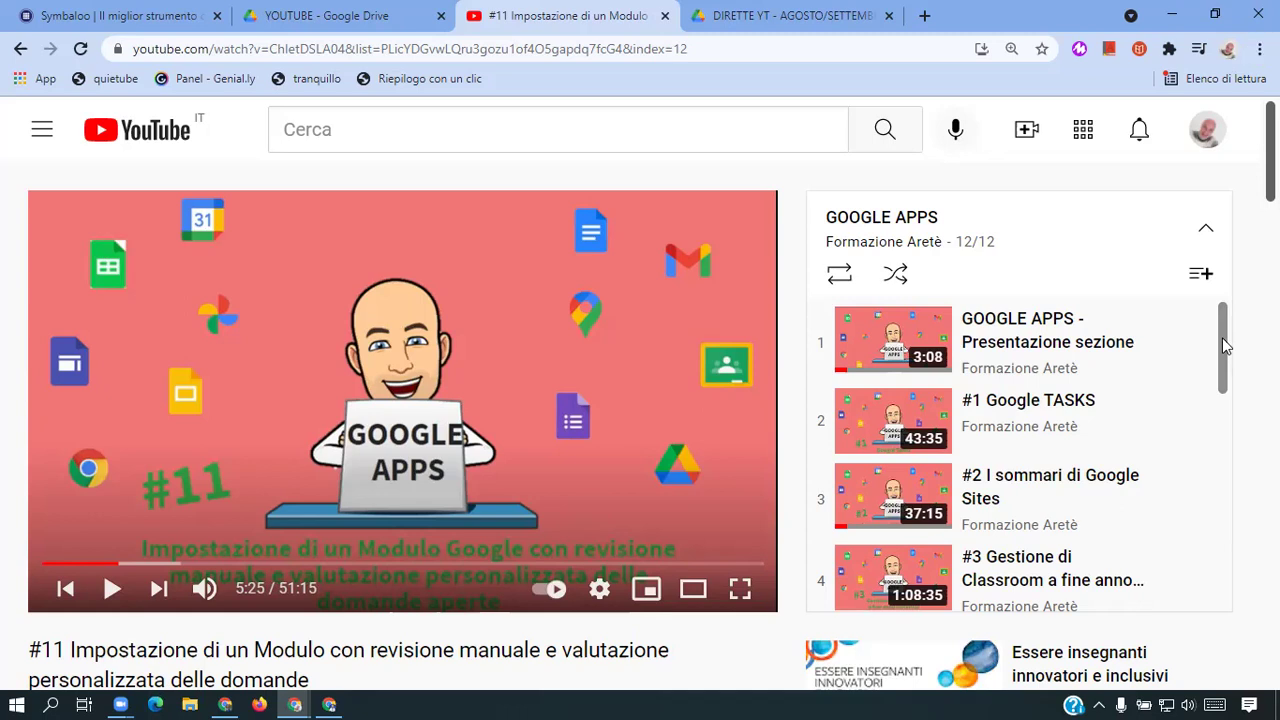
Expand the YouTube video's full description with MOSTRA ALTRO.
mouse_move(1222, 338)
left_mouse_down()
mouse_move(1225, 415)
mouse_move(1238, 298)
left_mouse_up()
scroll(800, 365, "down", 5)
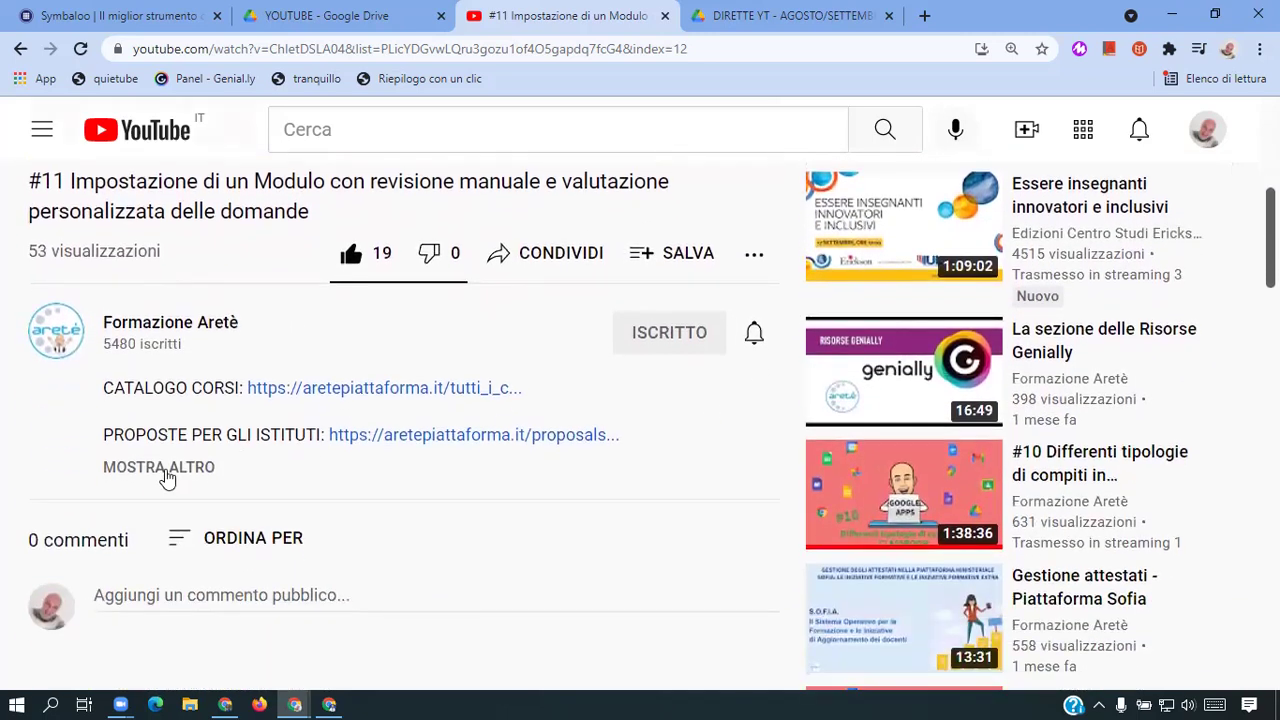
left_click(166, 467)
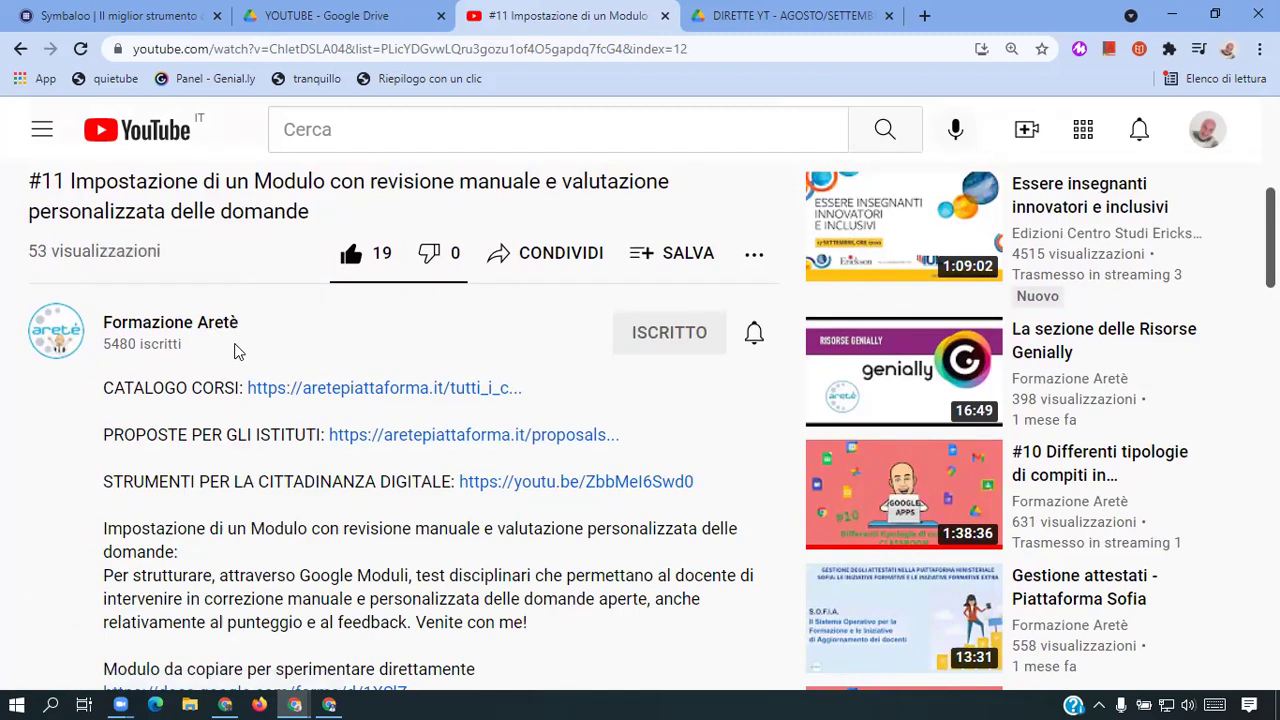
Find the 'Modulo da copiare' line and open its docs.google.com link.
scroll(237, 350, "down", 1)
scroll(235, 345, "down", 1)
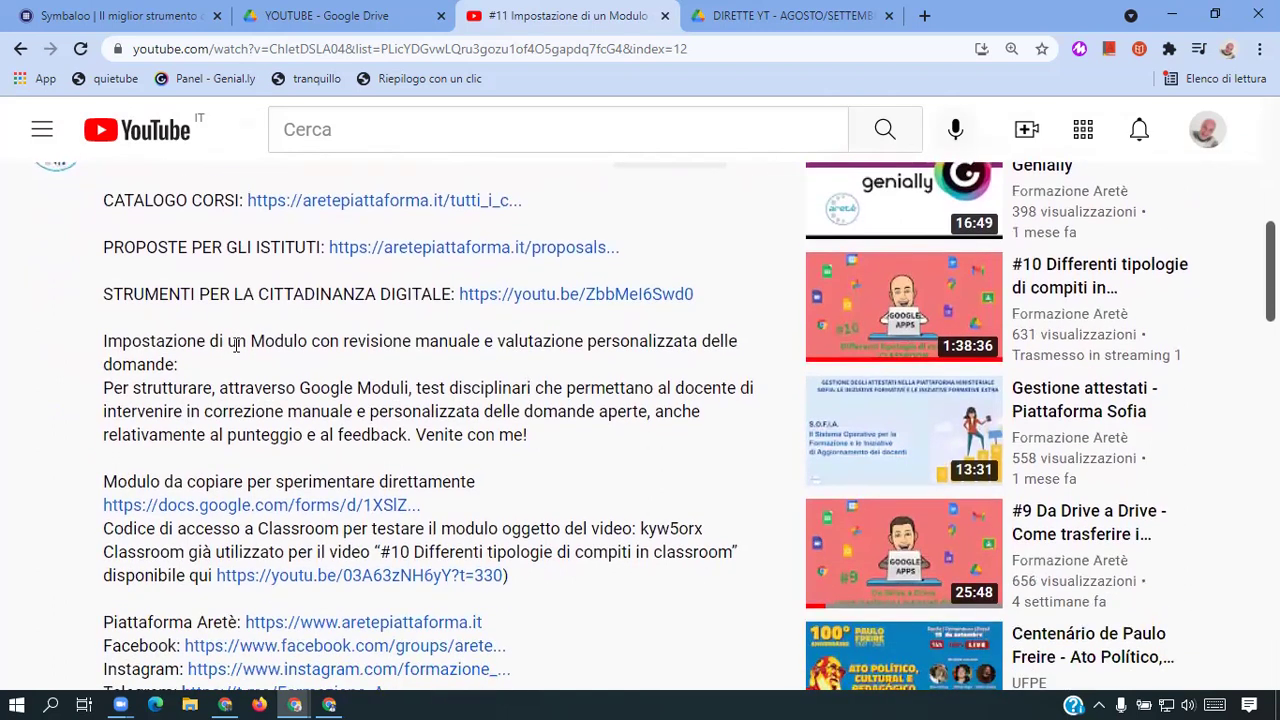
scroll(233, 345, "down", 1)
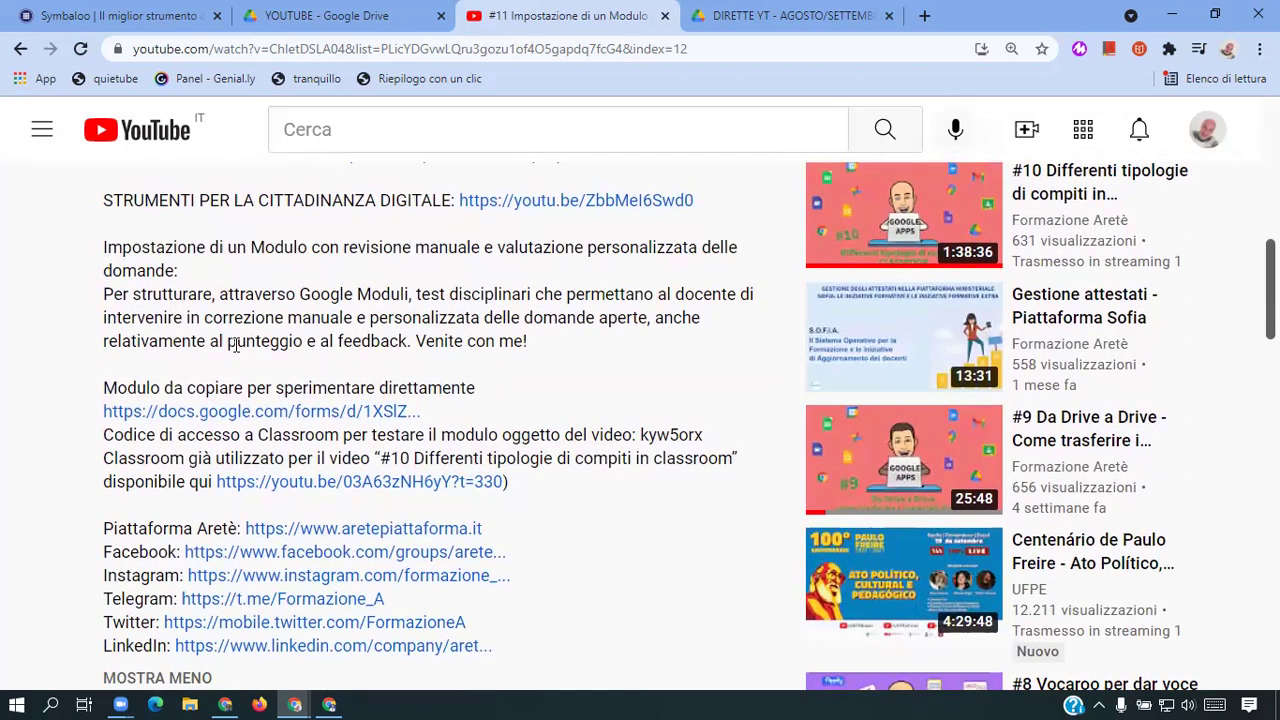
scroll(235, 345, "down", 1)
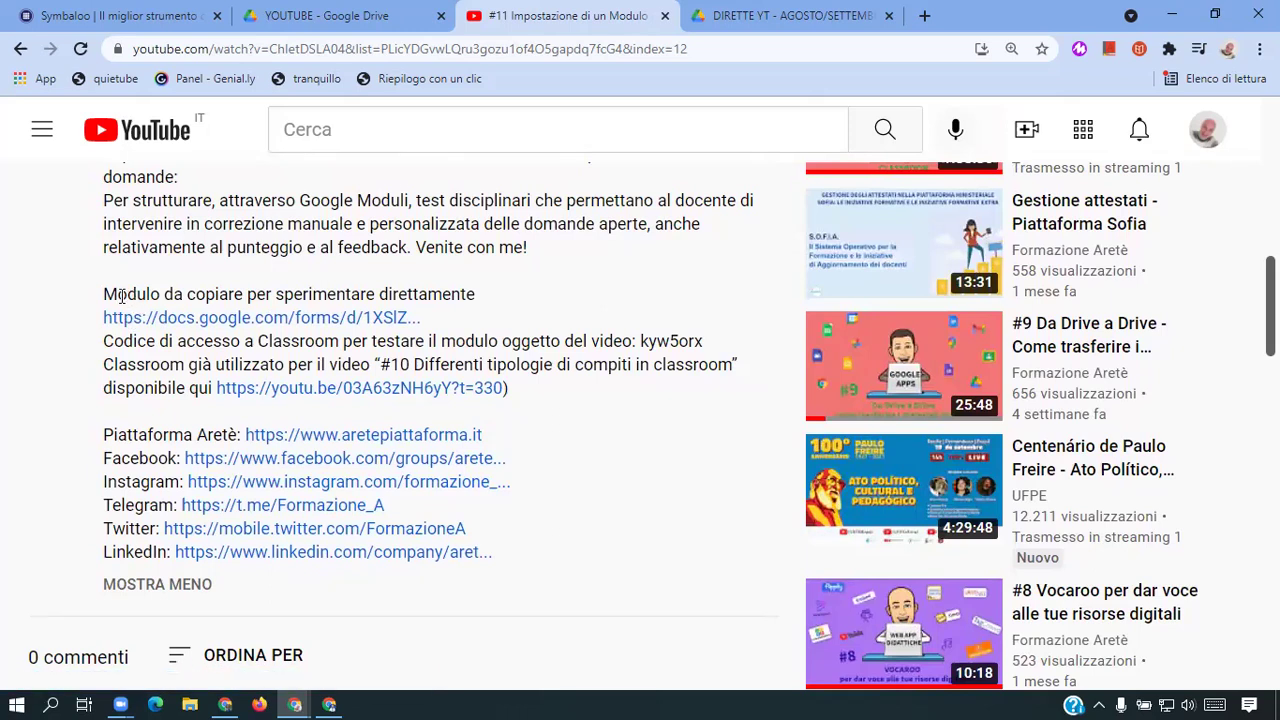
left_click_drag(127, 296, 444, 296)
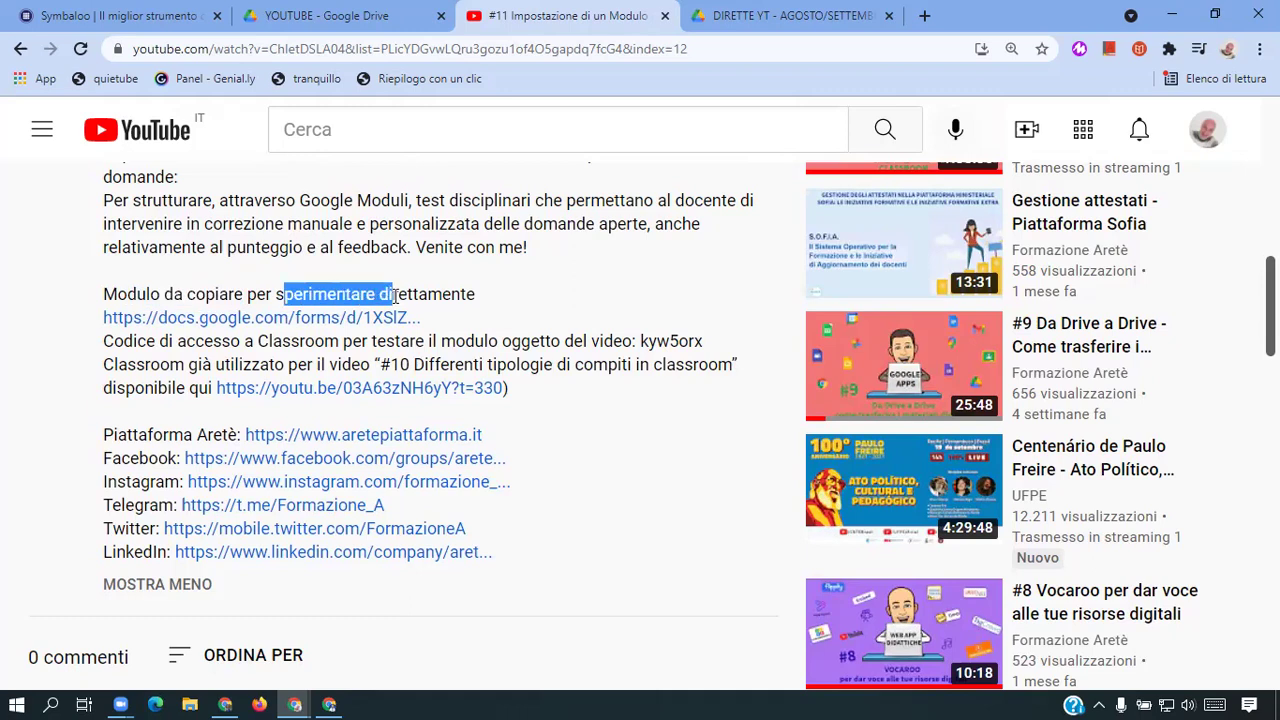
left_click(444, 296)
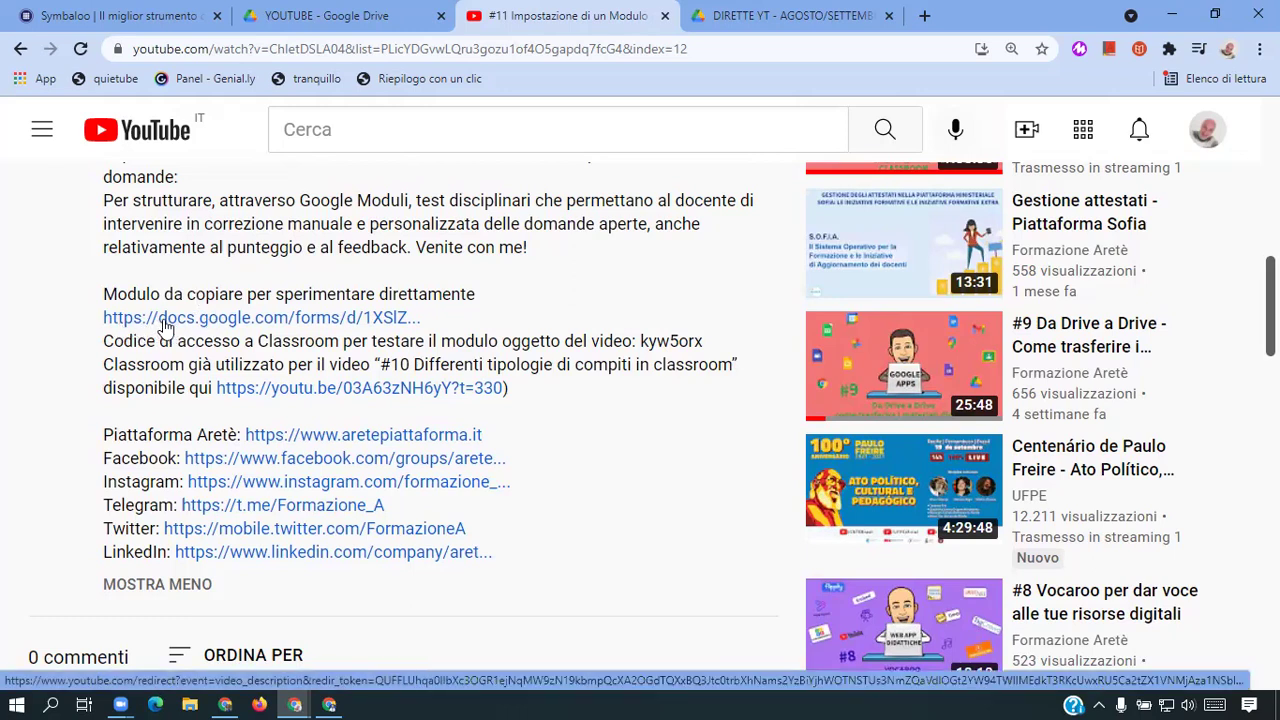
left_click(335, 318)
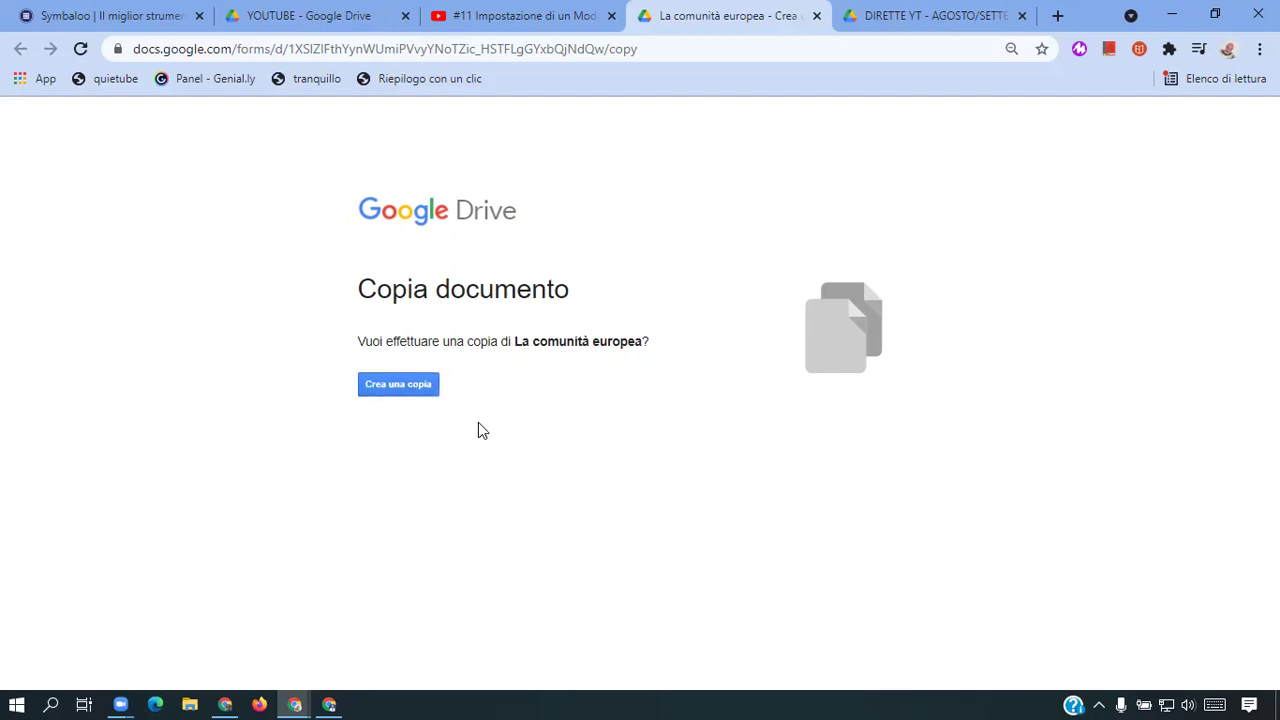
Choose 'Crea una copia' to copy the 'La comunità europea' form.
left_click(389, 391)
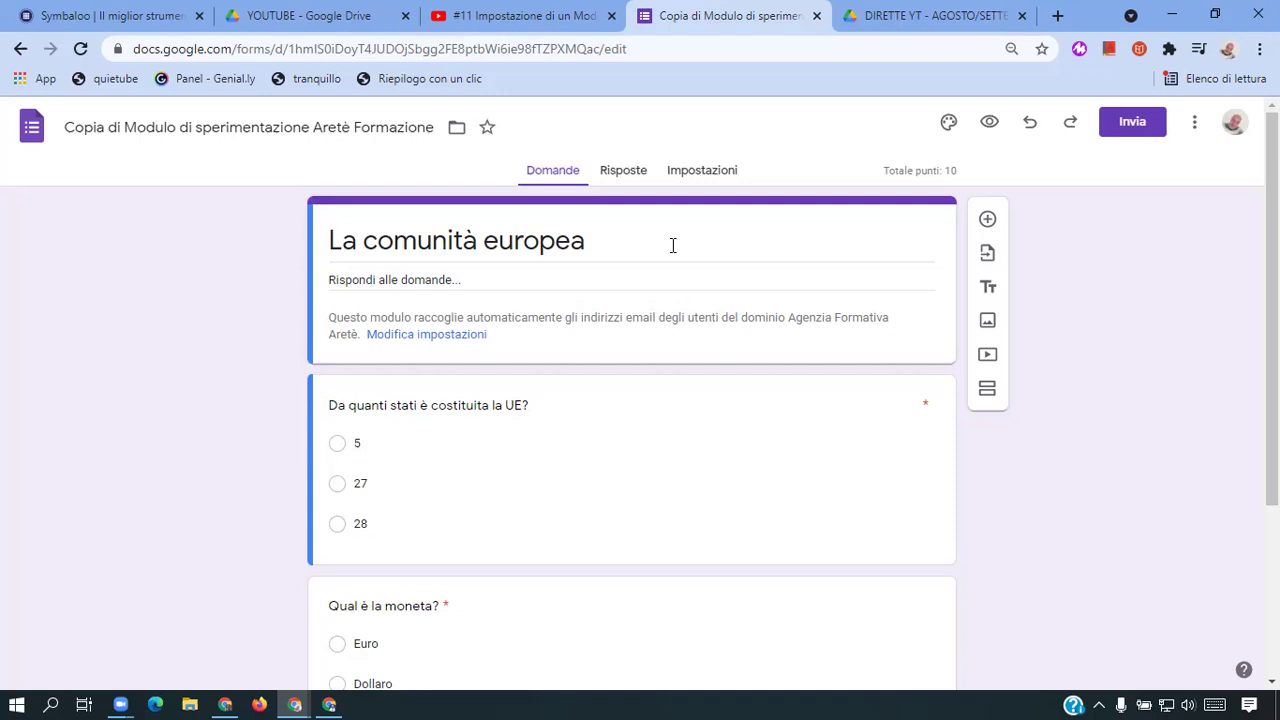
Check Drive's Recenti list in a new tab, then return to the Copia di Modulo tab.
left_click(1058, 15)
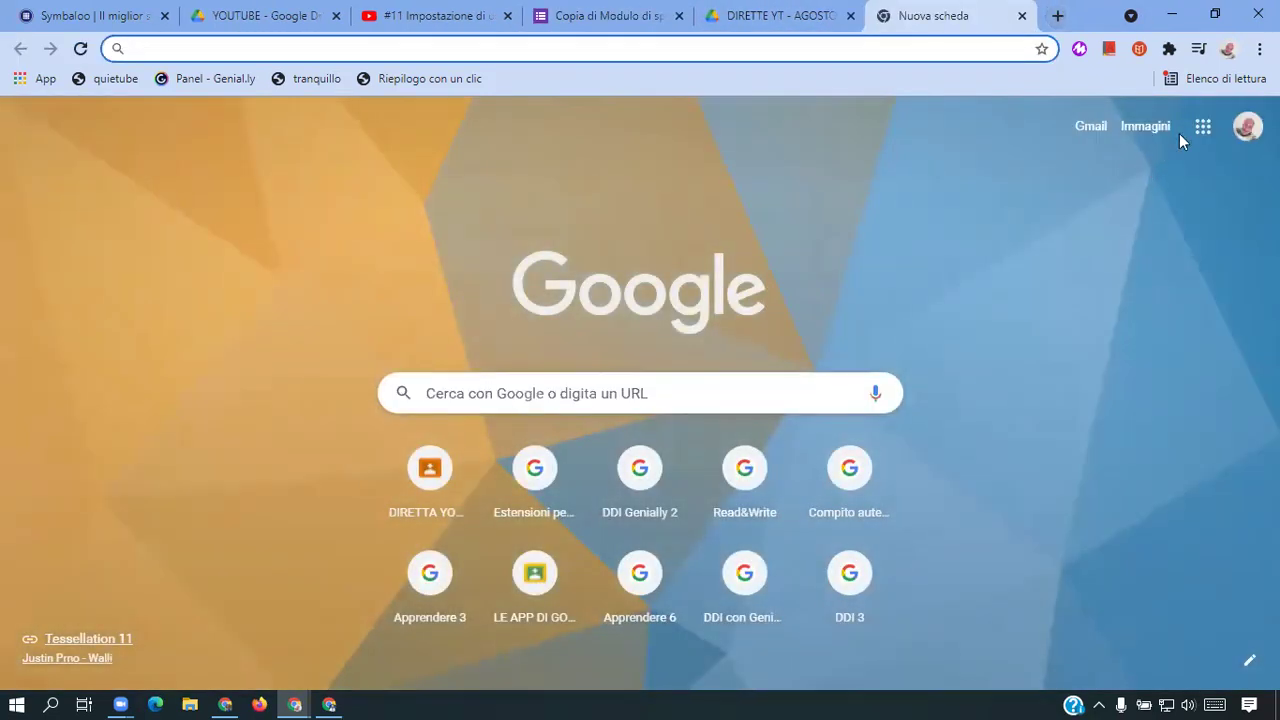
left_click(1203, 126)
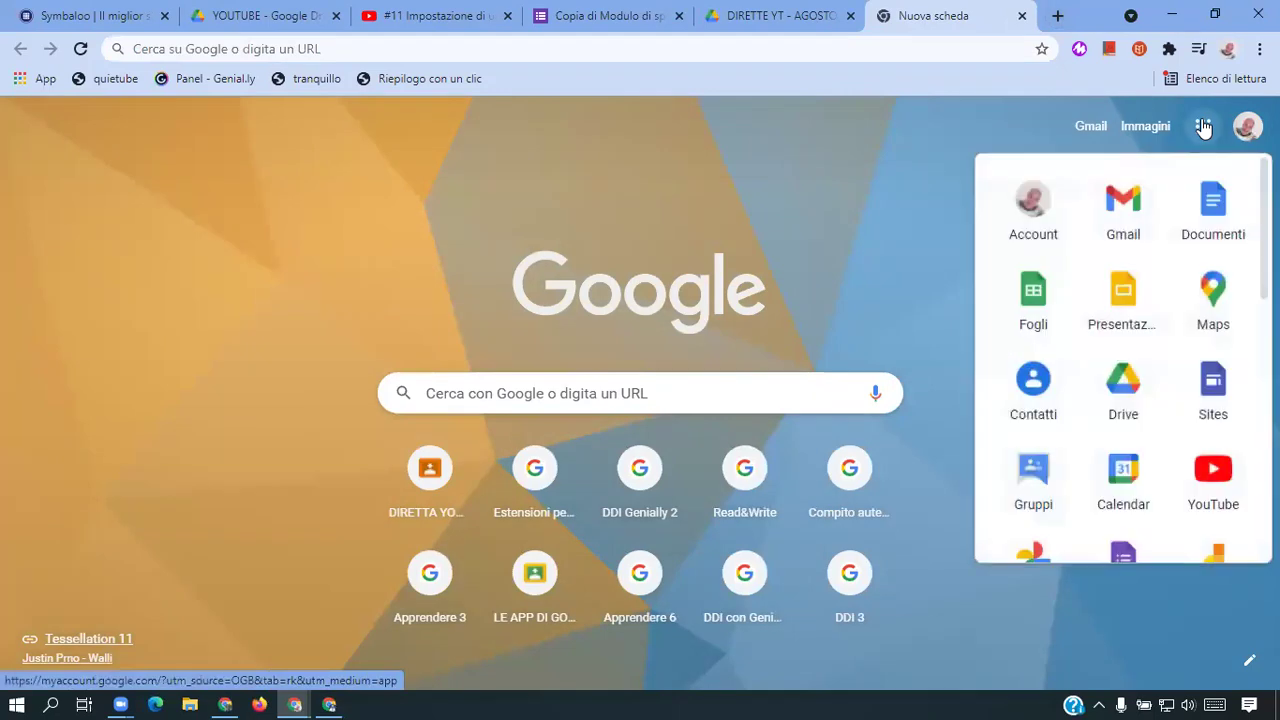
left_click(1121, 388)
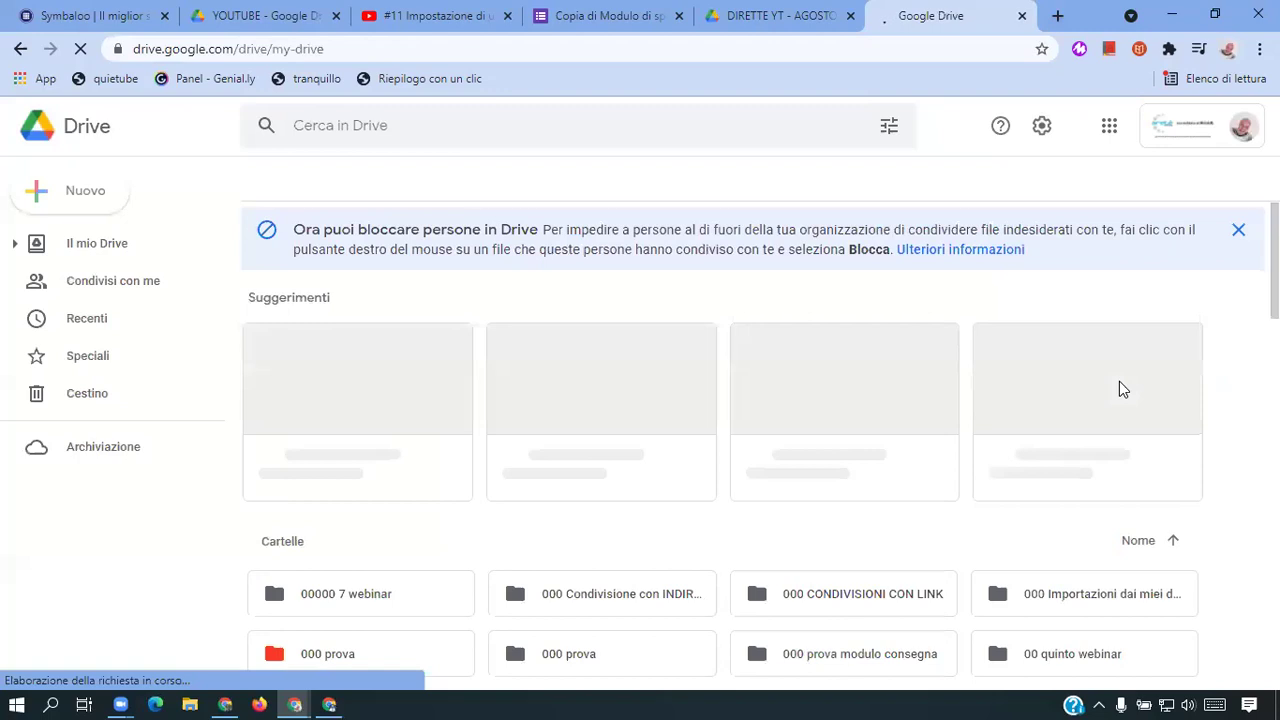
left_click(86, 320)
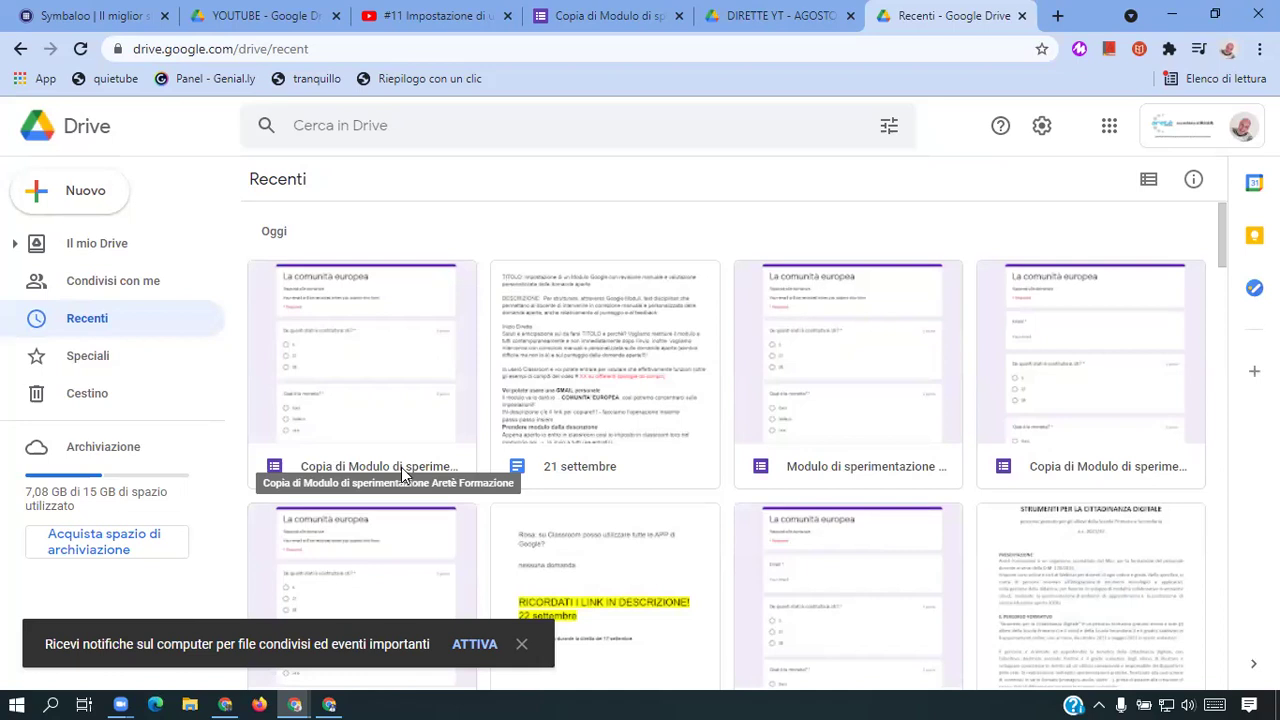
left_click(612, 15)
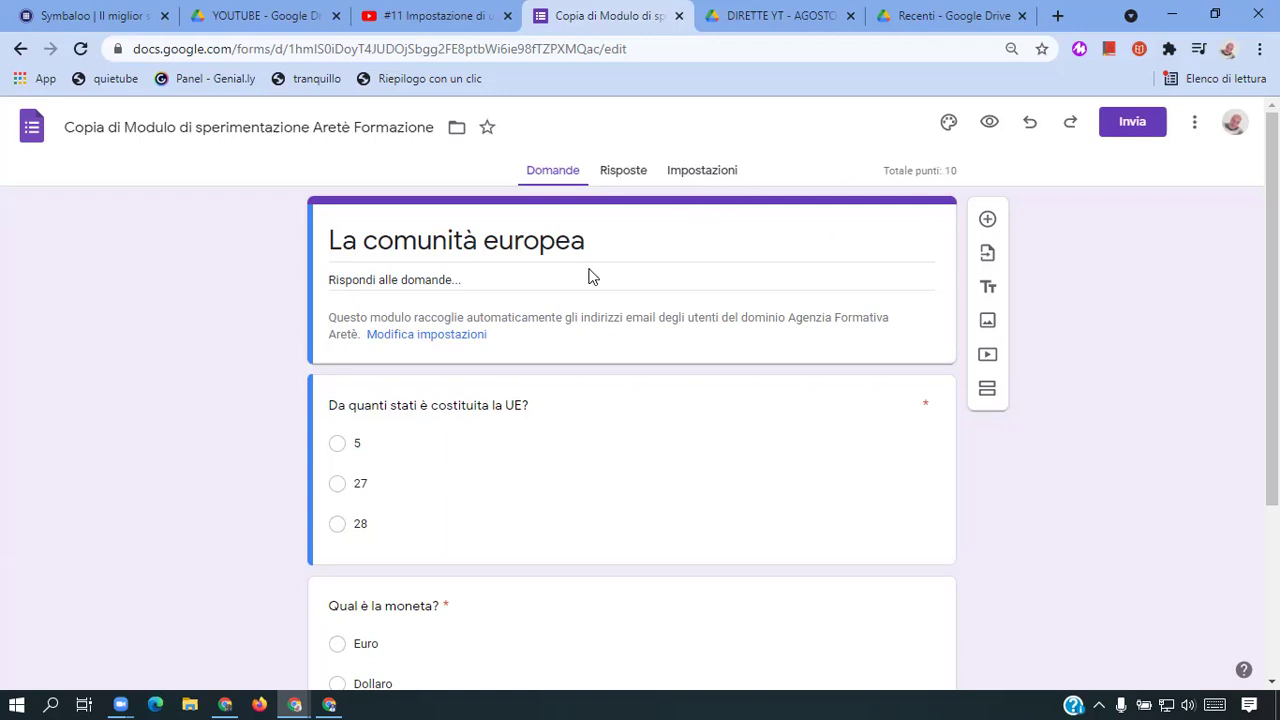
scroll(532, 326, "down", 3)
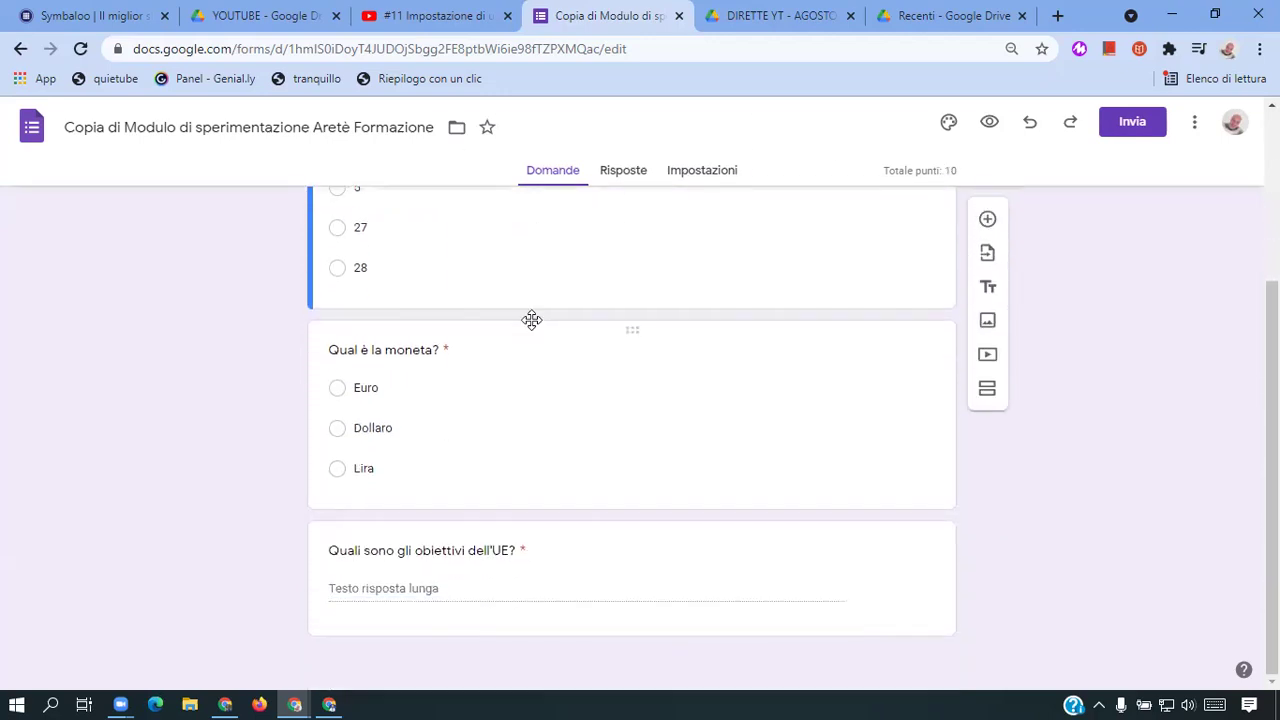
scroll(532, 322, "up", 3)
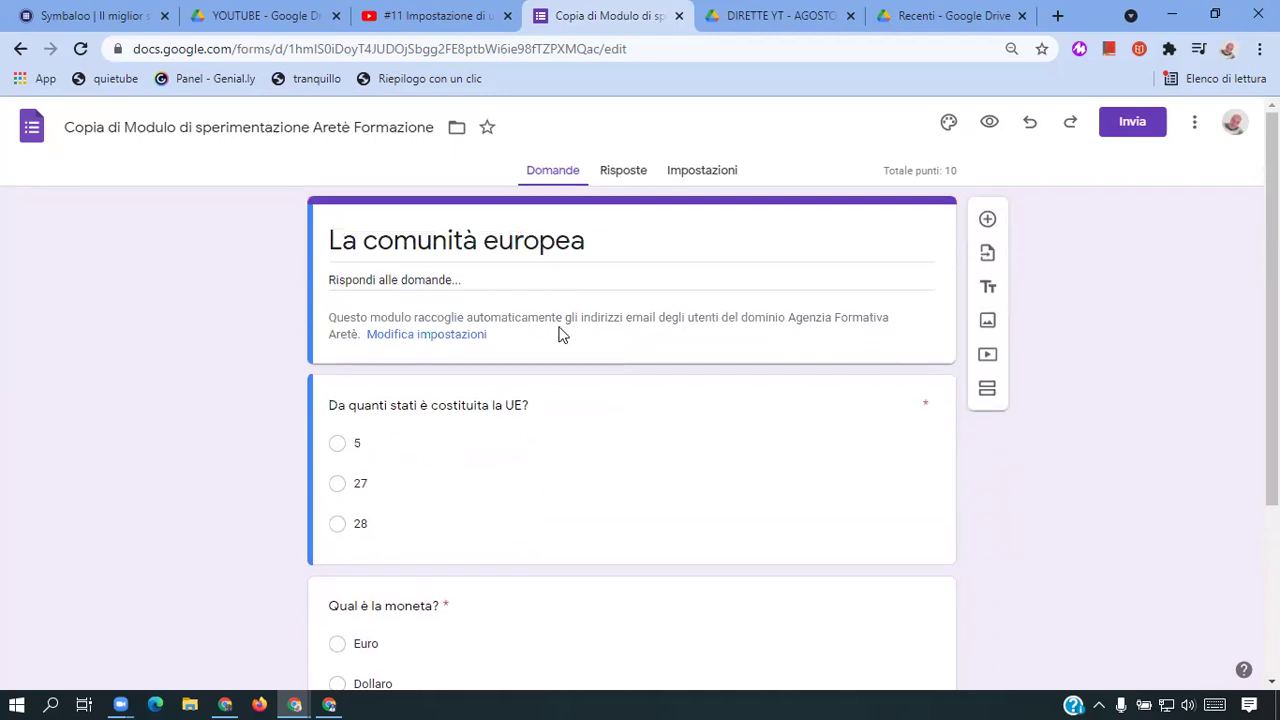
scroll(560, 334, "down", 2)
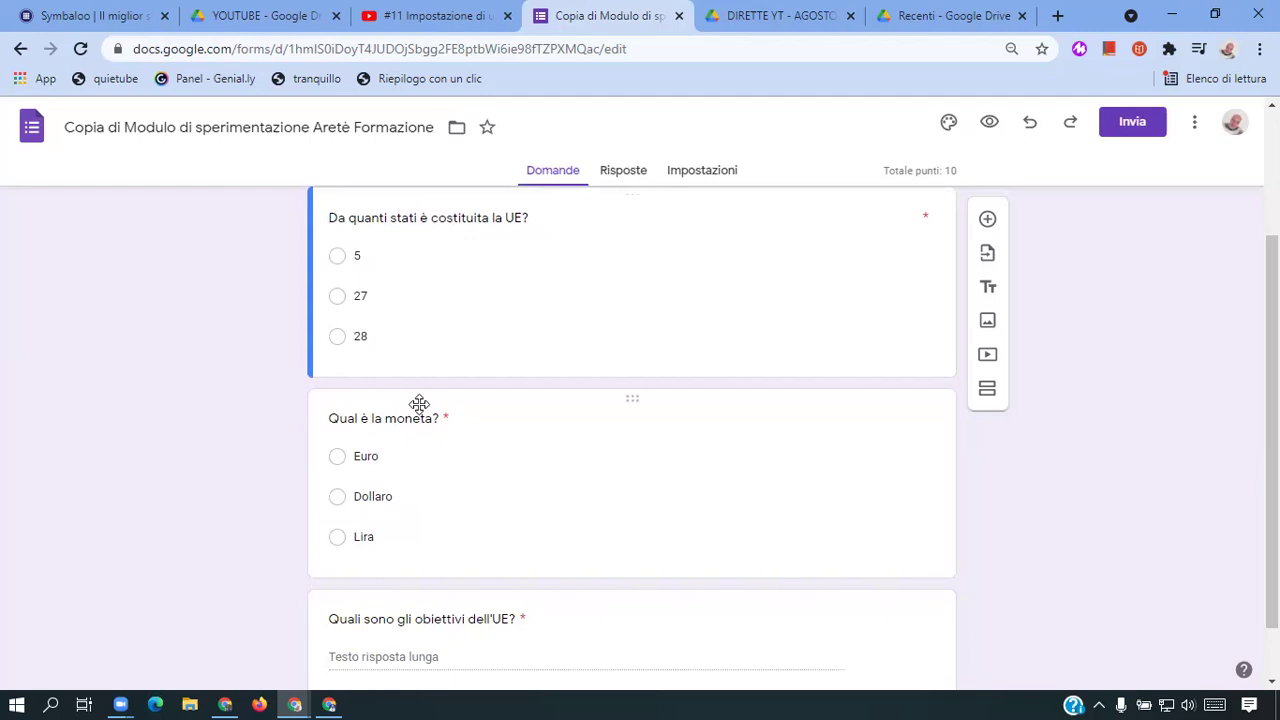
scroll(438, 524, "down", 1)
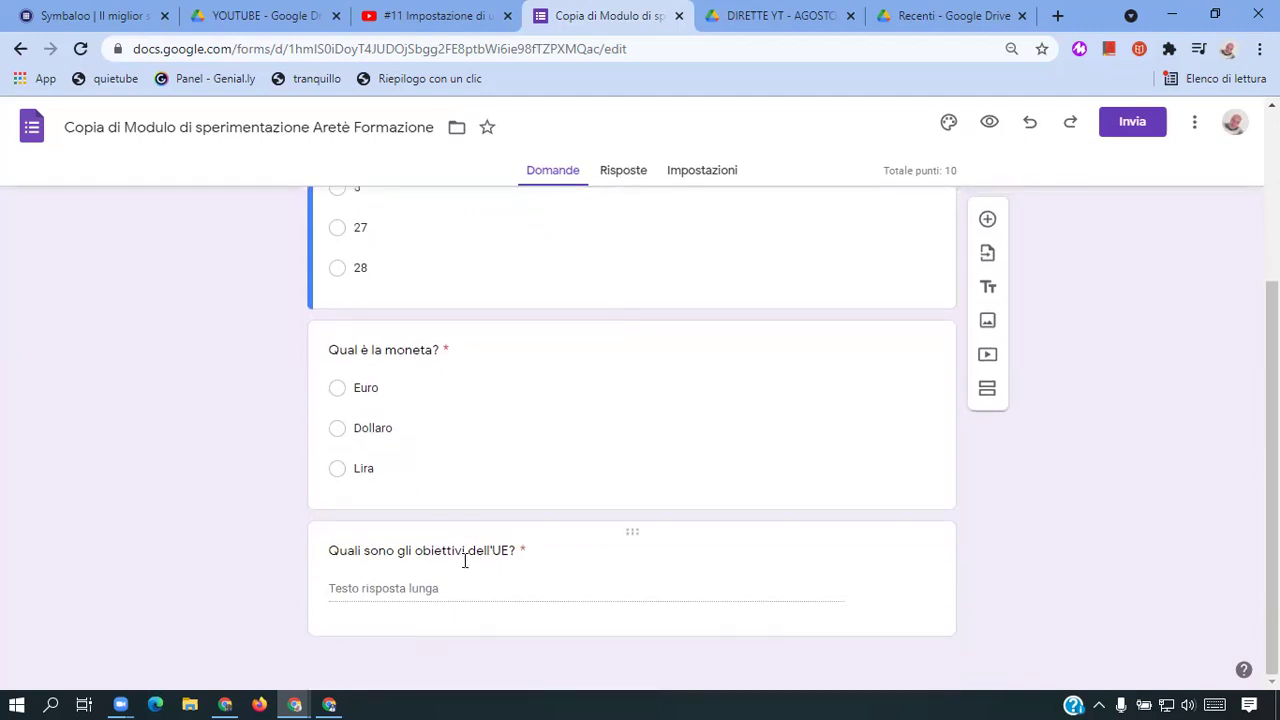
scroll(461, 560, "up", 3)
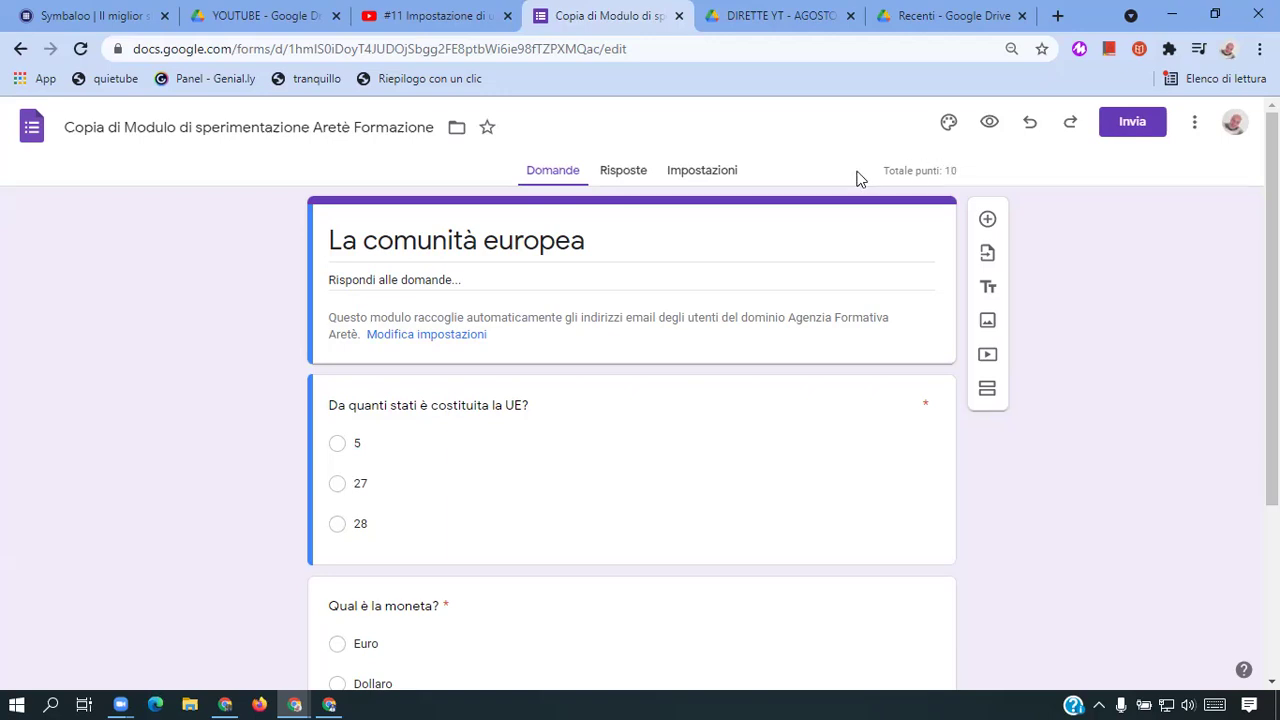
scroll(800, 178, "down", 1)
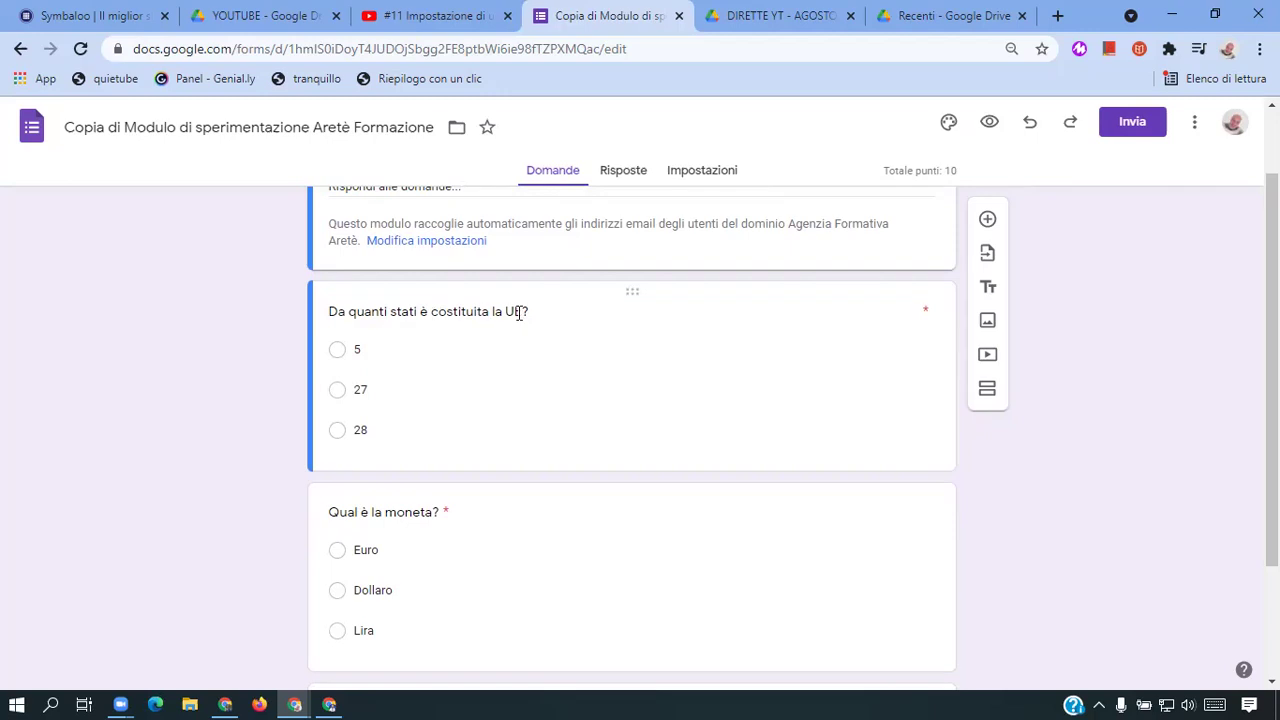
left_click(479, 316)
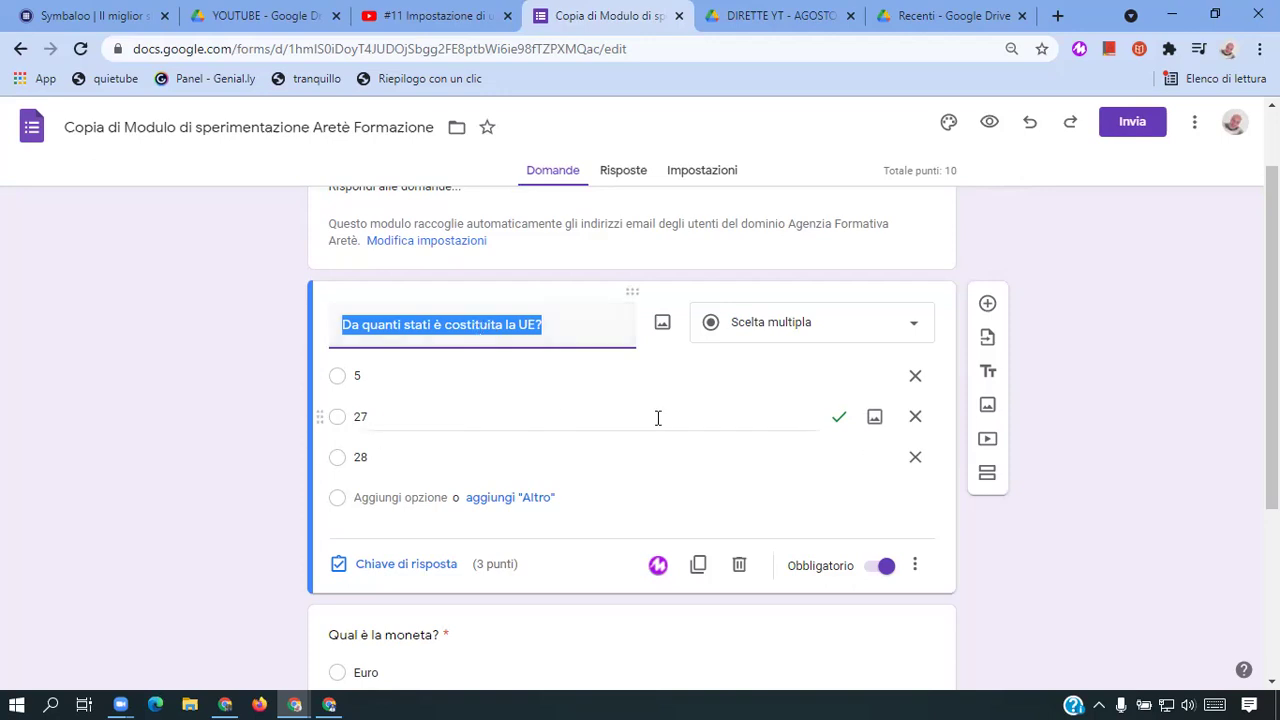
left_click(838, 420)
left_click(658, 565)
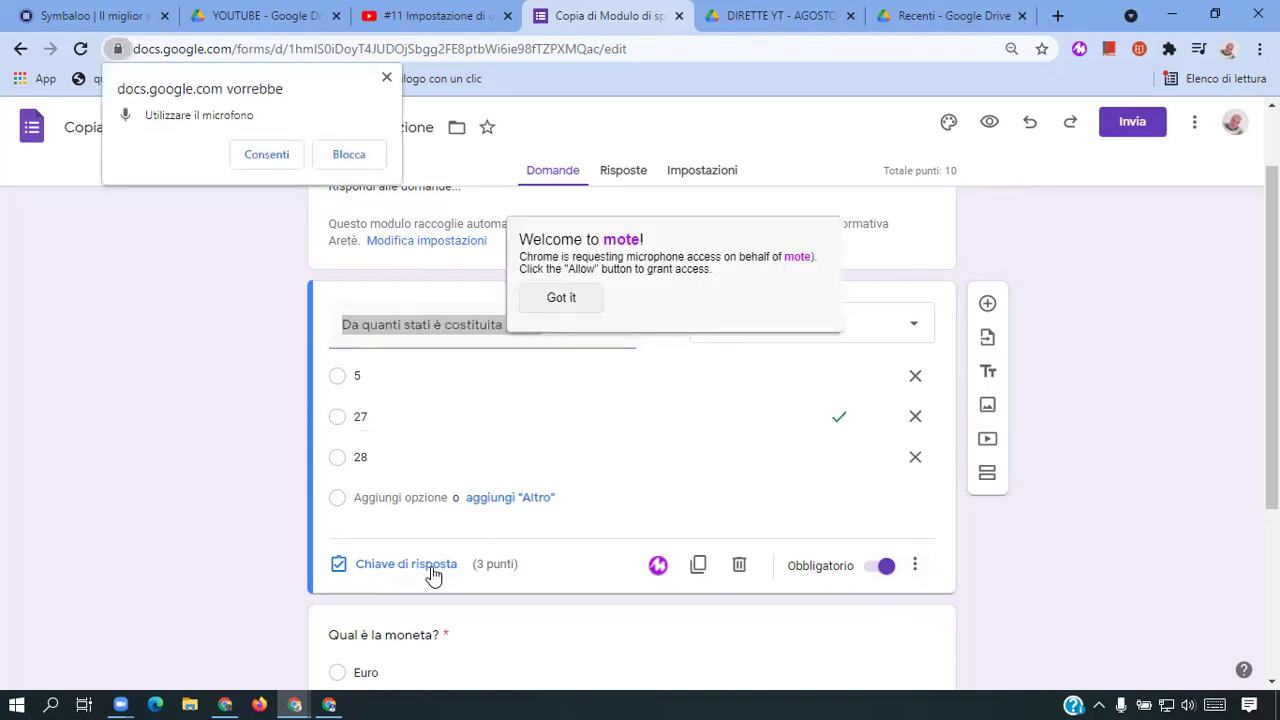
left_click(386, 78)
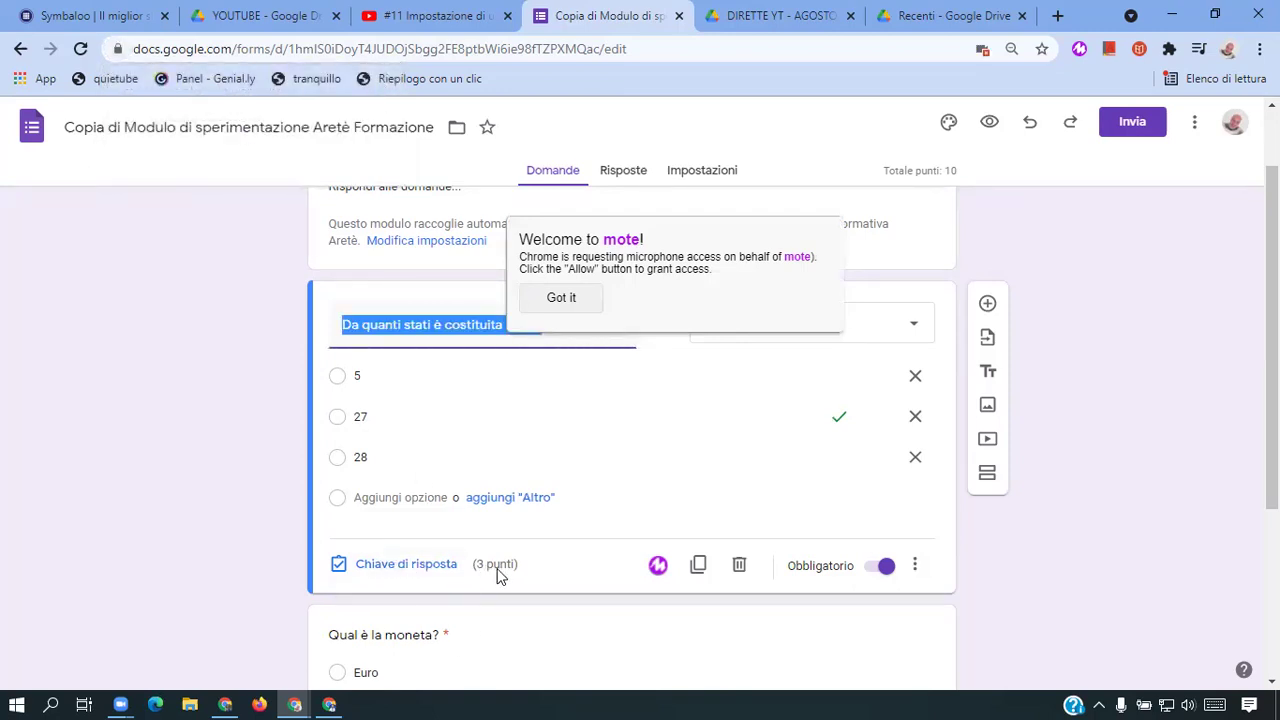
left_click(400, 566)
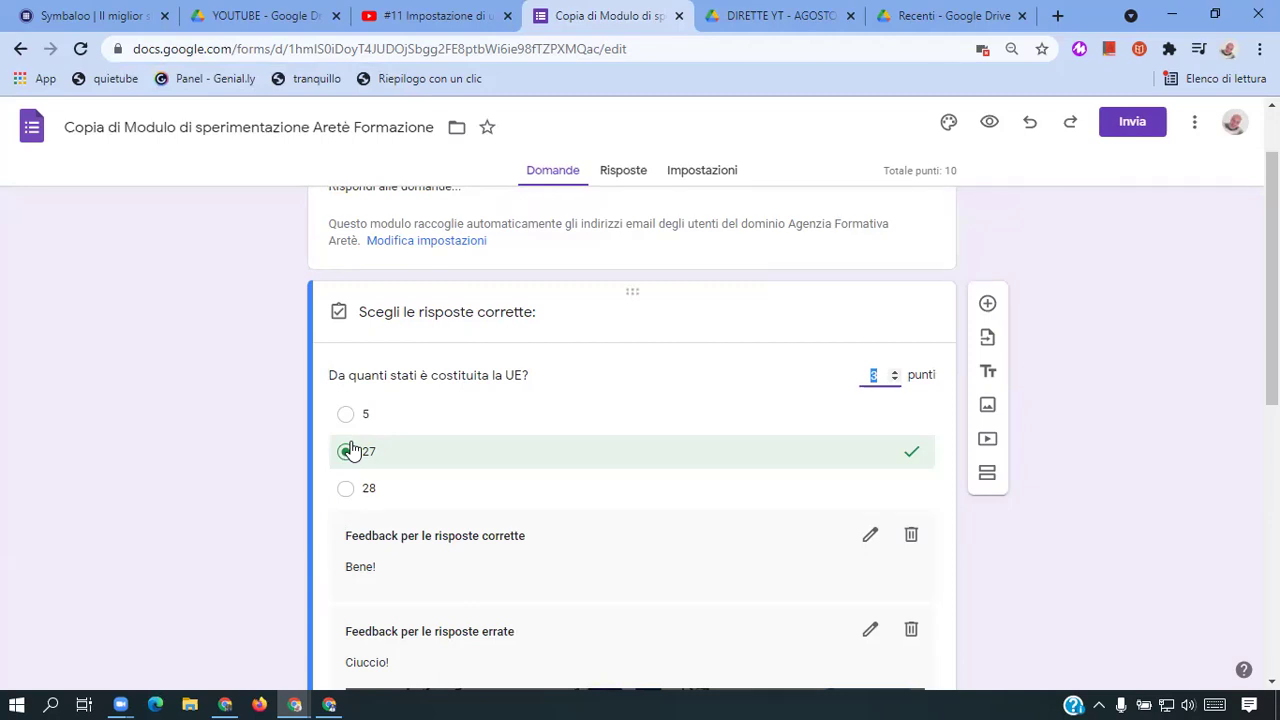
scroll(350, 450, "down", 1)
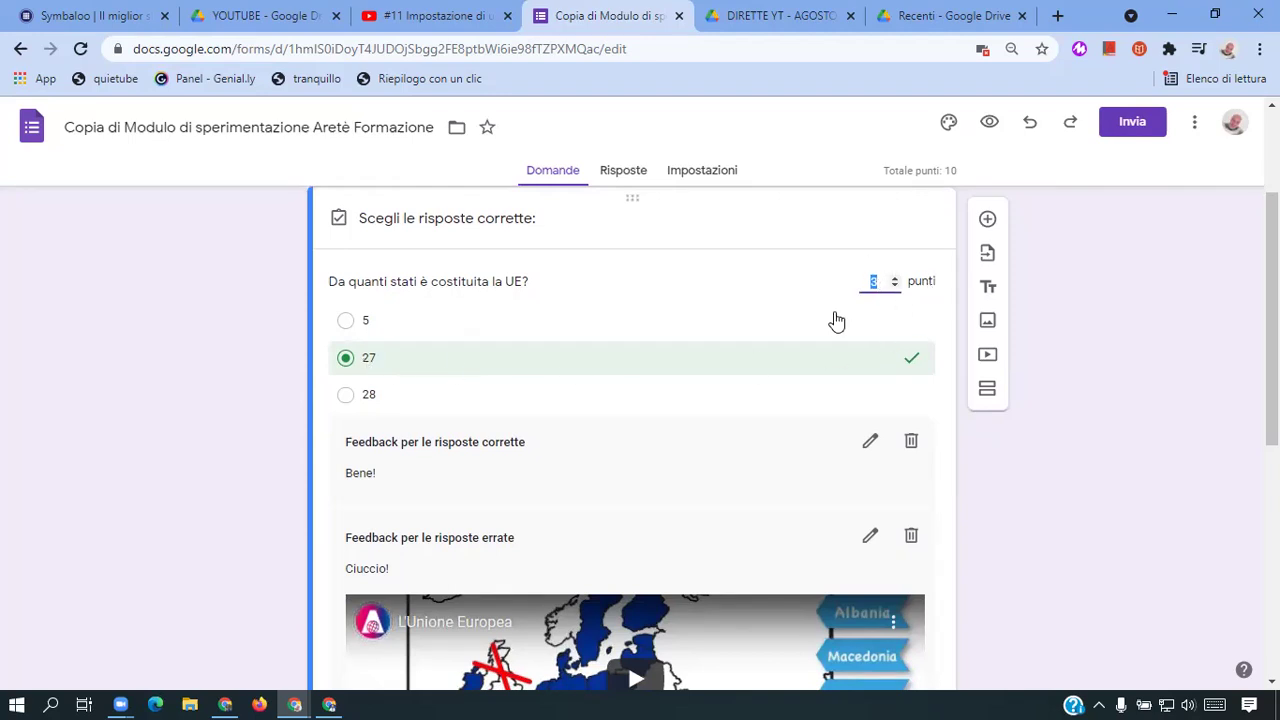
scroll(556, 392, "down", 1)
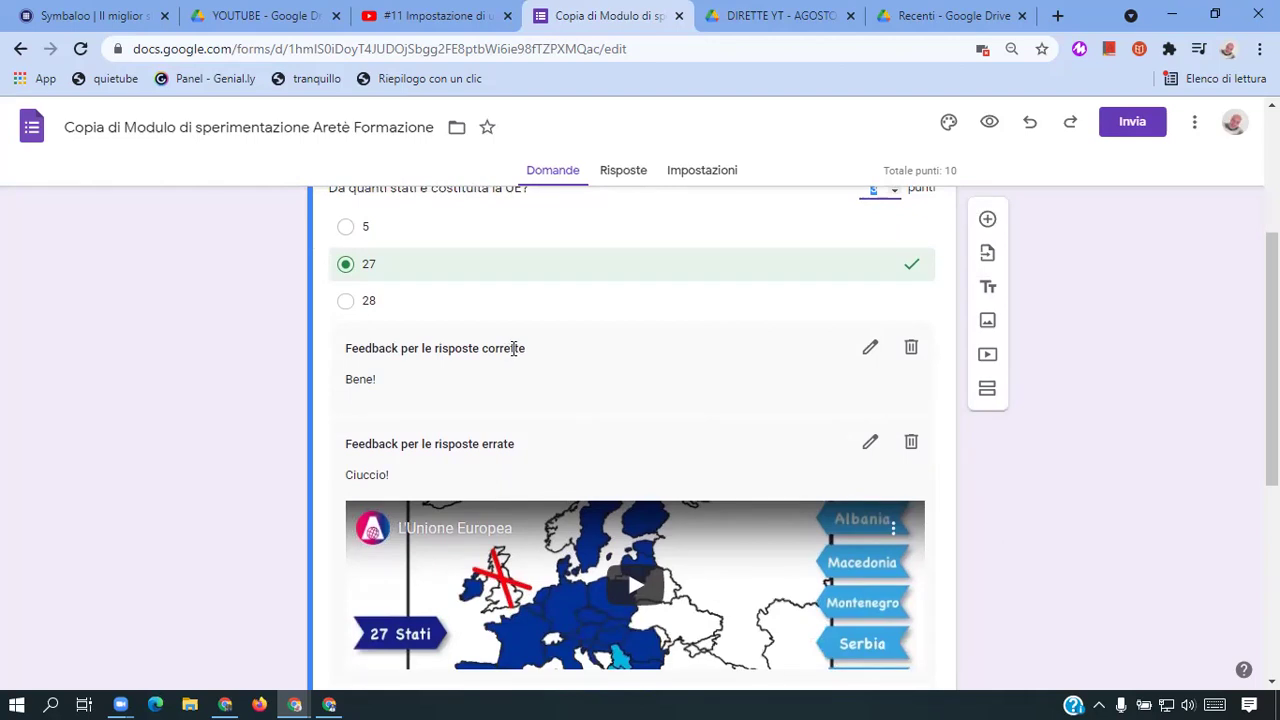
scroll(513, 348, "up", 1)
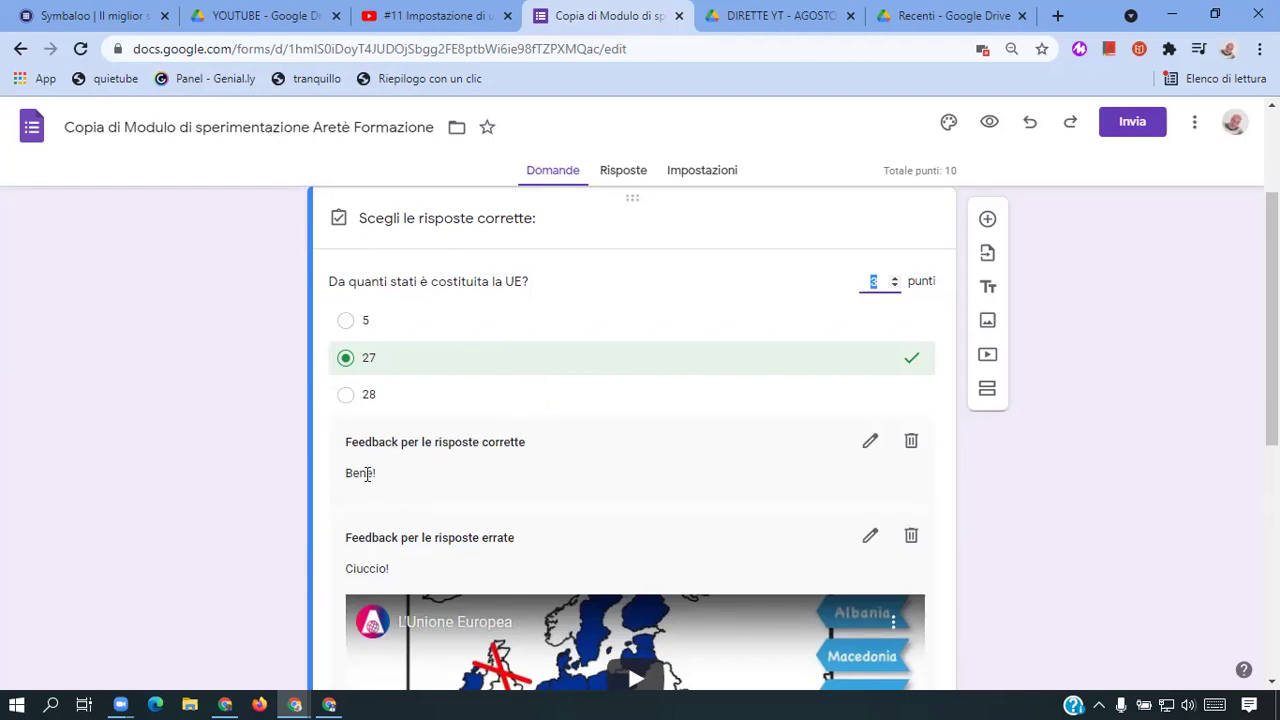
scroll(427, 481, "down", 1)
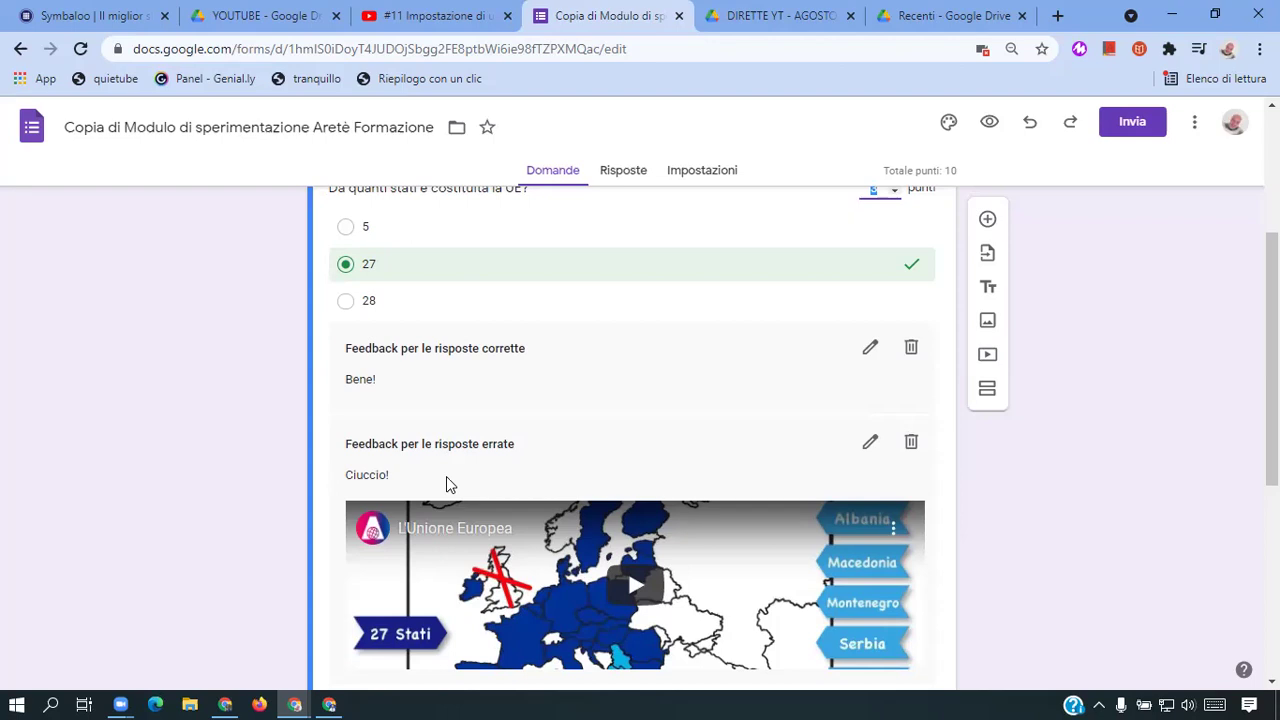
scroll(446, 476, "down", 2)
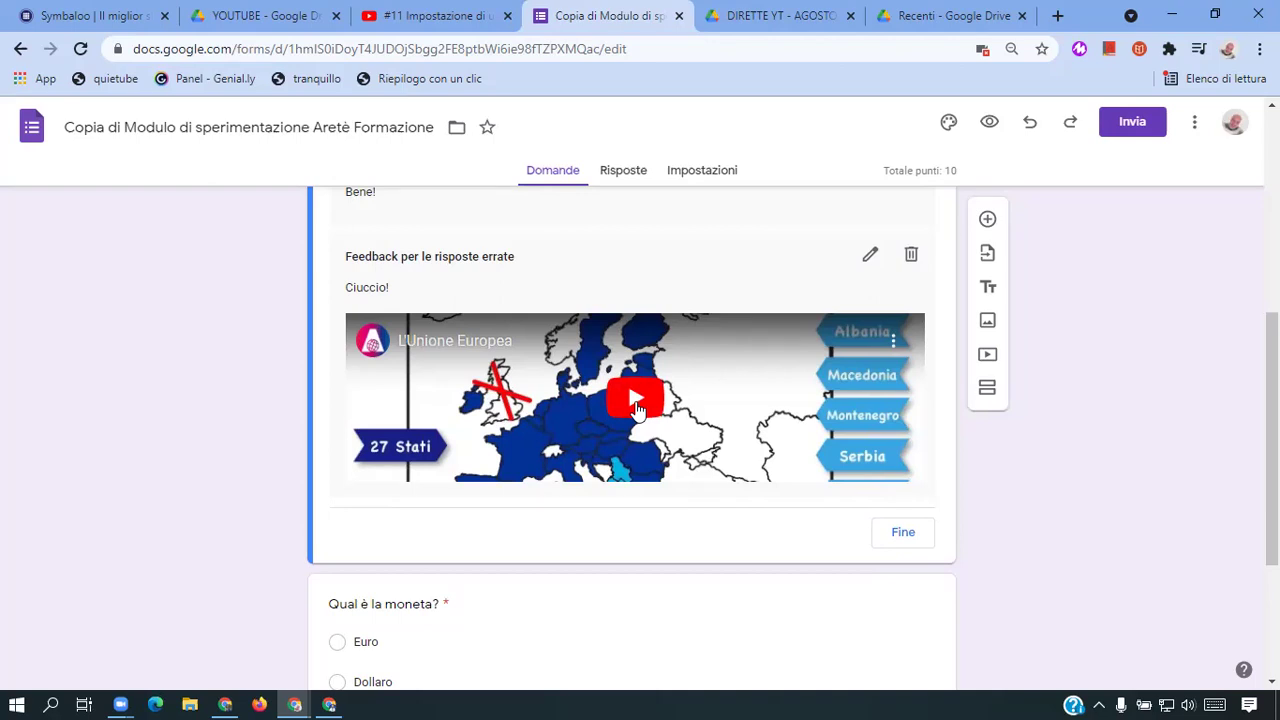
scroll(637, 408, "up", 2)
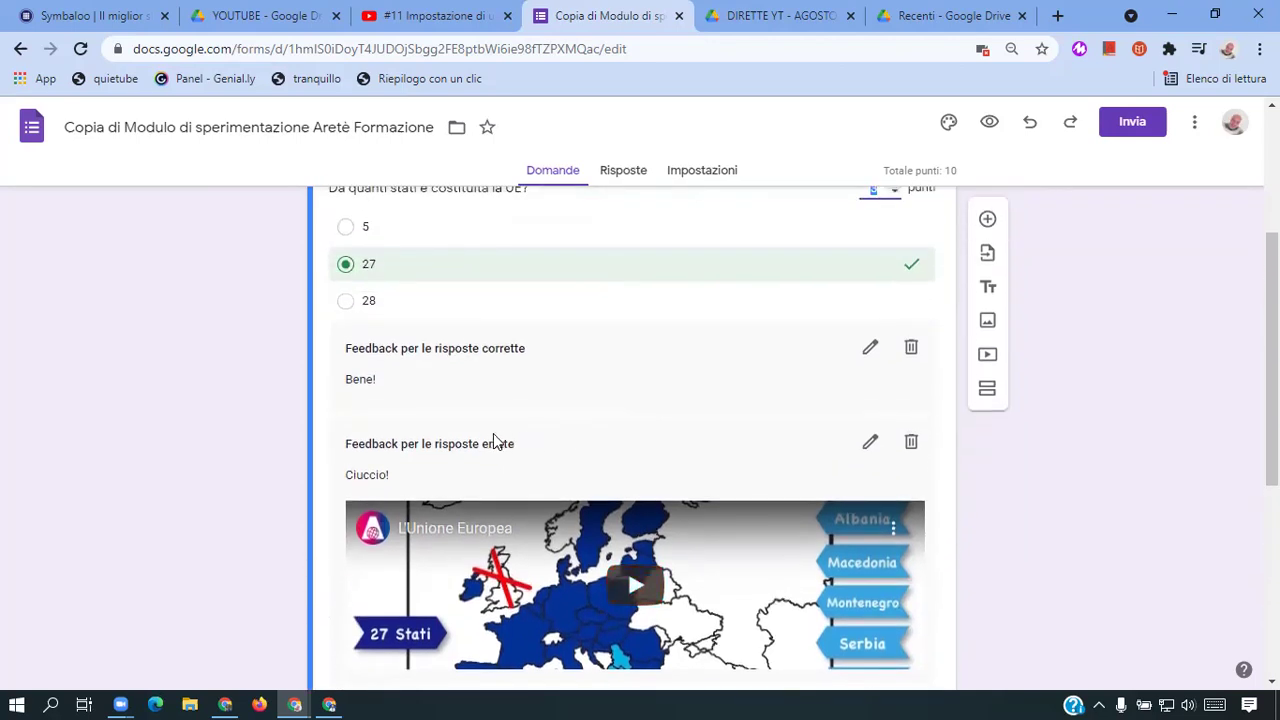
scroll(493, 443, "up", 2)
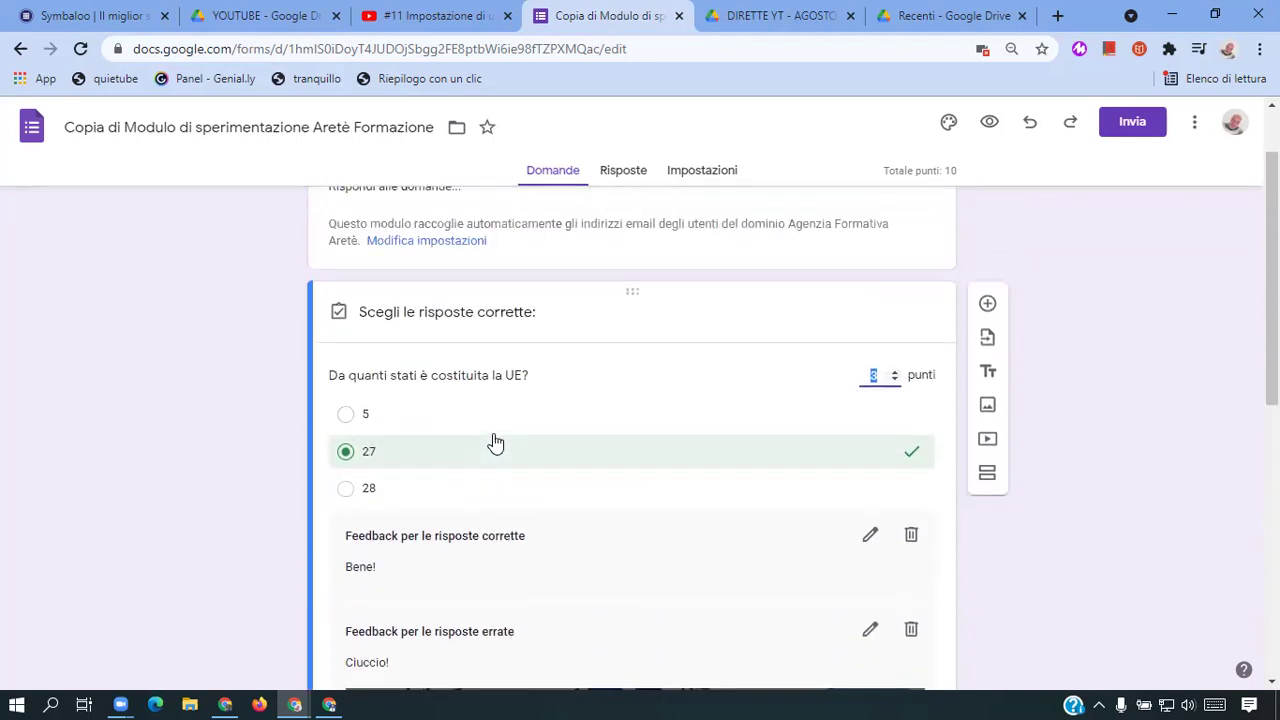
scroll(493, 443, "down", 1)
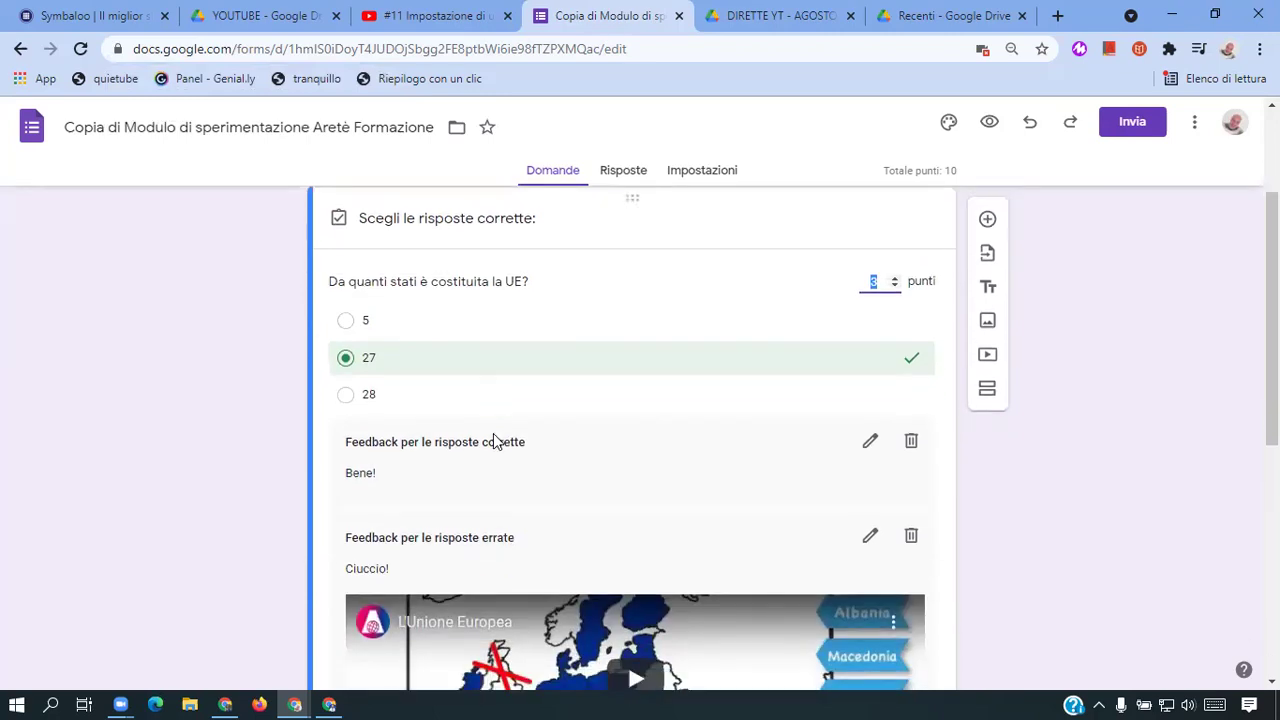
scroll(493, 443, "down", 1)
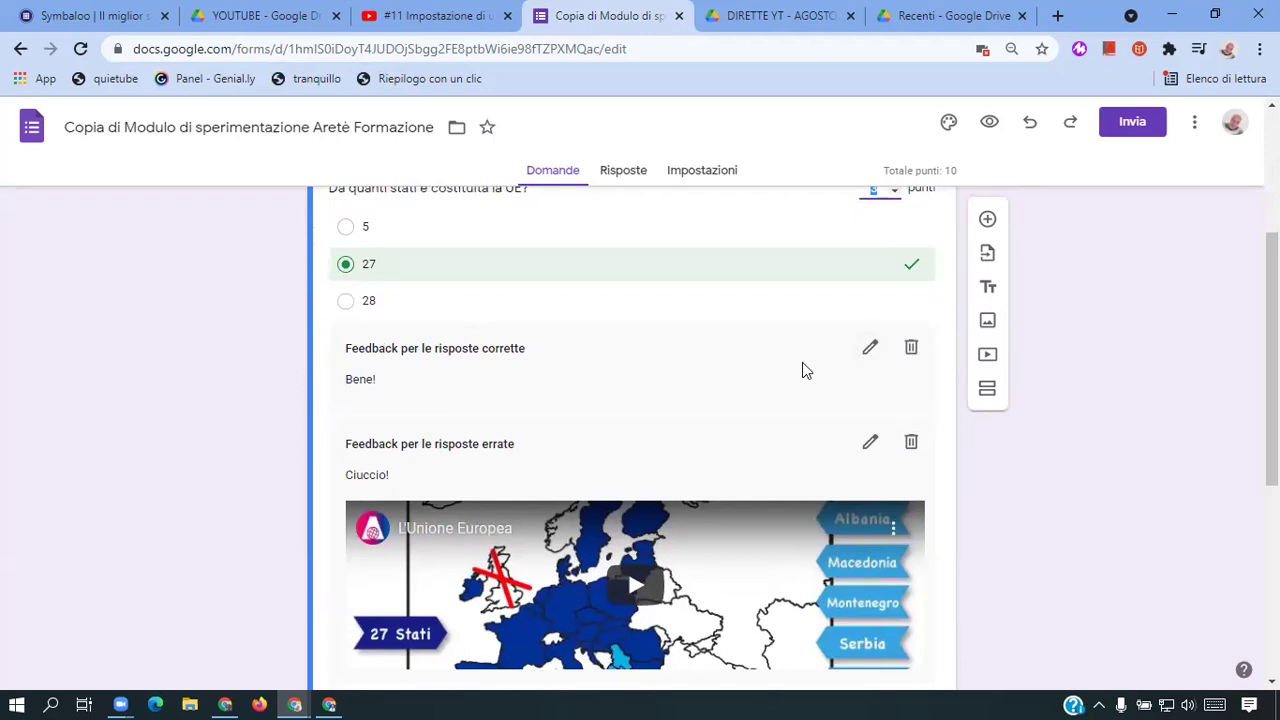
Delete the 'Bene!' correct-answer feedback on the EU-states question and save it.
left_click(872, 350)
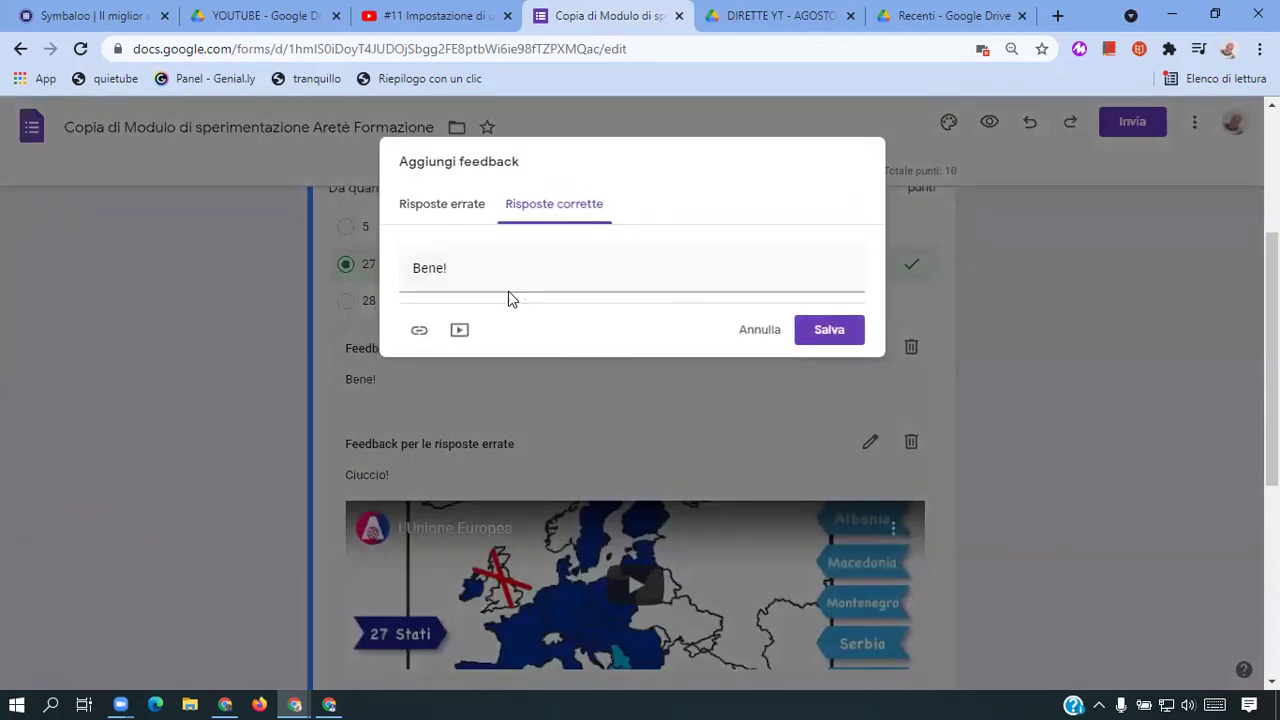
left_click_drag(470, 275, 335, 266)
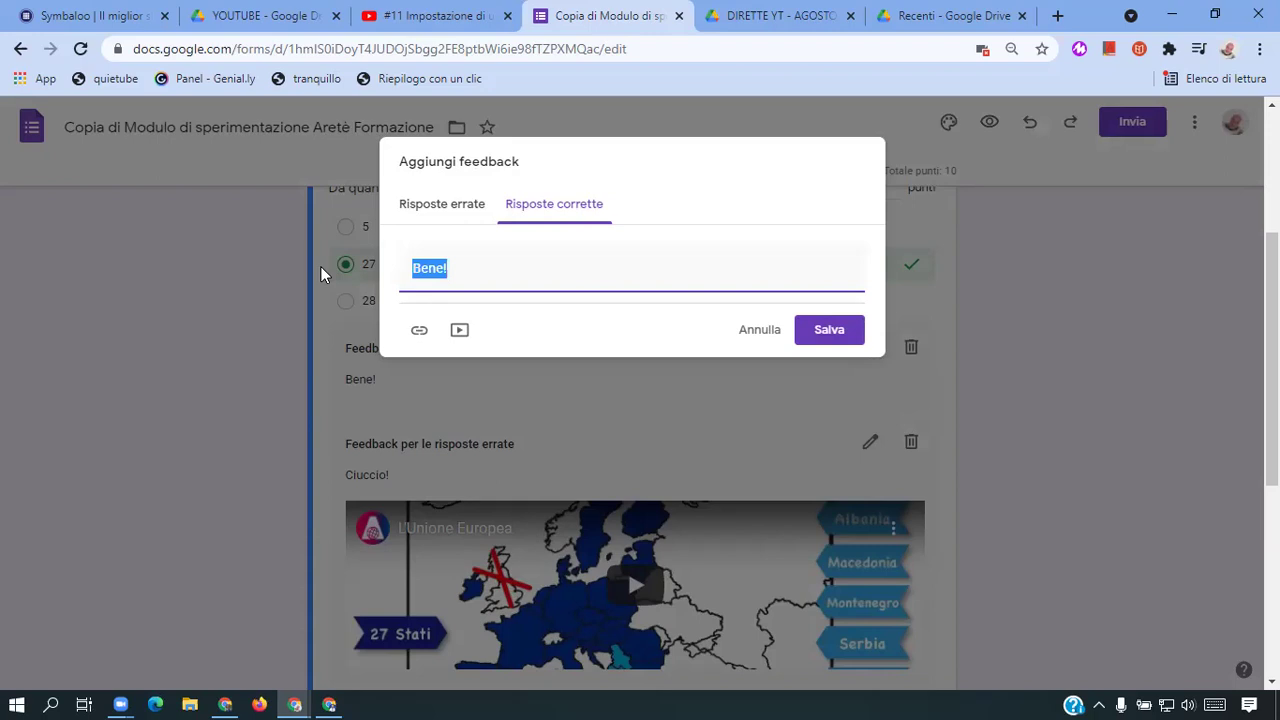
key("BackSpace")
left_click(830, 330)
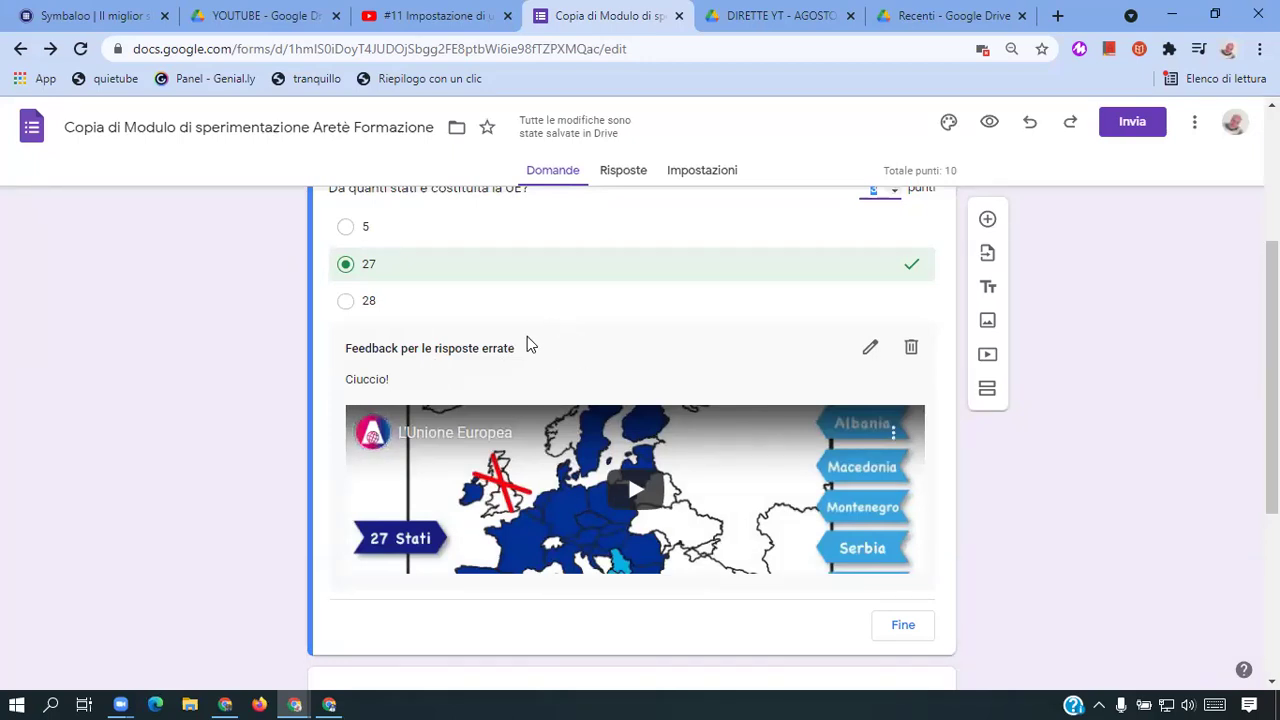
scroll(510, 400, "down", 3)
Open the answer key of the 'Qual è la moneta?' question to view its feedback.
left_click(435, 555)
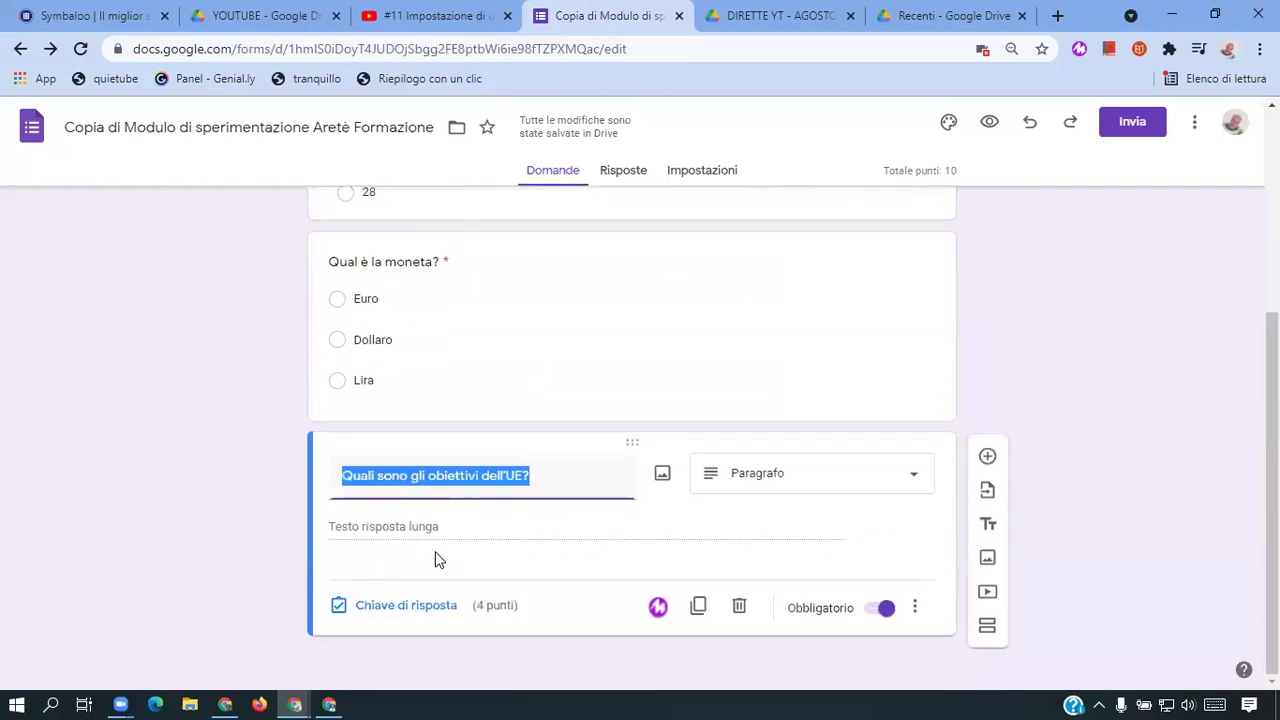
left_click(435, 603)
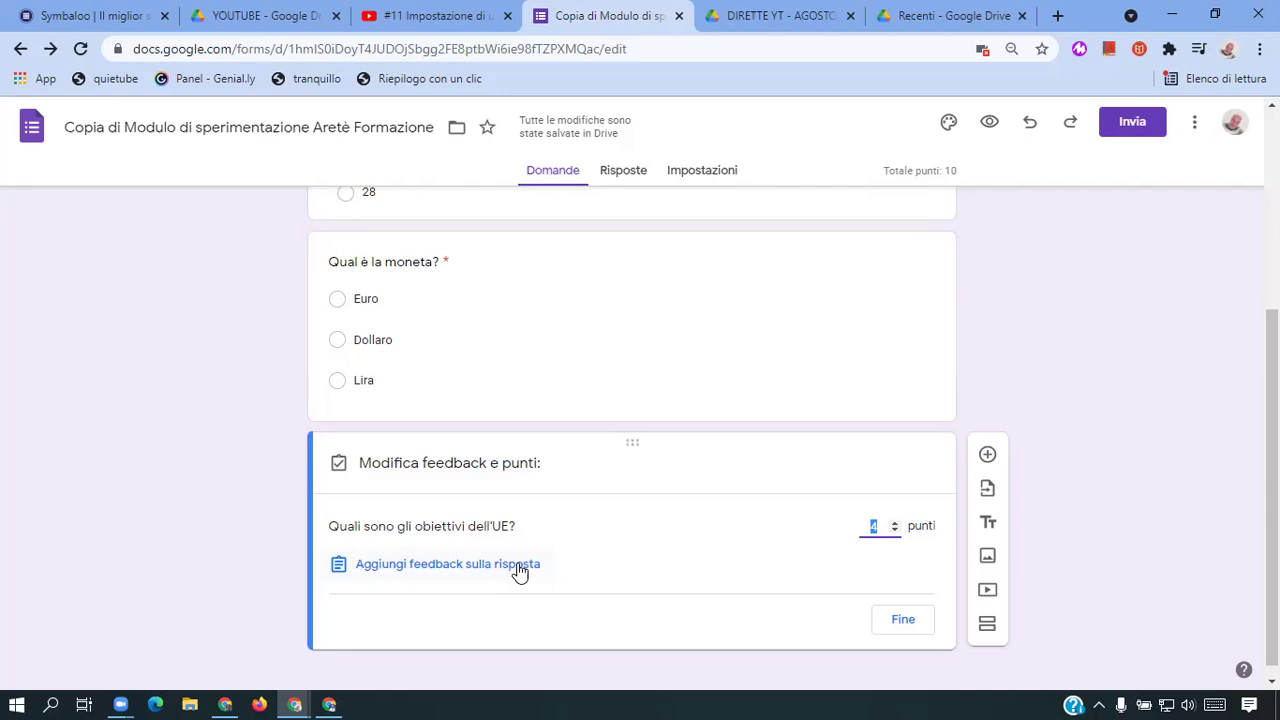
scroll(515, 545, "up", 2)
left_click(511, 520)
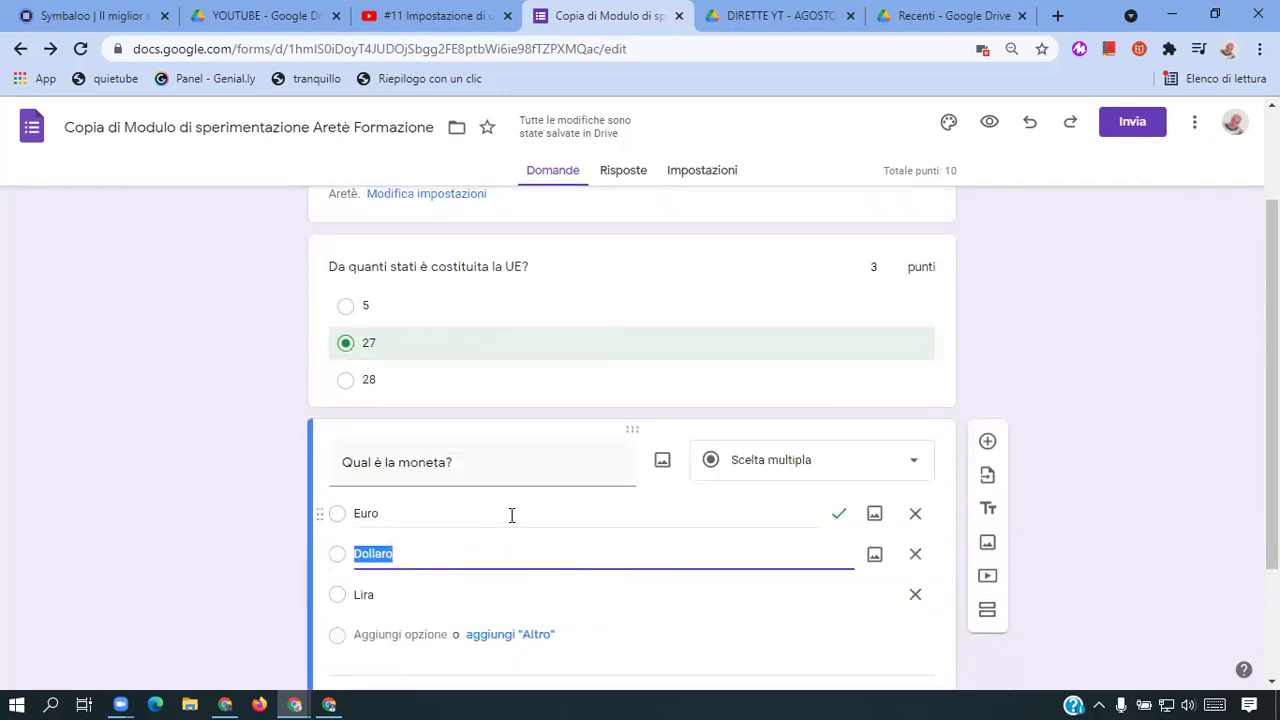
scroll(511, 515, "down", 2)
left_click(402, 534)
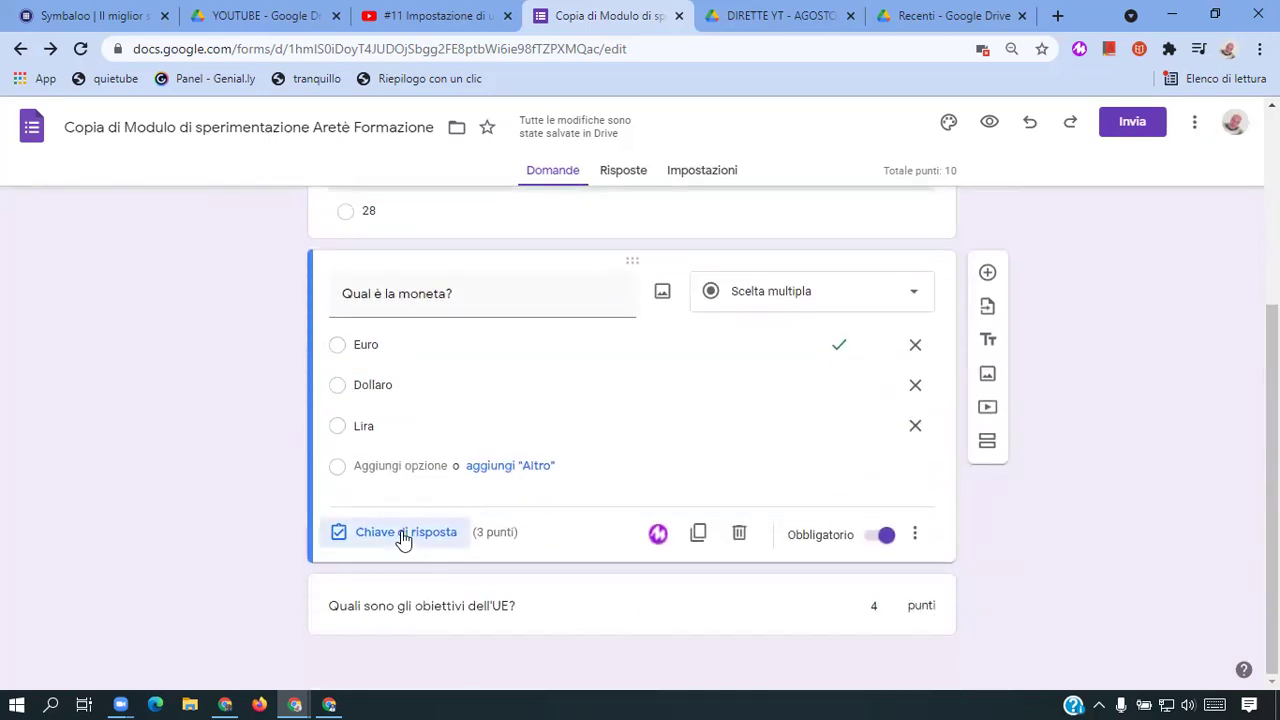
scroll(467, 540, "down", 3)
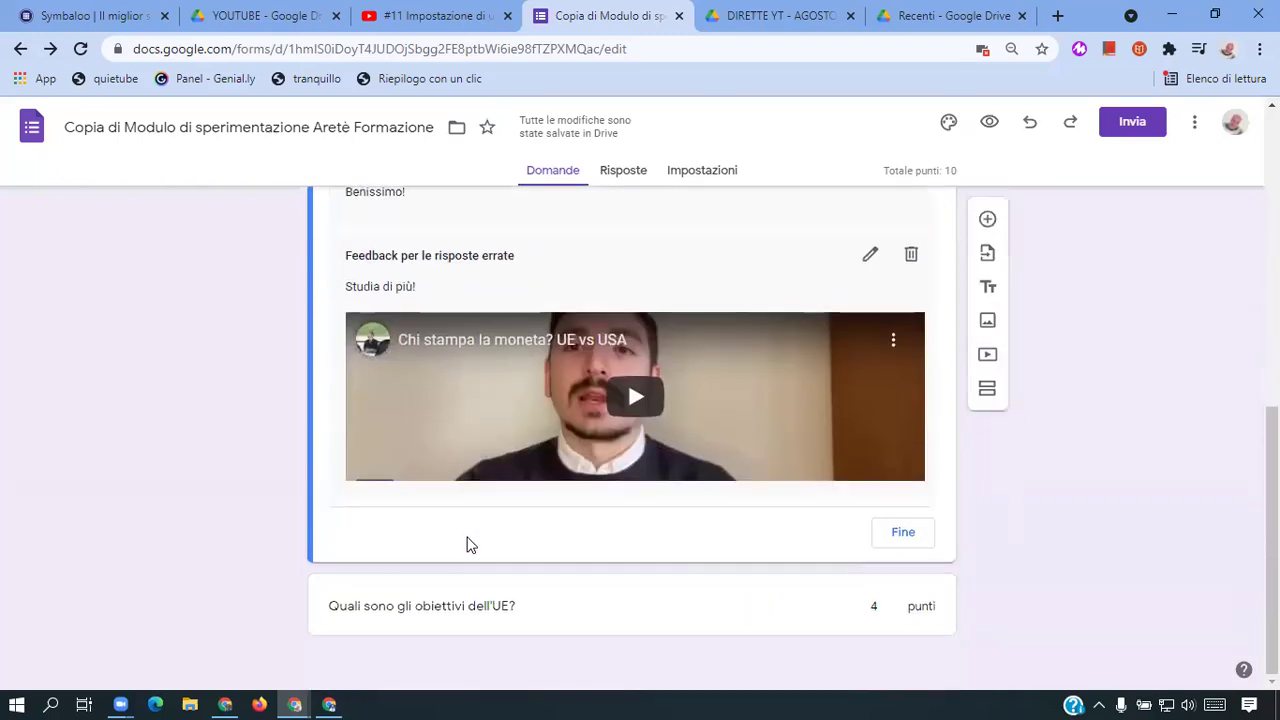
Open the EU-states question's answer key and its wrong-answer feedback editor.
scroll(466, 545, "up", 5)
scroll(466, 545, "up", 2)
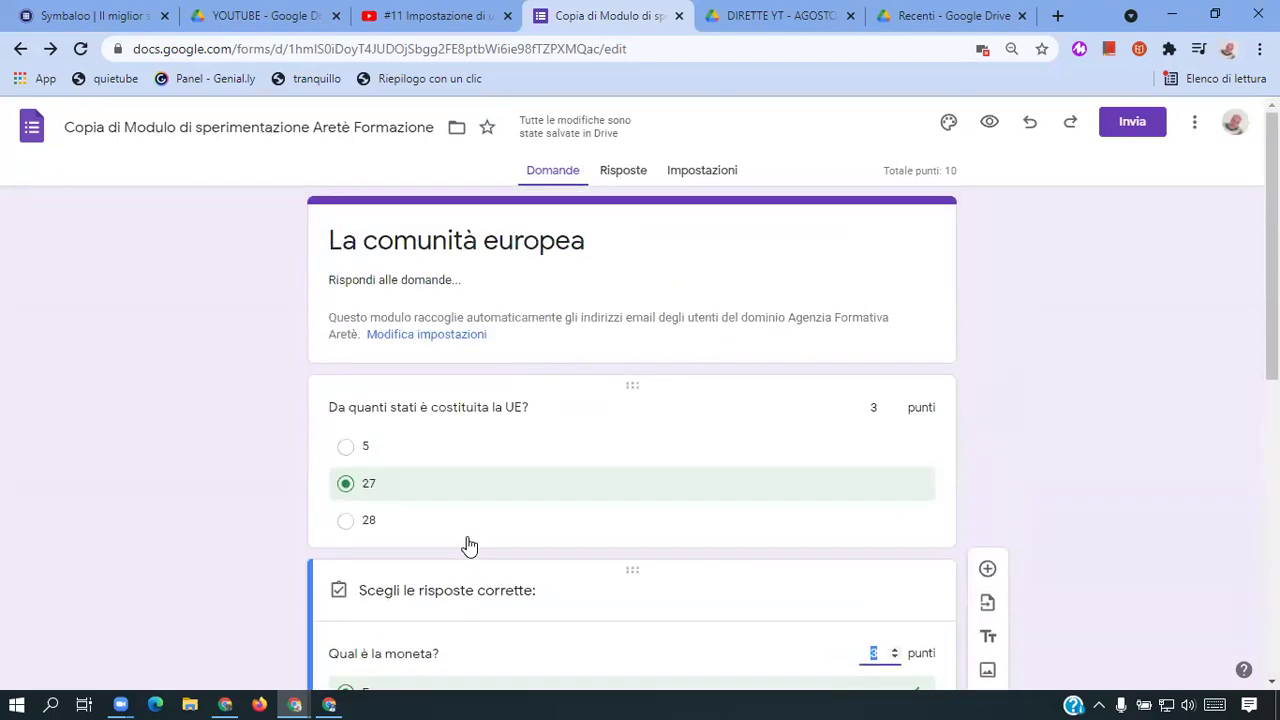
left_click(467, 446)
scroll(465, 437, "down", 2)
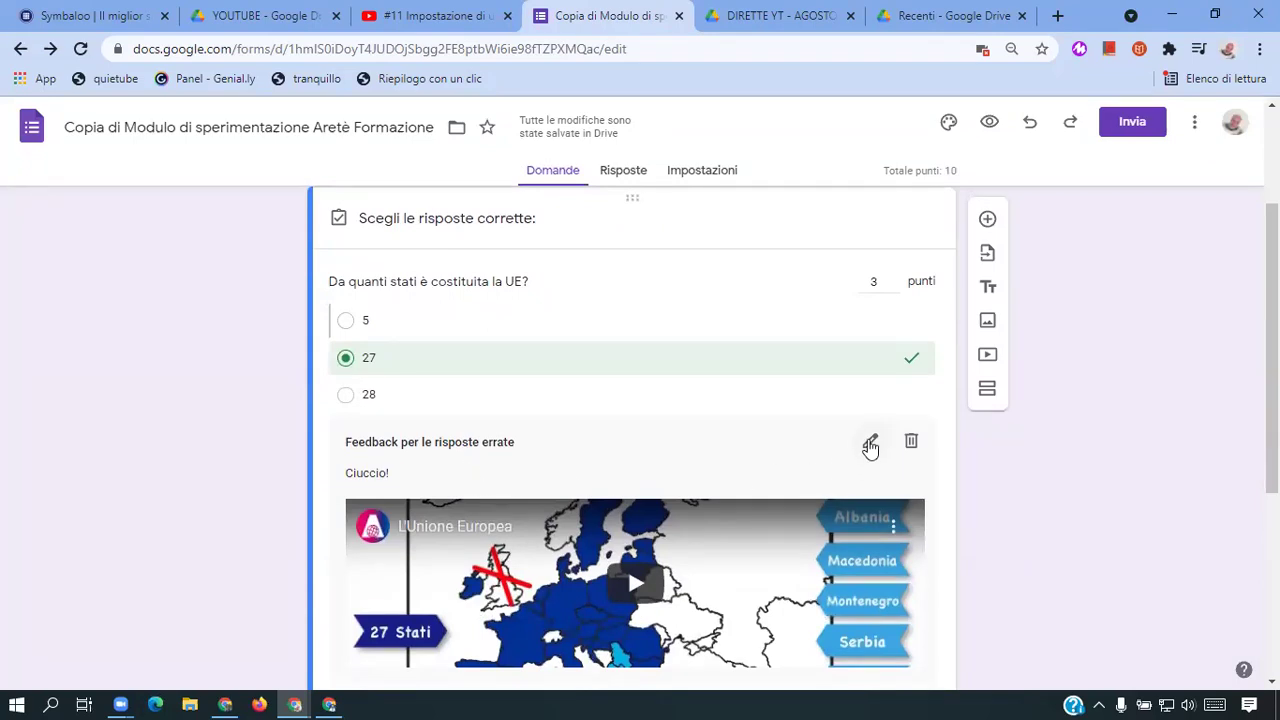
left_click(870, 445)
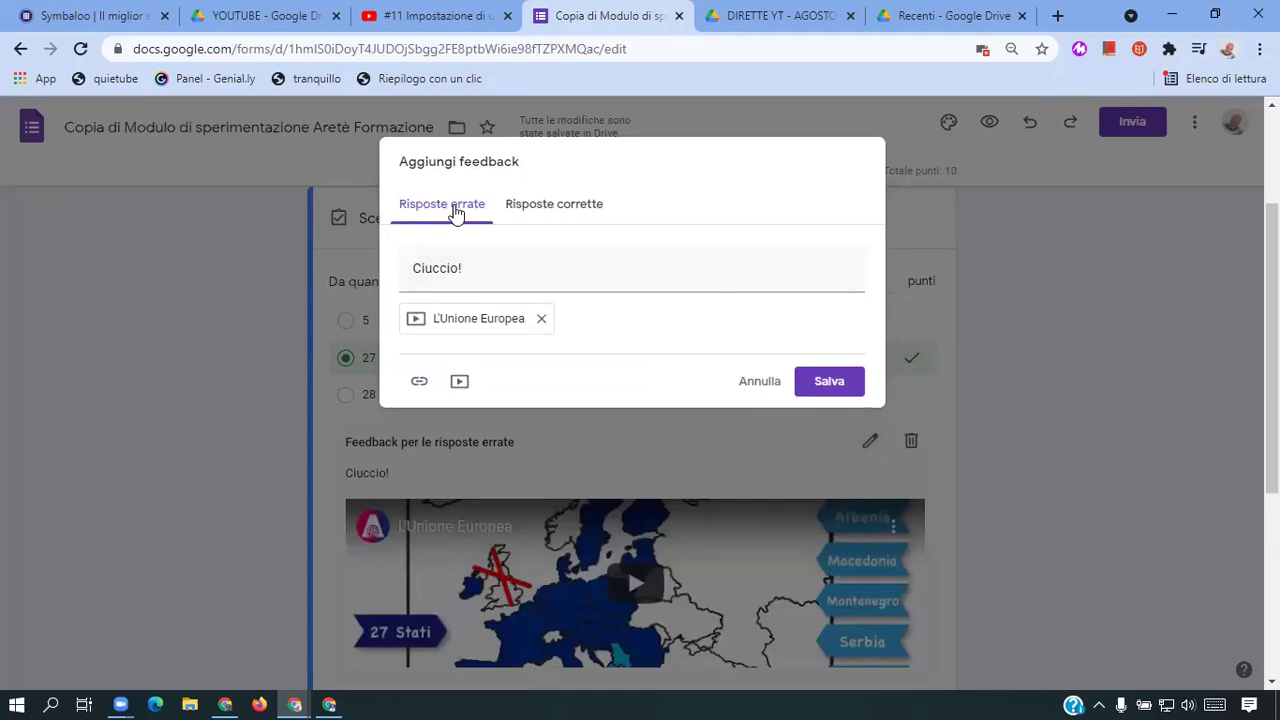
Replace 'Ciuccio!' with 'Asino!', add 'Bene!' as correct-answer feedback, and save.
left_click_drag(483, 271, 355, 279)
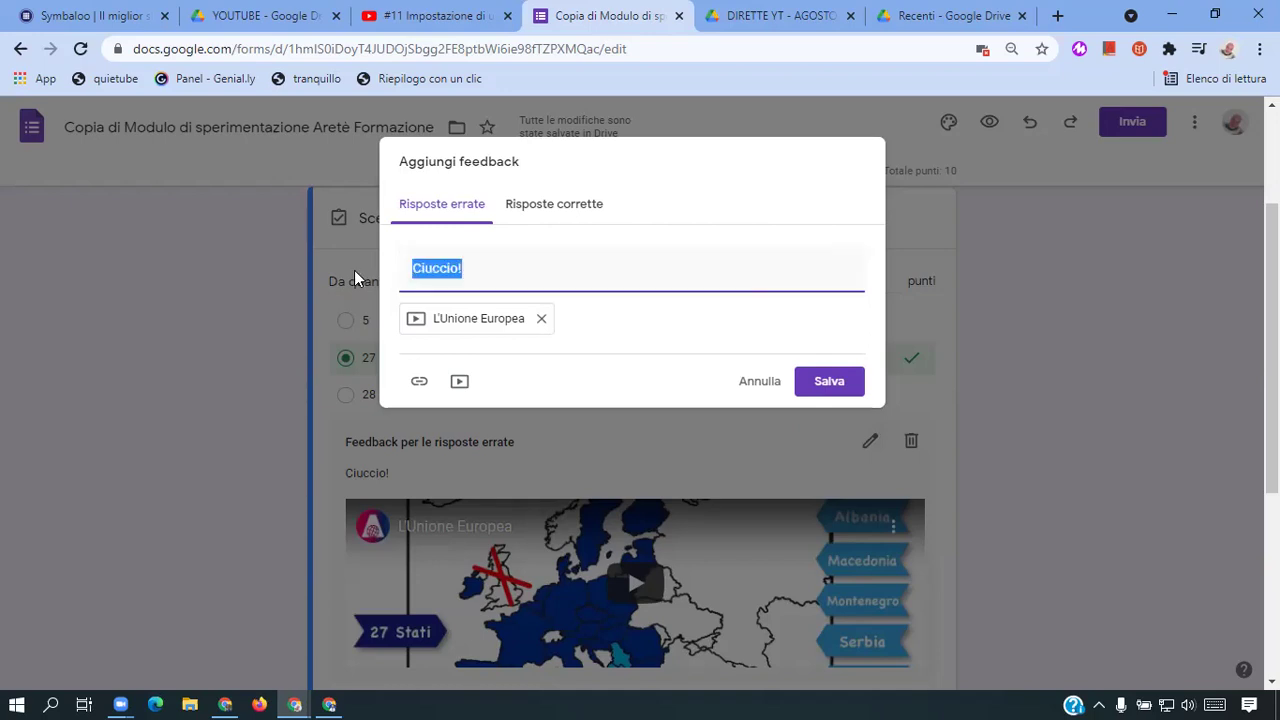
type("Asino!")
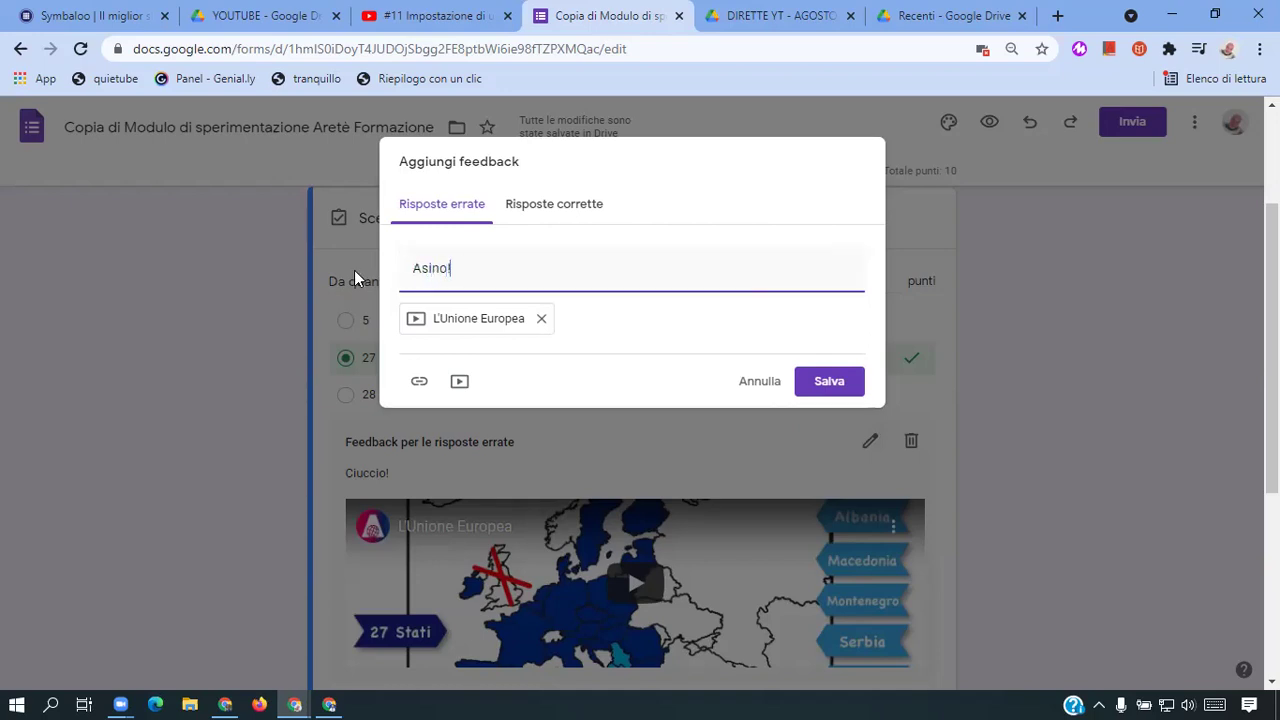
left_click(560, 205)
left_click(562, 272)
type("Bene!")
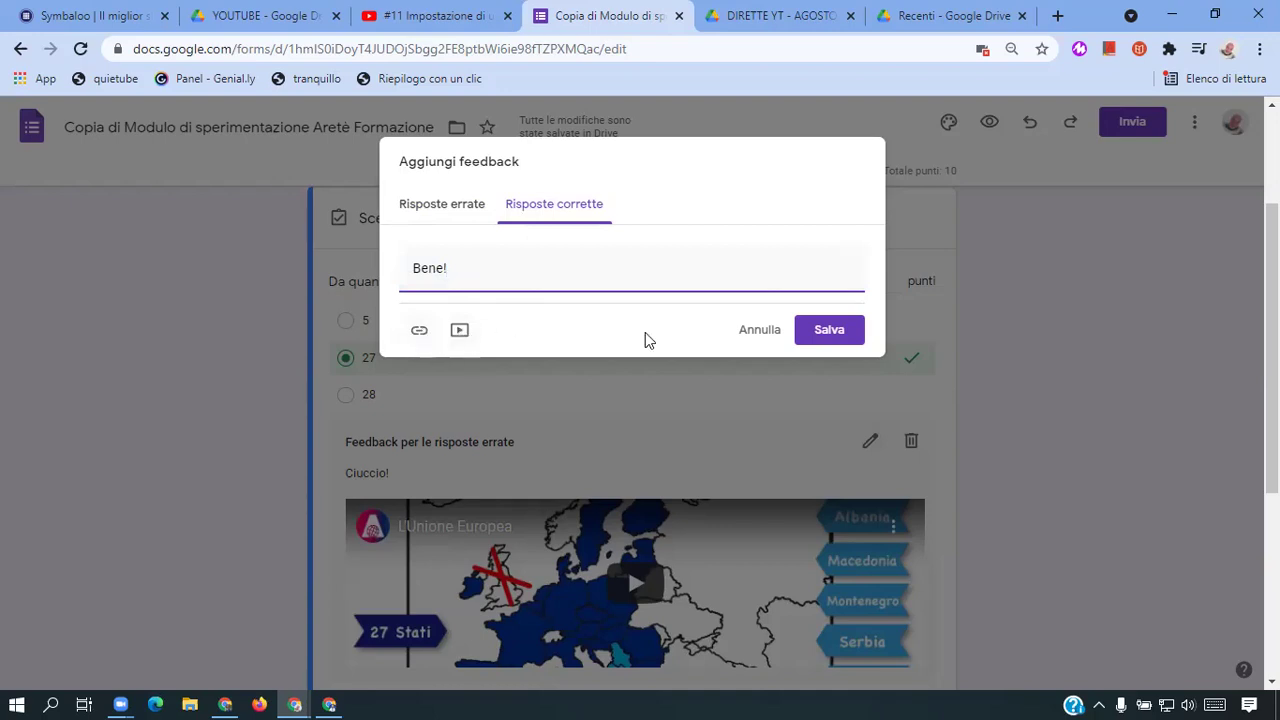
left_click(829, 334)
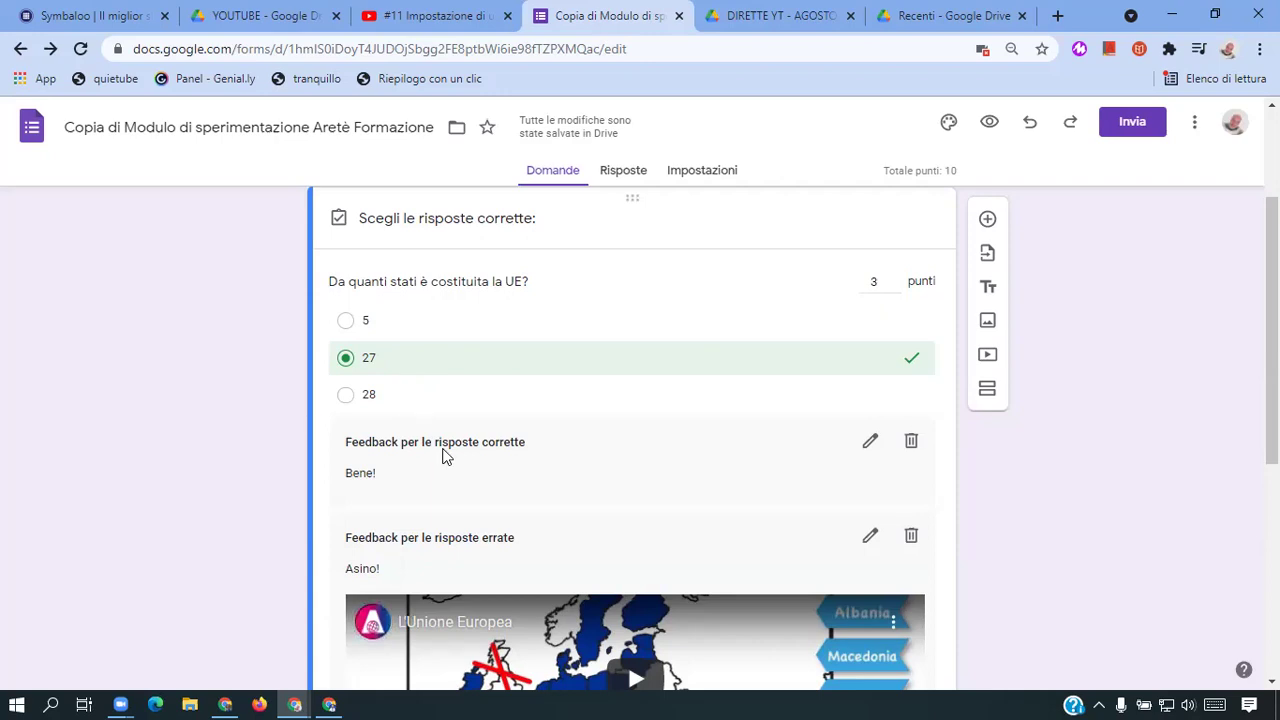
scroll(446, 456, "down", 2)
scroll(446, 456, "down", 1)
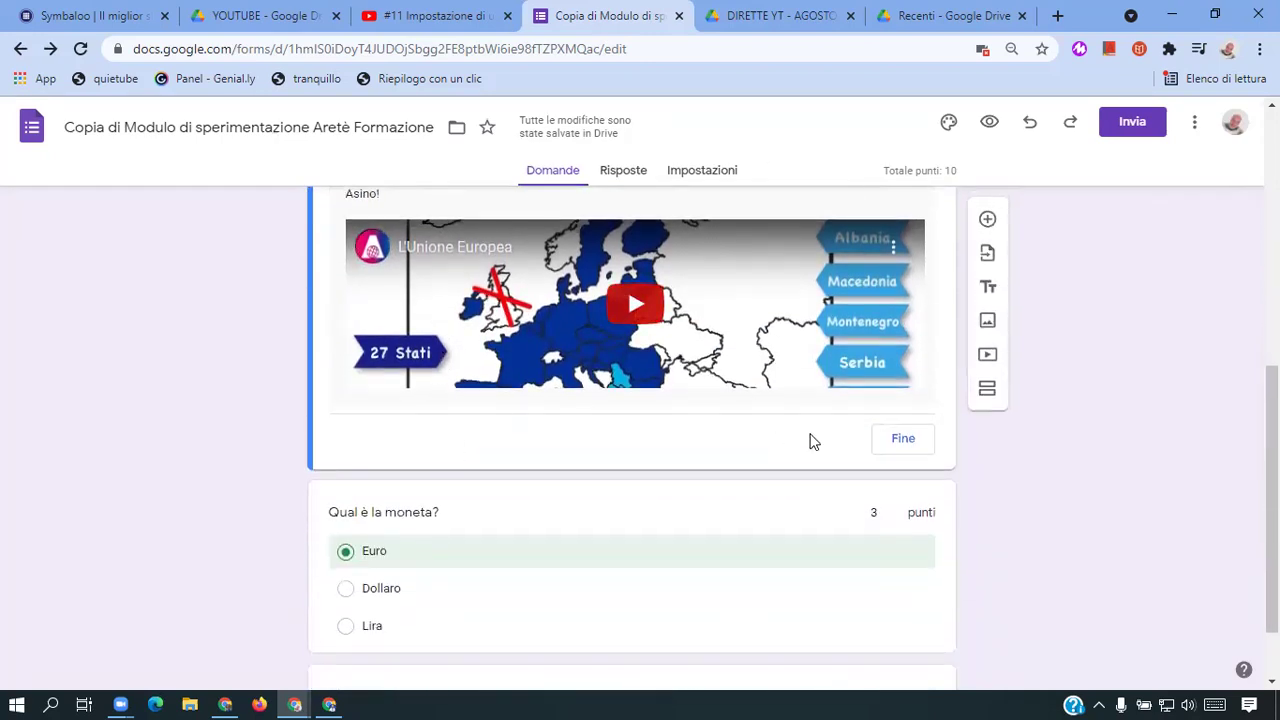
Close the EU-states answer key, review the currency question's feedback, then close it unchanged.
left_click(904, 438)
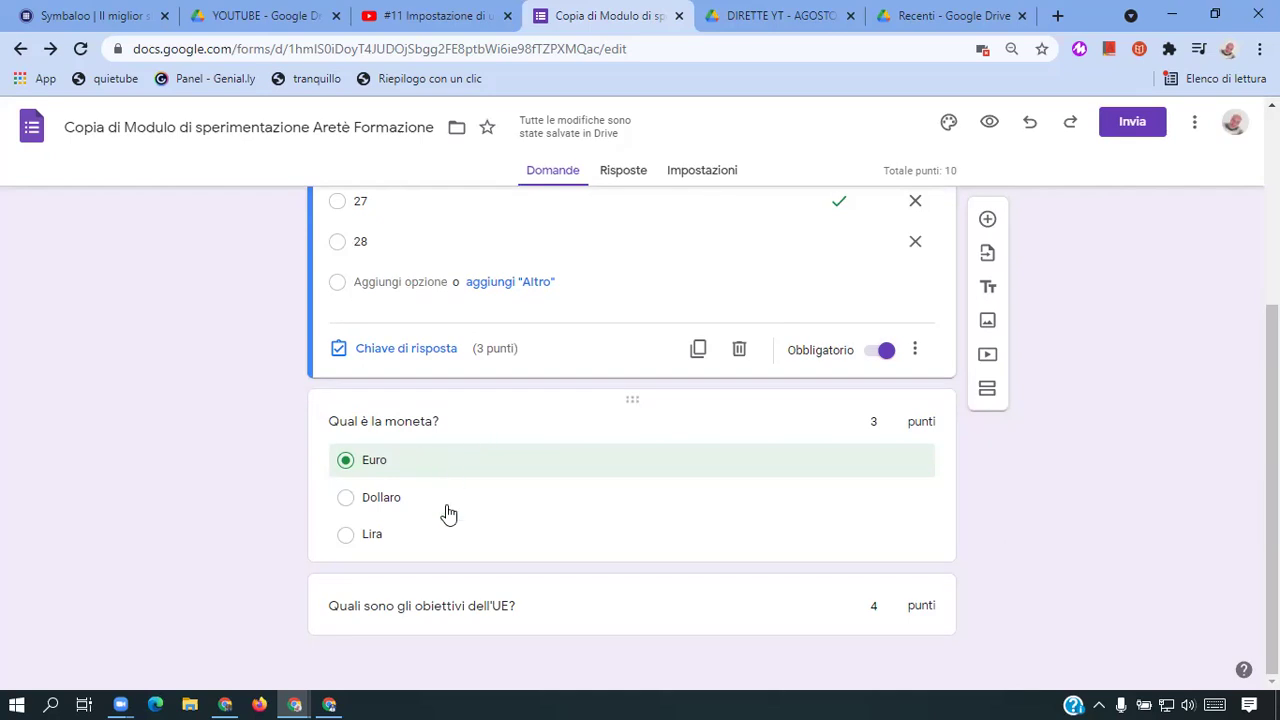
left_click(462, 424)
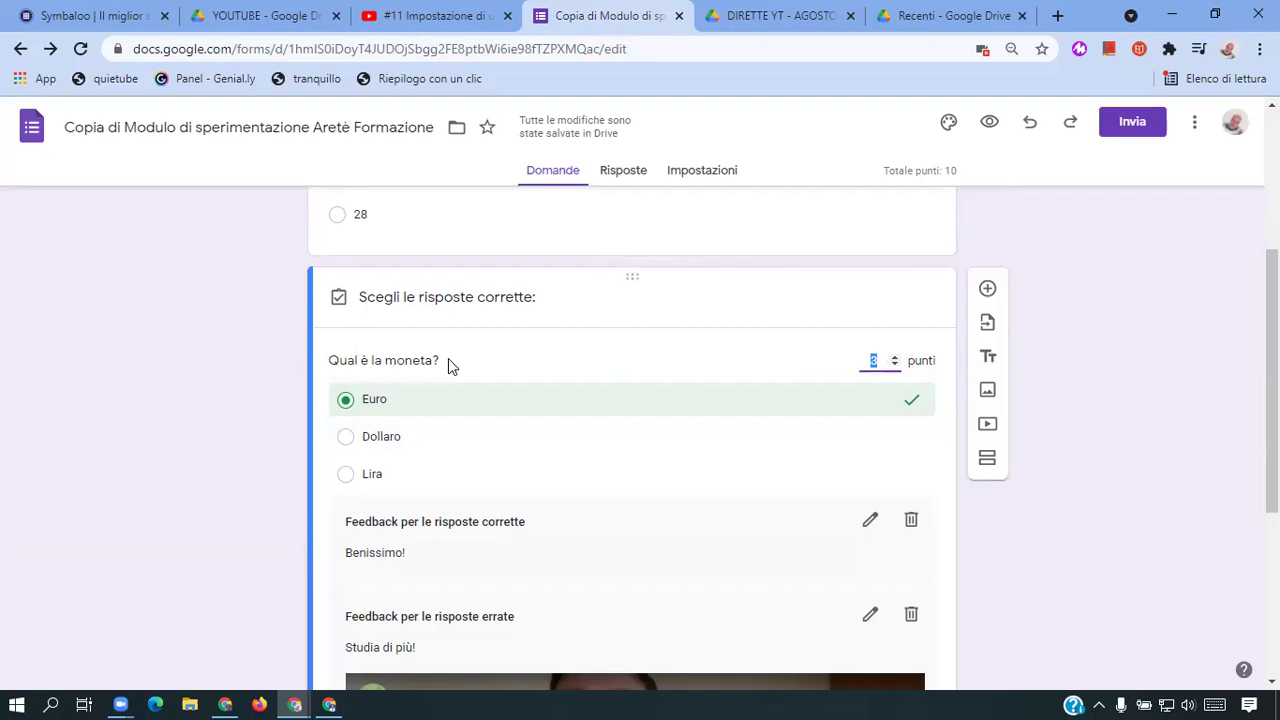
scroll(448, 365, "down", 2)
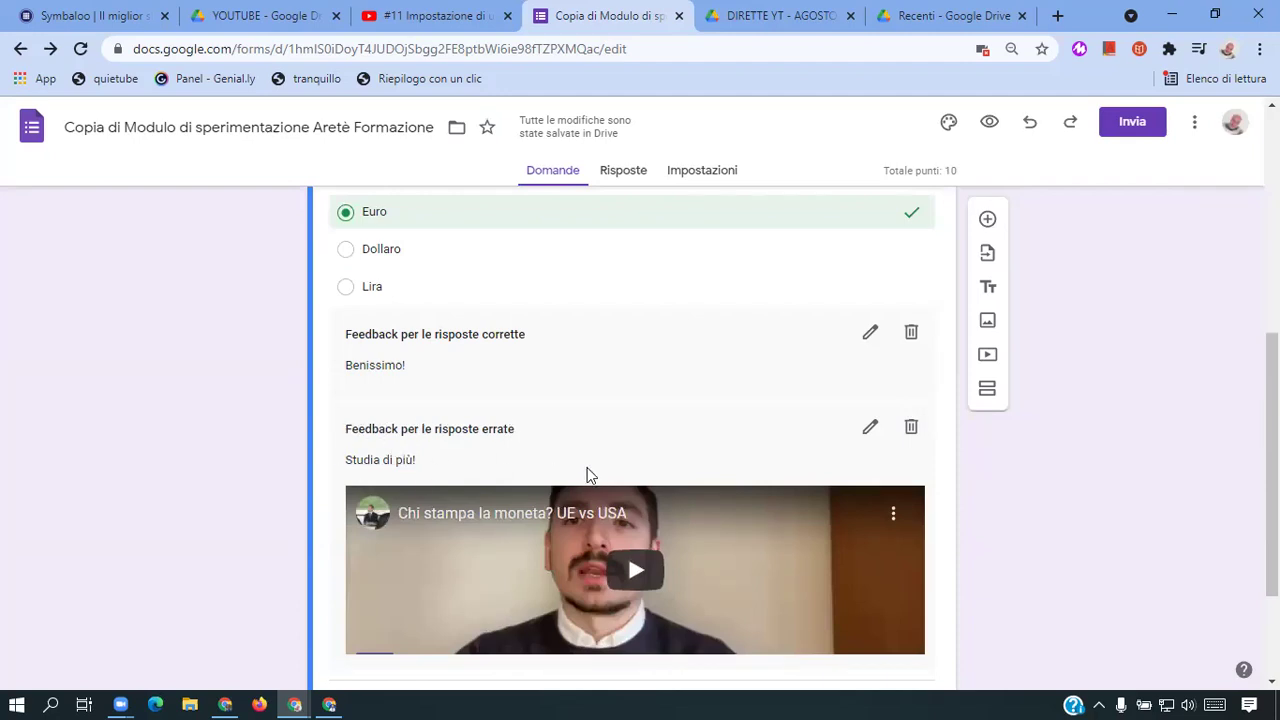
scroll(701, 567, "down", 2)
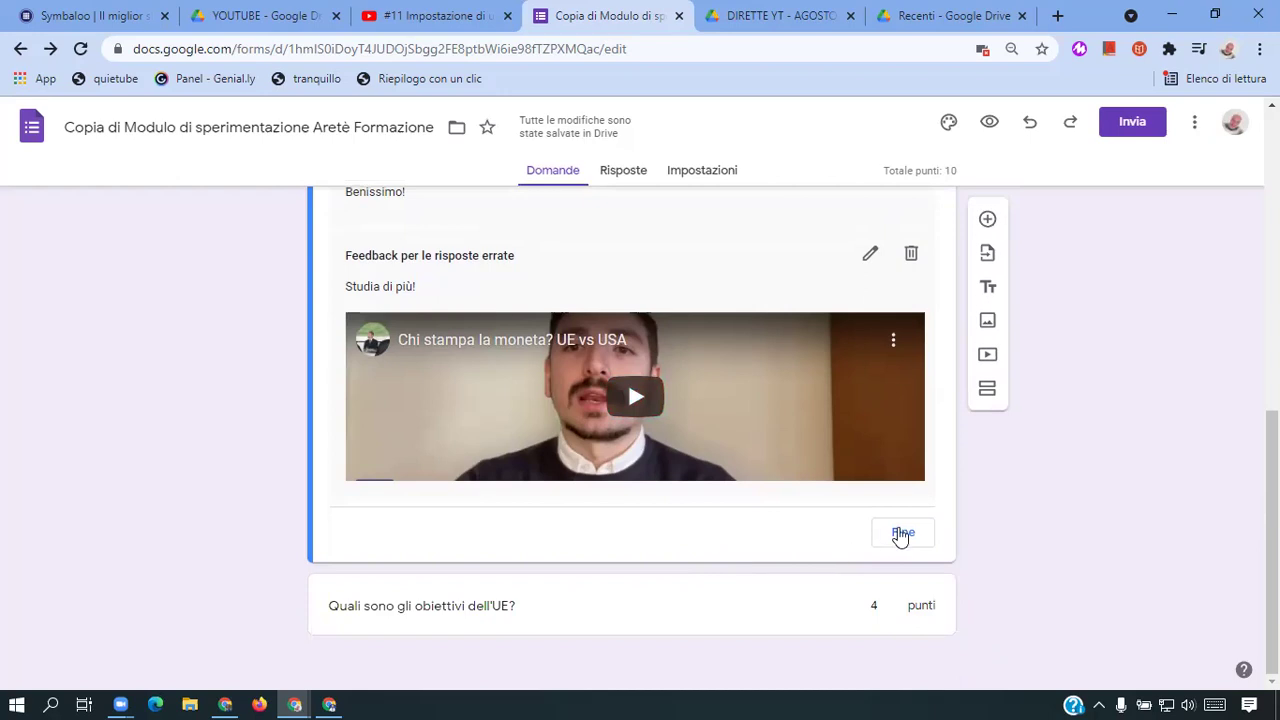
left_click(901, 536)
scroll(846, 531, "up", 2)
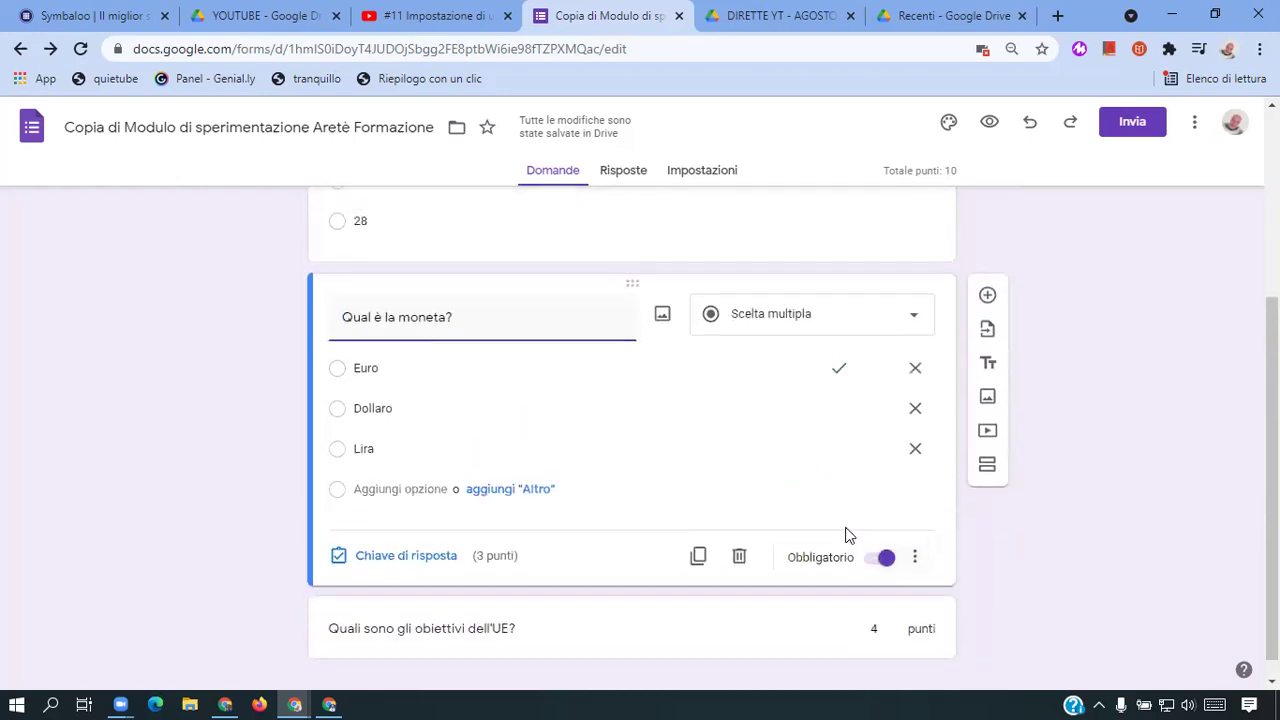
left_click(484, 268)
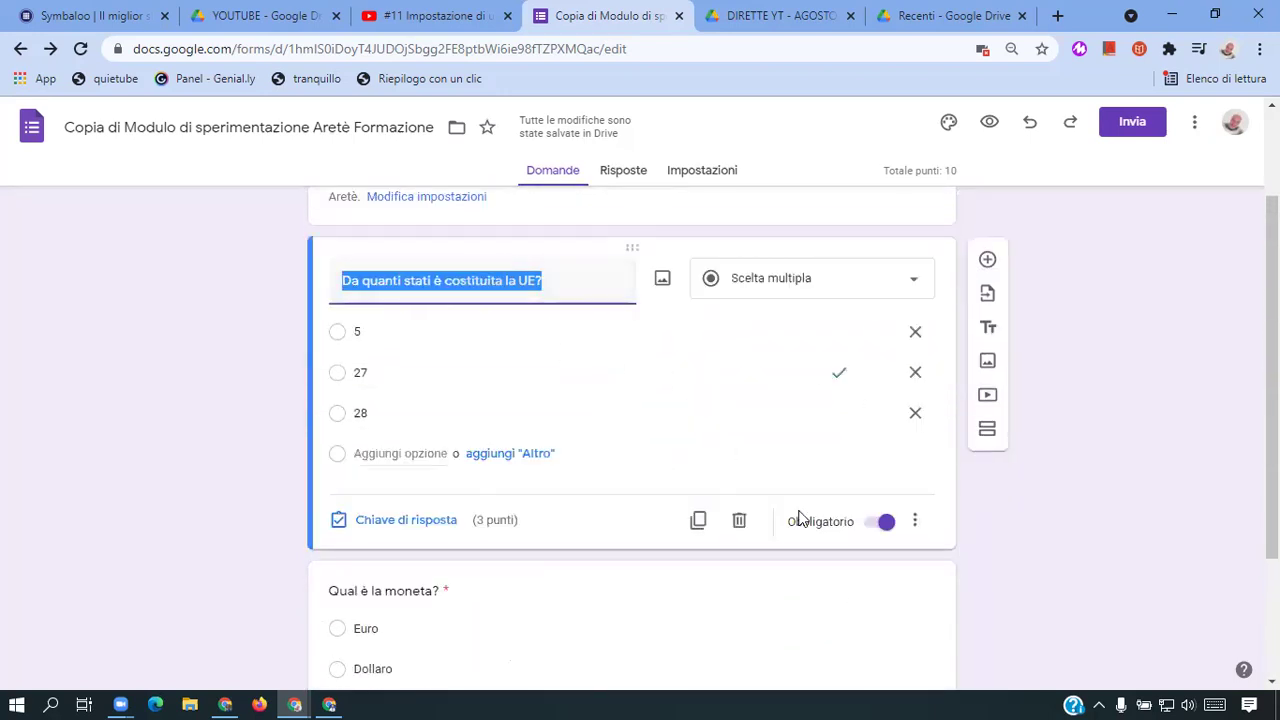
left_click(491, 278)
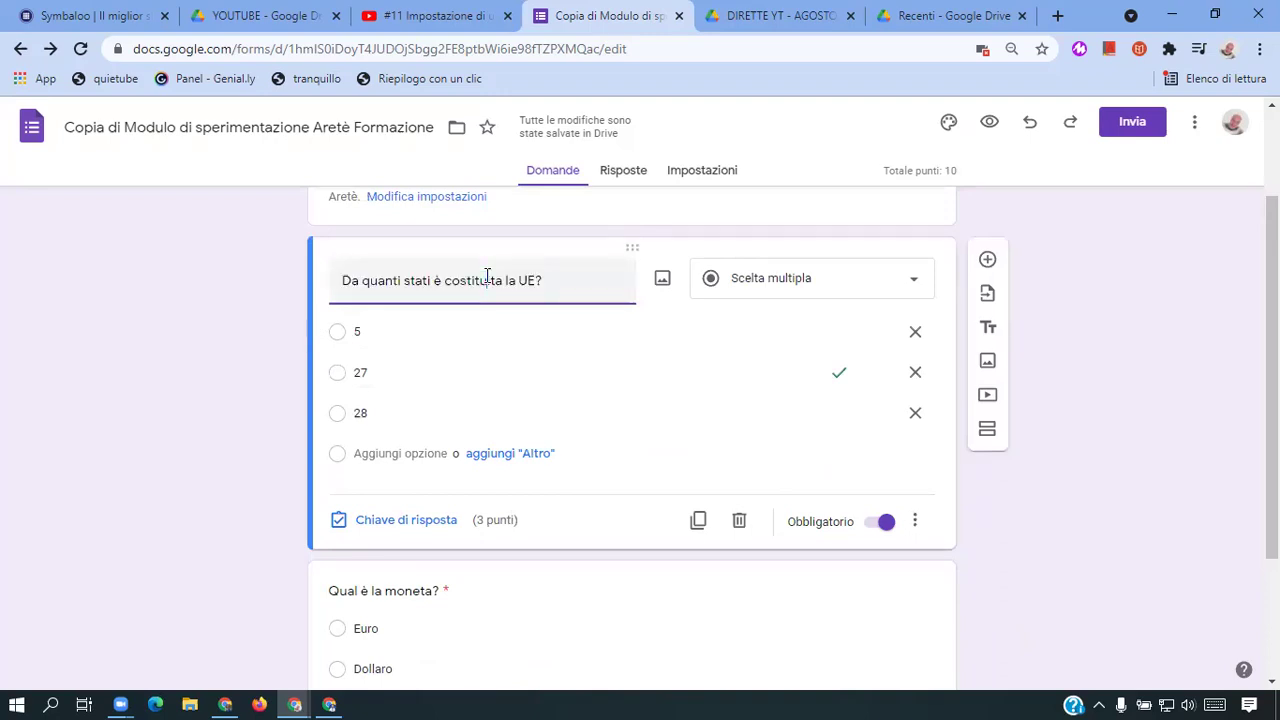
scroll(493, 326, "down", 2)
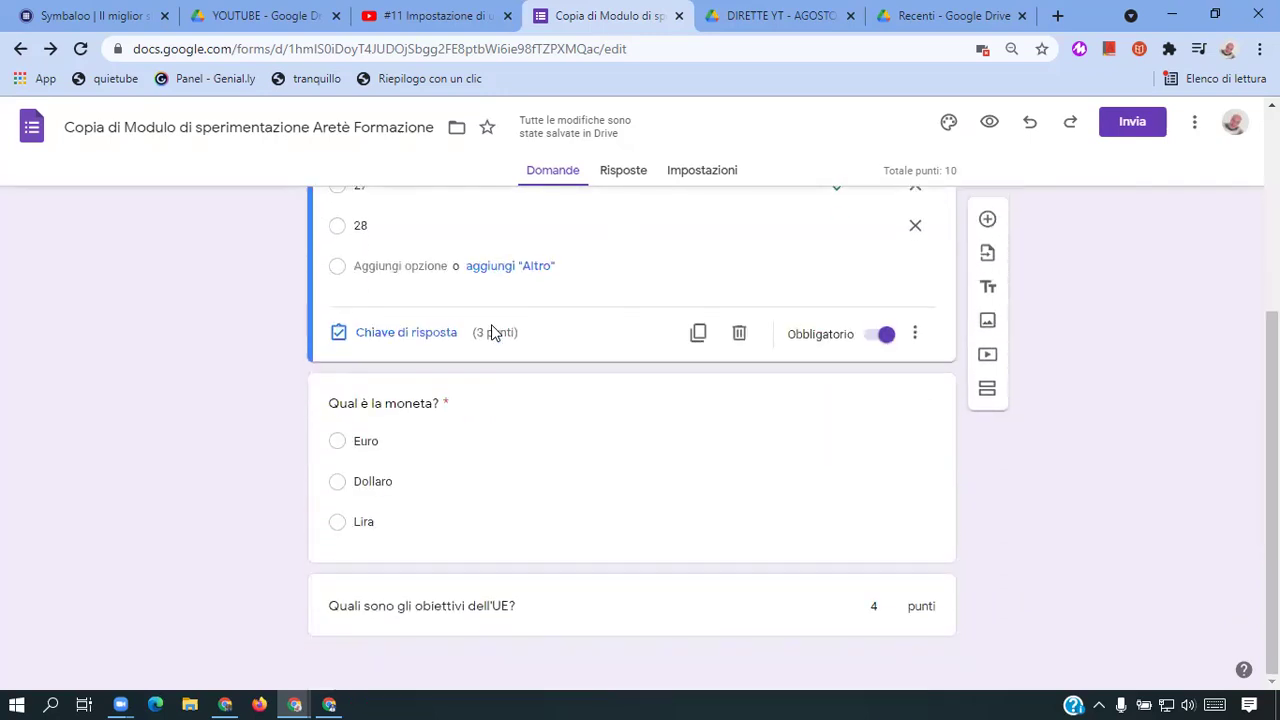
Open the answer key of 'Quali sono gli obiettivi dell'UE?' showing its 4 points.
left_click(485, 604)
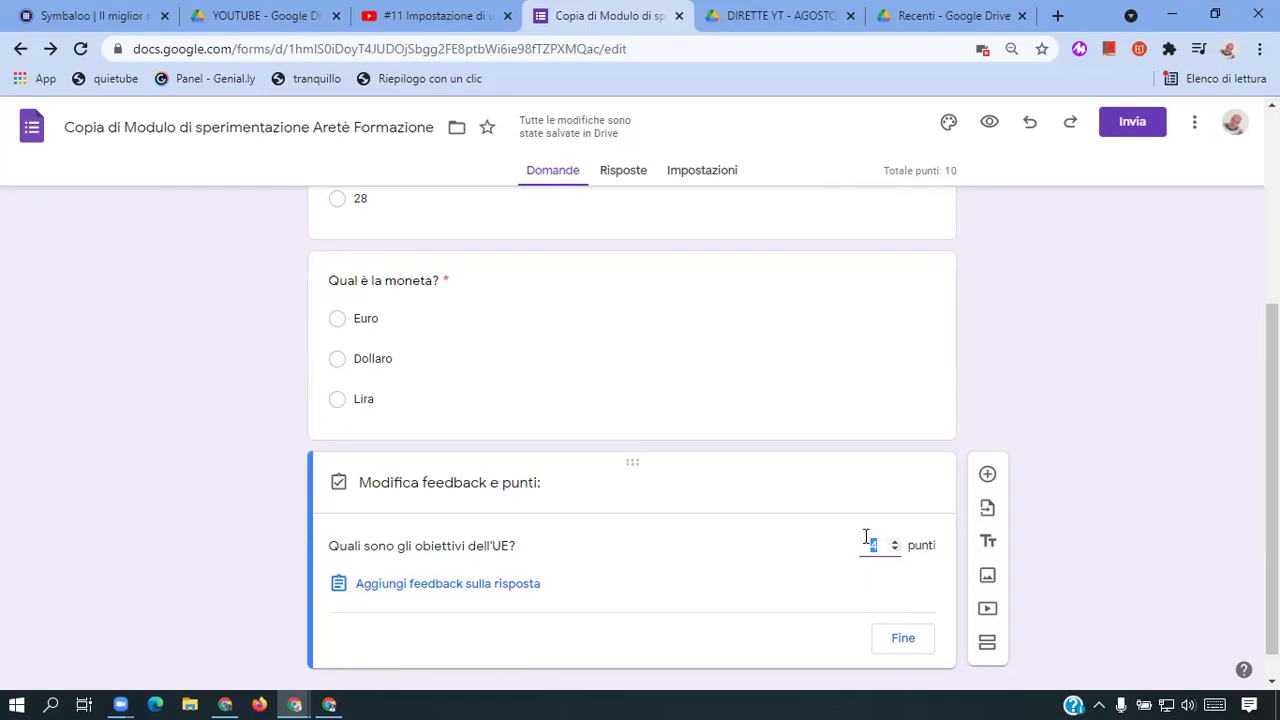
scroll(866, 400, "up", 3)
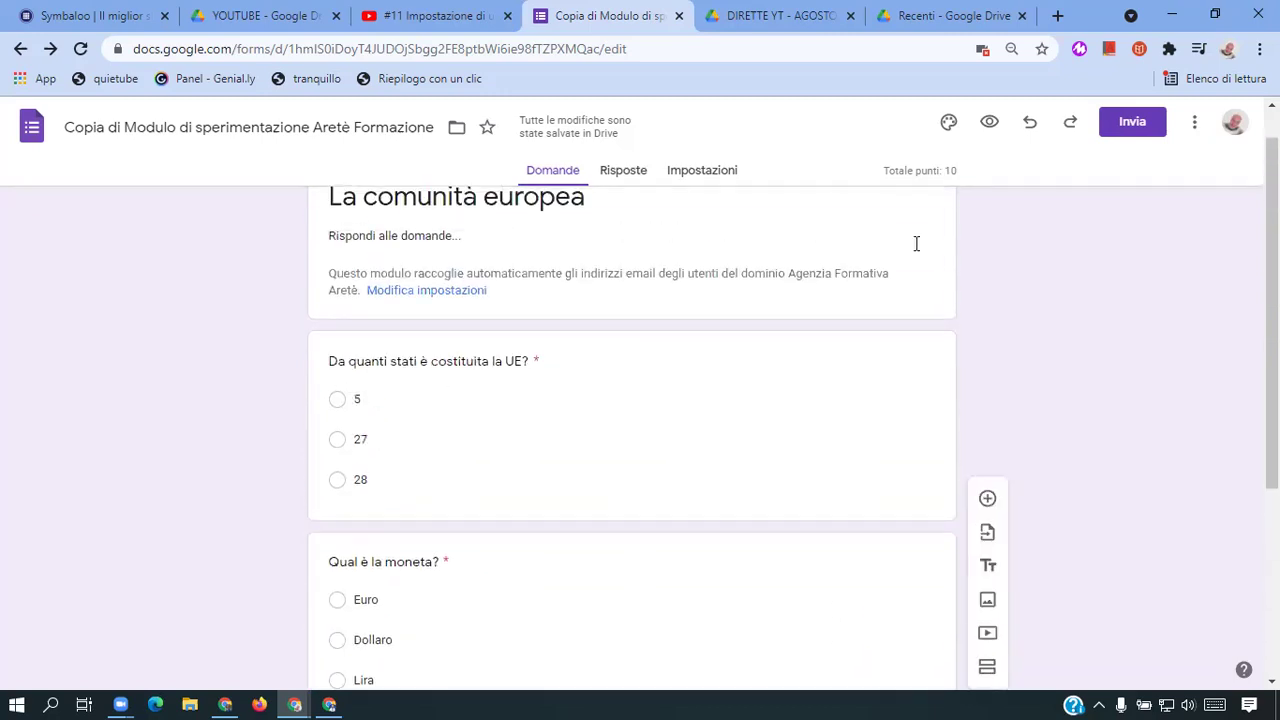
scroll(851, 406, "down", 3)
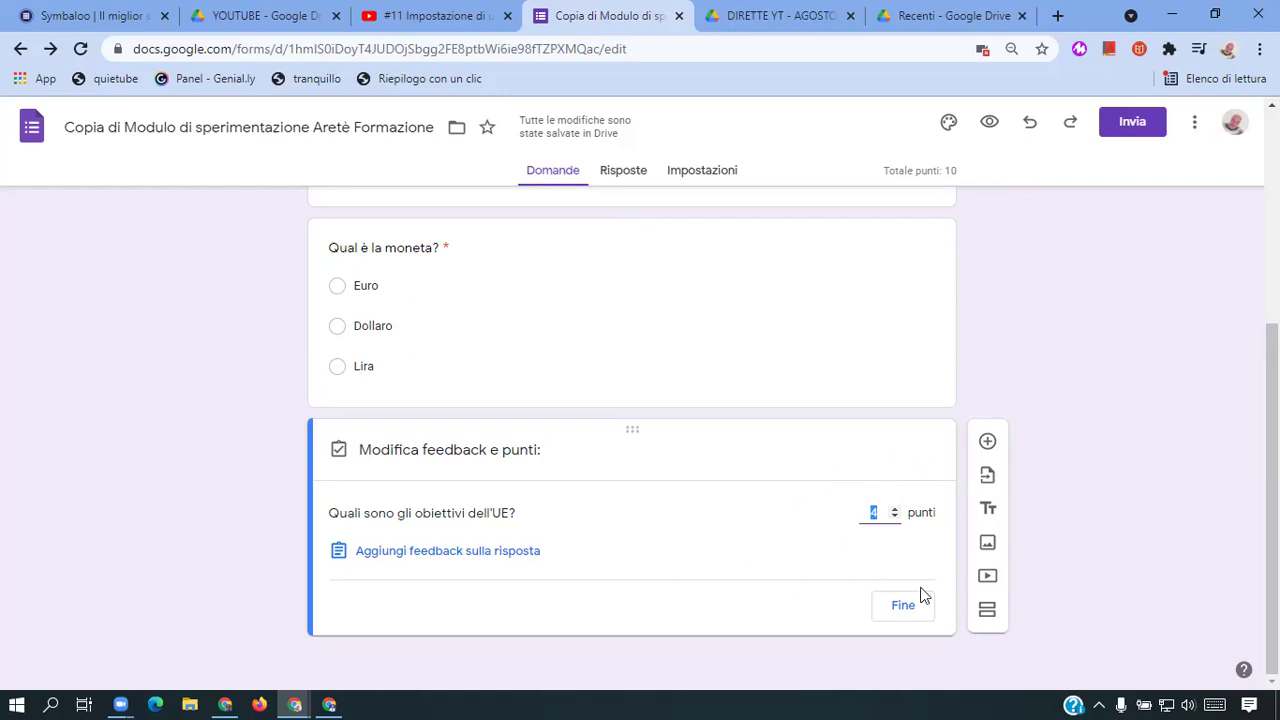
Switch to the #11 tutorial and highlight 'revisione manuale' and 'valutazione' in its title.
left_click(434, 16)
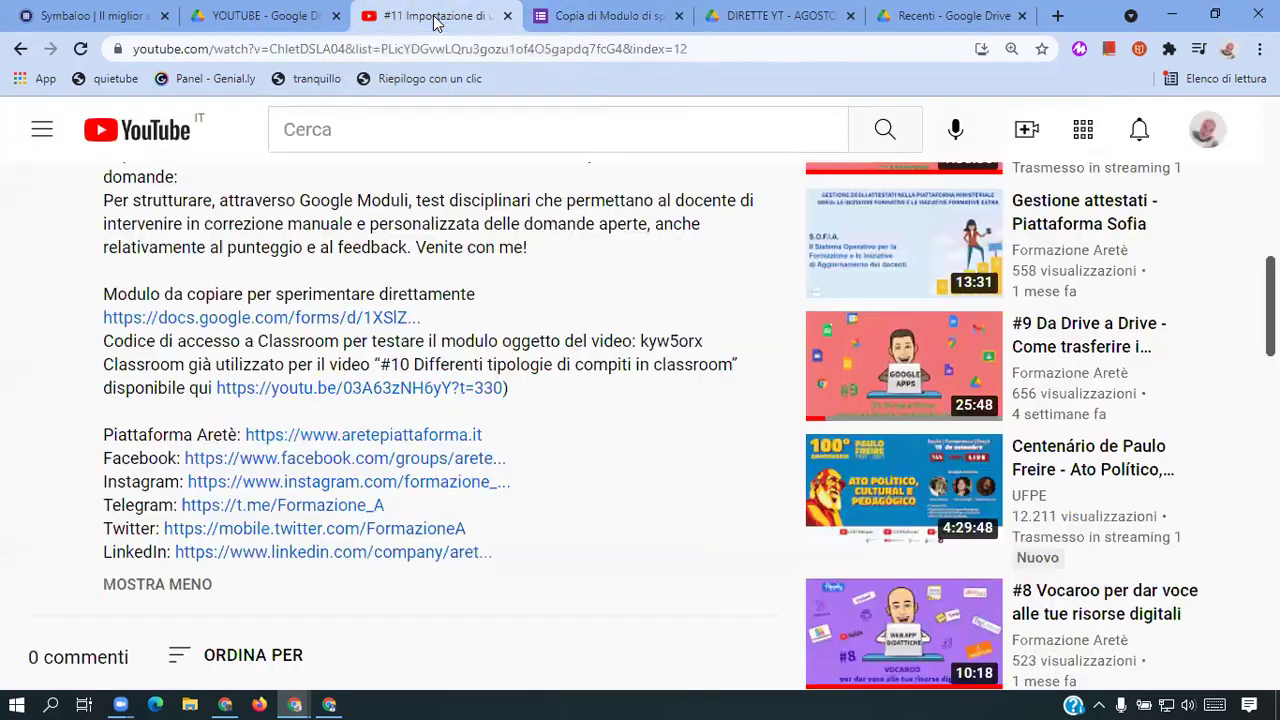
scroll(458, 266, "down", 1)
scroll(458, 266, "up", 3)
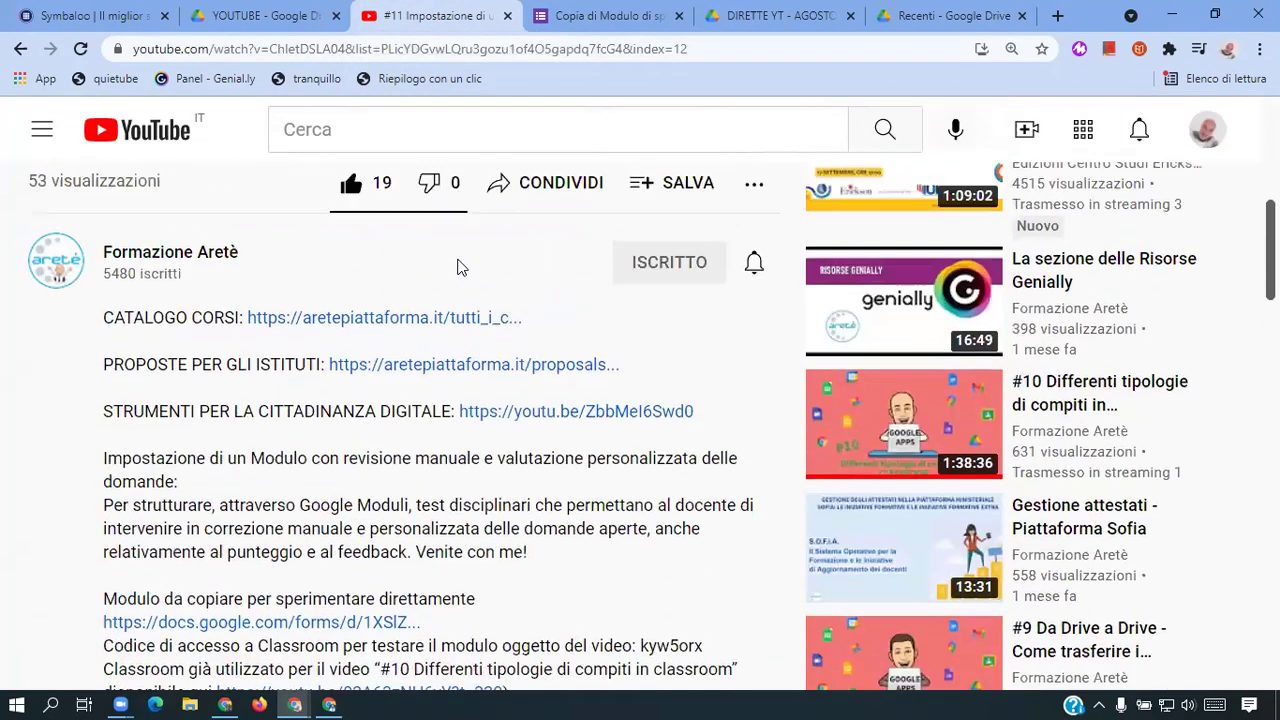
scroll(400, 350, "up", 2)
scroll(306, 508, "up", 2)
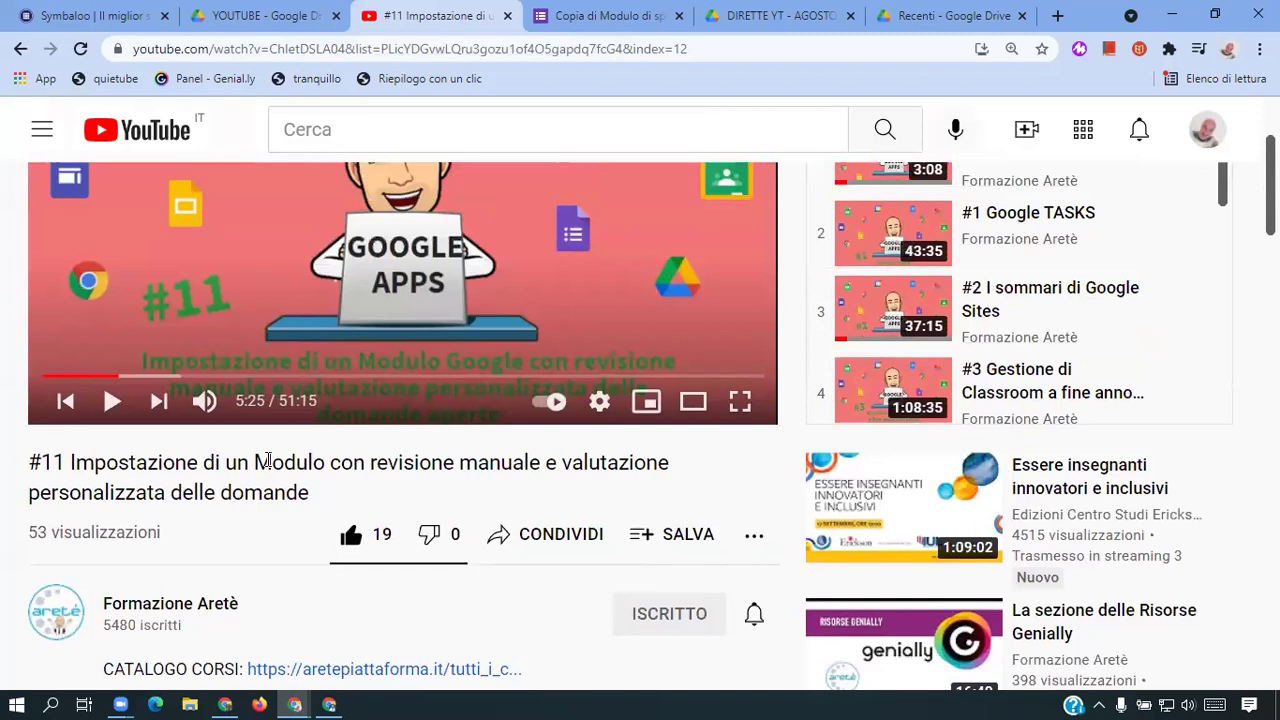
left_click_drag(369, 462, 543, 462)
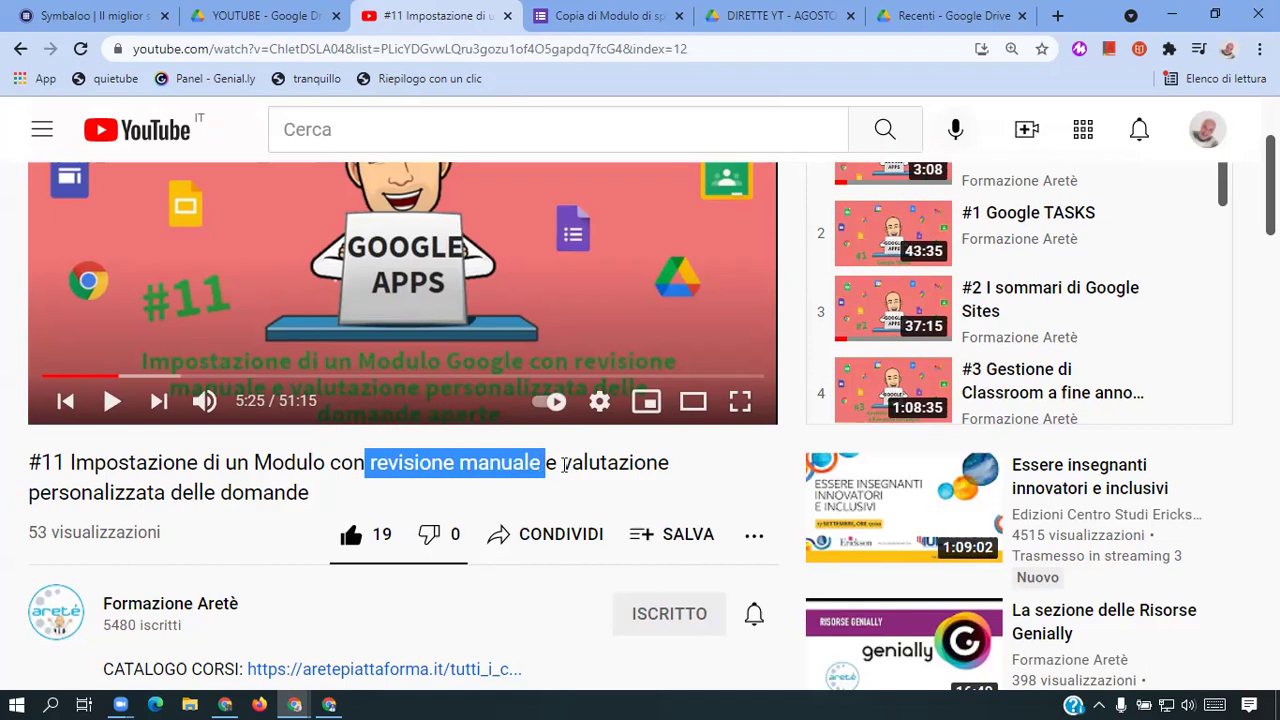
left_click(564, 464)
left_click_drag(562, 464, 592, 464)
left_click(613, 468)
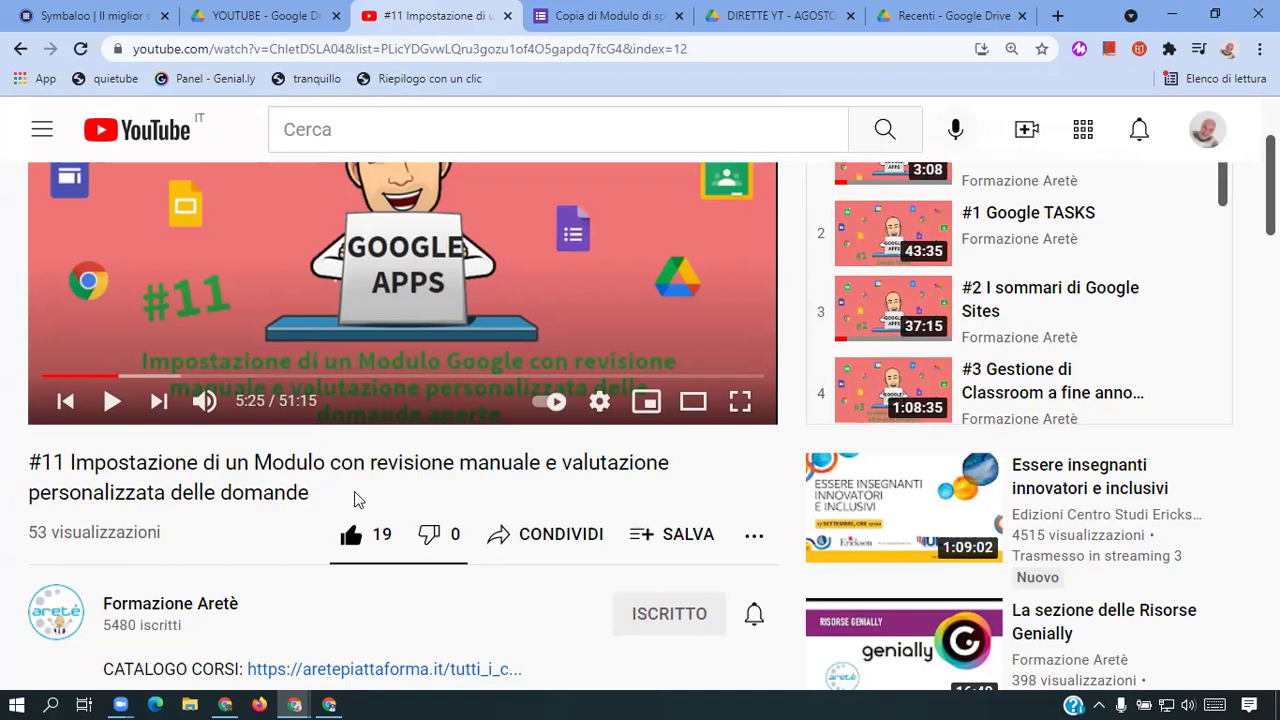
scroll(354, 491, "up", 2)
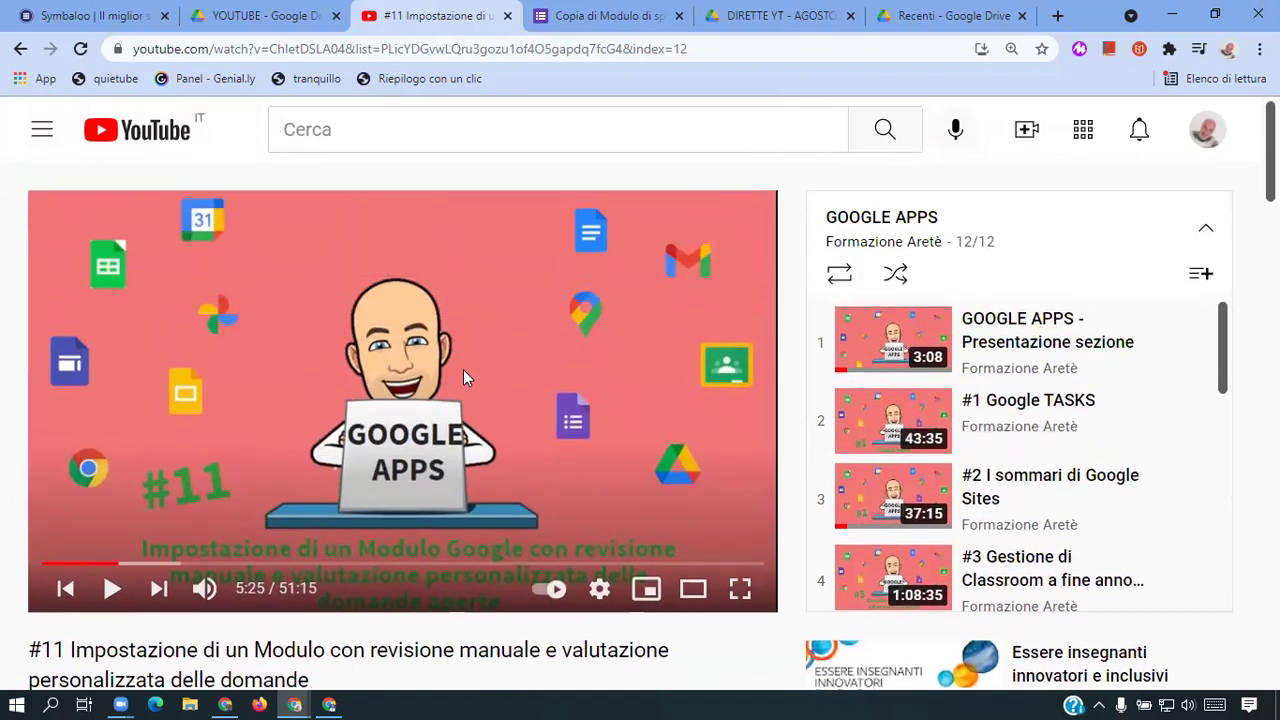
Return to the copied quiz and scroll up to the 'La comunità europea' title.
left_click(603, 18)
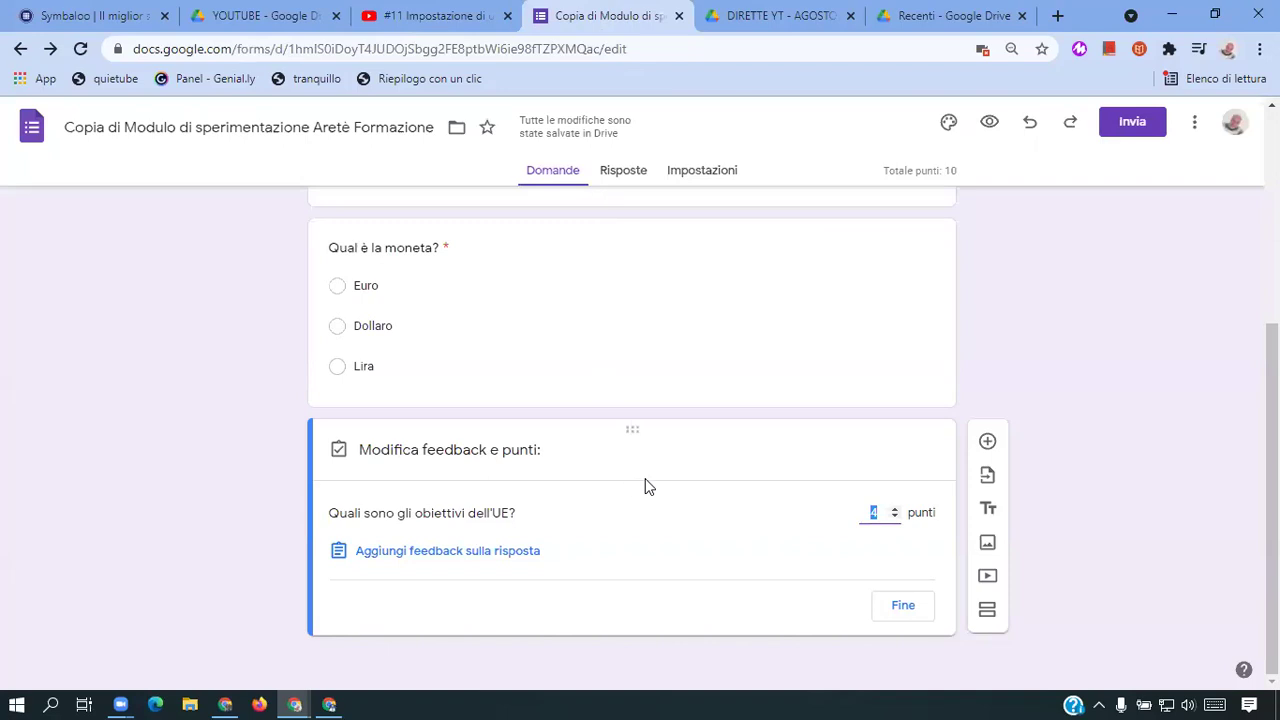
scroll(645, 485, "up", 1)
scroll(645, 482, "up", 3)
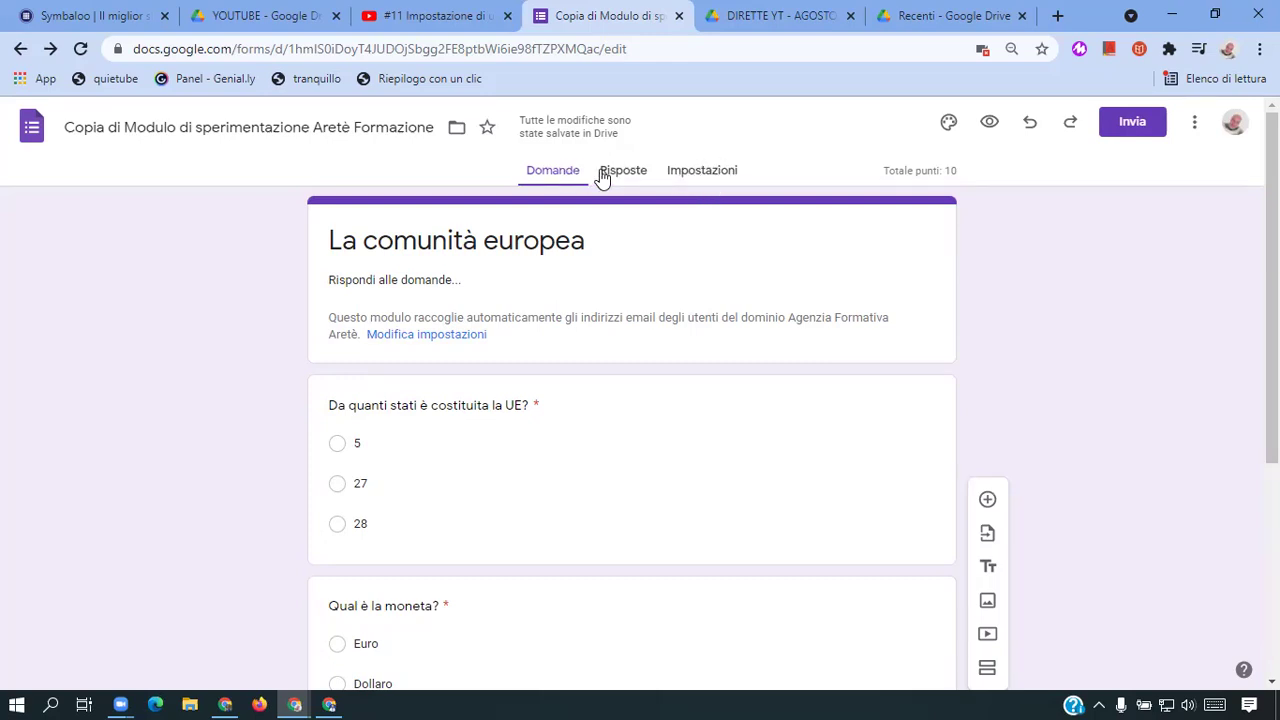
Open the quiz settings to review grade release and what respondents can see.
left_click(692, 170)
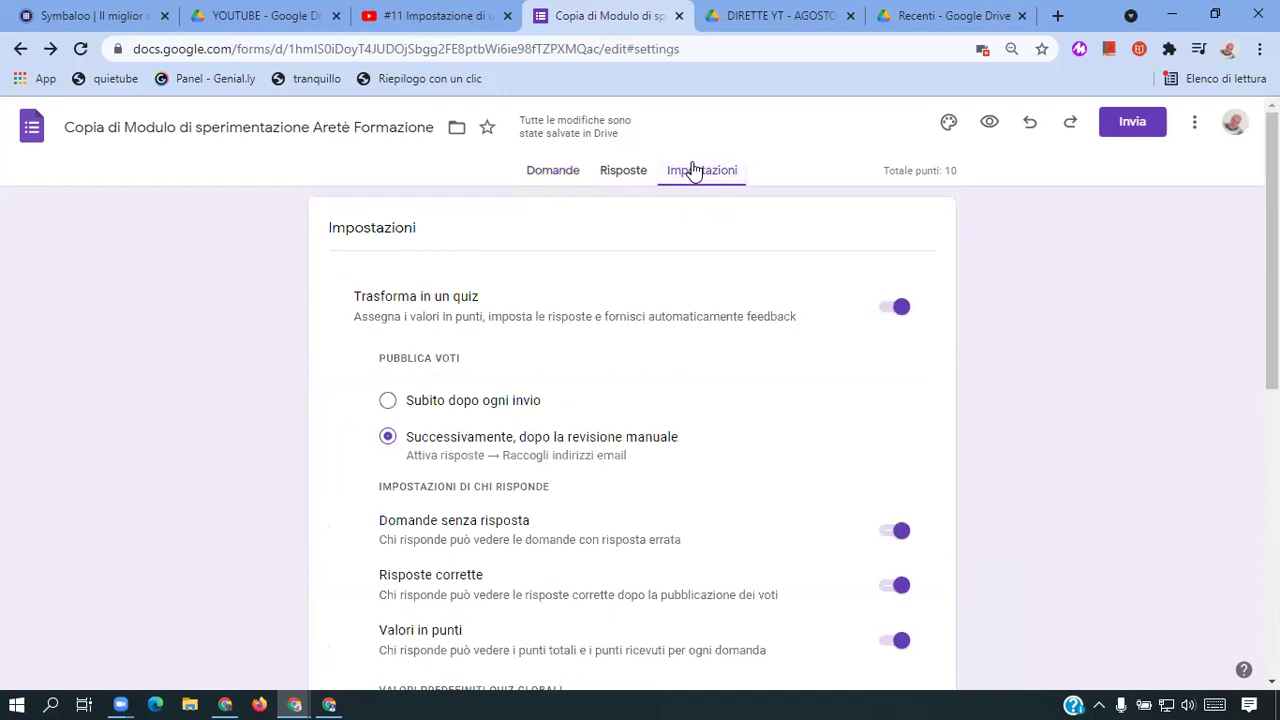
scroll(692, 171, "down", 1)
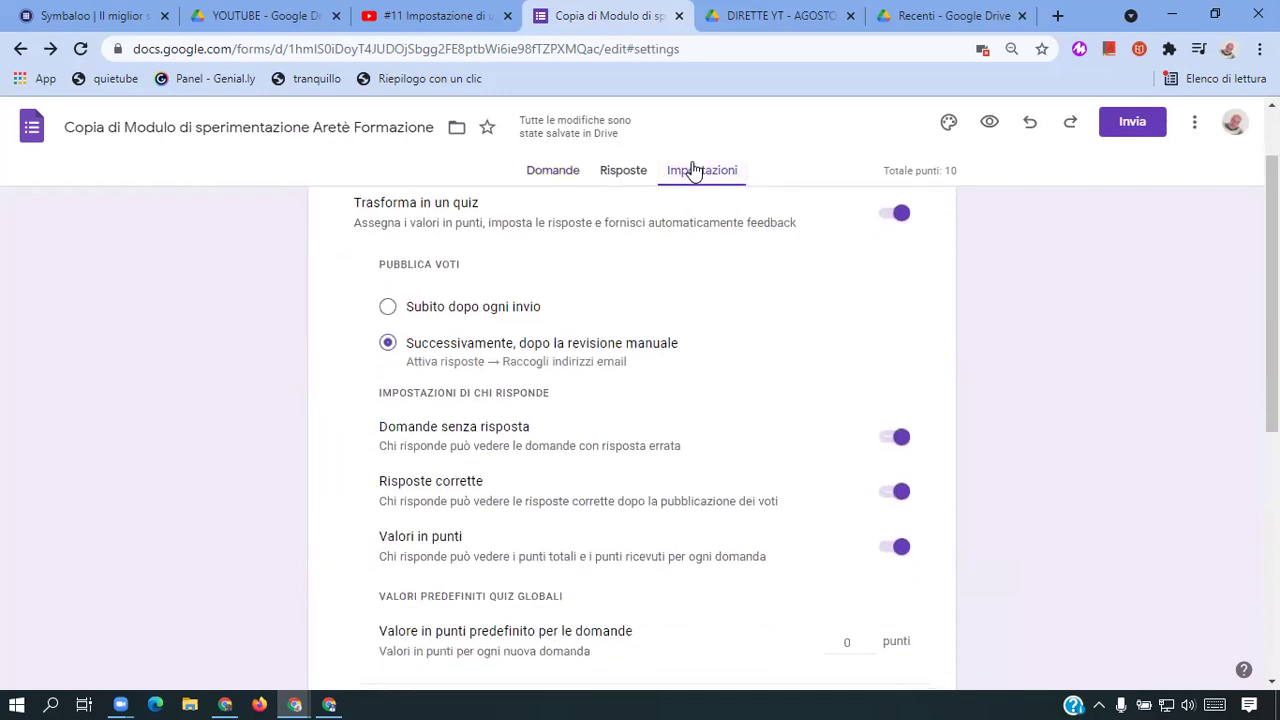
scroll(710, 250, "up", 1)
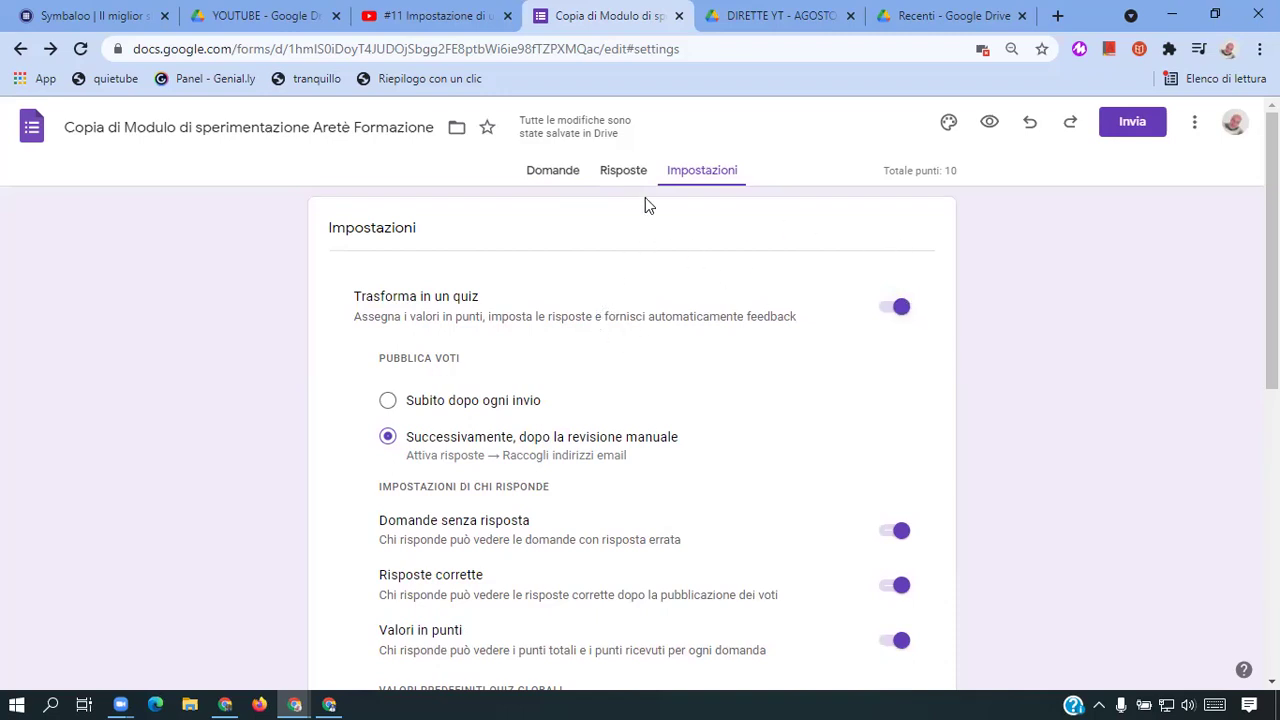
left_click(389, 406)
left_click(389, 438)
Set response copies to 'Non attivo' under Risposte, then return to the YouTube tutorial.
scroll(581, 454, "down", 1)
scroll(581, 454, "down", 1)
scroll(583, 455, "down", 1)
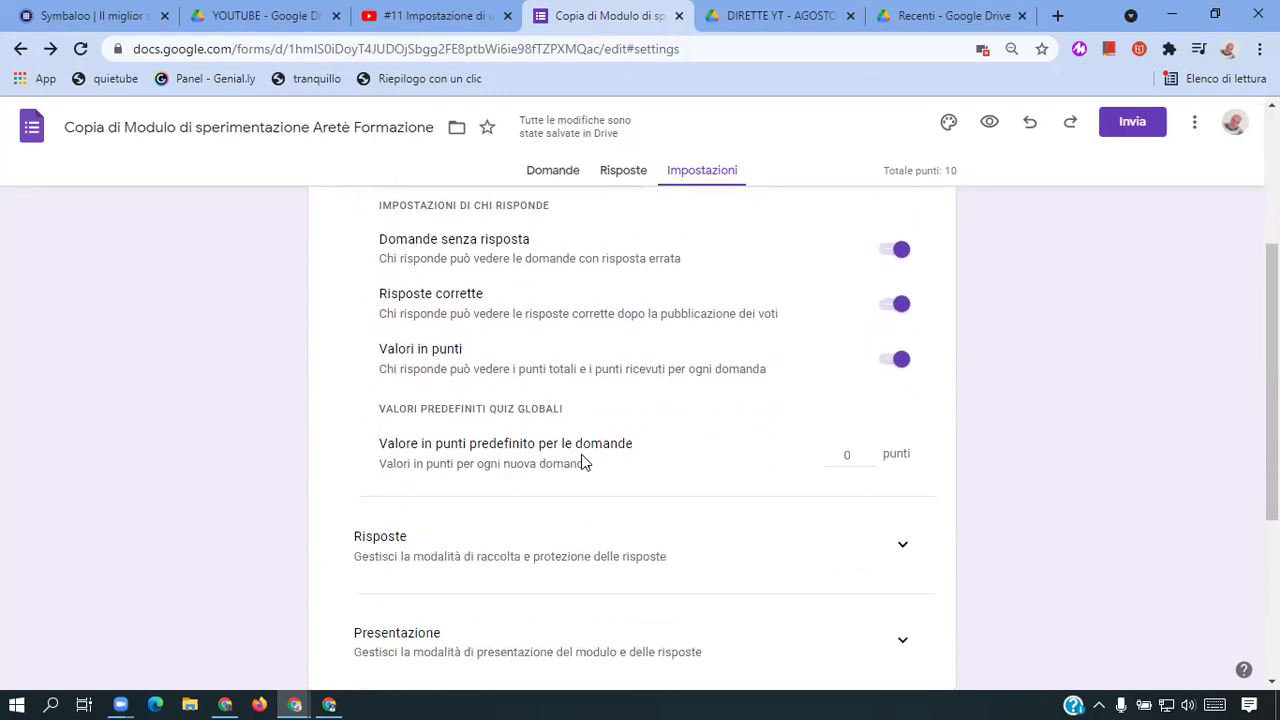
scroll(582, 455, "down", 1)
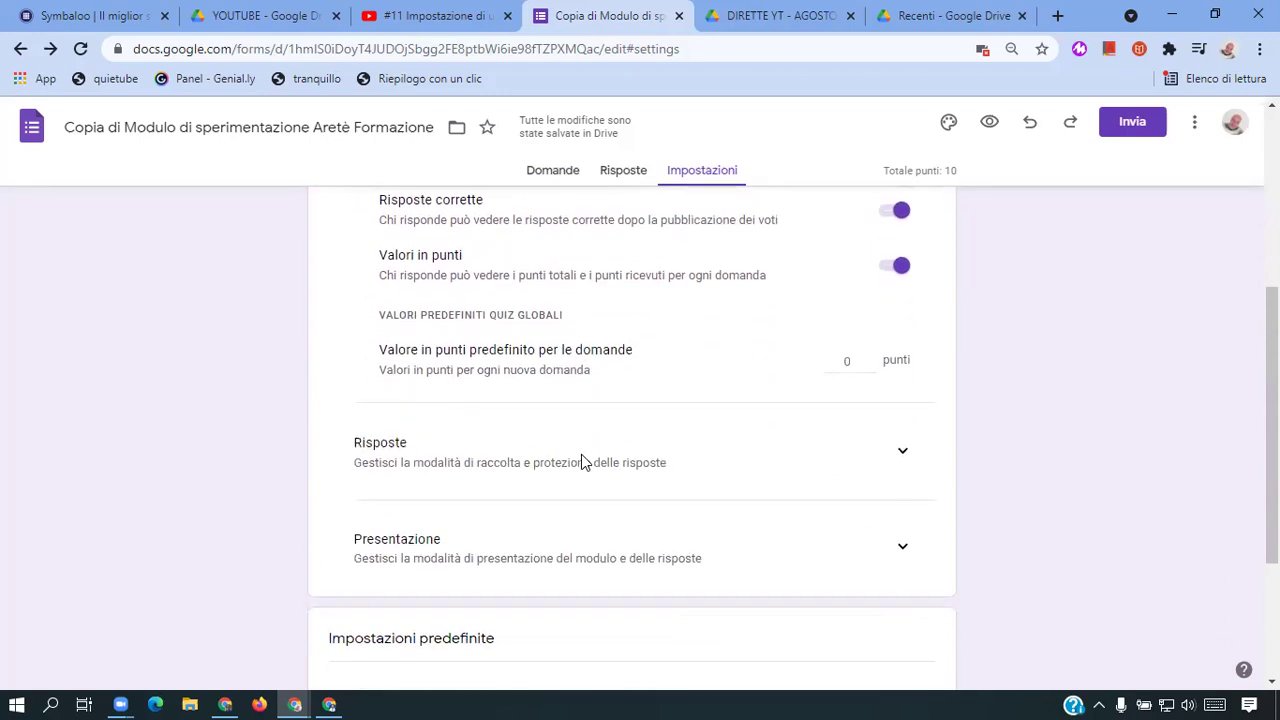
left_click(905, 455)
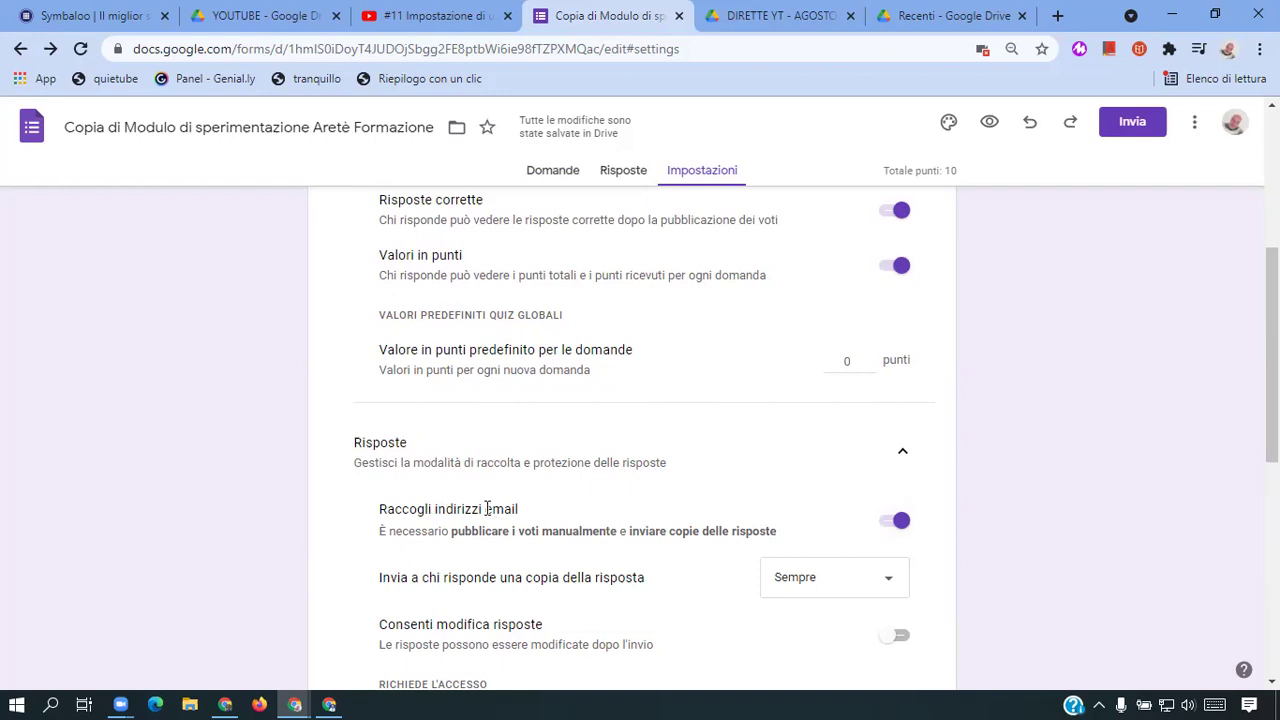
left_click(895, 521)
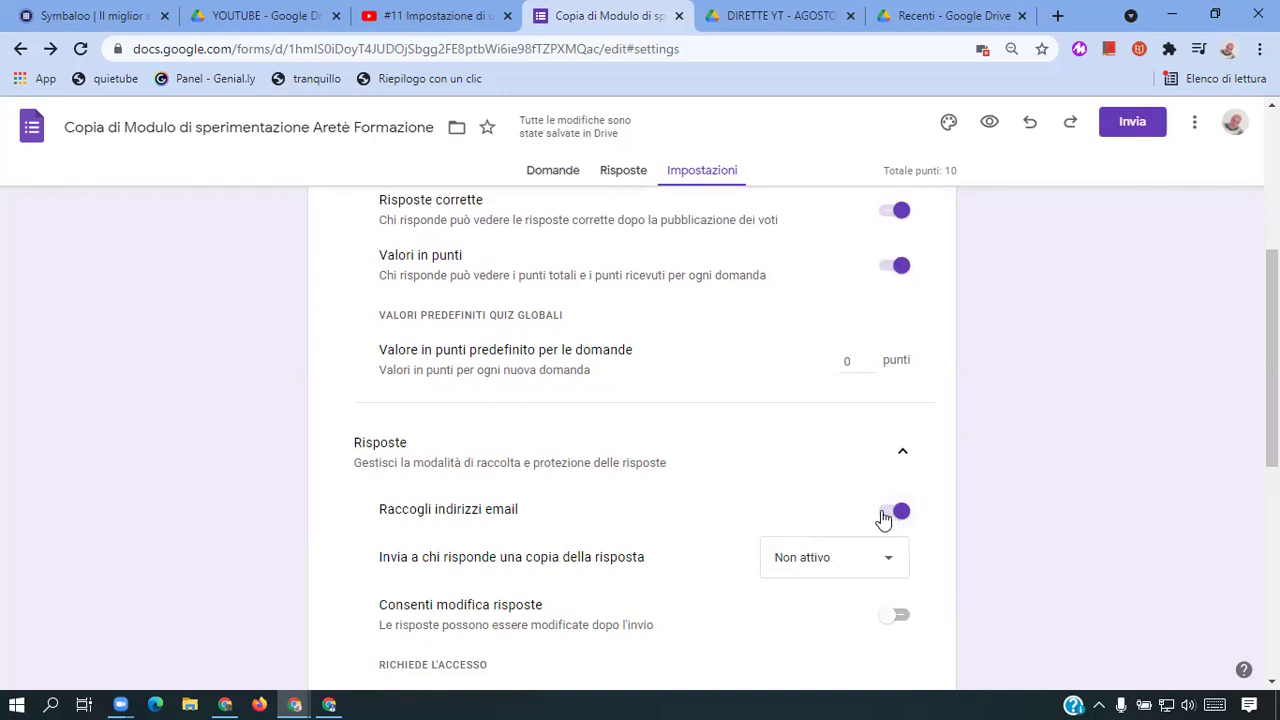
left_click(447, 18)
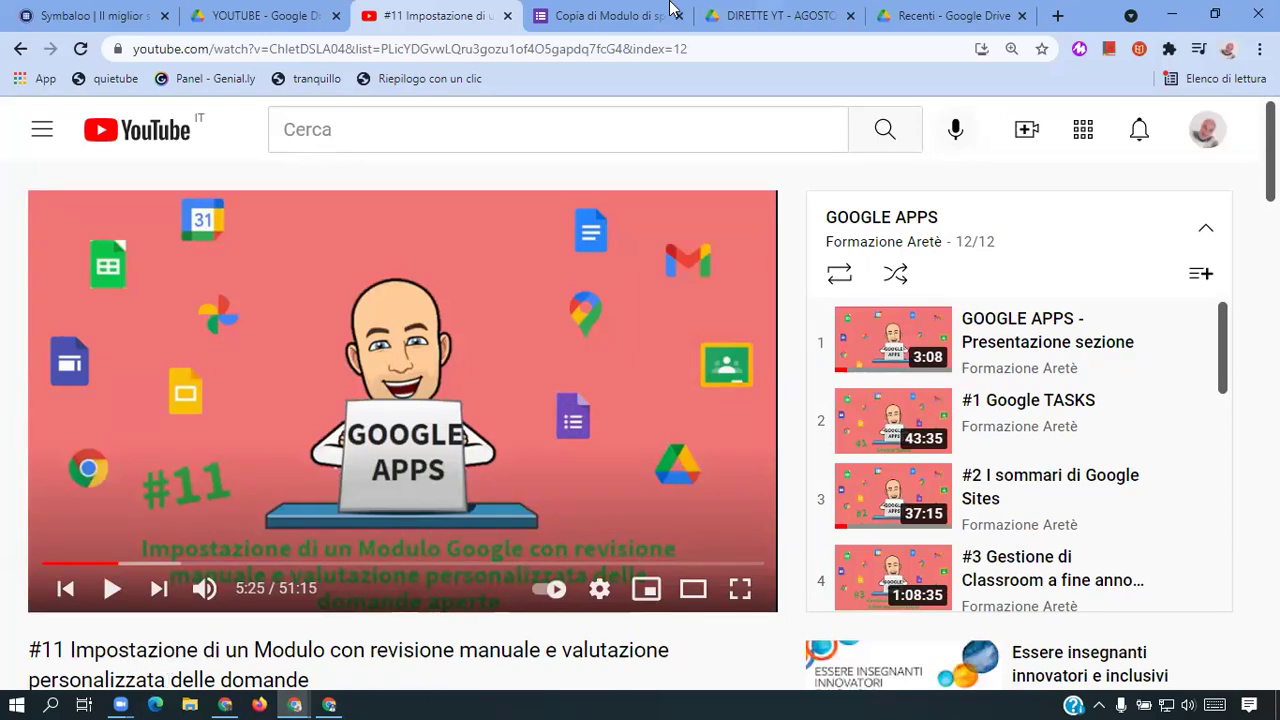
Go back from YouTube to the 'Copia di Modulo' form settings.
left_click(602, 16)
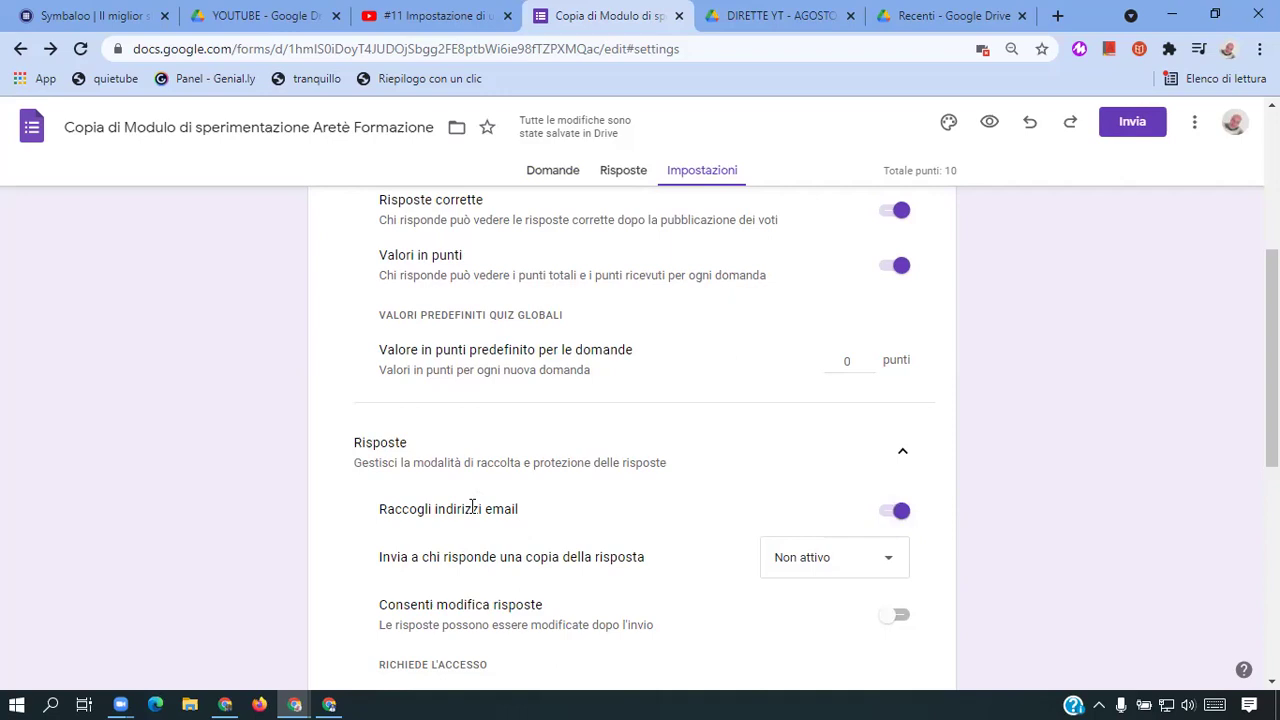
Release grades 'Successivamente, dopo la revisione manuale'.
scroll(472, 507, "up", 2)
scroll(472, 507, "up", 2)
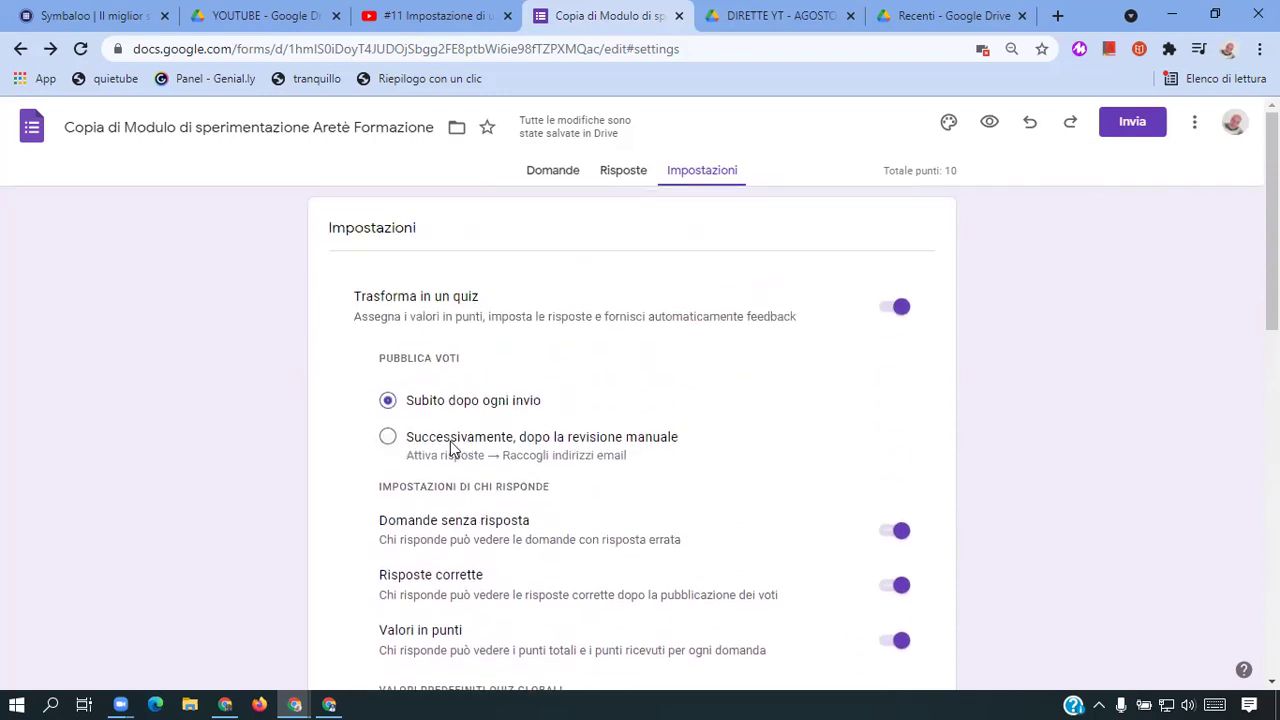
left_click(390, 440)
Switch off 'Limita agli utenti in Agenzia Formativa Aretè' under Richiede l'accesso.
scroll(603, 451, "down", 5)
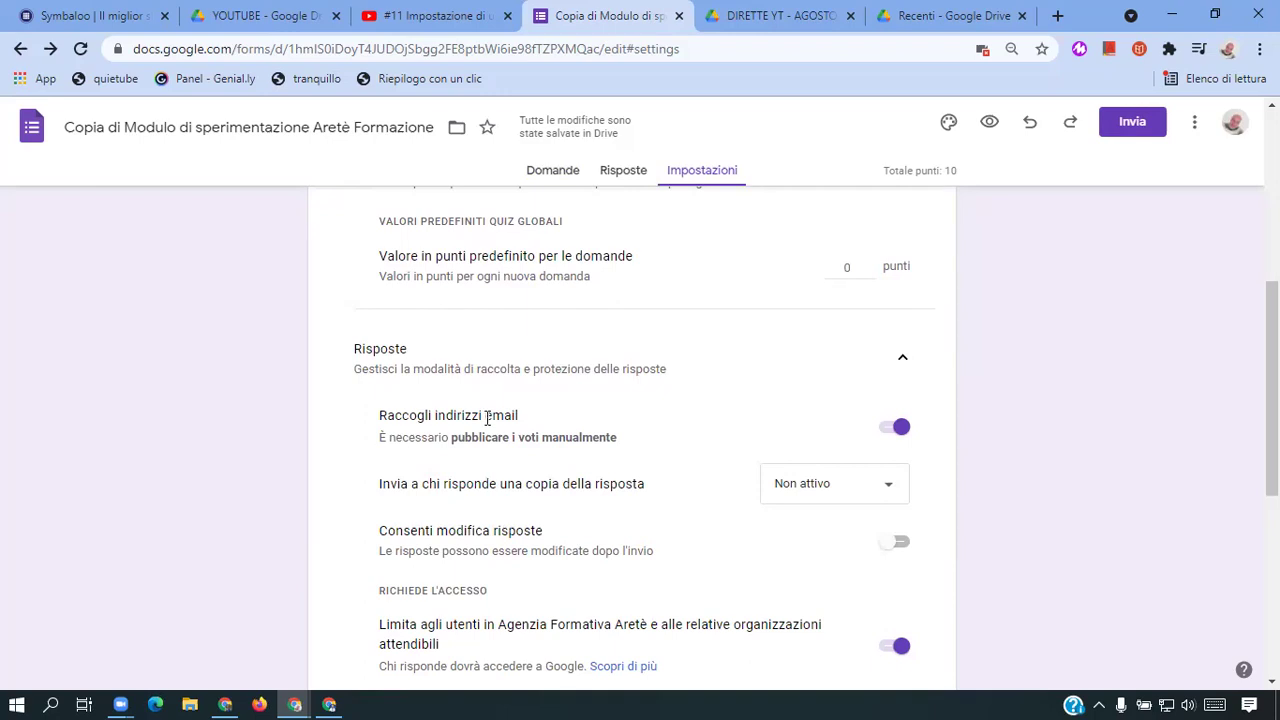
scroll(487, 418, "down", 1)
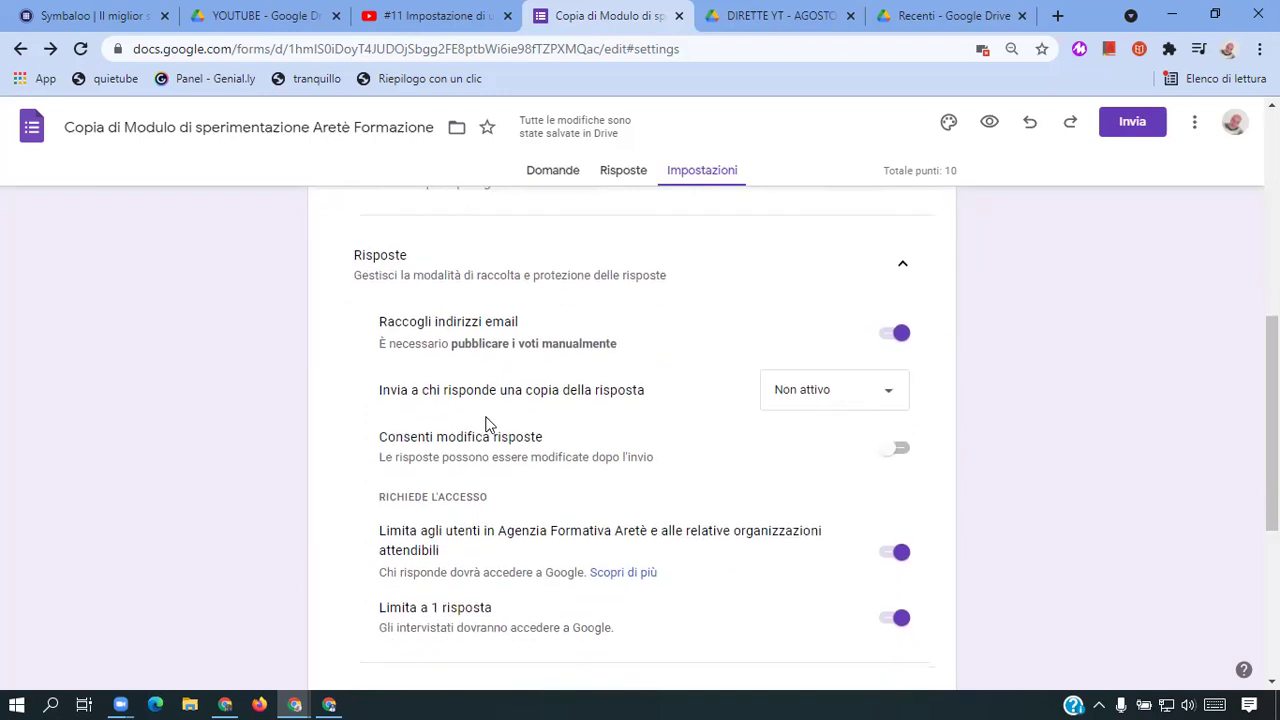
scroll(487, 422, "down", 1)
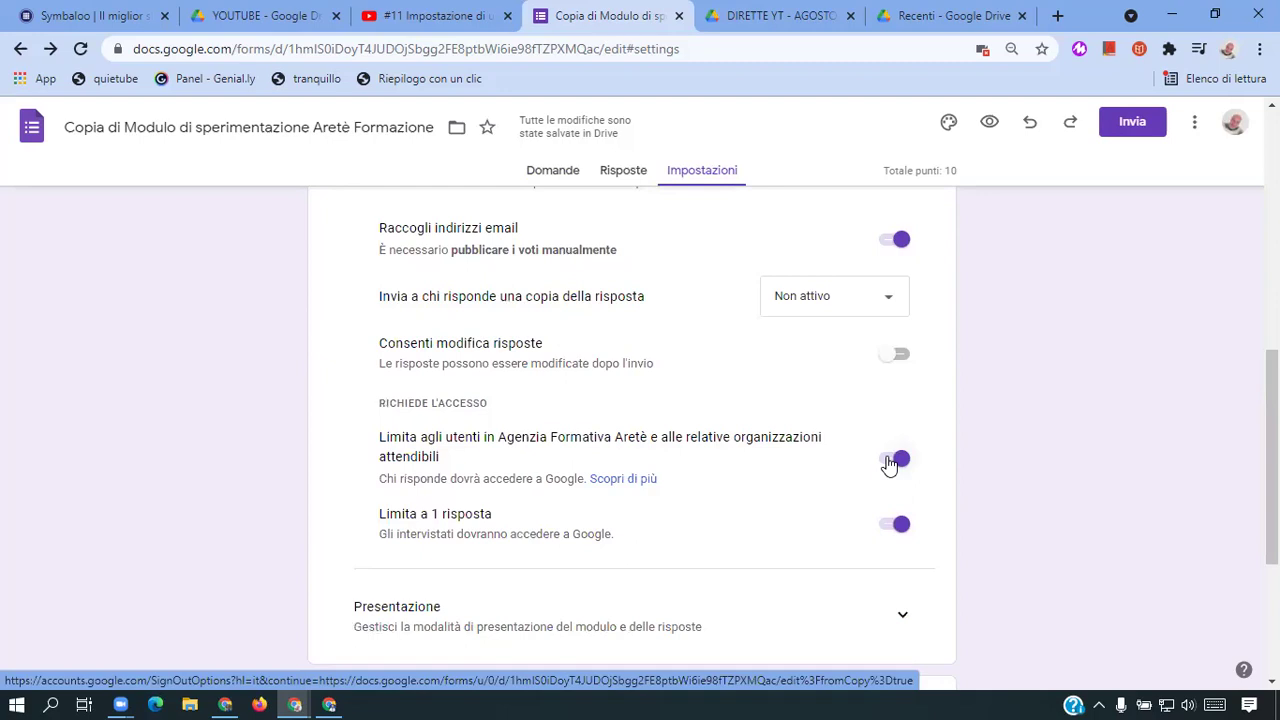
left_click(889, 463)
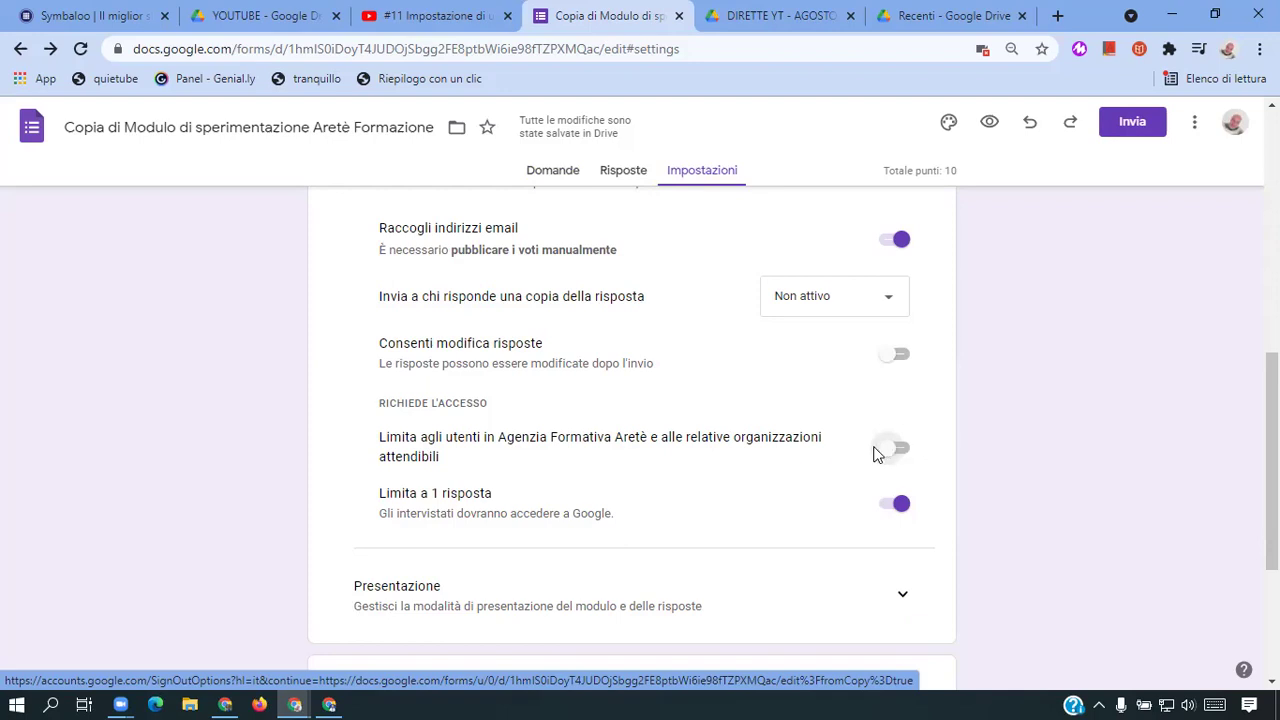
left_click_drag(502, 440, 613, 441)
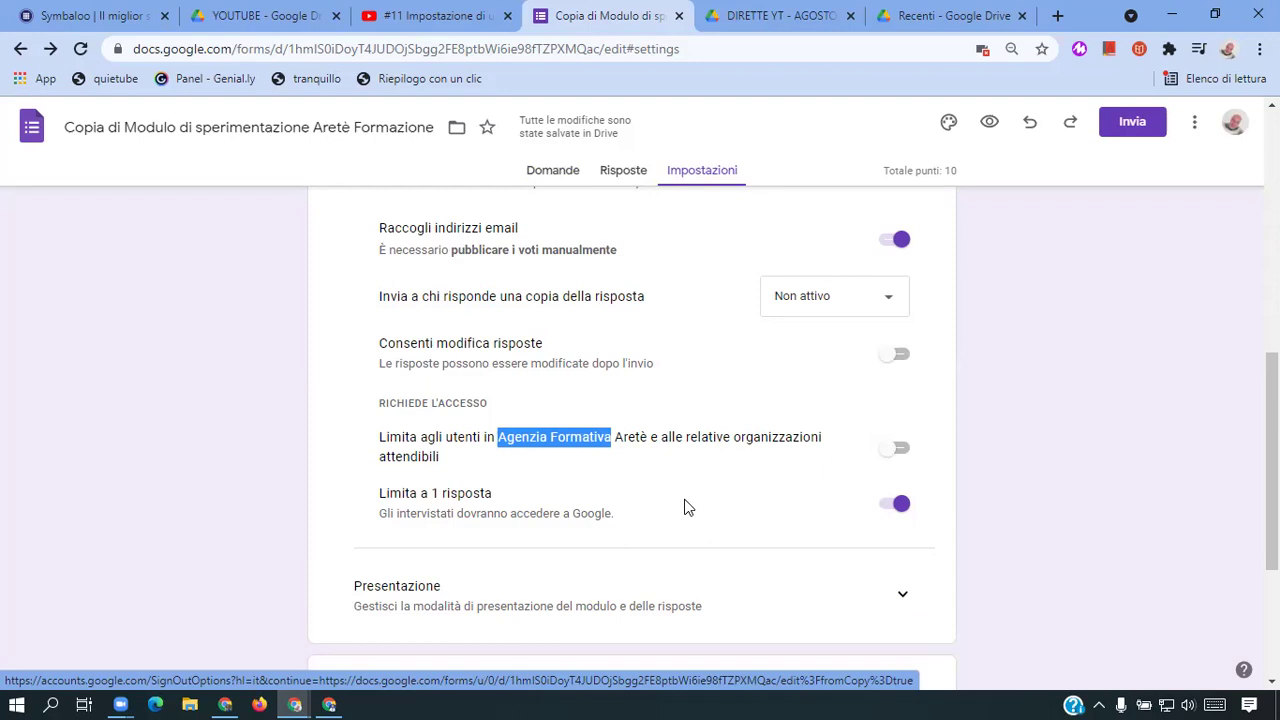
scroll(686, 507, "up", 3)
scroll(687, 502, "up", 4)
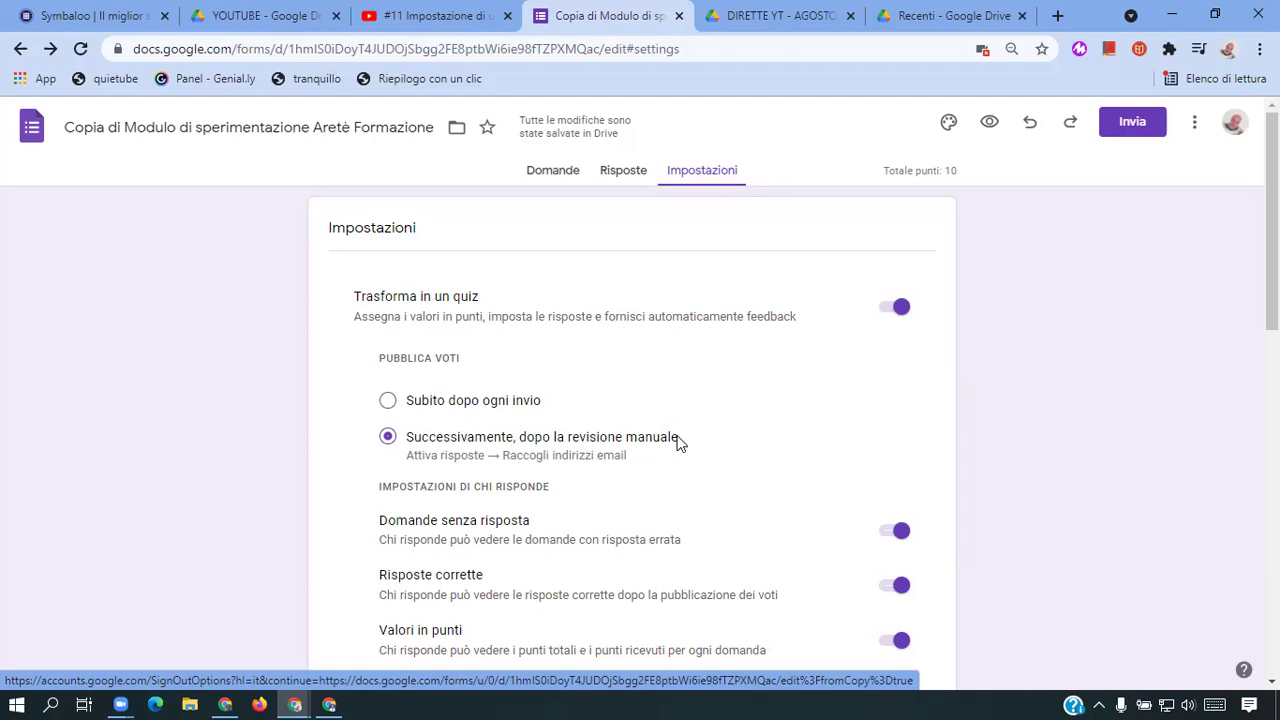
scroll(677, 441, "down", 3)
scroll(677, 441, "down", 2)
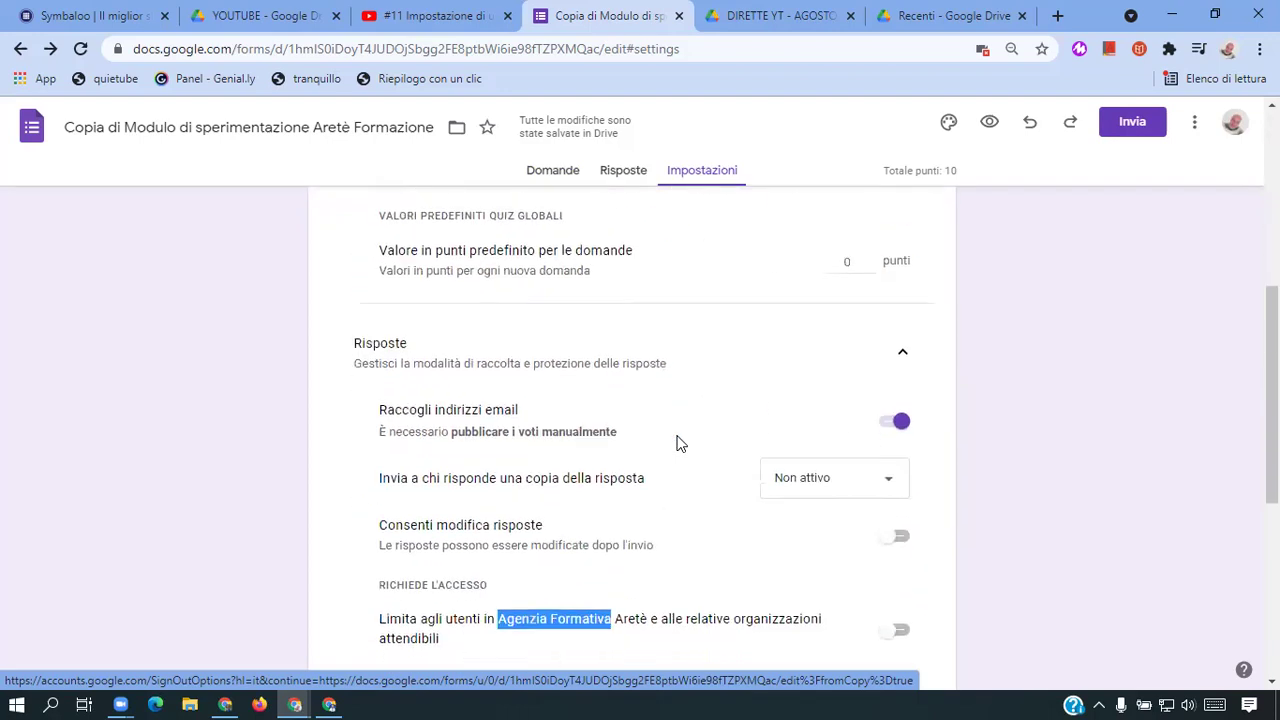
scroll(677, 441, "down", 2)
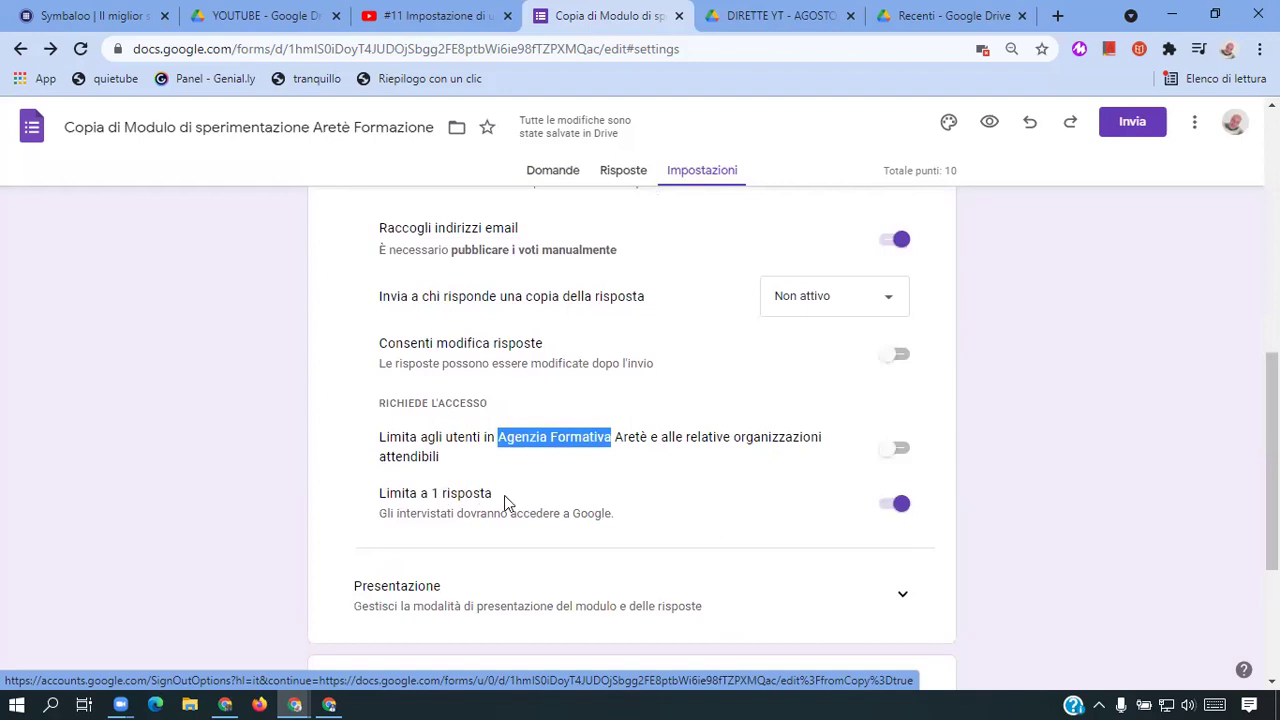
left_click(536, 444)
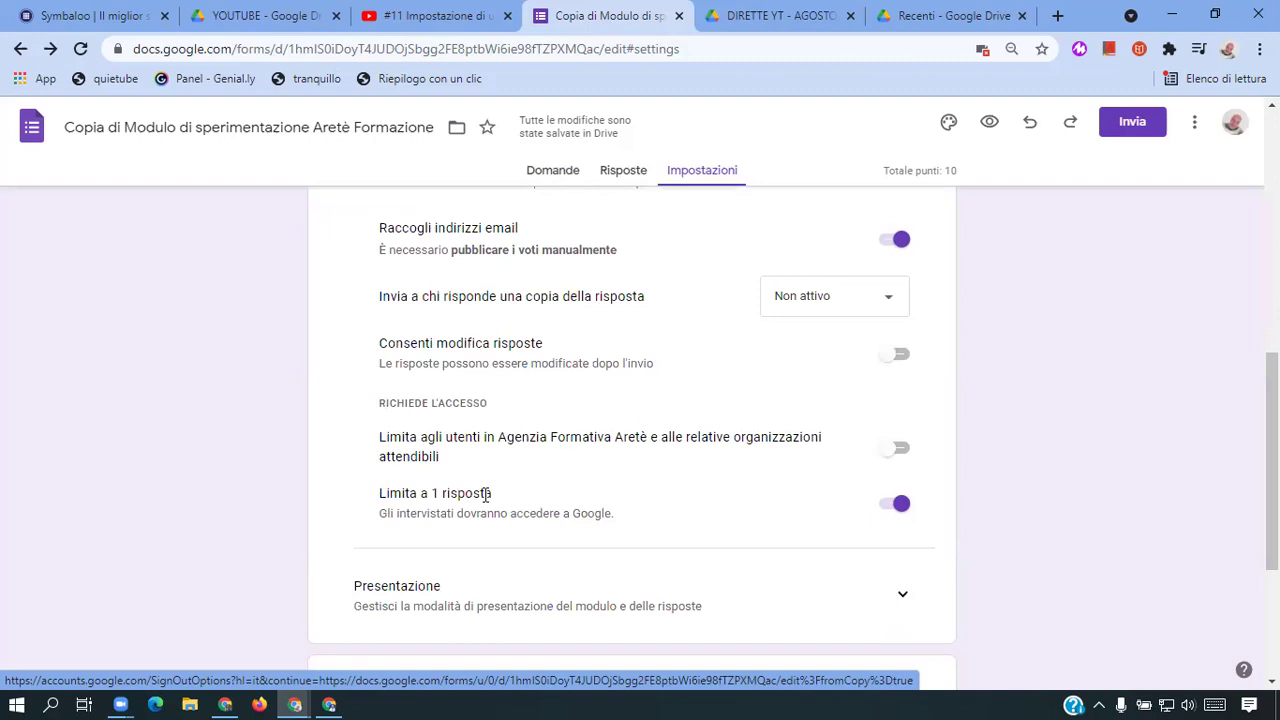
scroll(487, 493, "down", 2)
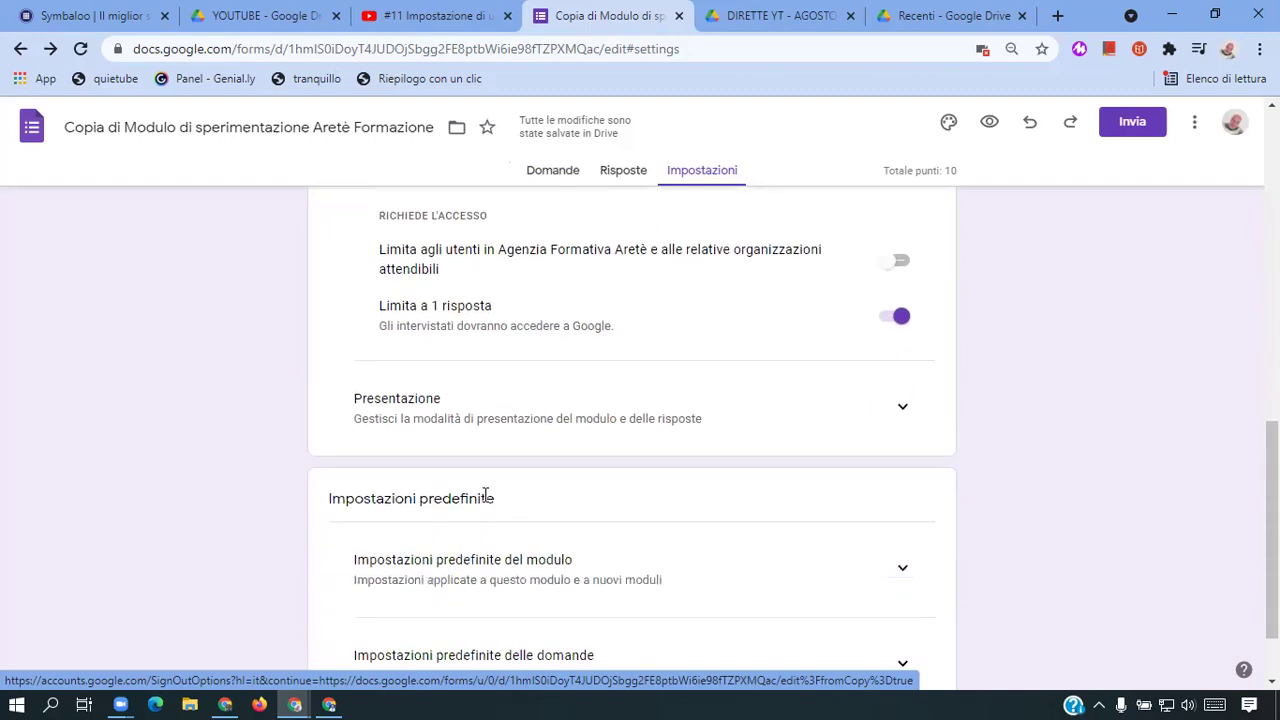
scroll(461, 317, "up", 4)
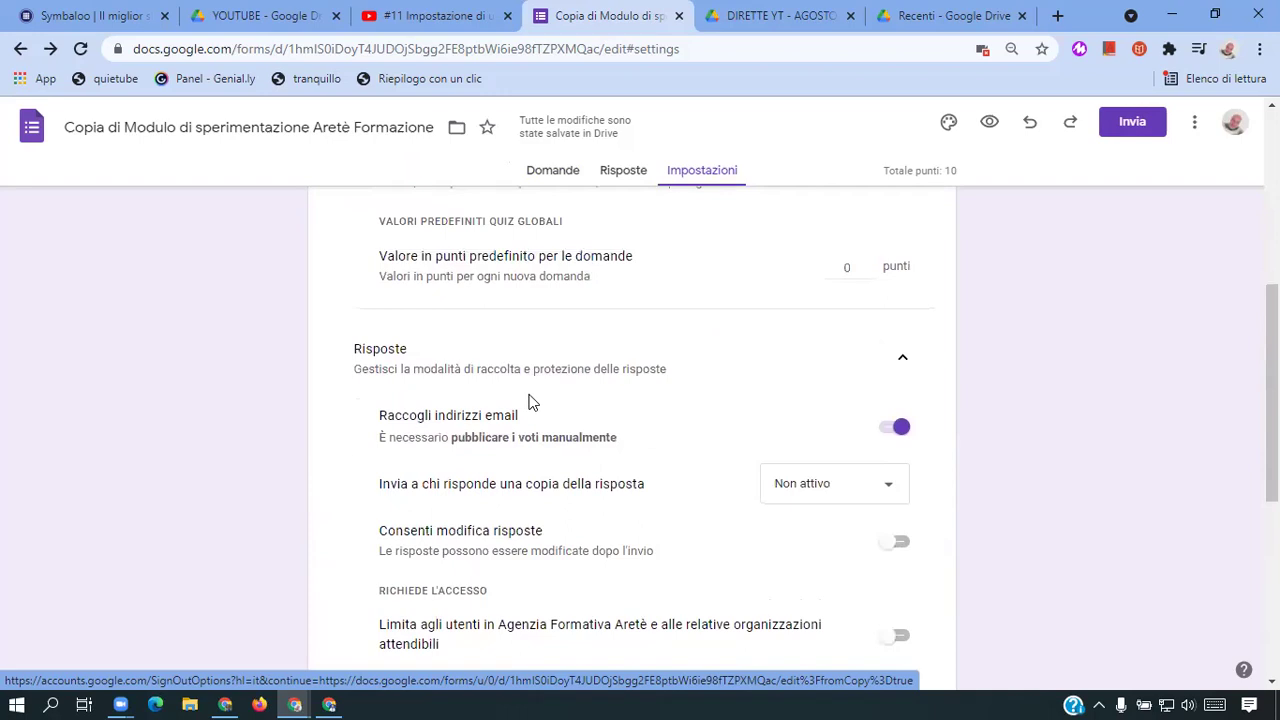
scroll(491, 418, "up", 4)
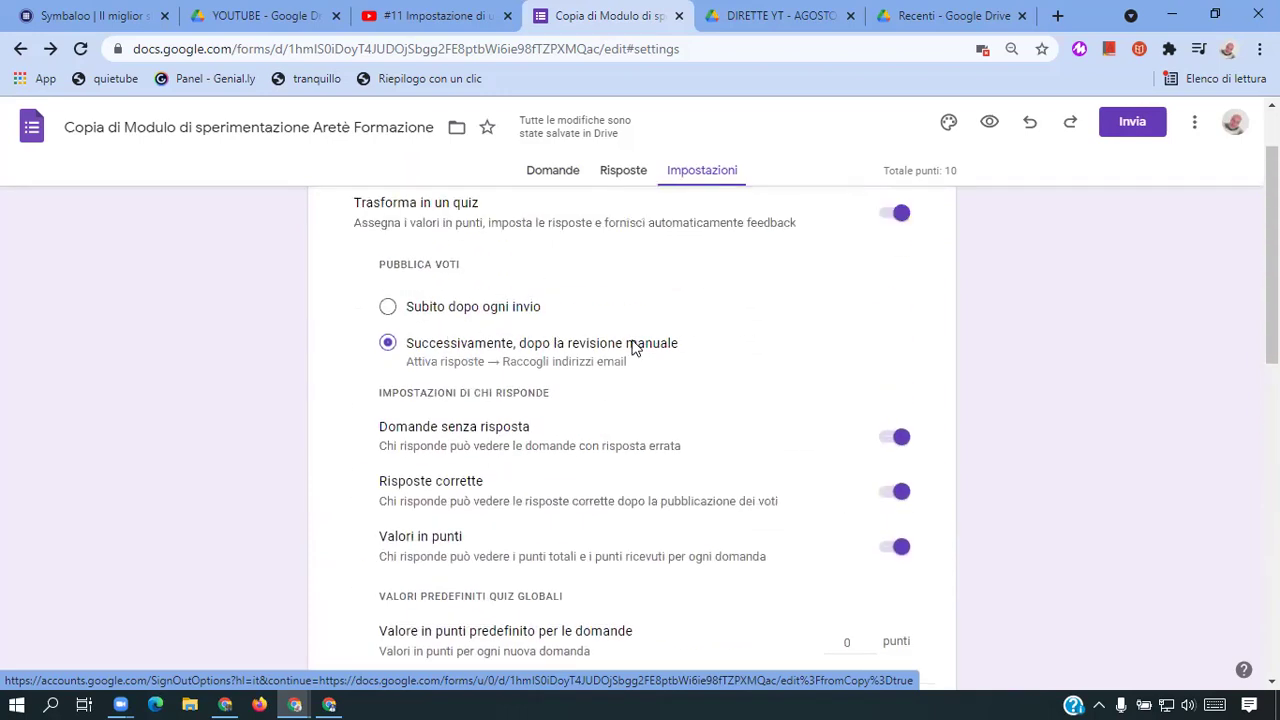
scroll(631, 346, "down", 4)
scroll(631, 346, "down", 4)
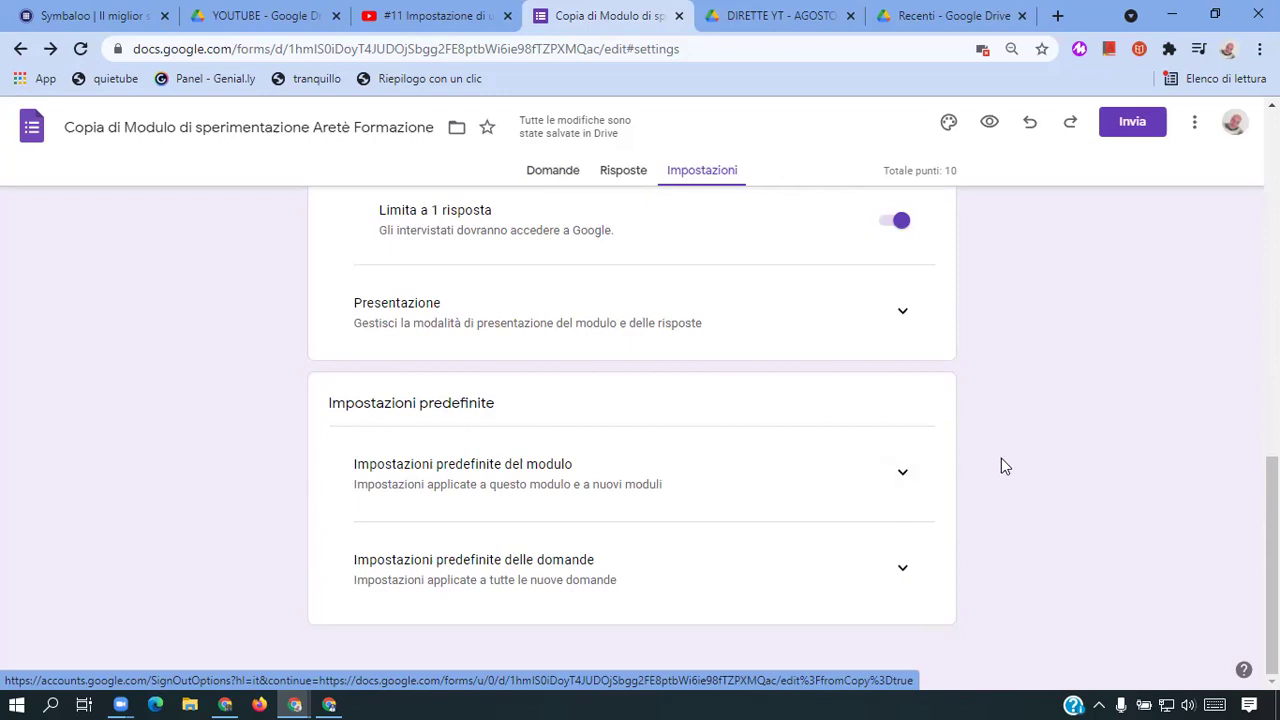
scroll(1003, 465, "up", 4)
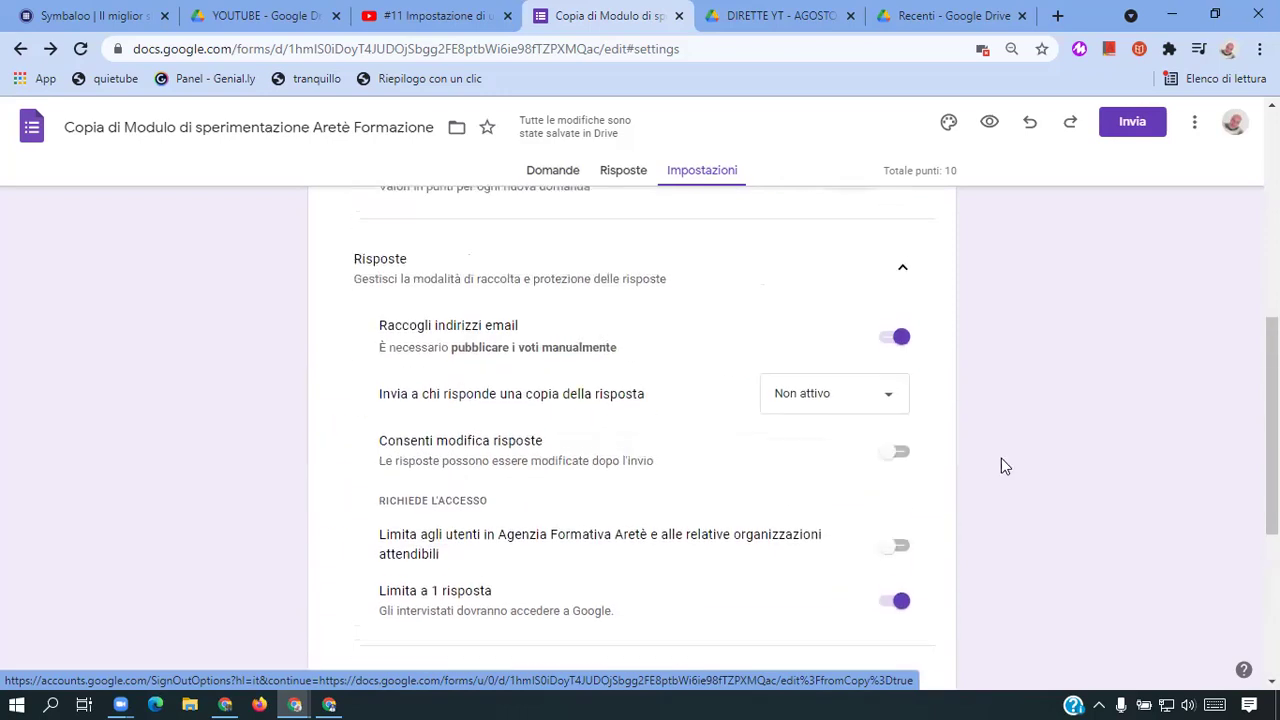
scroll(1003, 465, "up", 4)
scroll(1001, 458, "up", 2)
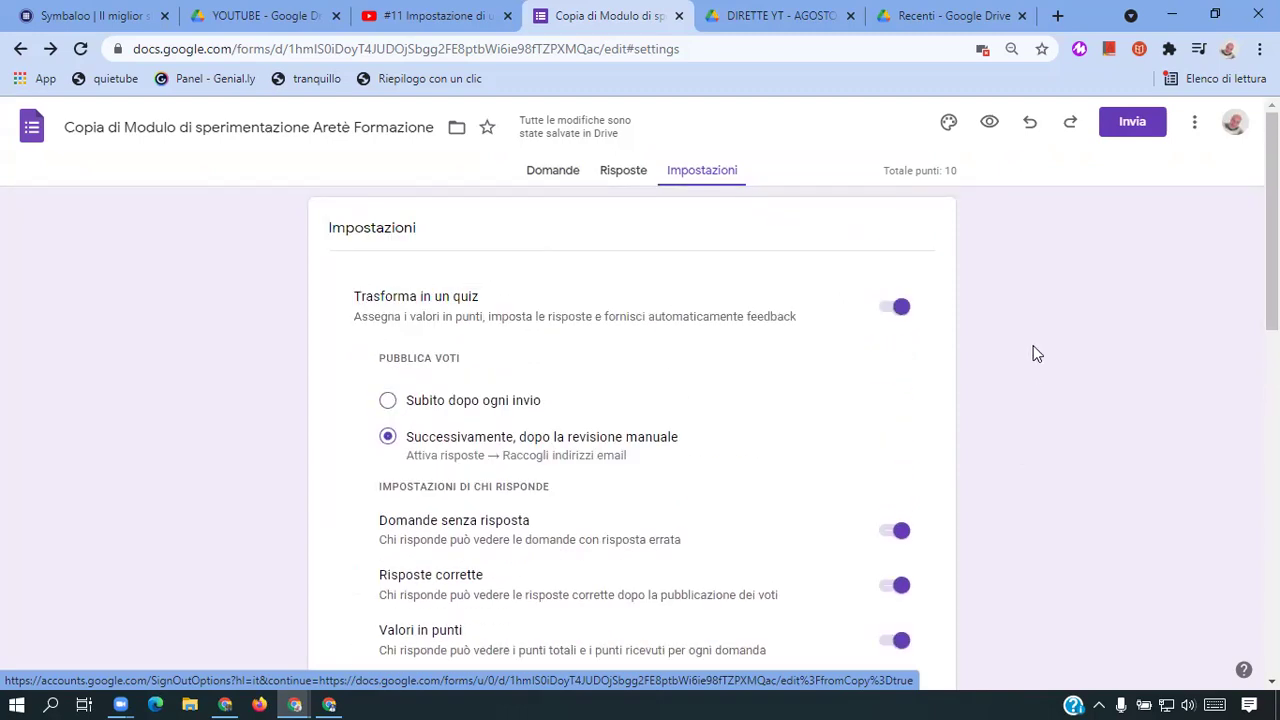
Return to the quiz questions and check the feedback and points card.
left_click(559, 173)
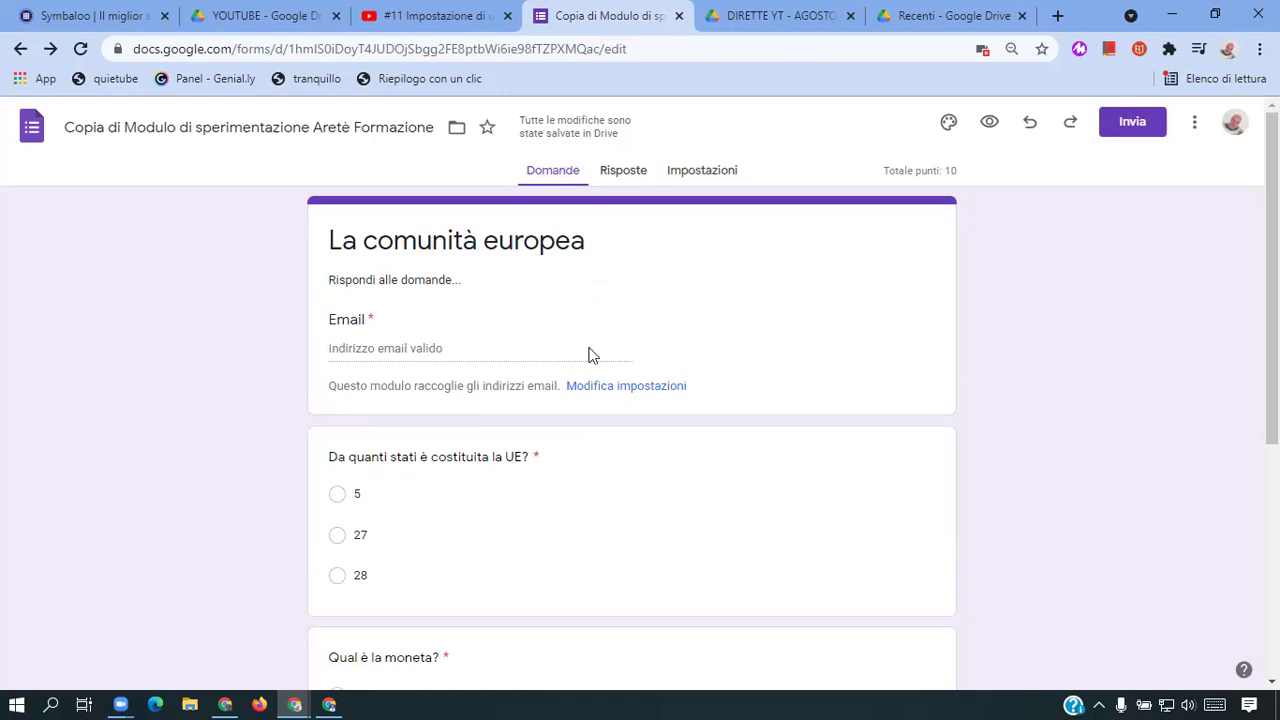
scroll(600, 423, "down", 2)
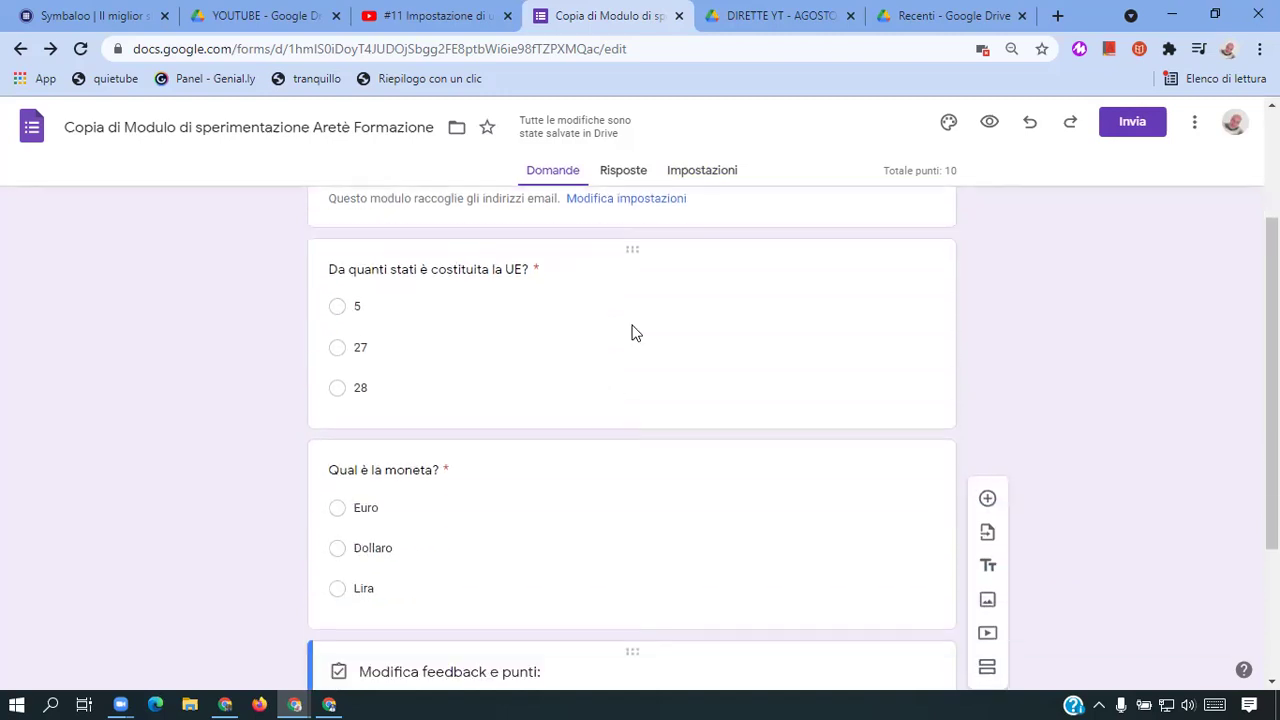
scroll(600, 495, "down", 2)
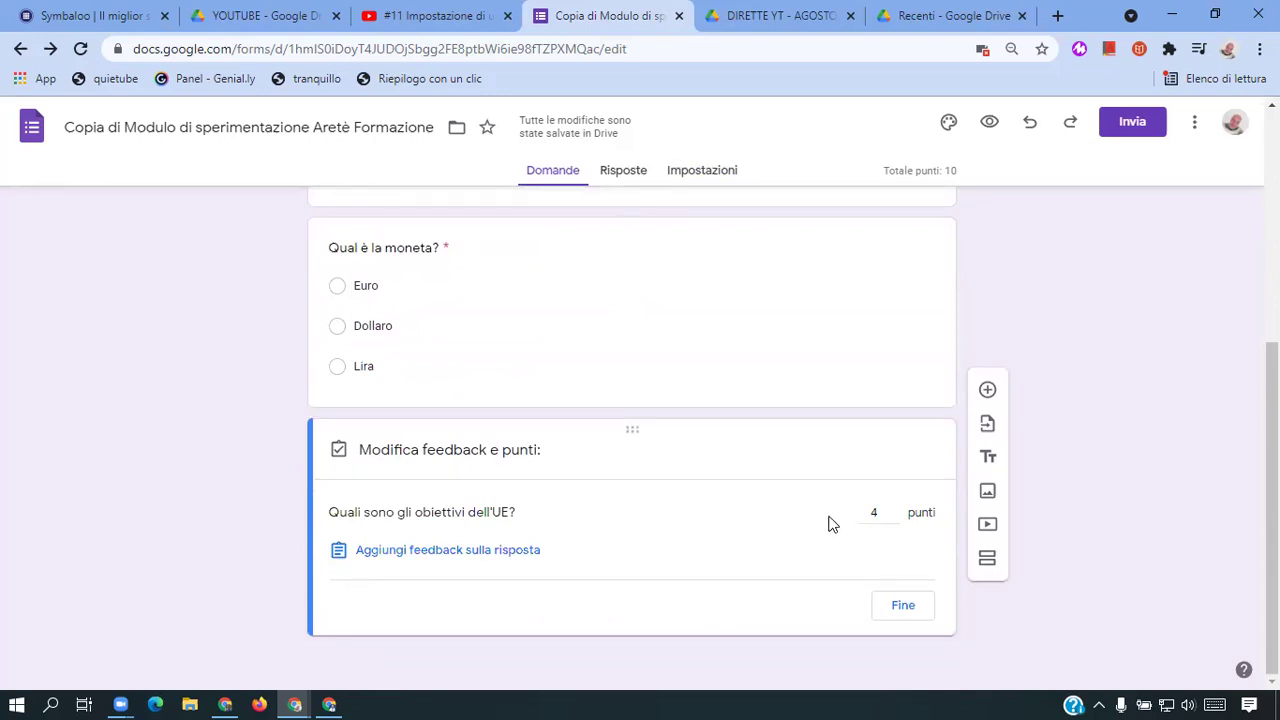
scroll(828, 523, "up", 3)
scroll(828, 523, "up", 1)
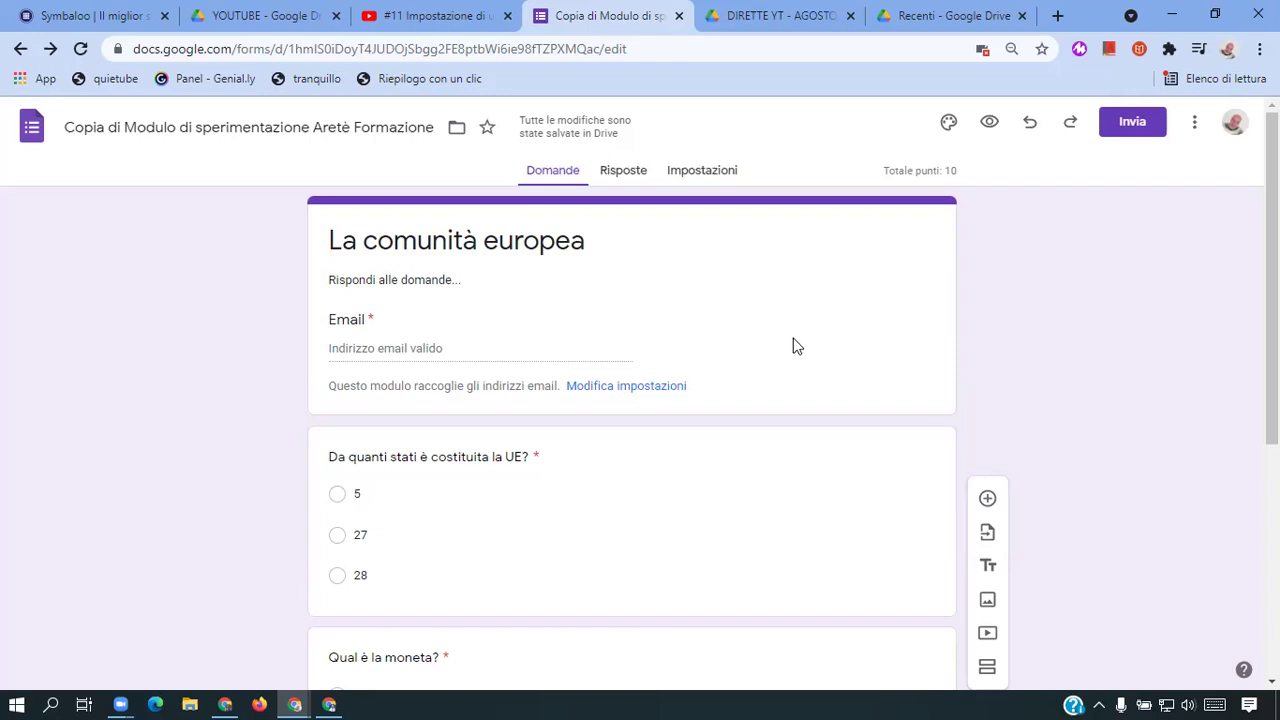
Send the quiz invitation by email to the test Gmail address.
left_click(1132, 121)
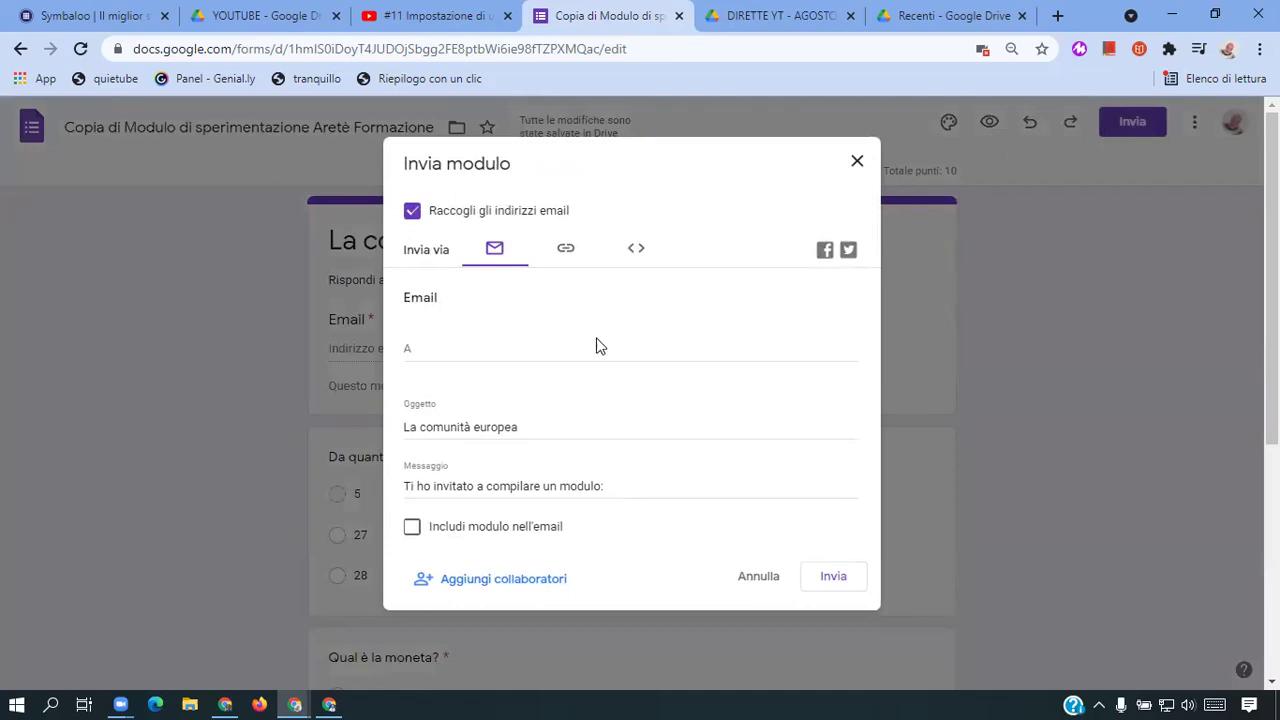
left_click(436, 348)
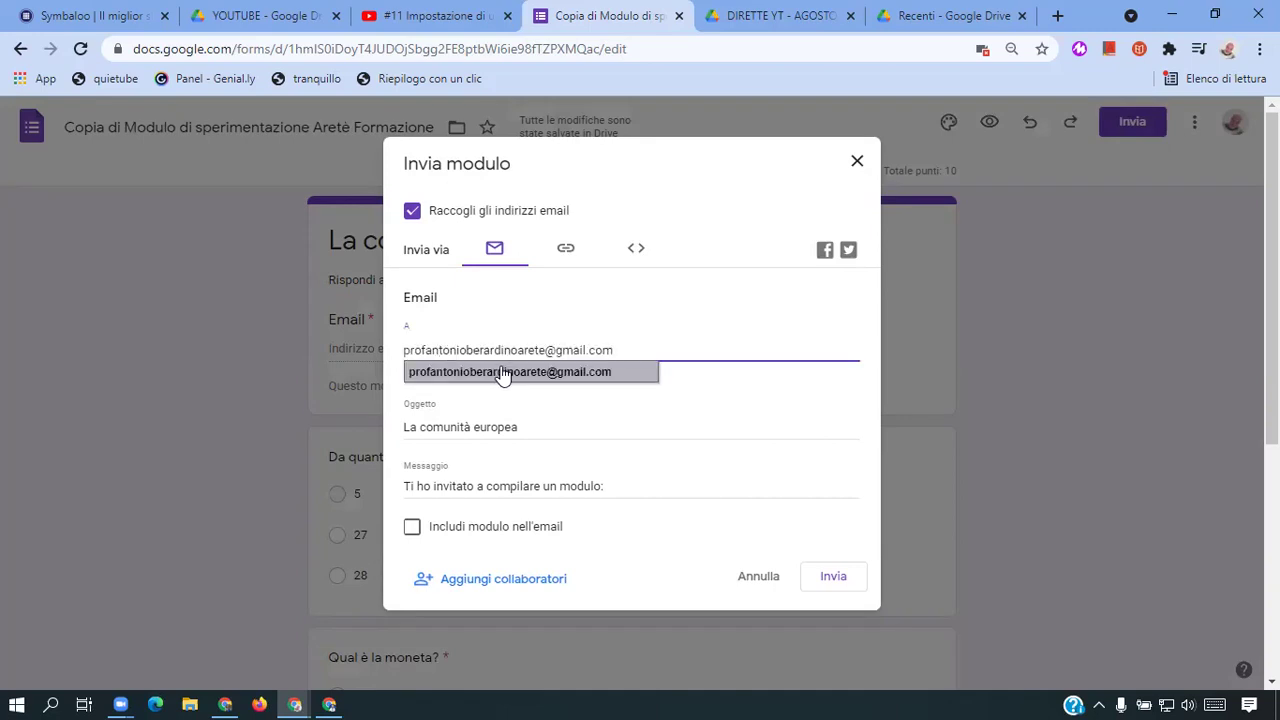
left_click(503, 372)
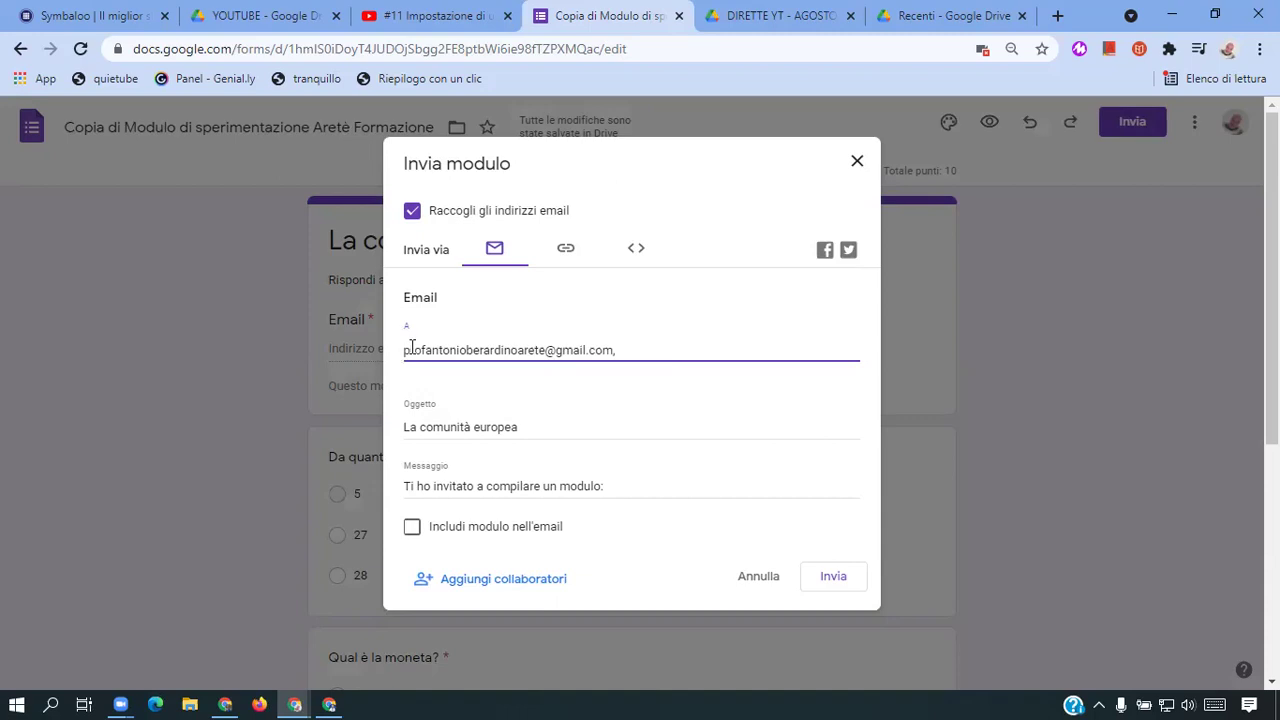
left_click(629, 347)
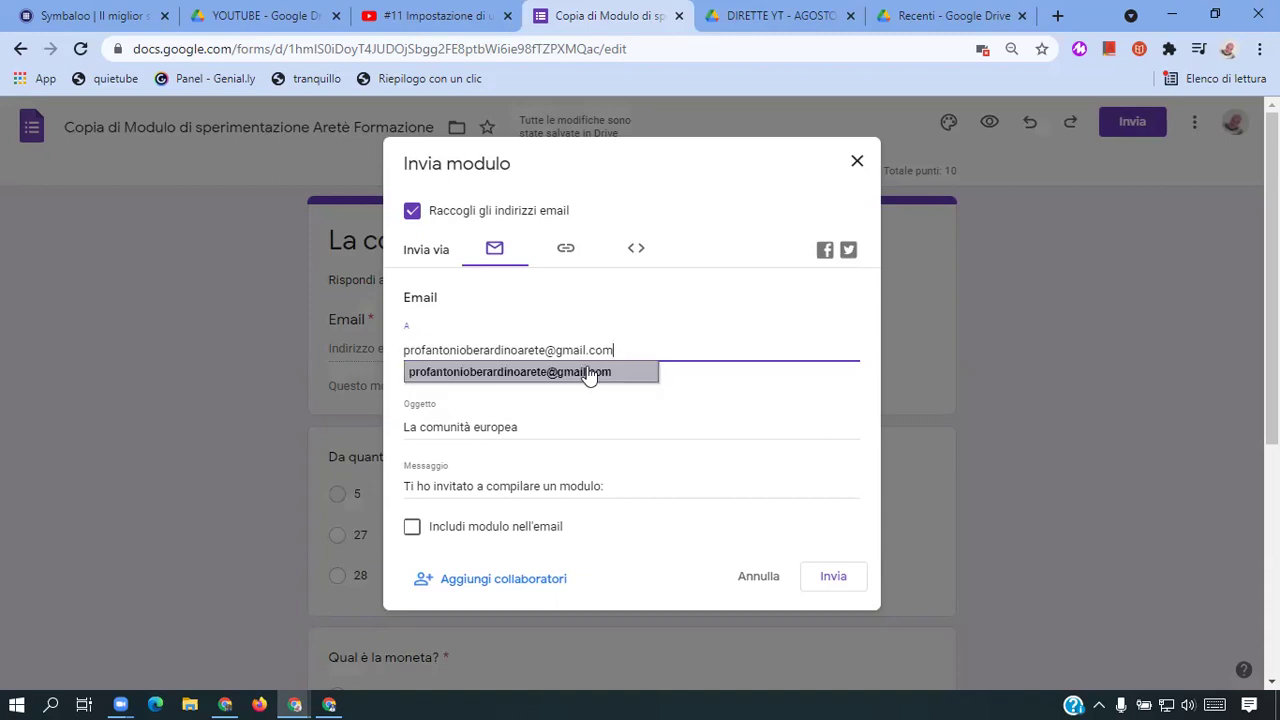
left_click(591, 371)
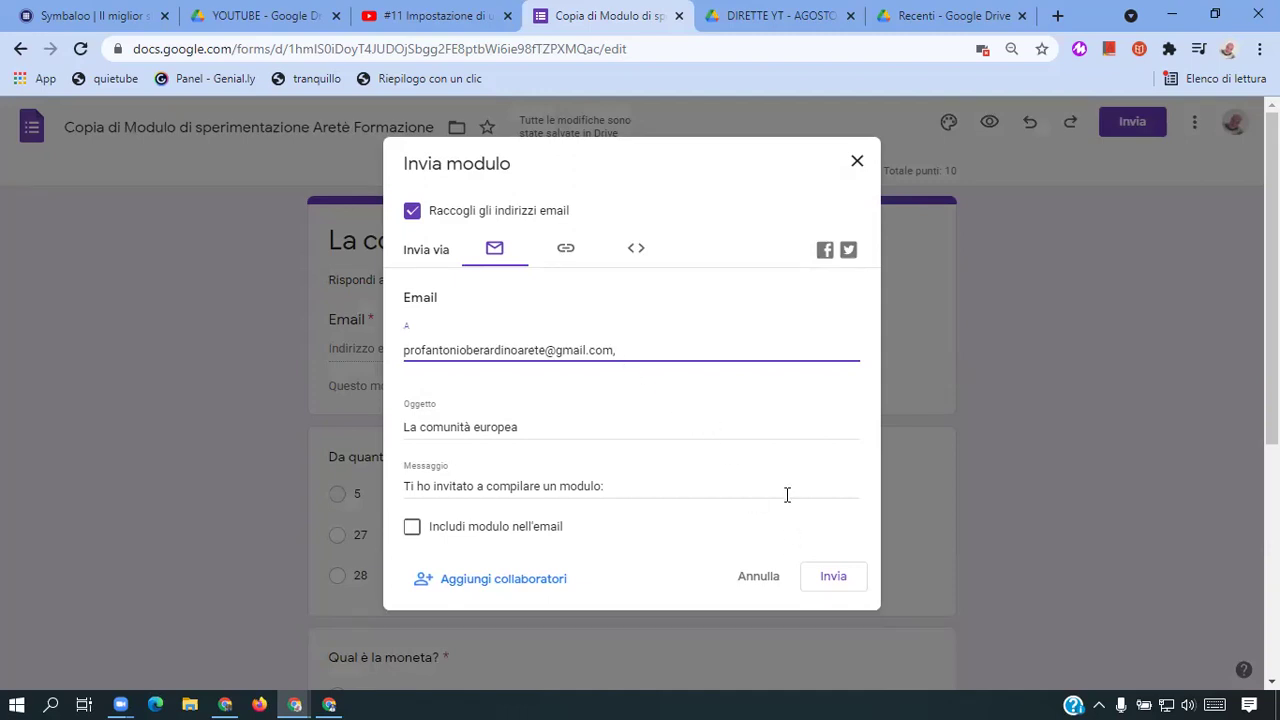
left_click(834, 580)
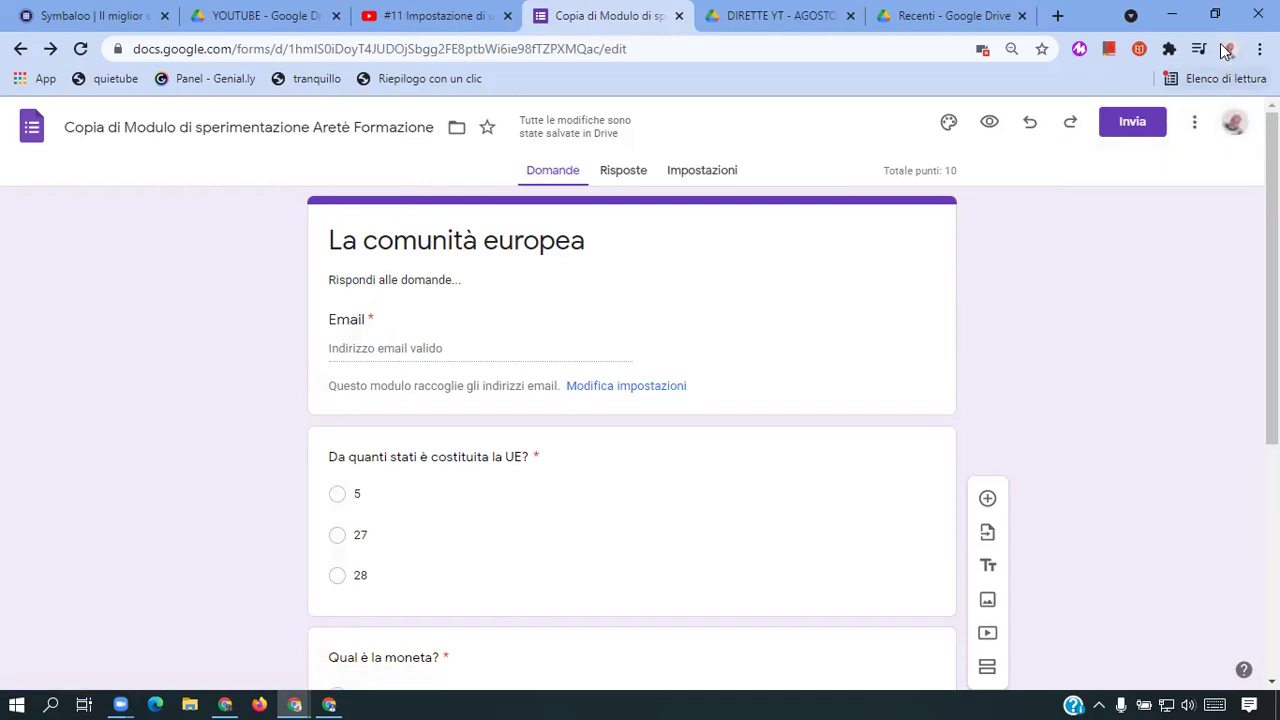
Open and reload the Gmail inbox in the other Chrome window, then maximize the Forms editor.
double_click(1094, 21)
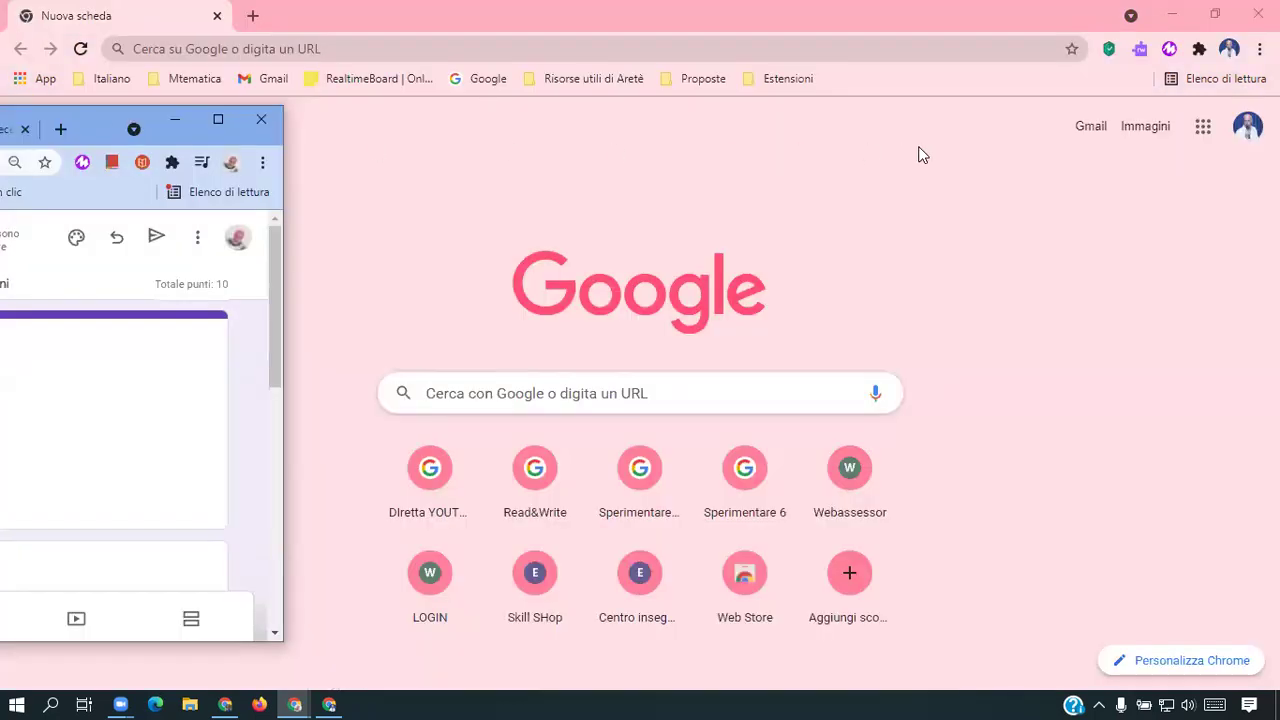
left_click(940, 166)
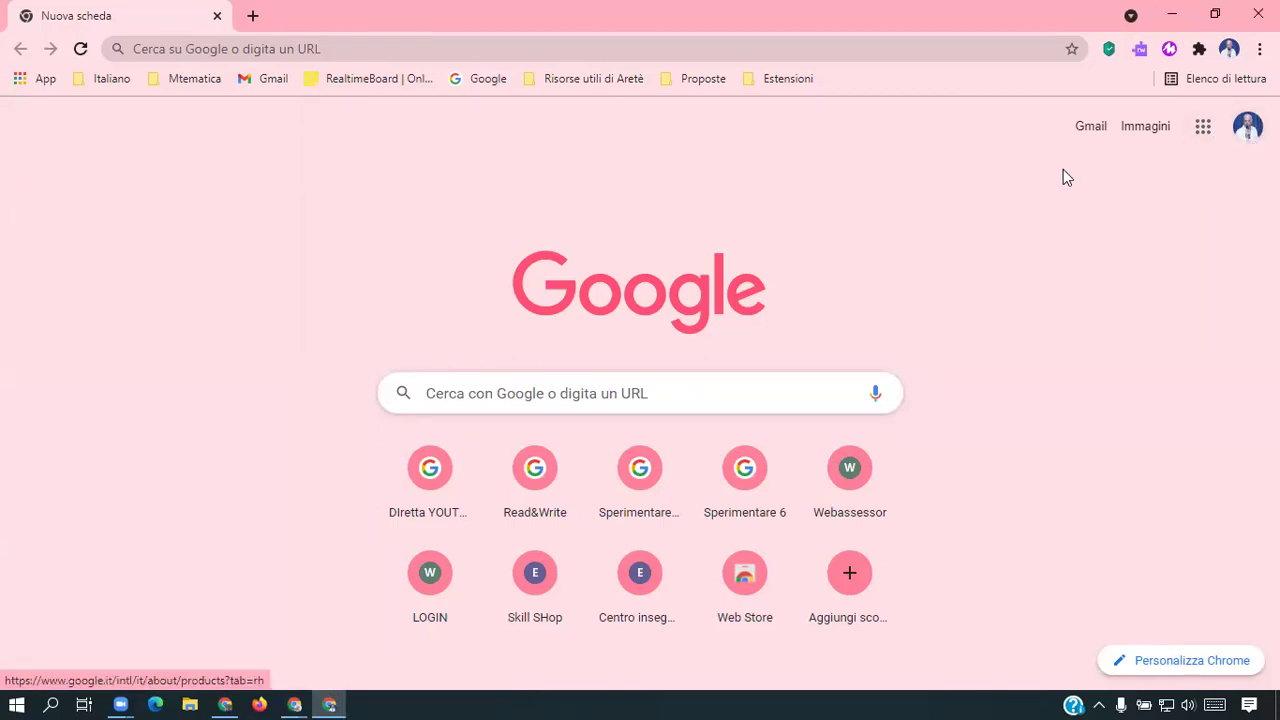
left_click(1096, 127)
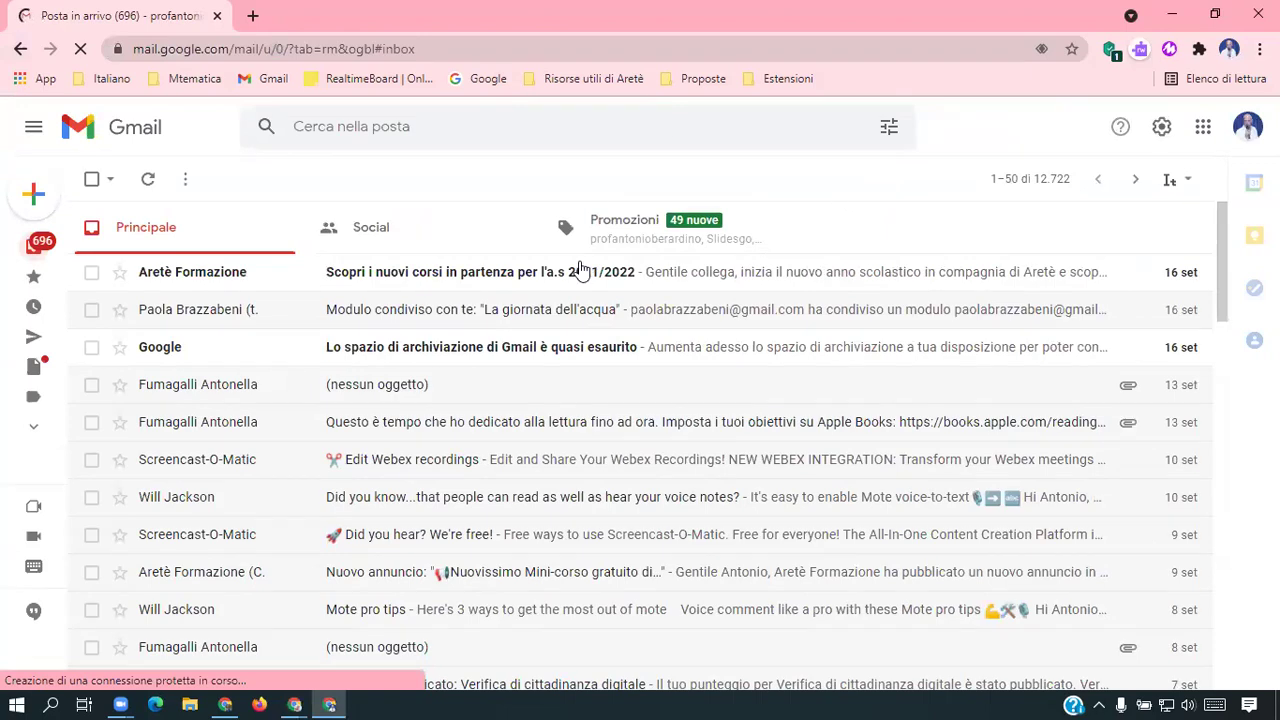
left_click(82, 49)
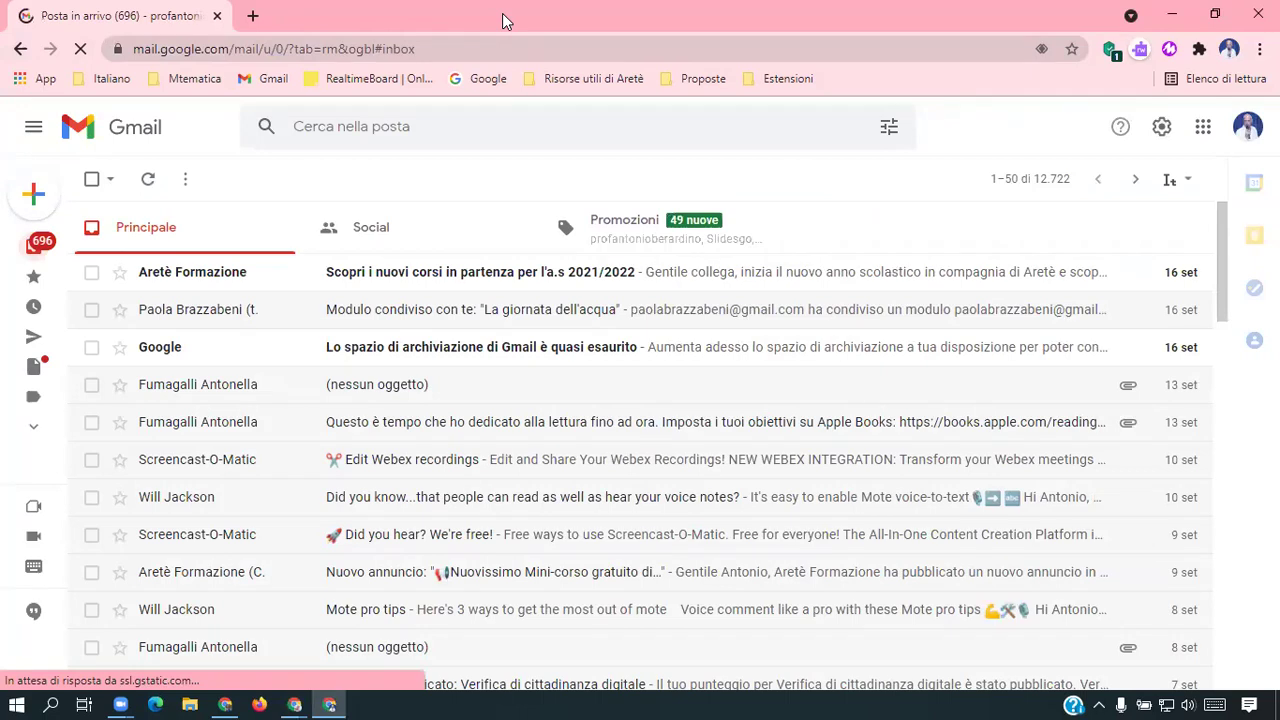
double_click(505, 20)
double_click(100, 129)
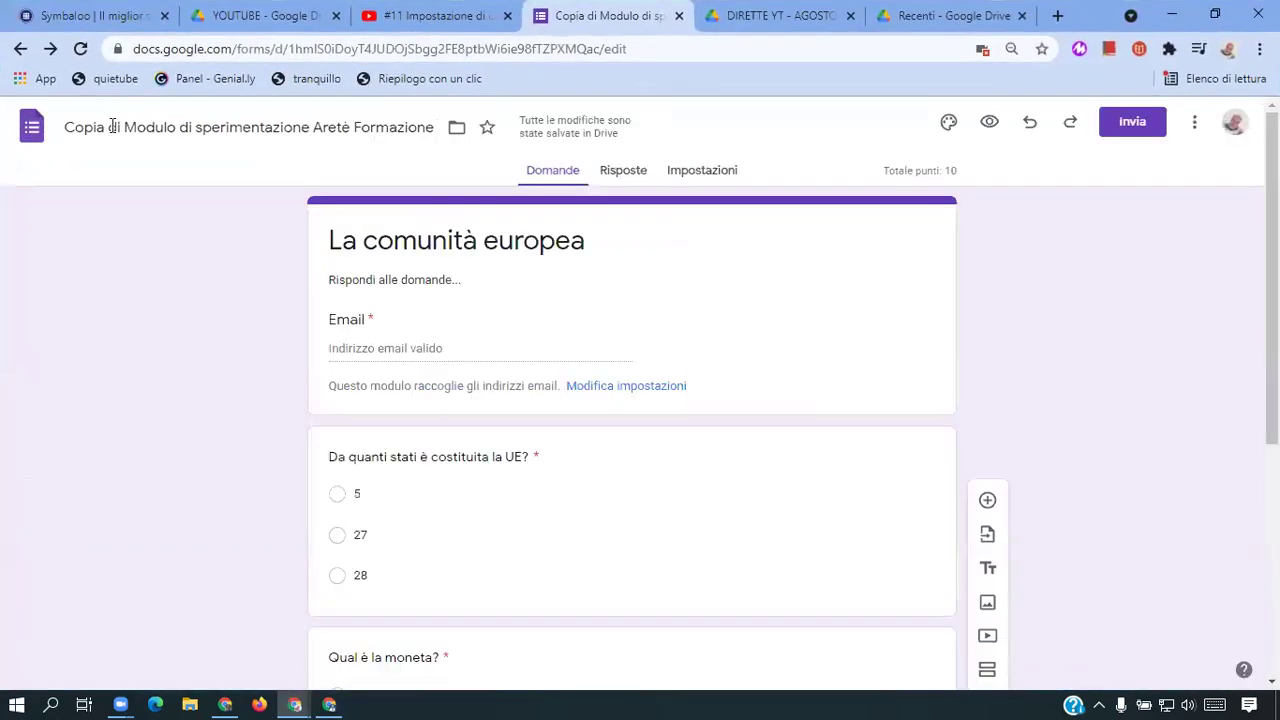
Resend the quiz invitation to the same test Gmail address.
left_click(1128, 124)
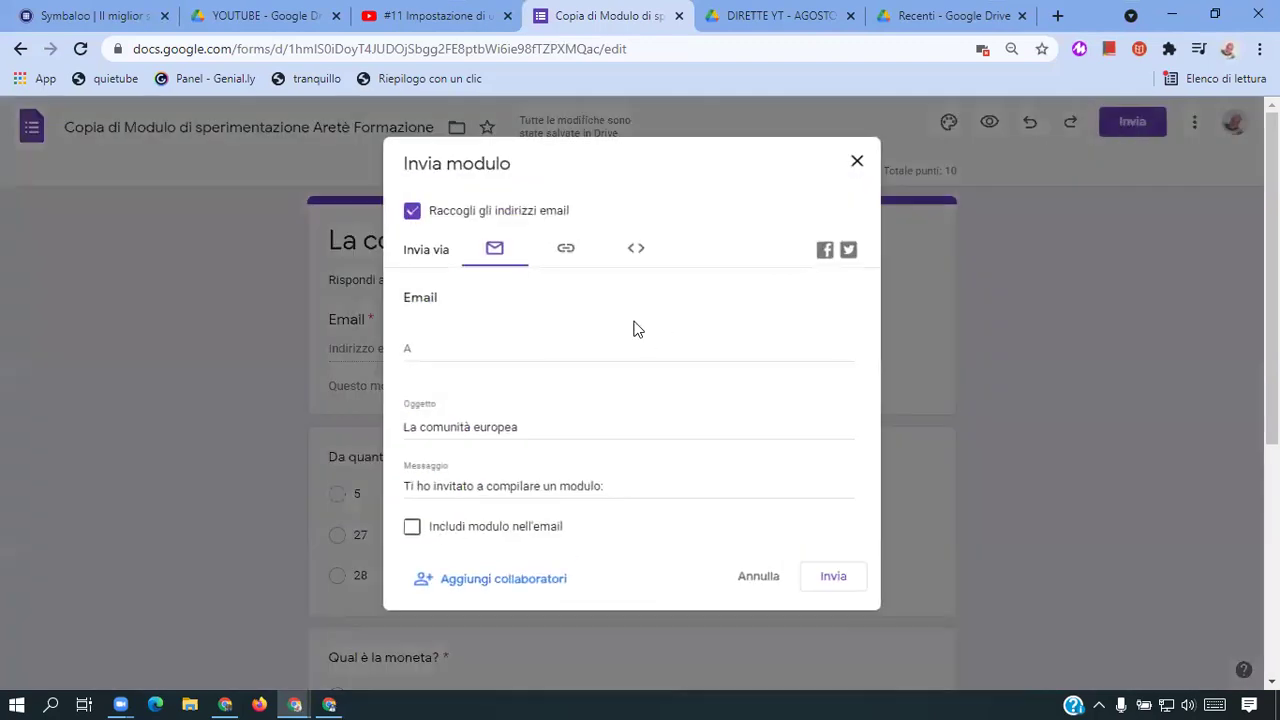
left_click(520, 345)
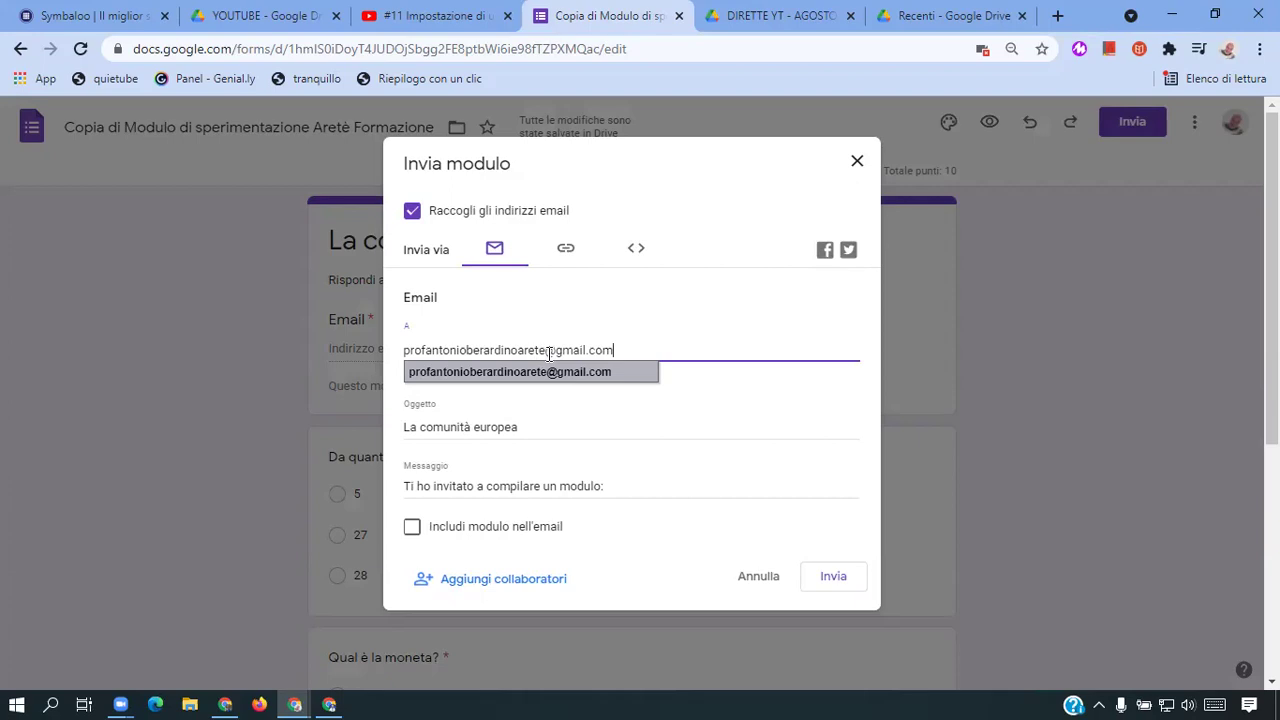
left_click(830, 578)
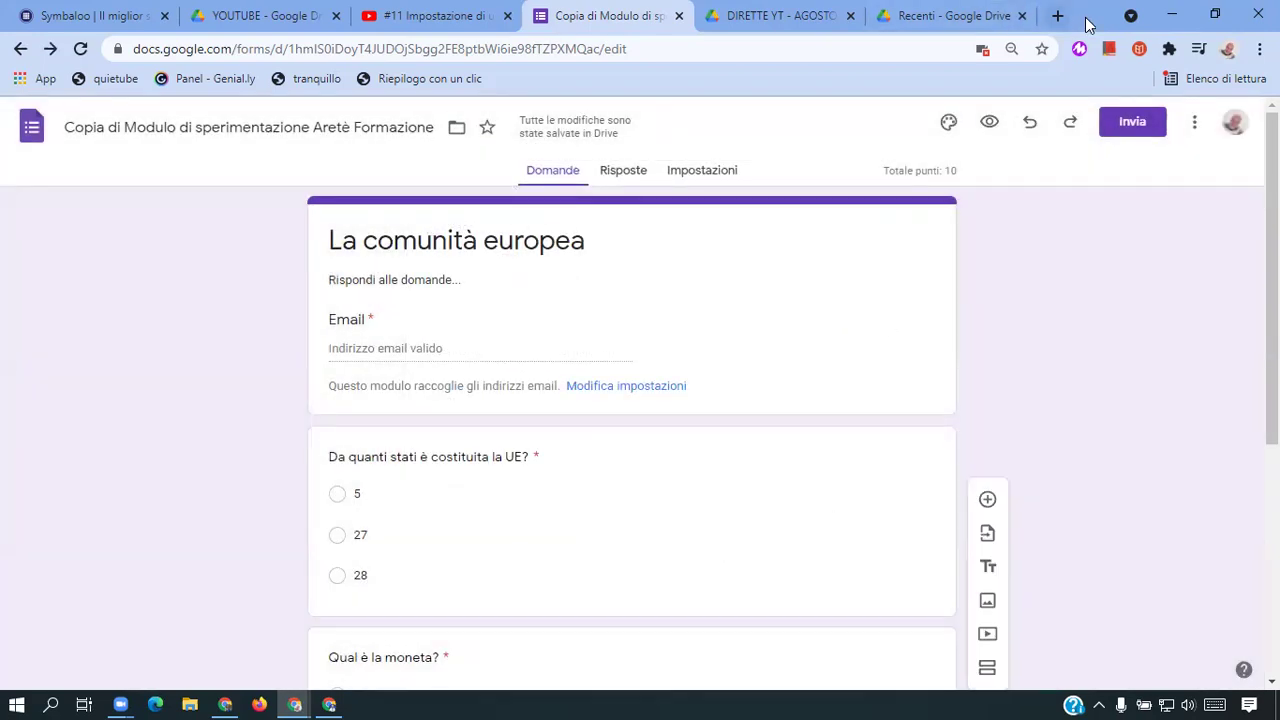
double_click(1080, 24)
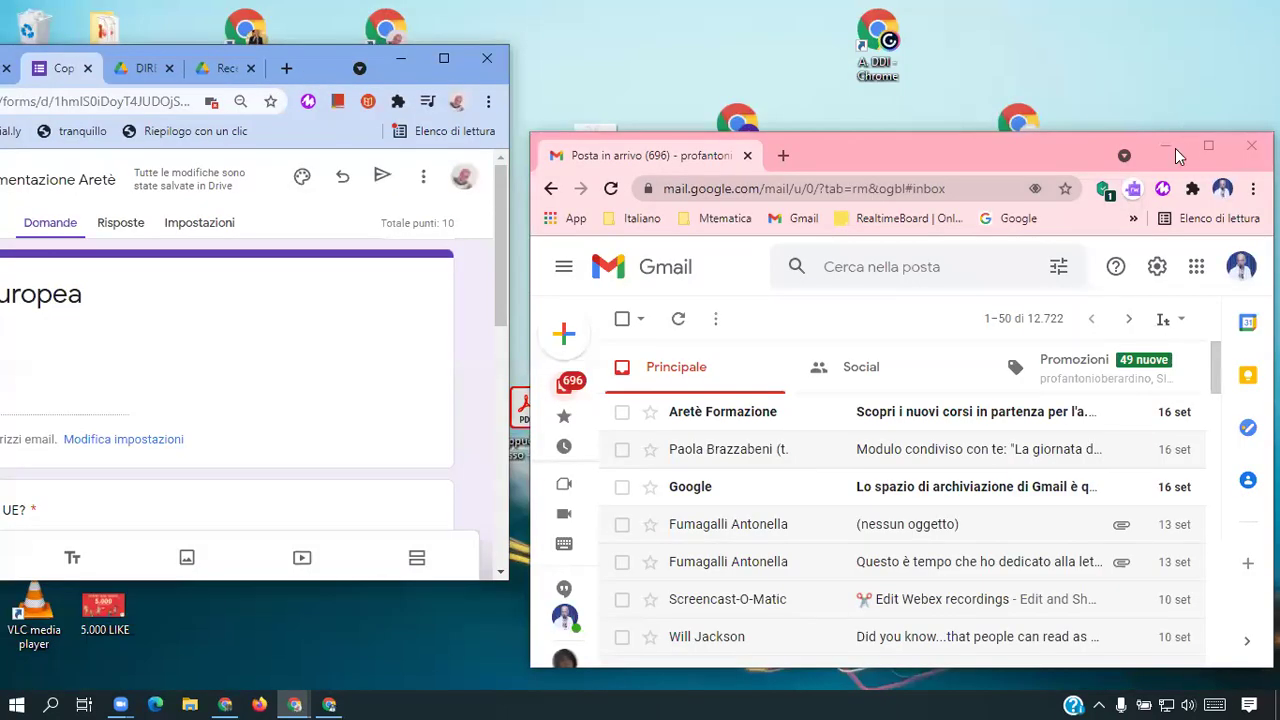
Maximize Gmail, refresh the inbox and open the 'La comunità europea' invitation email.
left_click(1209, 148)
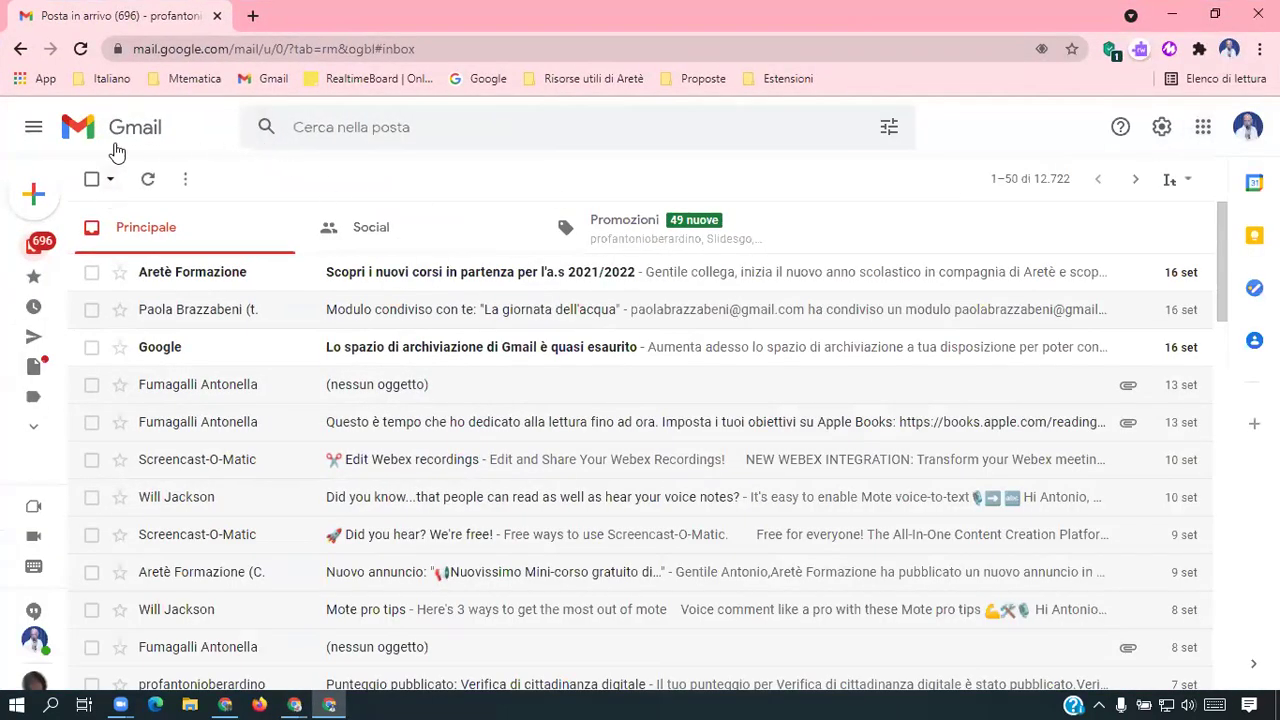
left_click(147, 180)
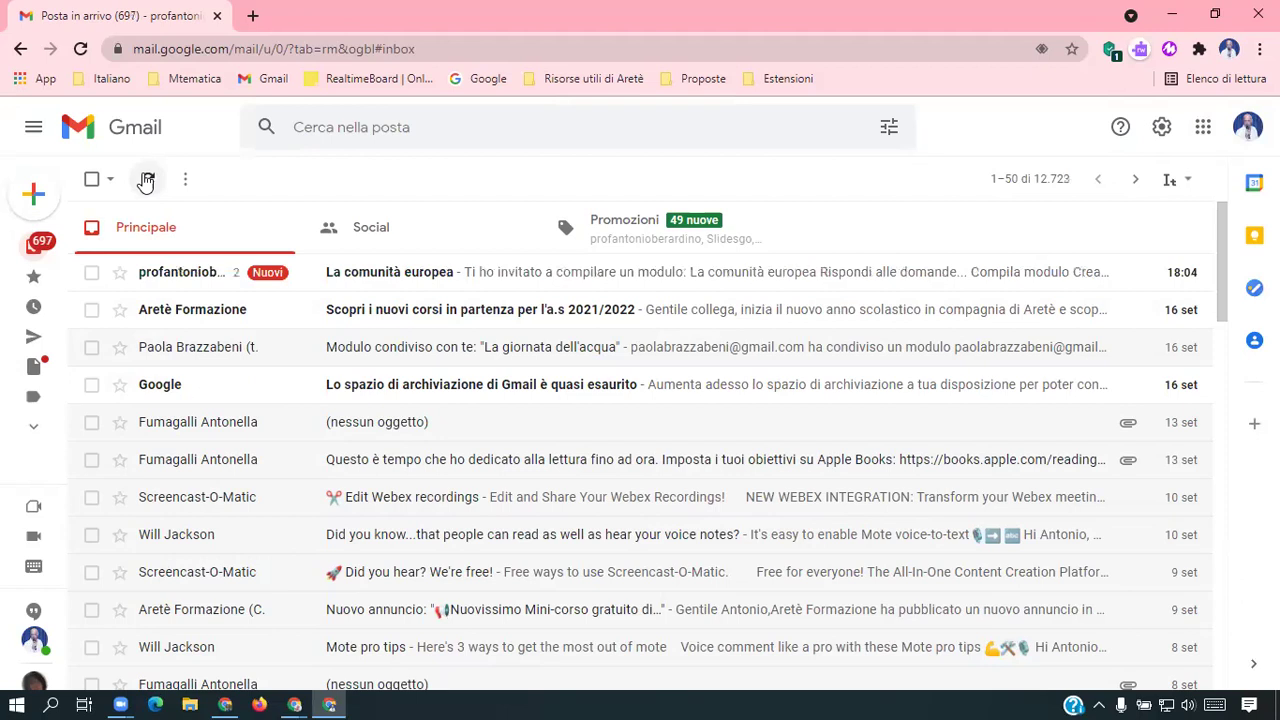
left_click(525, 277)
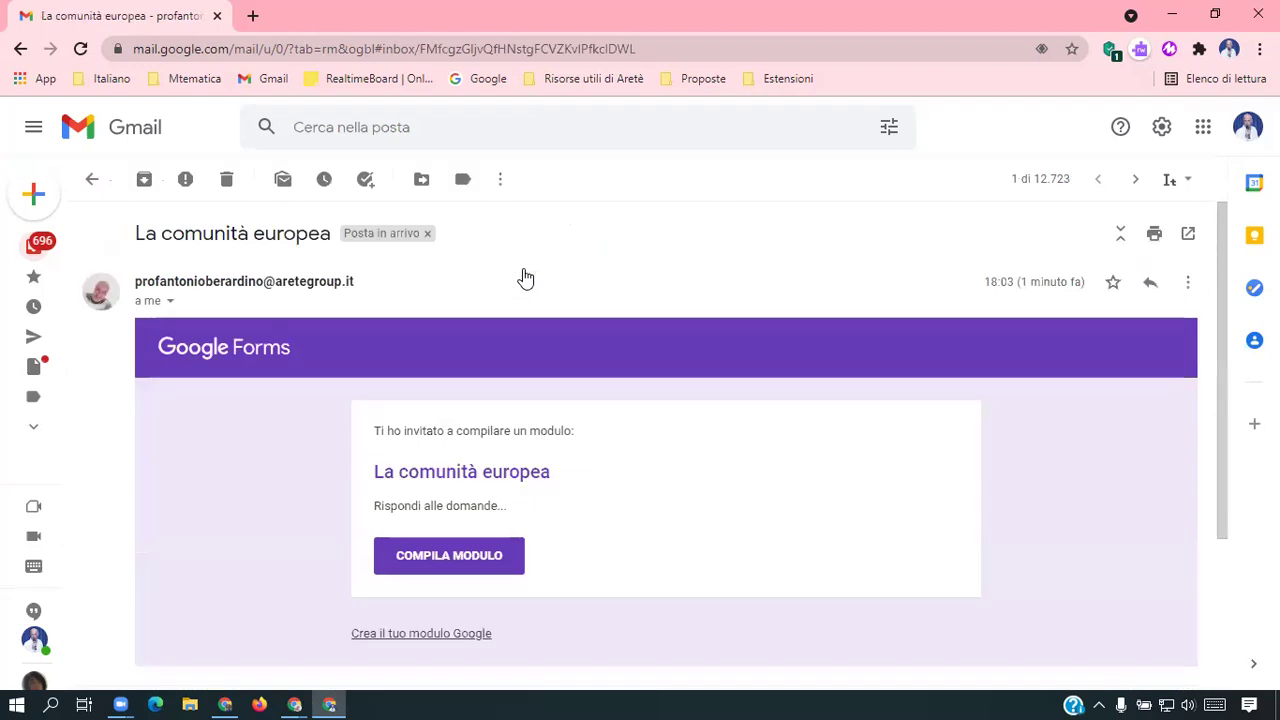
Open the quiz from the email and fill its Email field with the saved test address.
left_click(441, 564)
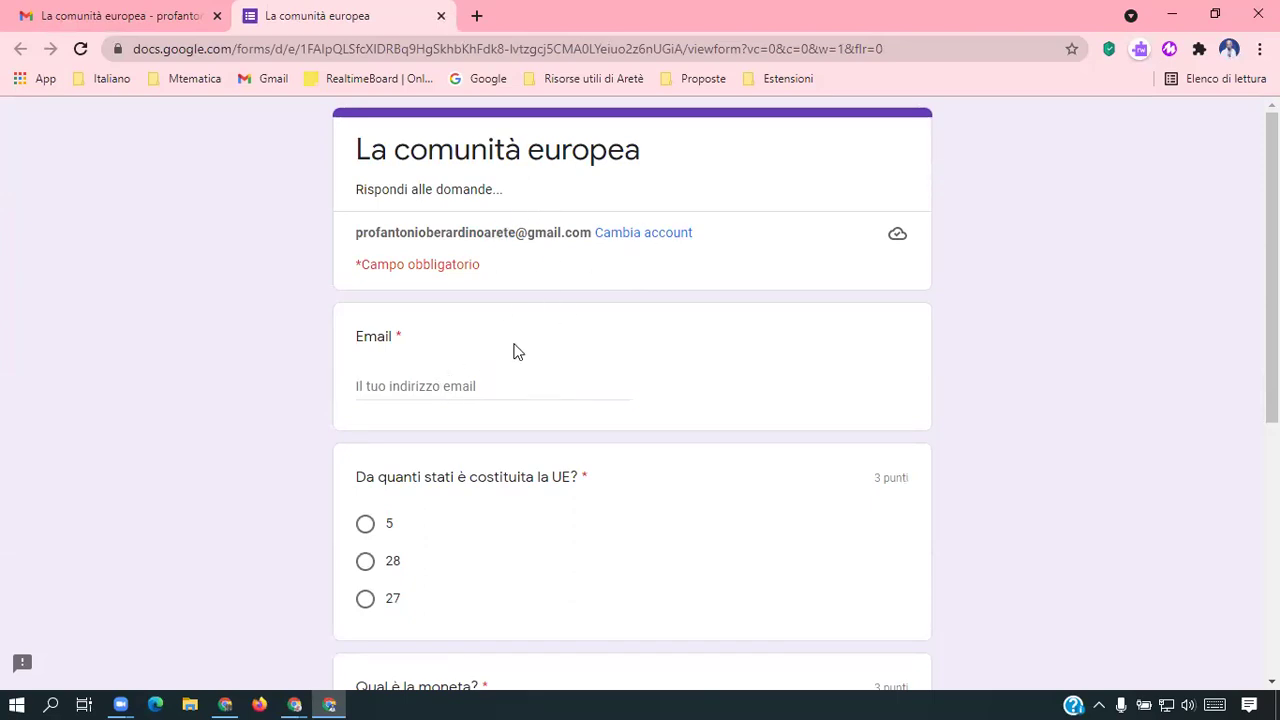
scroll(550, 346, "down", 3)
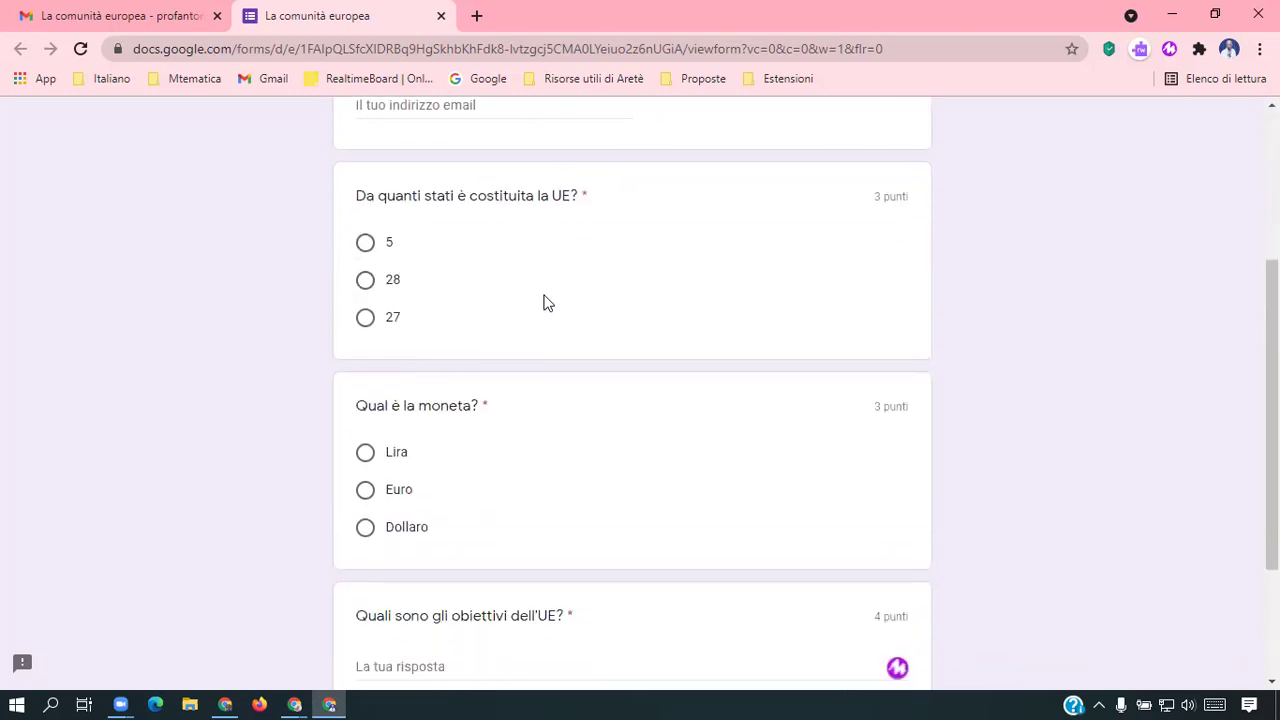
scroll(553, 315, "down", 2)
scroll(566, 452, "up", 2)
scroll(566, 446, "up", 3)
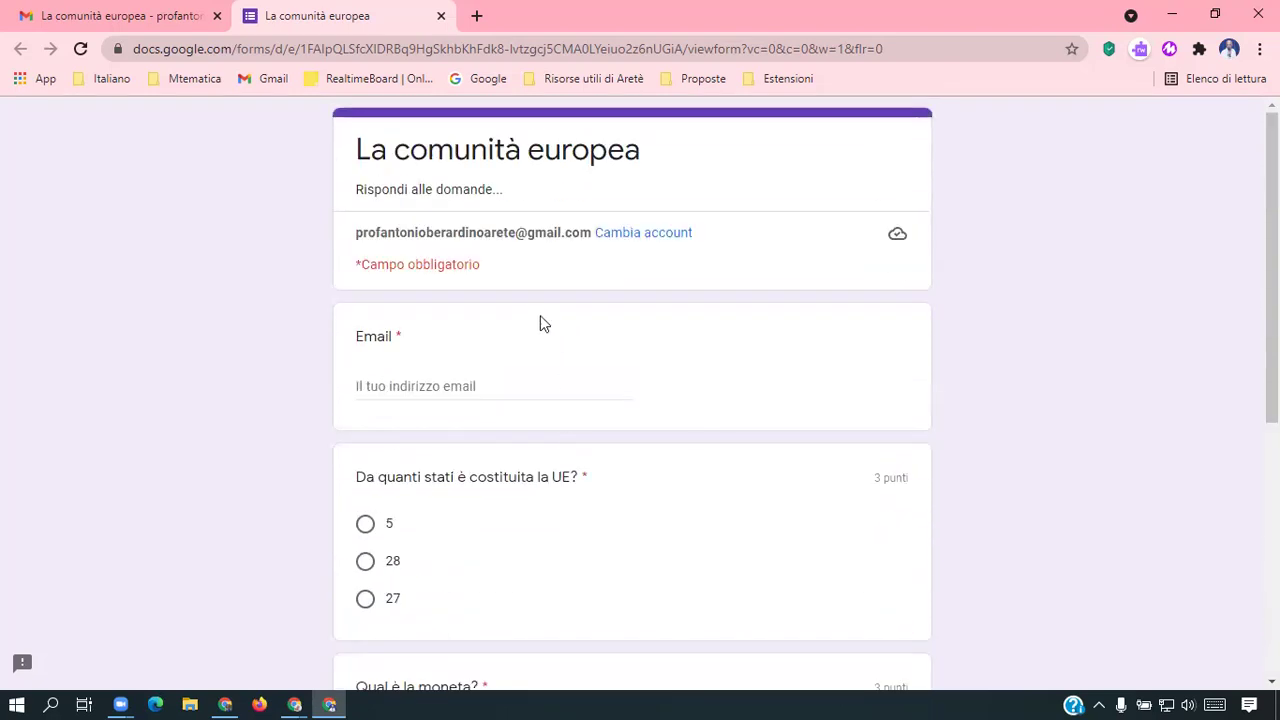
left_click(397, 383)
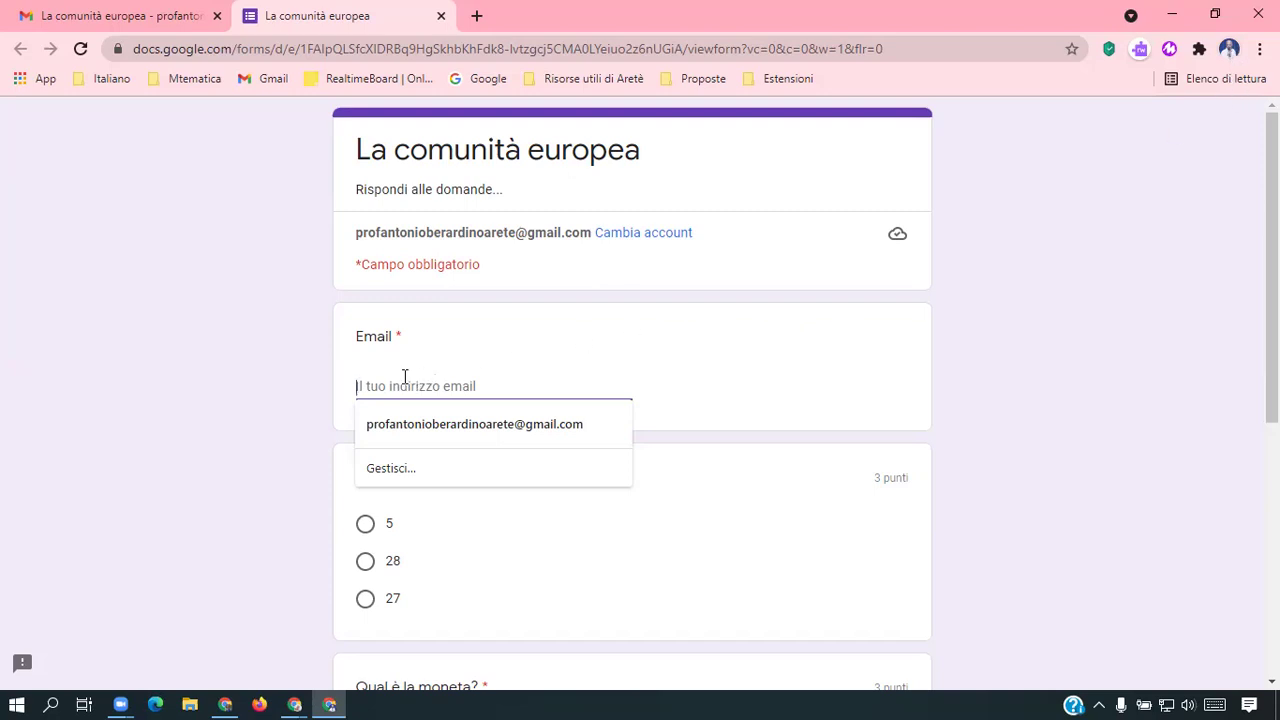
left_click(440, 427)
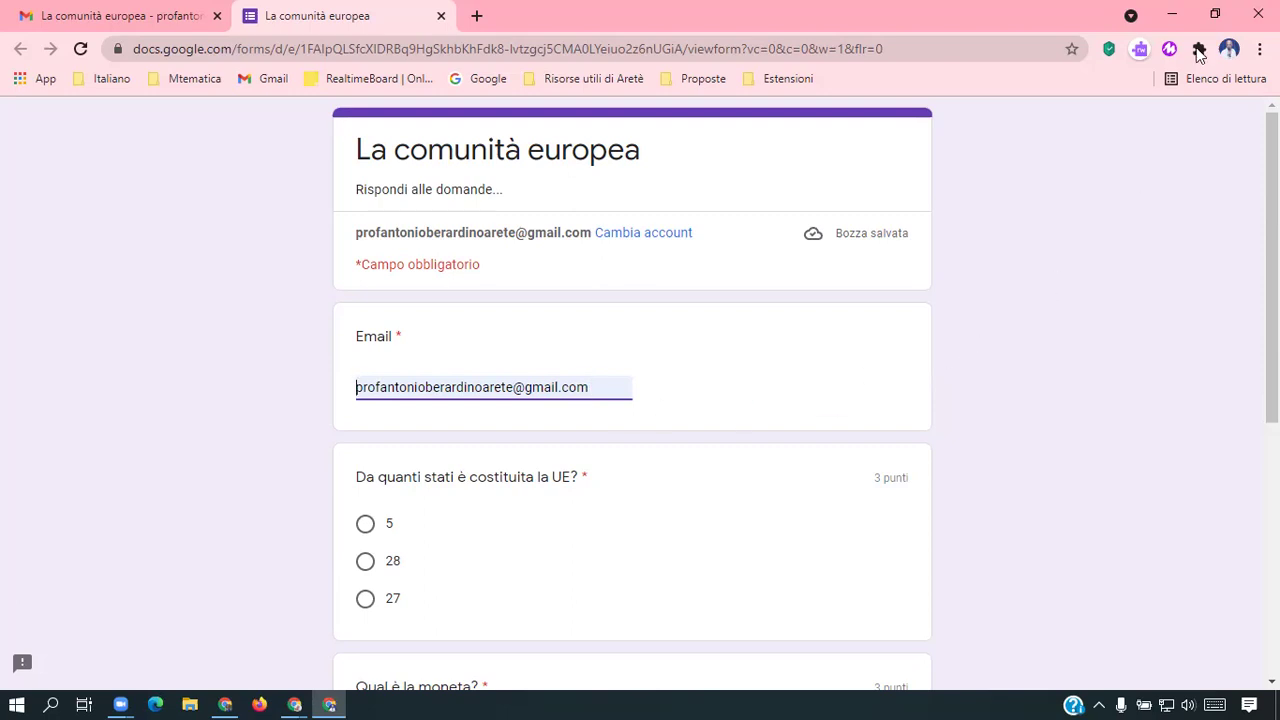
Arrange the live quiz and Forms editor windows side by side.
left_click_drag(648, 20, 823, 64)
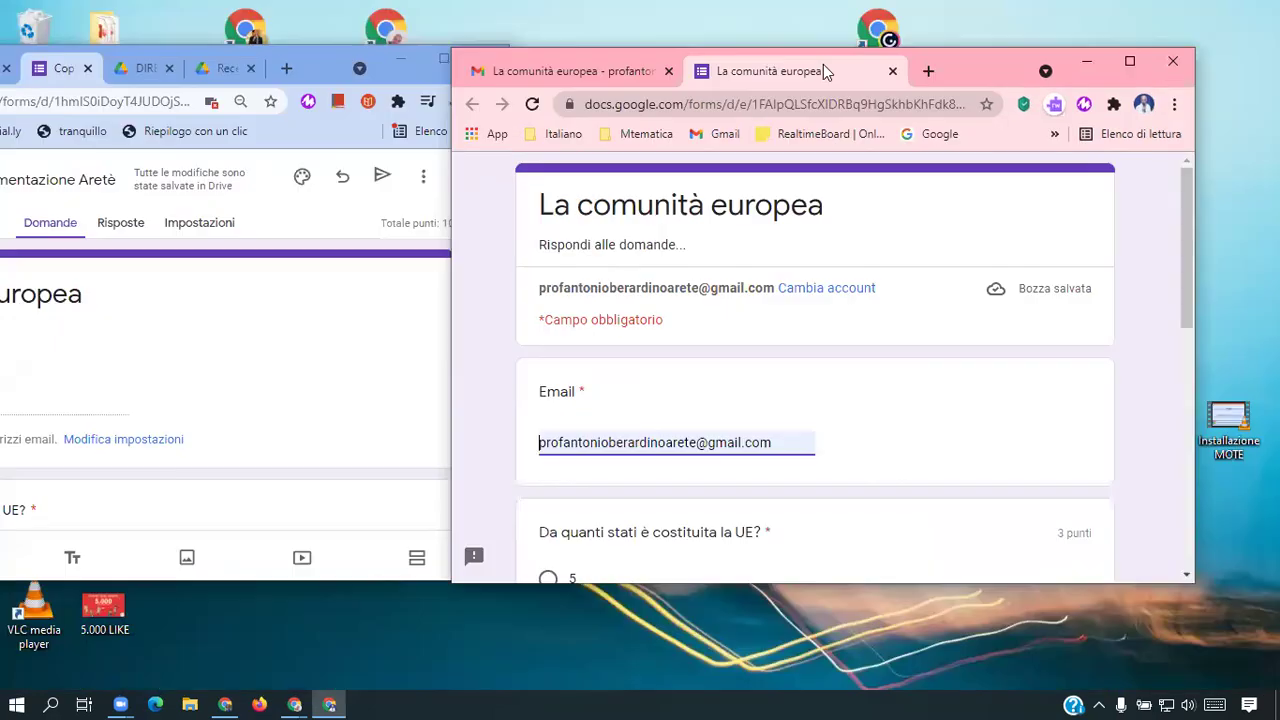
left_click(311, 60)
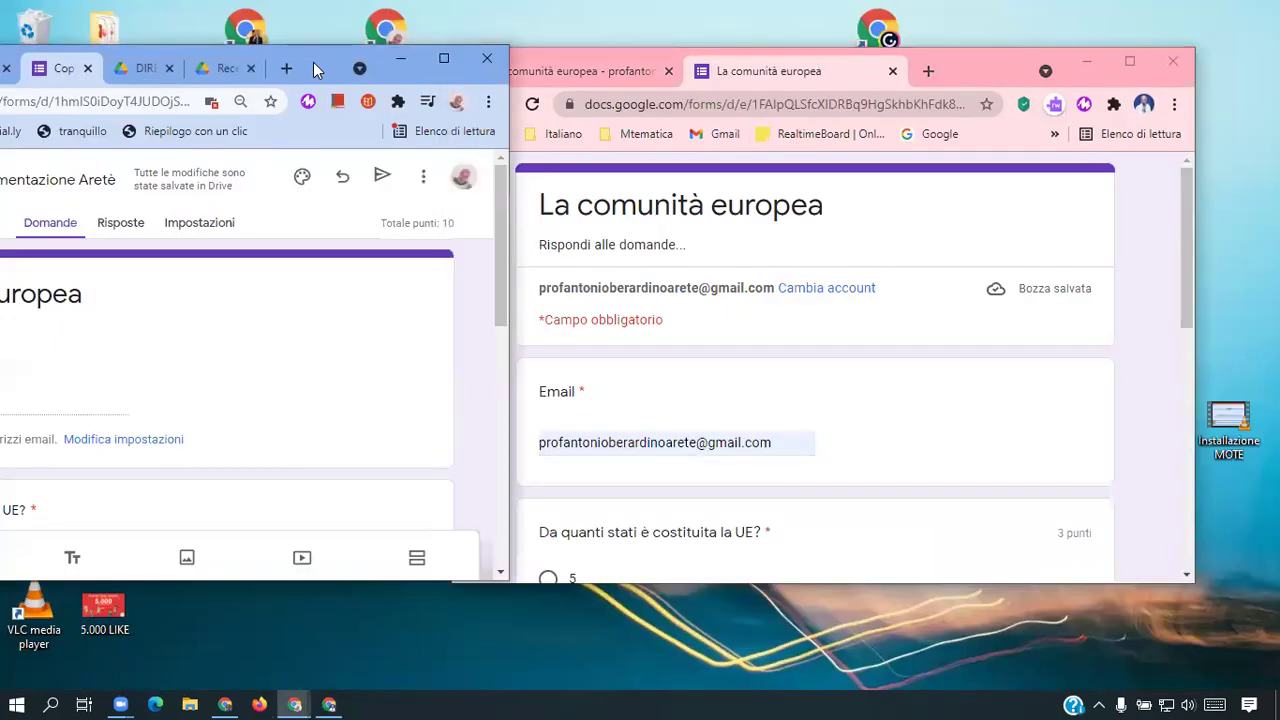
left_click_drag(319, 62, 540, 62)
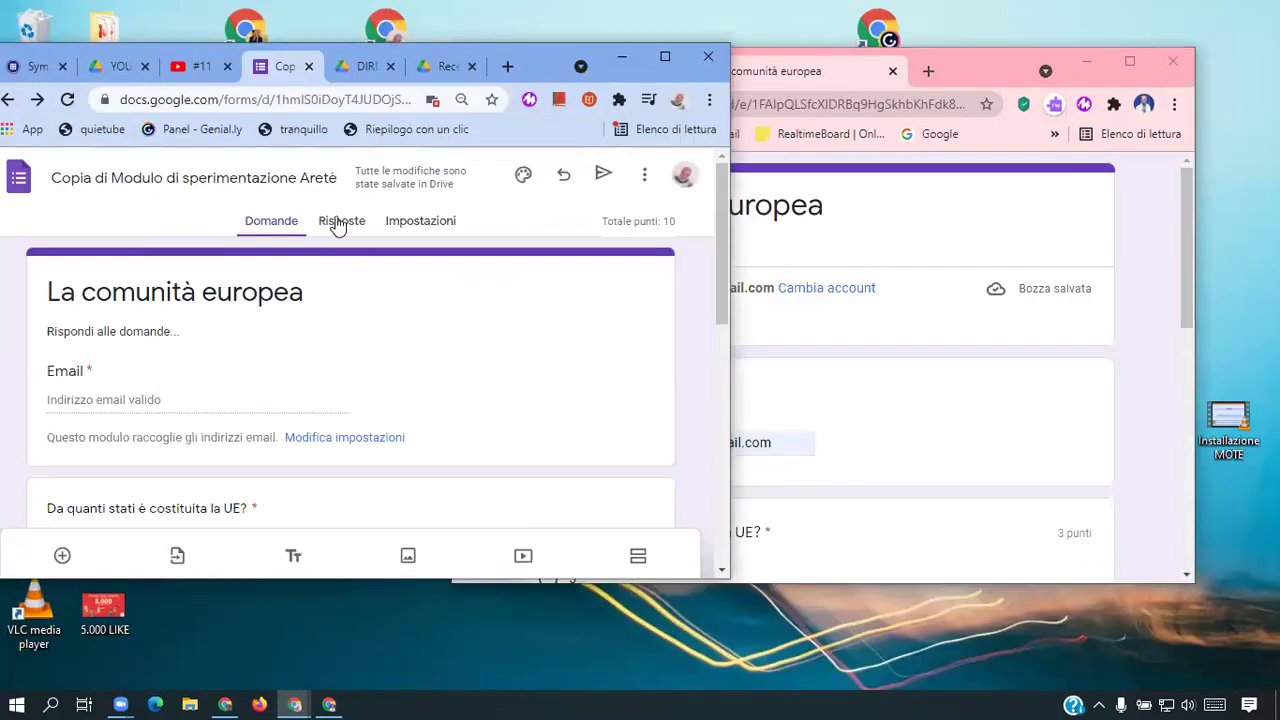
Answer 28 for the EU member-states question and Euro for the currency question.
double_click(962, 72)
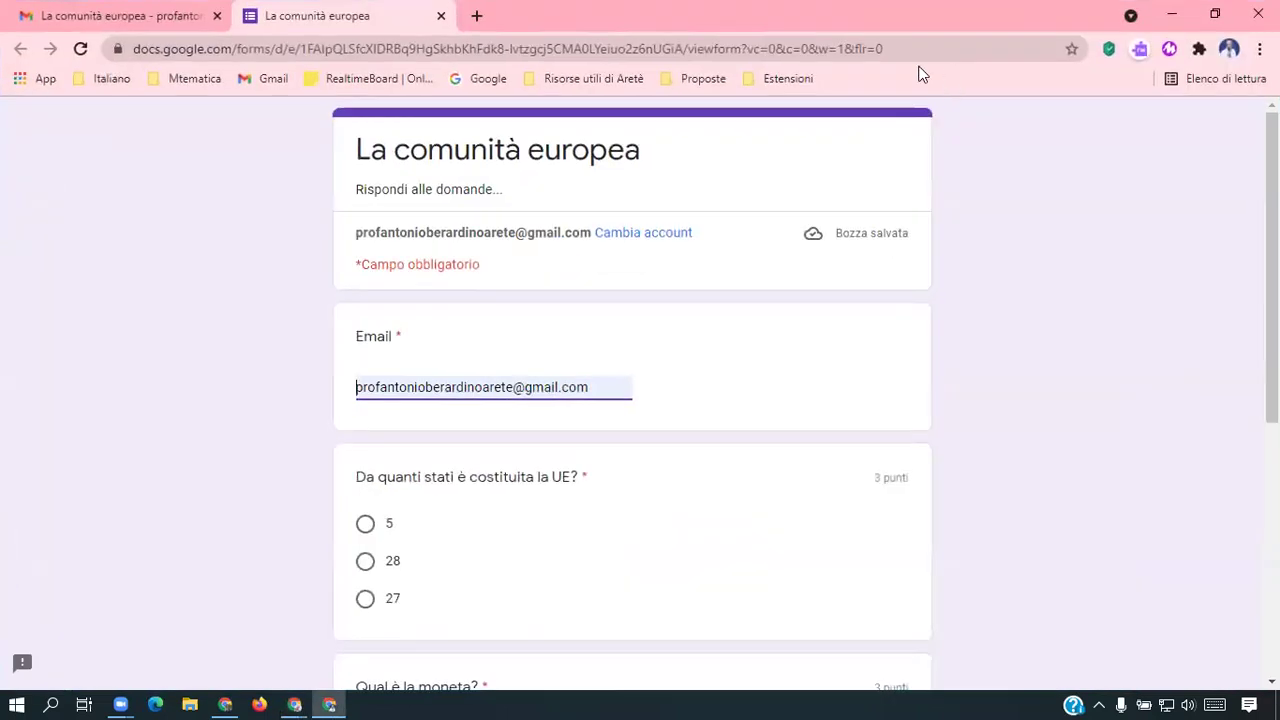
scroll(437, 323, "down", 2)
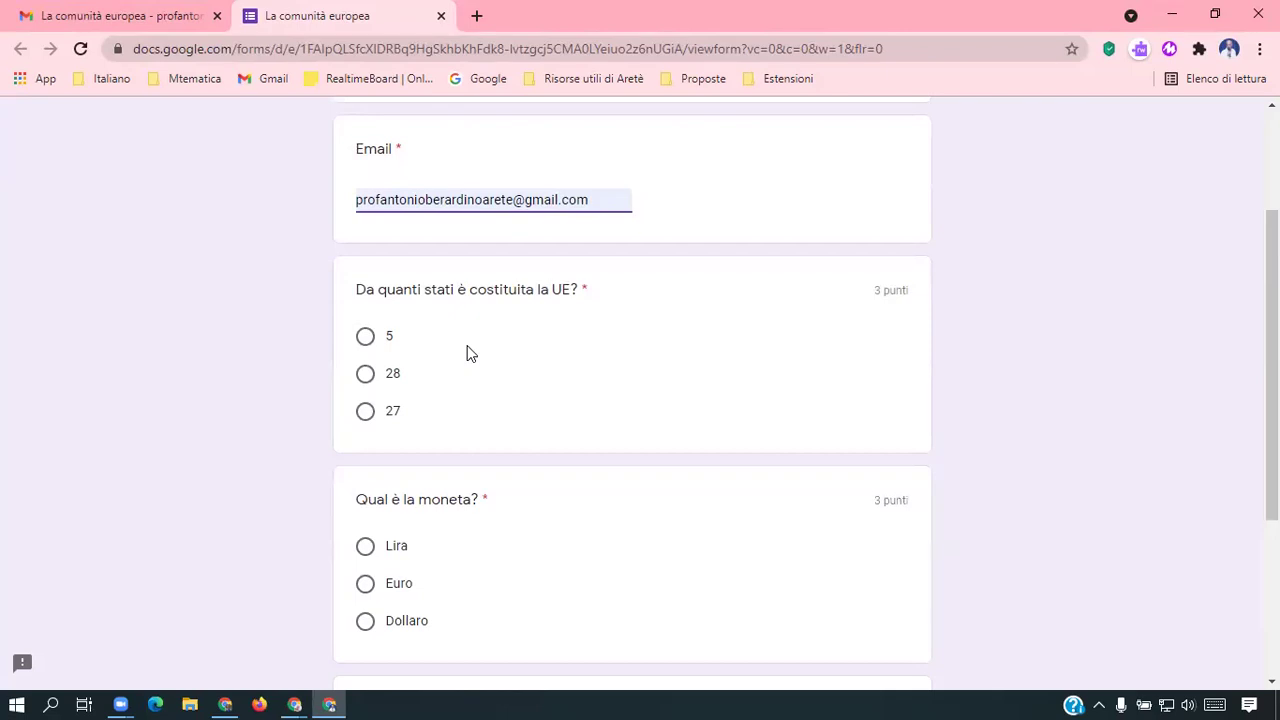
scroll(470, 355, "down", 1)
scroll(489, 433, "down", 2)
scroll(491, 434, "up", 3)
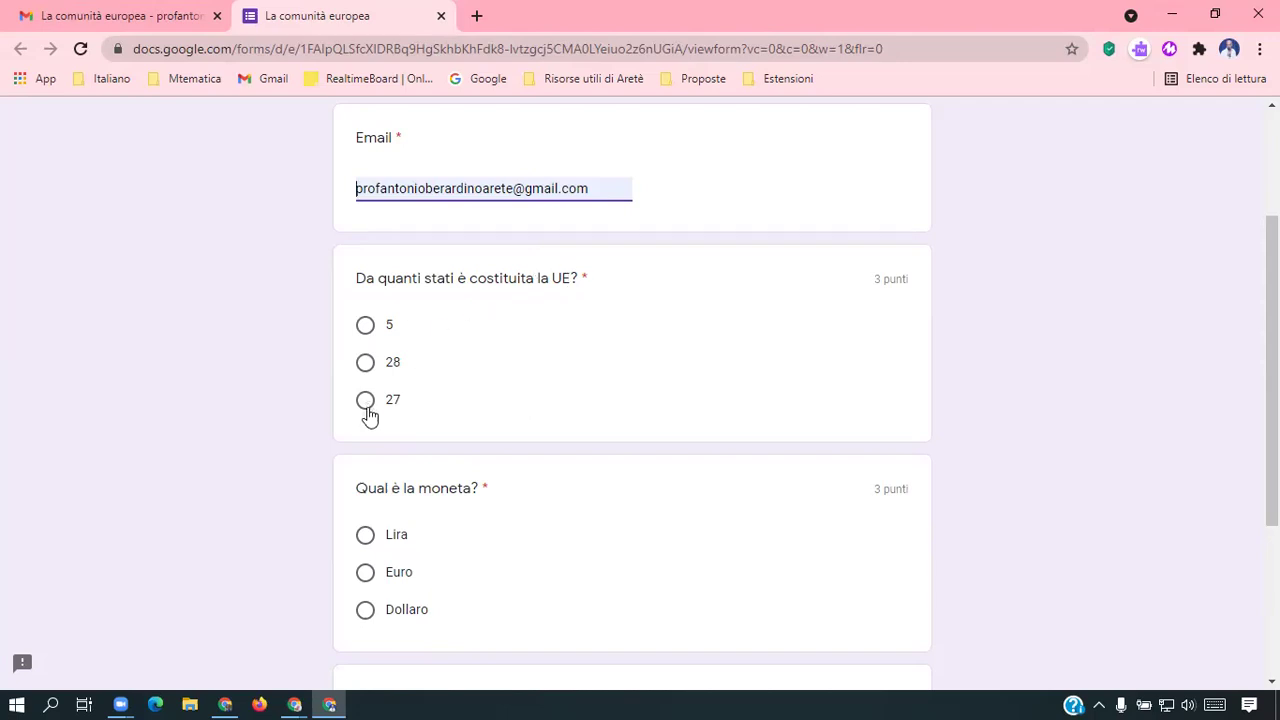
left_click(366, 363)
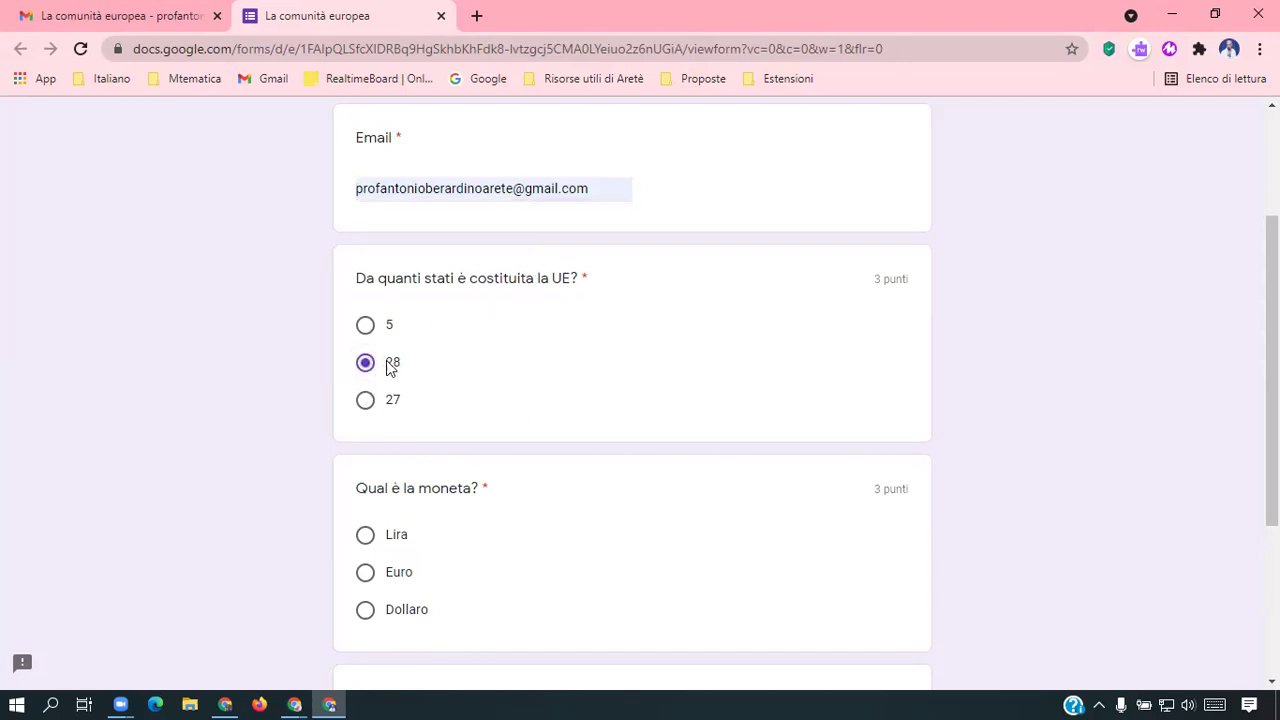
scroll(500, 368, "down", 1)
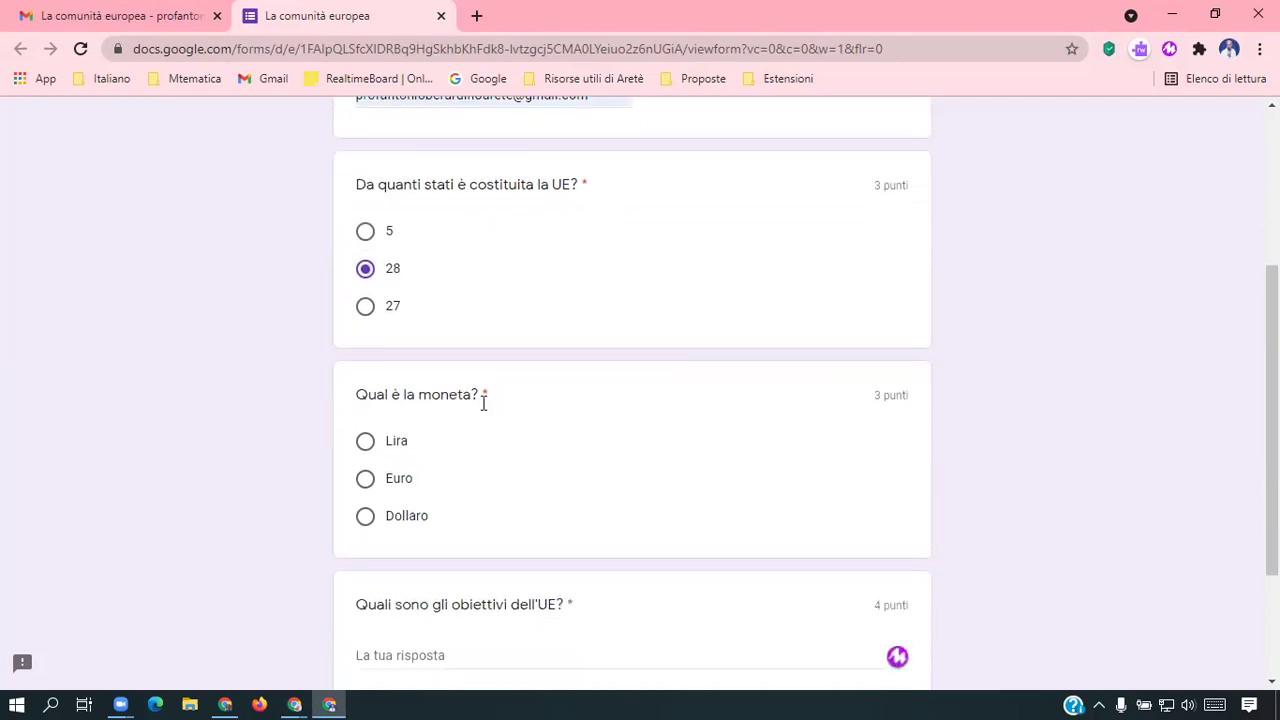
left_click(366, 480)
scroll(500, 466, "down", 3)
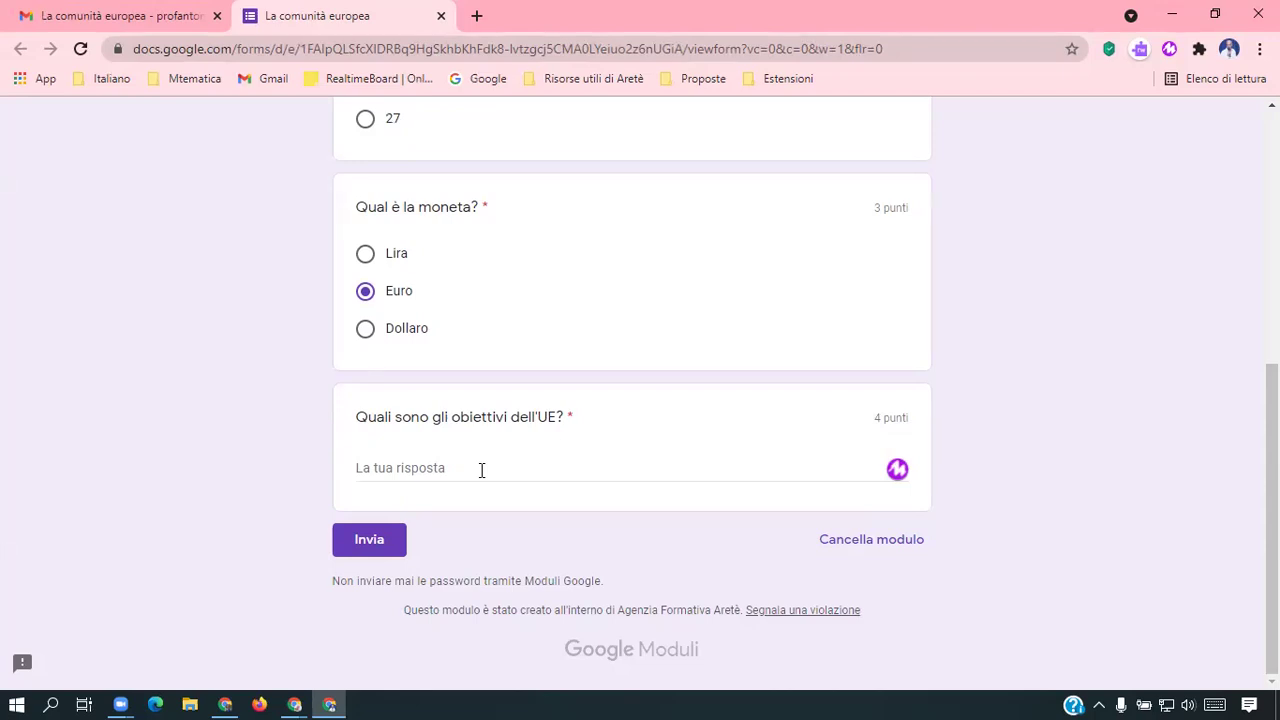
scroll(481, 470, "up", 3)
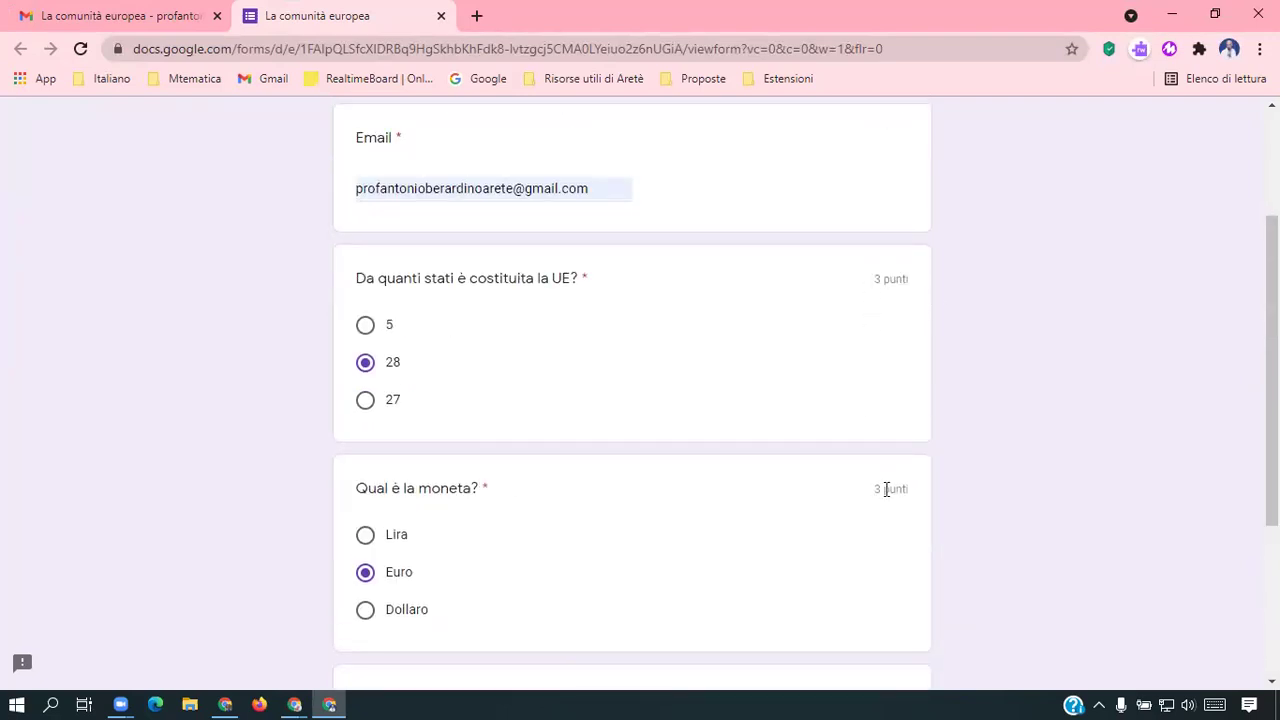
Type 'bla bla' as the answer to the EU objectives question.
scroll(886, 486, "down", 3)
left_click(500, 471)
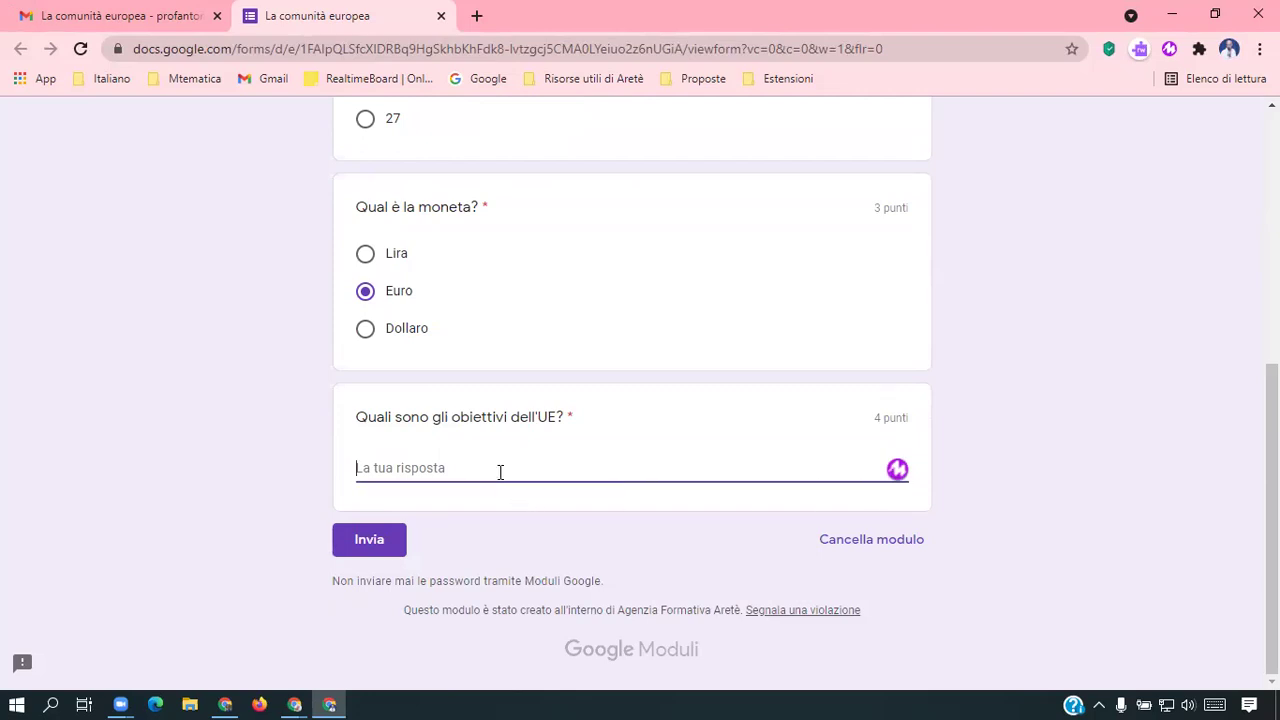
type("bla bla")
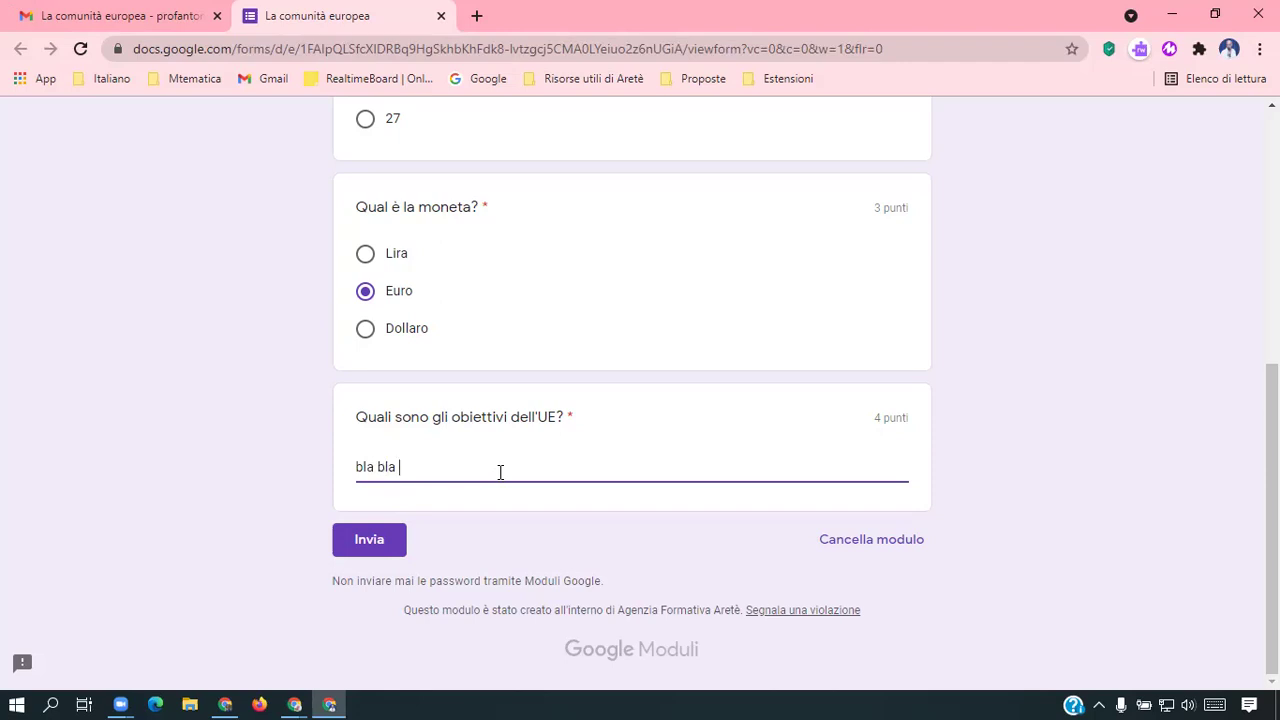
scroll(500, 472, "up", 3)
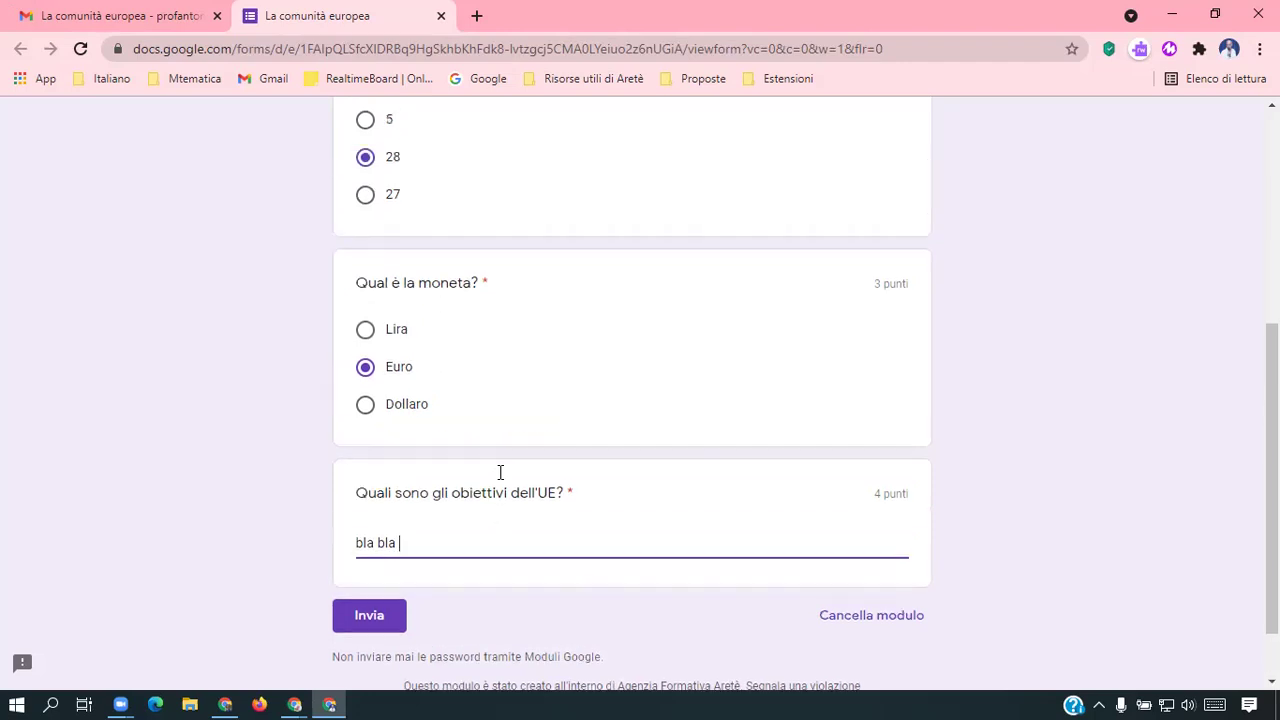
scroll(502, 480, "up", 2)
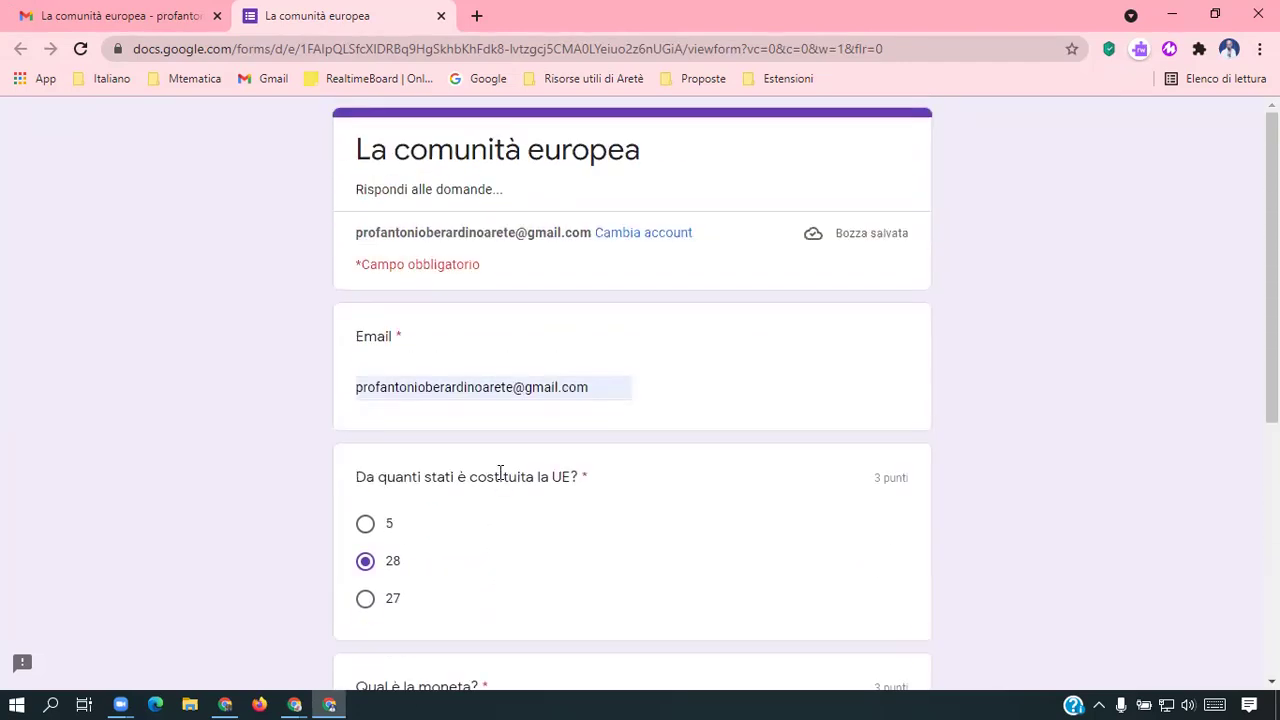
scroll(500, 472, "down", 5)
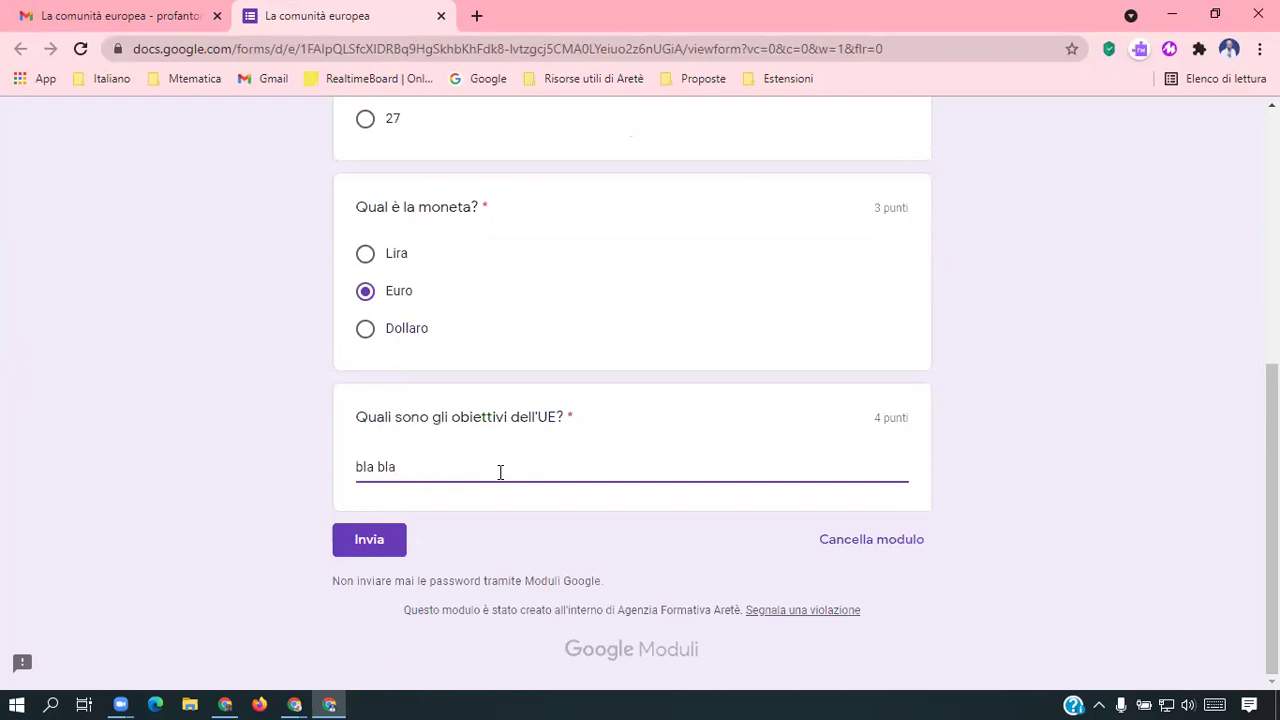
Submit the quiz with Invia, then rearrange the windows so the Forms editor is in front.
left_click(370, 541)
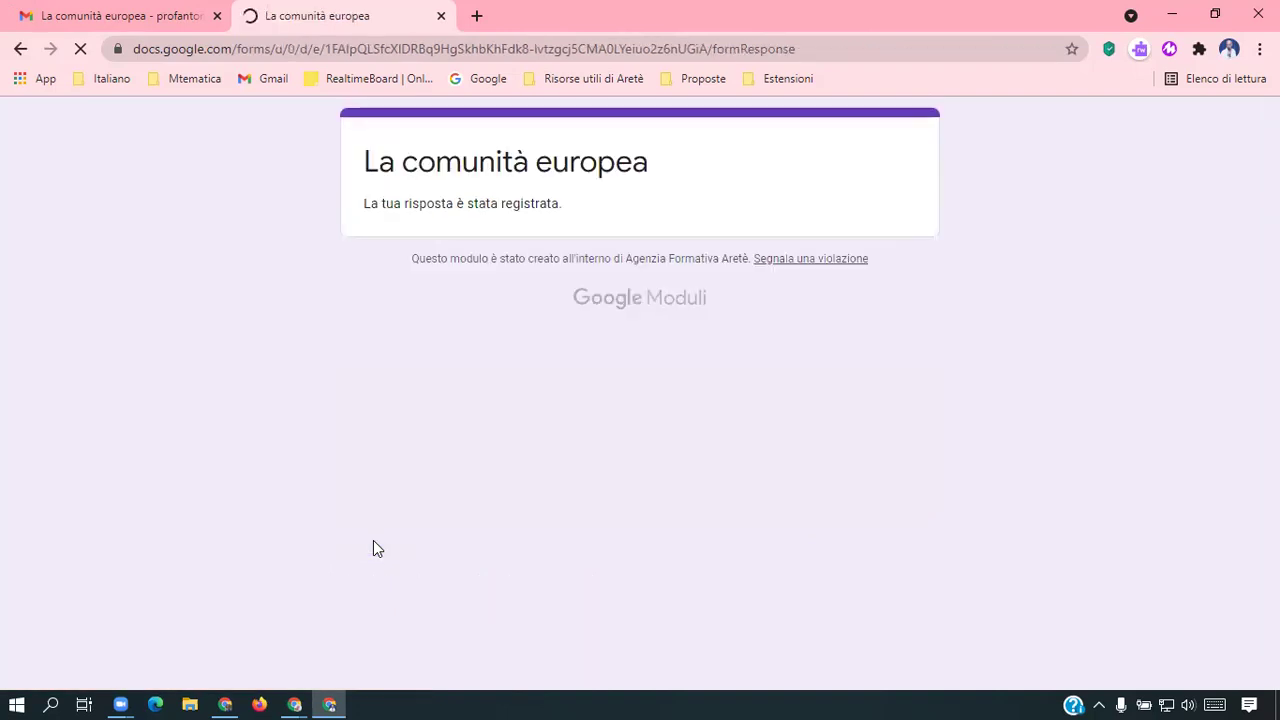
double_click(576, 28)
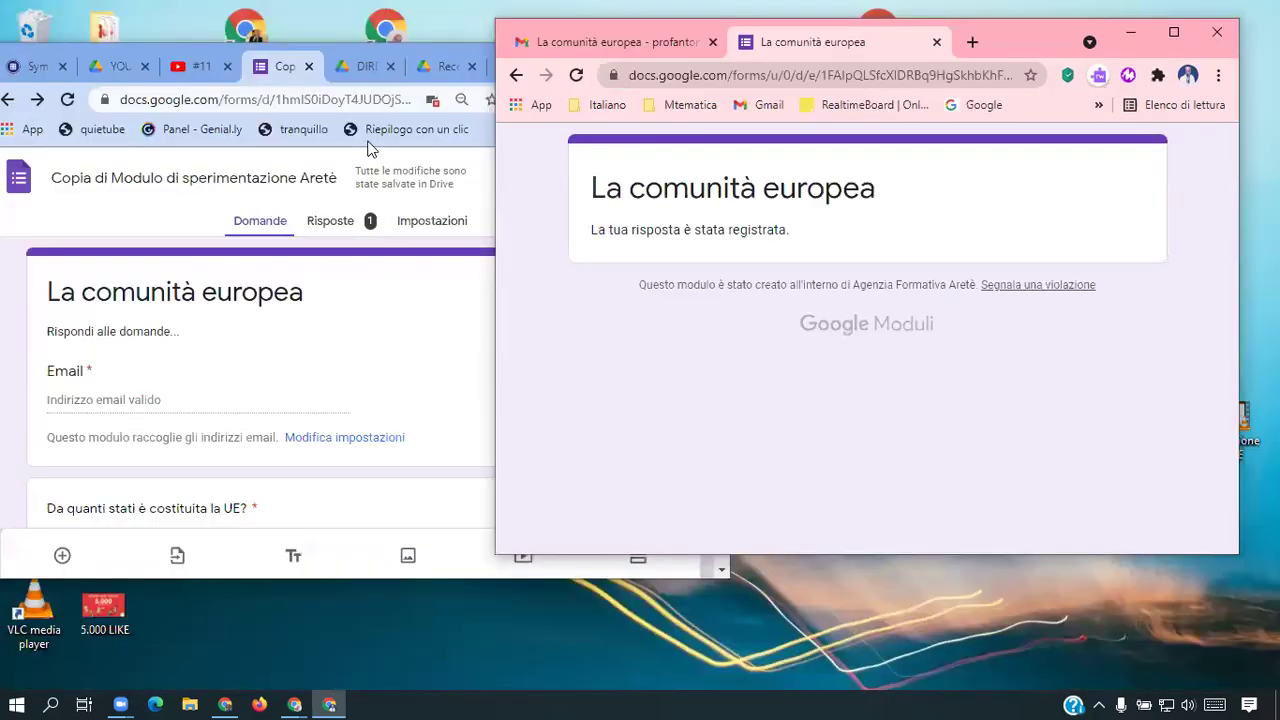
left_click_drag(1012, 43, 1110, 100)
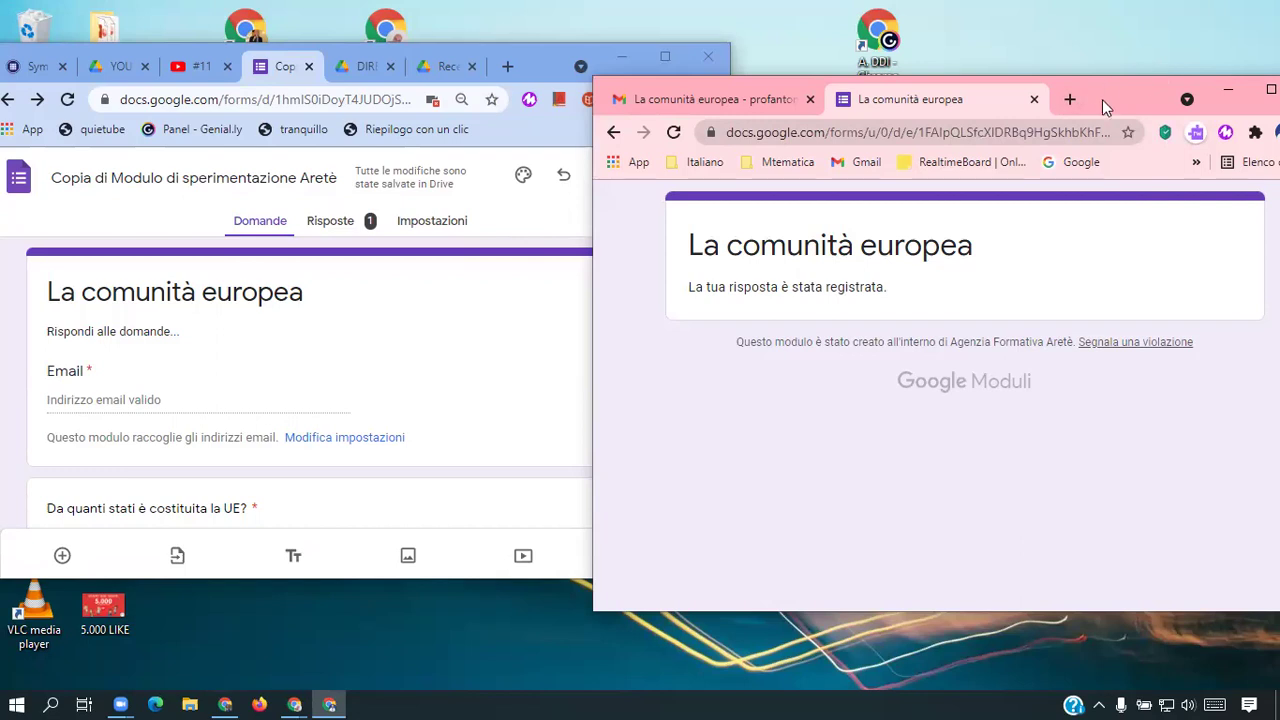
left_click_drag(1106, 94, 1073, 72)
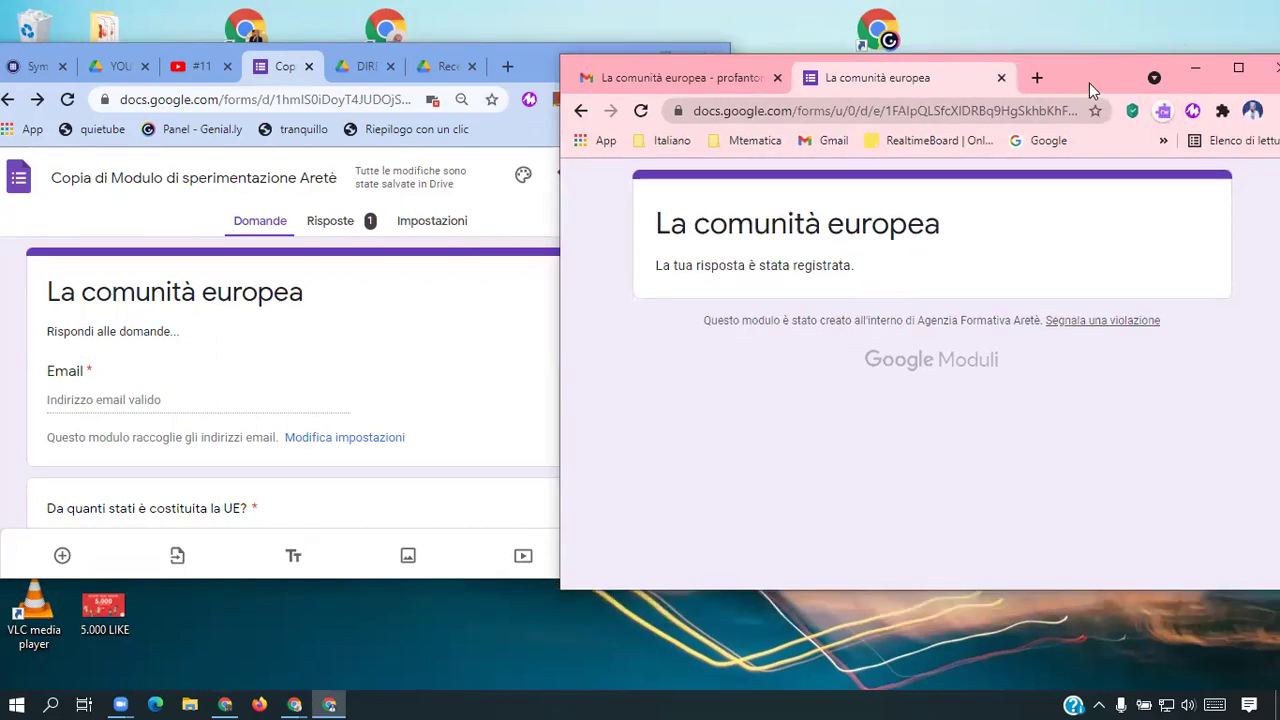
left_click_drag(1076, 83, 792, 91)
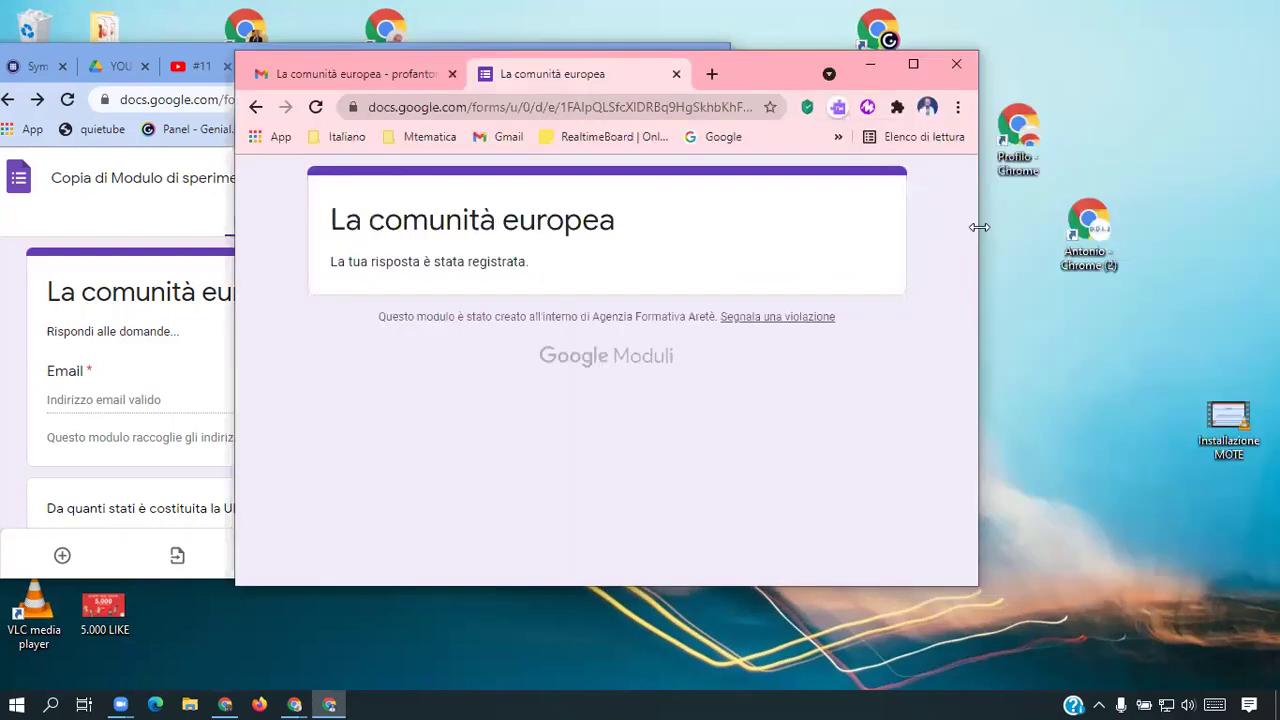
left_click_drag(979, 227, 1228, 227)
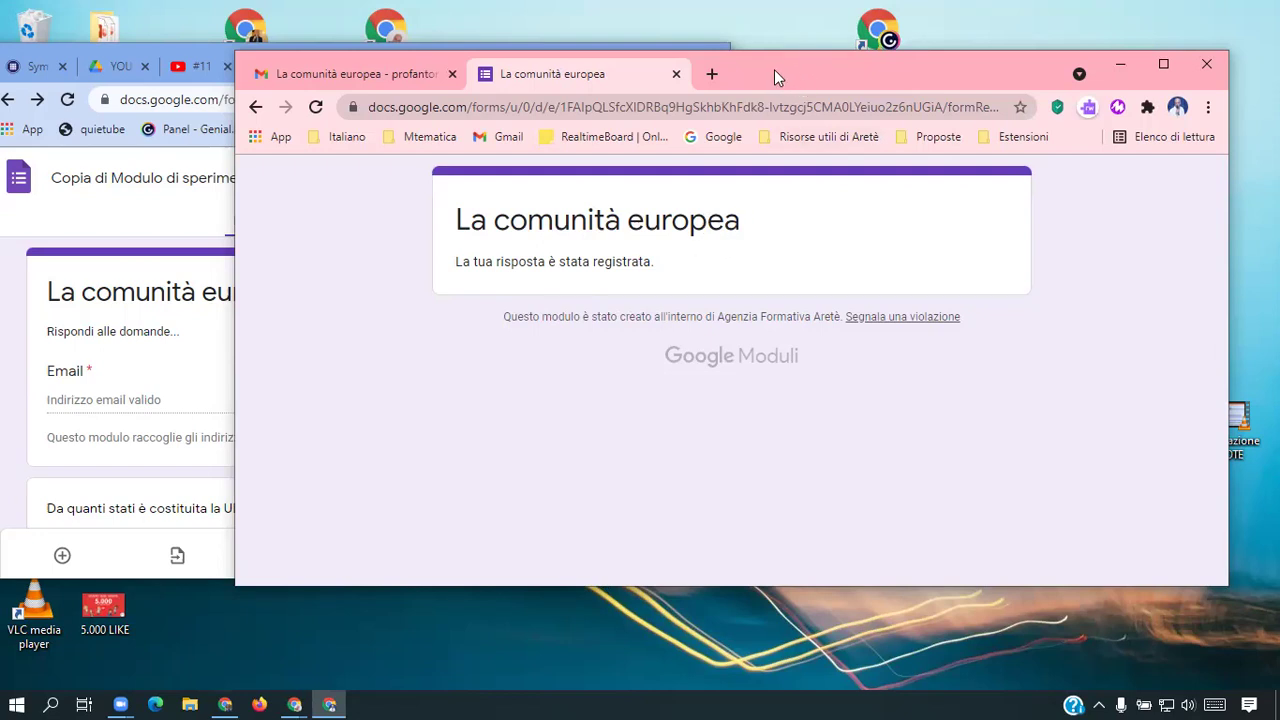
mouse_move(780, 70)
left_mouse_down()
mouse_move(855, 68)
mouse_move(712, 88)
left_mouse_up()
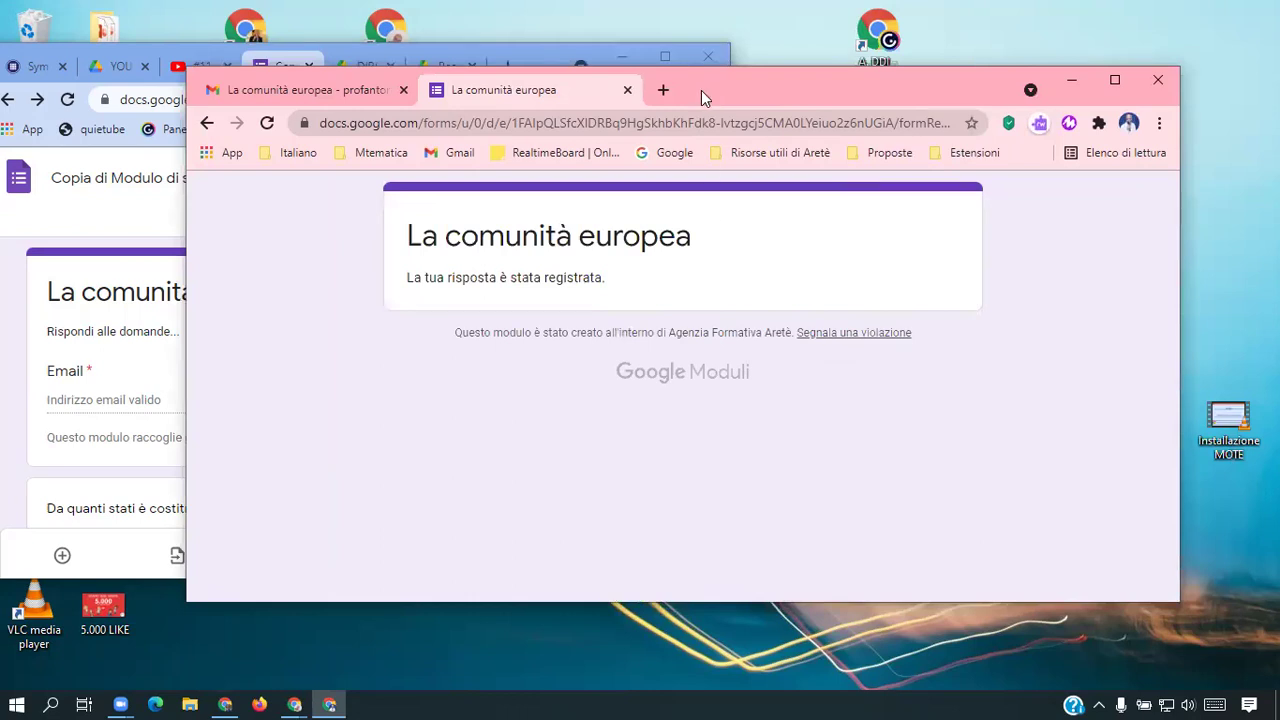
left_click(530, 48)
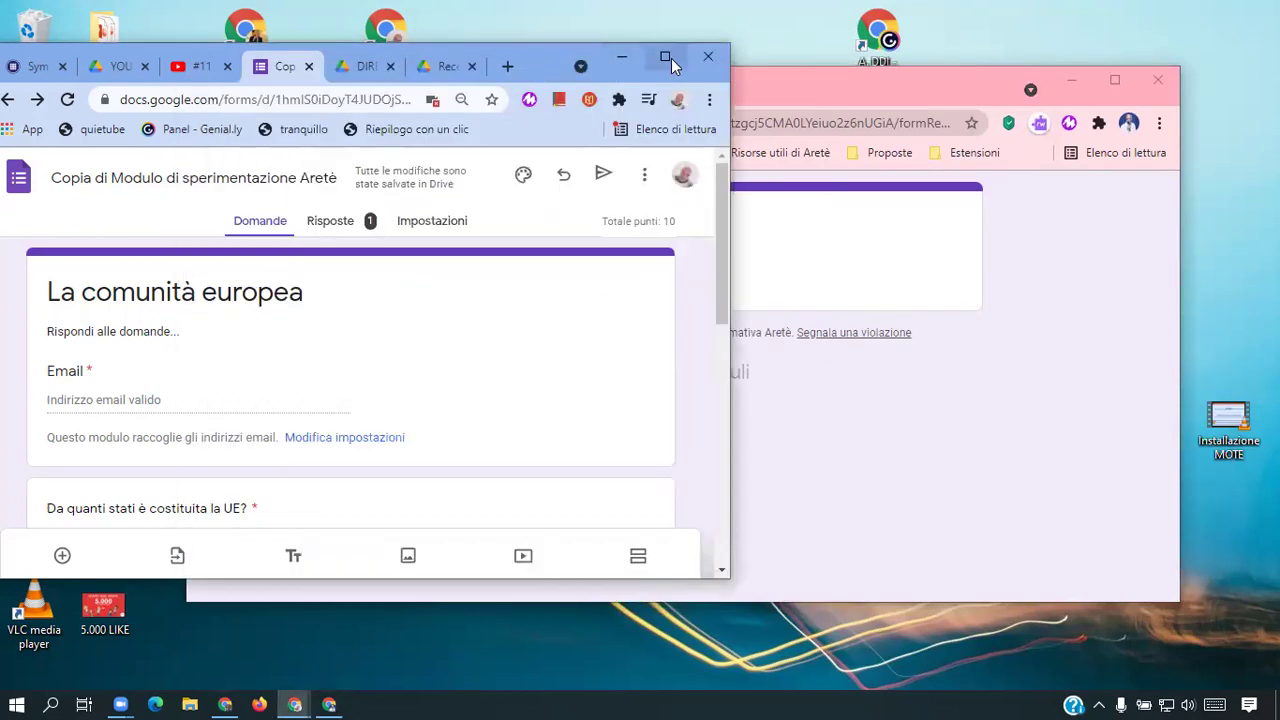
View the Risposte summary, then show the single response individually, scored 3 su 10 punti.
left_click(665, 57)
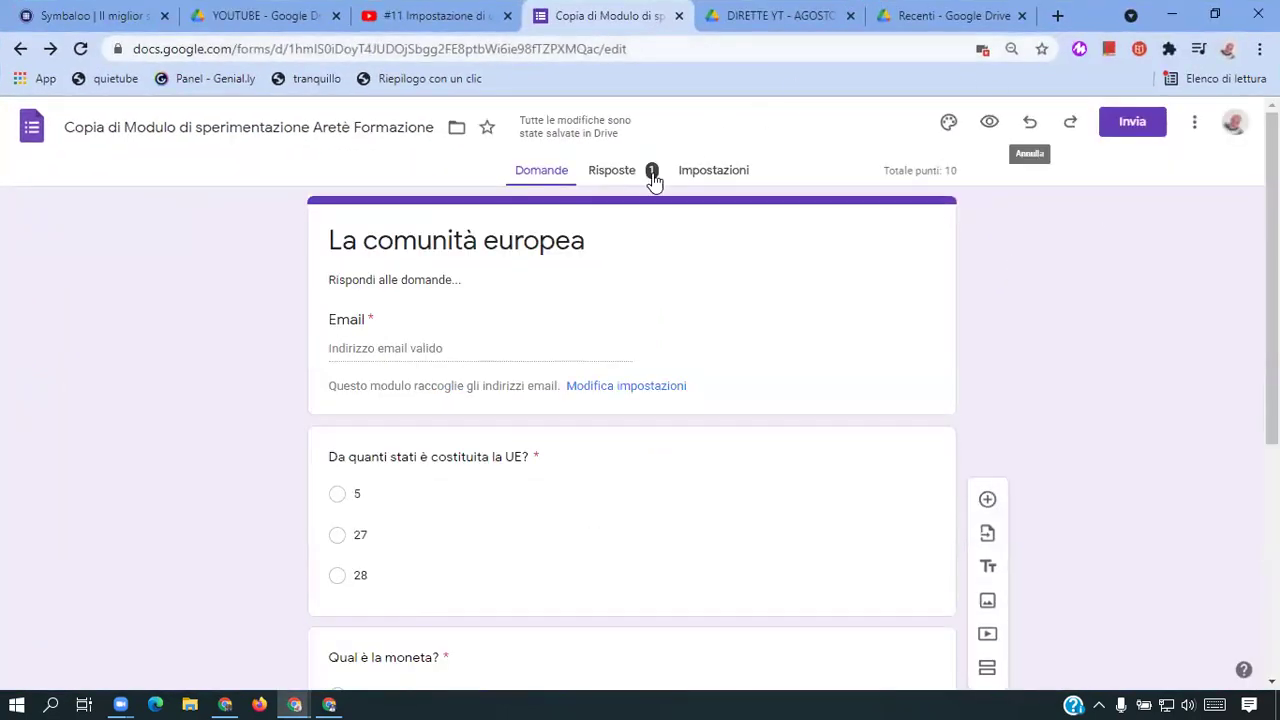
left_click(619, 176)
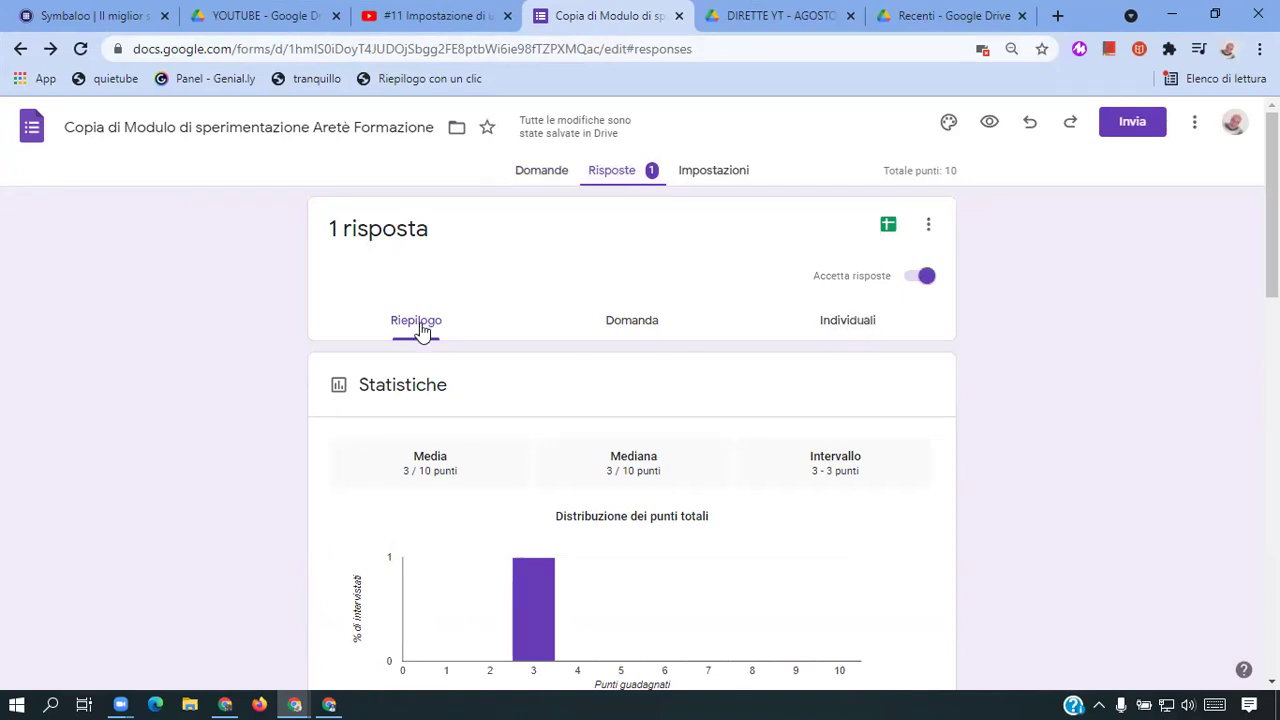
left_click(852, 322)
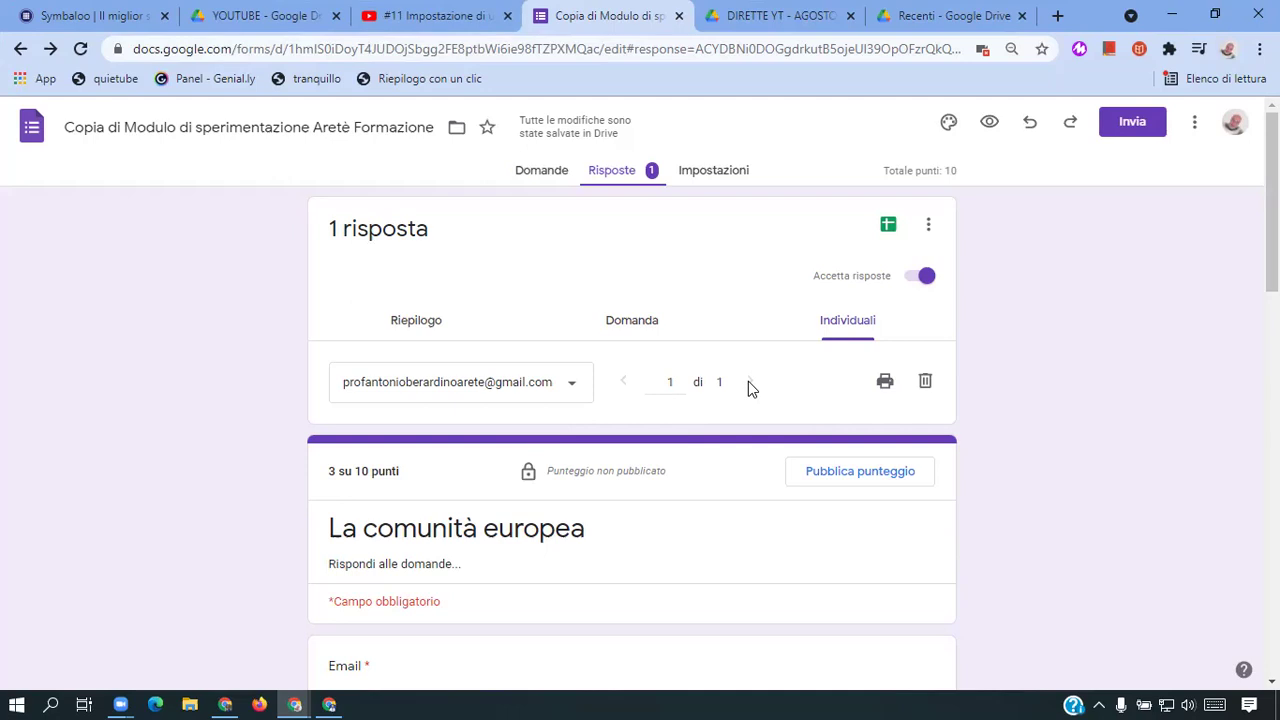
scroll(535, 398, "down", 1)
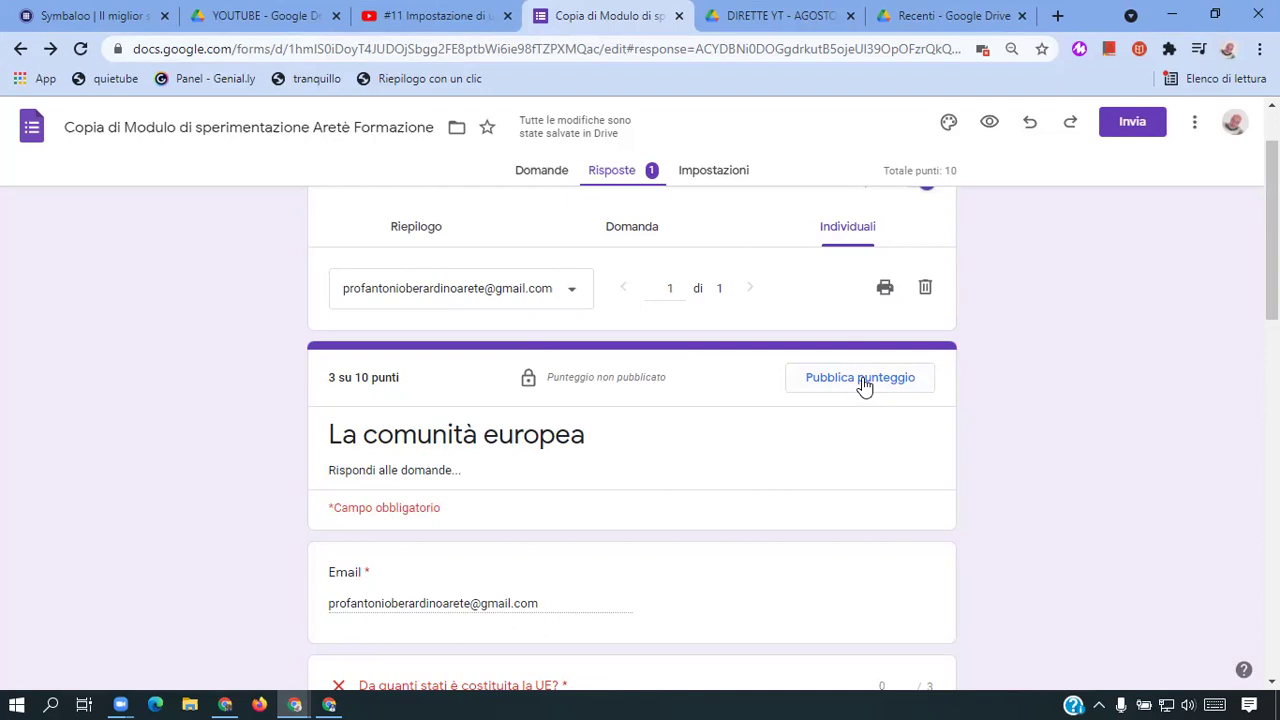
scroll(675, 396, "down", 1)
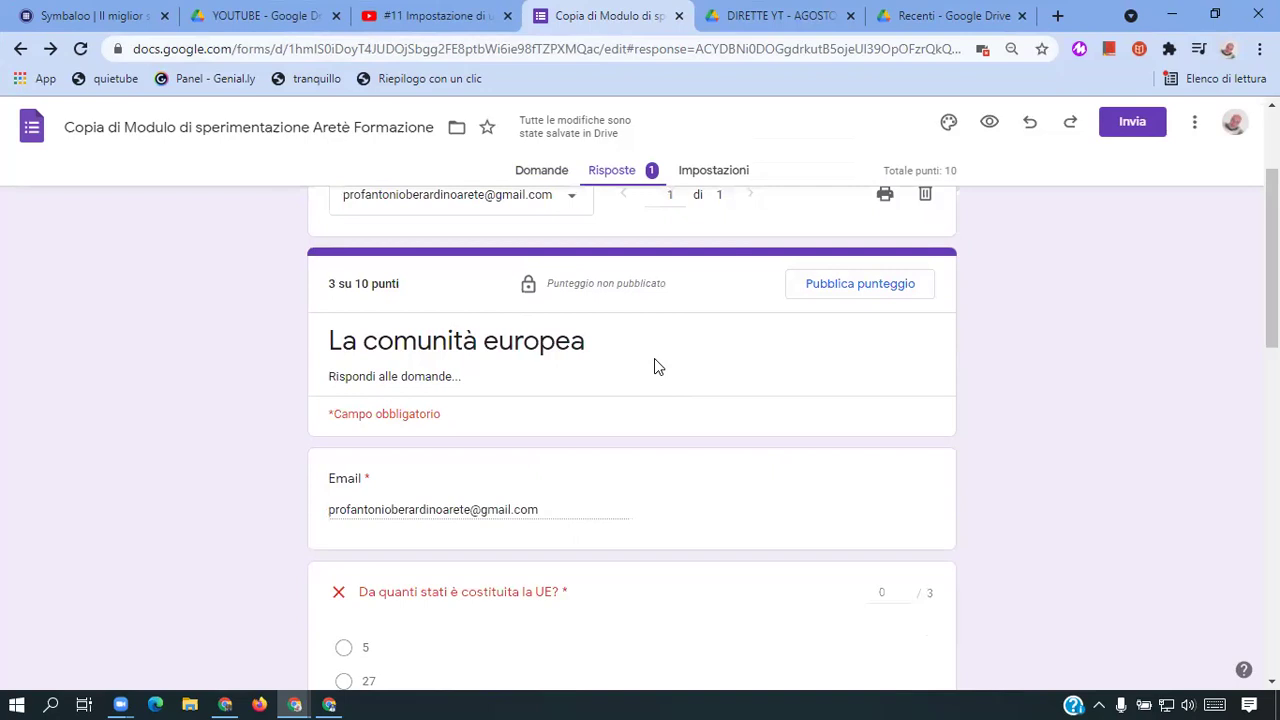
scroll(655, 361, "down", 1)
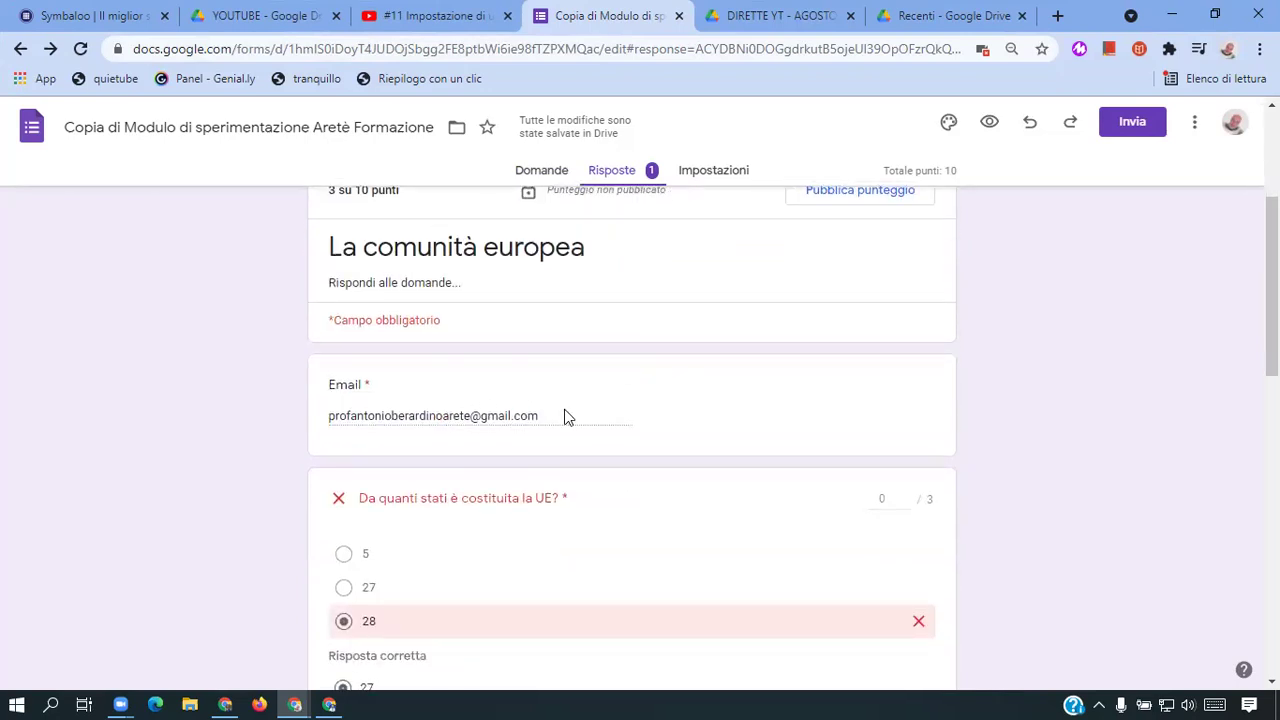
scroll(566, 417, "down", 2)
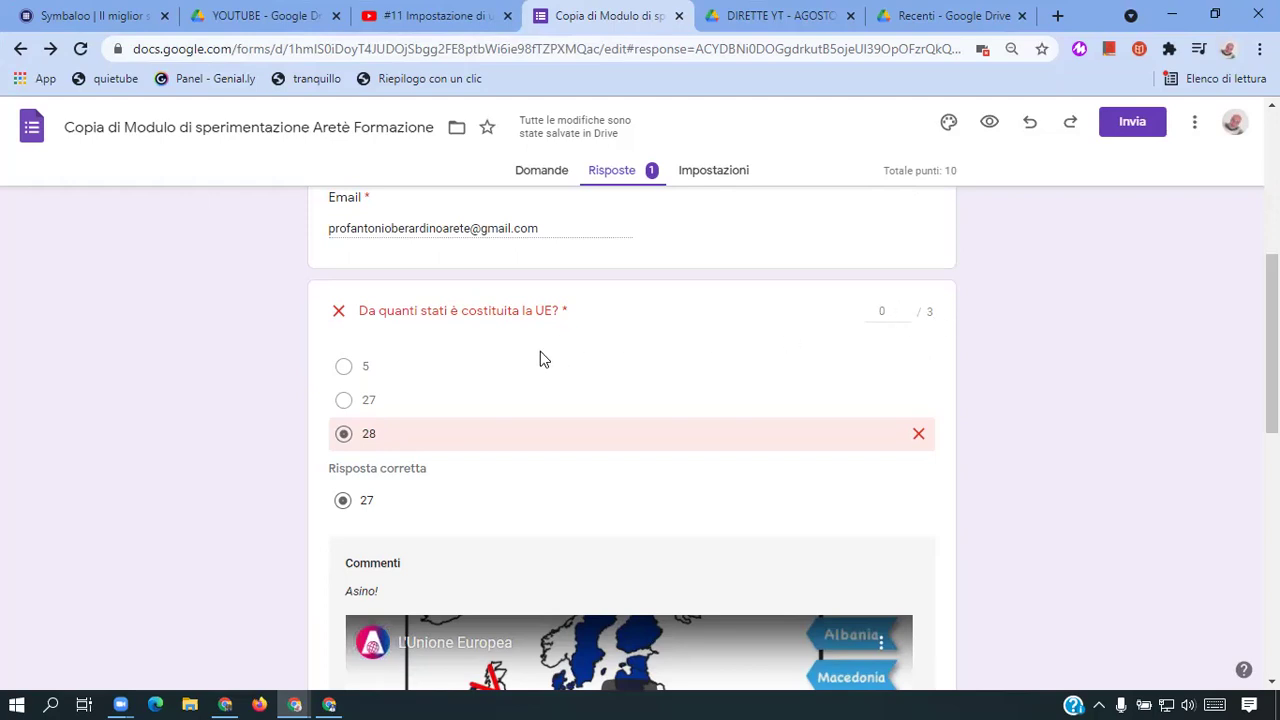
scroll(530, 380, "down", 1)
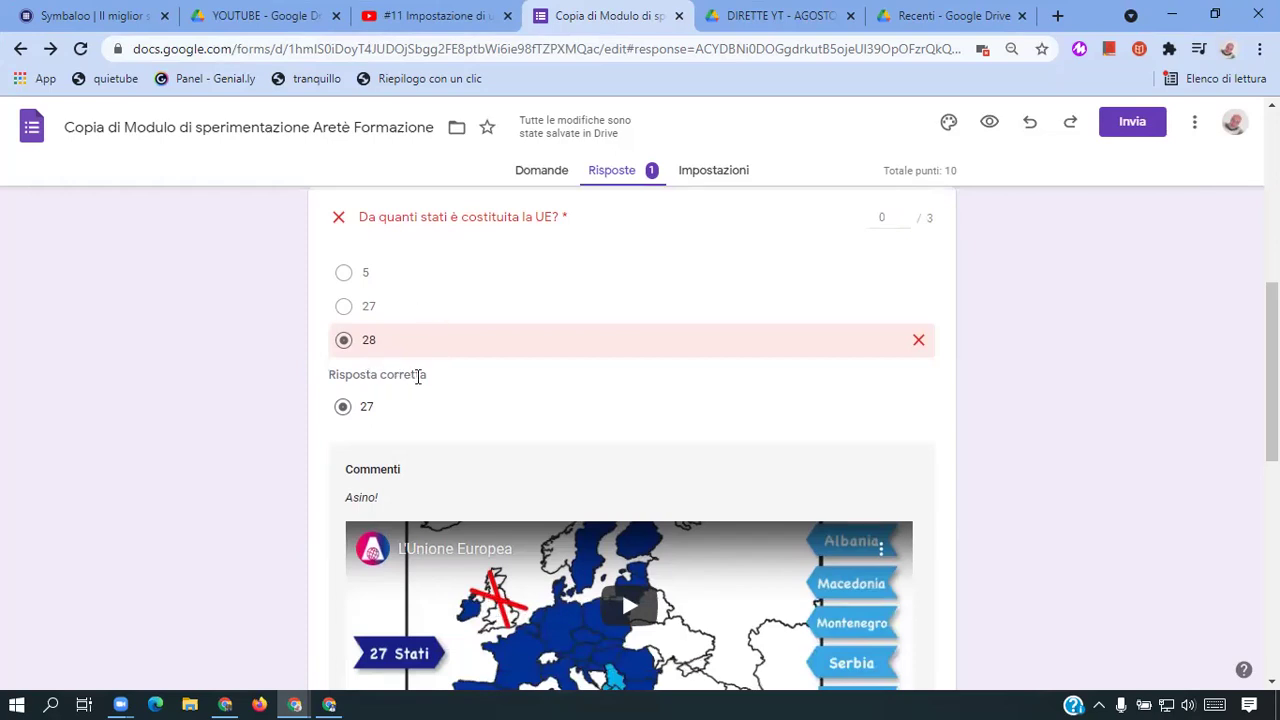
scroll(383, 415, "down", 1)
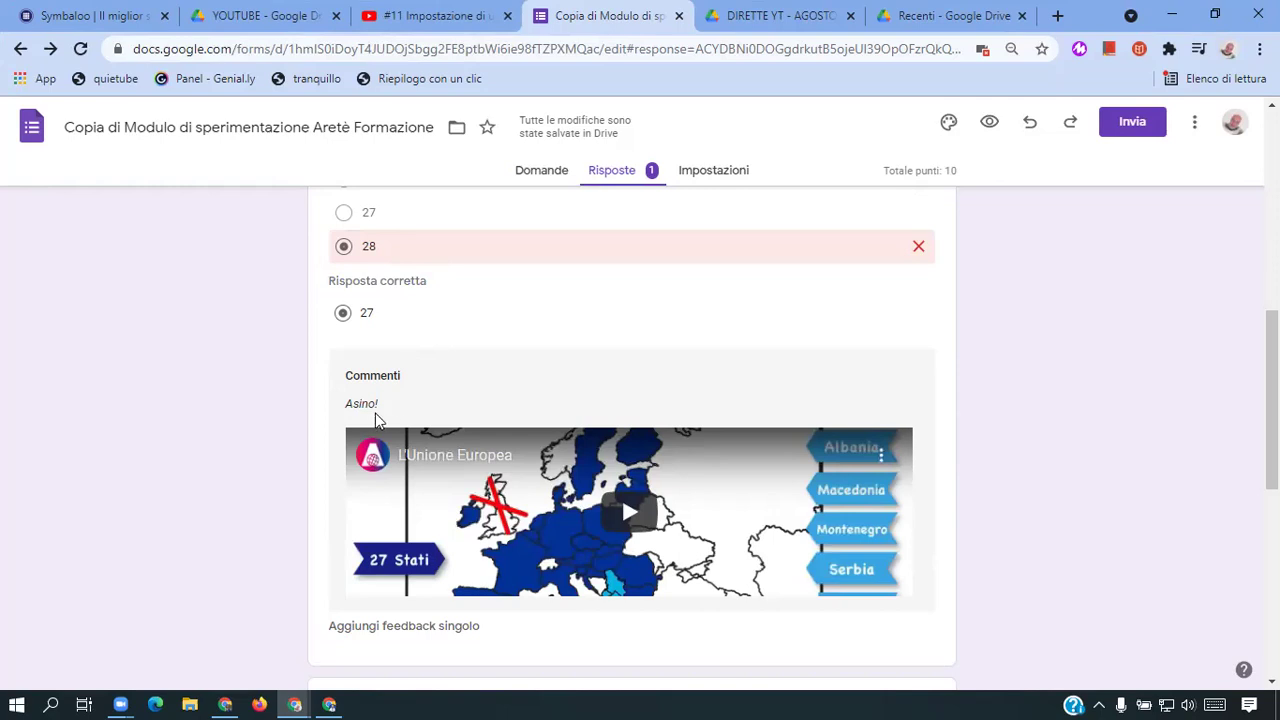
scroll(444, 410, "down", 2)
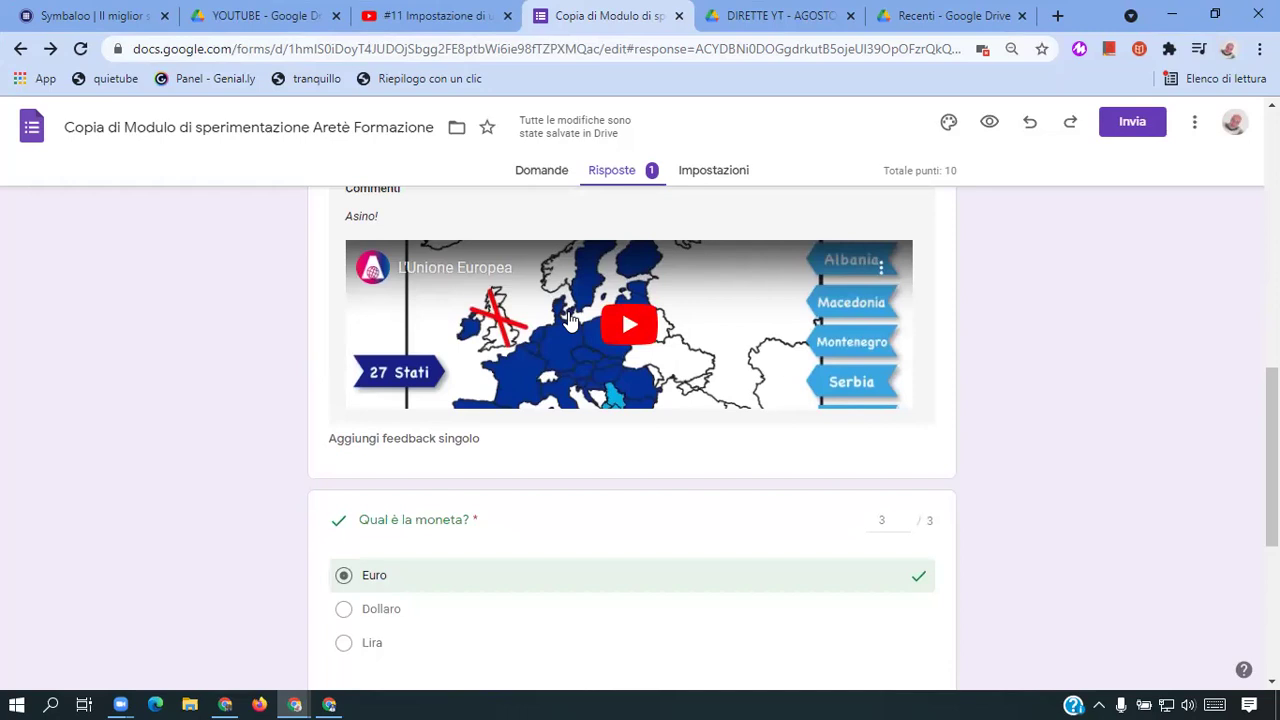
scroll(570, 320, "down", 2)
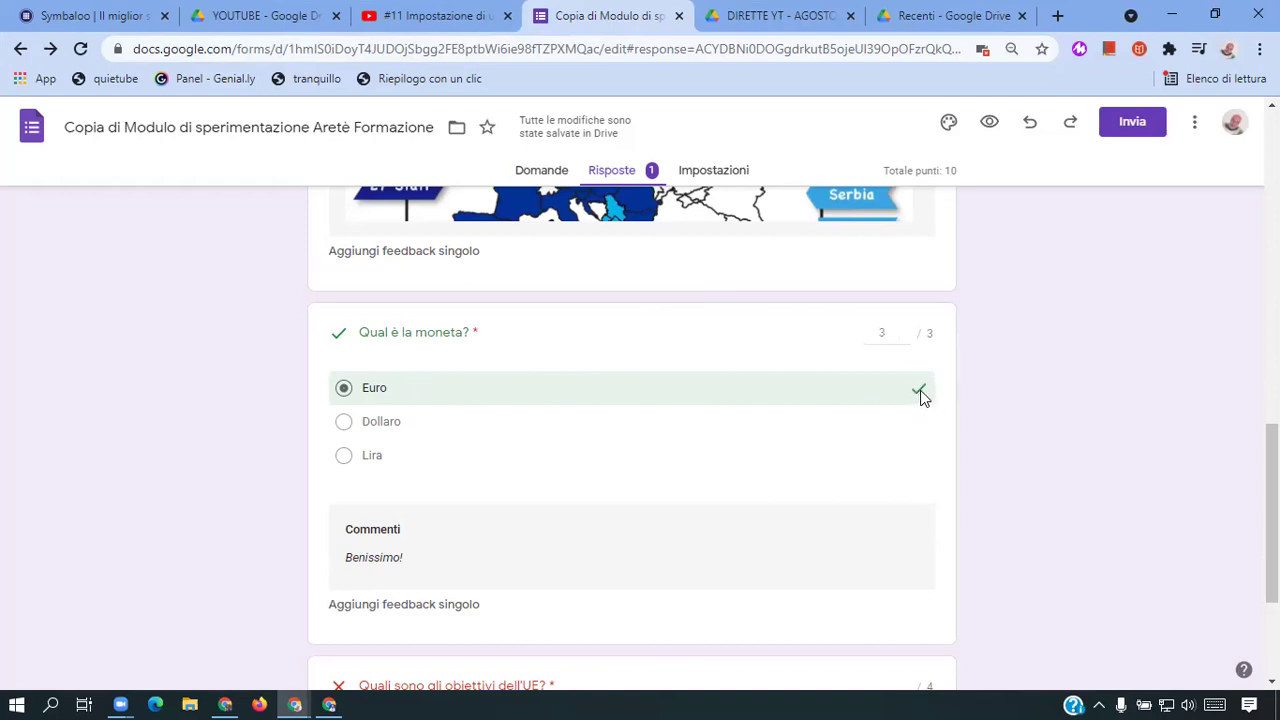
scroll(817, 397, "up", 4)
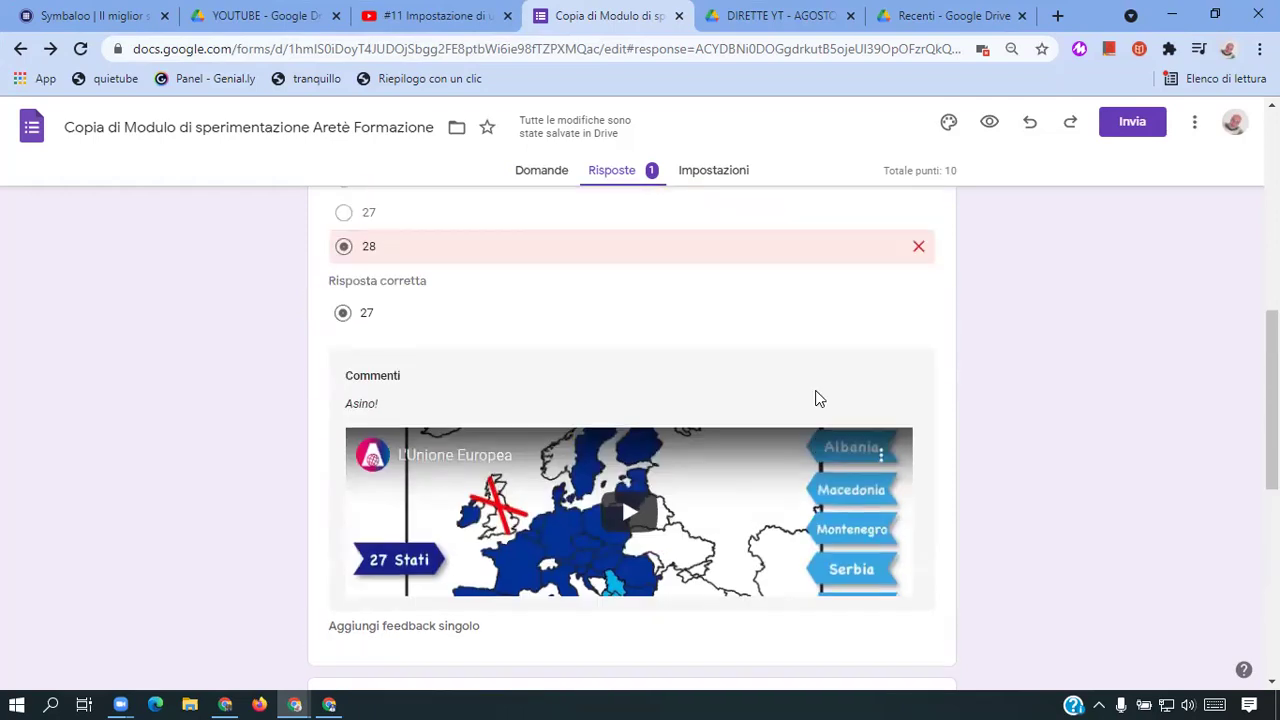
scroll(817, 397, "up", 3)
scroll(920, 534, "down", 3)
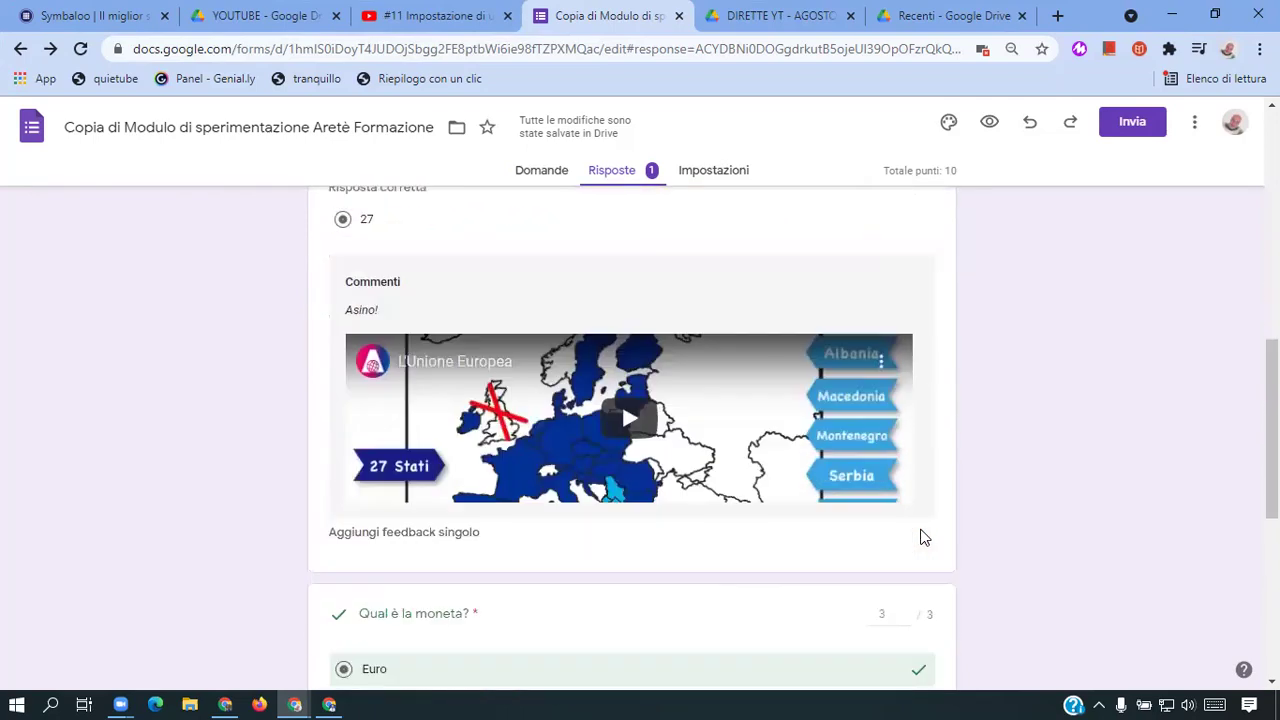
scroll(920, 534, "down", 5)
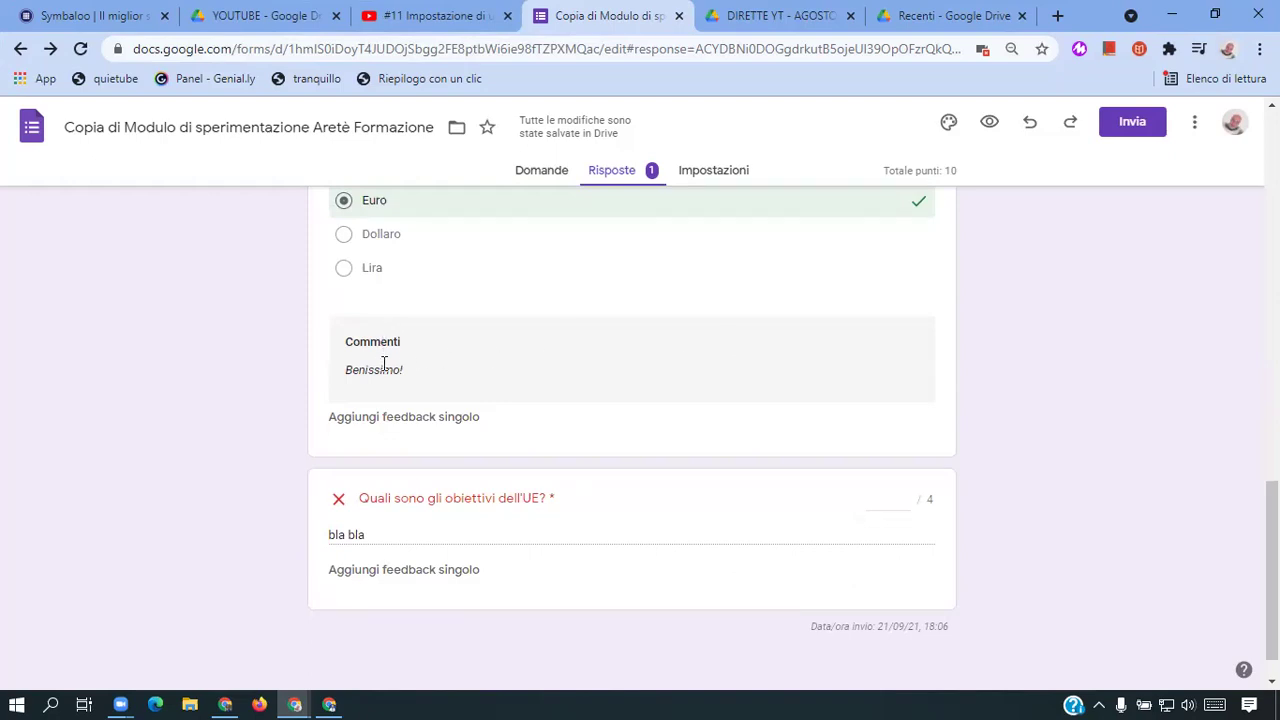
scroll(443, 371, "up", 1)
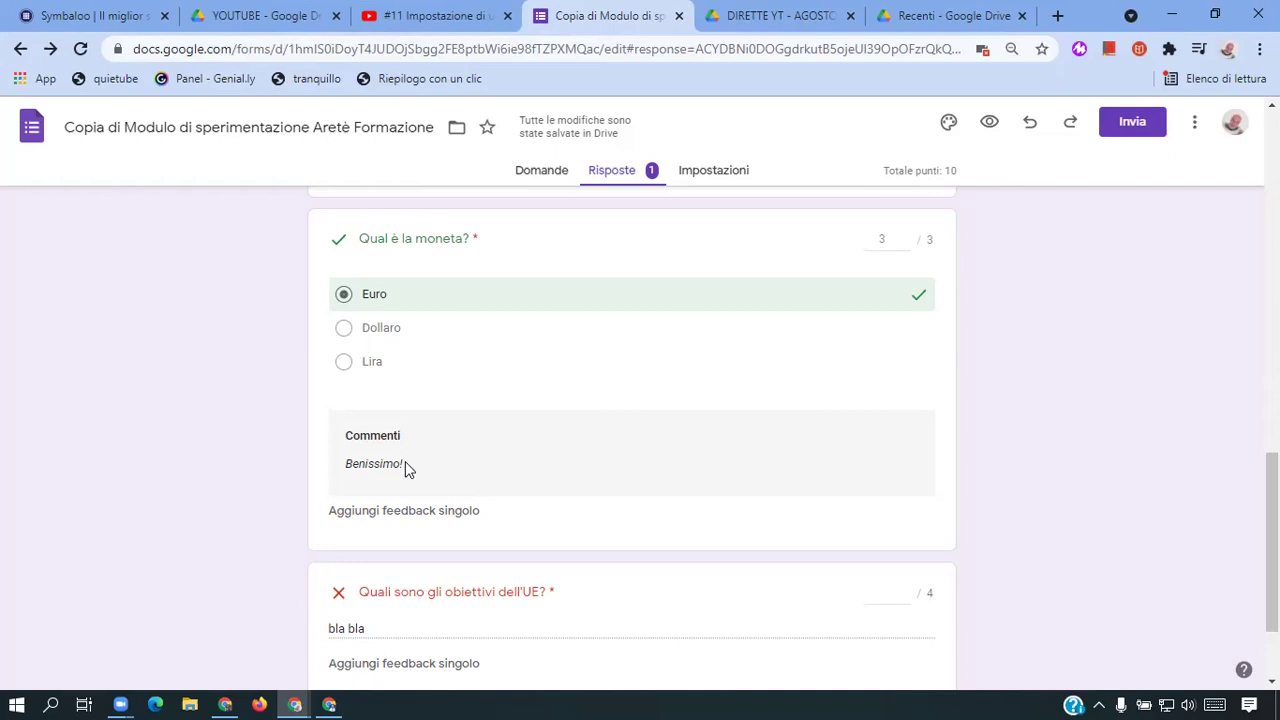
Extend the Euro answer's feedback to 'Benissimo! Si vede che stai studiando di più!' and save it.
left_click(454, 512)
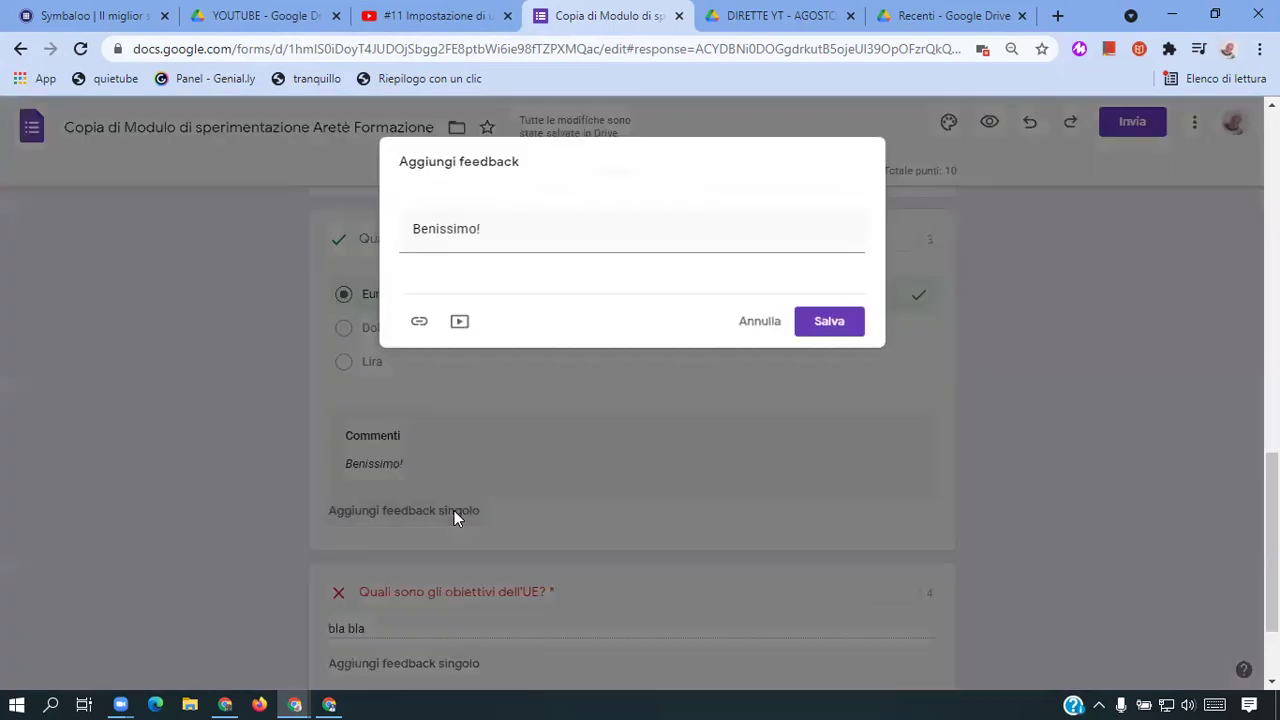
left_click(522, 234)
type("Si vede che stai studiando di pi")
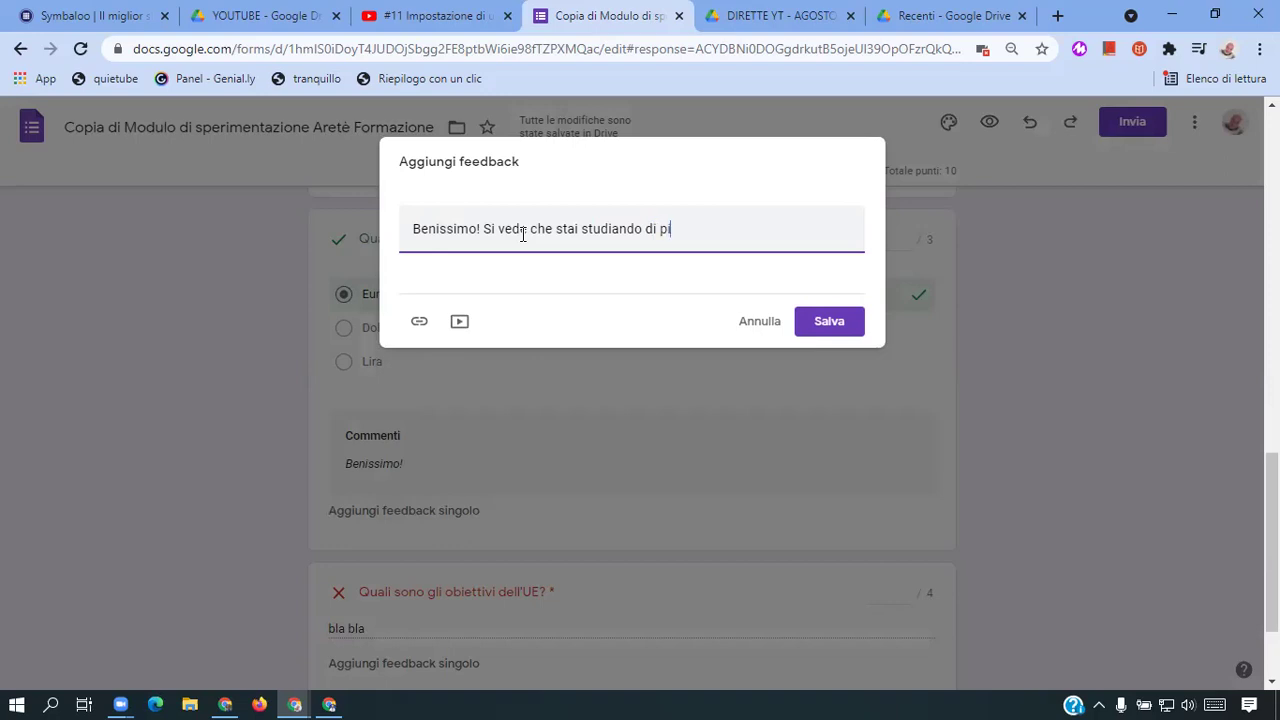
type("ù!")
left_click(823, 328)
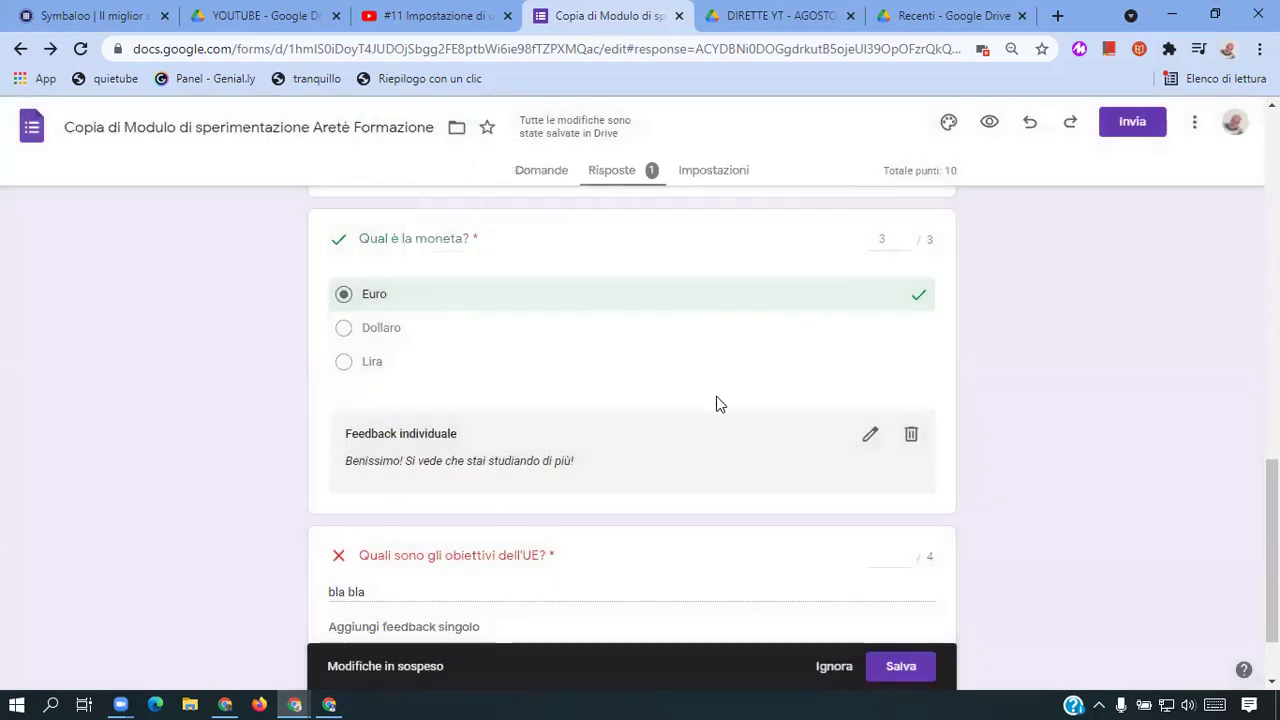
left_click(910, 667)
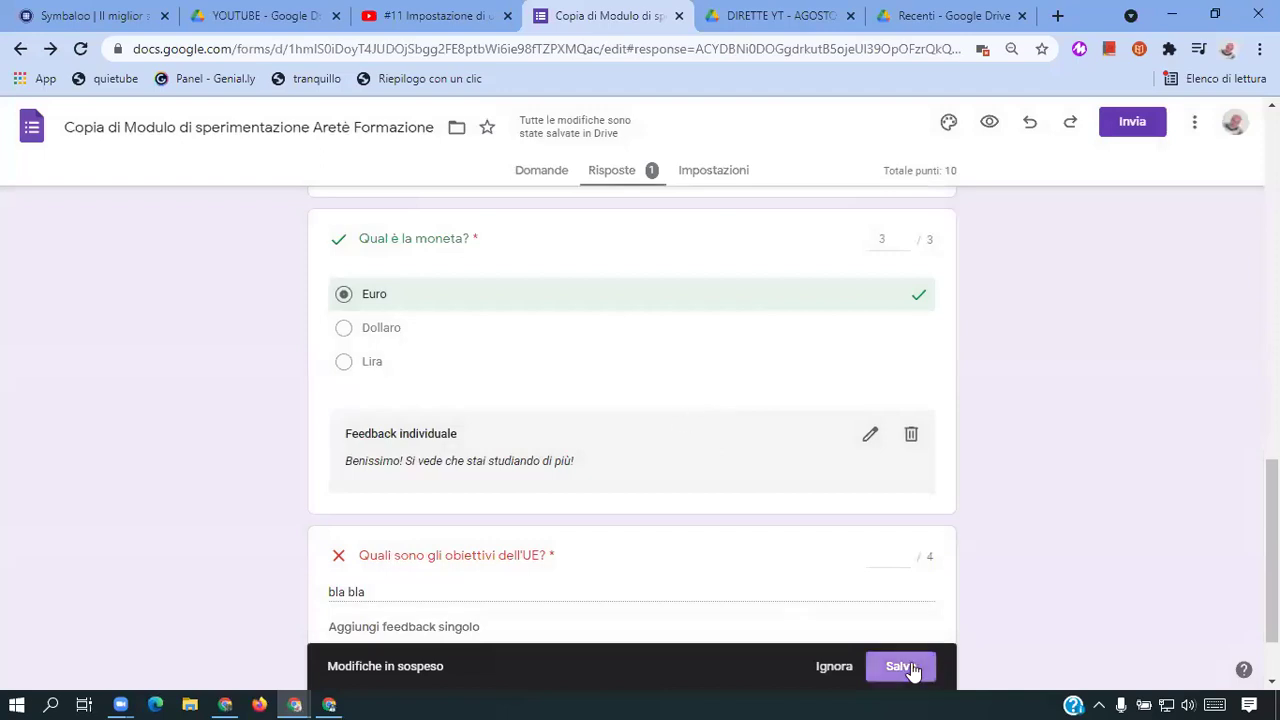
scroll(670, 463, "down", 4)
scroll(670, 463, "down", 2)
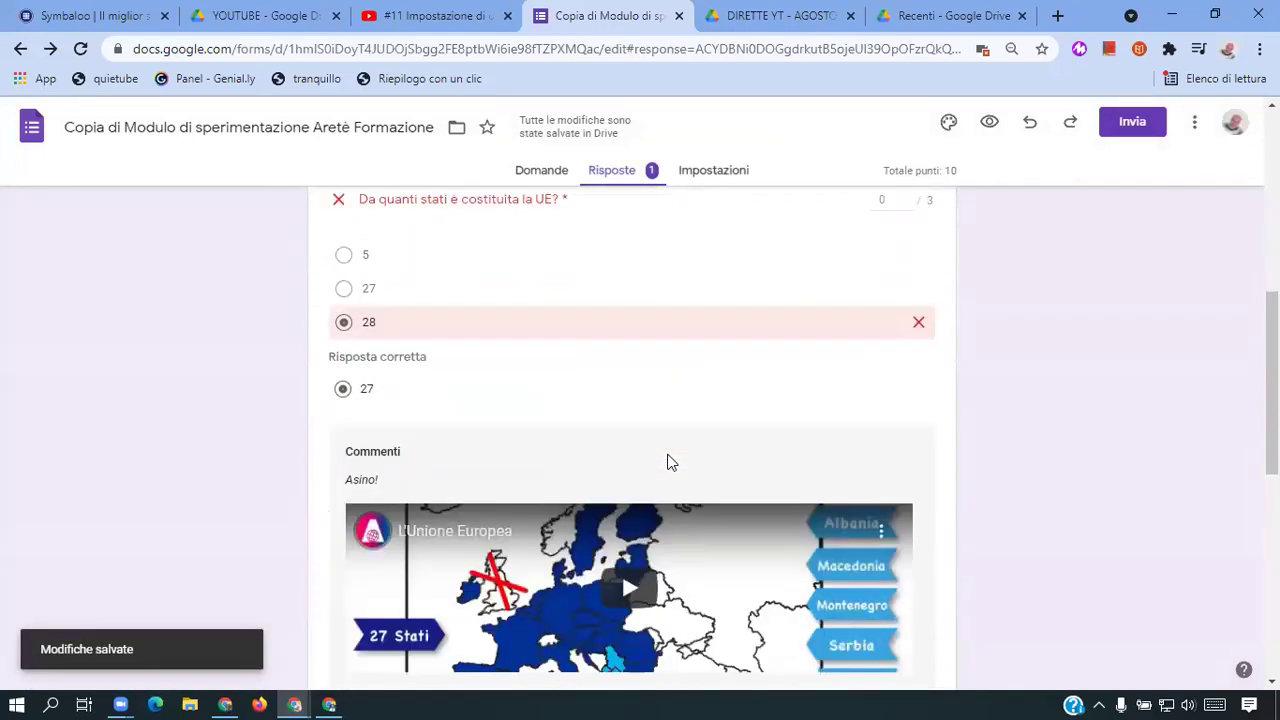
scroll(670, 463, "down", 3)
scroll(670, 463, "down", 3)
scroll(670, 463, "up", 1)
scroll(670, 463, "up", 1)
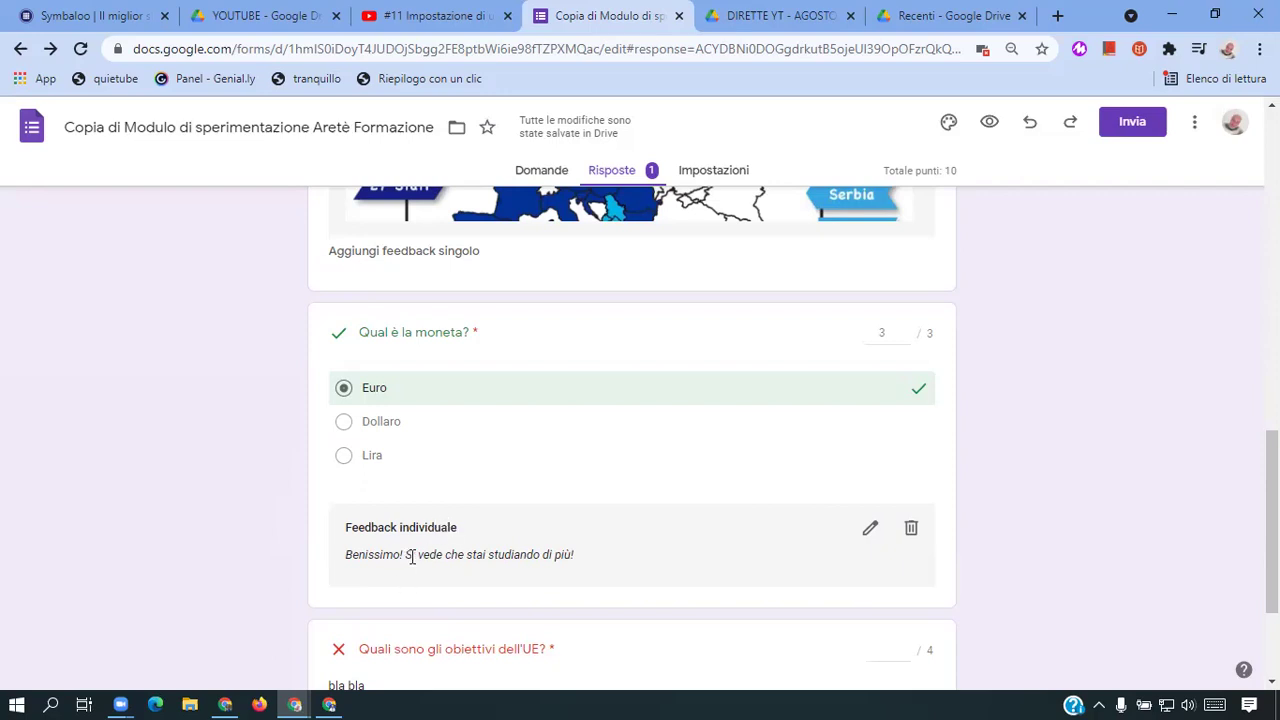
left_click_drag(406, 559, 590, 565)
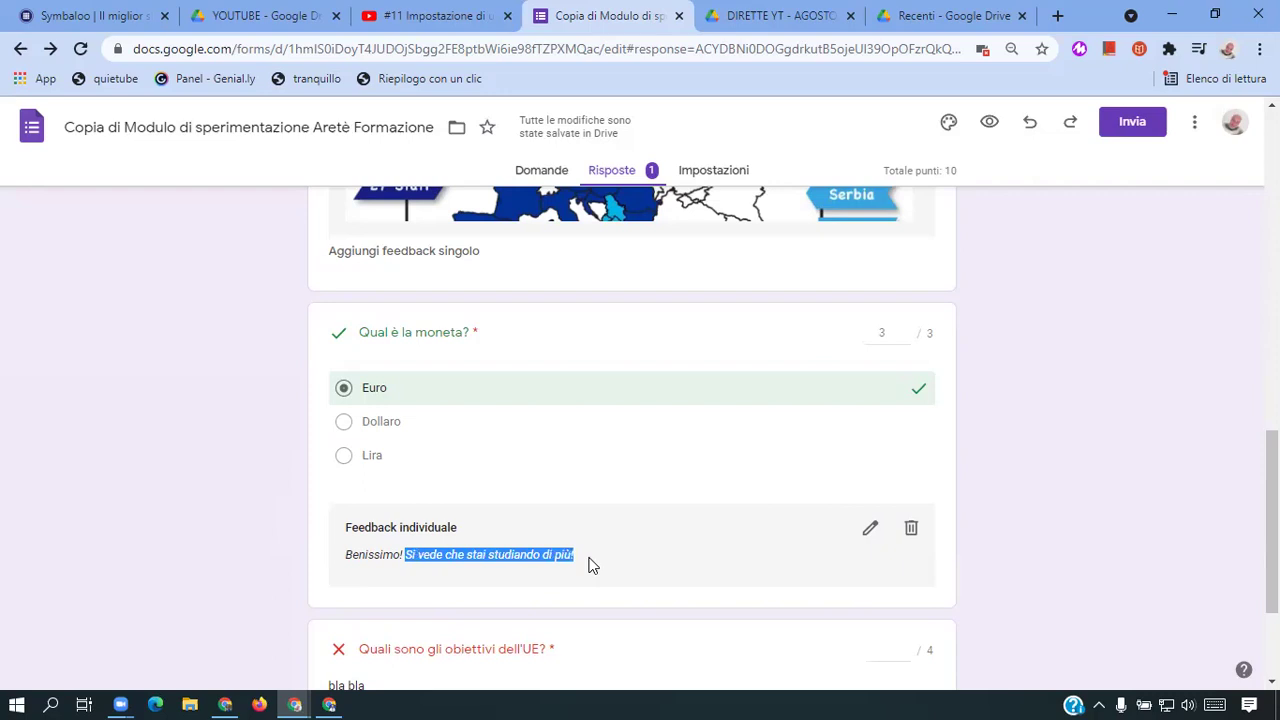
scroll(590, 565, "down", 2)
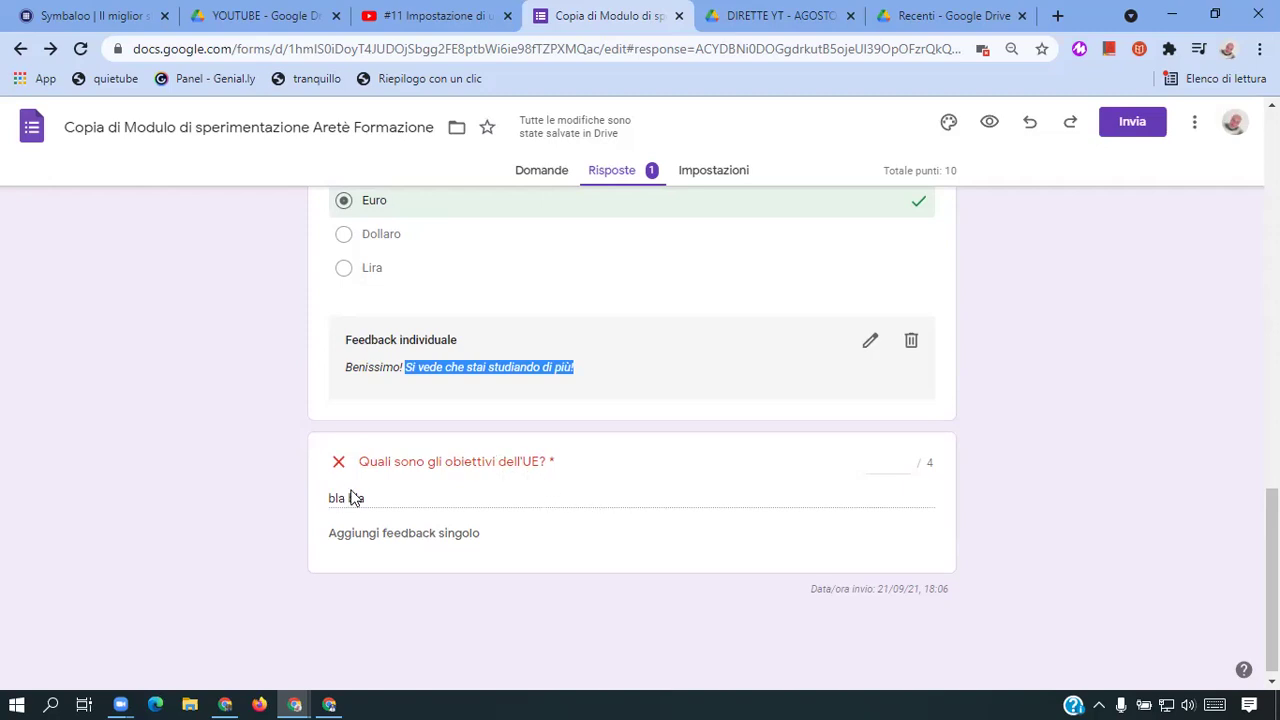
left_click_drag(370, 500, 326, 500)
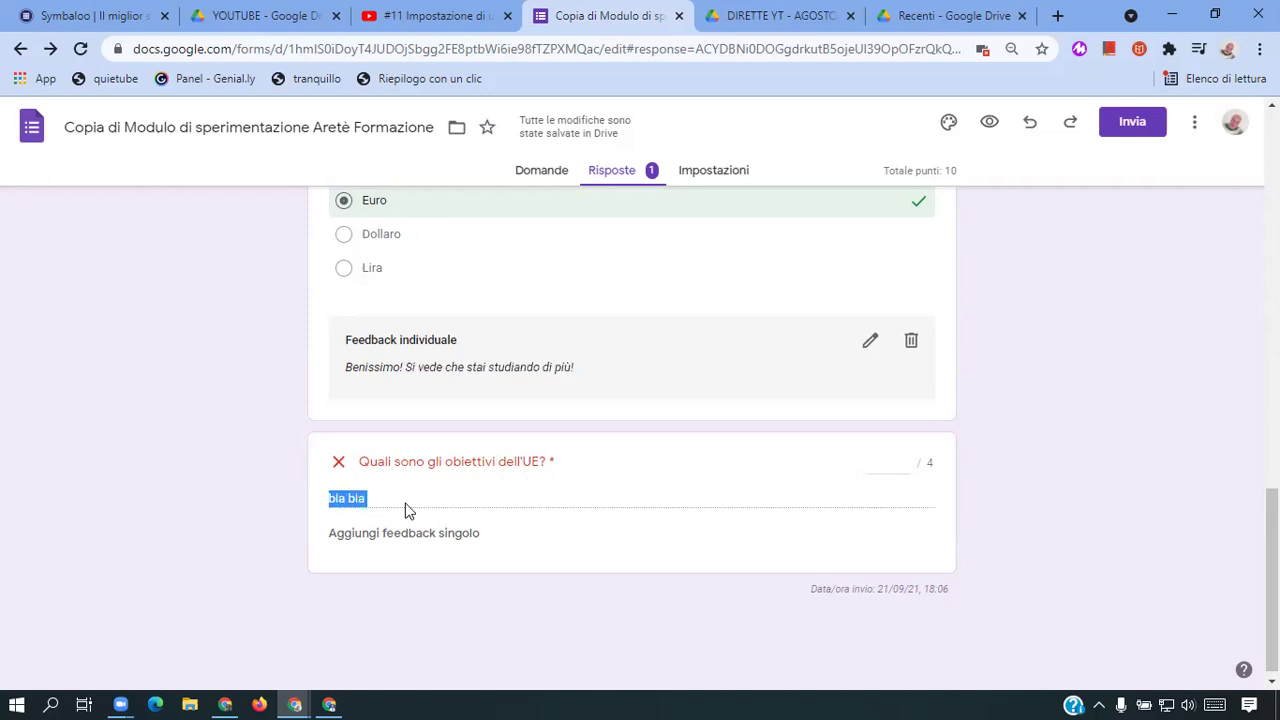
left_click(384, 504)
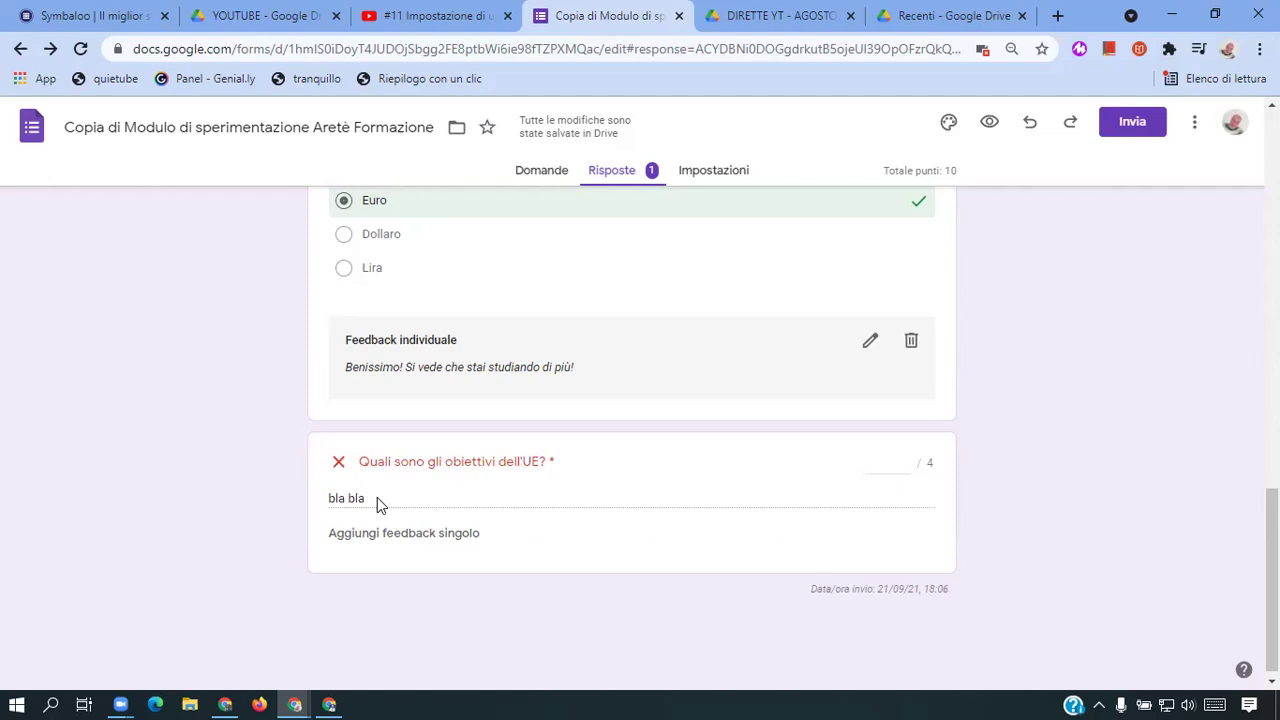
left_click_drag(377, 505, 309, 503)
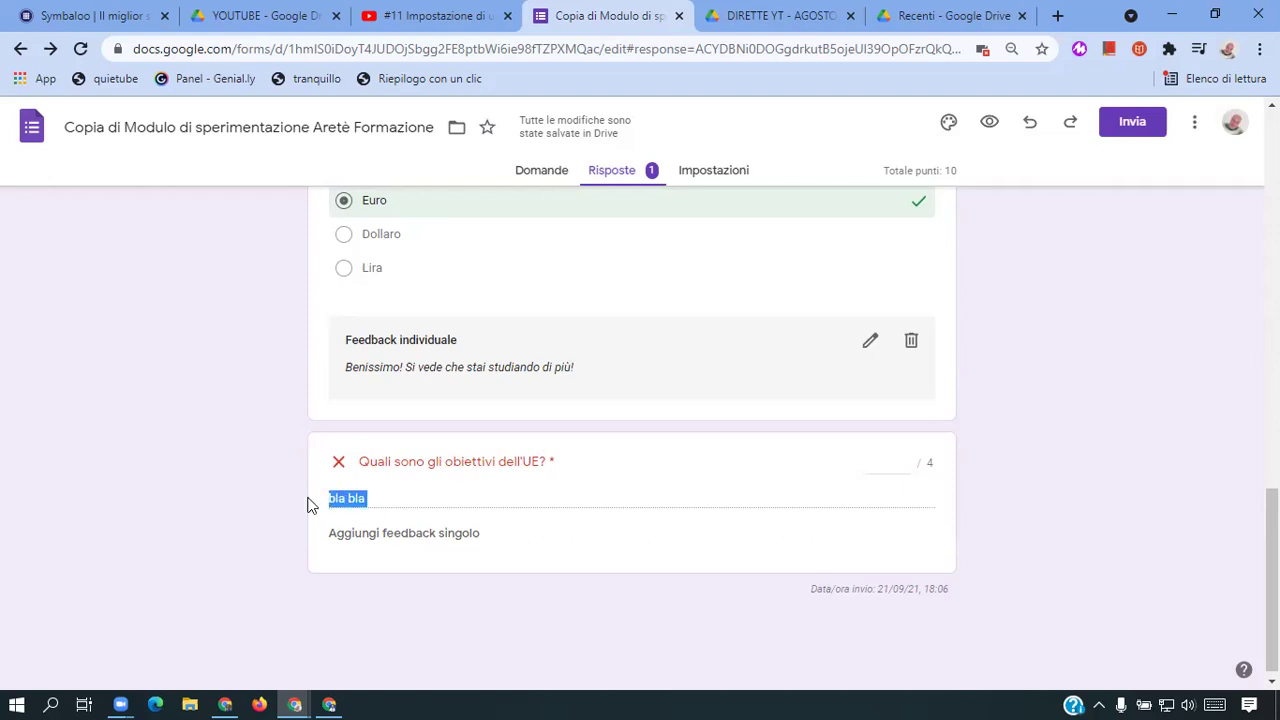
left_click(389, 505)
Give the 'bla bla' objectives answer the feedback 'Sei stato molto sintetico! Però potrebbe andare!'.
left_click(415, 536)
left_click(573, 230)
type("Sei stato molto sintetico! ")
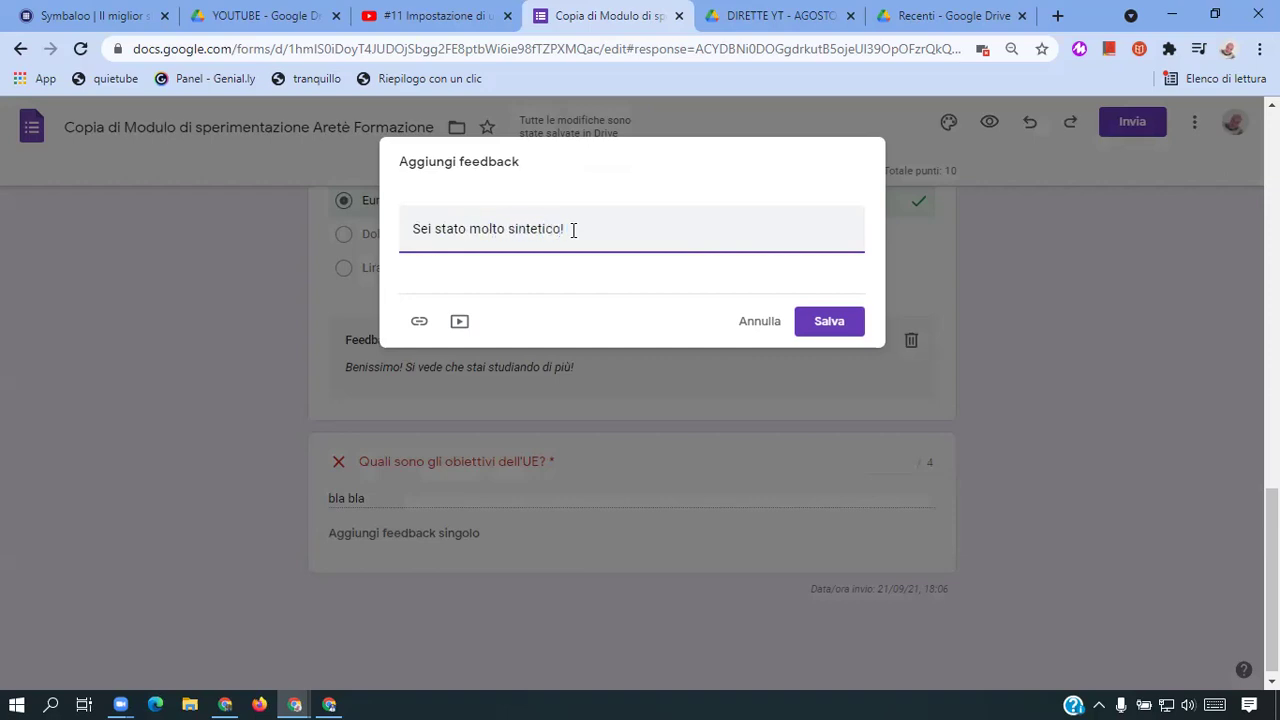
type("Però ")
type("potrebbe andare")
type("!")
left_click(828, 322)
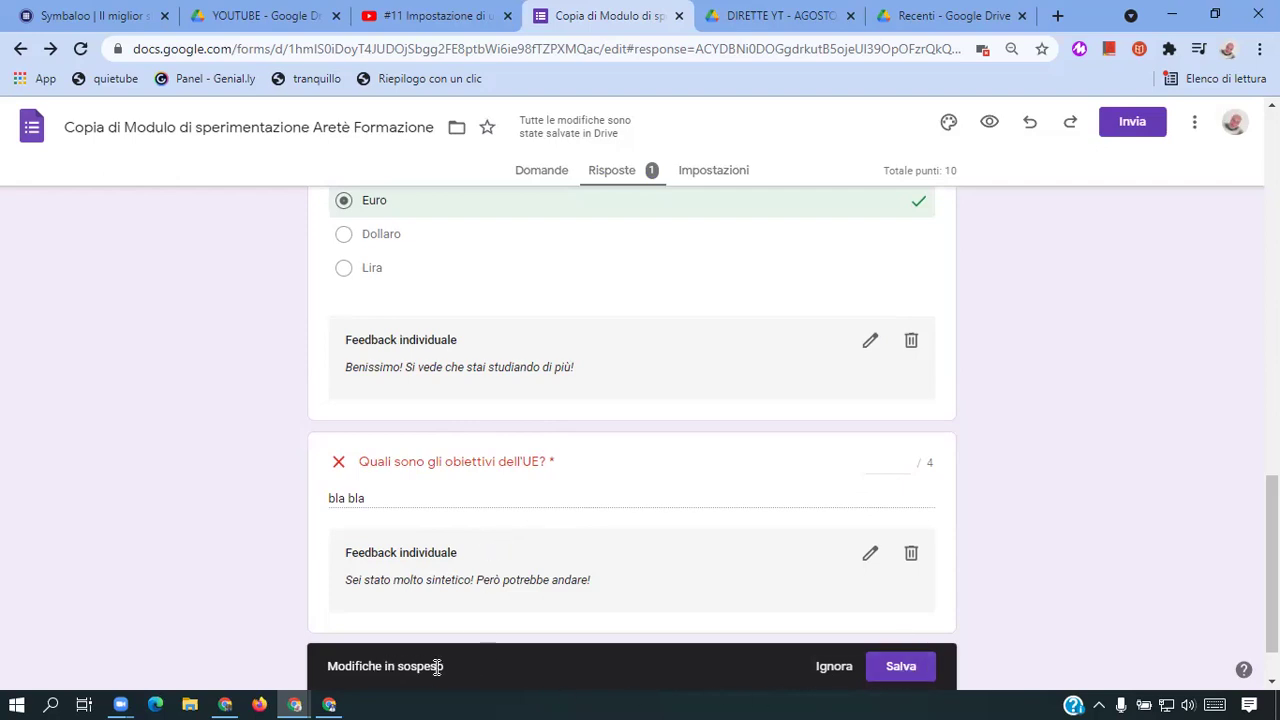
Save the pending feedback edits and scroll down to review the objectives answer's comment.
left_click(905, 674)
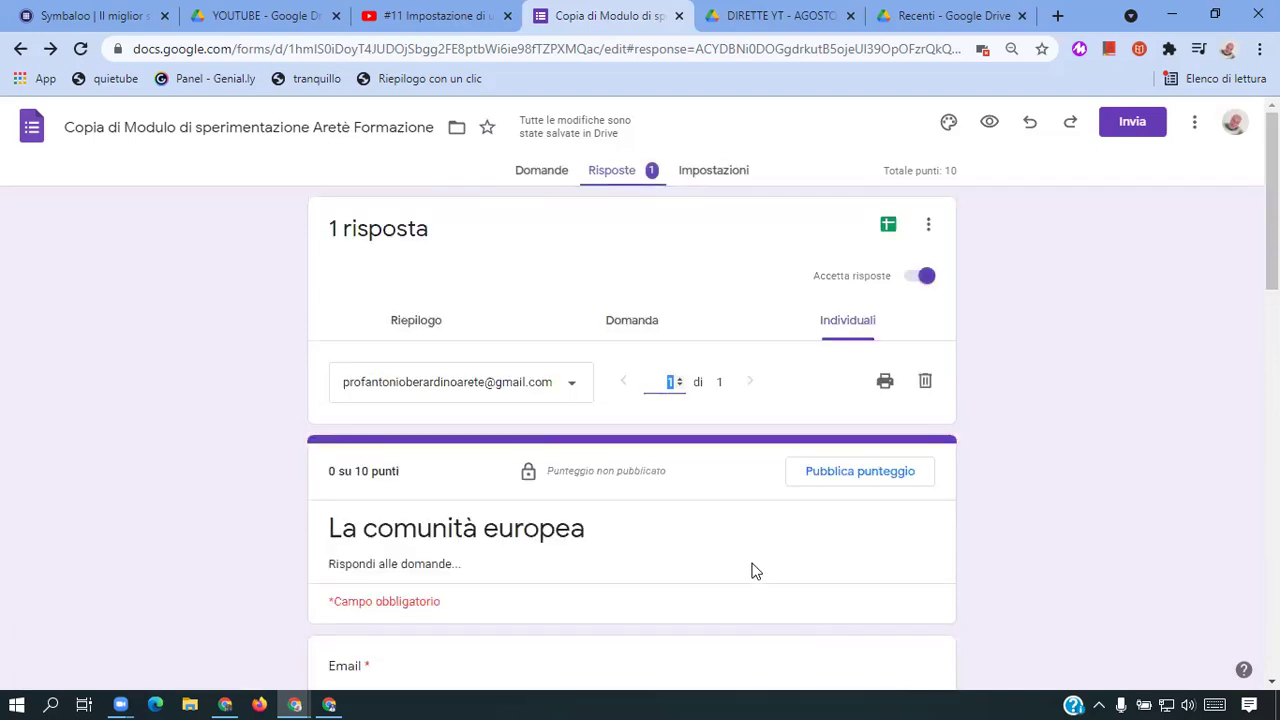
scroll(757, 557, "down", 2)
scroll(757, 557, "down", 2)
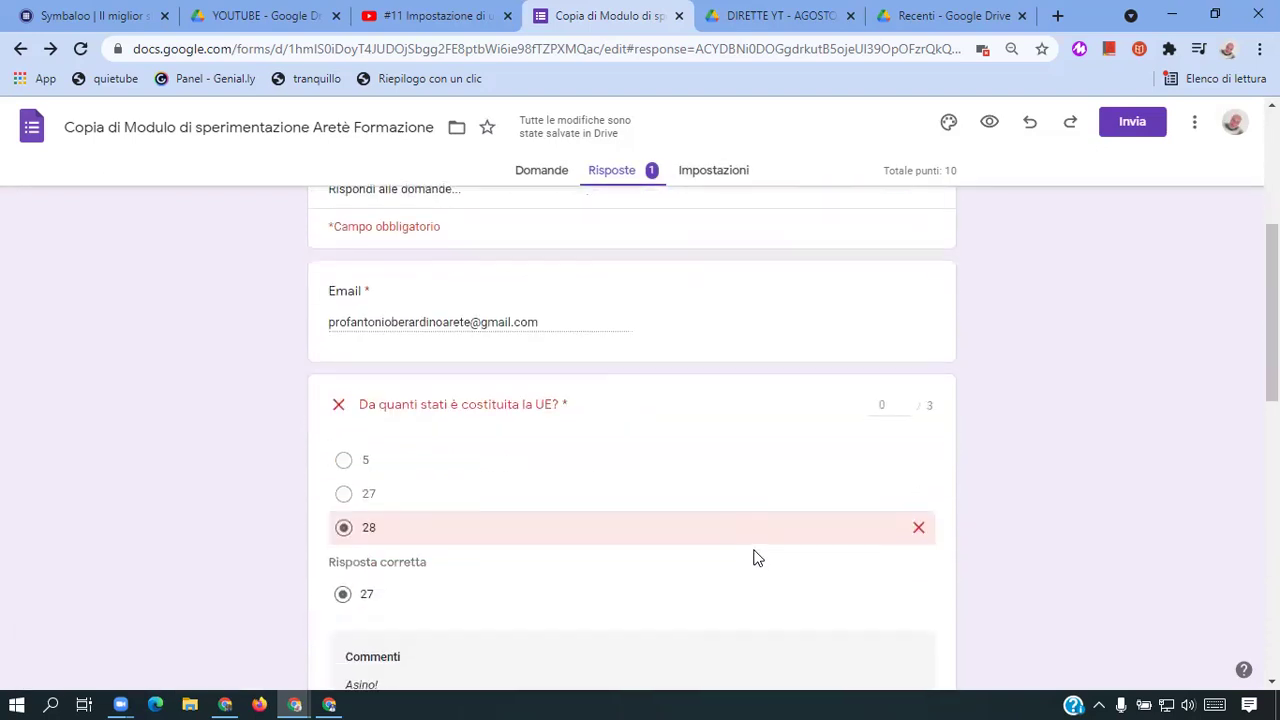
scroll(757, 557, "down", 3)
scroll(757, 557, "down", 2)
scroll(757, 557, "down", 2)
scroll(757, 557, "down", 2)
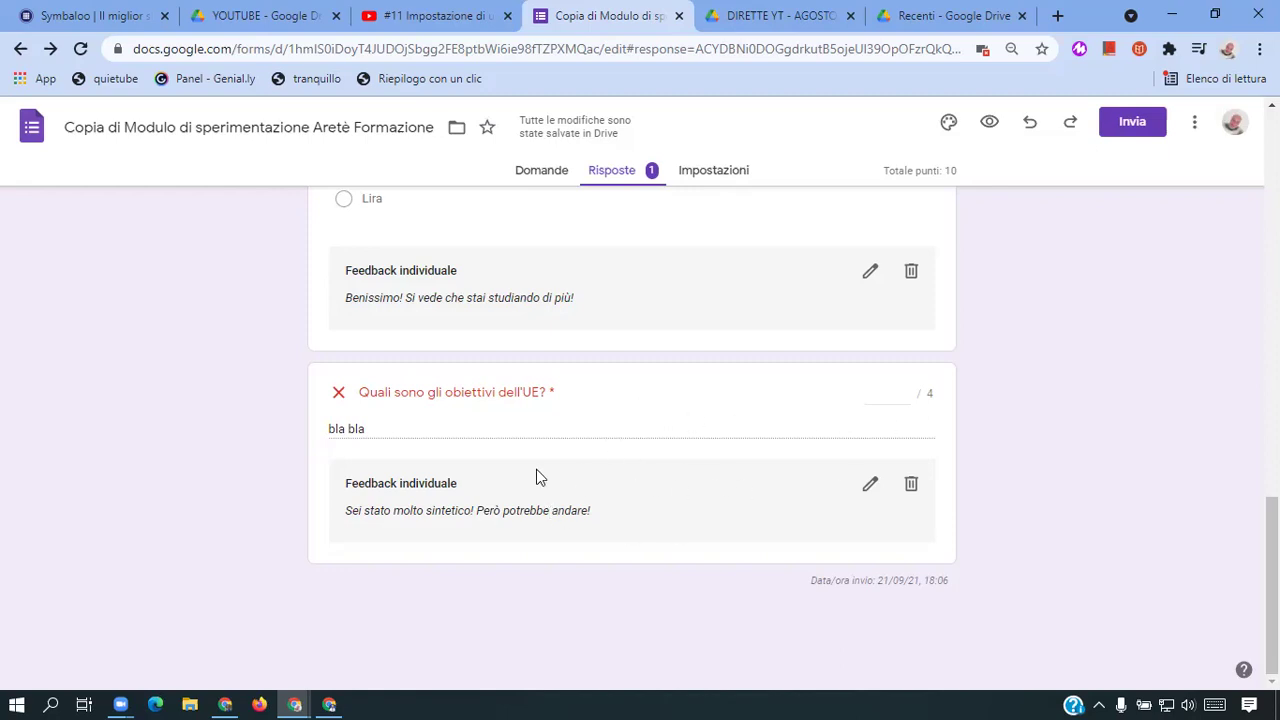
Reopen the objectives answer's feedback to check it, leaving the text unchanged.
left_click(870, 484)
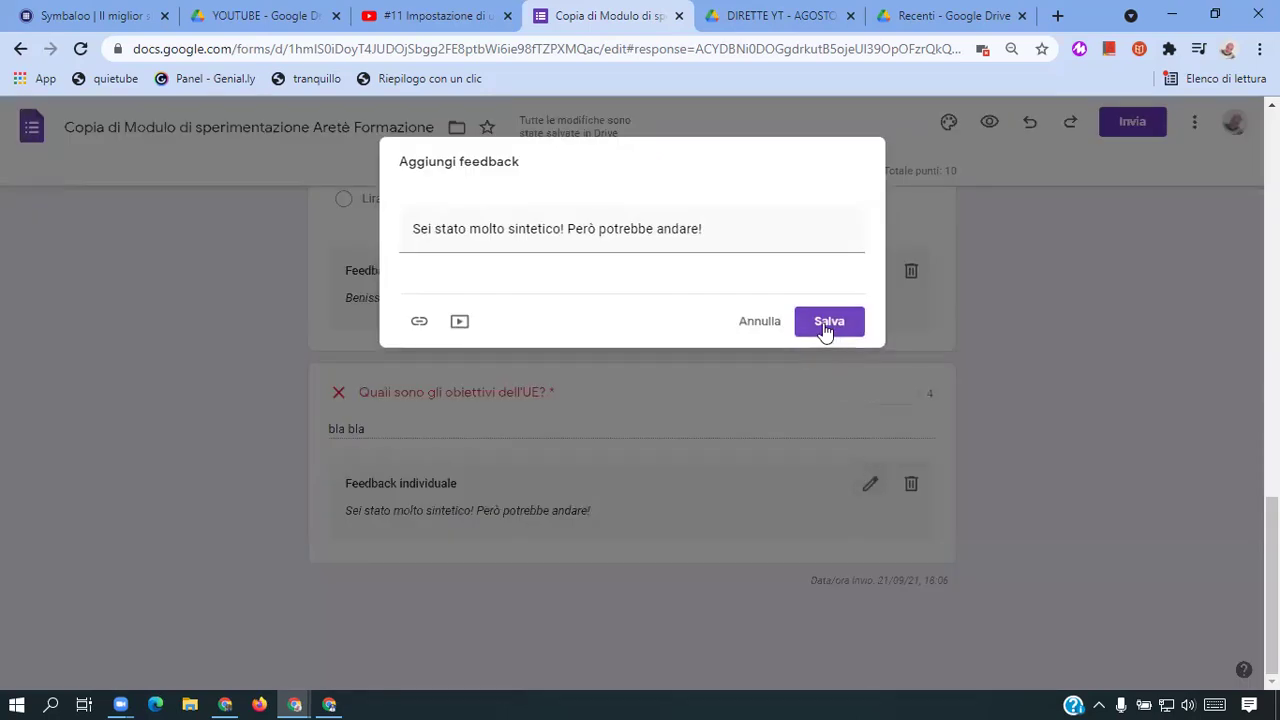
left_click(719, 227)
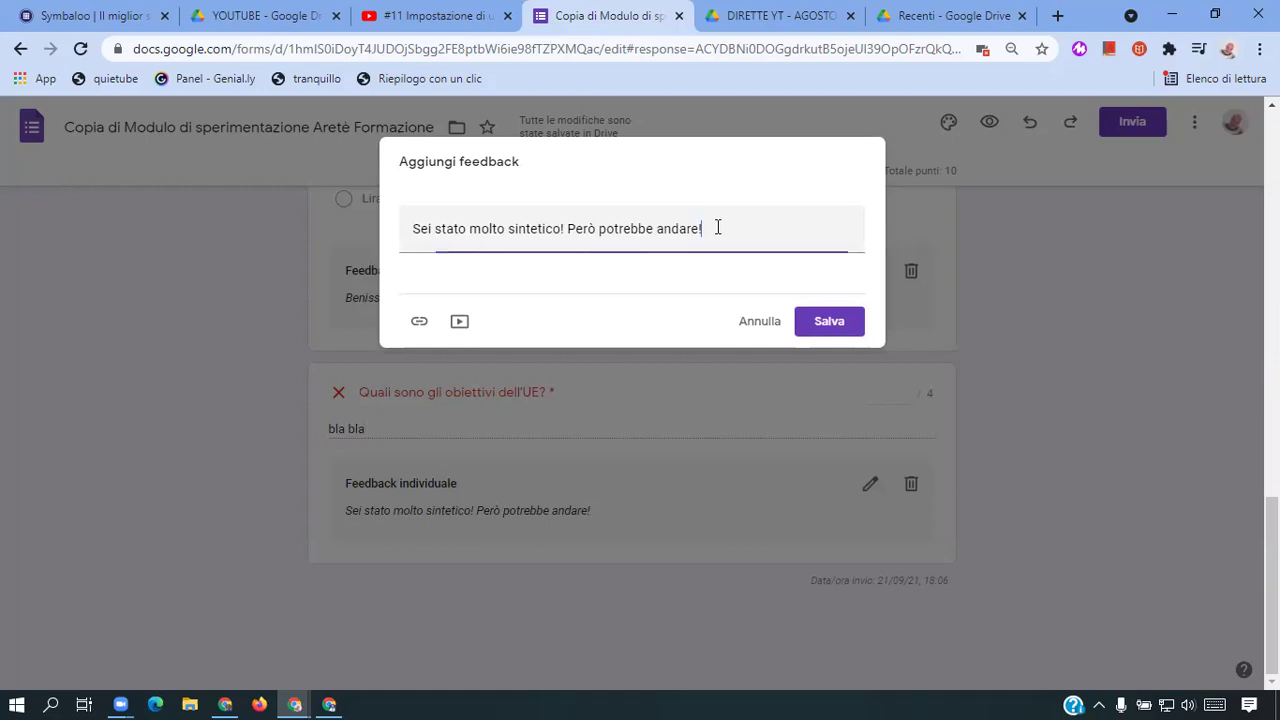
left_click(828, 326)
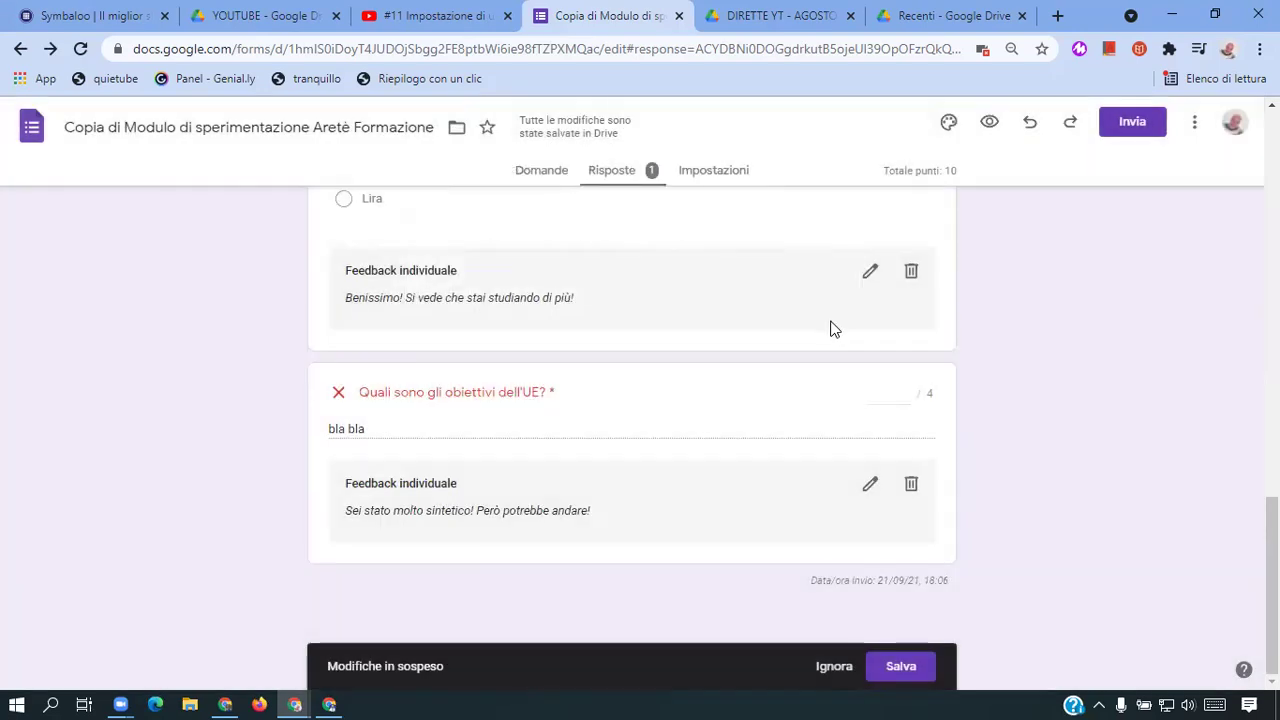
Score the 'bla bla' objectives answer 2 out of 4 points and save the changes.
left_click(903, 396)
left_click(905, 397)
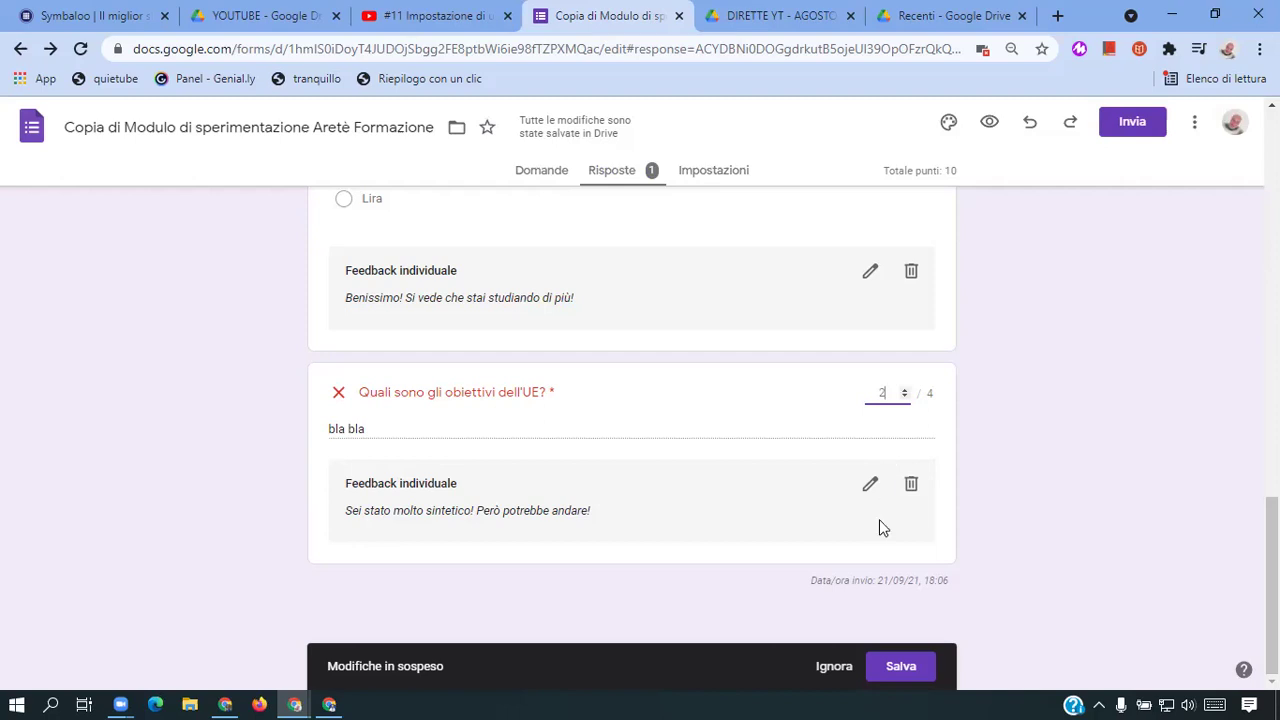
left_click(900, 666)
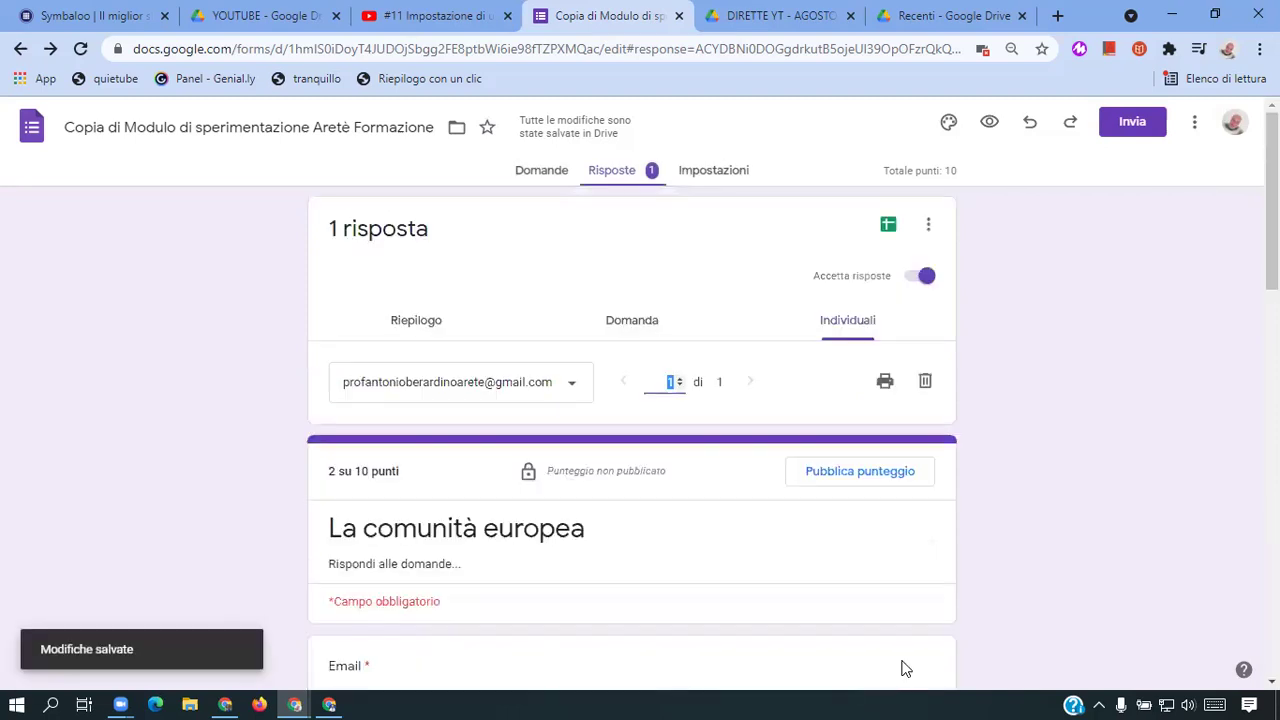
Switch to the YouTube #11 tutorial and scroll down to its description.
left_click(440, 15)
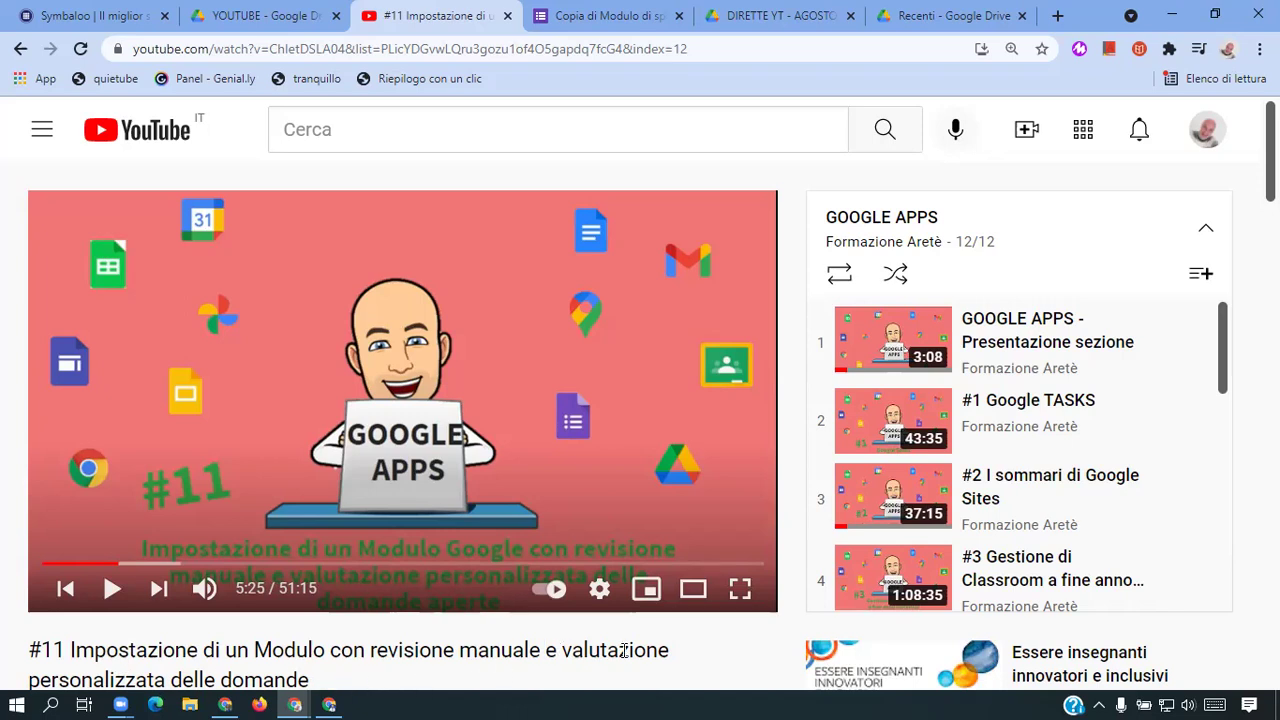
scroll(565, 650, "down", 2)
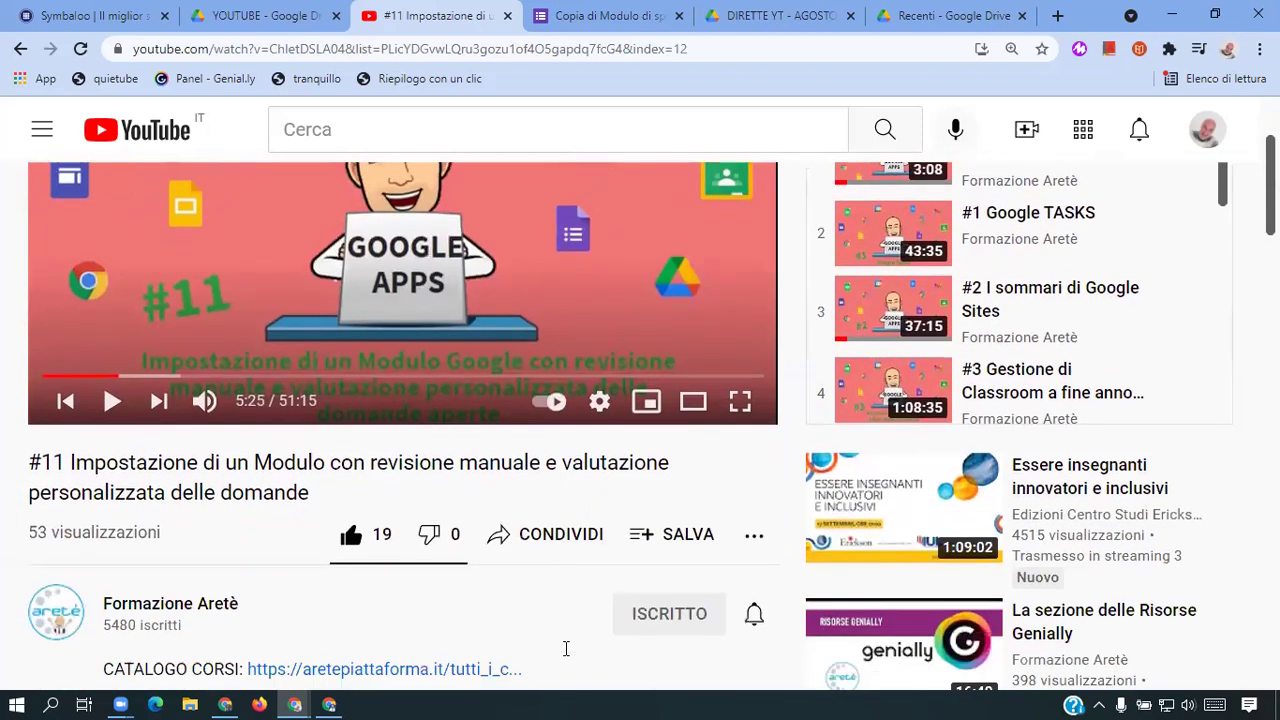
scroll(565, 650, "down", 2)
scroll(565, 650, "down", 2)
scroll(564, 655, "down", 1)
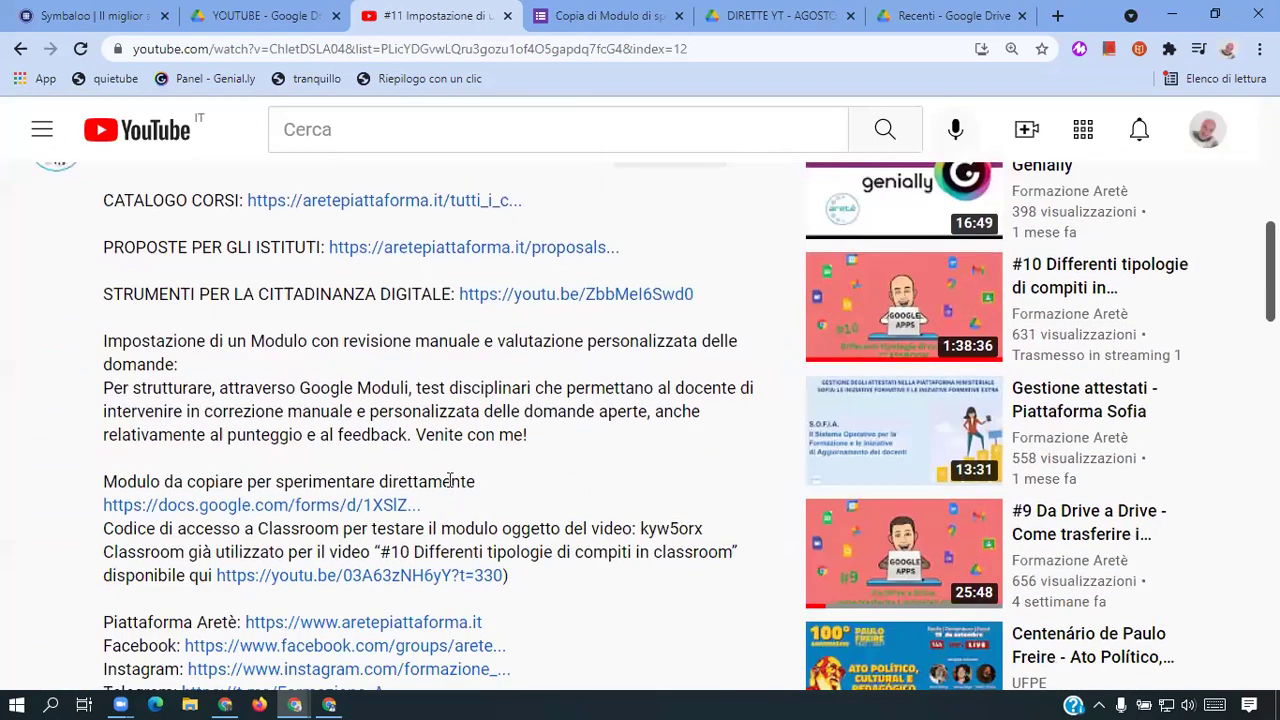
scroll(438, 430, "down", 2)
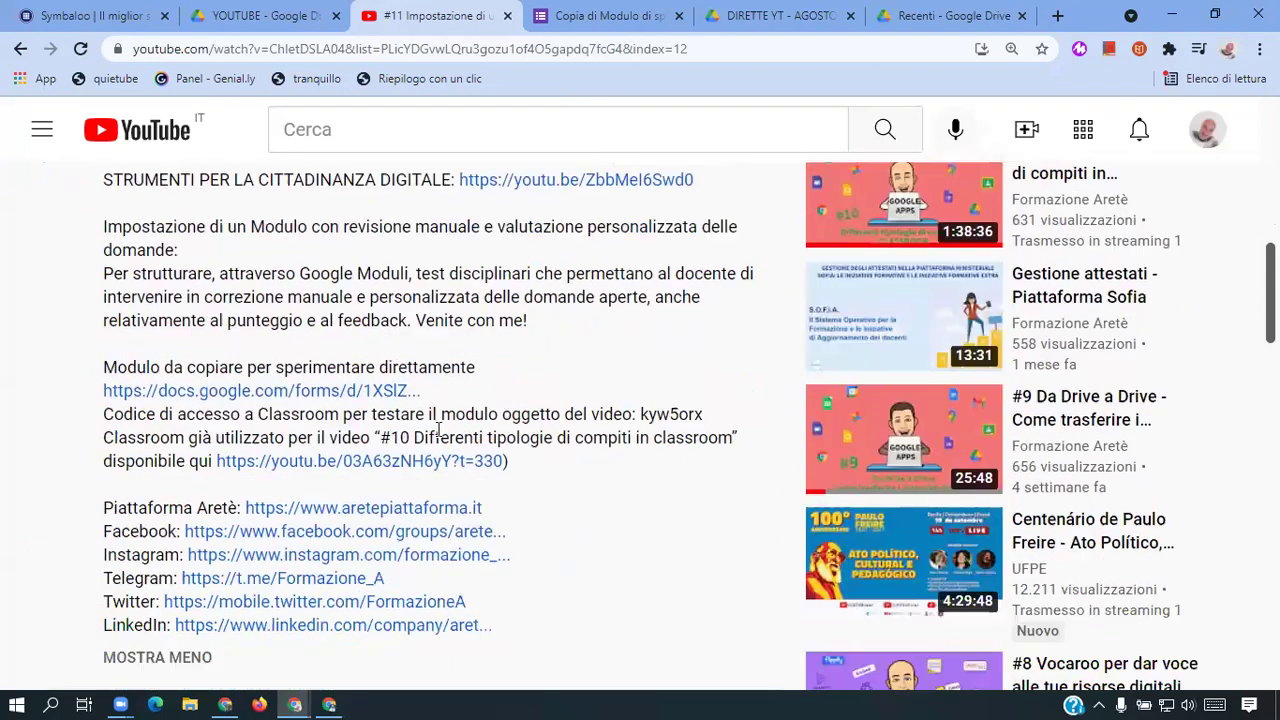
scroll(437, 434, "up", 2)
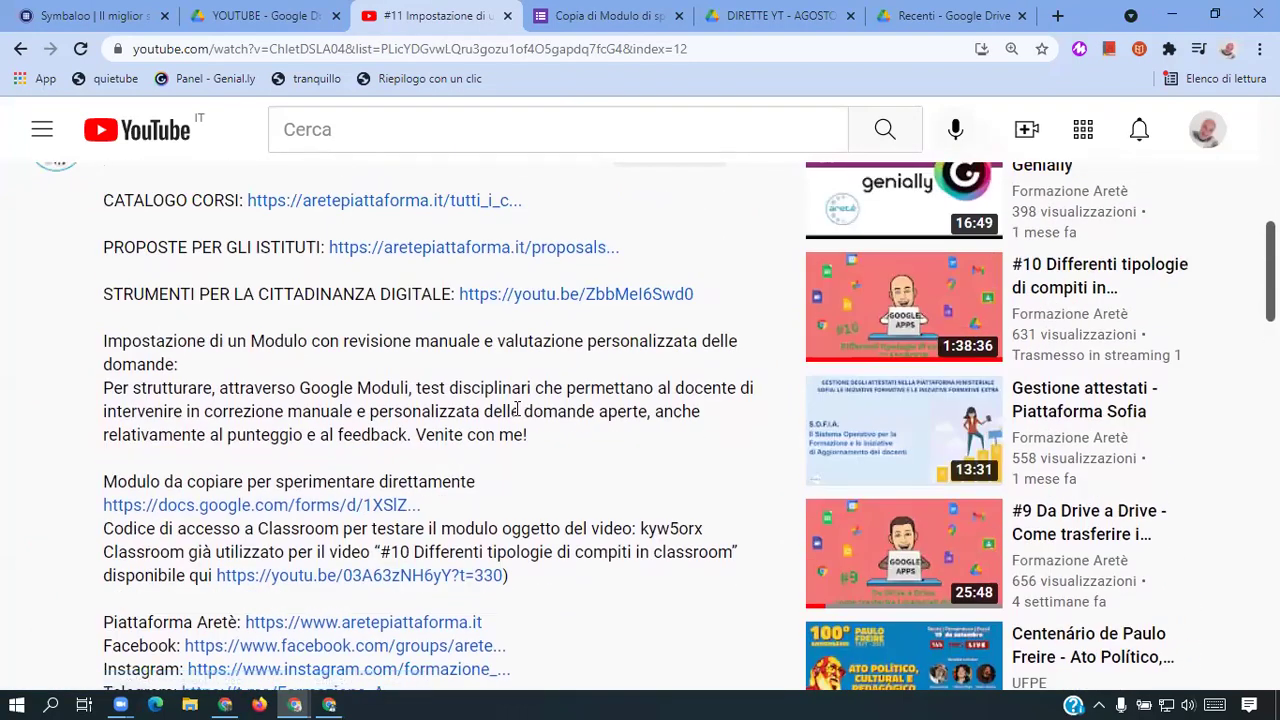
Highlight the description's phrases on Google Moduli tests, manual correction and punteggio.
left_click_drag(167, 390, 678, 390)
left_click(718, 390)
left_click_drag(212, 411, 637, 411)
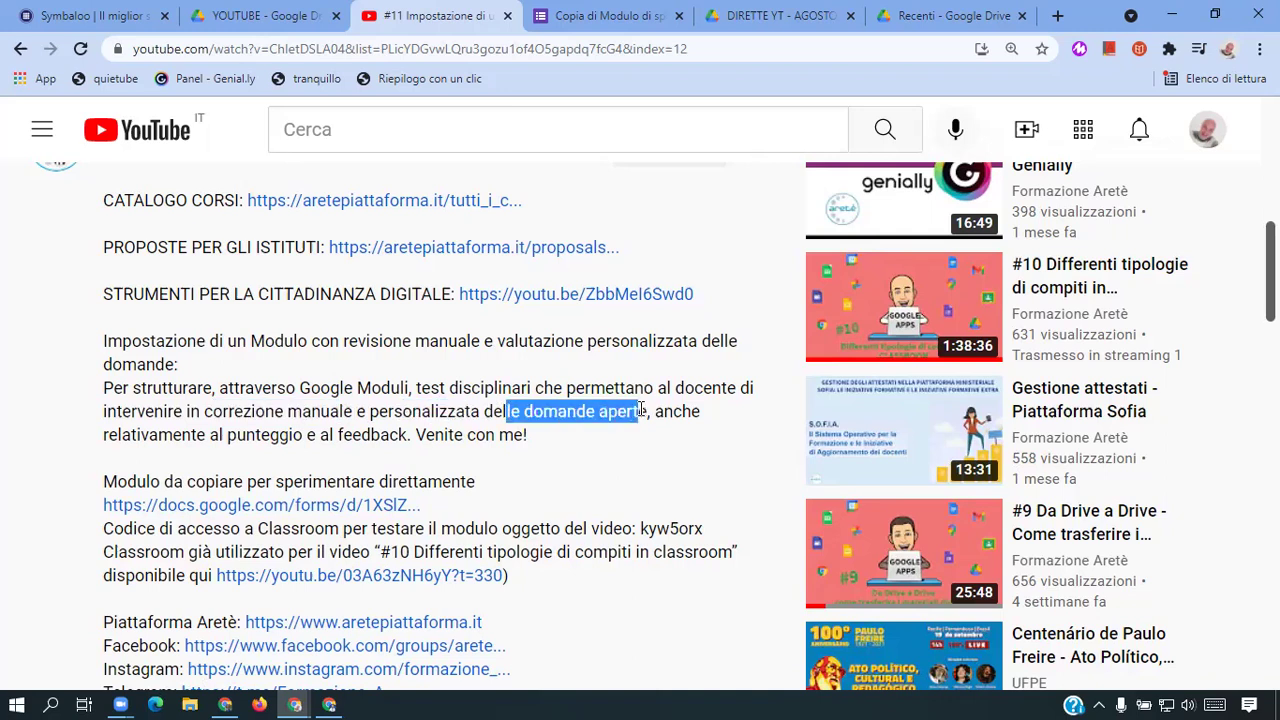
left_click(666, 410)
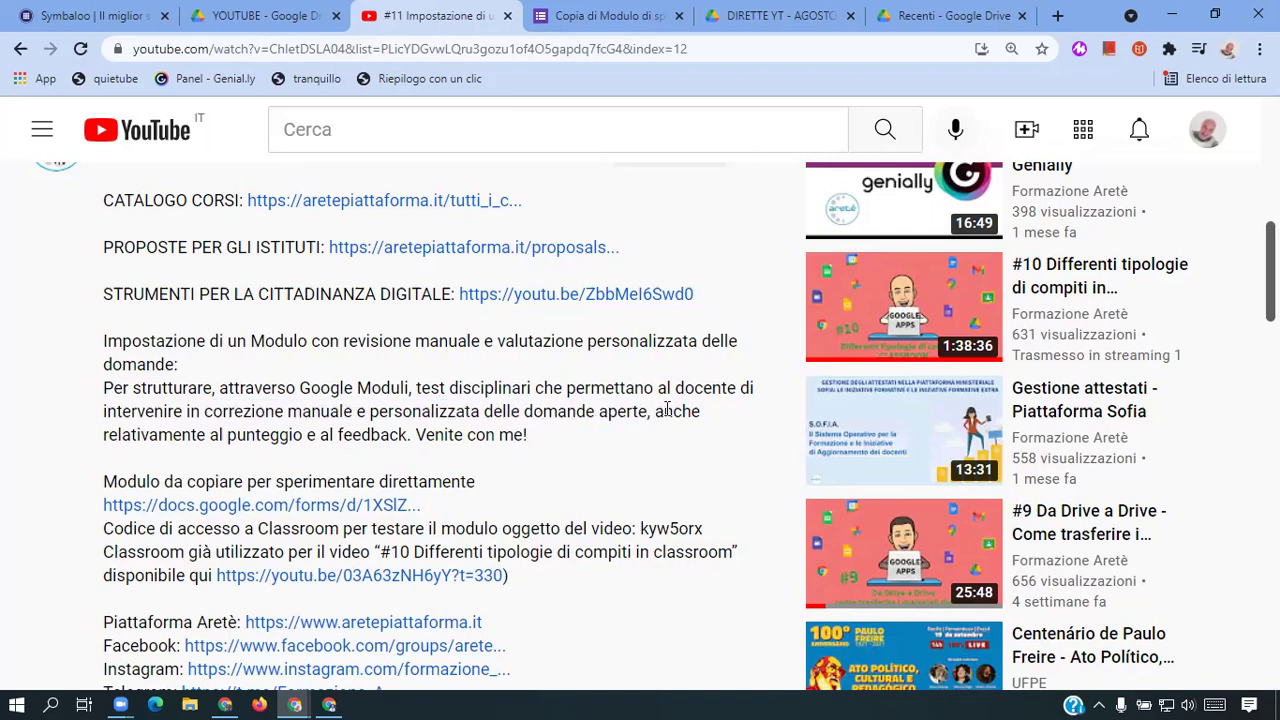
left_click_drag(222, 436, 296, 436)
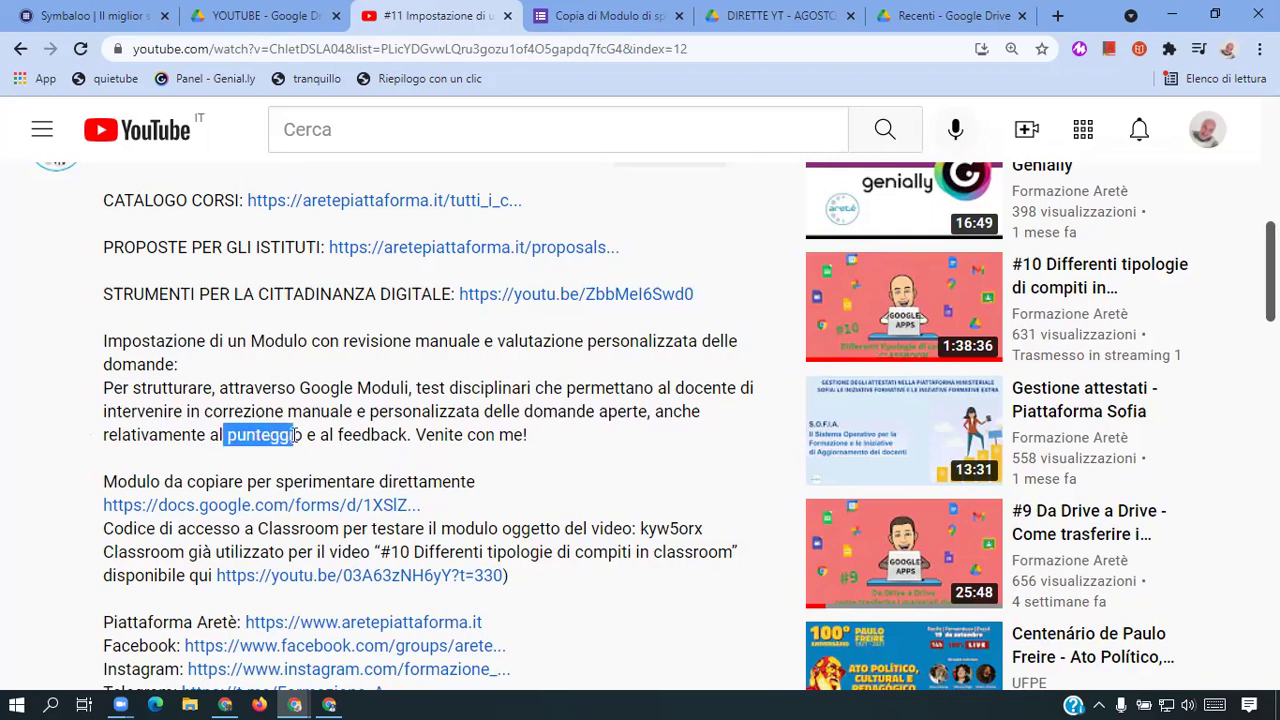
left_click(375, 436)
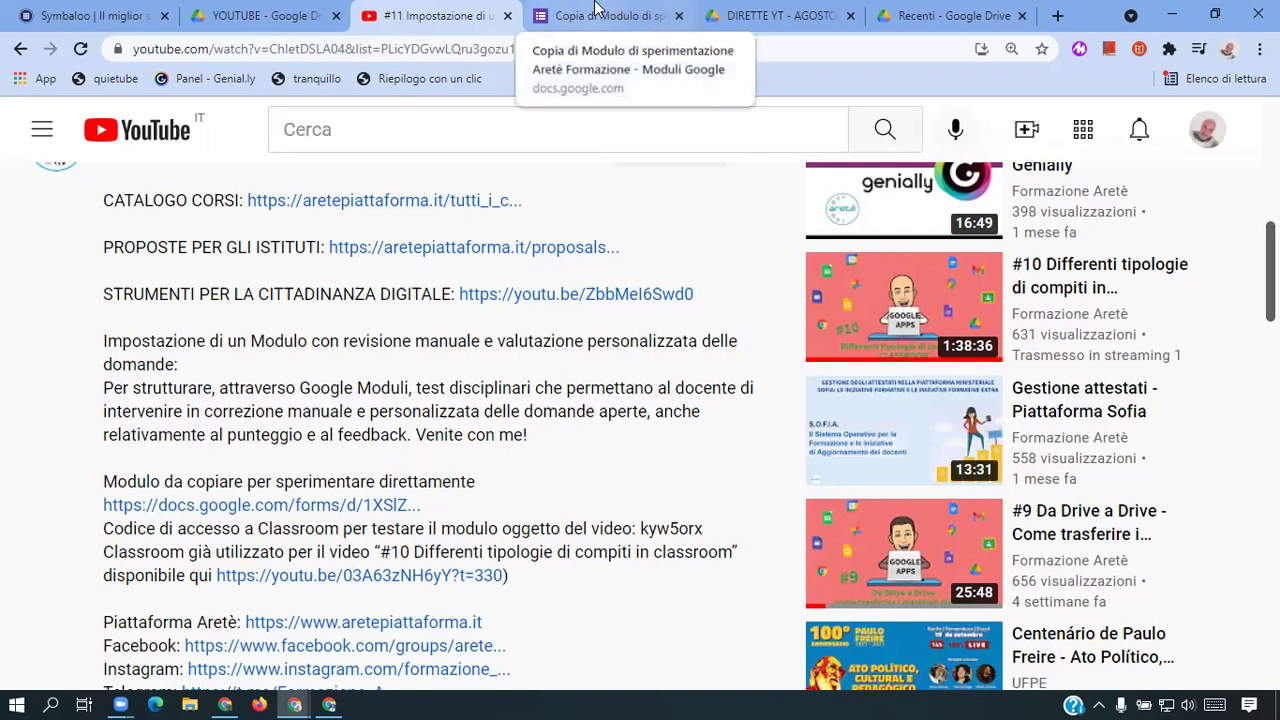
Return to the 'Copia di Modulo' tab and scroll through the response scored 2 su 10 punti.
left_click(602, 18)
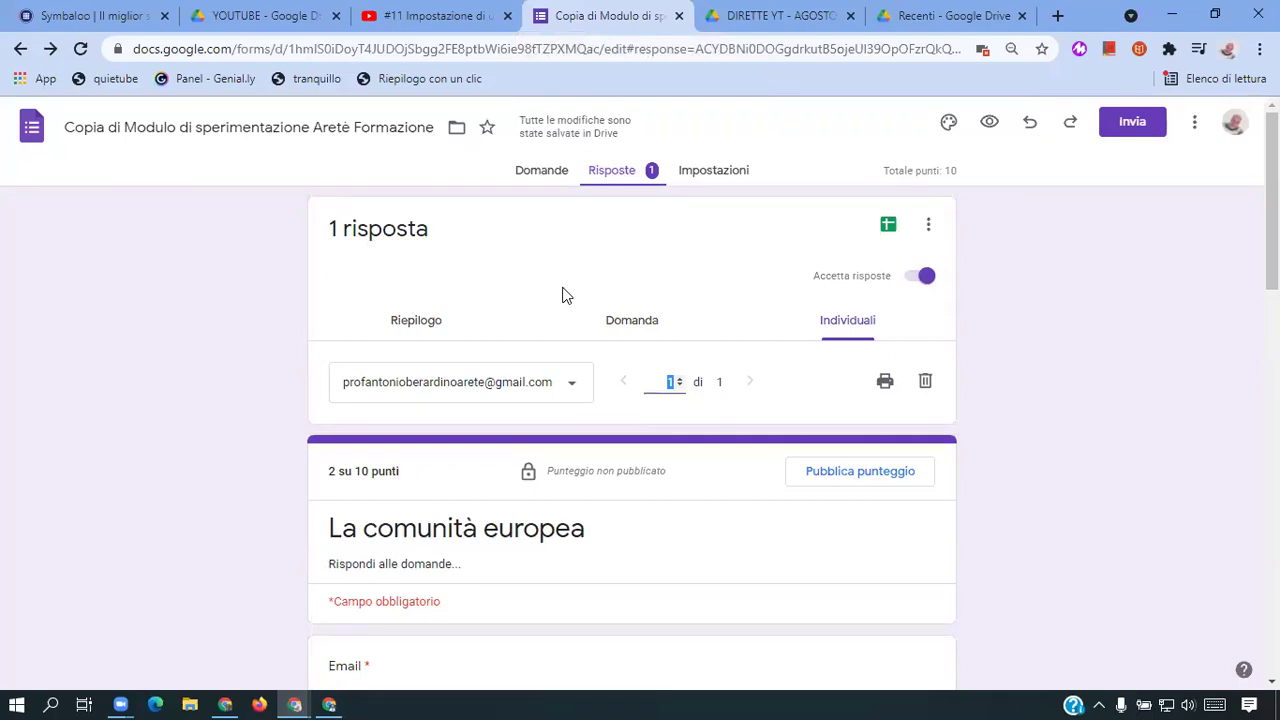
scroll(563, 295, "down", 1)
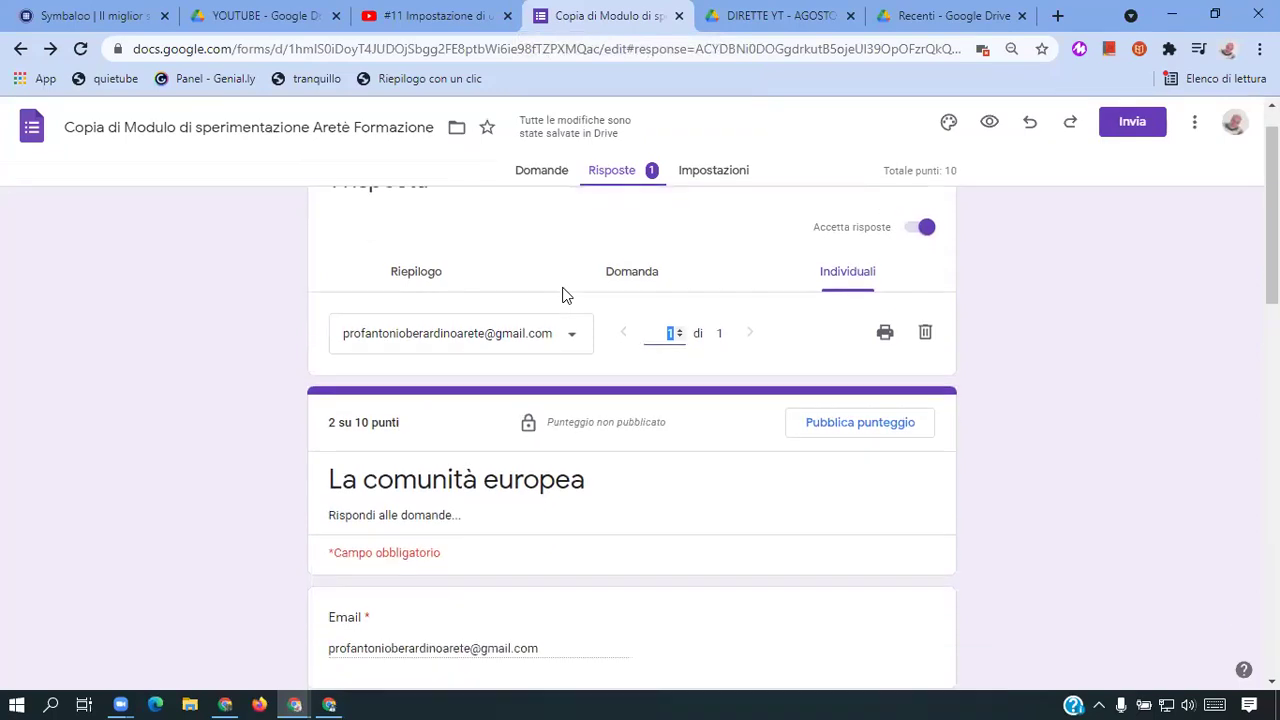
scroll(563, 300, "down", 3)
scroll(555, 470, "down", 5)
scroll(553, 492, "down", 5)
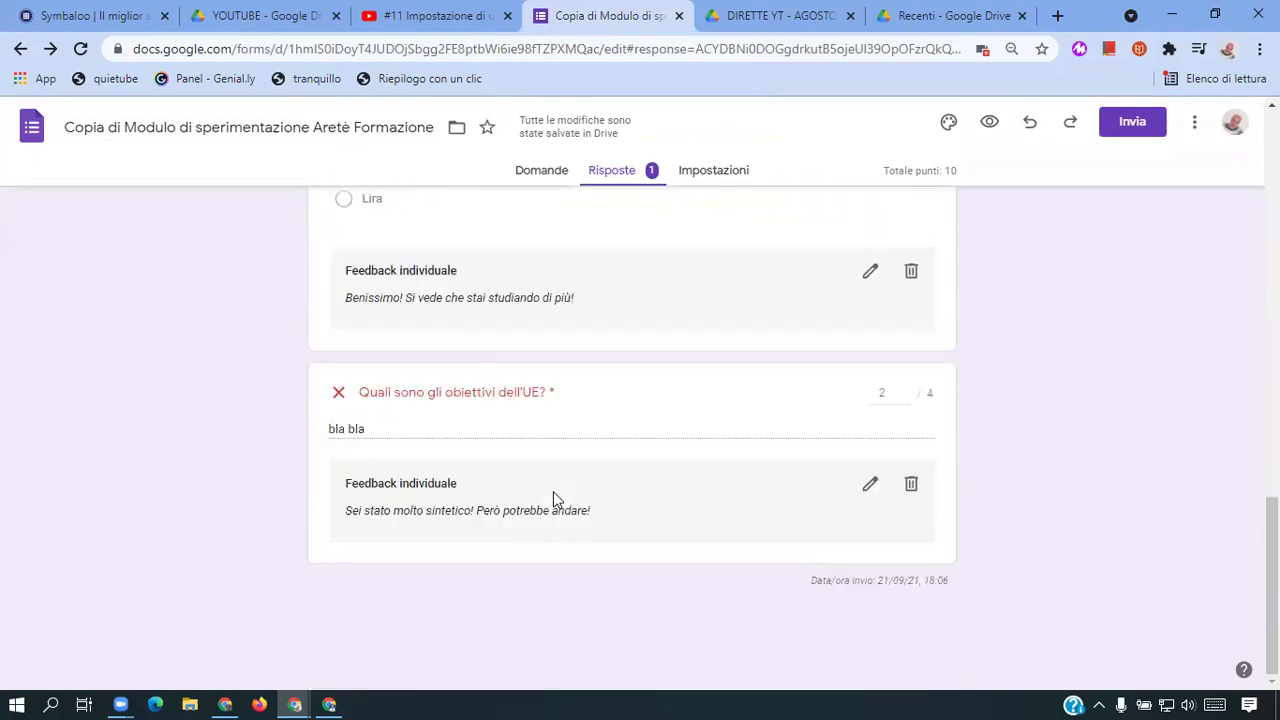
scroll(550, 500, "up", 2)
scroll(547, 510, "up", 2)
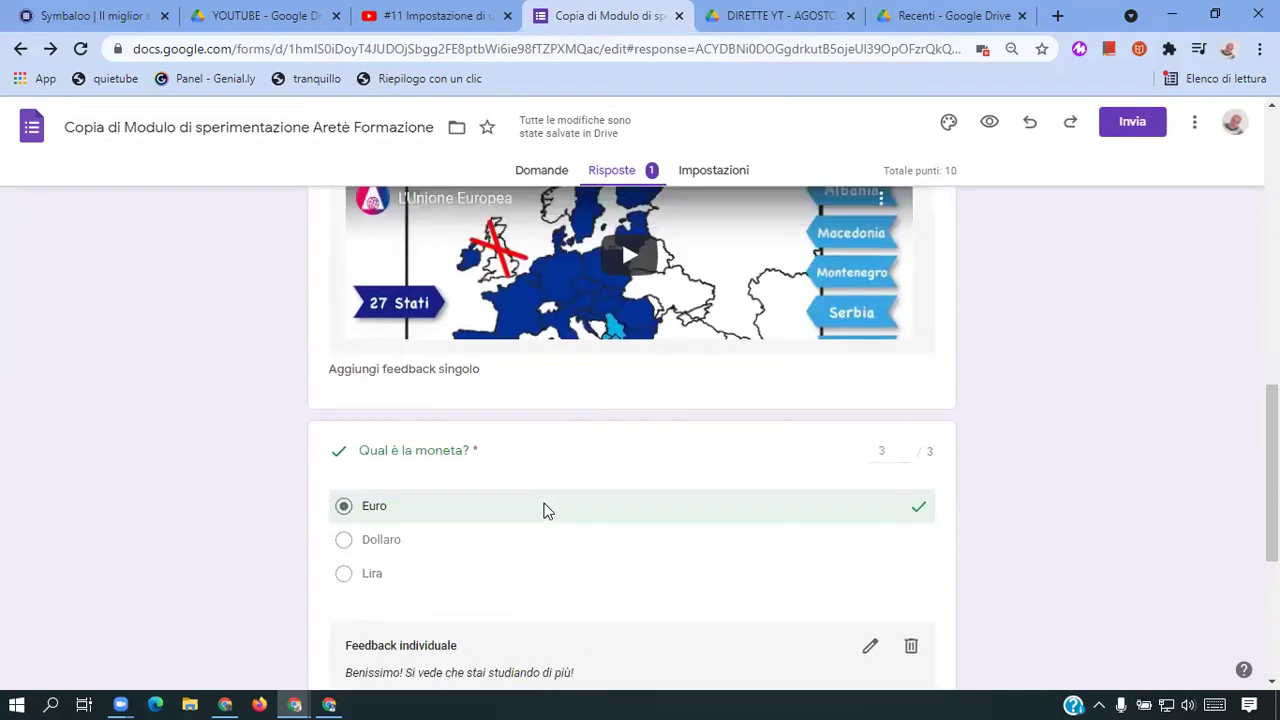
scroll(543, 510, "up", 4)
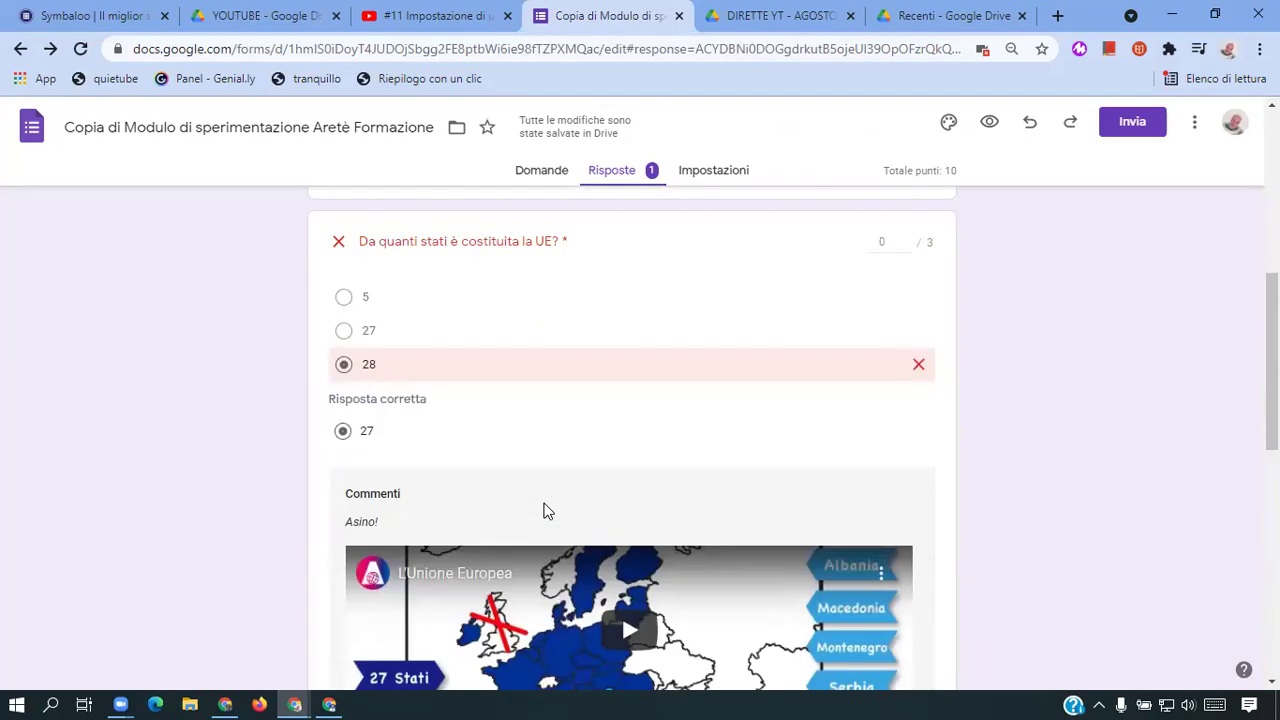
scroll(543, 510, "up", 2)
scroll(543, 510, "up", 3)
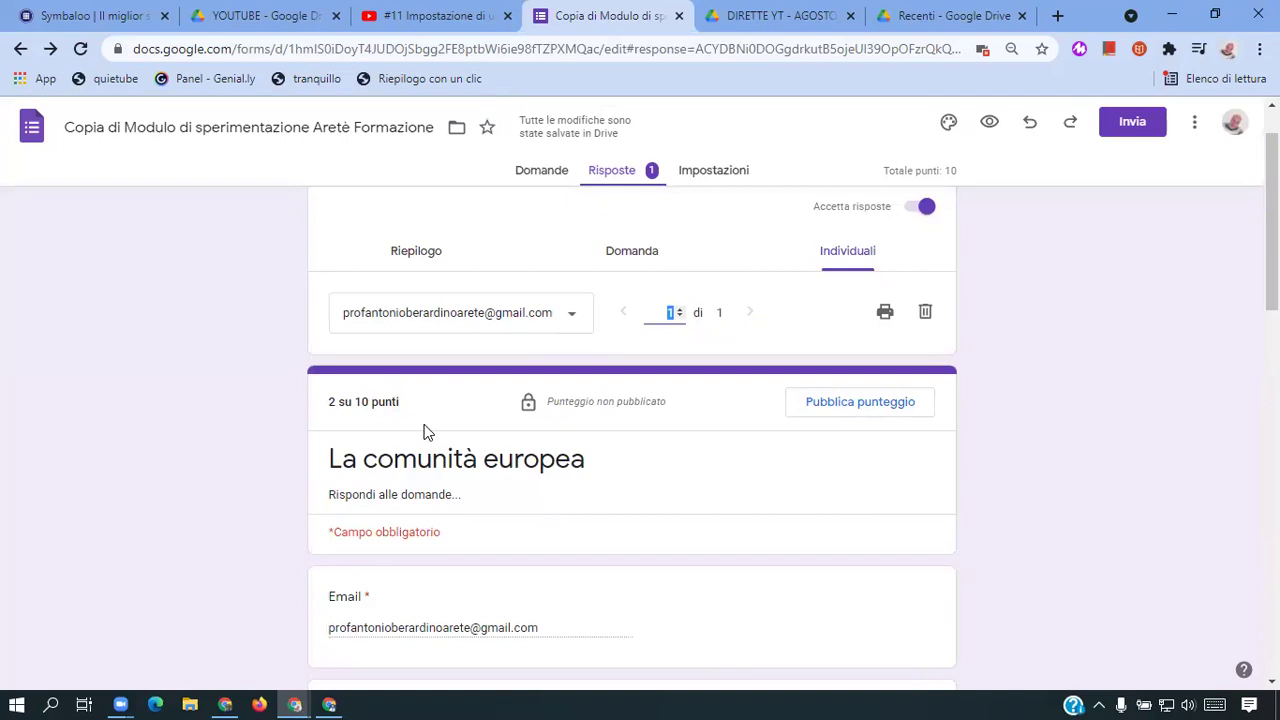
scroll(669, 468, "down", 4)
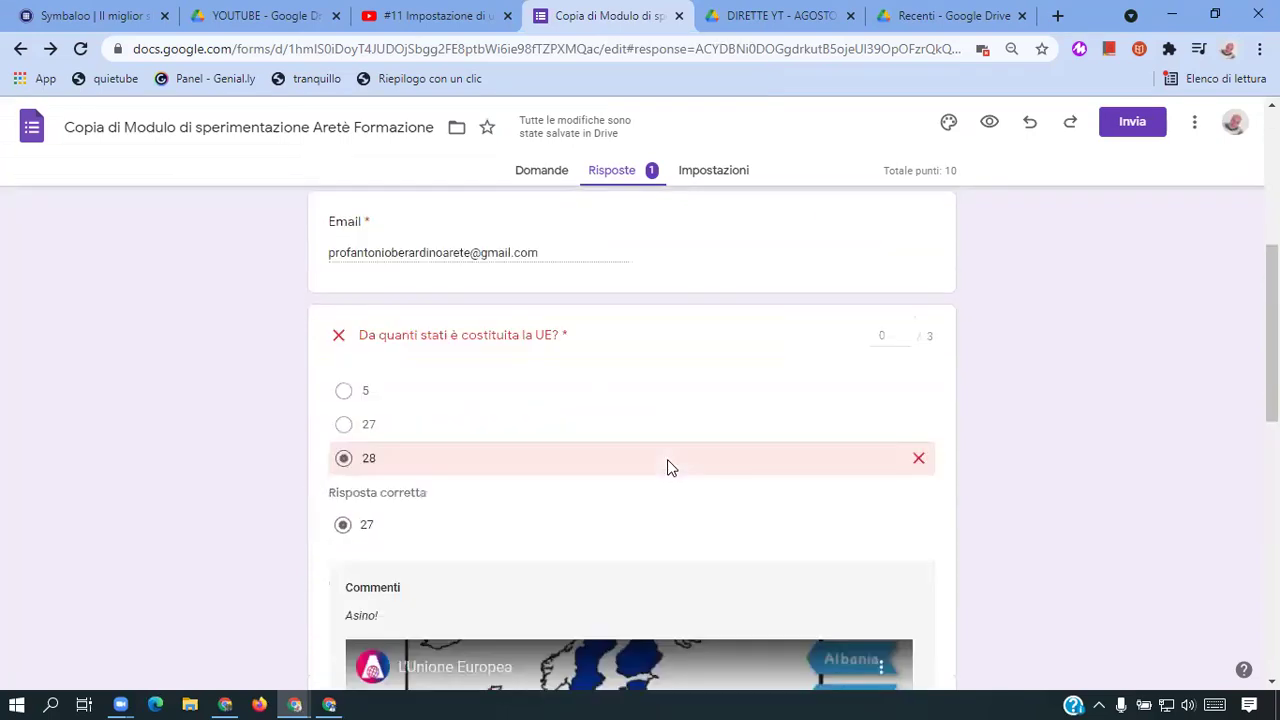
scroll(669, 468, "down", 2)
scroll(669, 468, "down", 5)
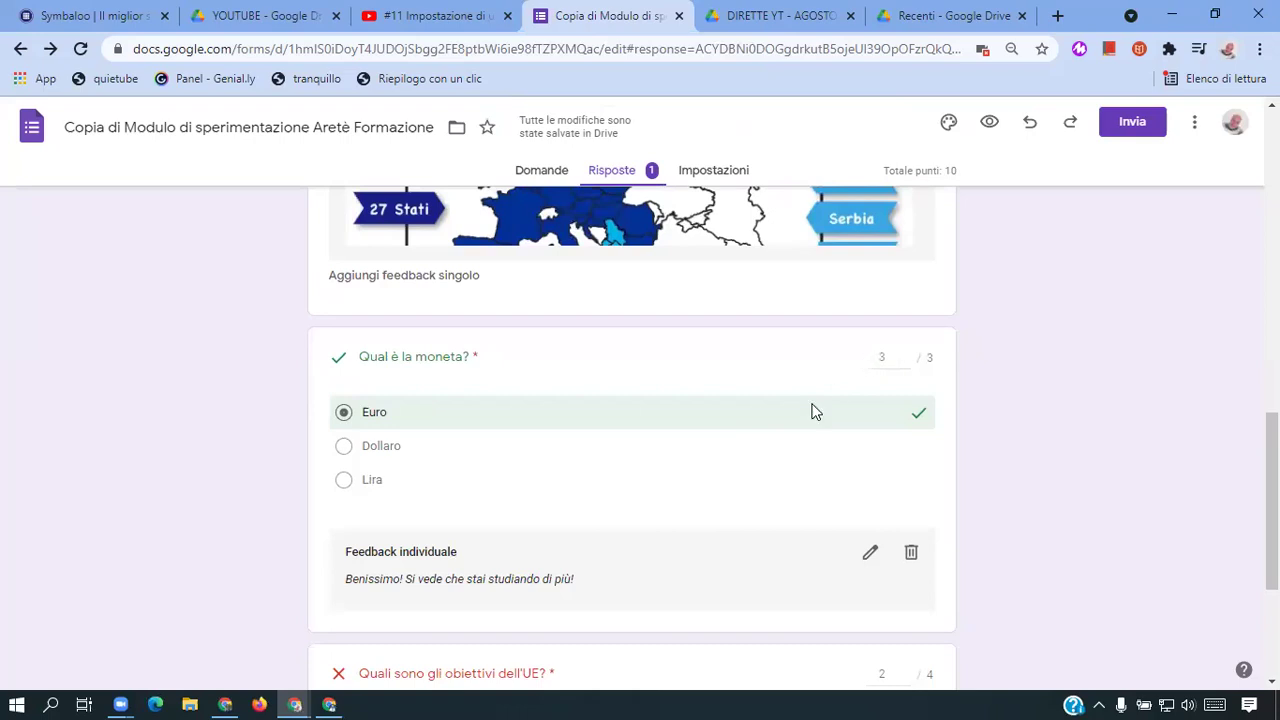
scroll(812, 411, "down", 3)
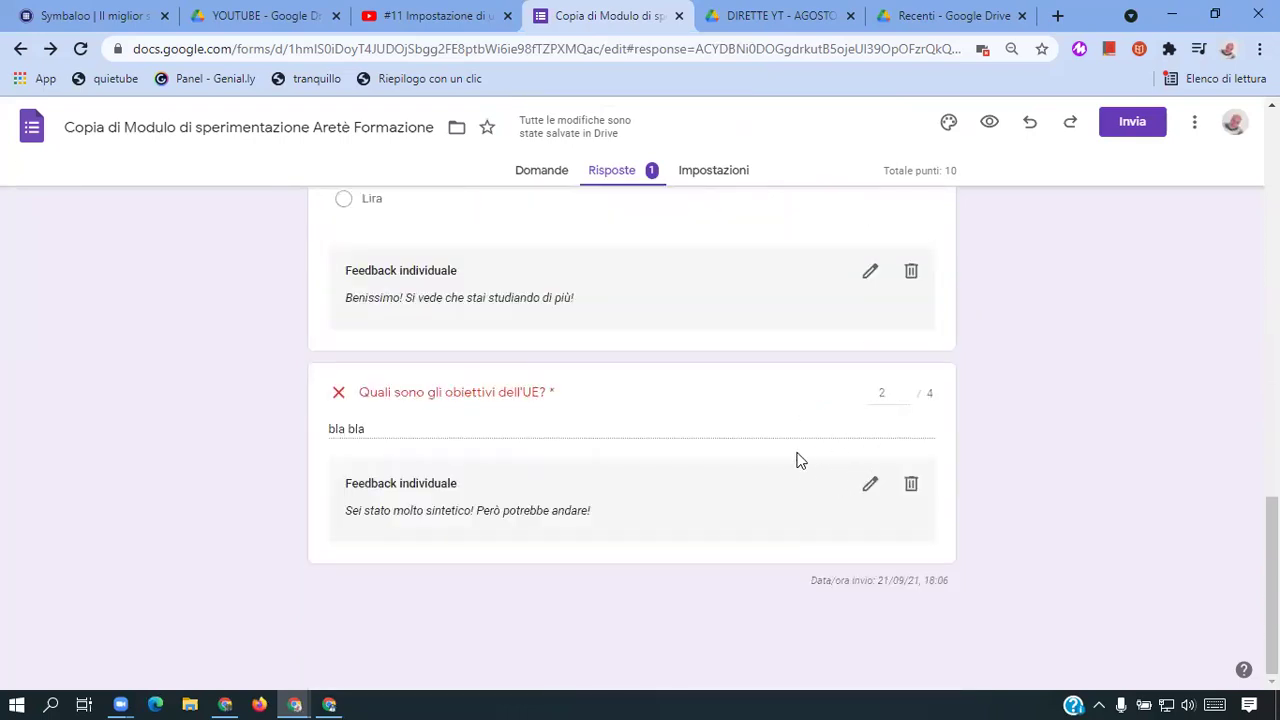
scroll(725, 462, "up", 3)
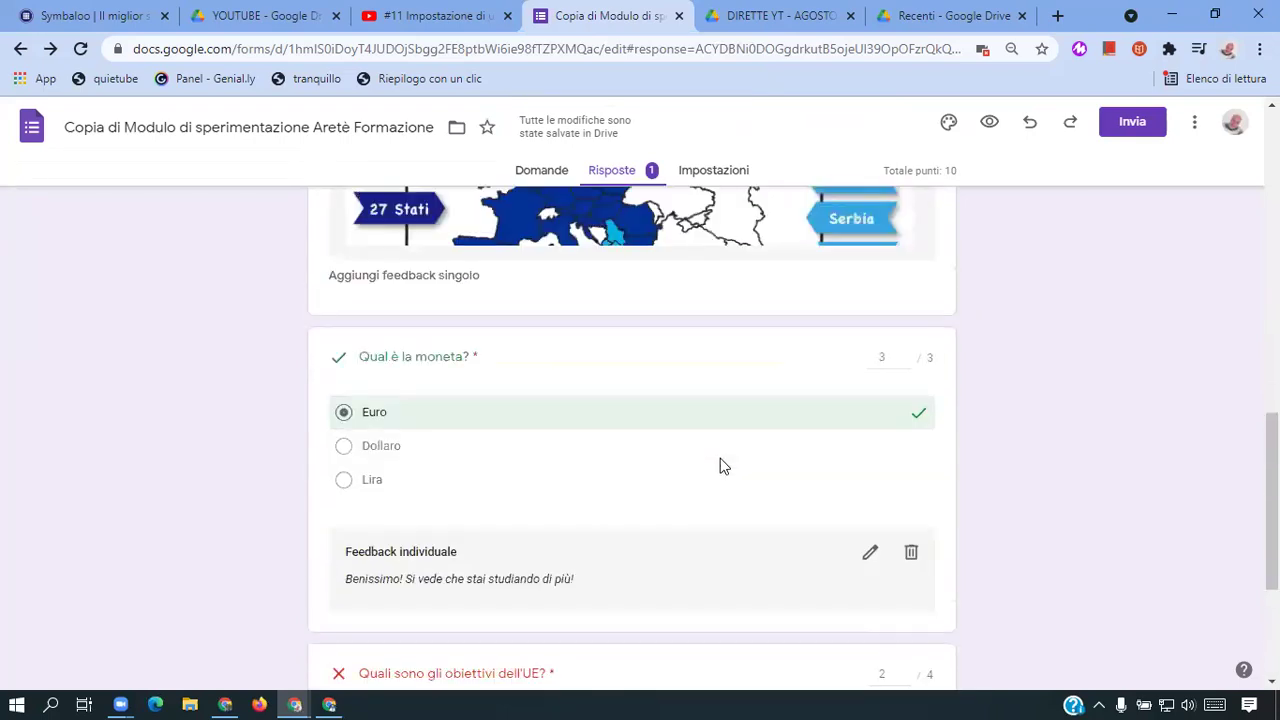
scroll(725, 462, "up", 5)
scroll(725, 462, "up", 5)
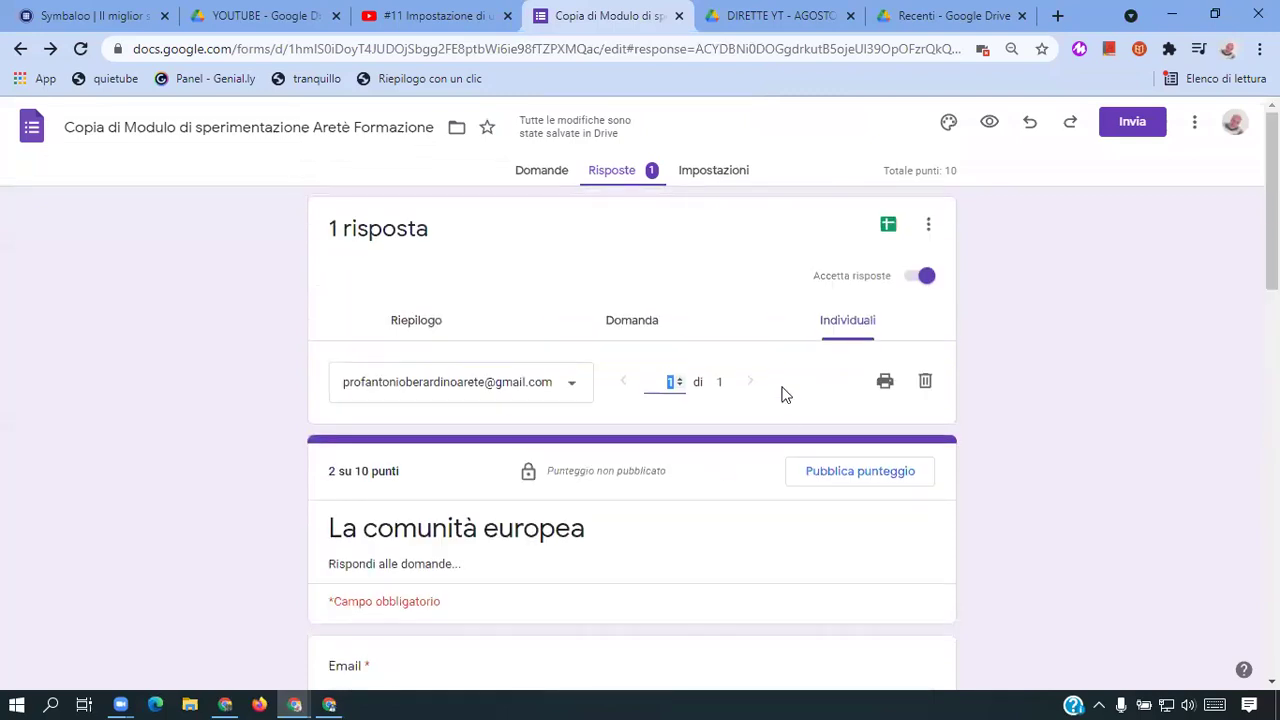
Show the Riepilogo statistics: average, median and range of 5/10 points, score still unpublished.
left_click(435, 324)
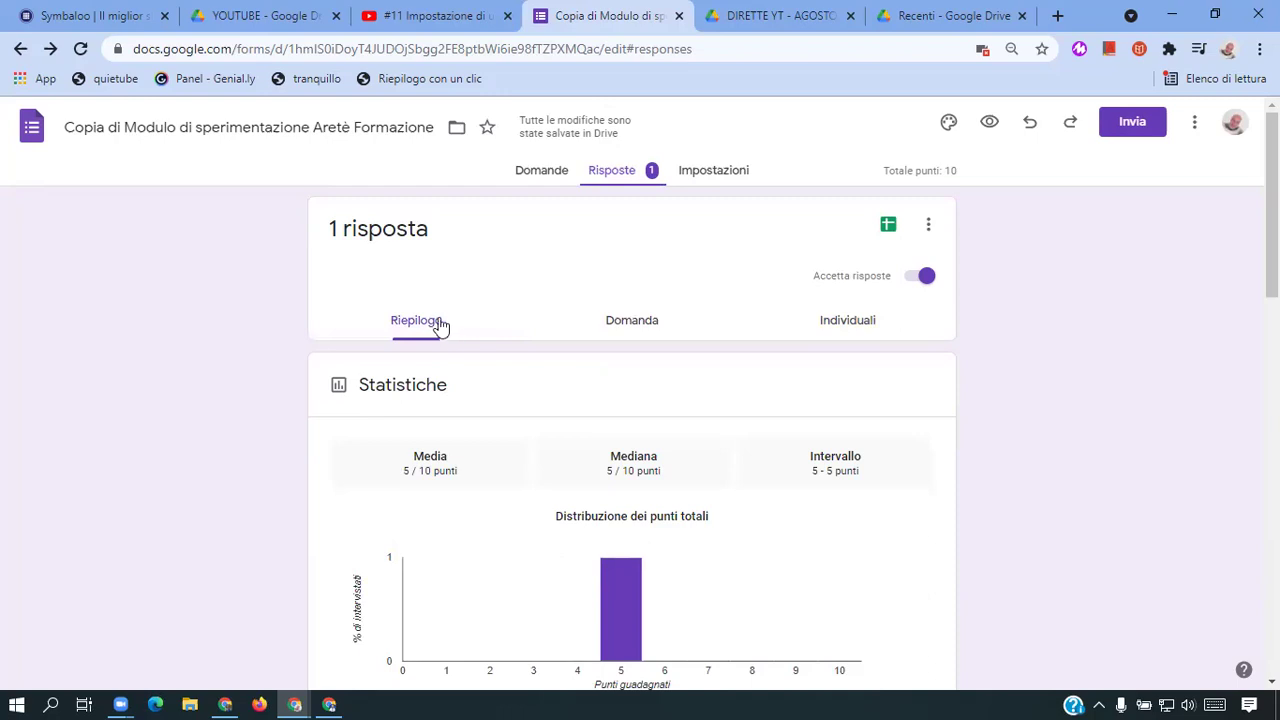
scroll(429, 346, "down", 2)
scroll(429, 346, "down", 2)
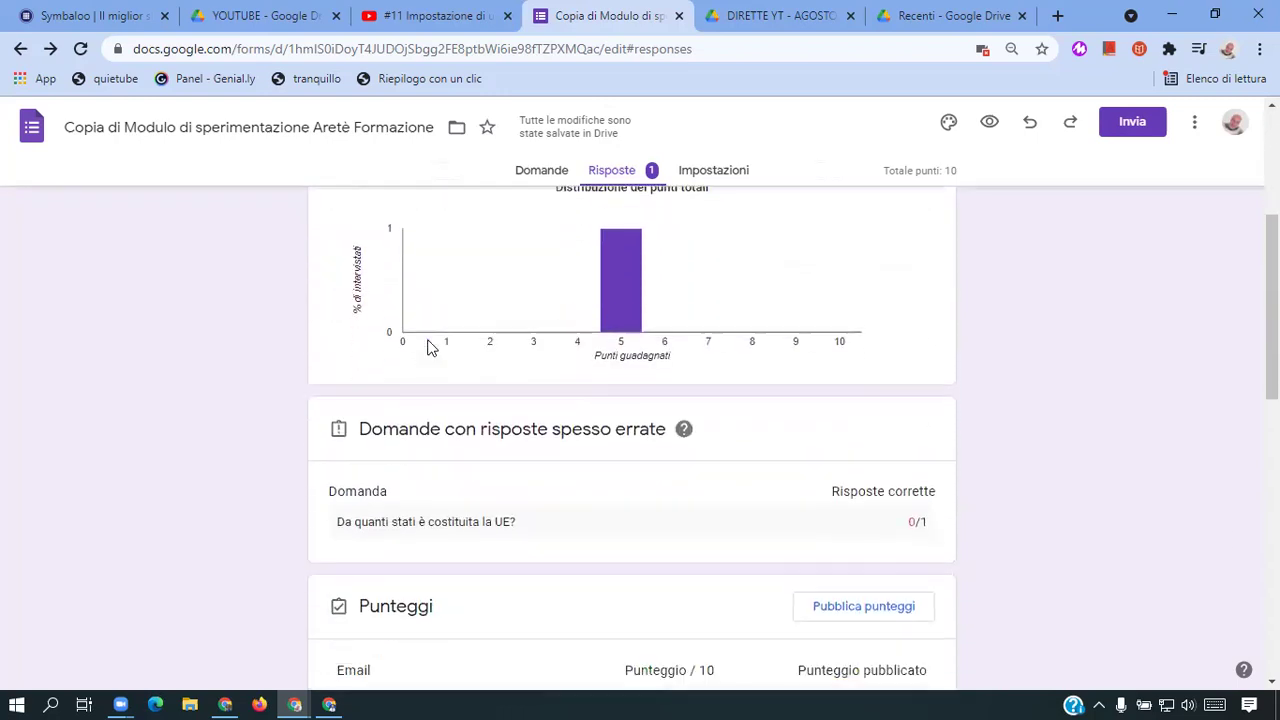
scroll(429, 346, "down", 3)
scroll(440, 358, "up", 1)
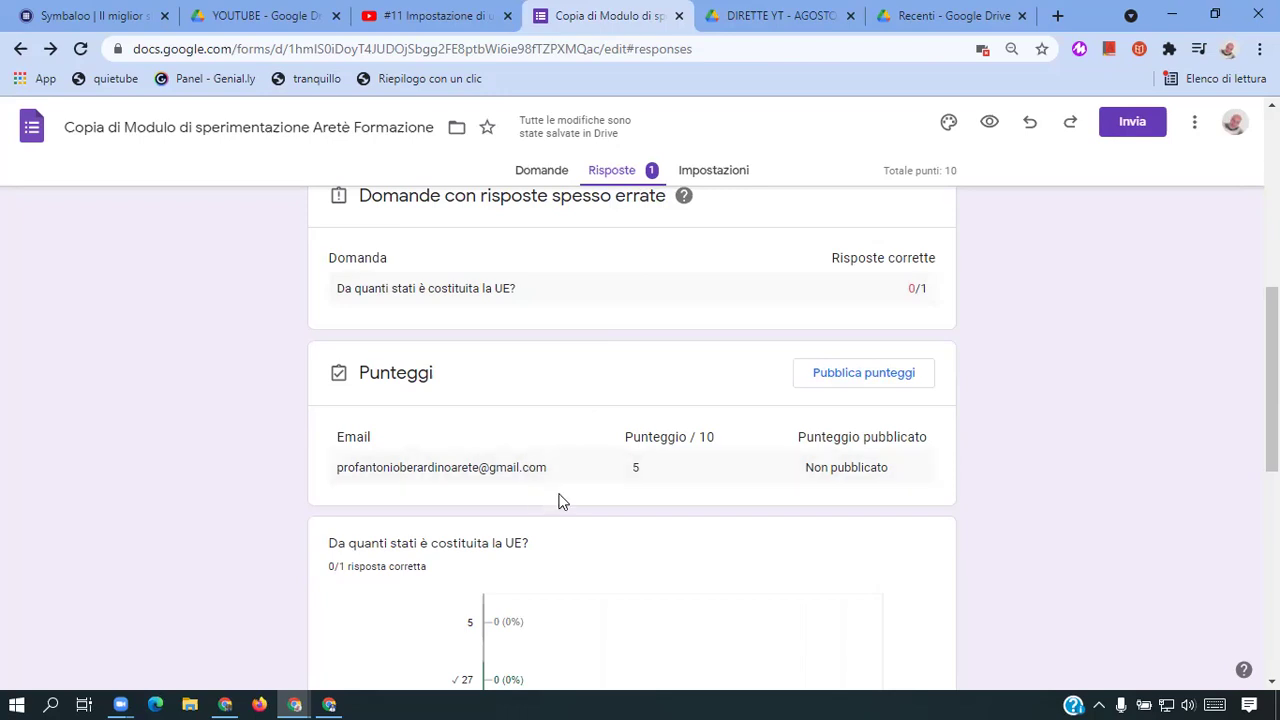
Email and publish the quiz score to all respondents, then check the published column shows 21 set 18:18.
left_click(852, 374)
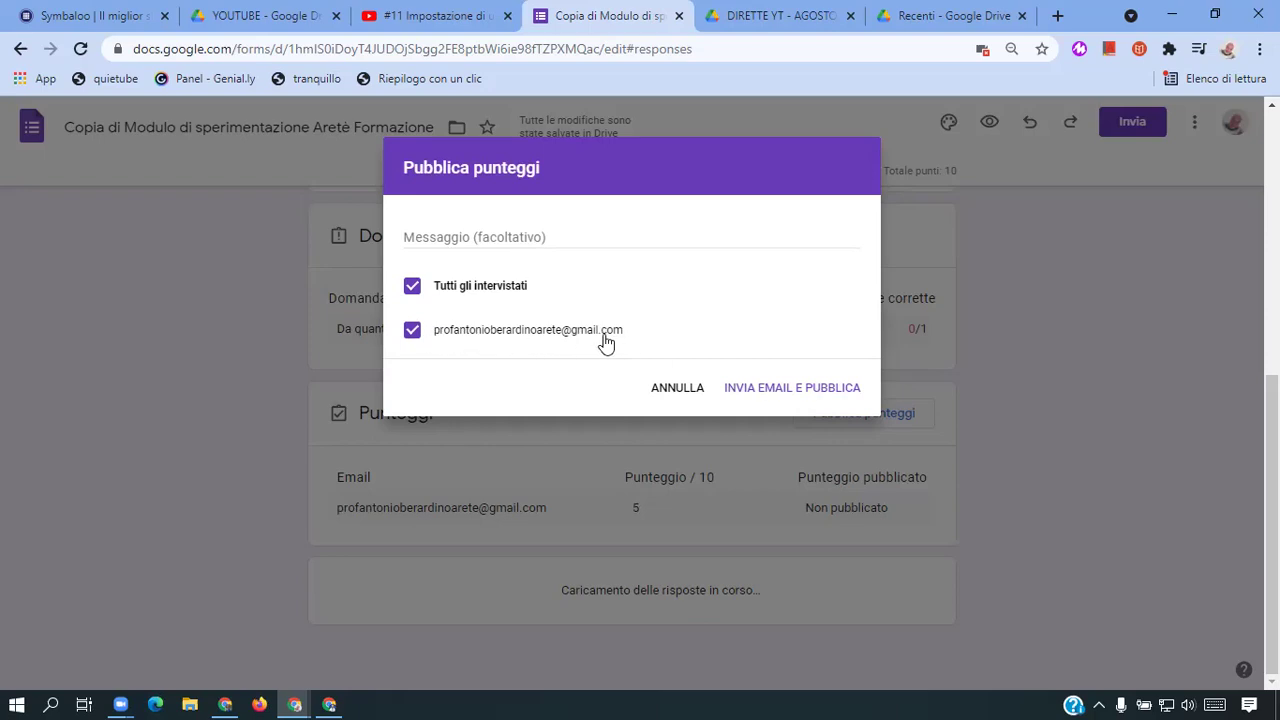
left_click(775, 389)
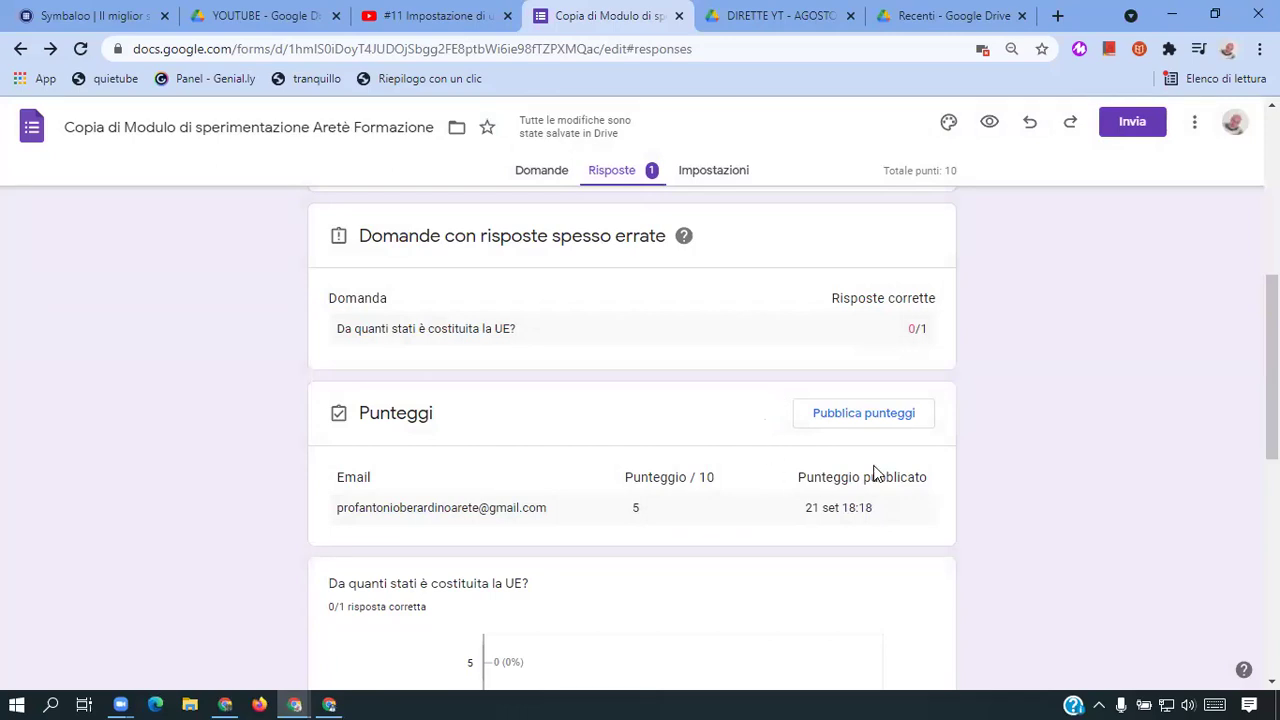
left_click_drag(817, 477, 910, 477)
scroll(1038, 510, "down", 4)
scroll(1038, 510, "up", 3)
scroll(1038, 510, "up", 2)
scroll(1038, 510, "down", 2)
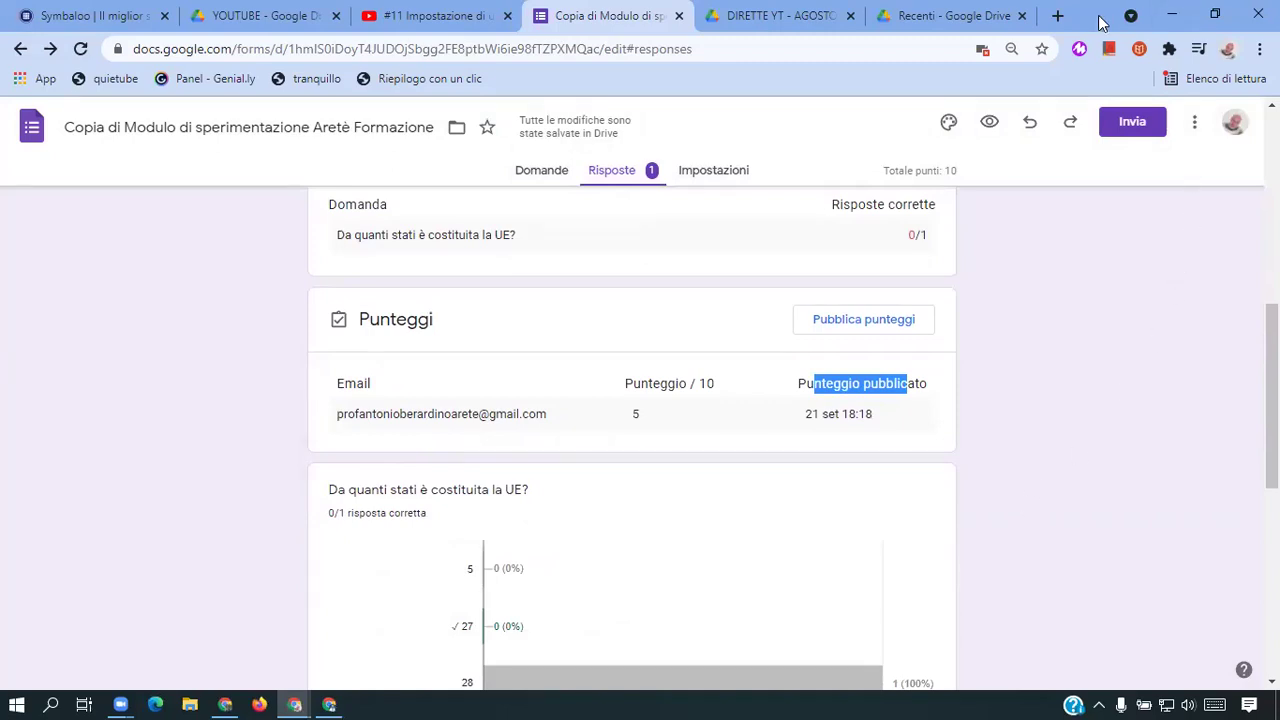
Maximize the student's browser window and open Gmail in a new tab.
left_click_drag(1093, 22, 560, 100)
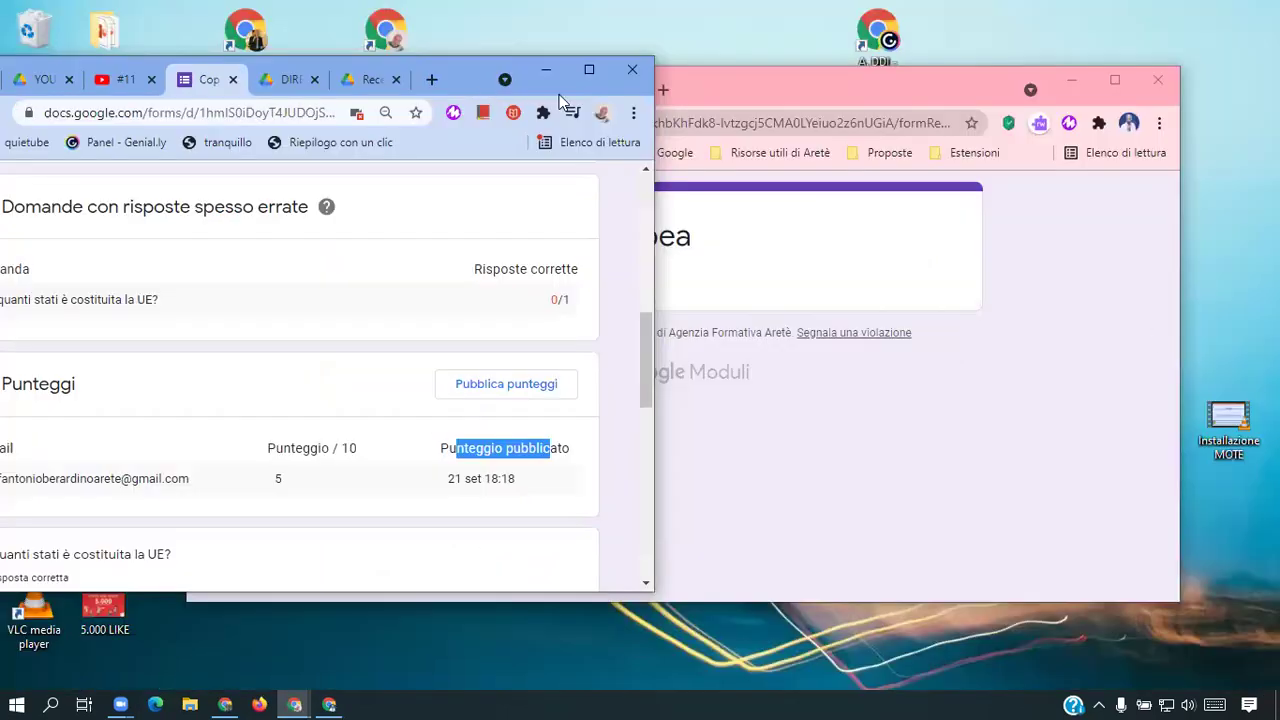
left_click(828, 103)
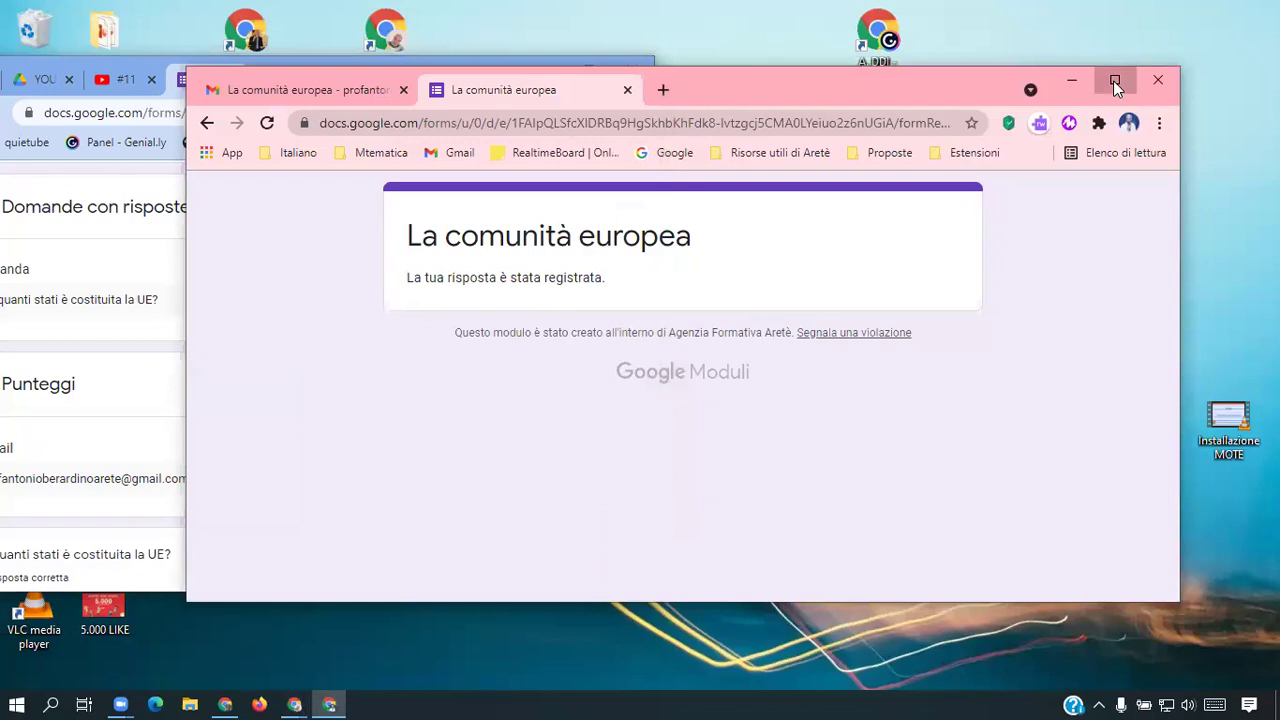
left_click(1113, 80)
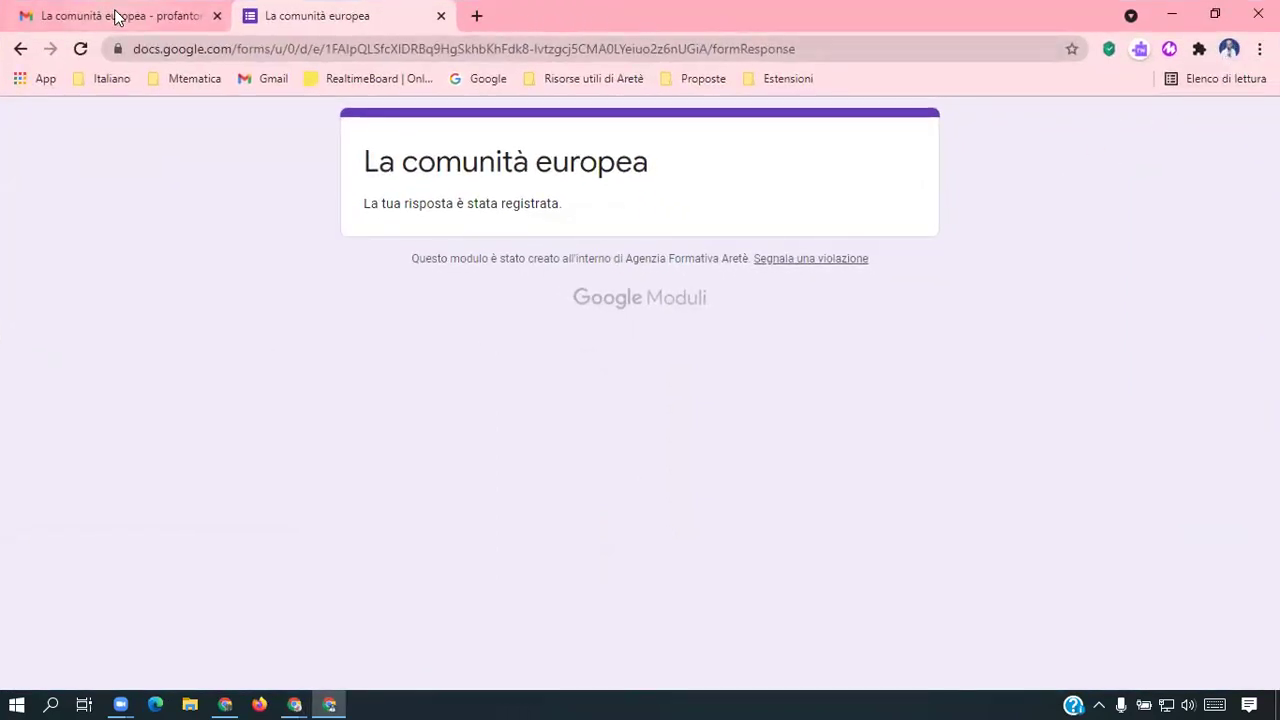
left_click(475, 15)
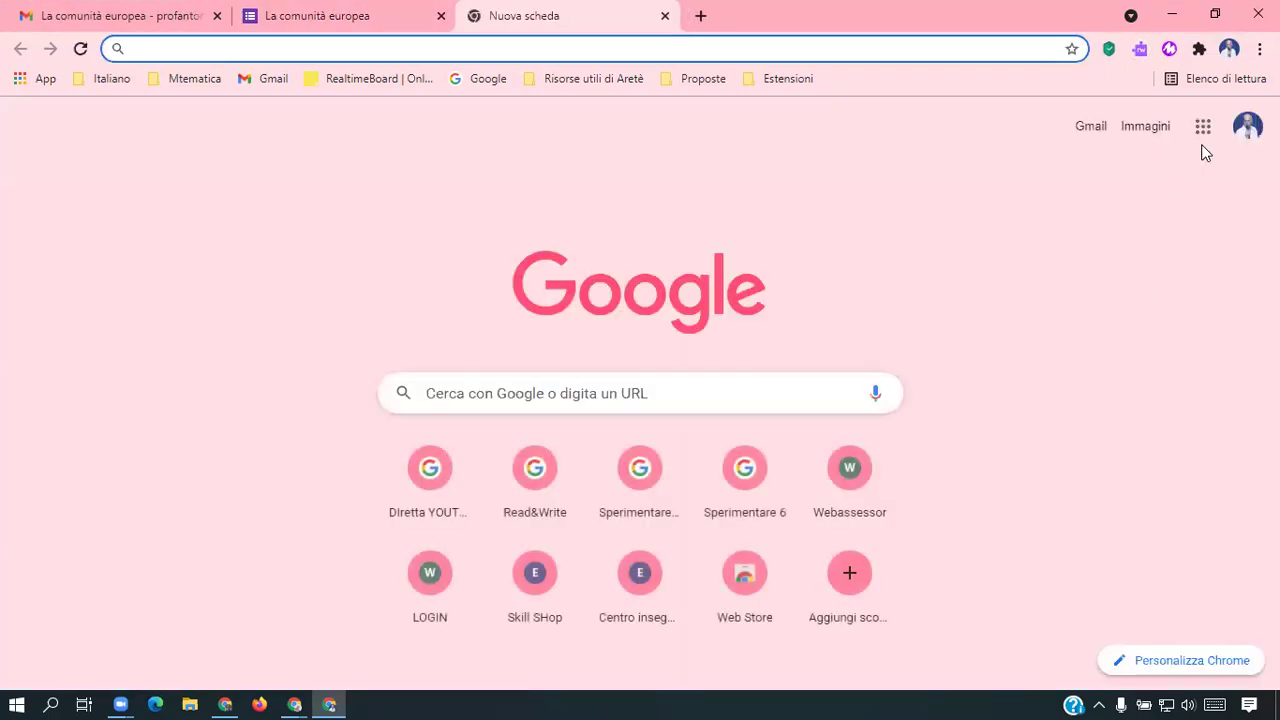
left_click(1090, 127)
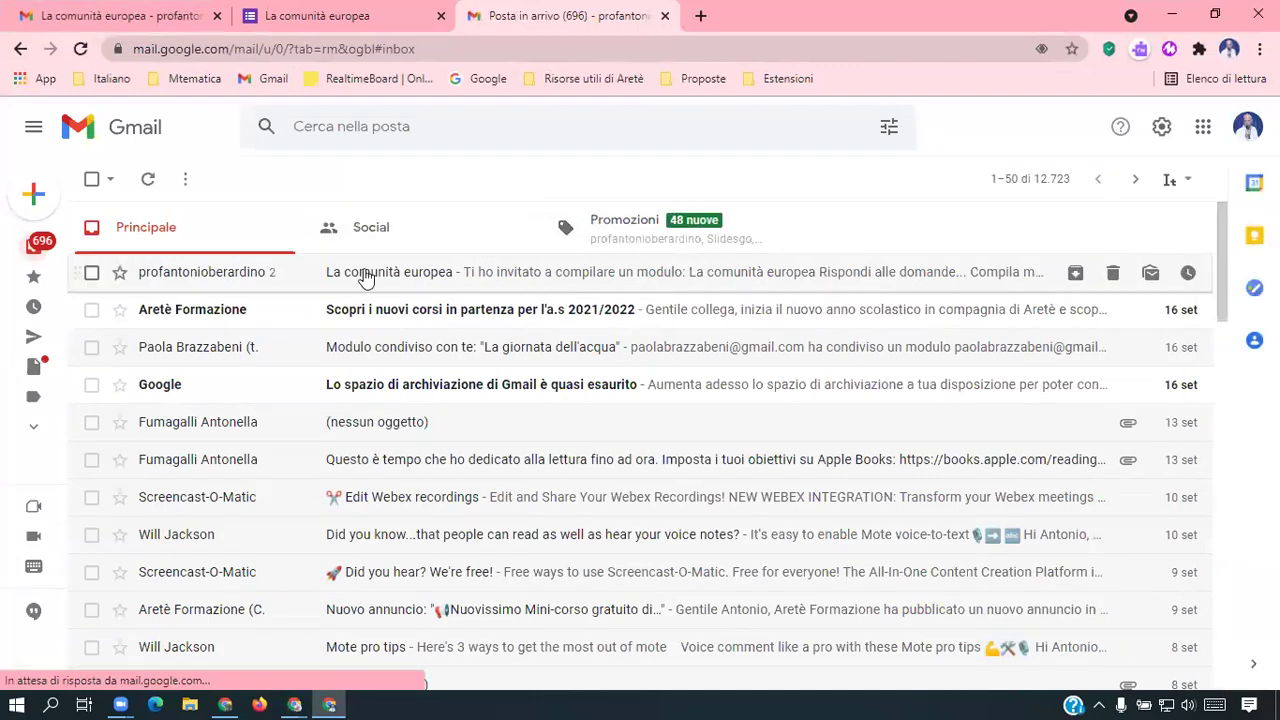
Reload the Gmail inbox three times for the score email, then return to the Forms window.
left_click(81, 49)
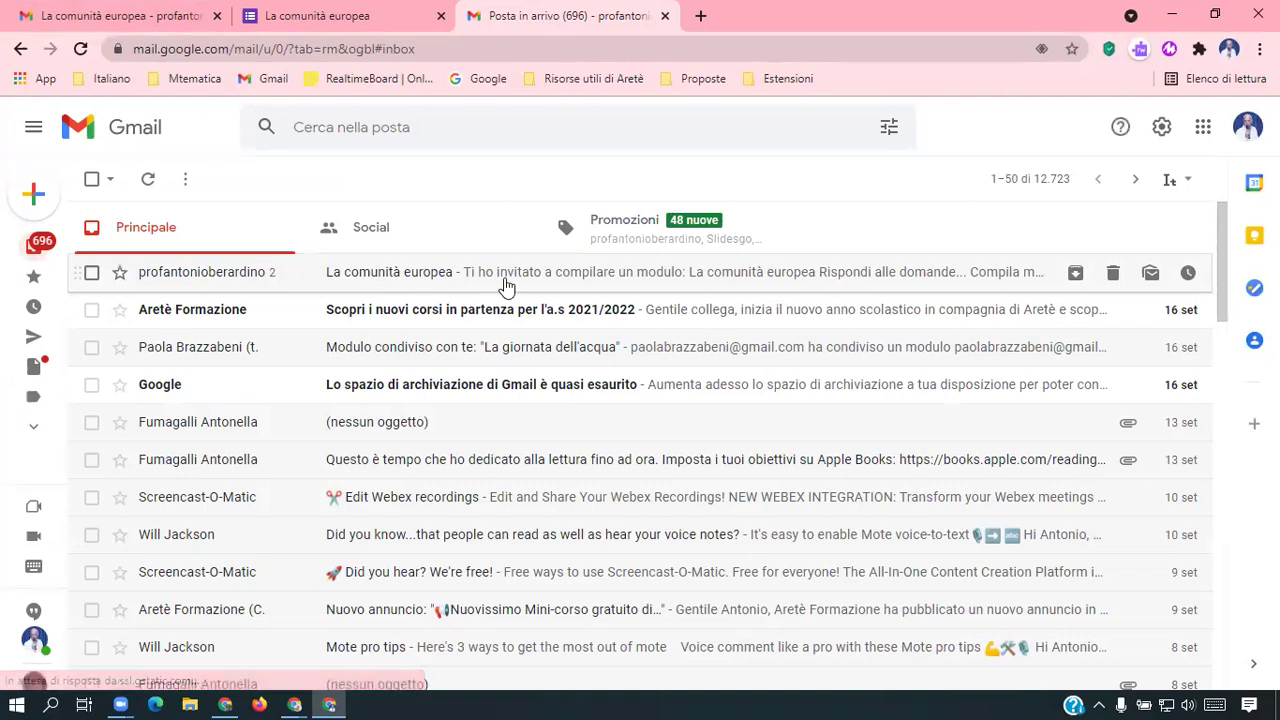
left_click(80, 49)
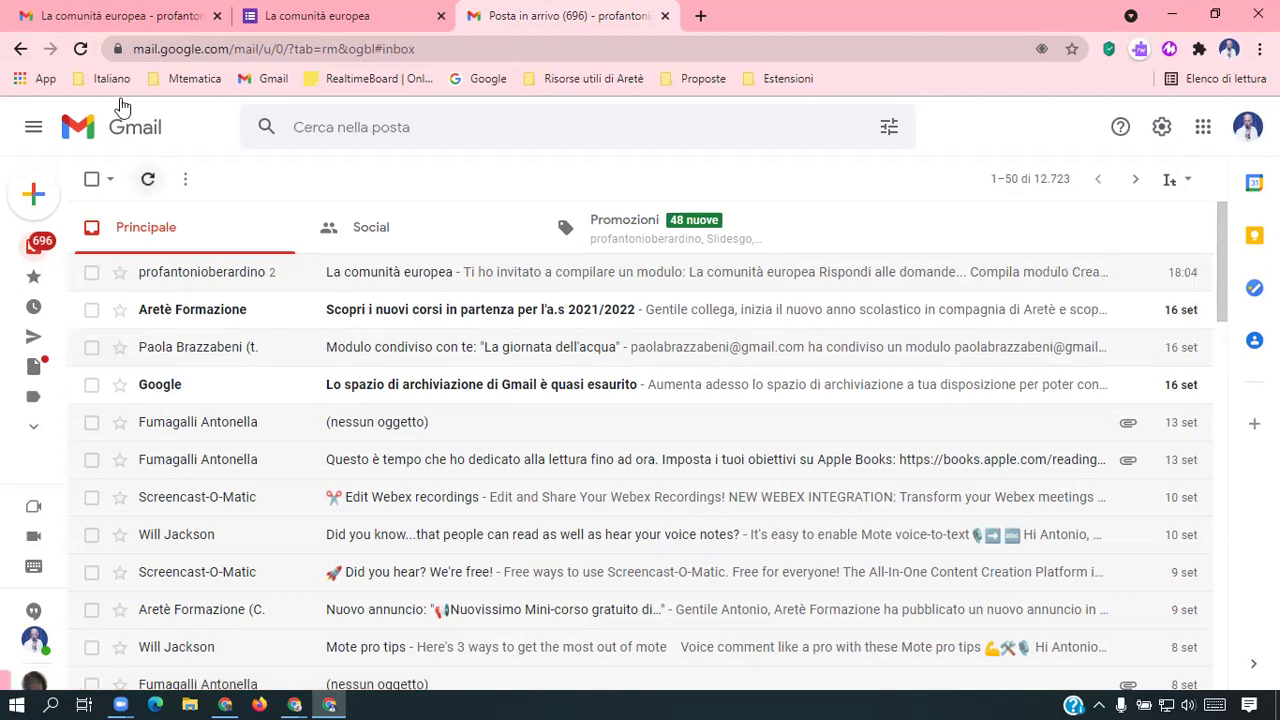
left_click(82, 50)
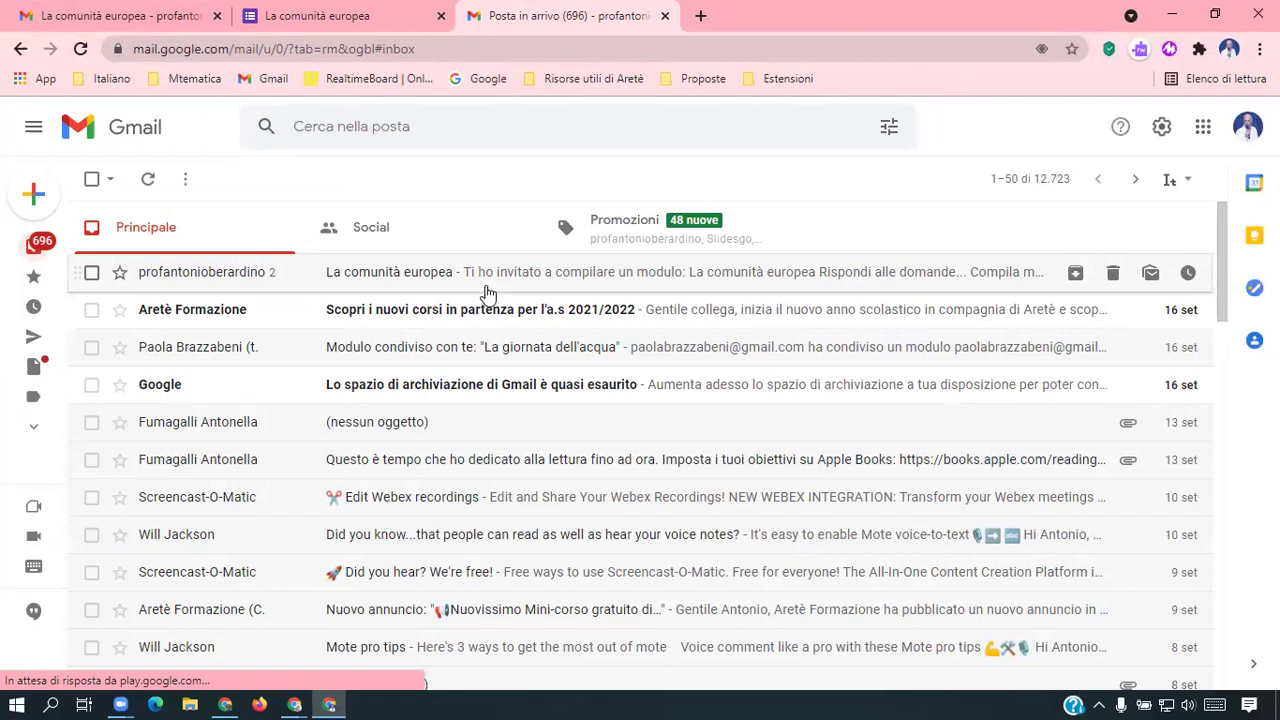
double_click(789, 19)
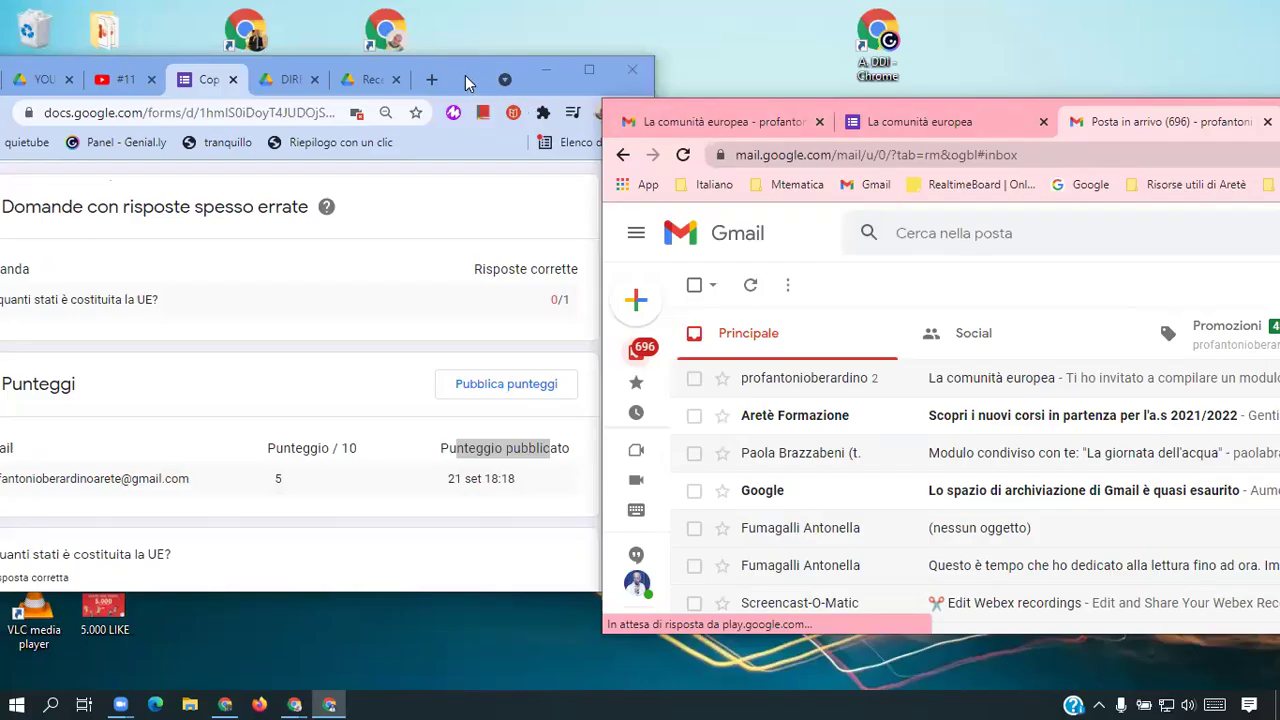
double_click(465, 75)
View the Individuali response: 2 su 10 punti, answer 28 wrong, and the 'Asino!' feedback video.
left_click(741, 394)
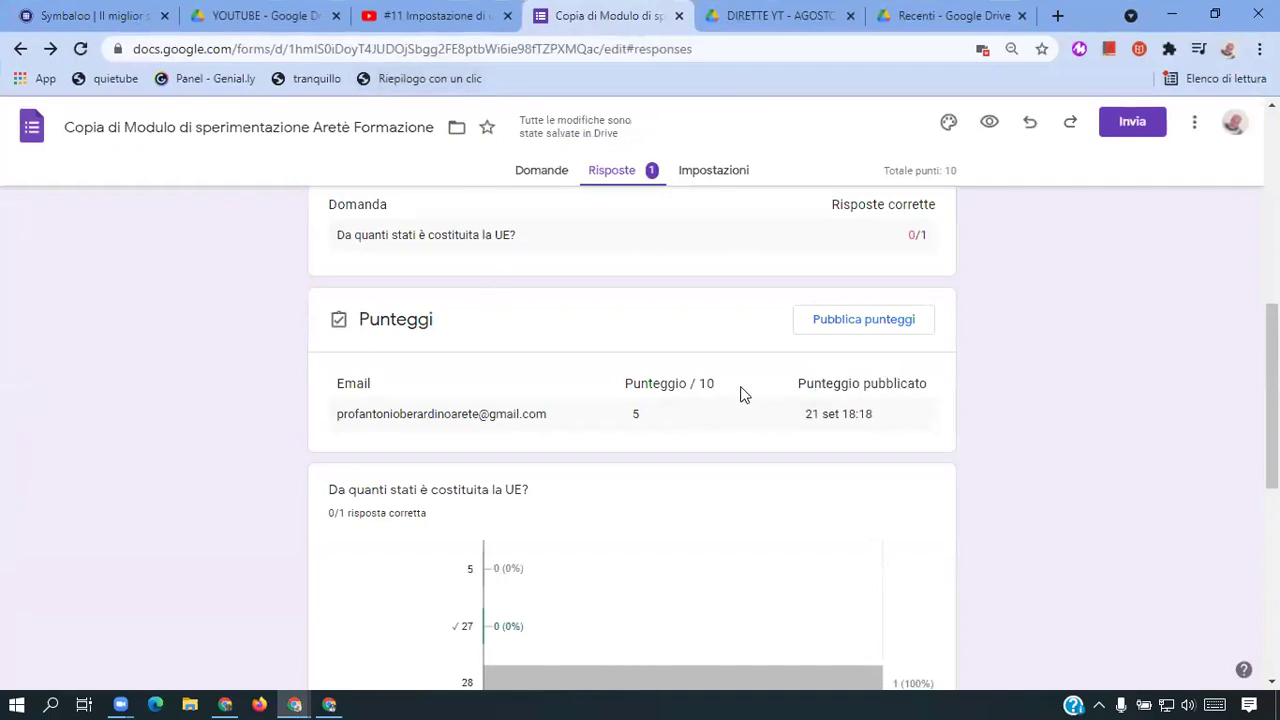
scroll(847, 384, "up", 3)
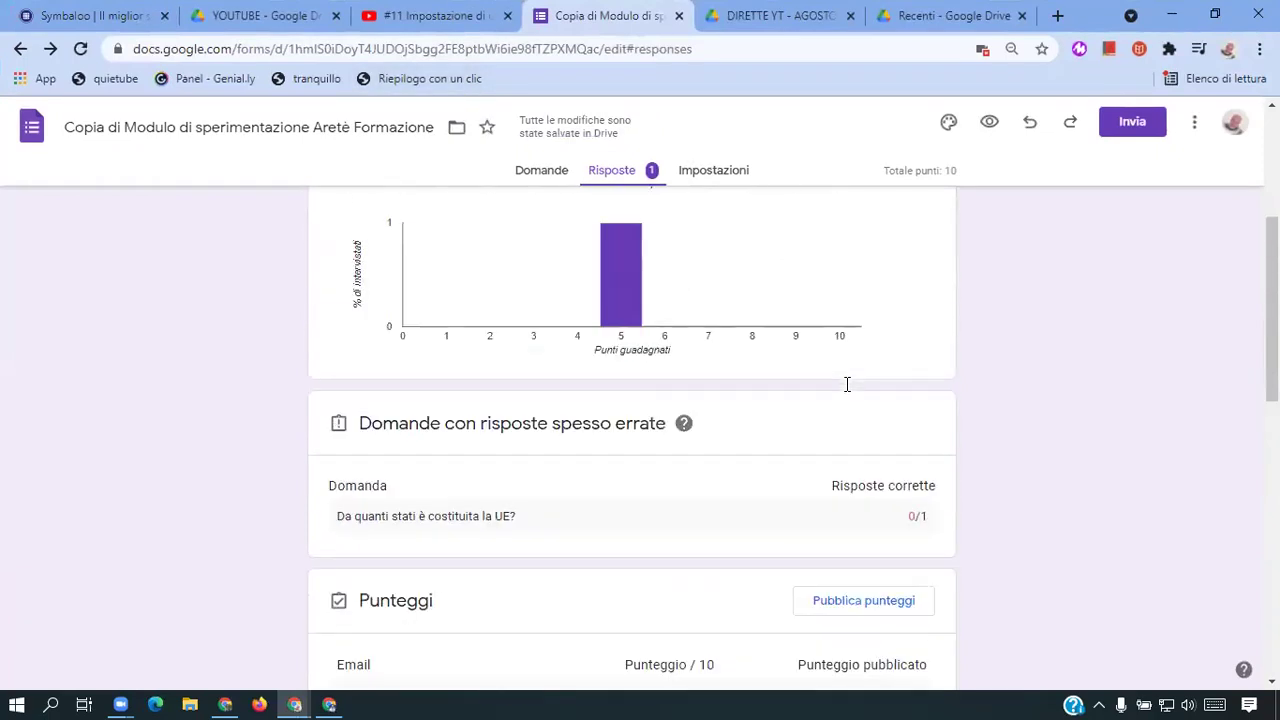
scroll(749, 294, "up", 3)
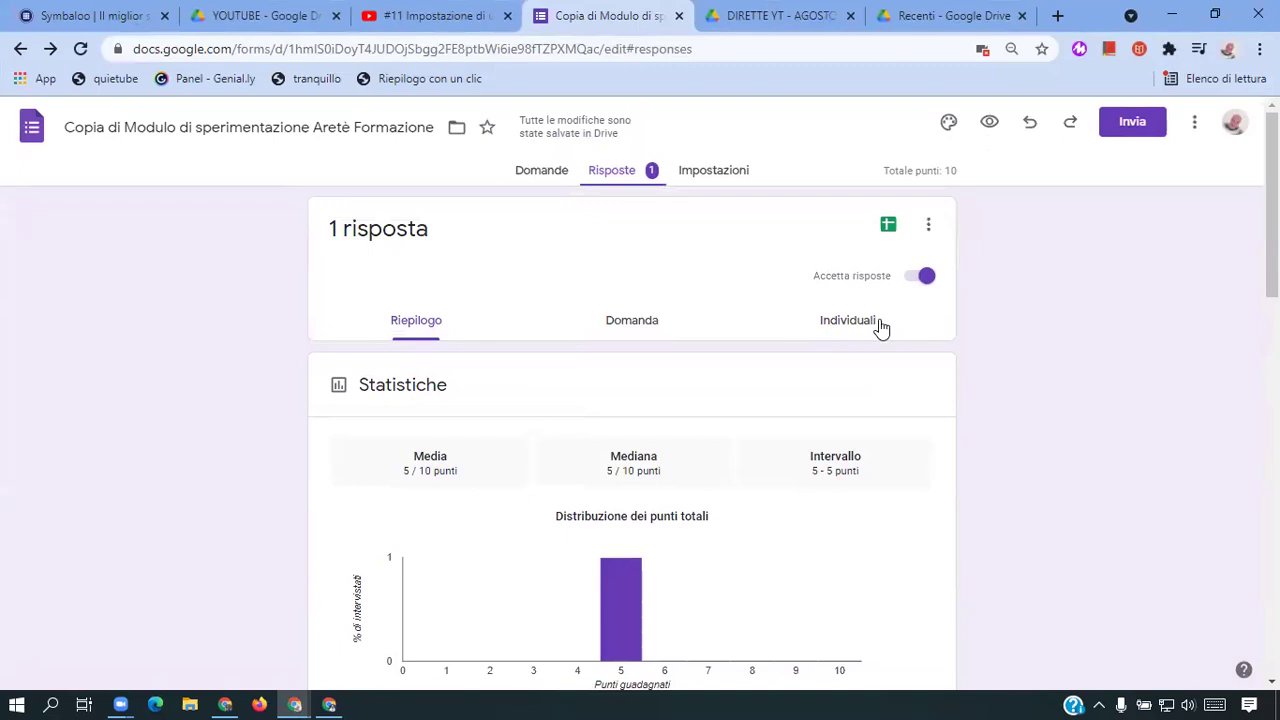
left_click(855, 327)
scroll(670, 428, "down", 2)
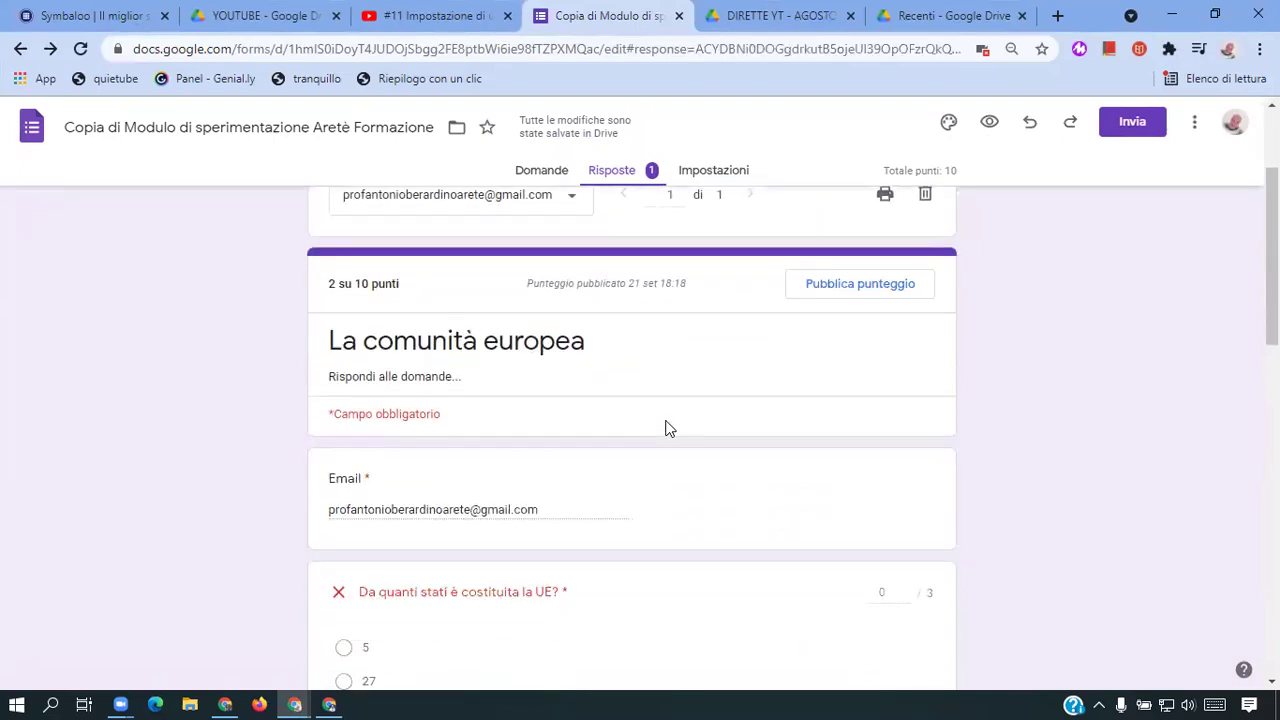
scroll(670, 428, "down", 1)
scroll(670, 428, "up", 2)
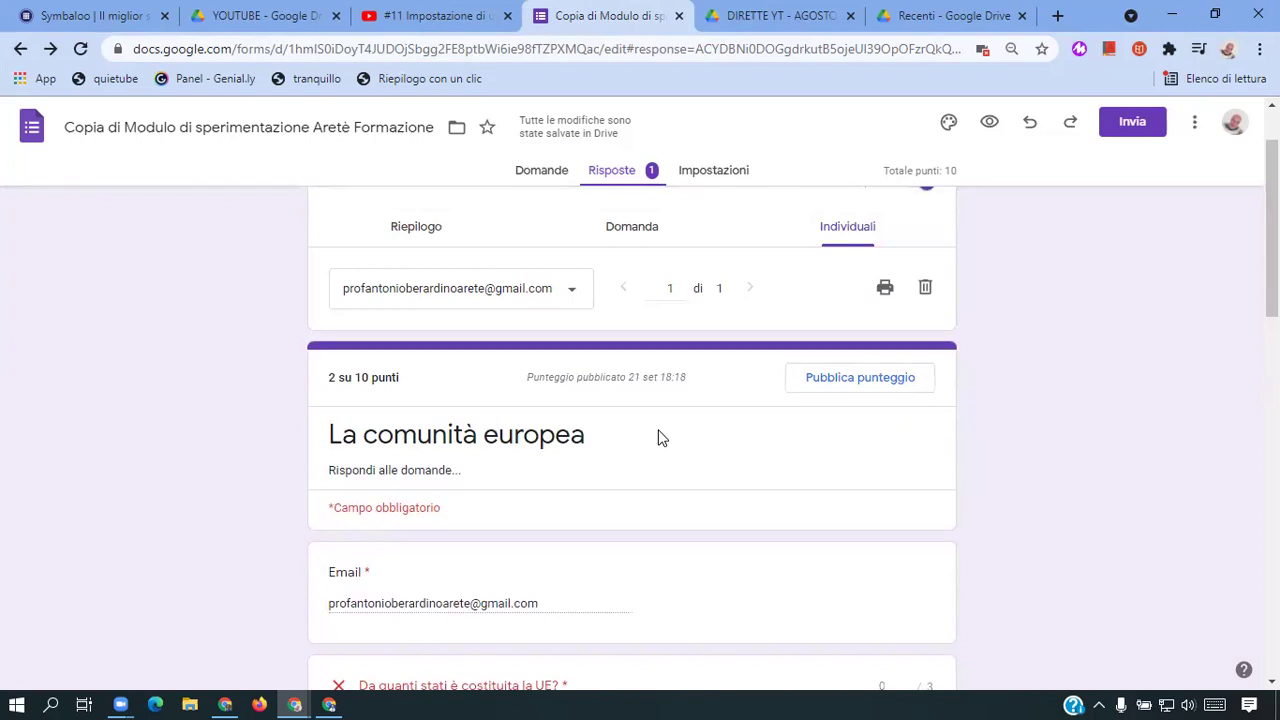
scroll(657, 437, "down", 5)
scroll(657, 437, "down", 3)
scroll(657, 437, "up", 3)
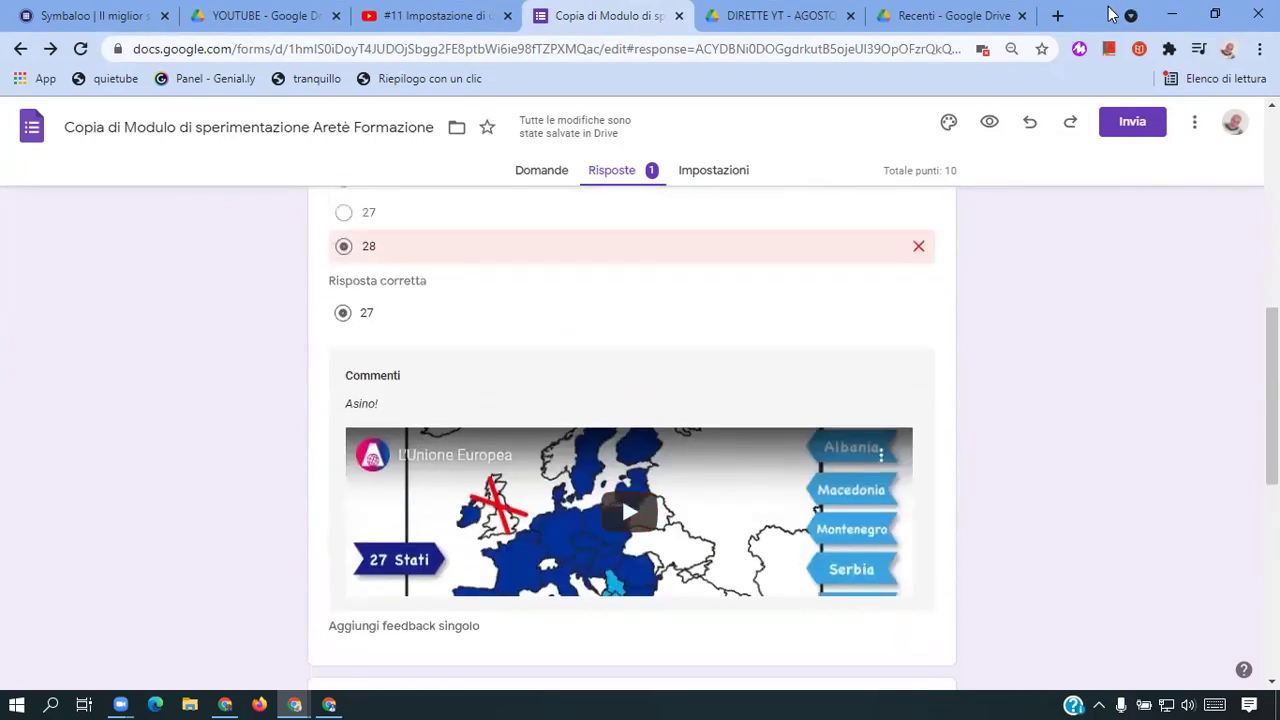
double_click(1090, 15)
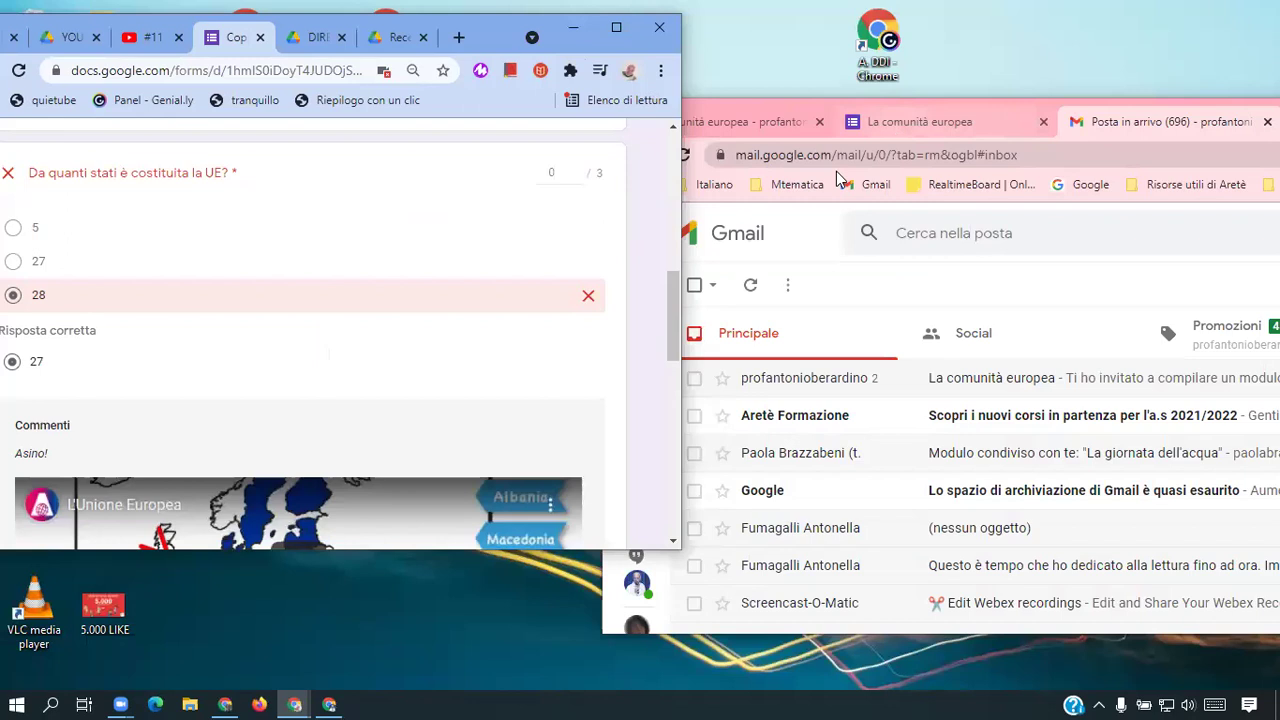
Resize and maximize the Gmail window, reloading the inbox several times to look for the score email.
left_click(918, 291)
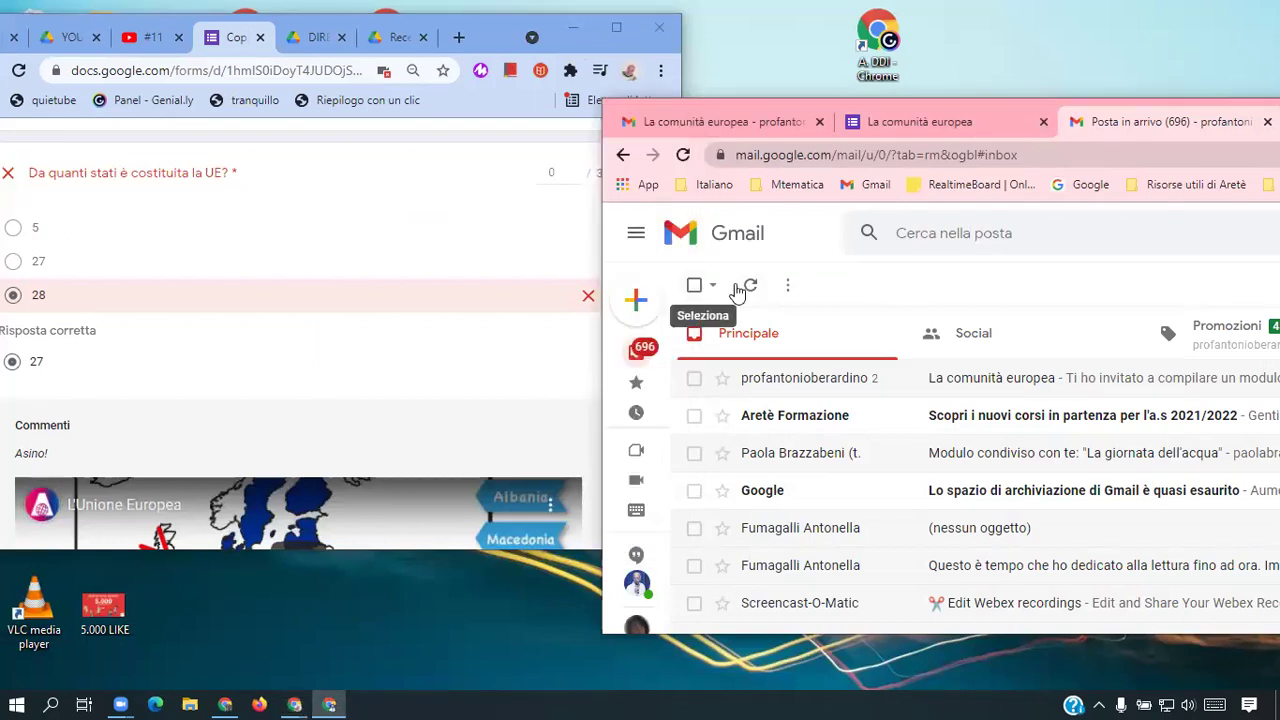
left_click(683, 155)
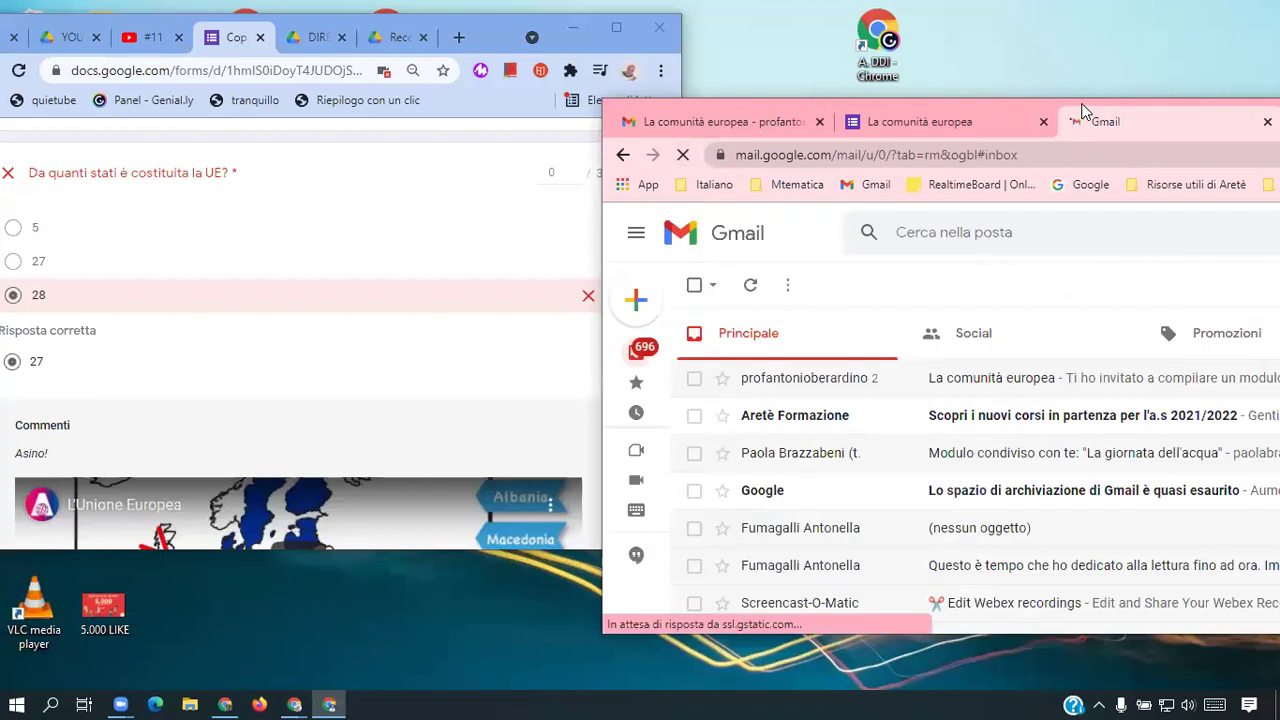
left_click_drag(1075, 110, 562, 62)
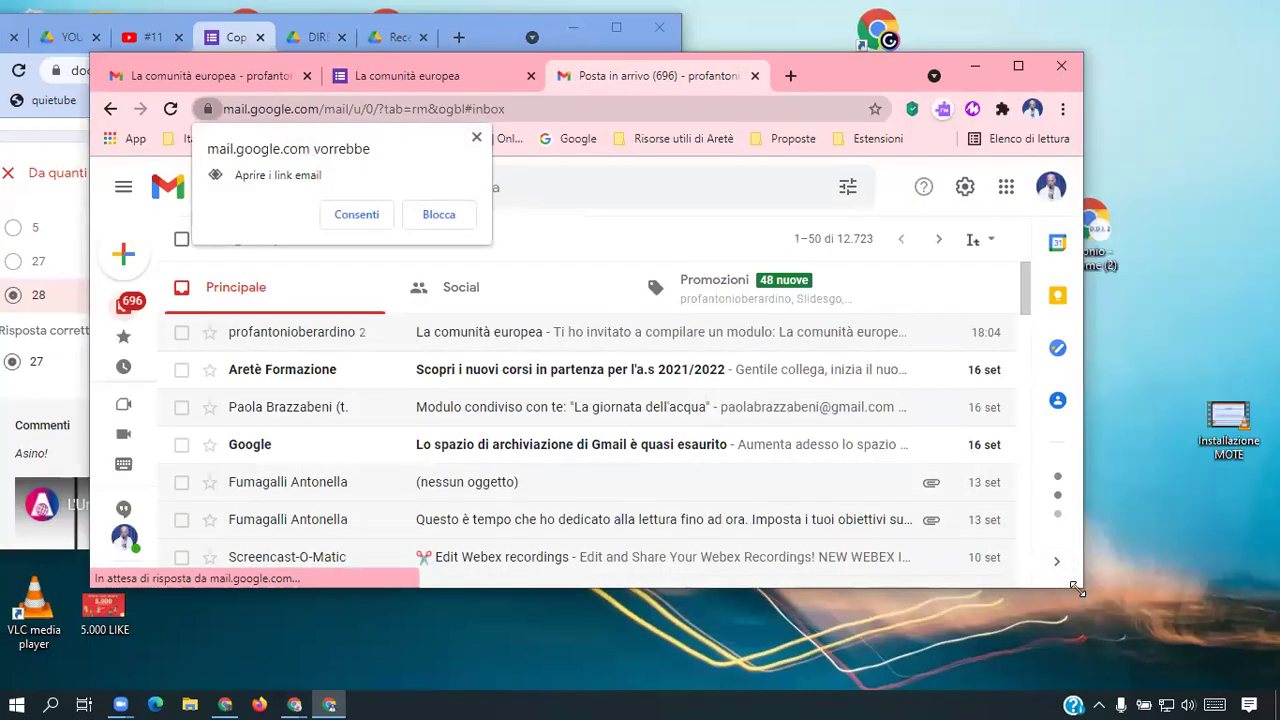
left_click_drag(1077, 590, 1124, 644)
left_click(476, 138)
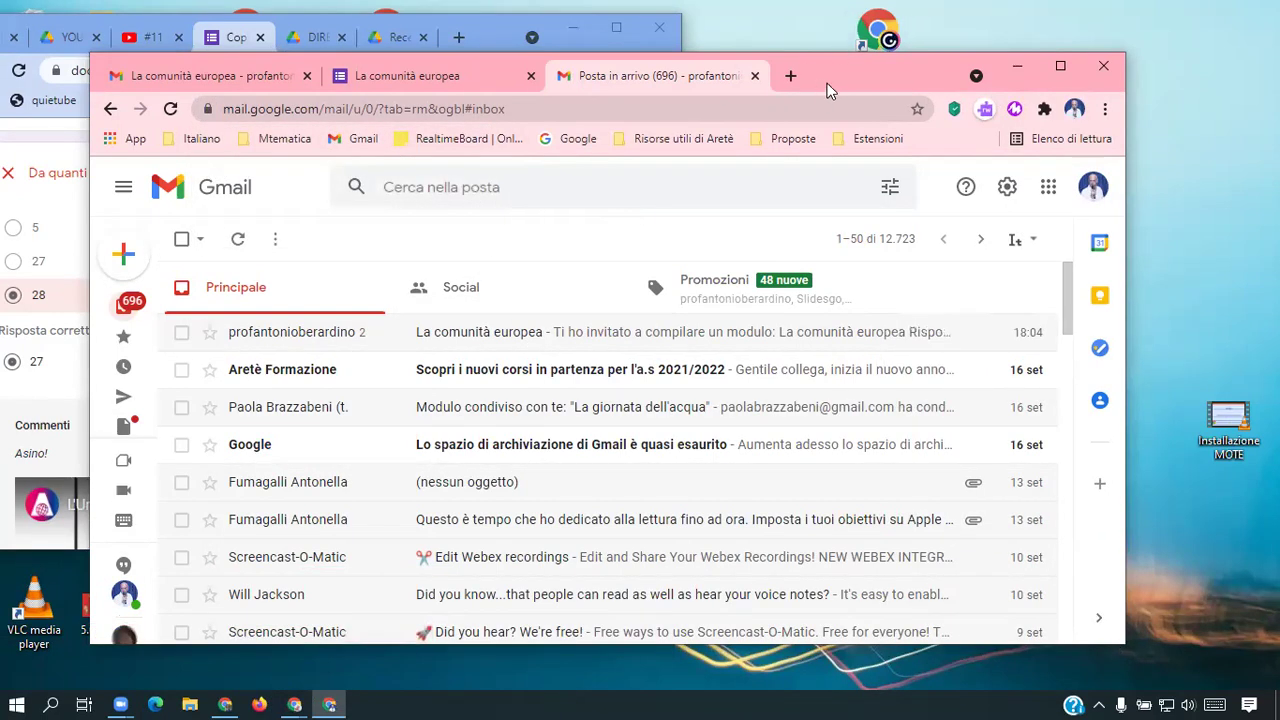
mouse_move(834, 81)
left_mouse_down()
mouse_move(950, 82)
mouse_move(940, 122)
left_mouse_up()
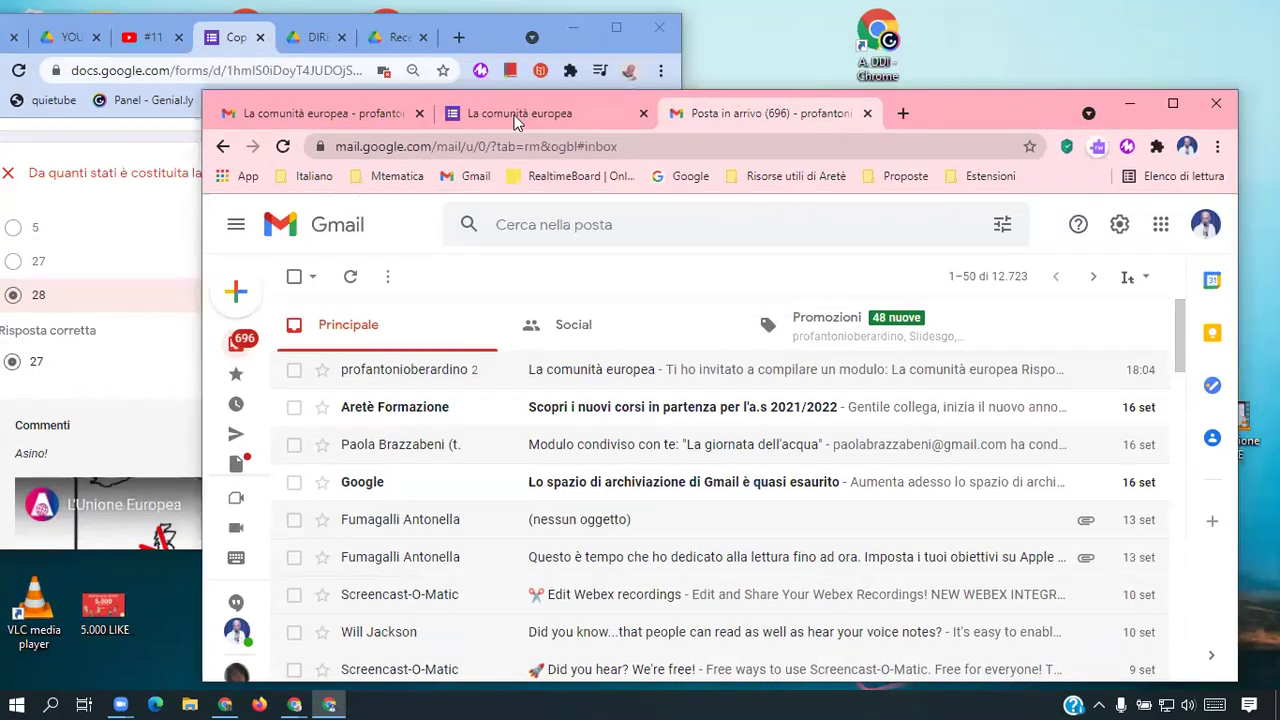
left_click(284, 147)
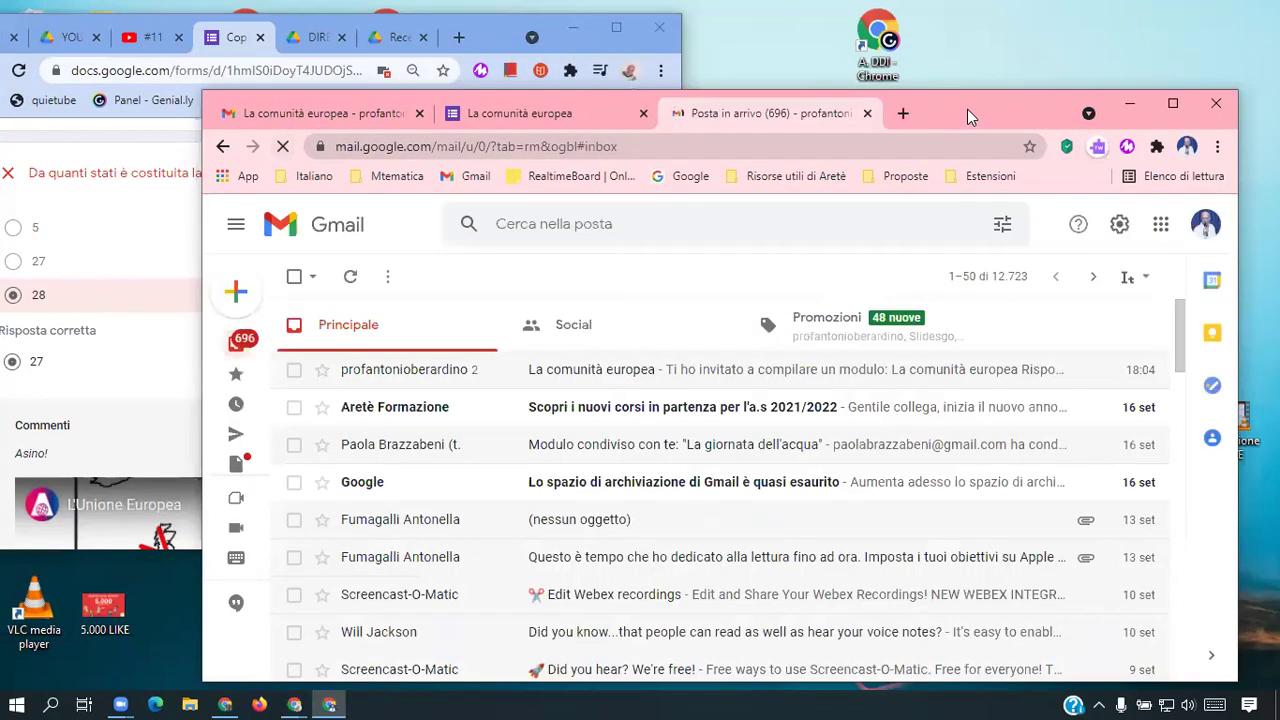
left_click_drag(963, 107, 961, 83)
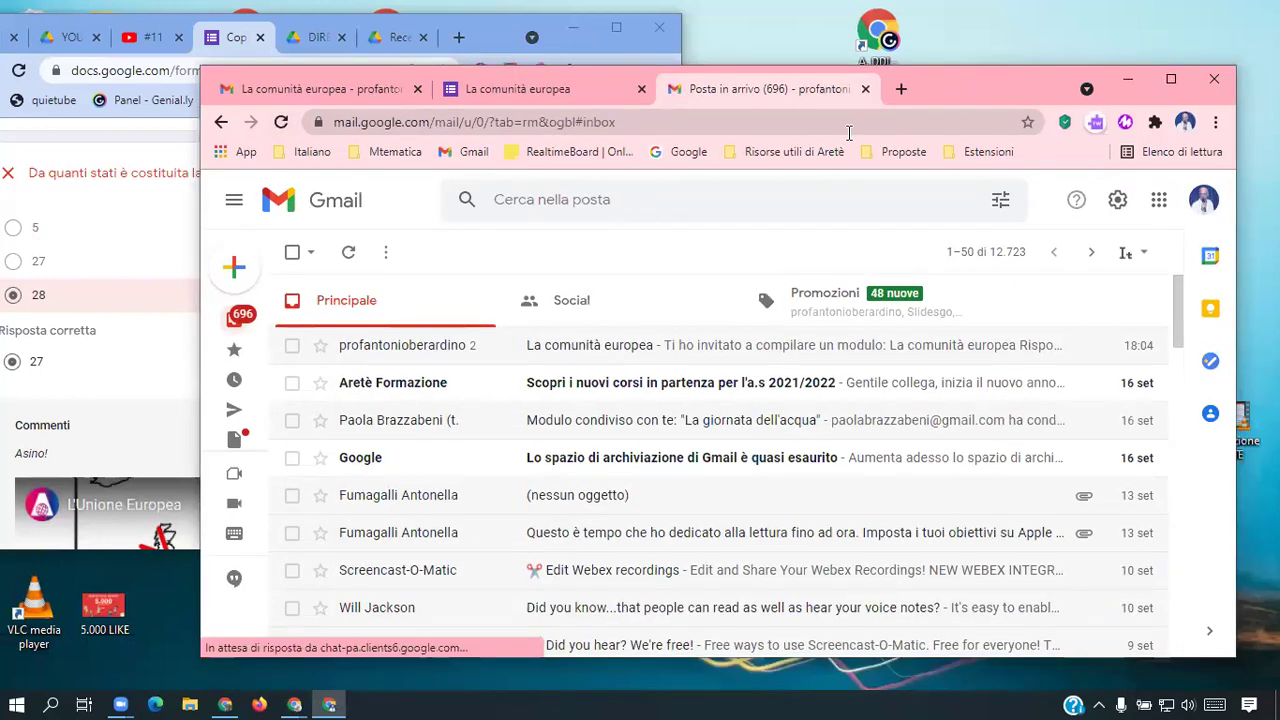
left_click(282, 122)
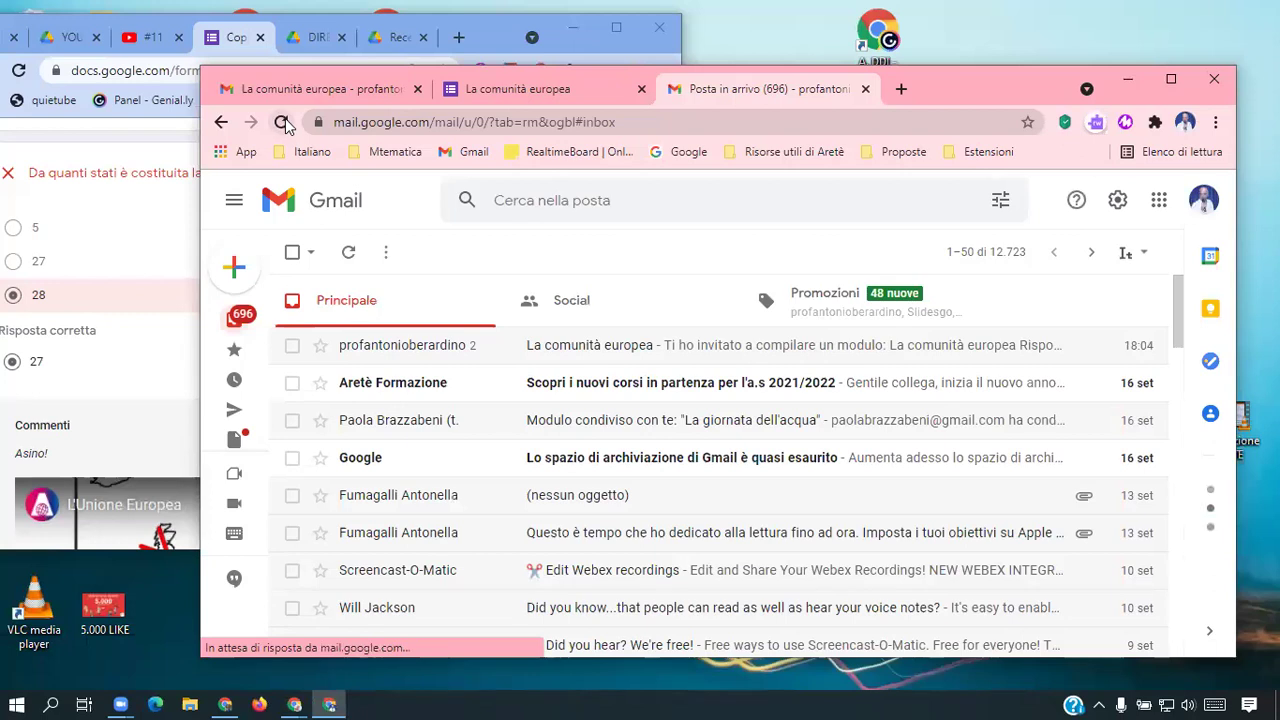
left_click_drag(976, 80, 945, 92)
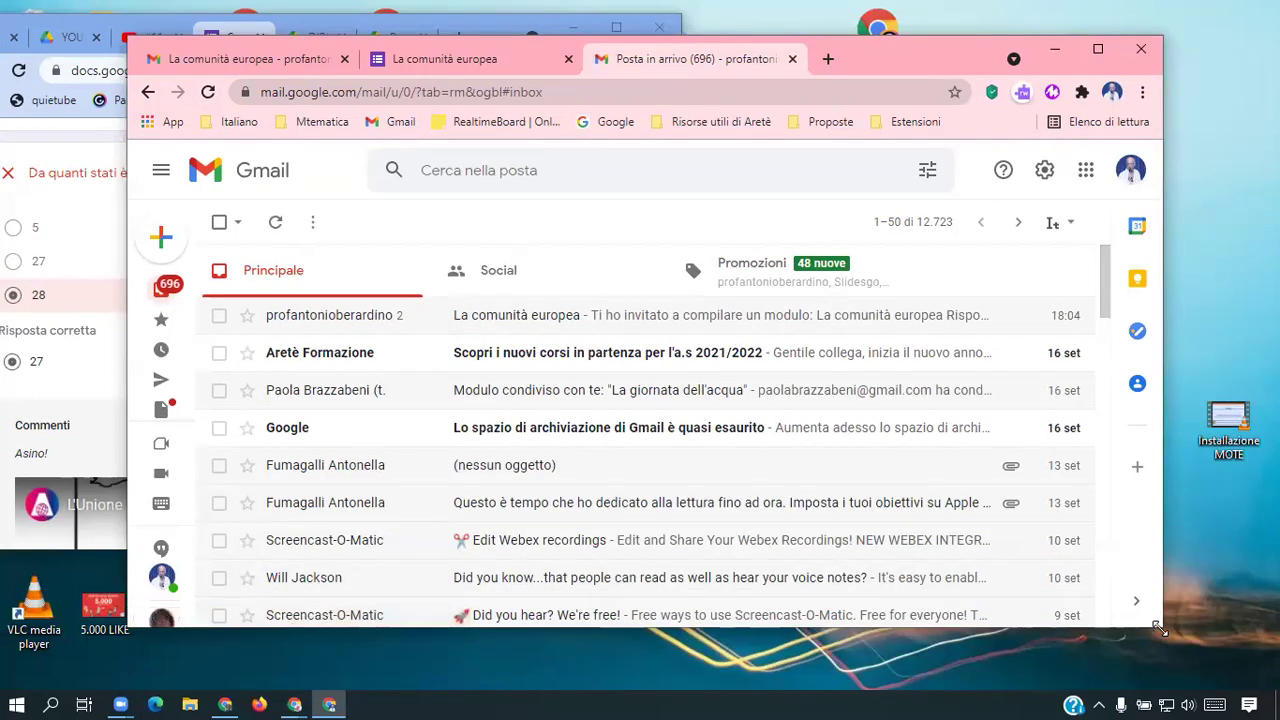
left_click_drag(1160, 627, 1156, 667)
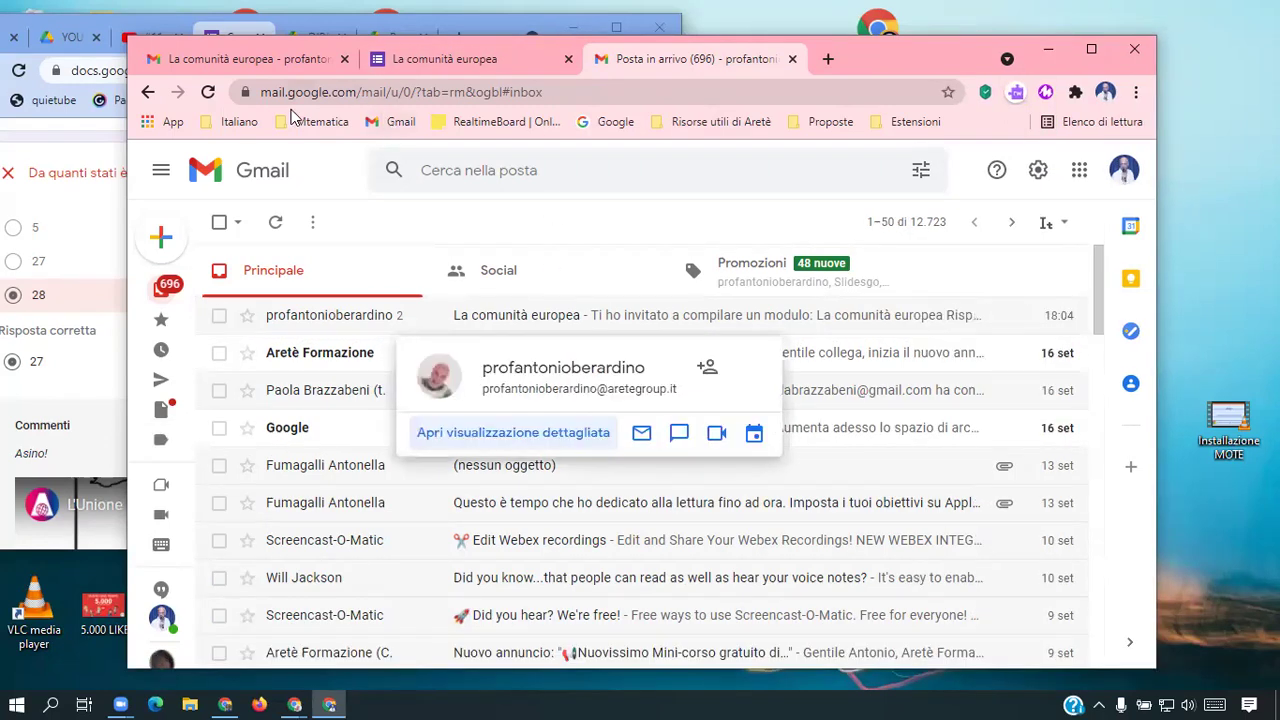
left_click(209, 92)
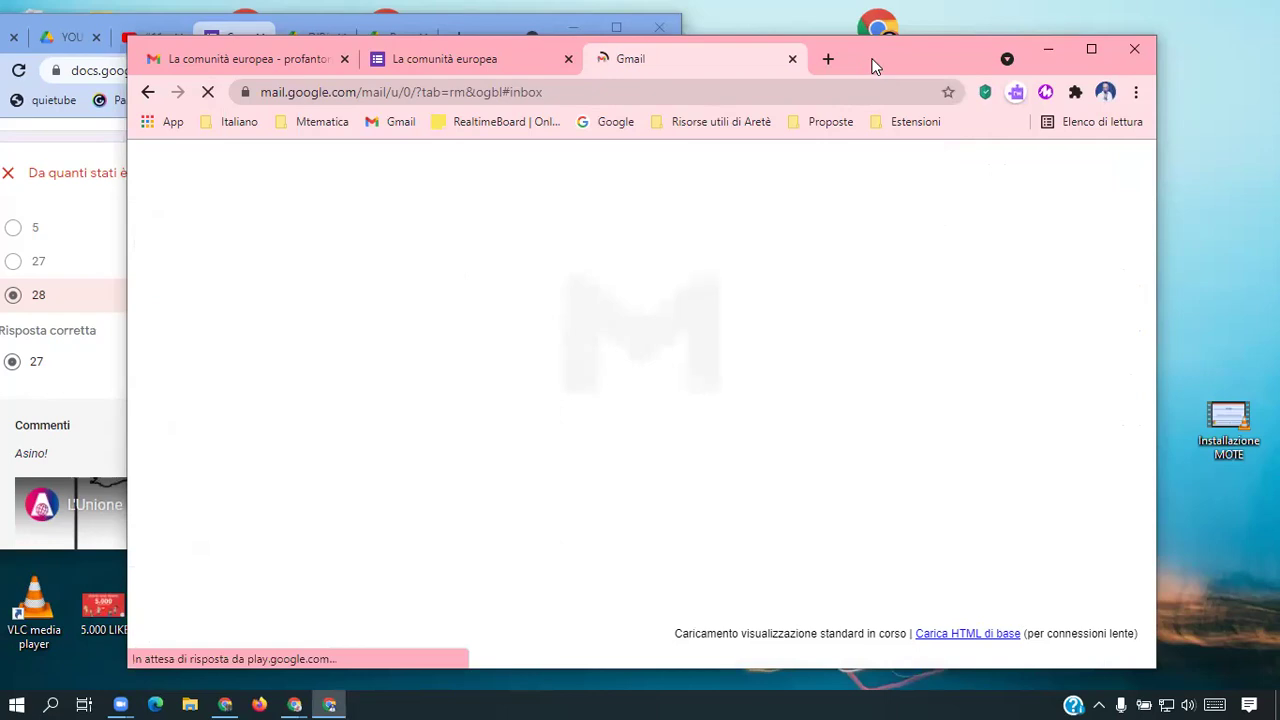
left_click_drag(879, 62, 922, 114)
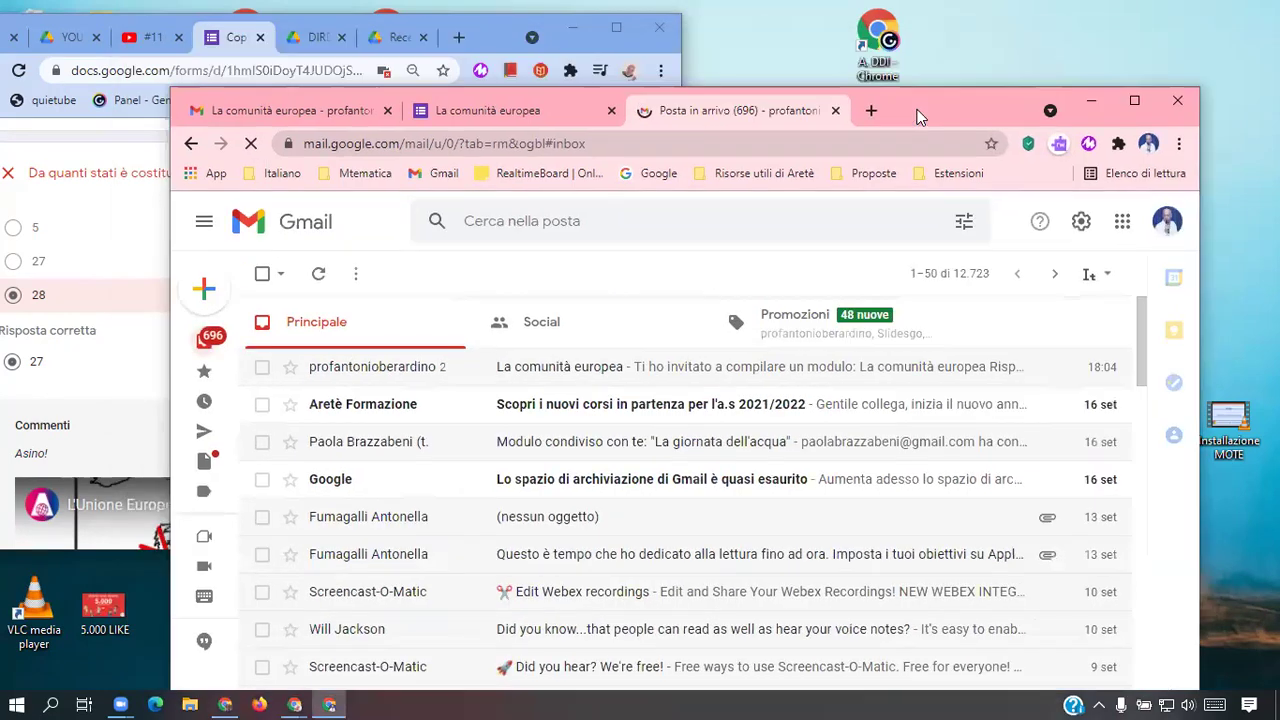
left_click(1135, 101)
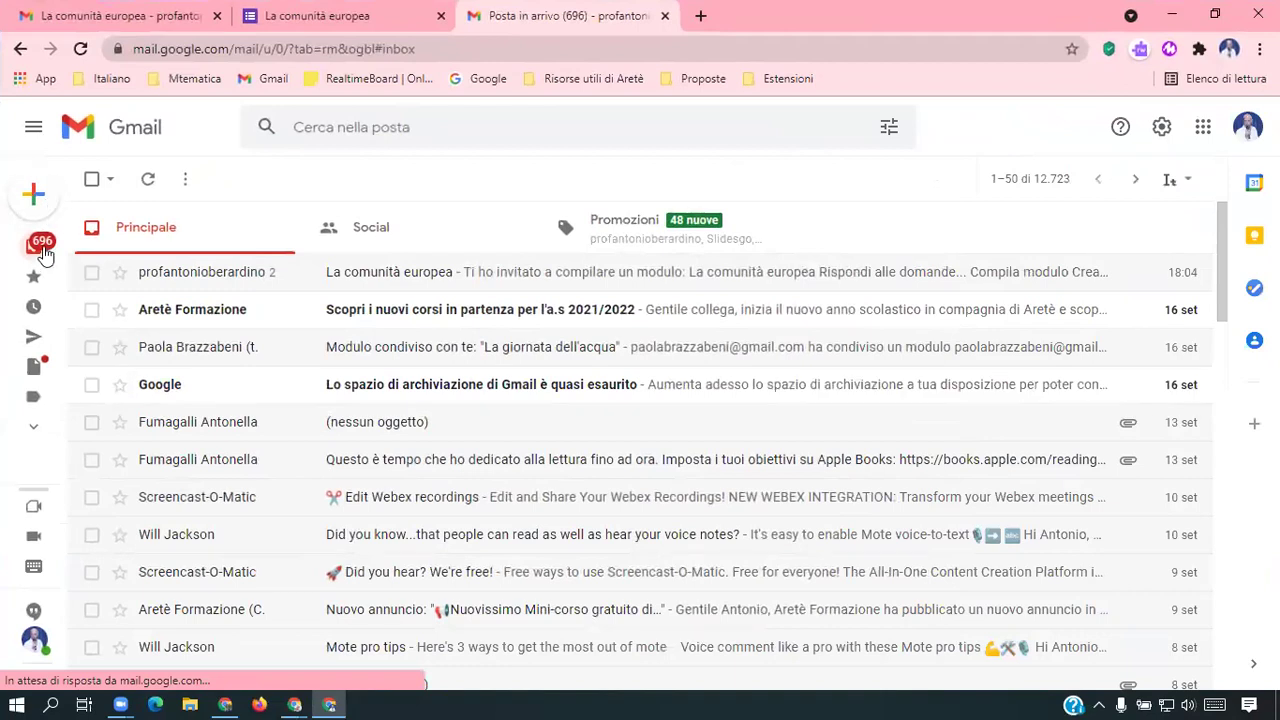
Check the empty Spam folder, go back to Posta in arrivo, and minimize the Gmail window.
mouse_move(38, 248)
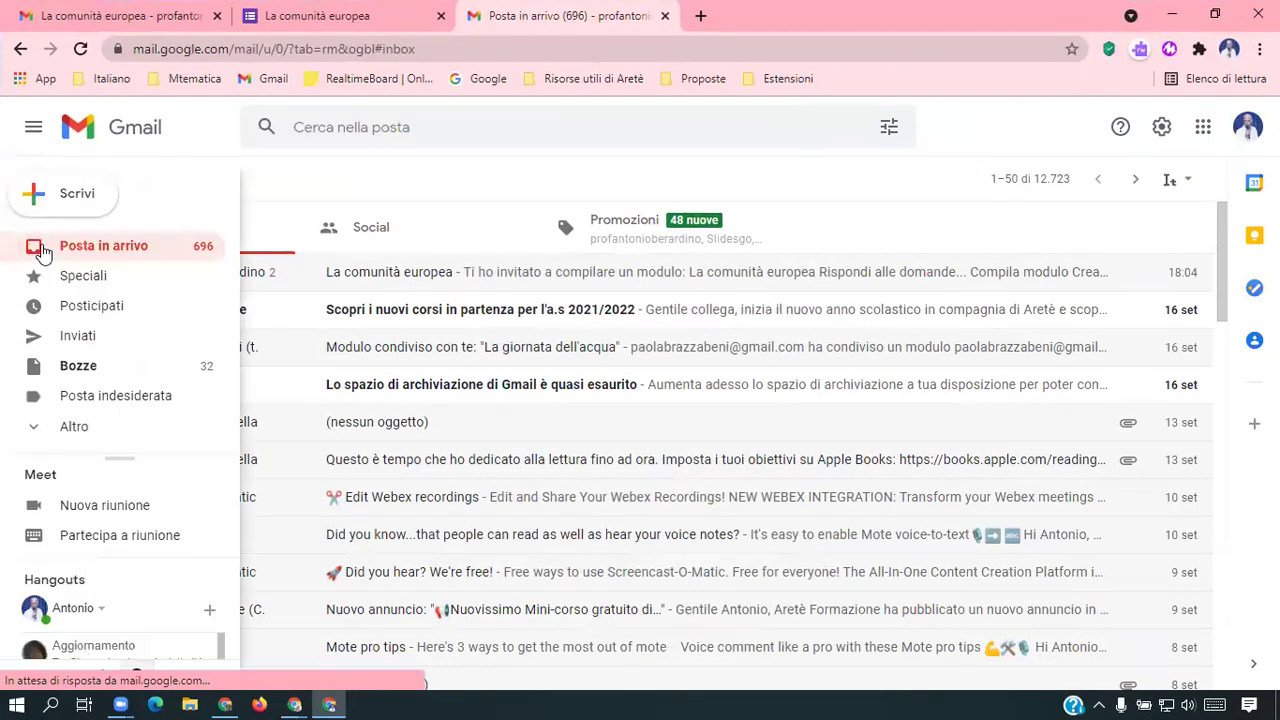
left_click(82, 426)
scroll(84, 429, "down", 3)
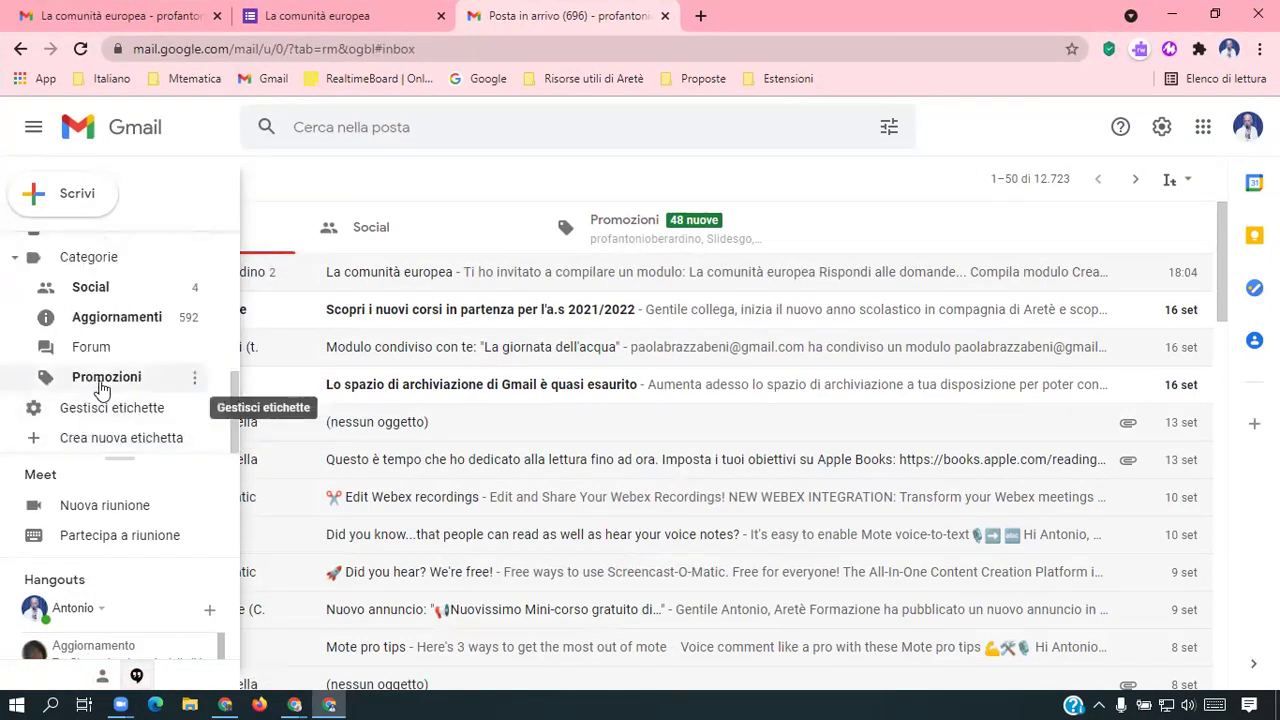
scroll(108, 390, "up", 4)
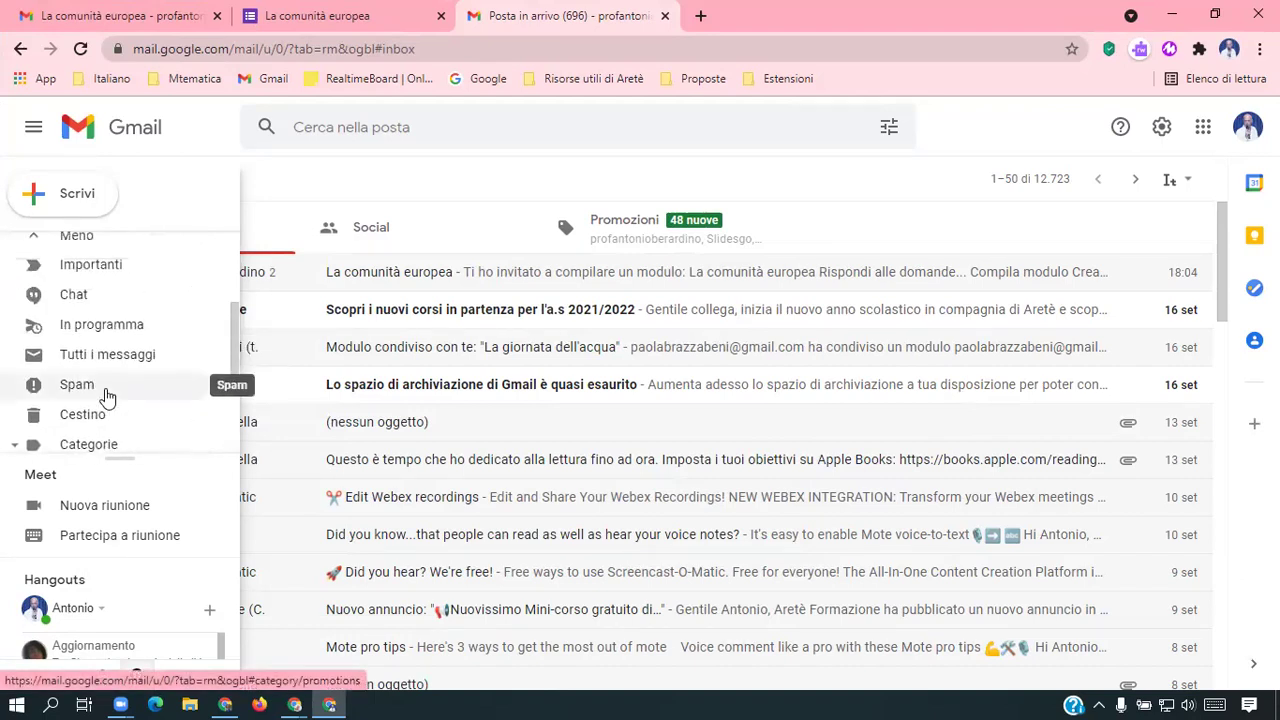
left_click(105, 385)
scroll(126, 372, "up", 2)
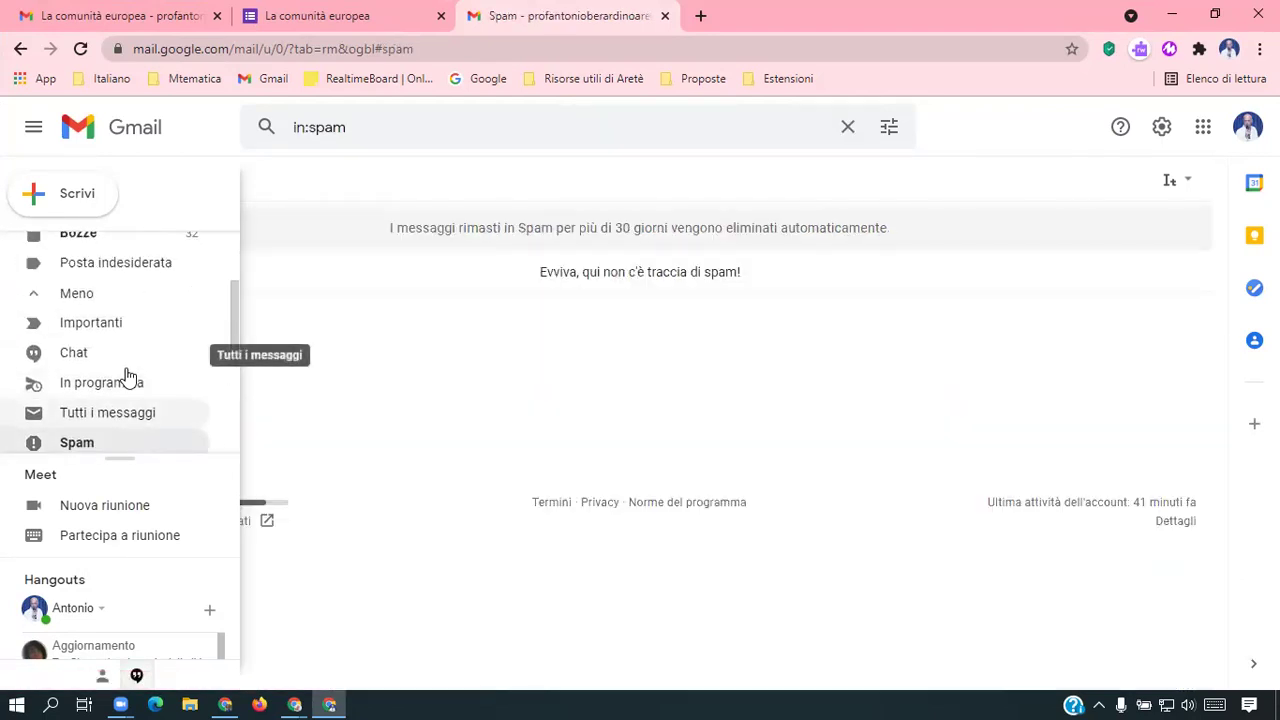
left_click(128, 249)
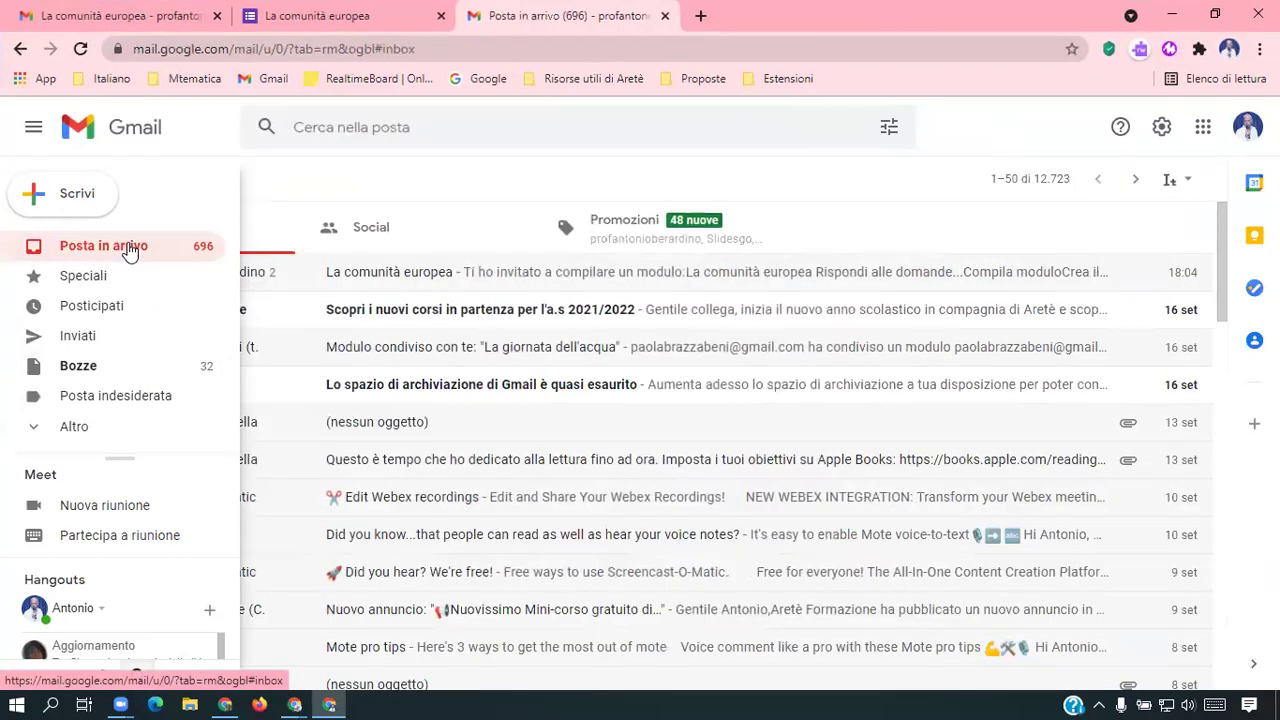
double_click(826, 22)
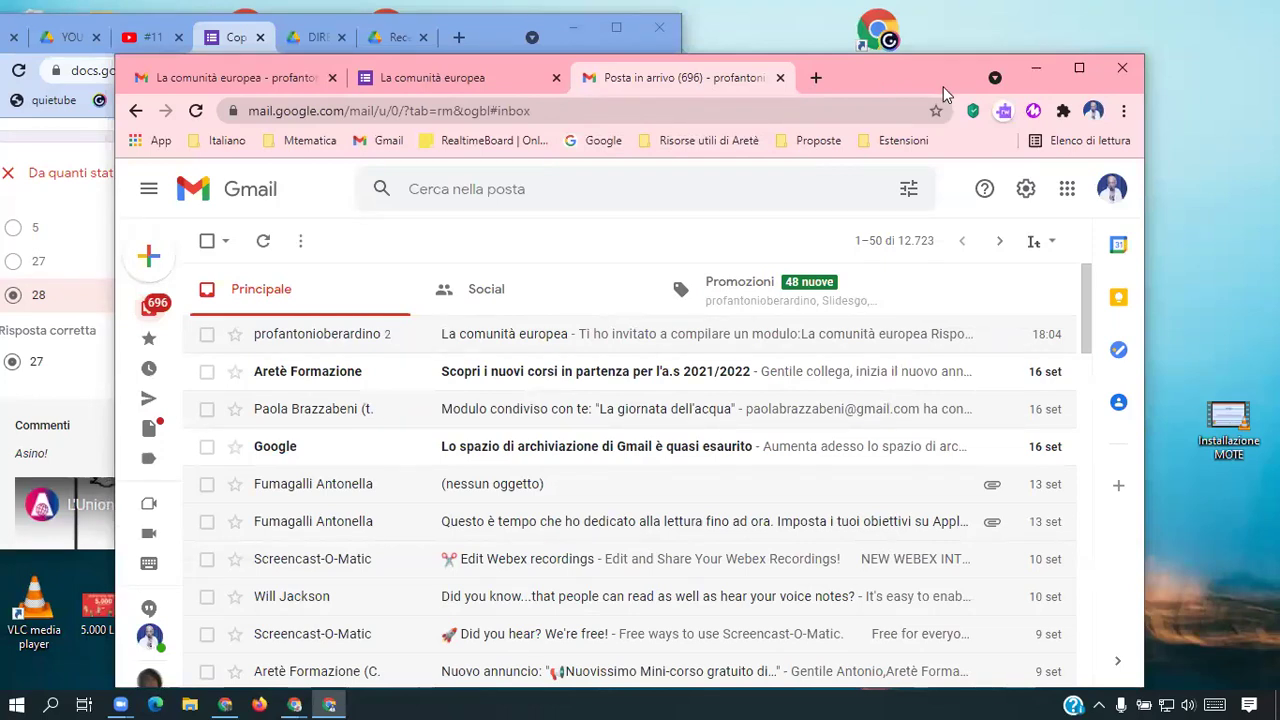
left_click(1033, 75)
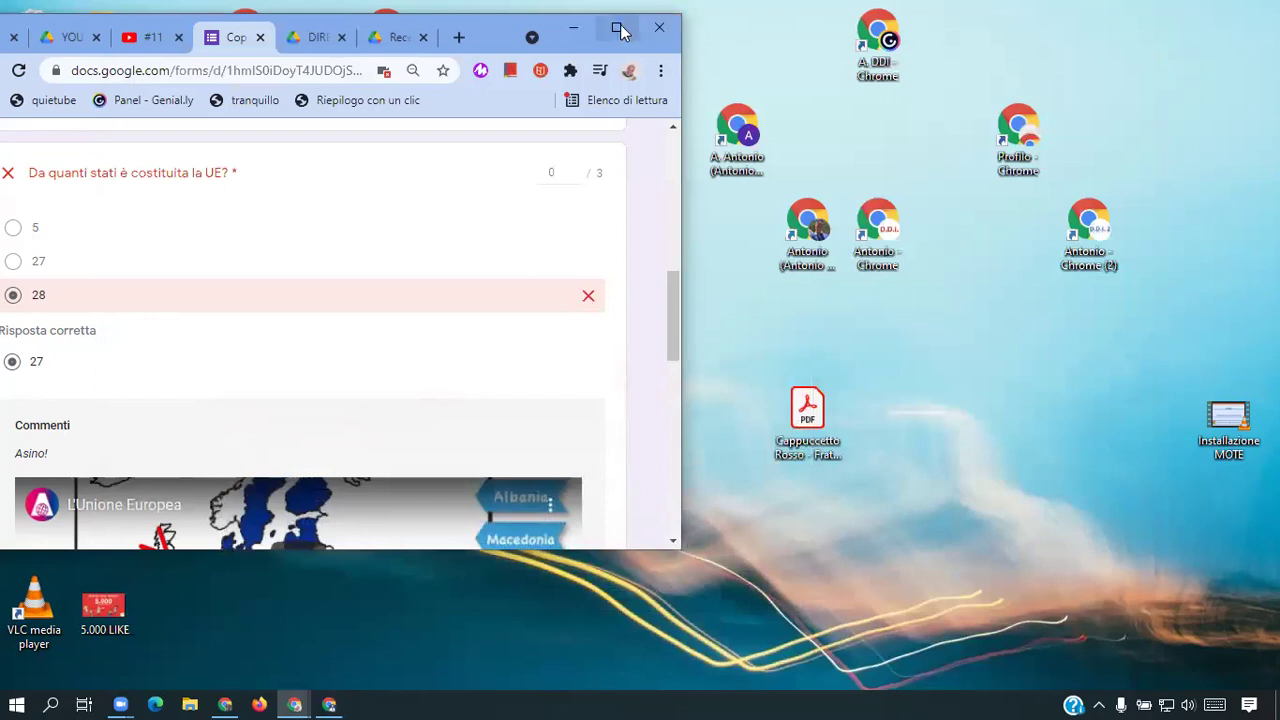
Maximize the Forms individual response, glance through the Drive tabs, and open a new blank tab.
left_click(617, 30)
scroll(1070, 395, "up", 4)
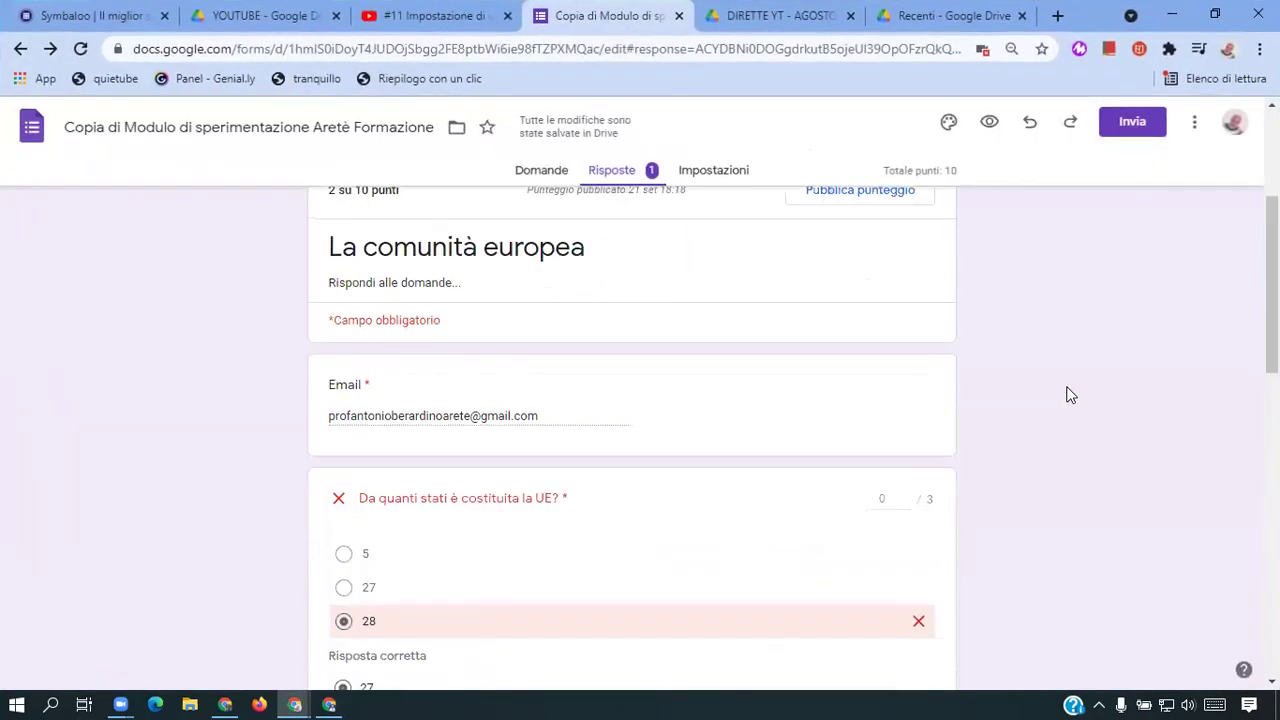
scroll(1071, 395, "up", 3)
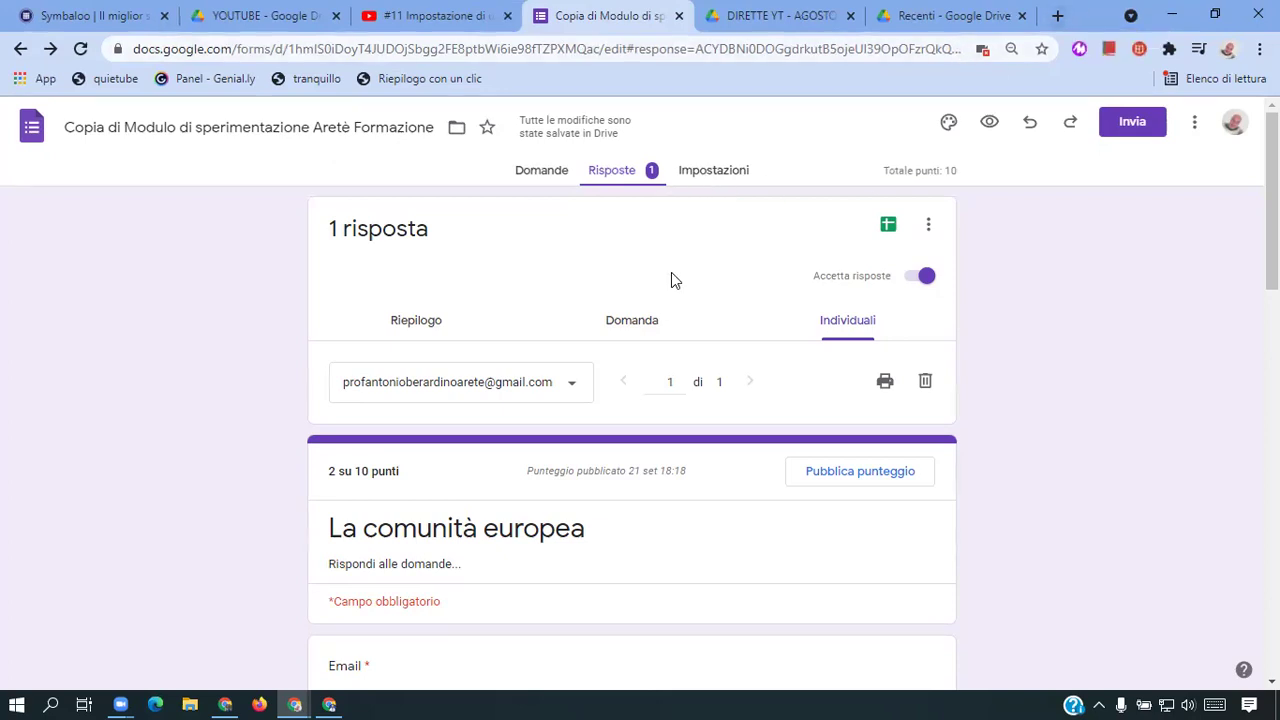
left_click(945, 15)
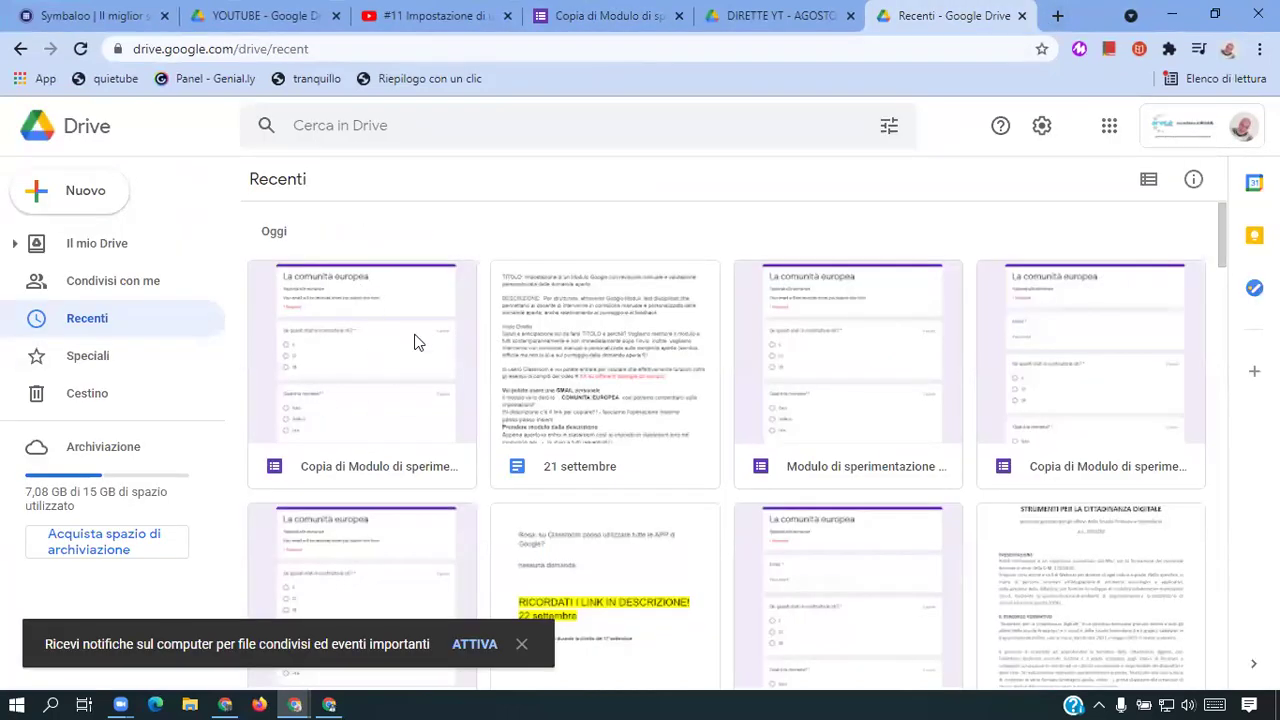
left_click(770, 14)
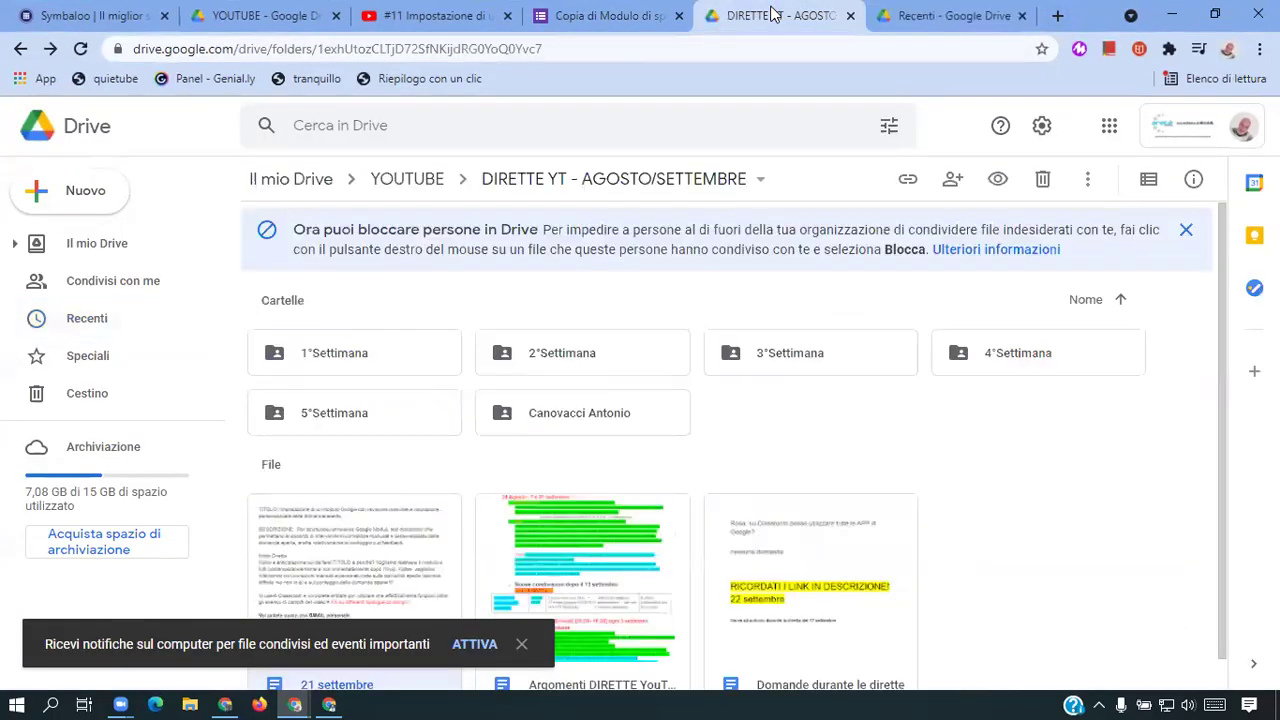
left_click(620, 15)
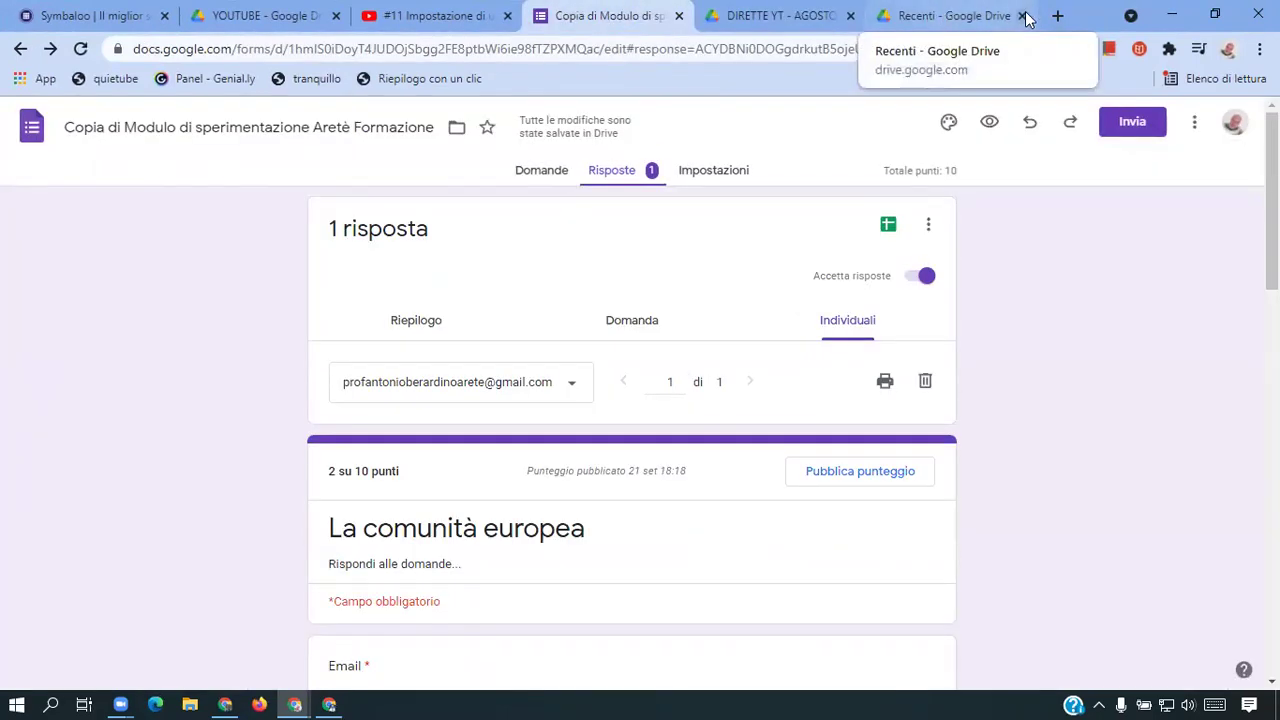
left_click(1058, 15)
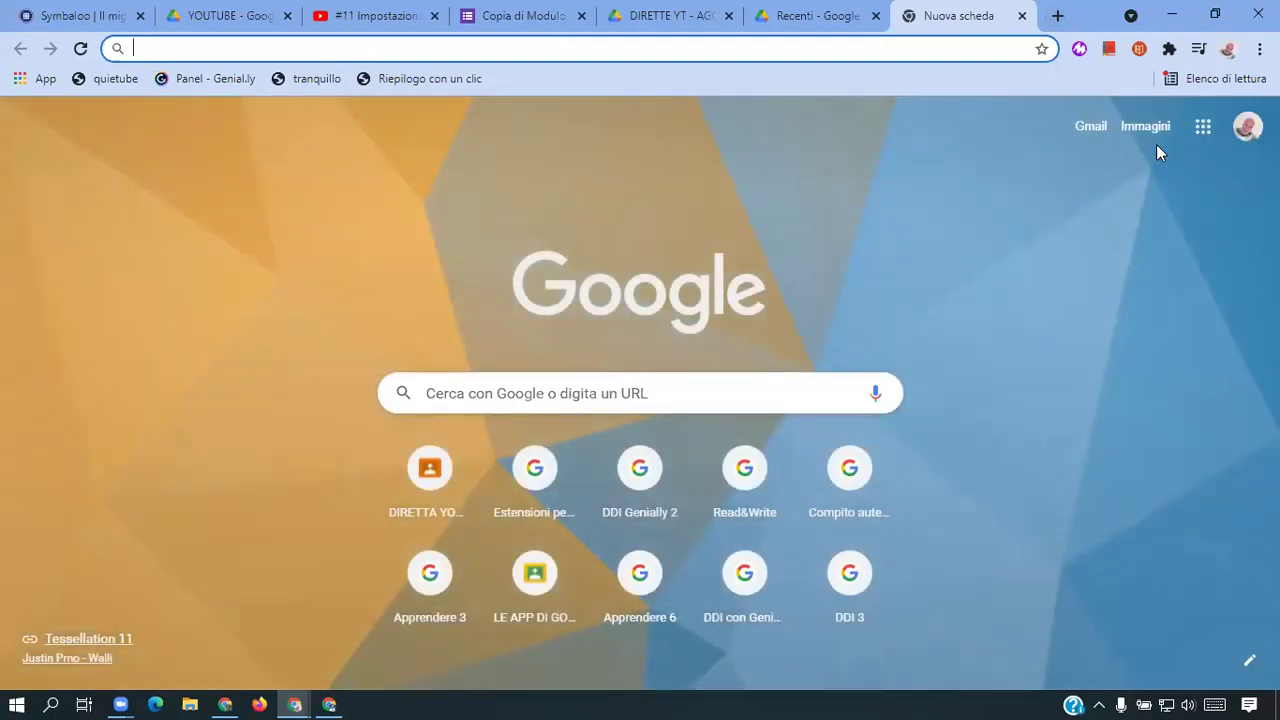
Launch Classroom from the apps grid, enter 'Differenti tipologie di compiti in CLASSROOM', then view YouTube video #11.
left_click(1204, 128)
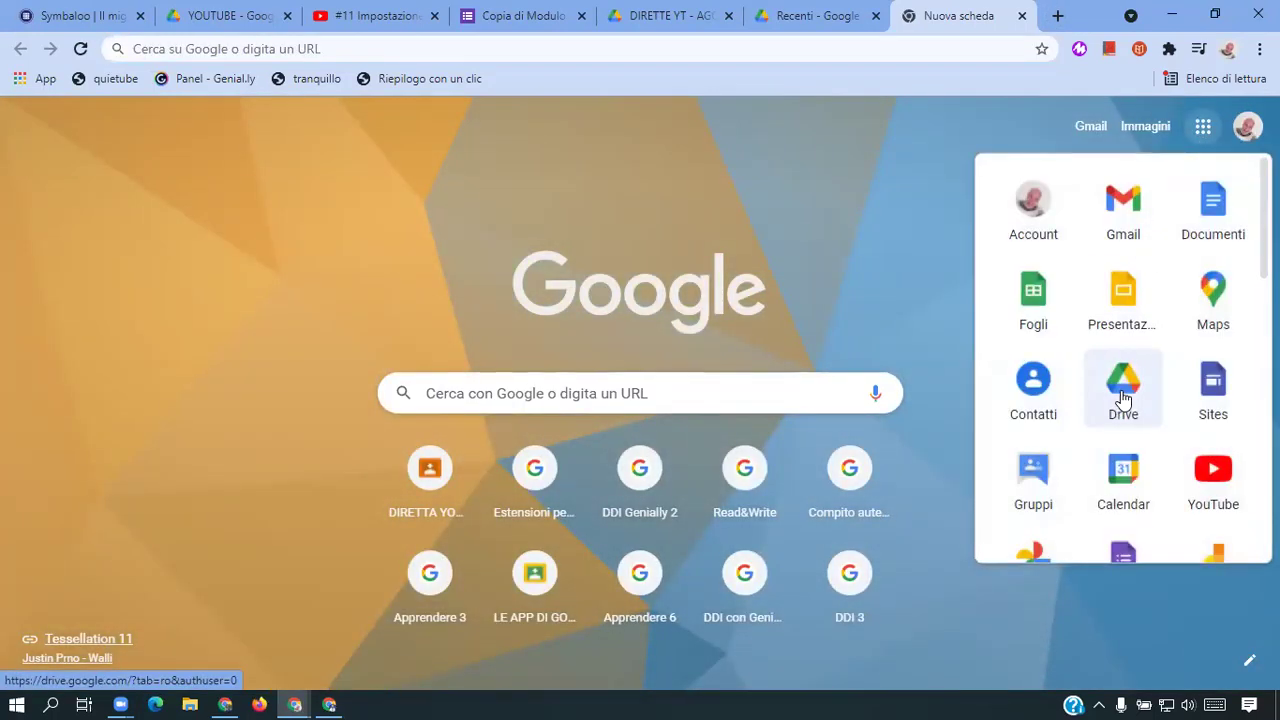
scroll(1124, 399, "down", 3)
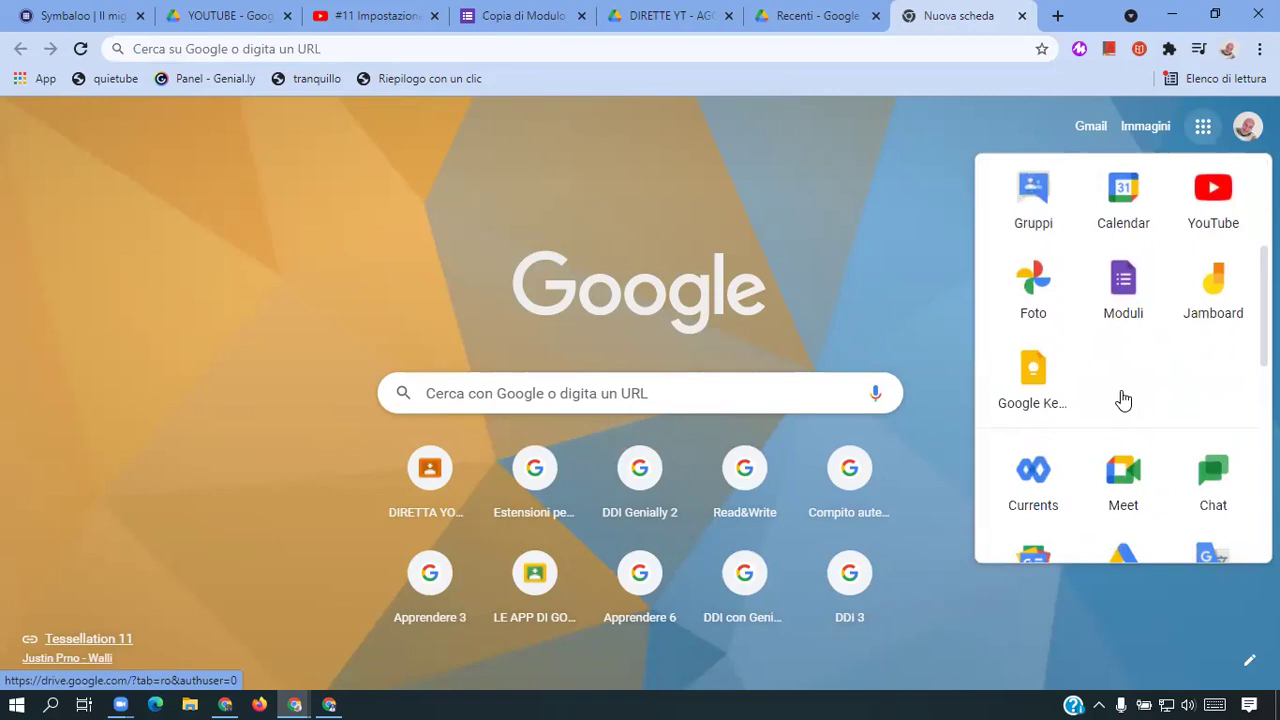
scroll(1124, 399, "down", 3)
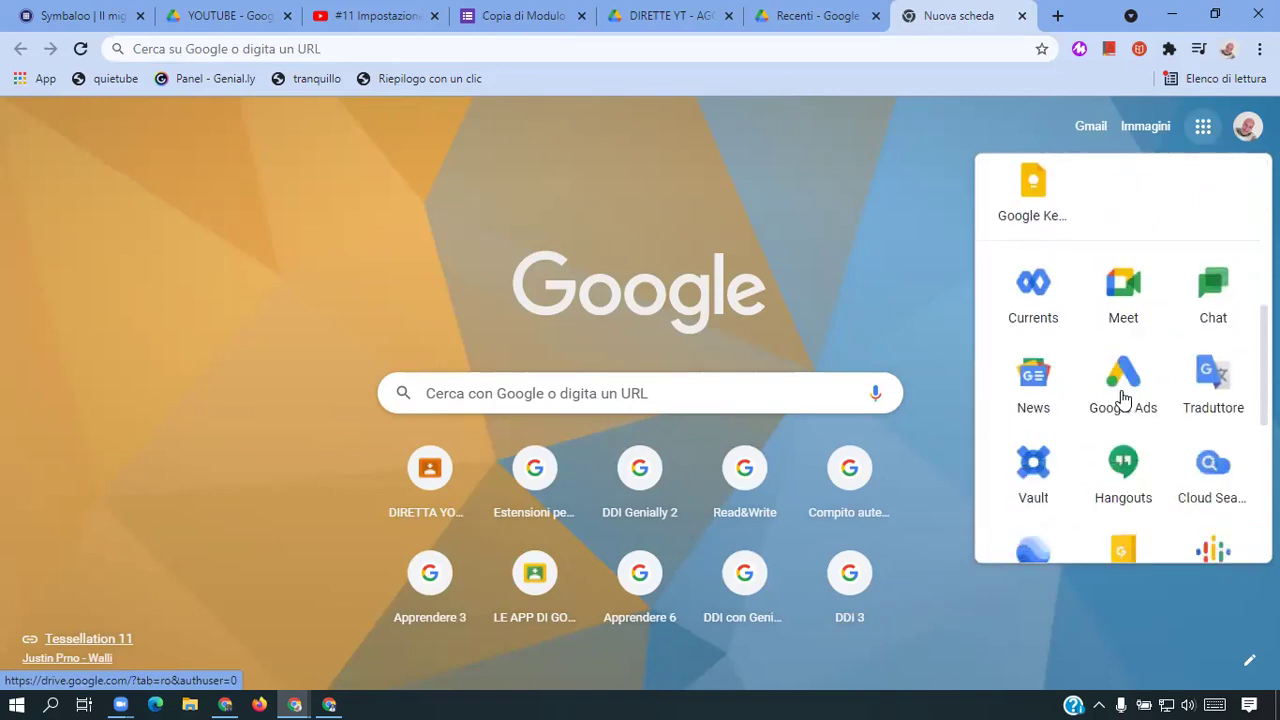
scroll(1124, 399, "down", 2)
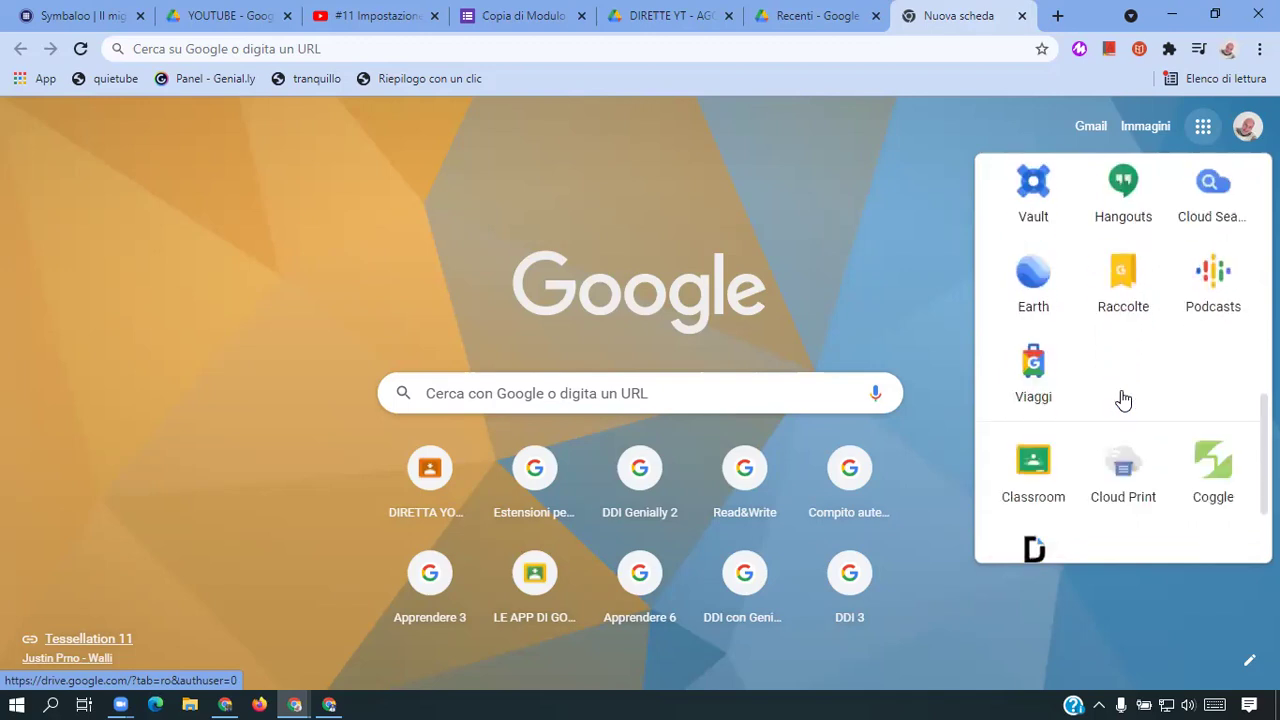
left_click(1044, 472)
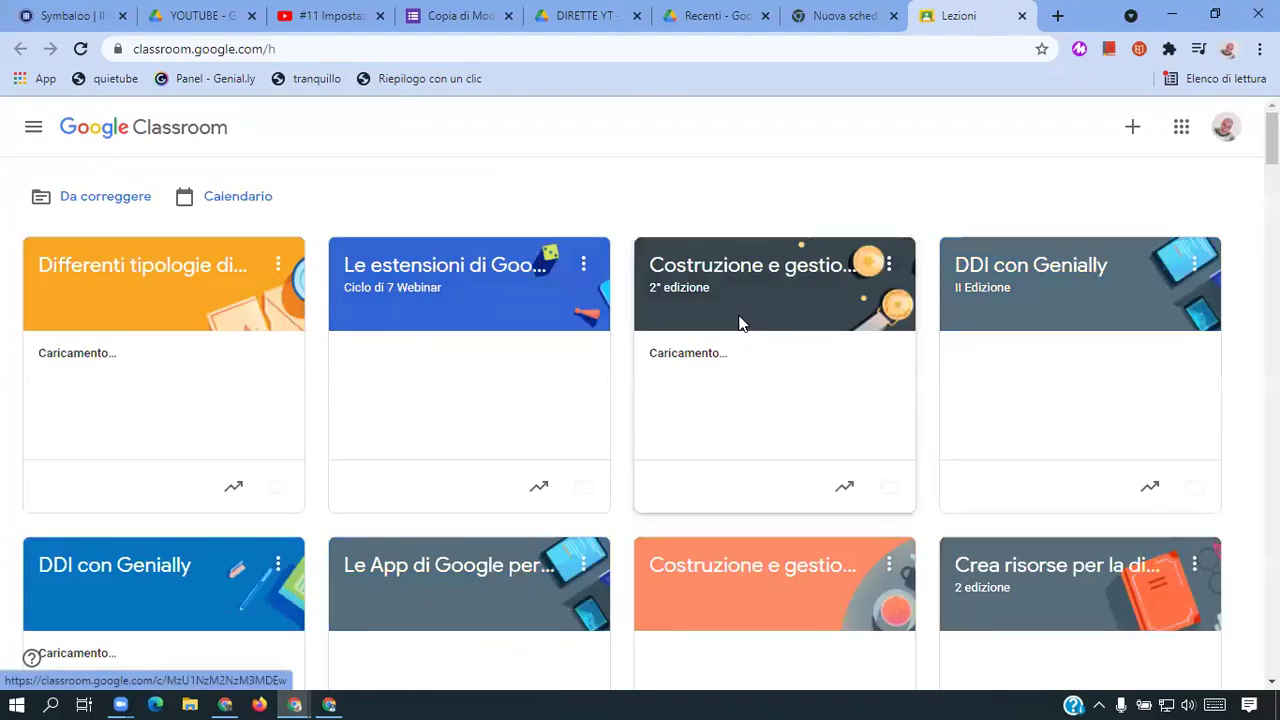
left_click(204, 302)
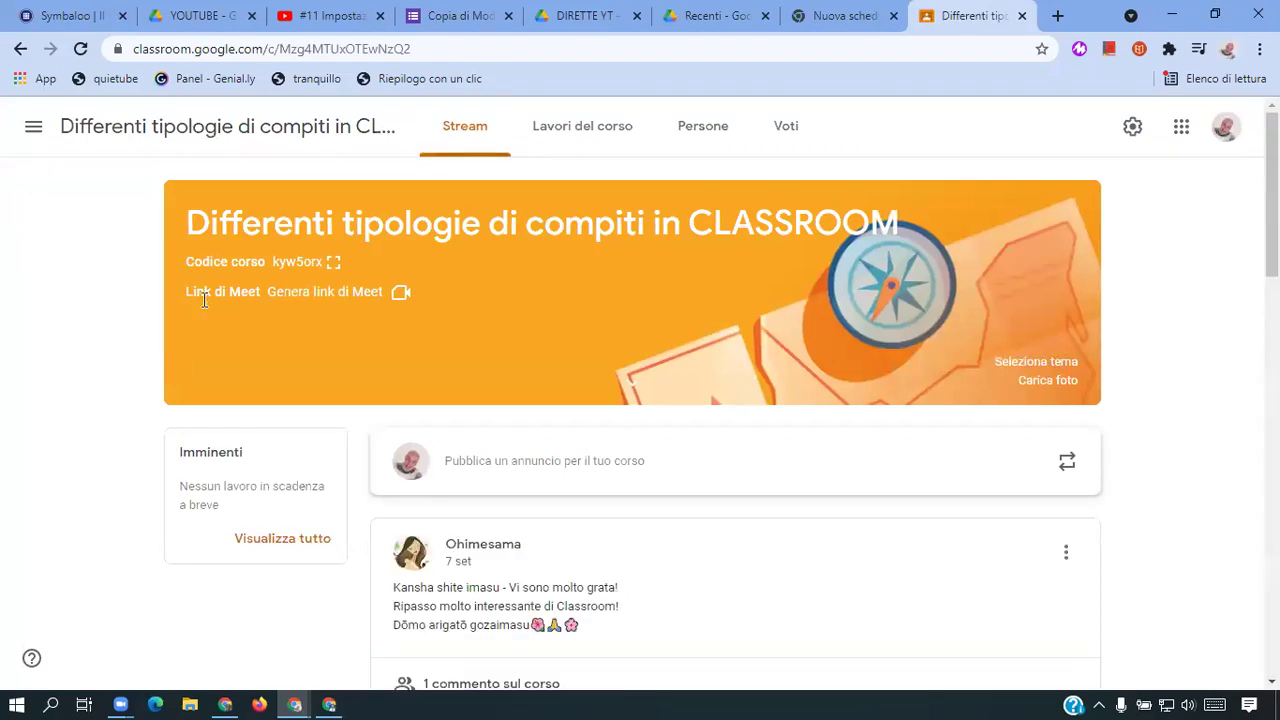
left_click(321, 14)
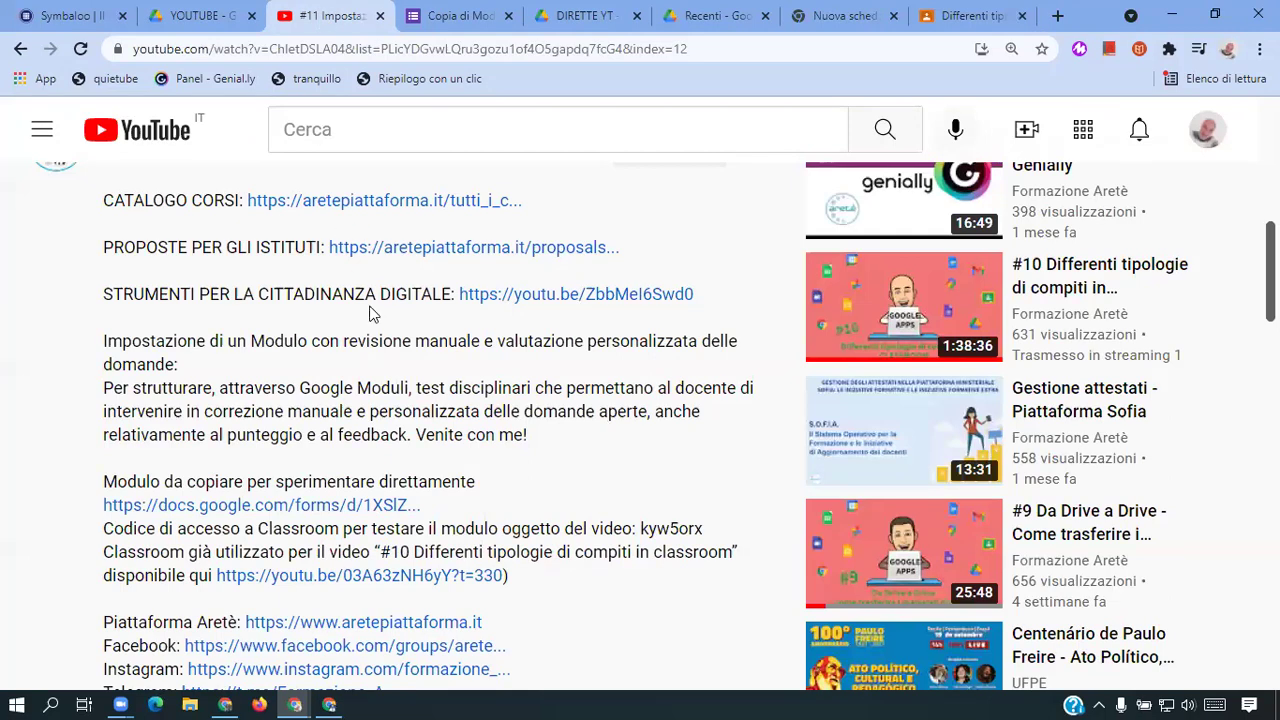
Select the Classroom access code in the video #11 description, then return to the Classroom tab.
scroll(399, 341, "down", 1)
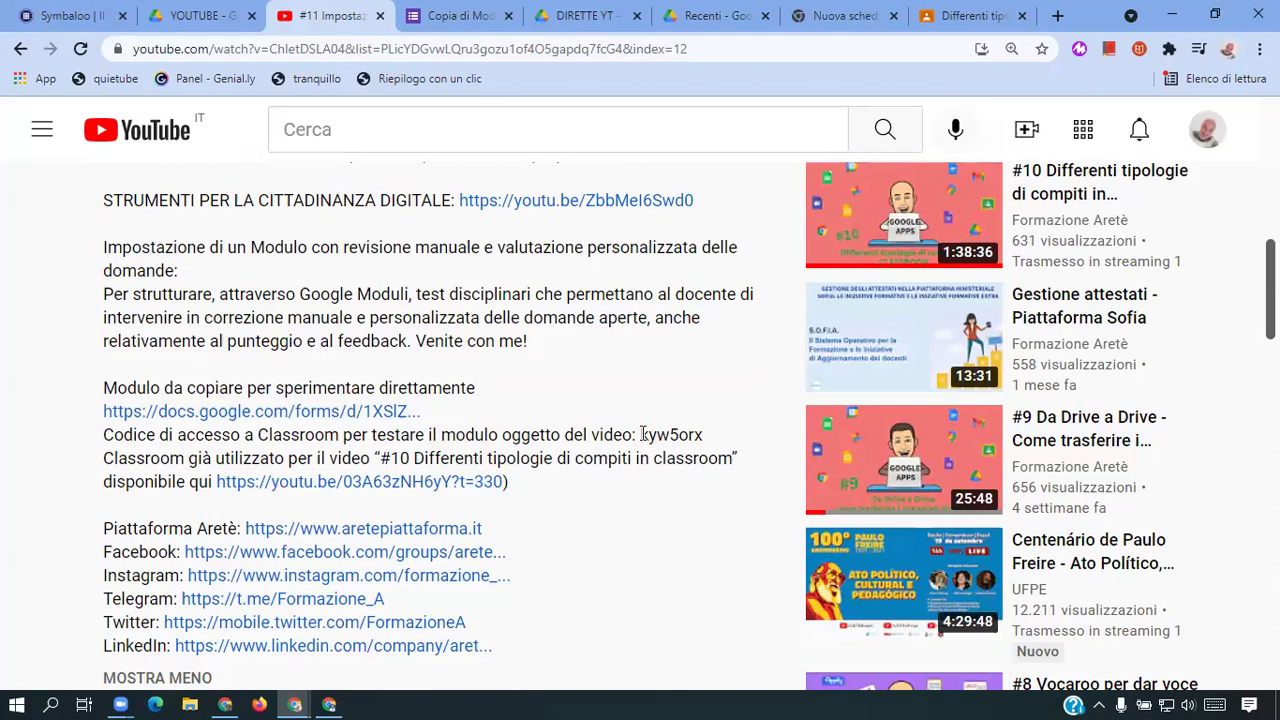
left_click_drag(641, 434, 705, 438)
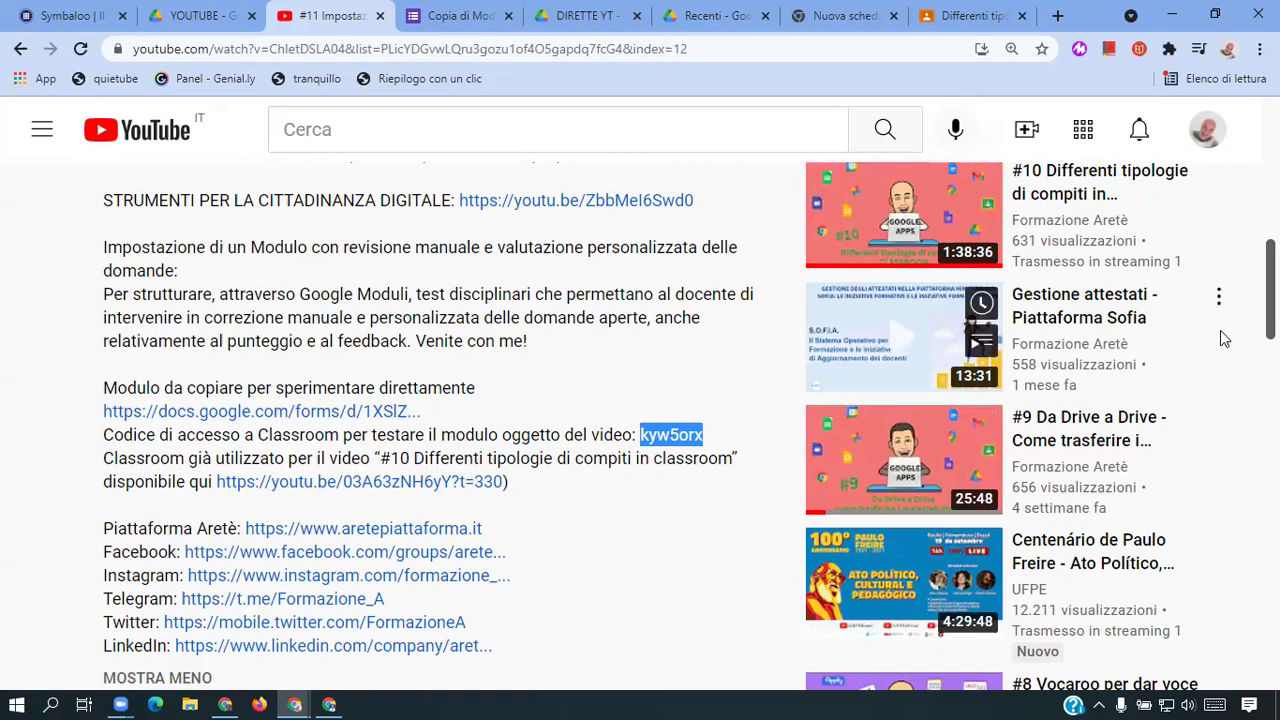
scroll(791, 360, "up", 1)
scroll(791, 360, "up", 3)
scroll(791, 360, "up", 4)
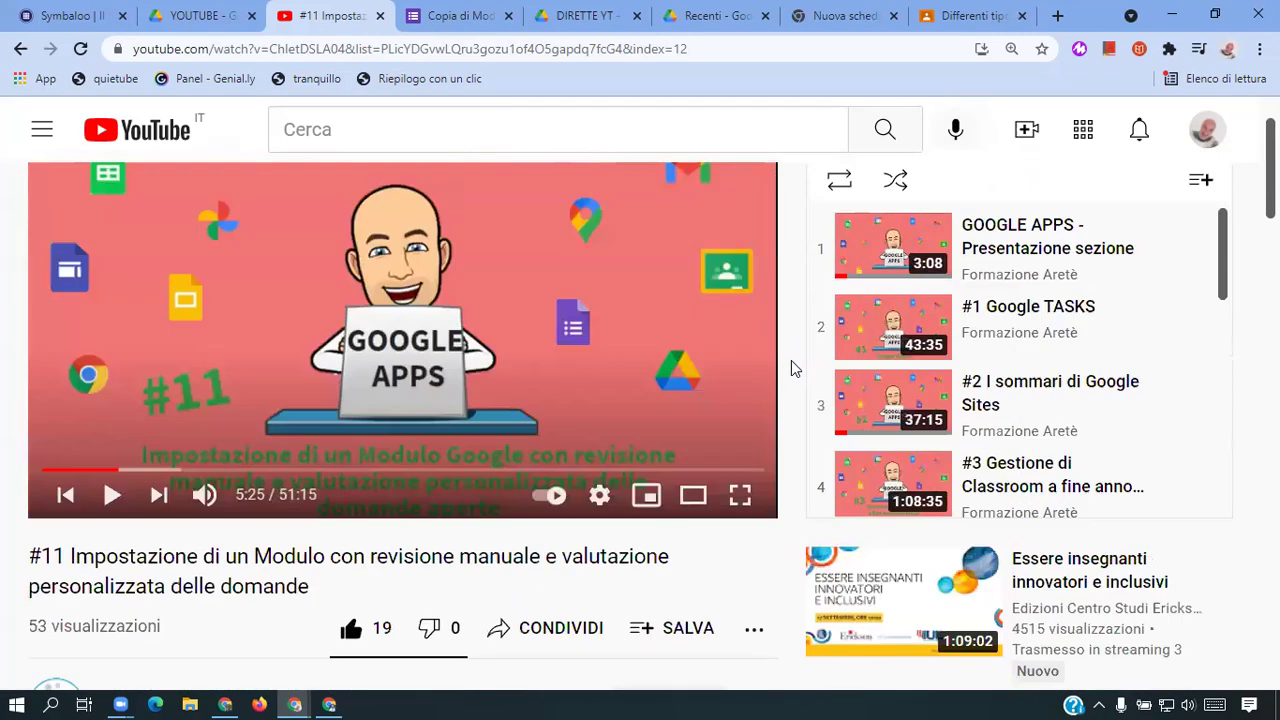
left_click_drag(1230, 237, 1229, 445)
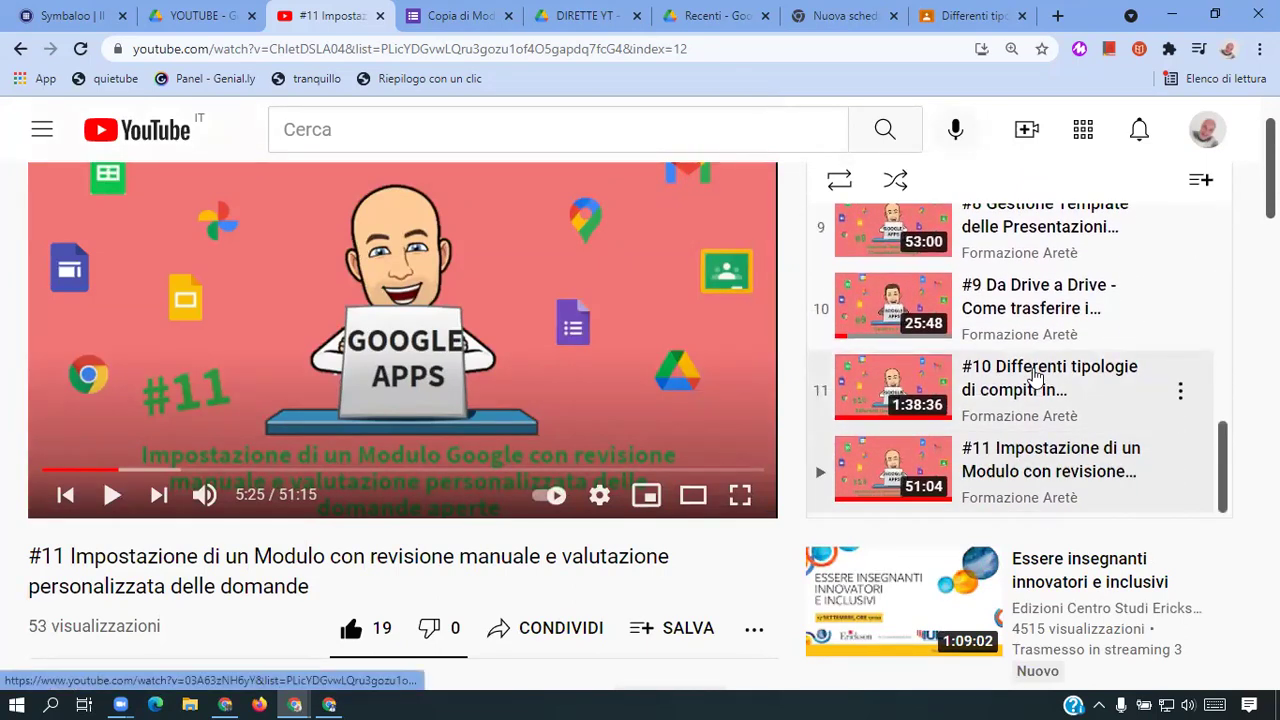
scroll(574, 523, "down", 3)
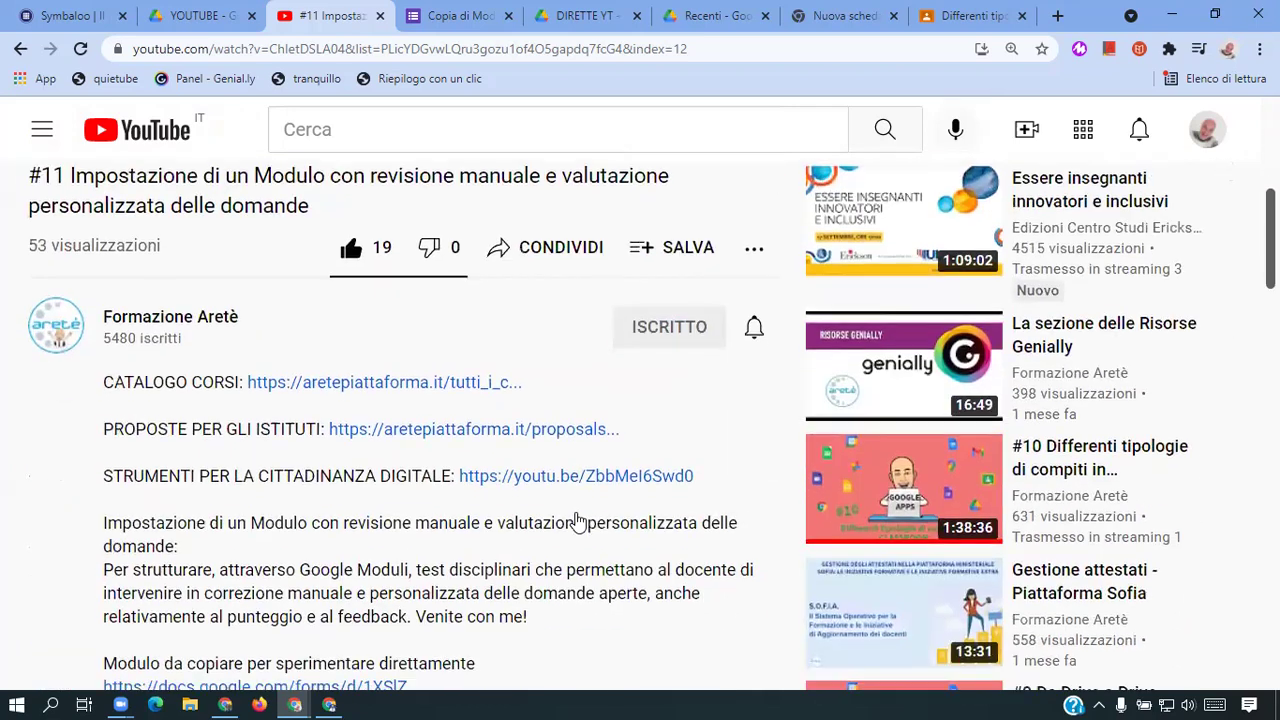
scroll(574, 523, "down", 2)
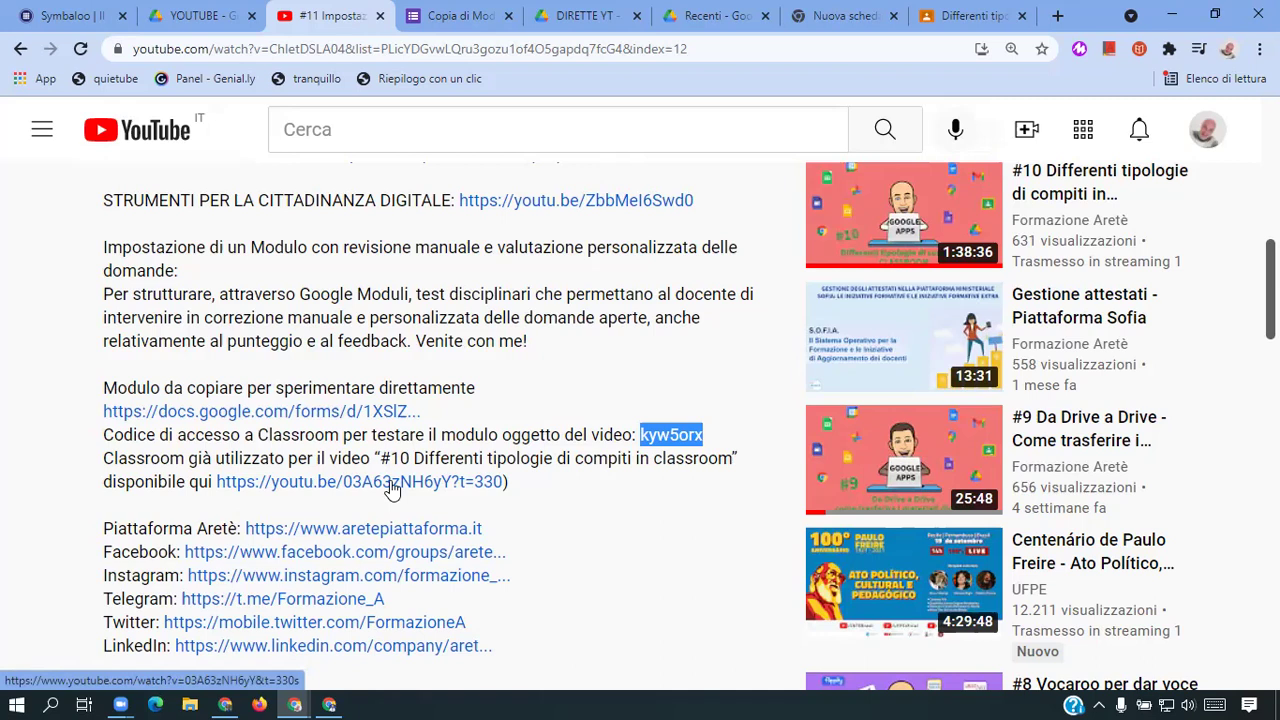
scroll(390, 490, "up", 2)
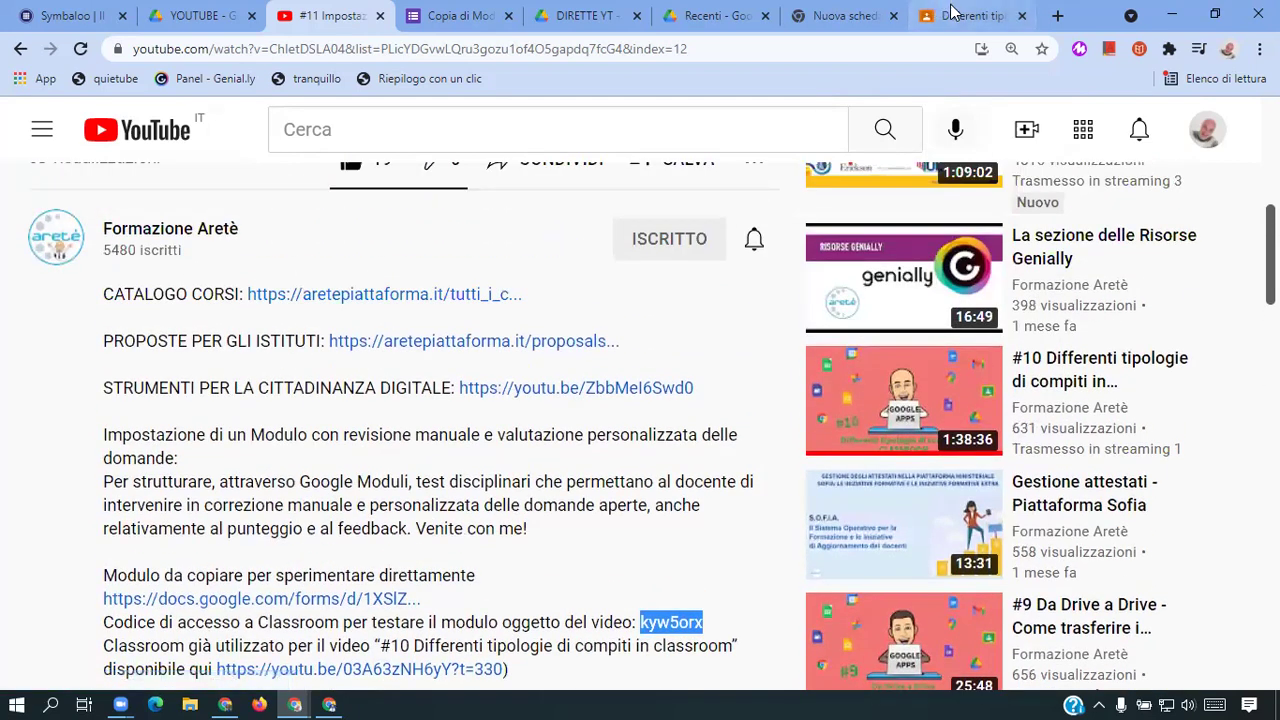
left_click(957, 20)
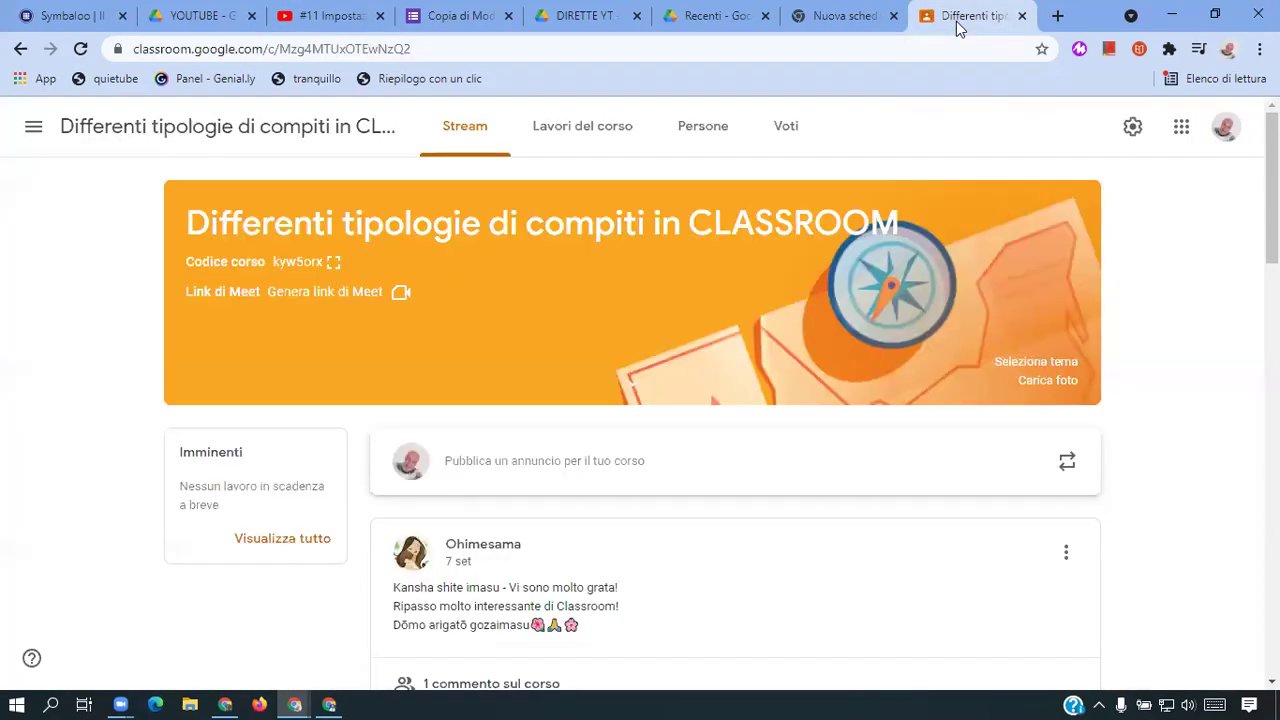
Scroll through Lavori del corso and expand the draft 'Modulo con revisione manuale…' assignment.
left_click(583, 133)
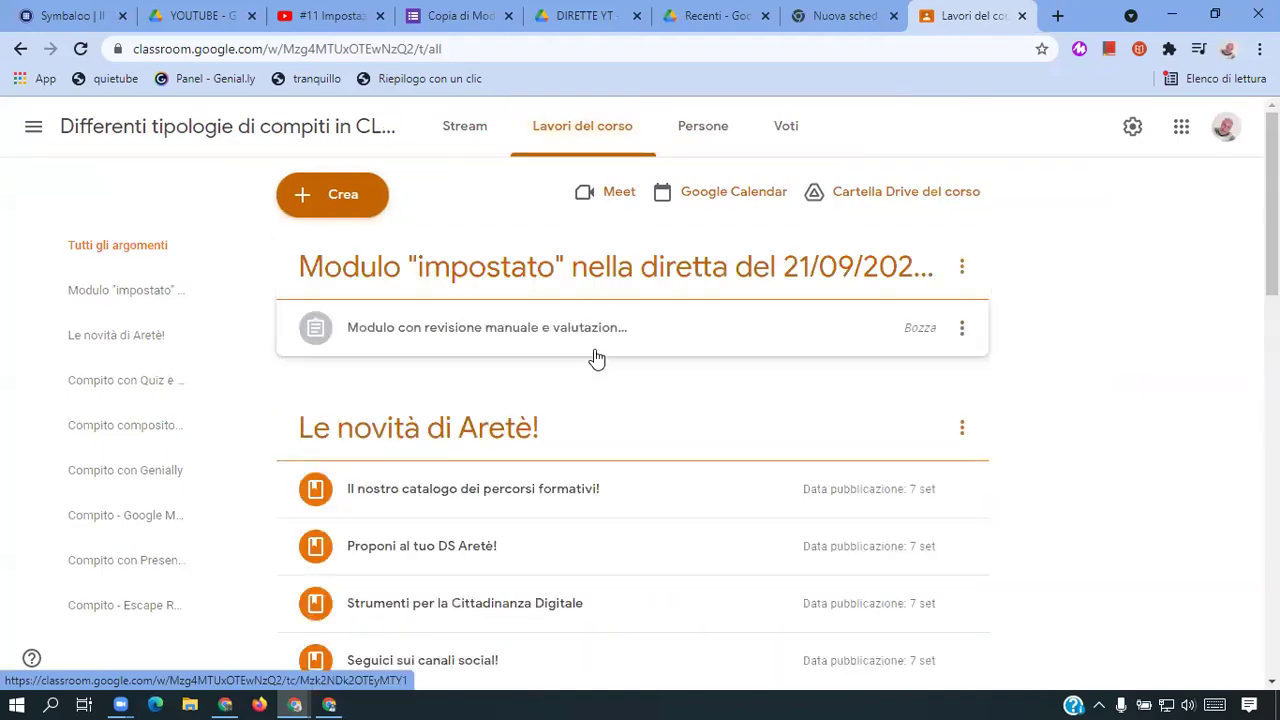
scroll(596, 358, "down", 5)
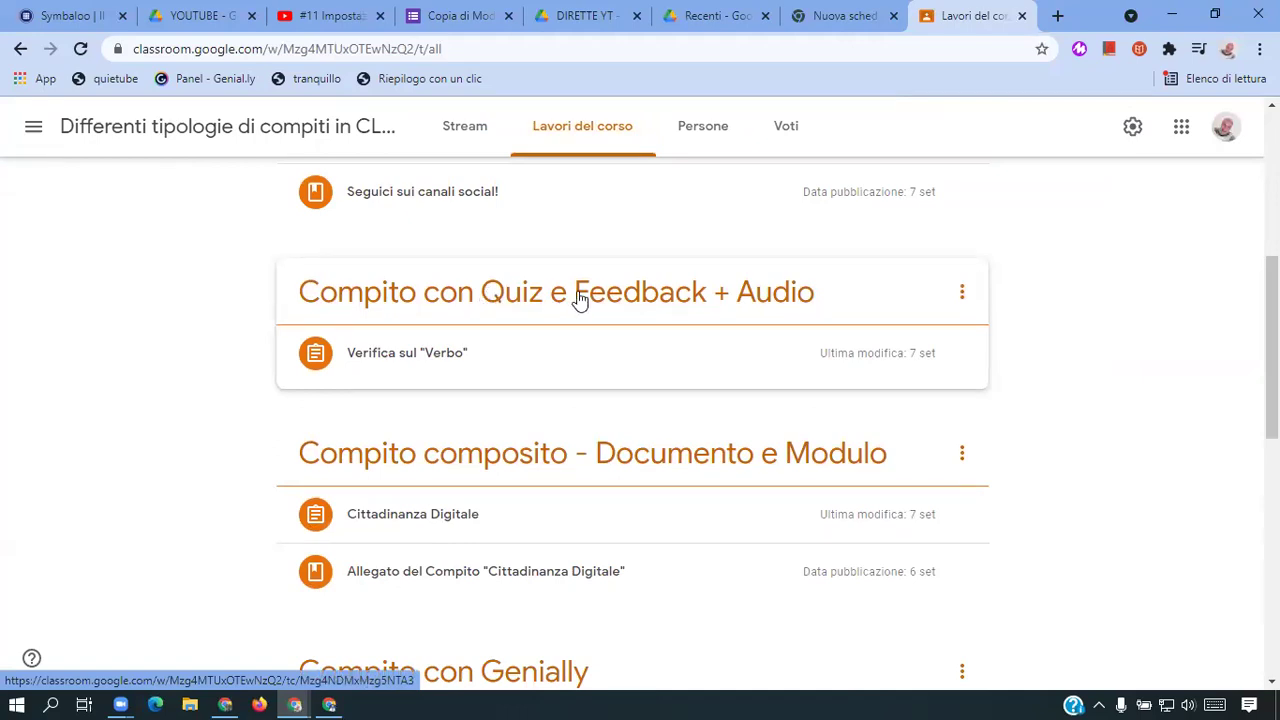
scroll(650, 378, "down", 1)
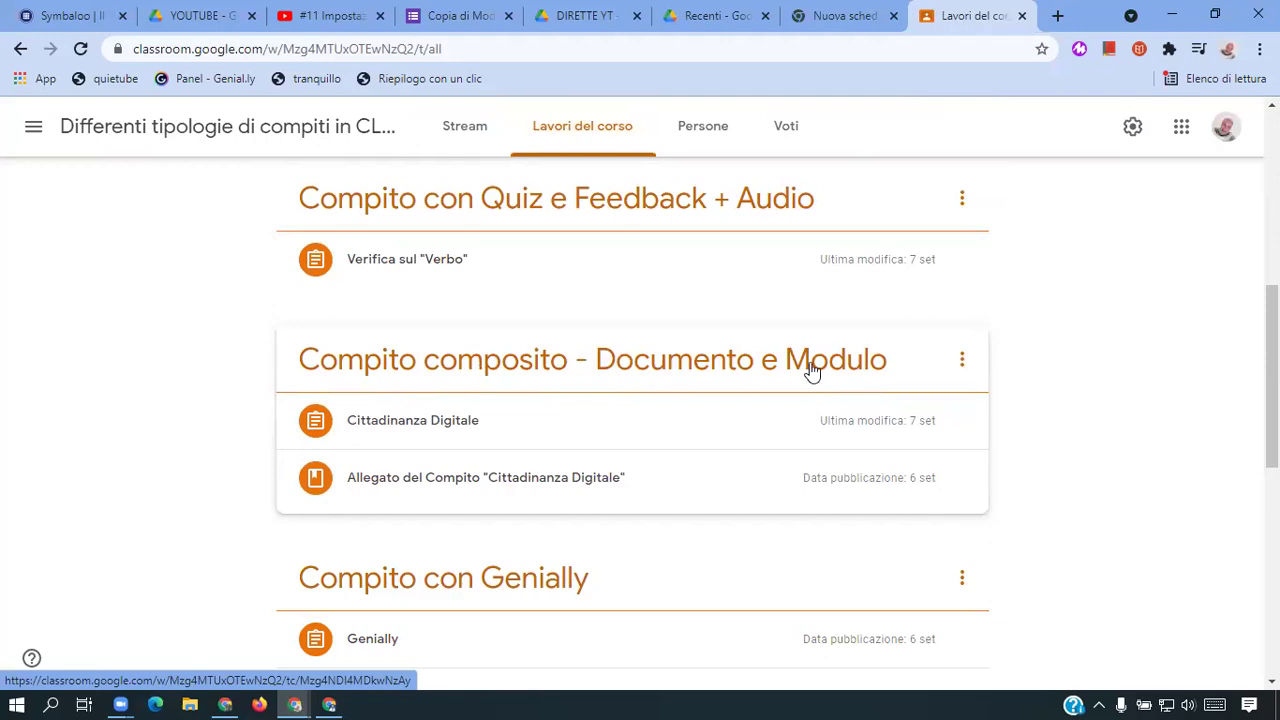
scroll(683, 354, "down", 2)
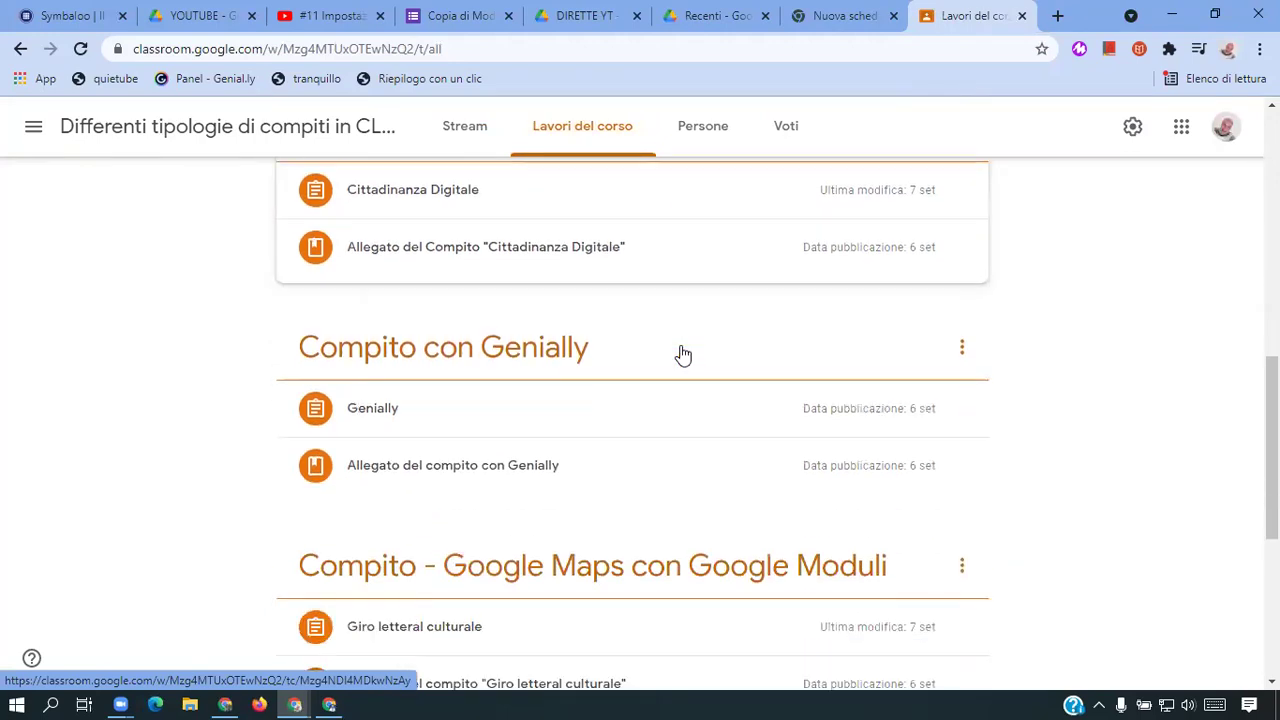
scroll(683, 354, "down", 4)
scroll(837, 235, "down", 1)
scroll(766, 380, "up", 4)
scroll(766, 380, "down", 4)
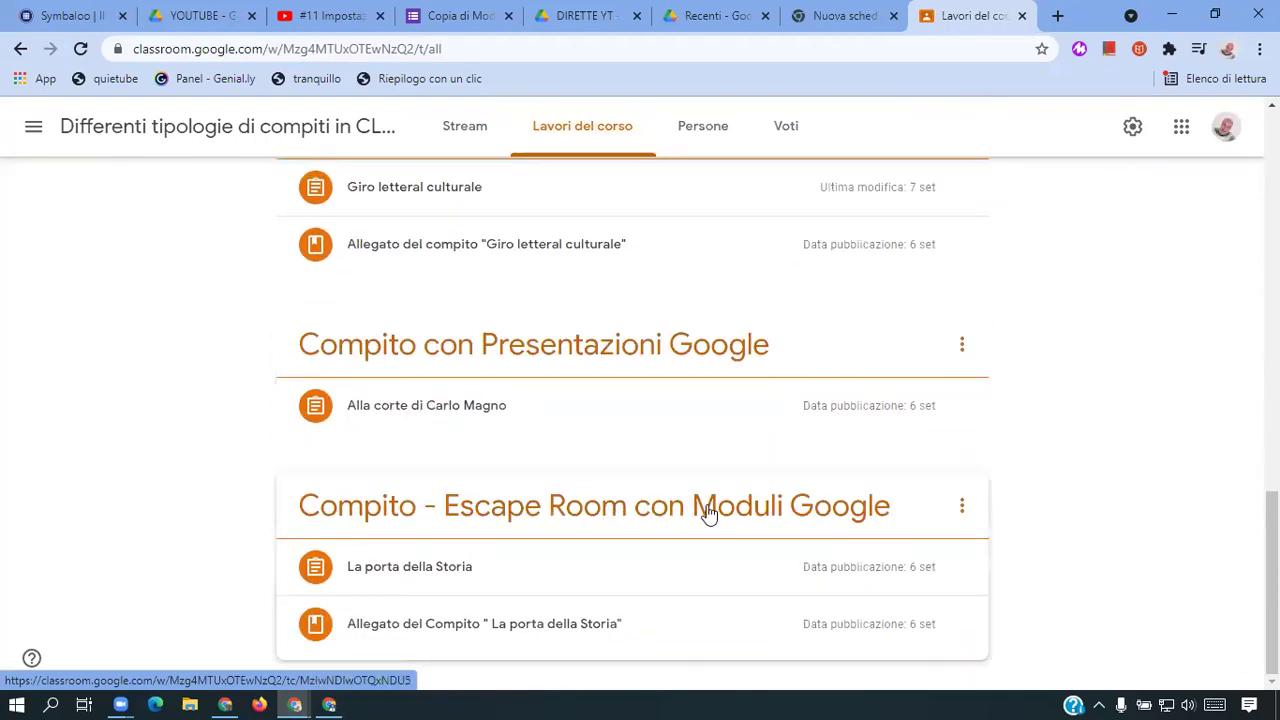
scroll(708, 513, "up", 5)
scroll(708, 513, "up", 6)
scroll(708, 513, "up", 3)
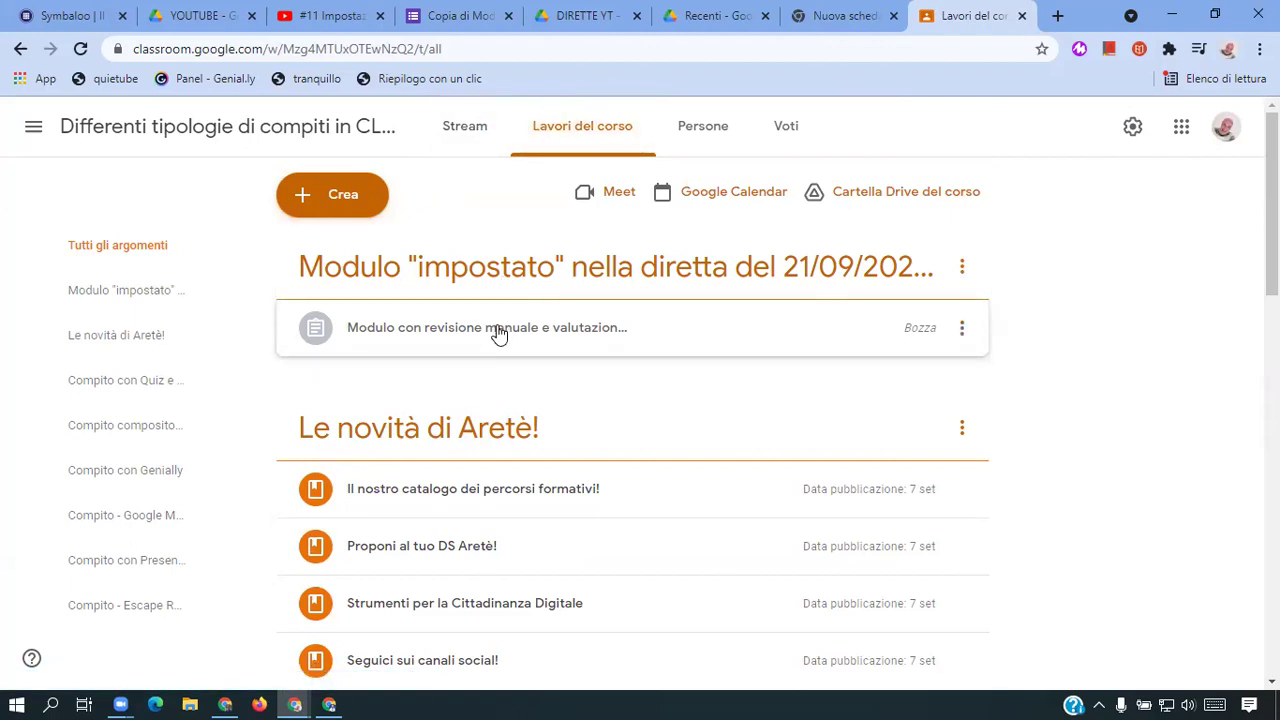
left_click(499, 334)
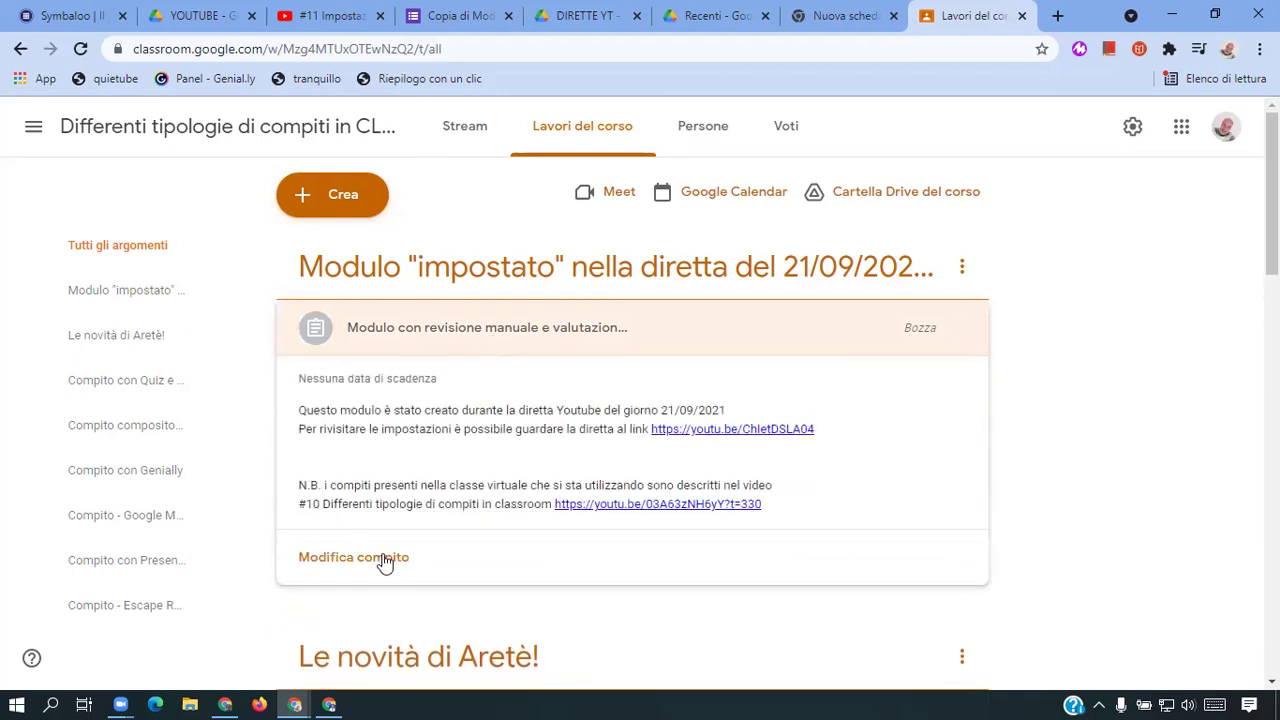
Attach the 'Copia di Modulo di sperimentazione Aretè Formazione' form from Drive to the draft assignment.
left_click(385, 563)
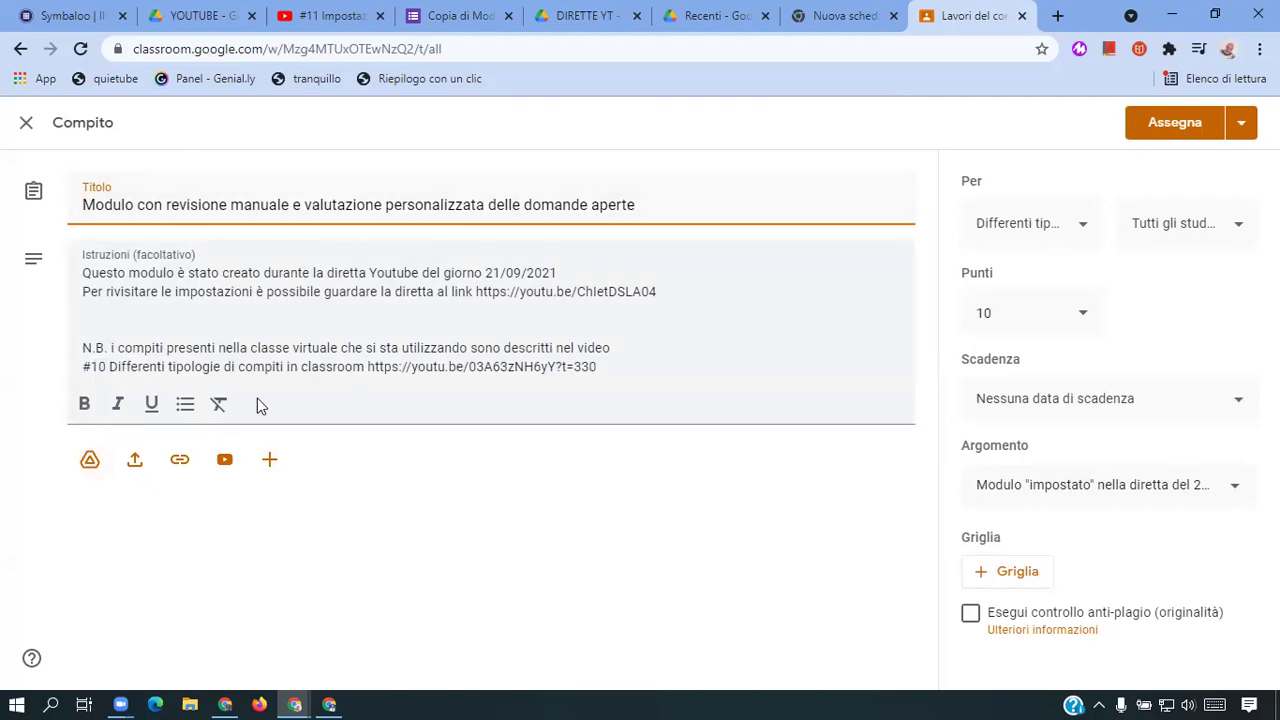
left_click(92, 461)
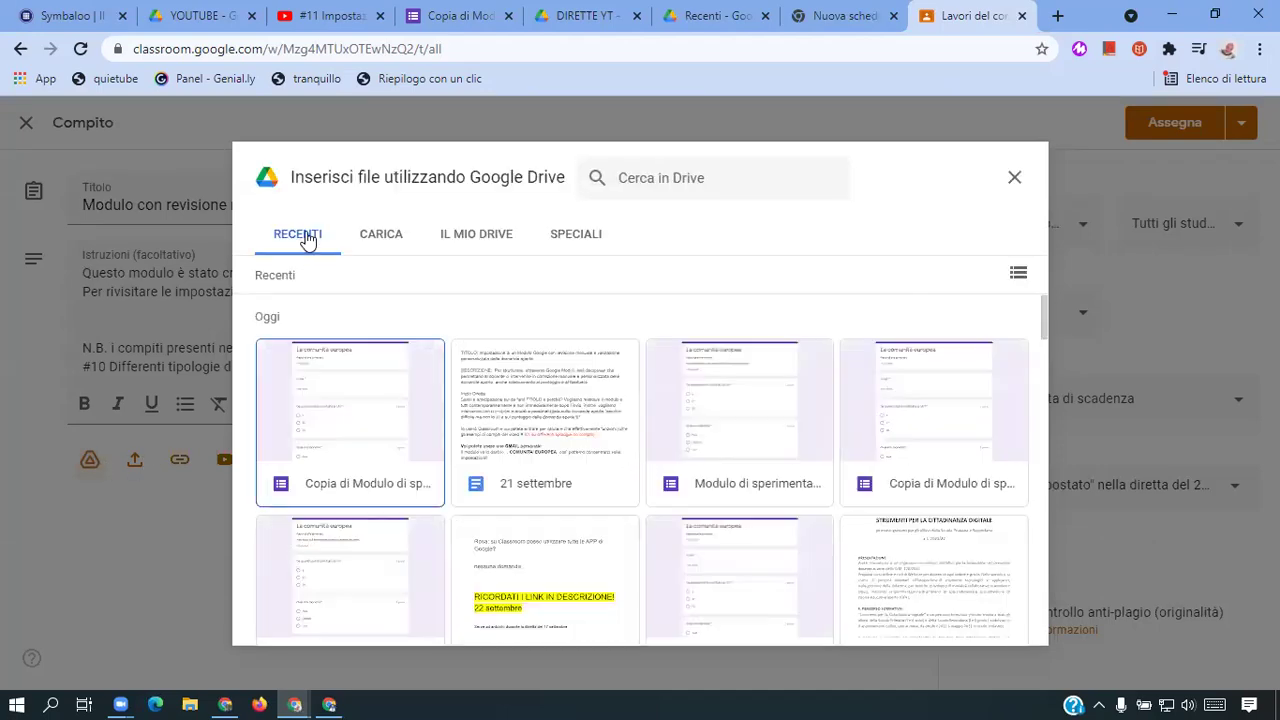
double_click(358, 417)
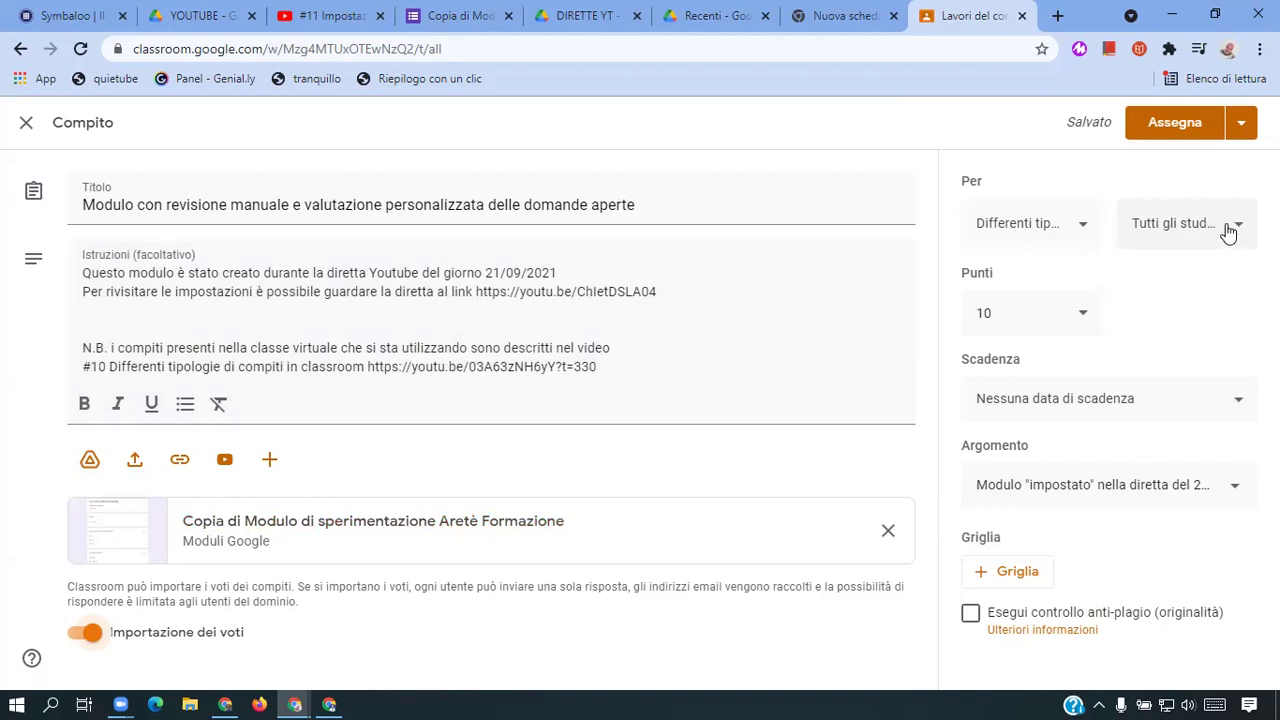
Assign the form assignment to all students and confirm, then shrink the browser window.
left_click(1182, 128)
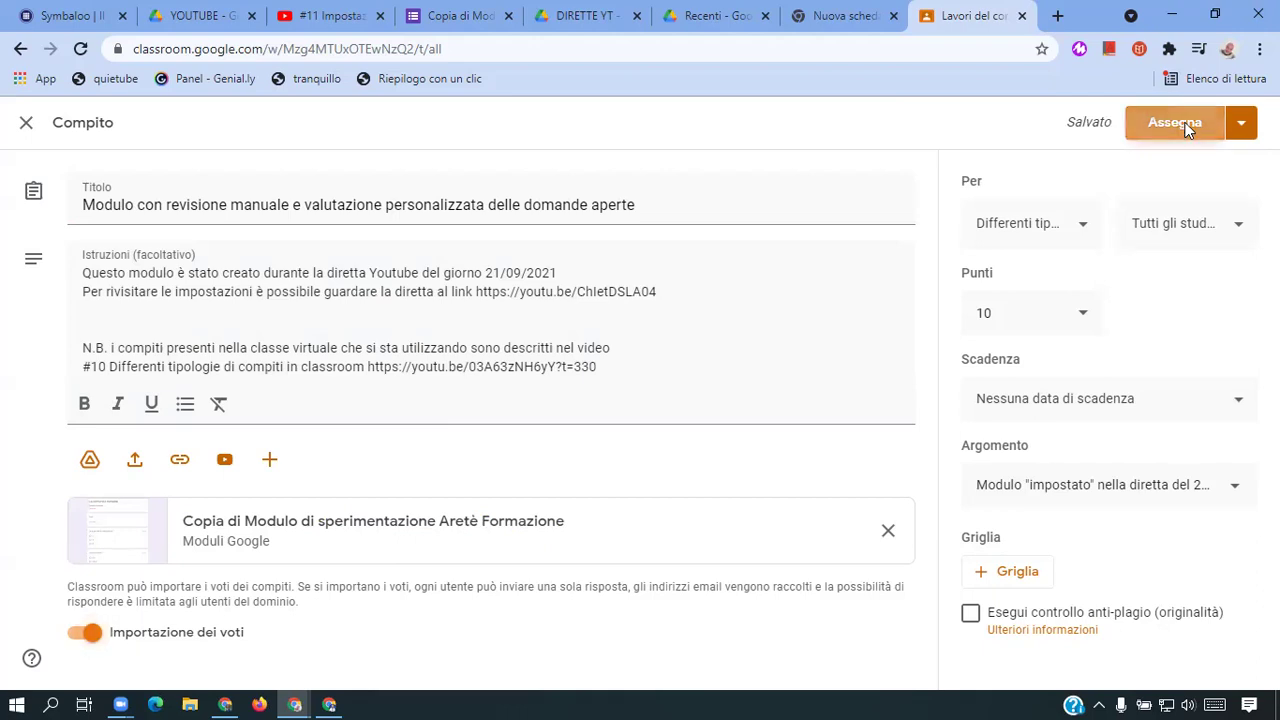
left_click(746, 484)
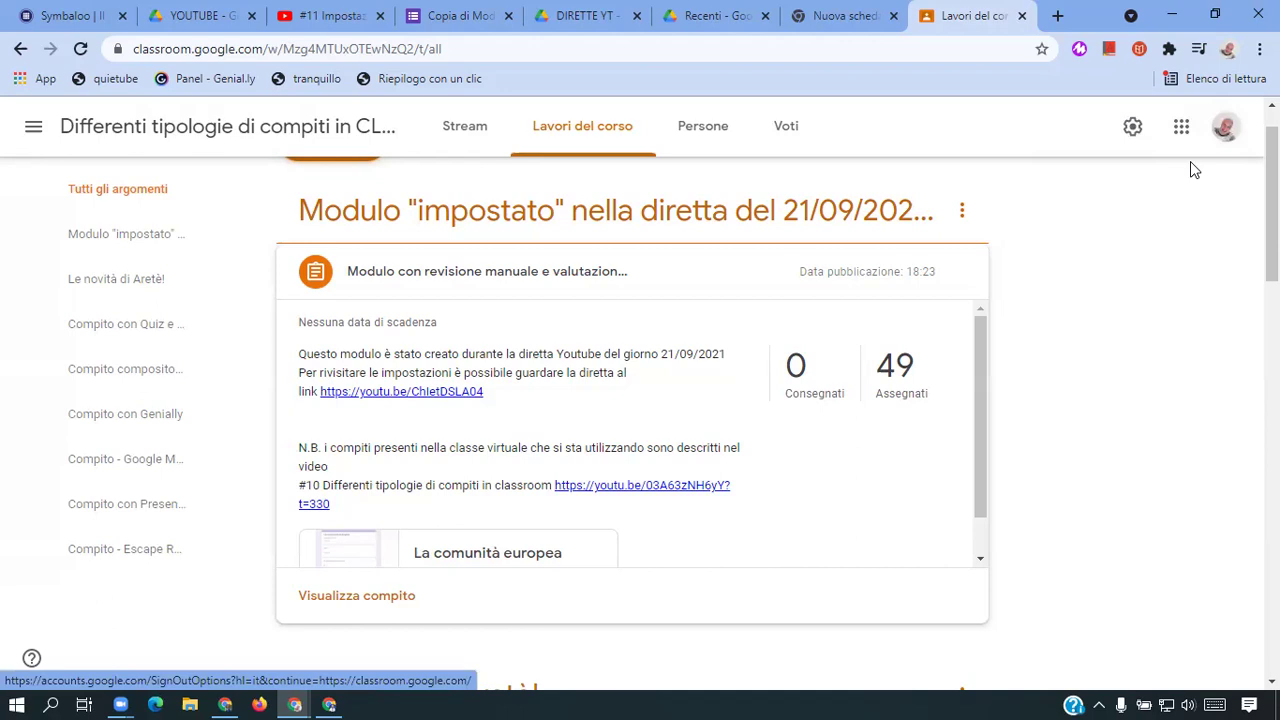
left_click(531, 283)
scroll(1072, 264, "up", 1)
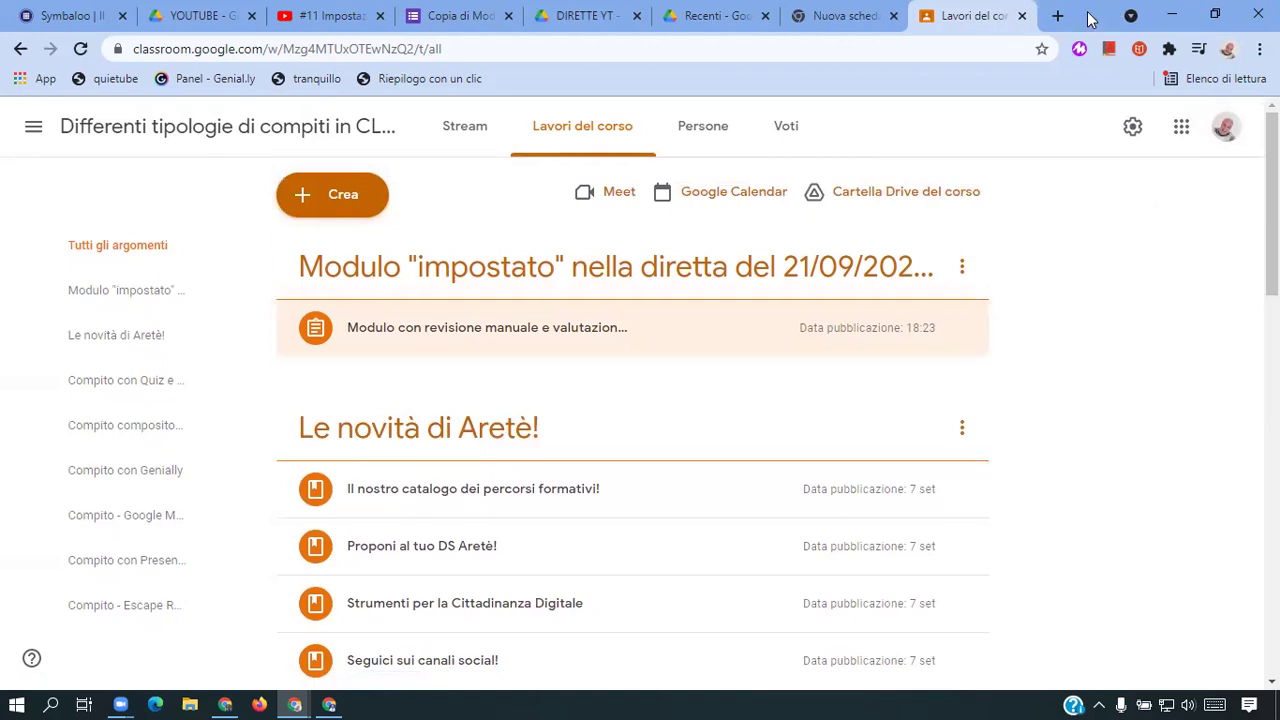
left_click_drag(1080, 25, 380, 88)
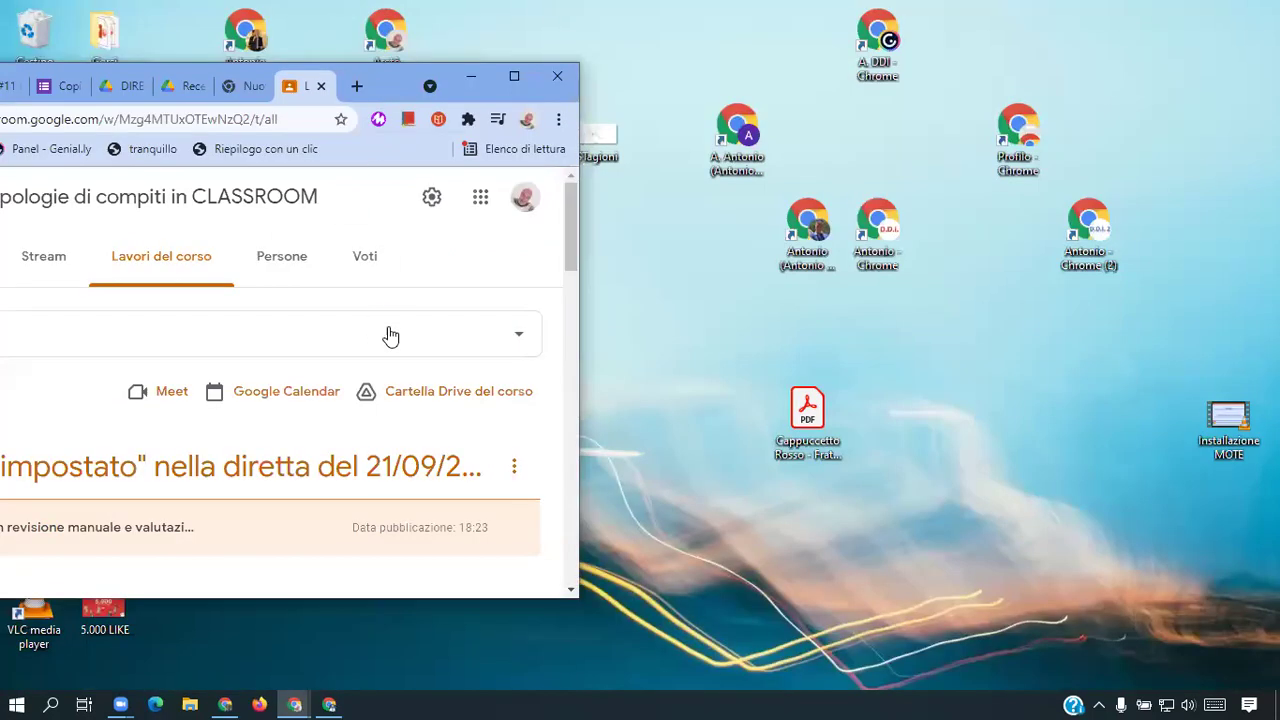
Launch the student's Chrome profile full screen and open Google Classroom from the apps grid.
left_click(812, 234)
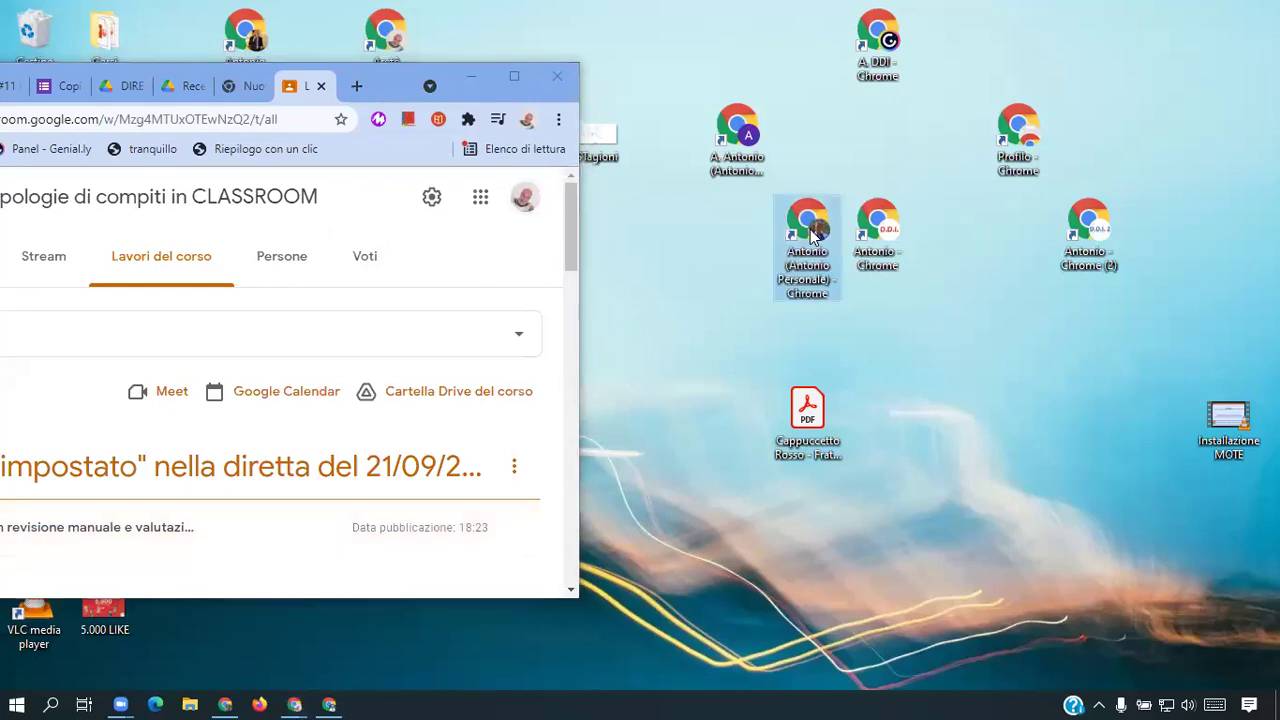
double_click(812, 234)
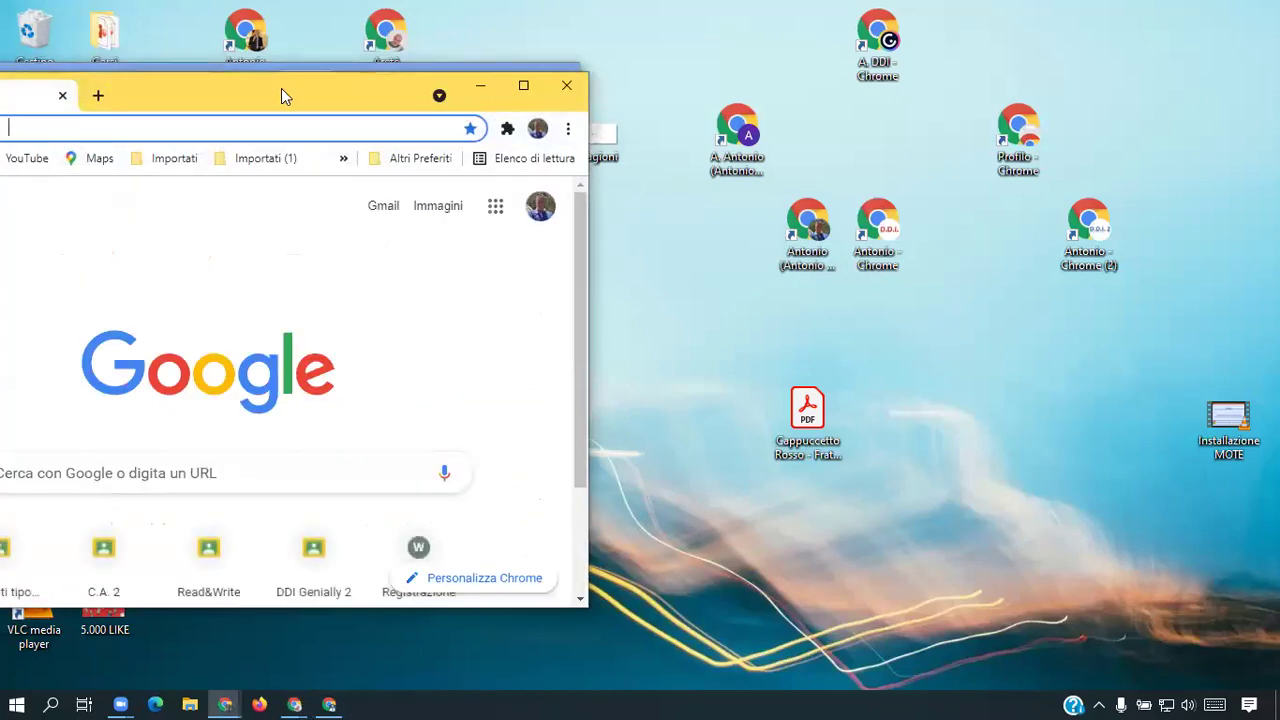
left_click_drag(281, 88, 861, 83)
left_click(1075, 201)
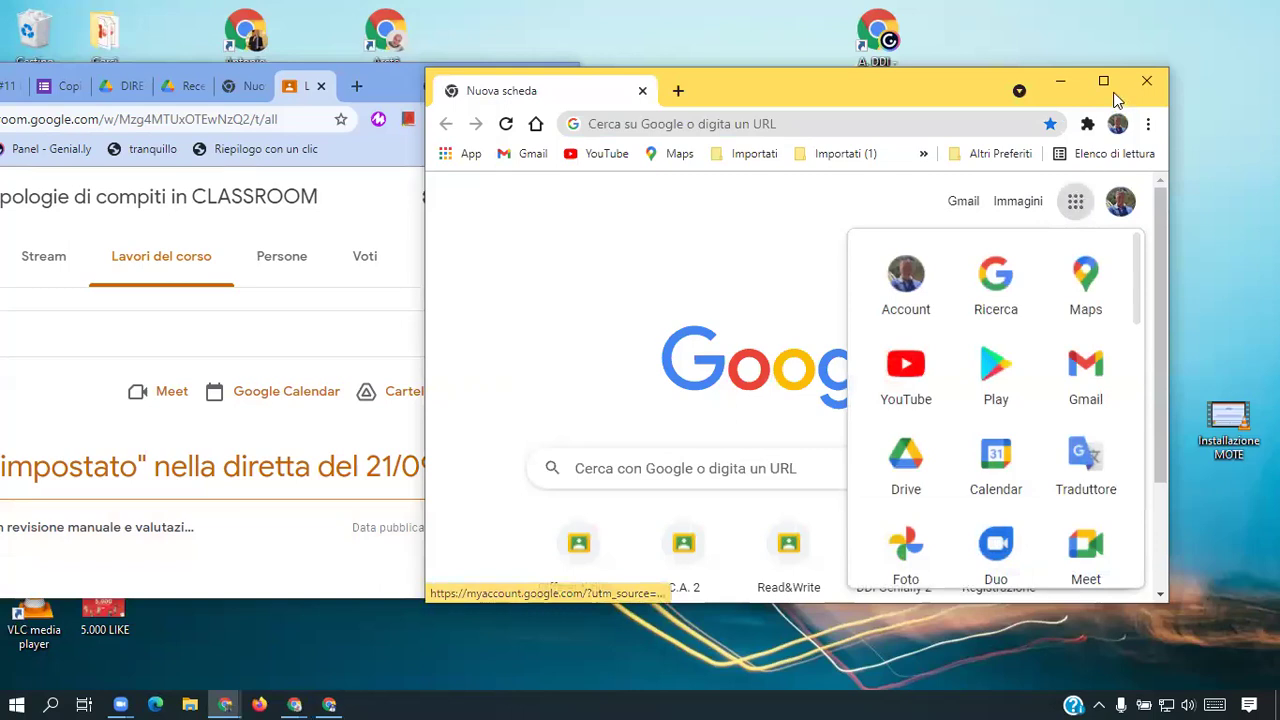
left_click(1104, 81)
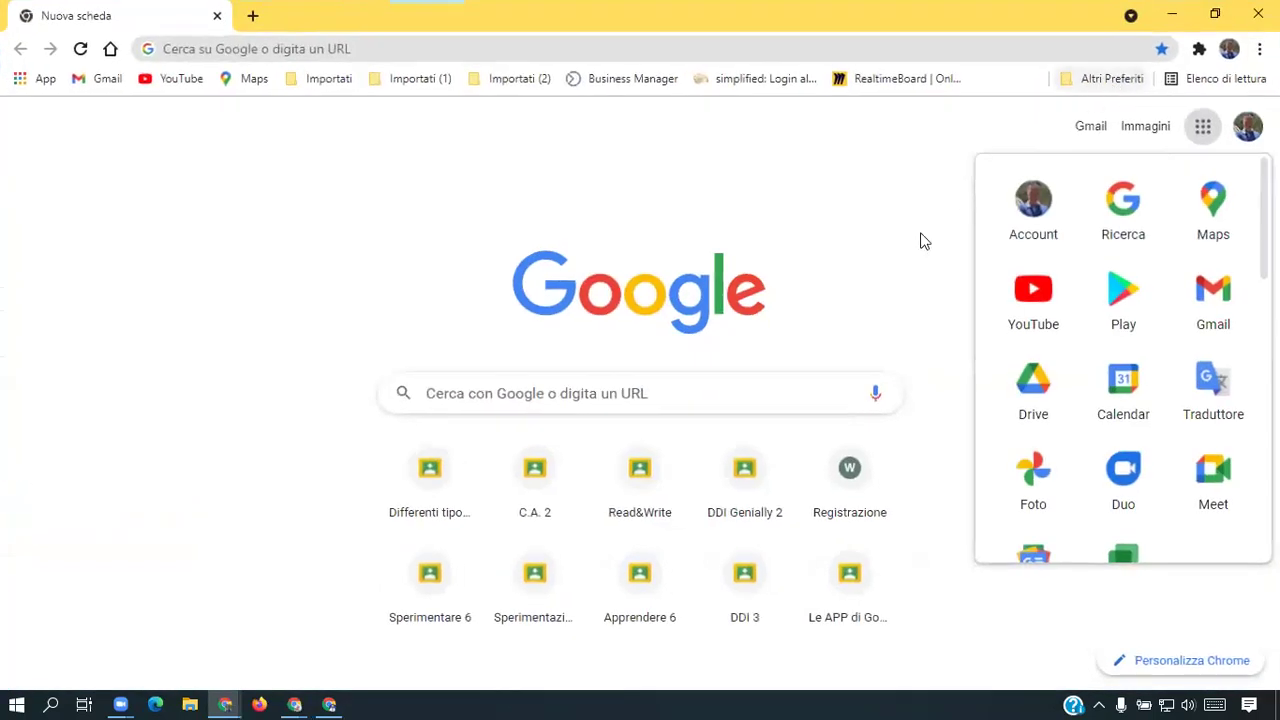
scroll(1160, 378, "down", 5)
left_click(1140, 378)
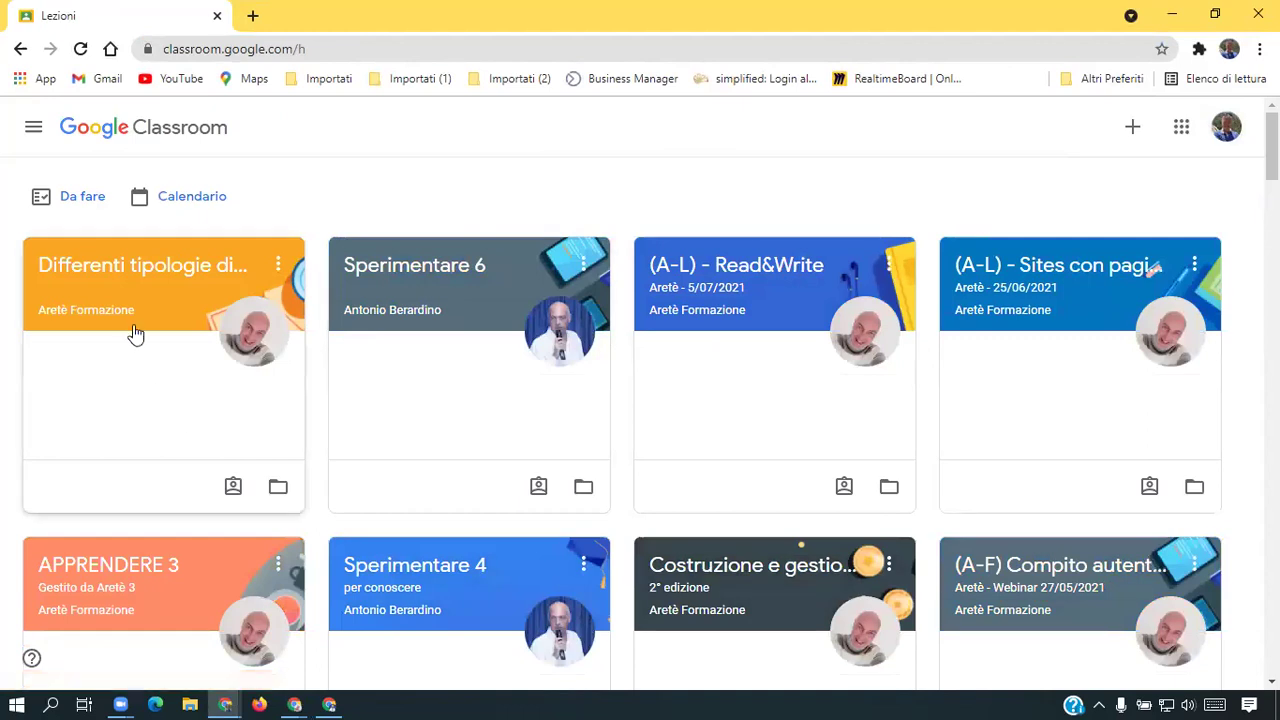
Open the new form assignment in the course and try its Moduli Google attachment, then return to the teacher window.
left_click(171, 312)
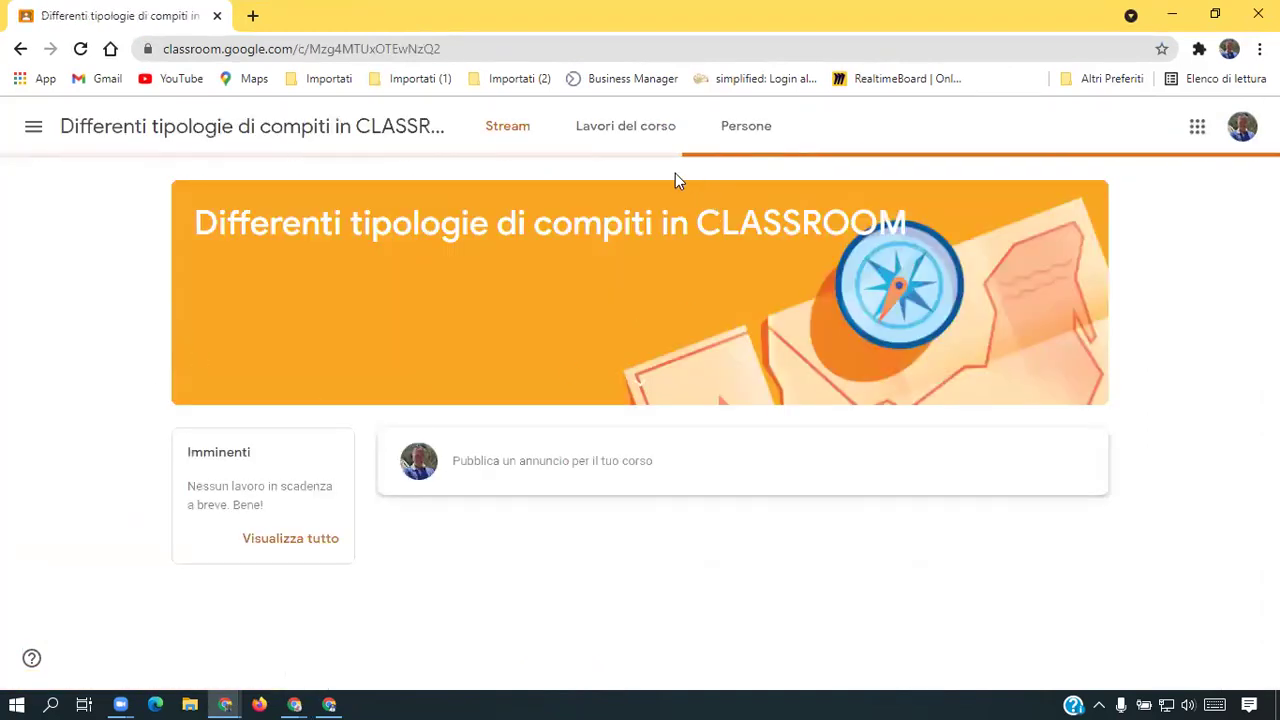
left_click(660, 132)
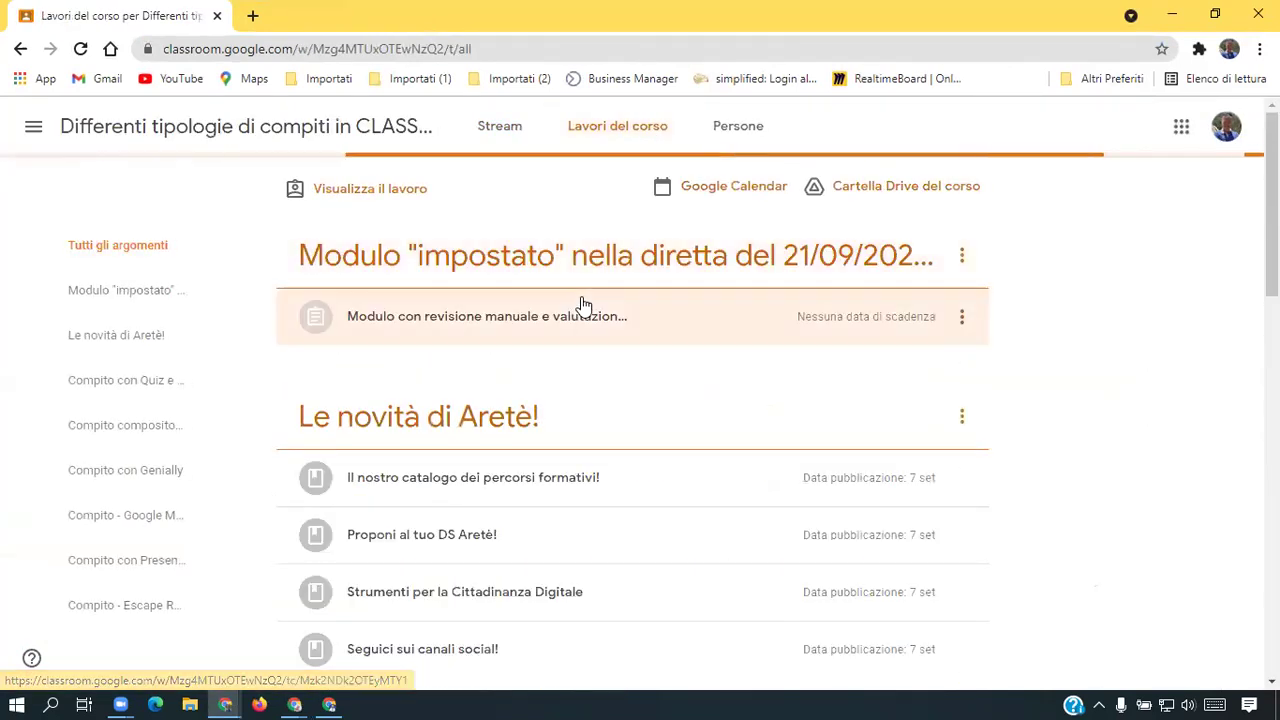
left_click(497, 320)
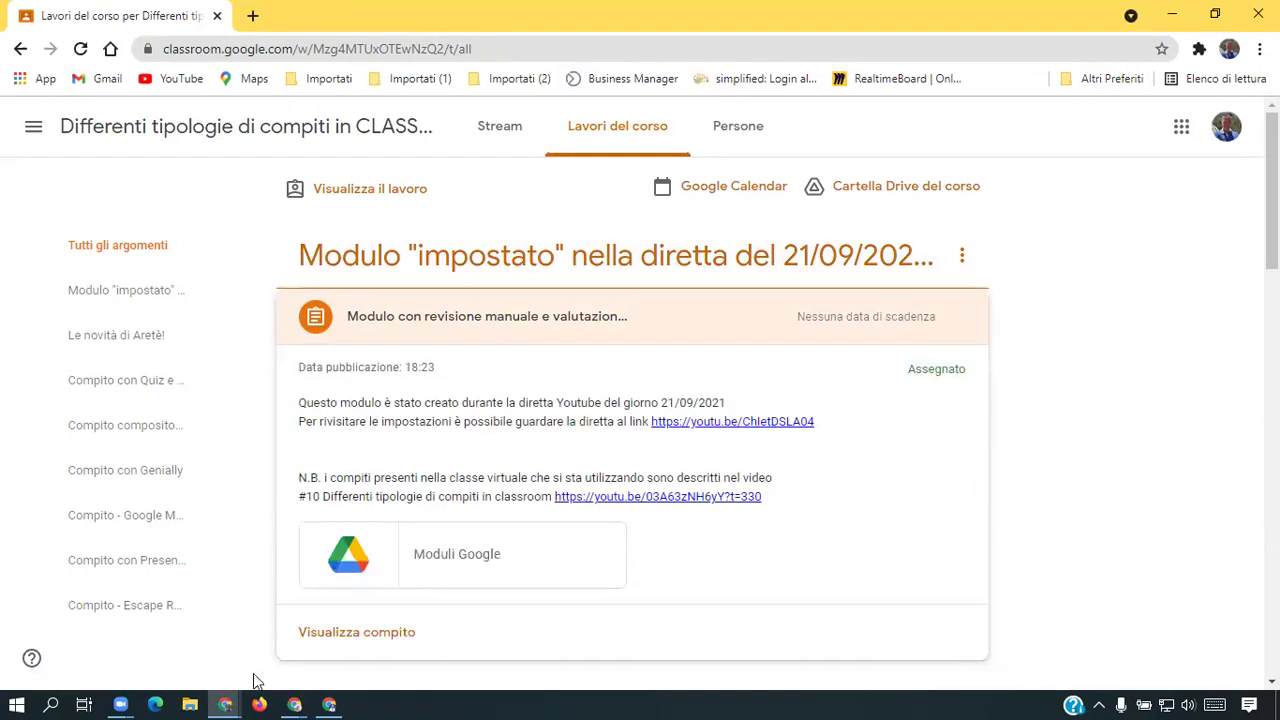
left_click(373, 634)
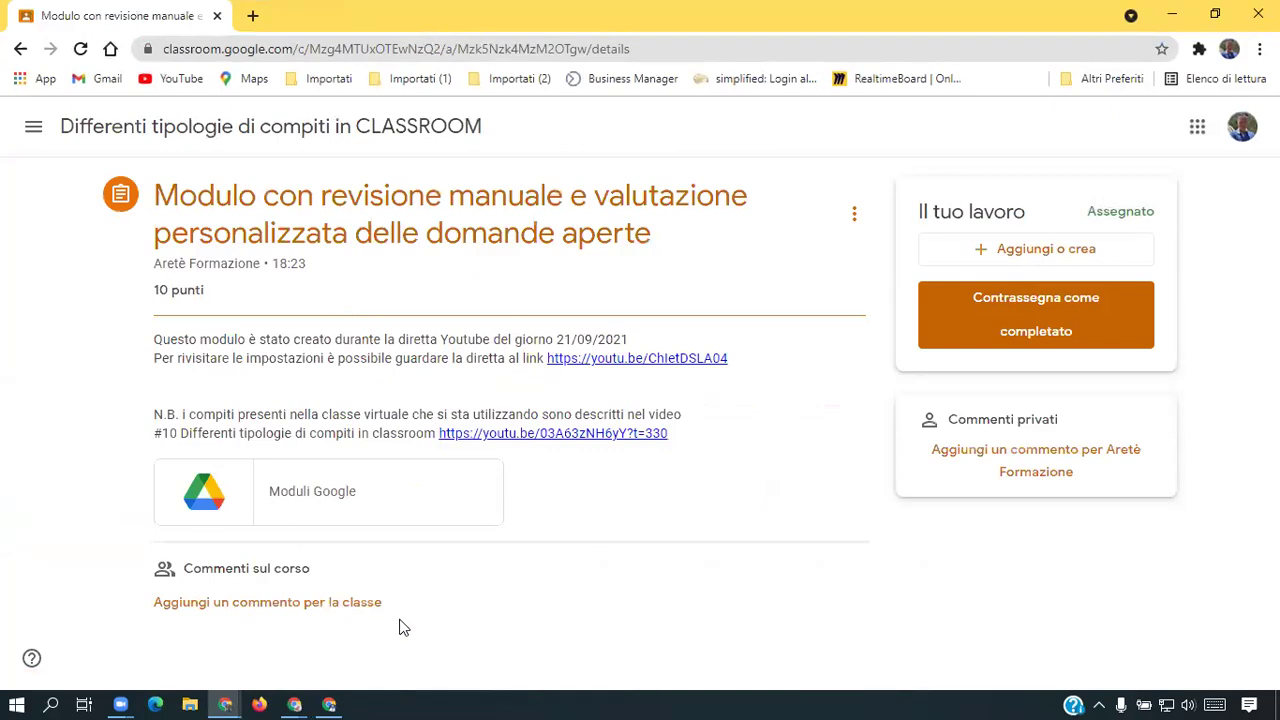
left_click(287, 490)
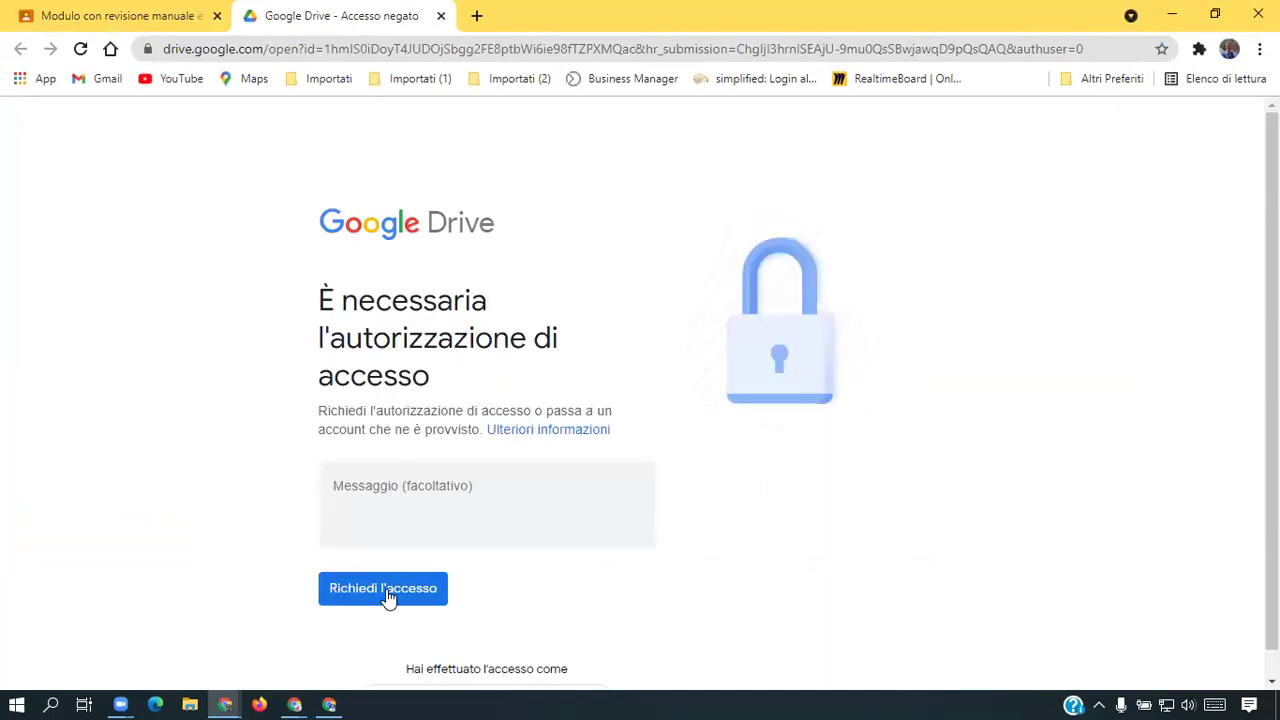
double_click(673, 23)
double_click(388, 82)
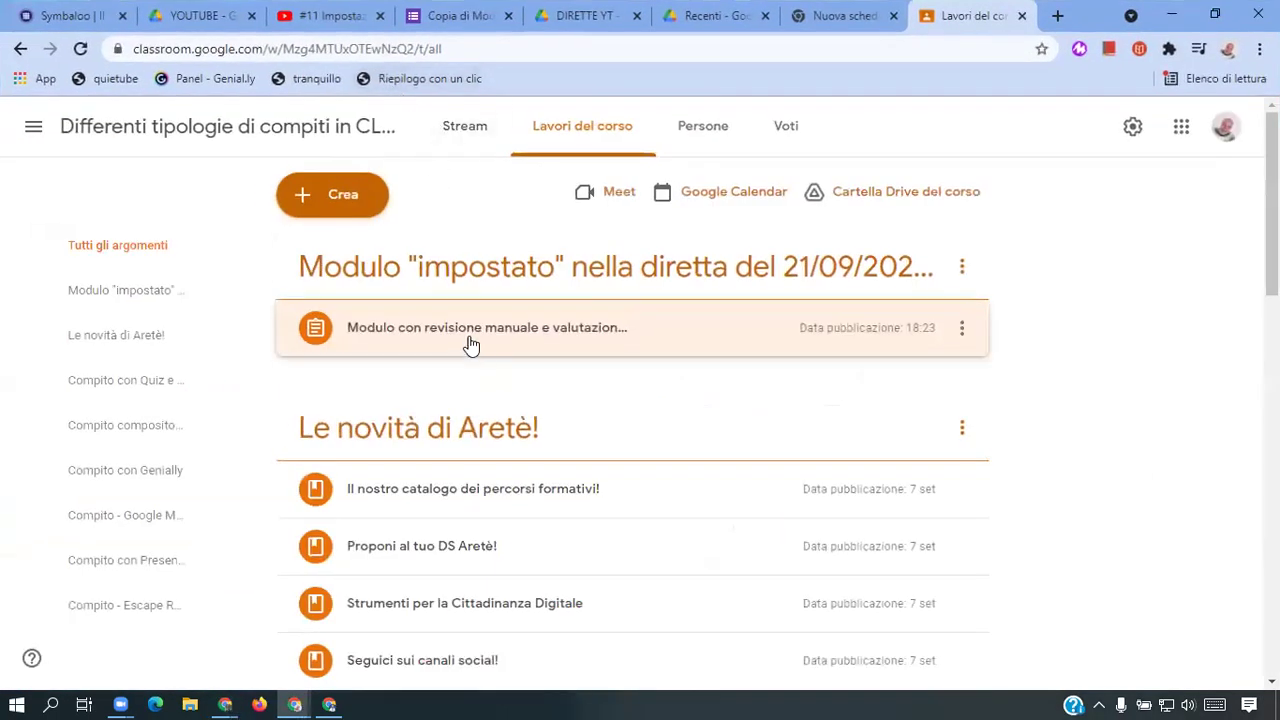
Open the 'La comunità europea' form attached to the 10-point assignment's instructions in Classroom.
double_click(1093, 14)
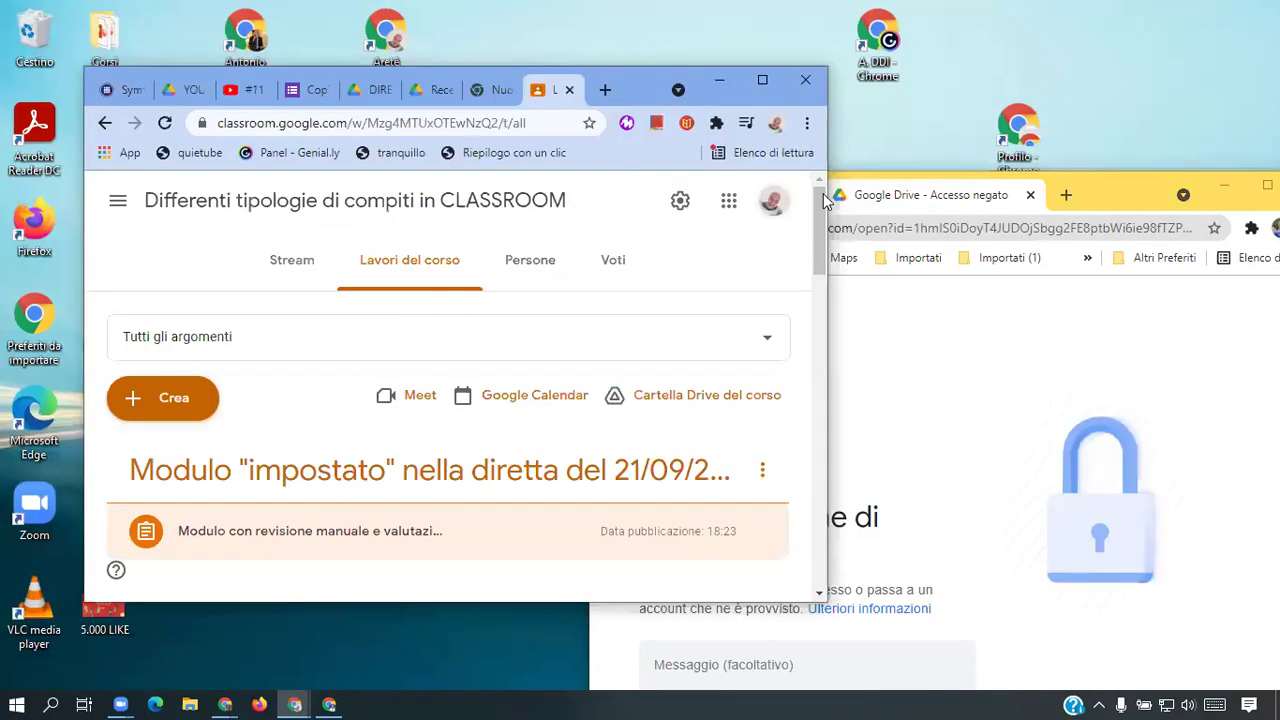
left_click(762, 80)
left_click(551, 334)
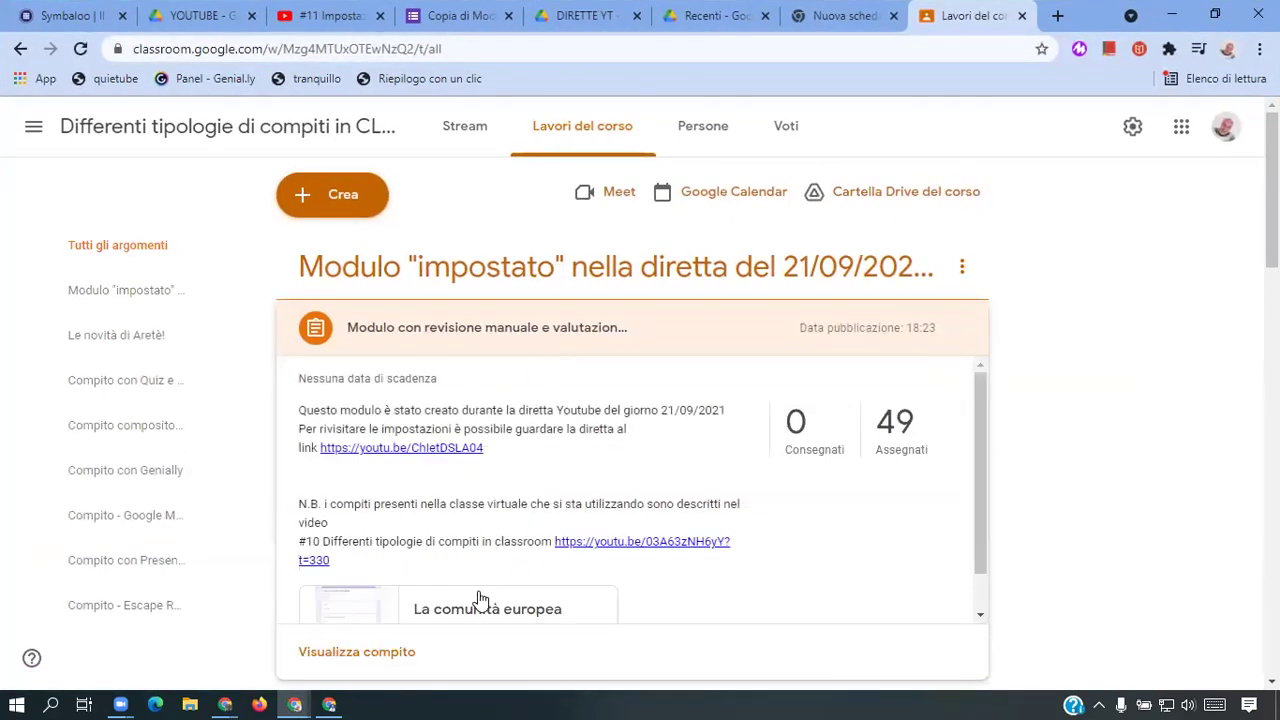
scroll(477, 615, "down", 1)
left_click(390, 655)
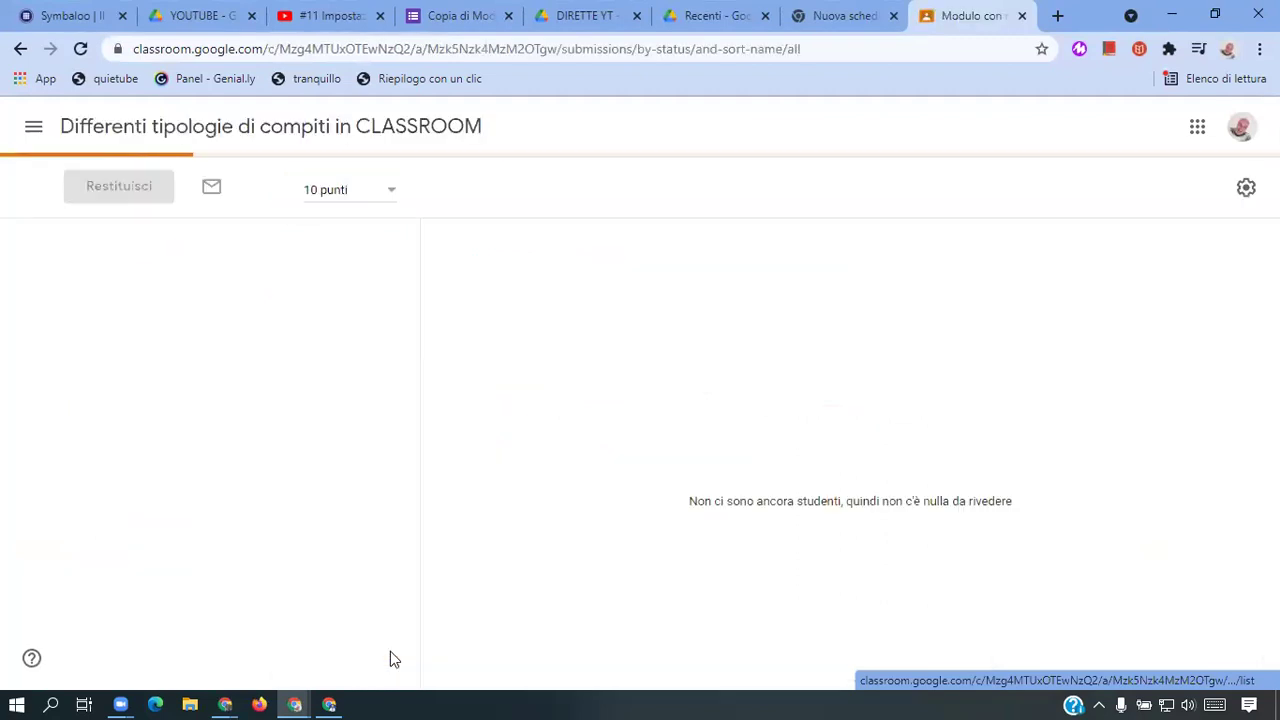
left_click(536, 140)
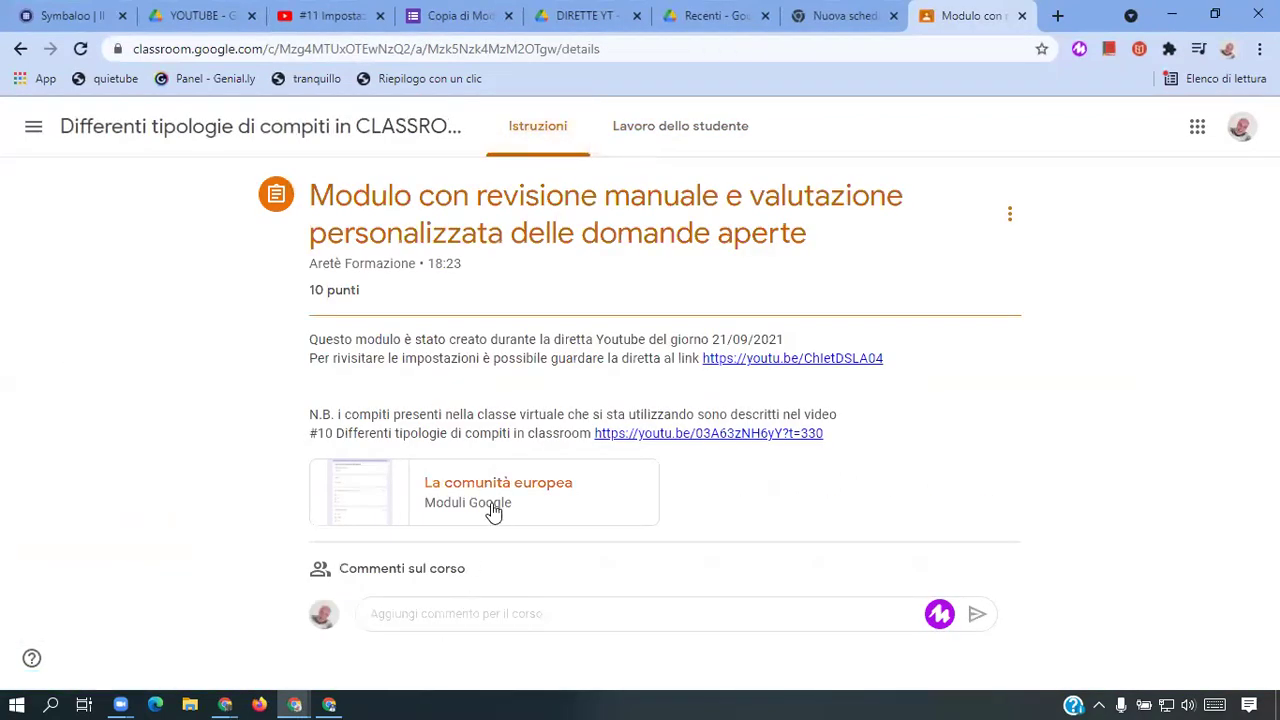
left_click(491, 511)
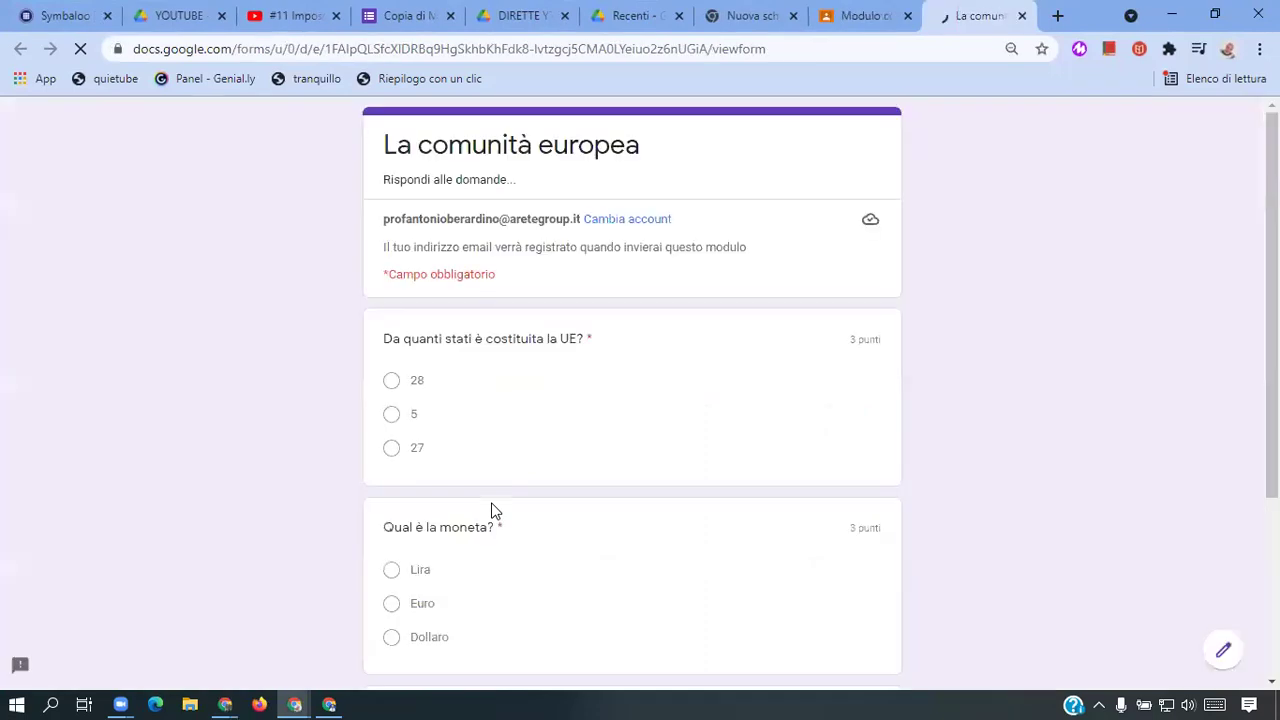
Show the Risposte settings: email collection, Aretè-only access and the 1-response limit.
left_click(1220, 648)
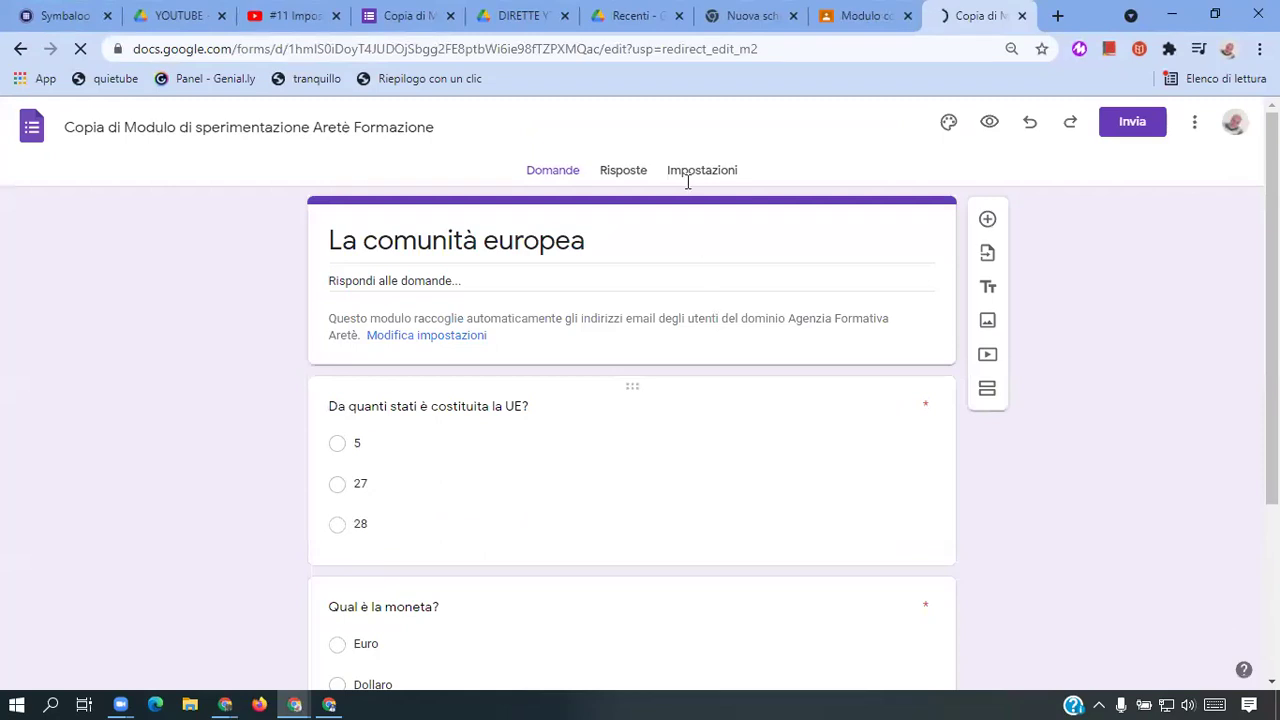
left_click(689, 176)
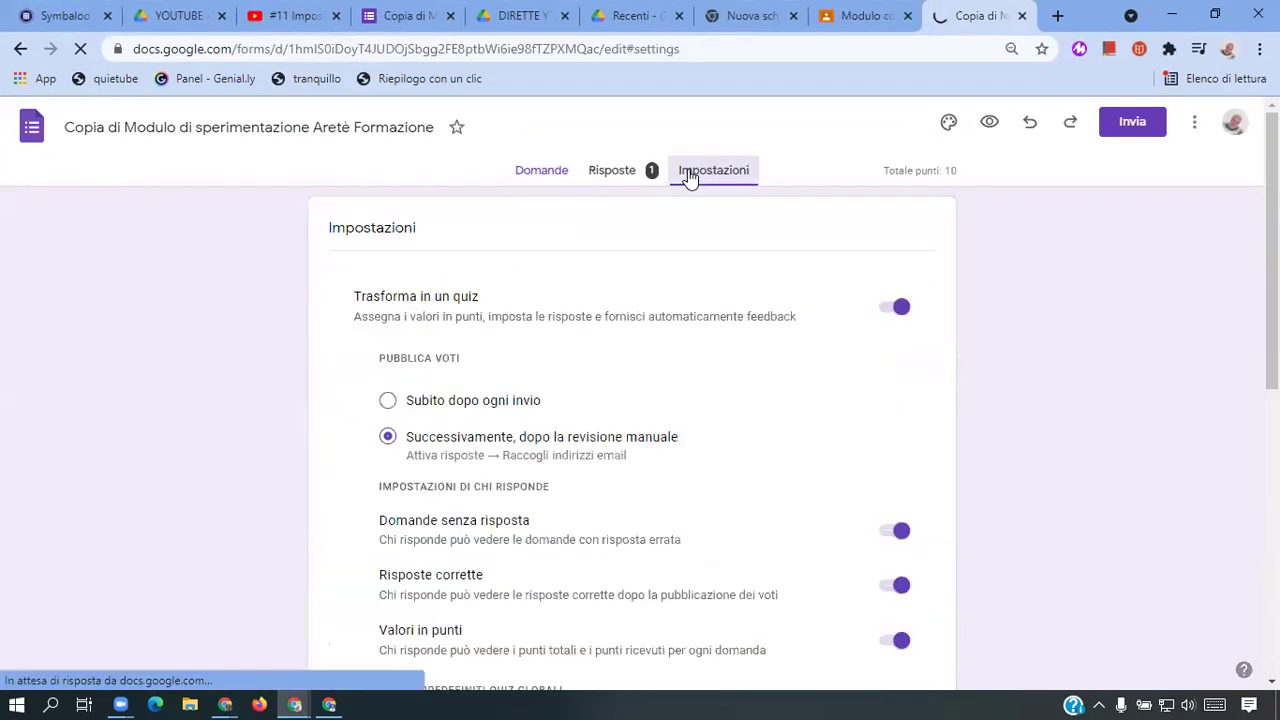
scroll(678, 304, "down", 5)
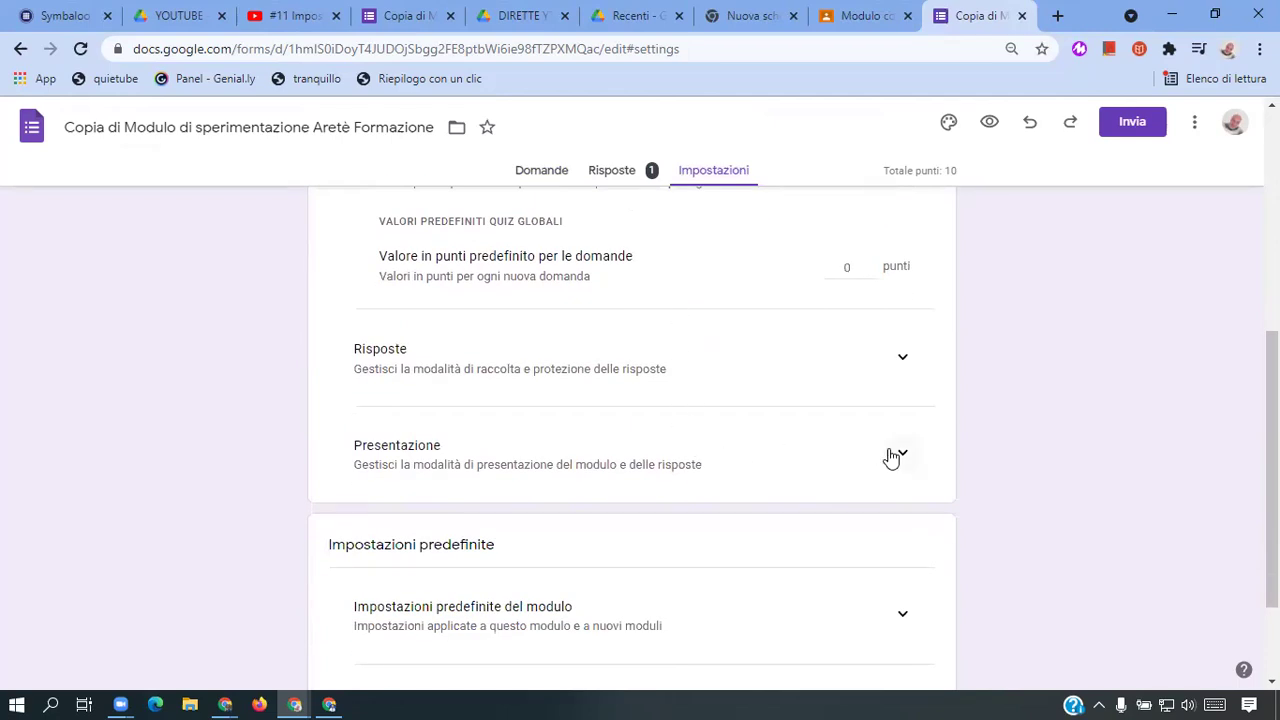
scroll(834, 452, "up", 3)
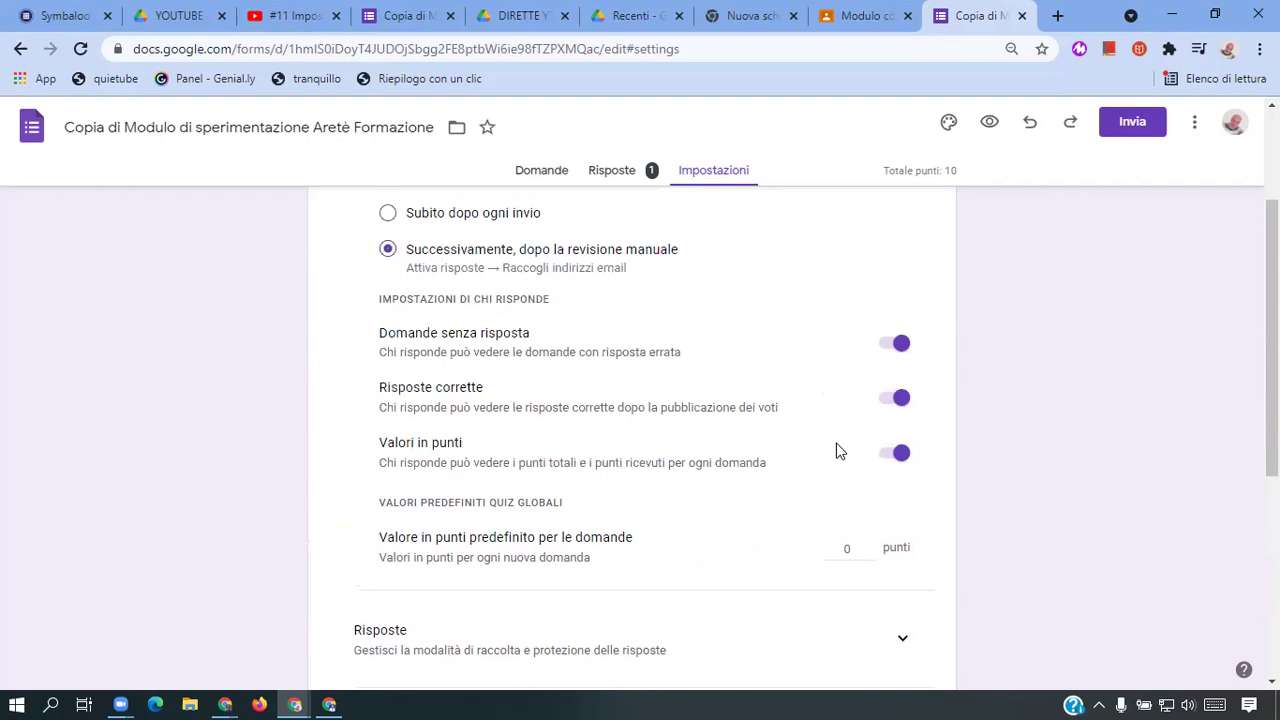
scroll(760, 465, "down", 2)
left_click(903, 452)
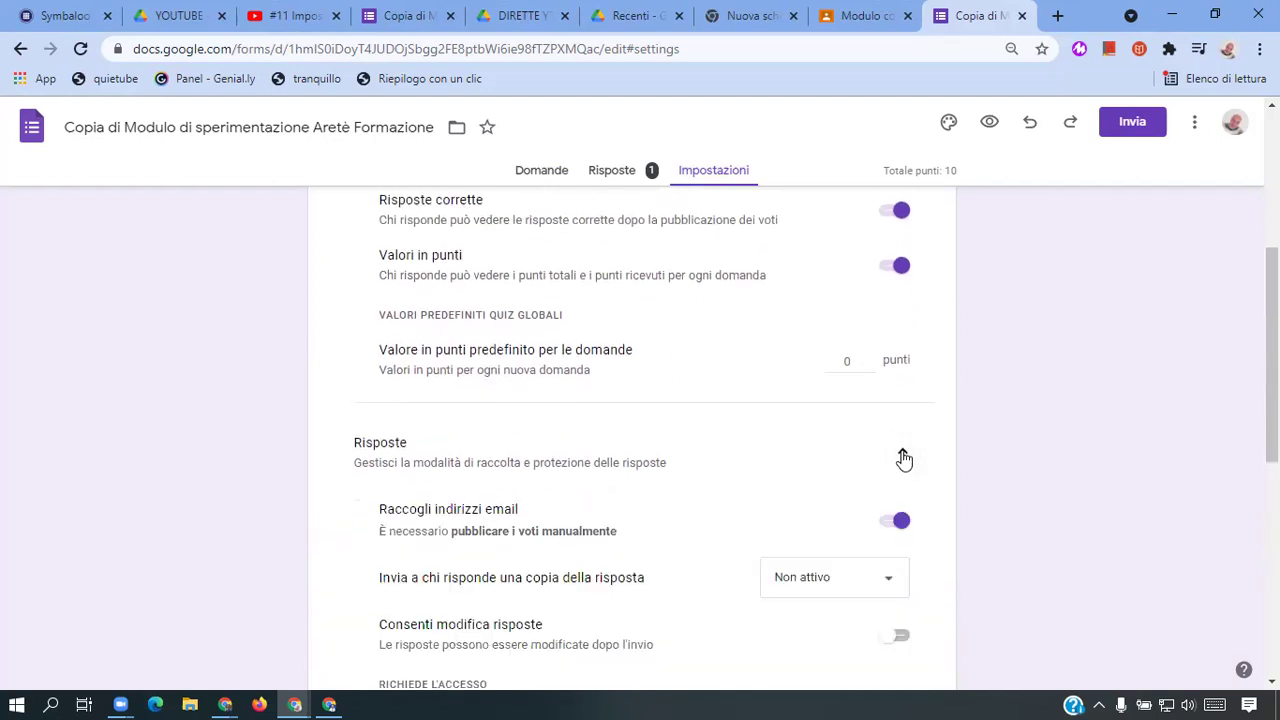
scroll(685, 456, "down", 2)
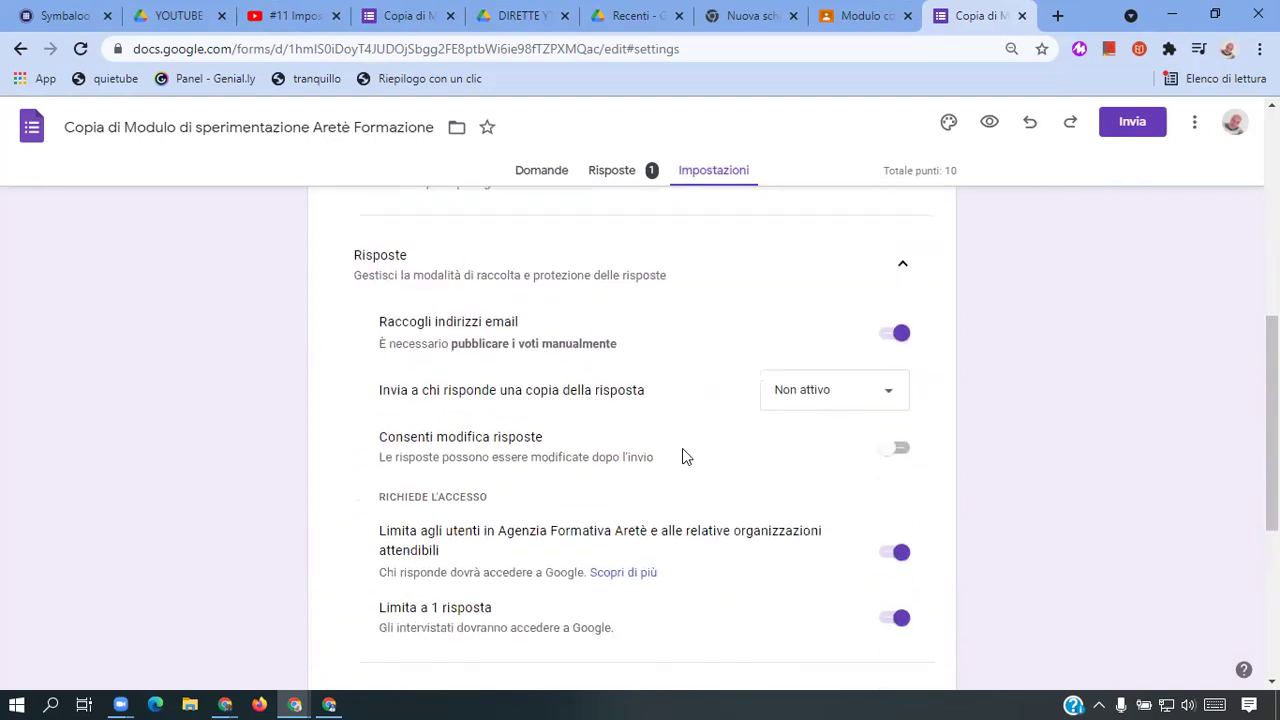
scroll(682, 456, "down", 2)
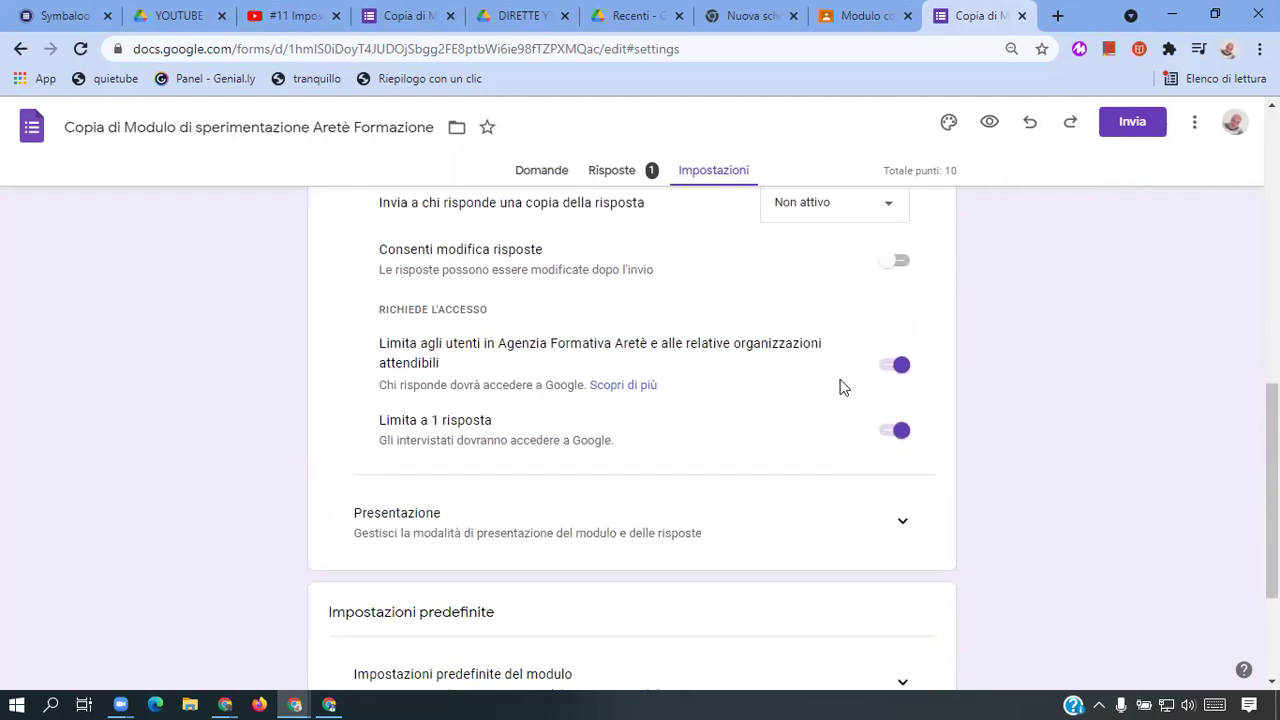
Turn off the Aretè-only response restriction, check Pubblica voti, and return to the questions.
left_click(896, 366)
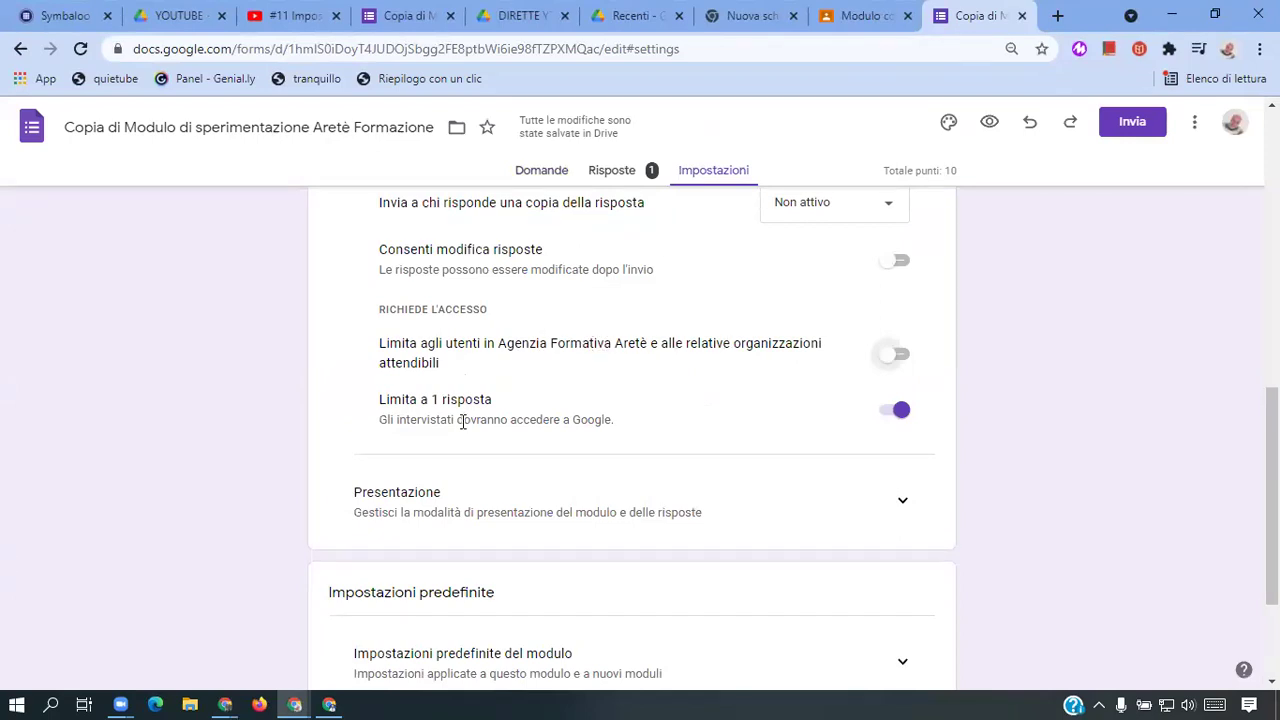
scroll(463, 418, "up", 3)
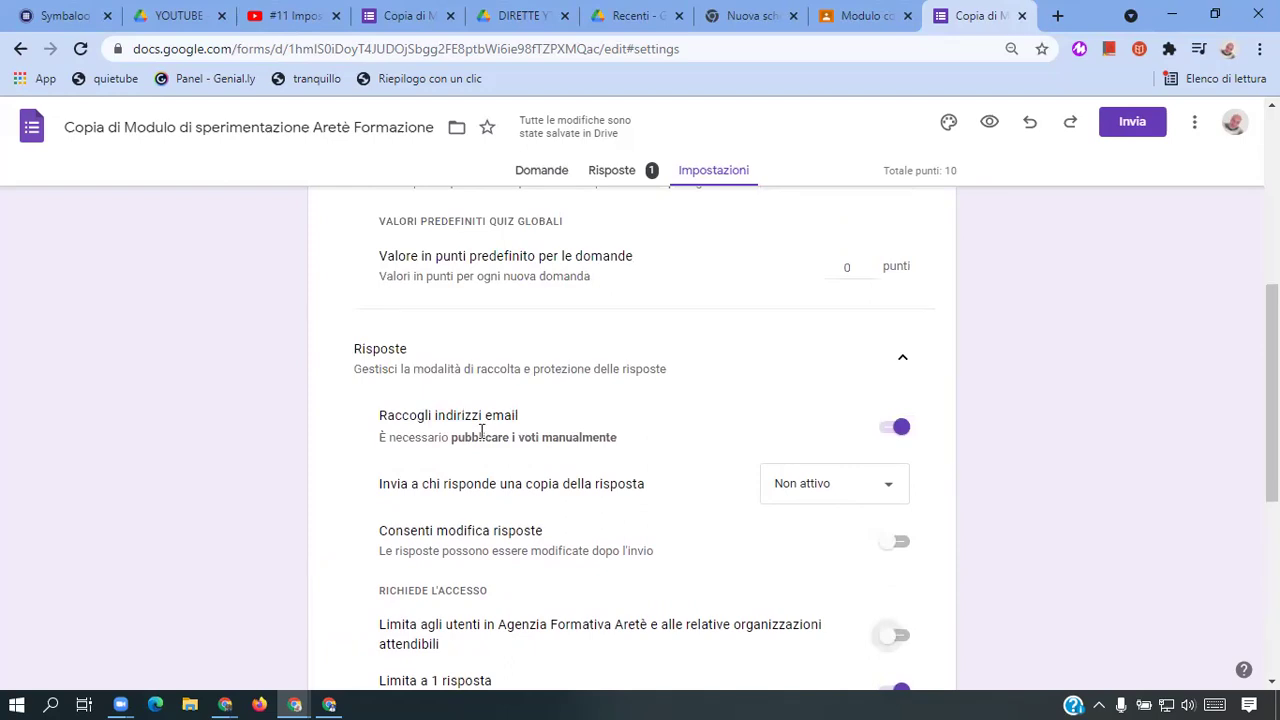
scroll(481, 430, "up", 4)
scroll(448, 450, "up", 1)
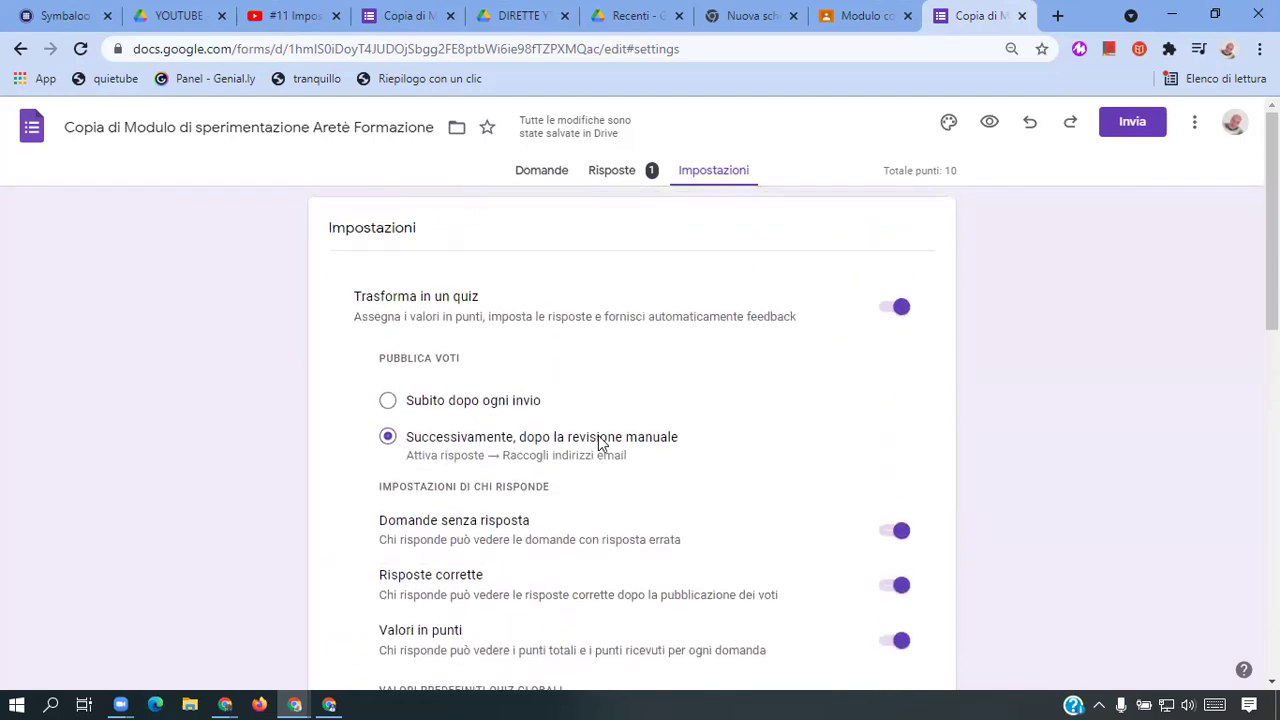
left_click(549, 176)
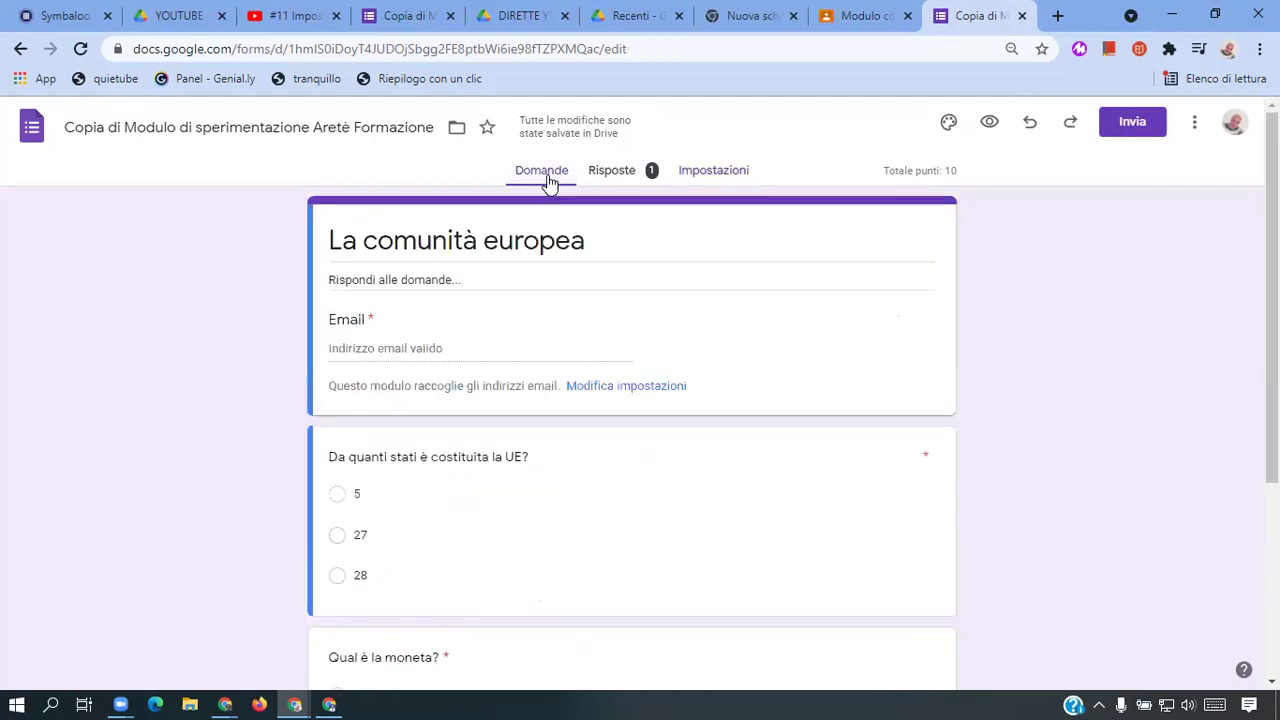
Maximize the student's Classroom window, reload the assignment and open 'La comunità europea'.
double_click(1078, 14)
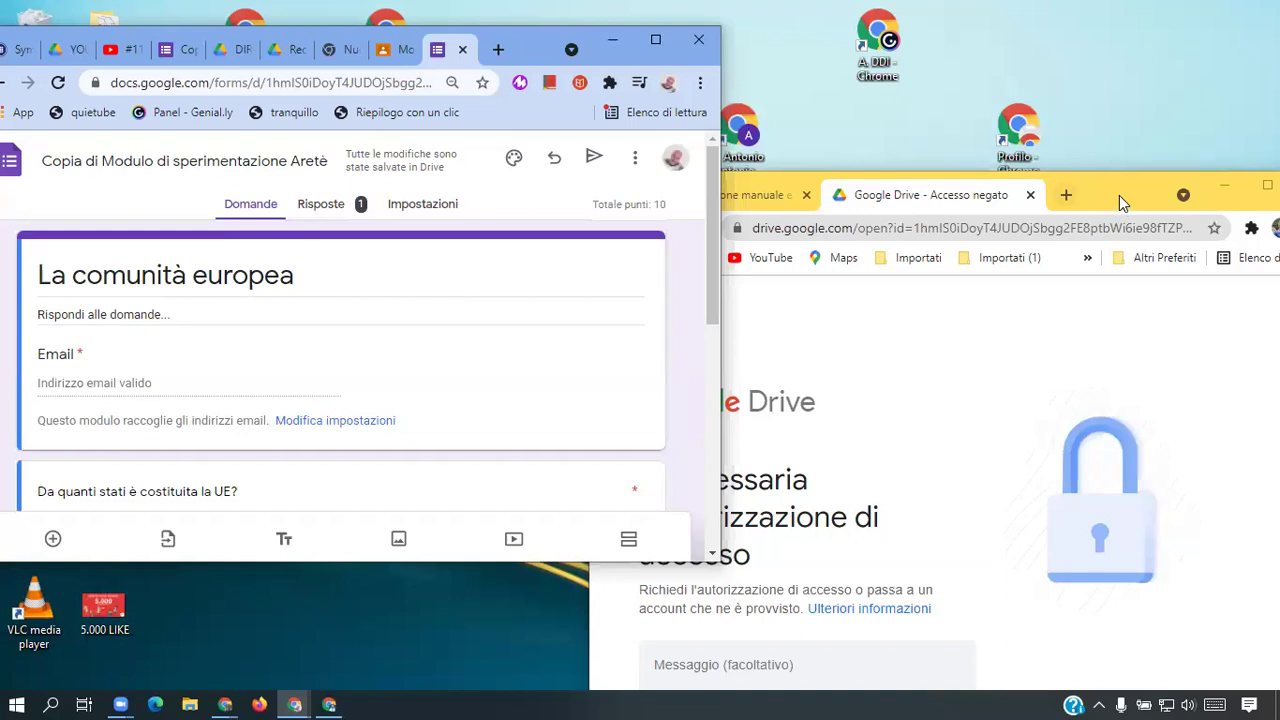
left_click_drag(1119, 195, 886, 126)
left_click(491, 127)
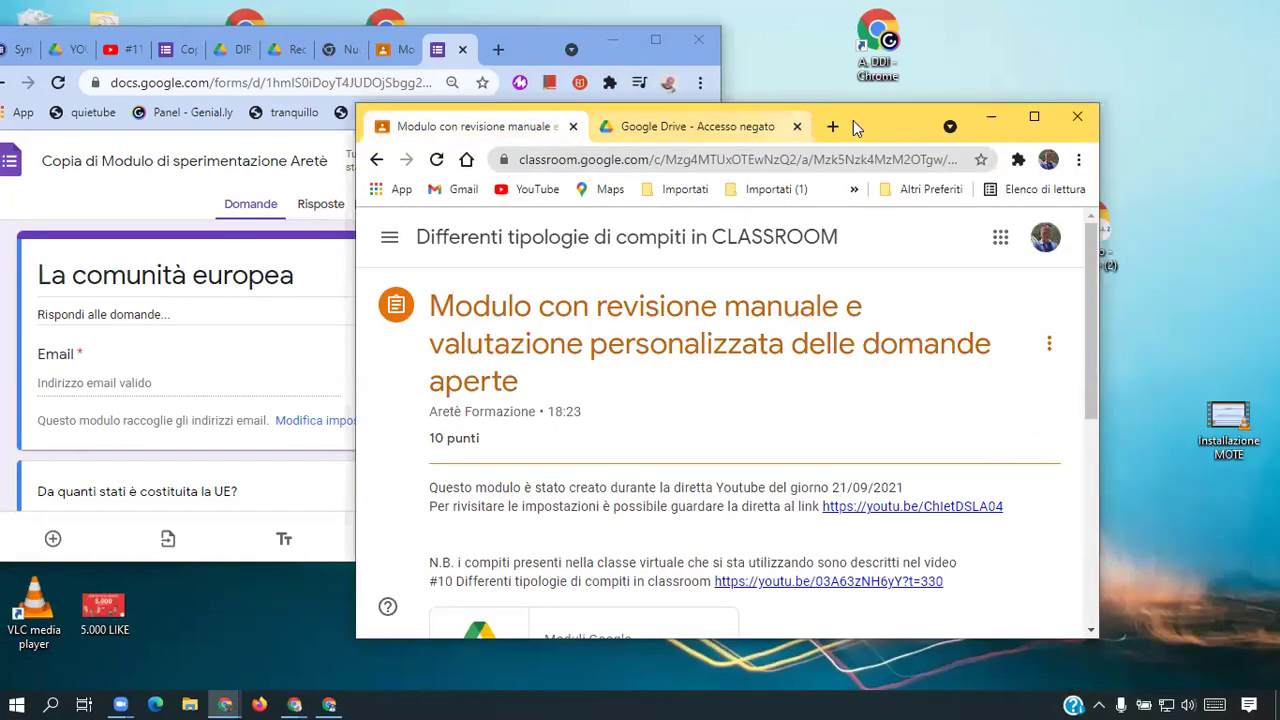
left_click(1034, 117)
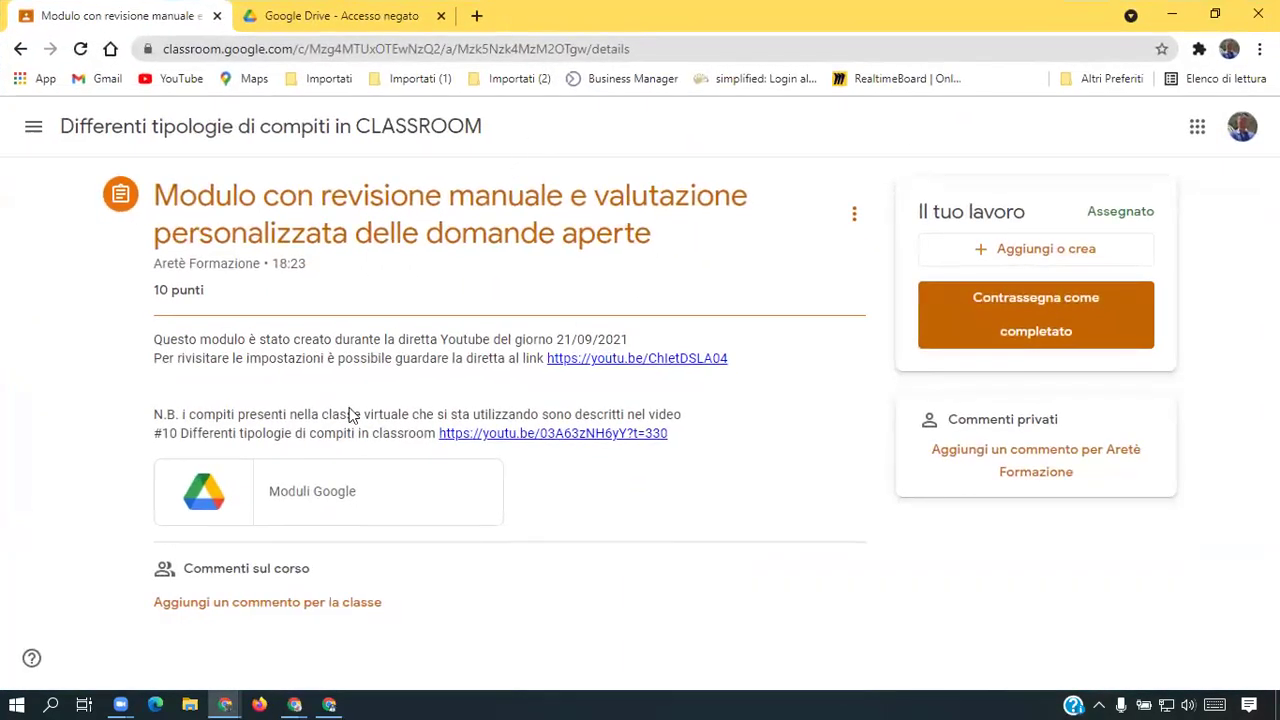
left_click(81, 49)
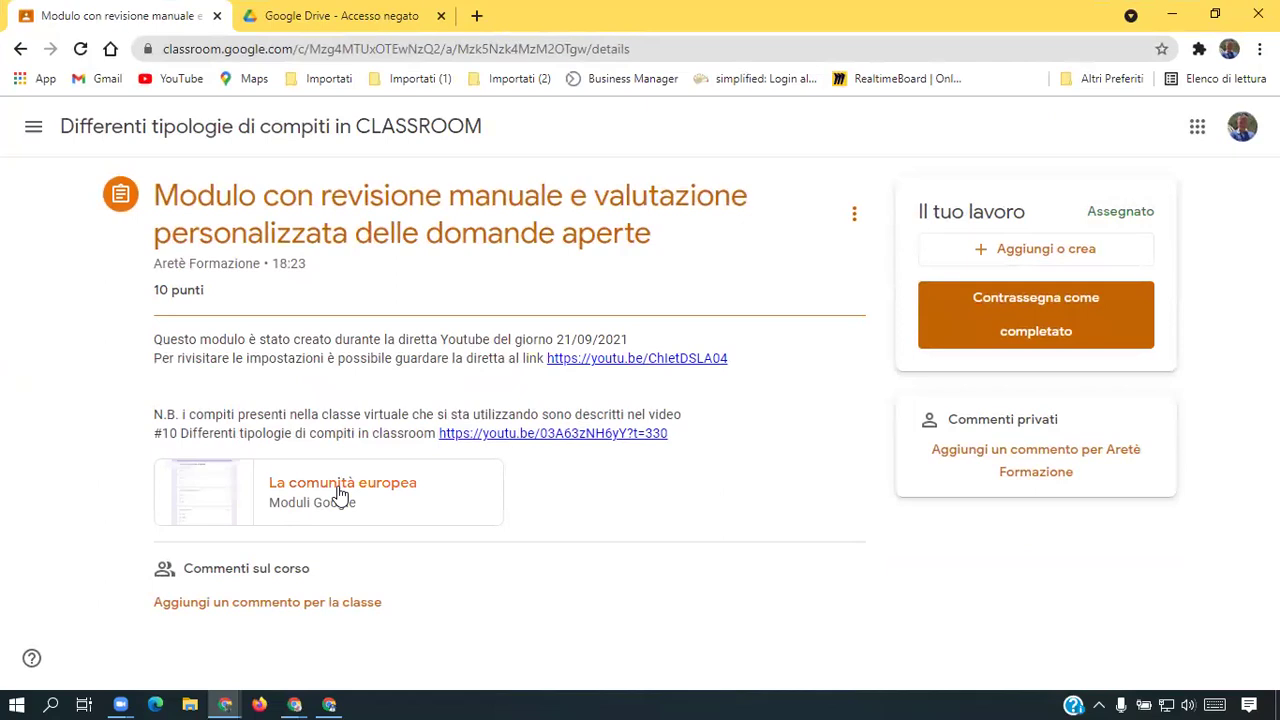
left_click(340, 492)
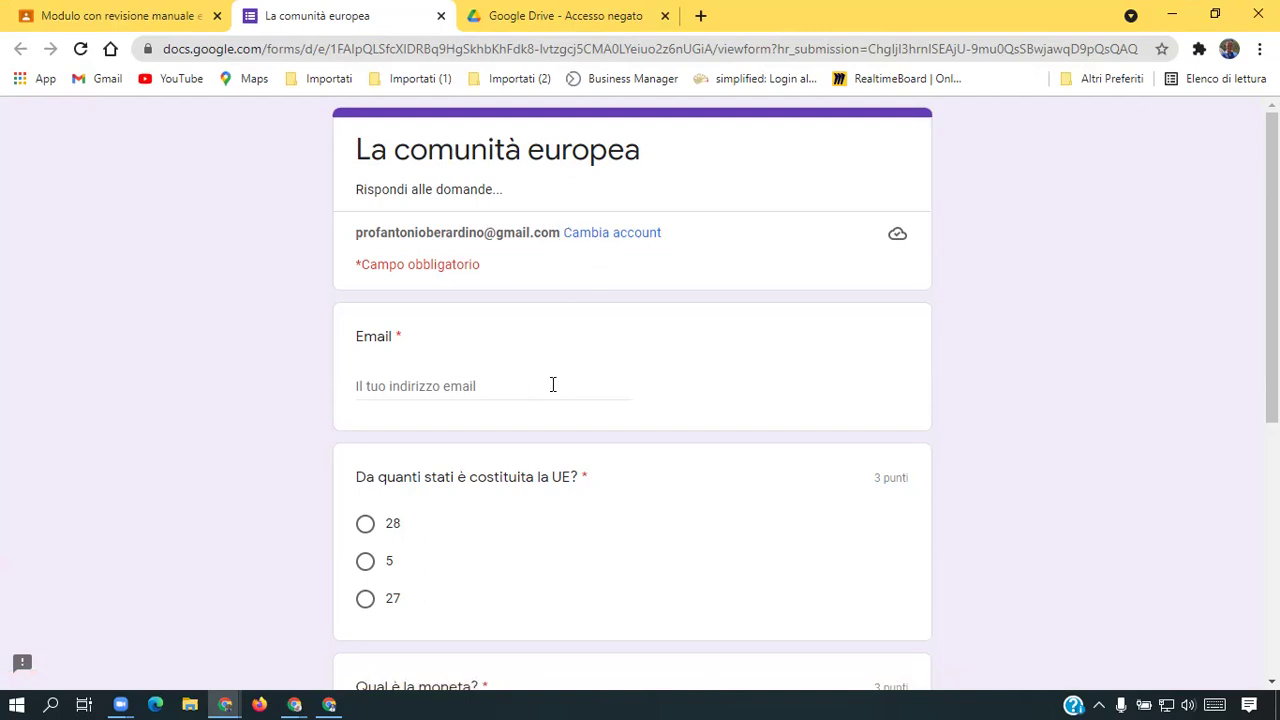
Try the required Email field, selecting part of the signed-in address, and leave it blank.
left_click(494, 385)
left_click_drag(394, 231, 468, 232)
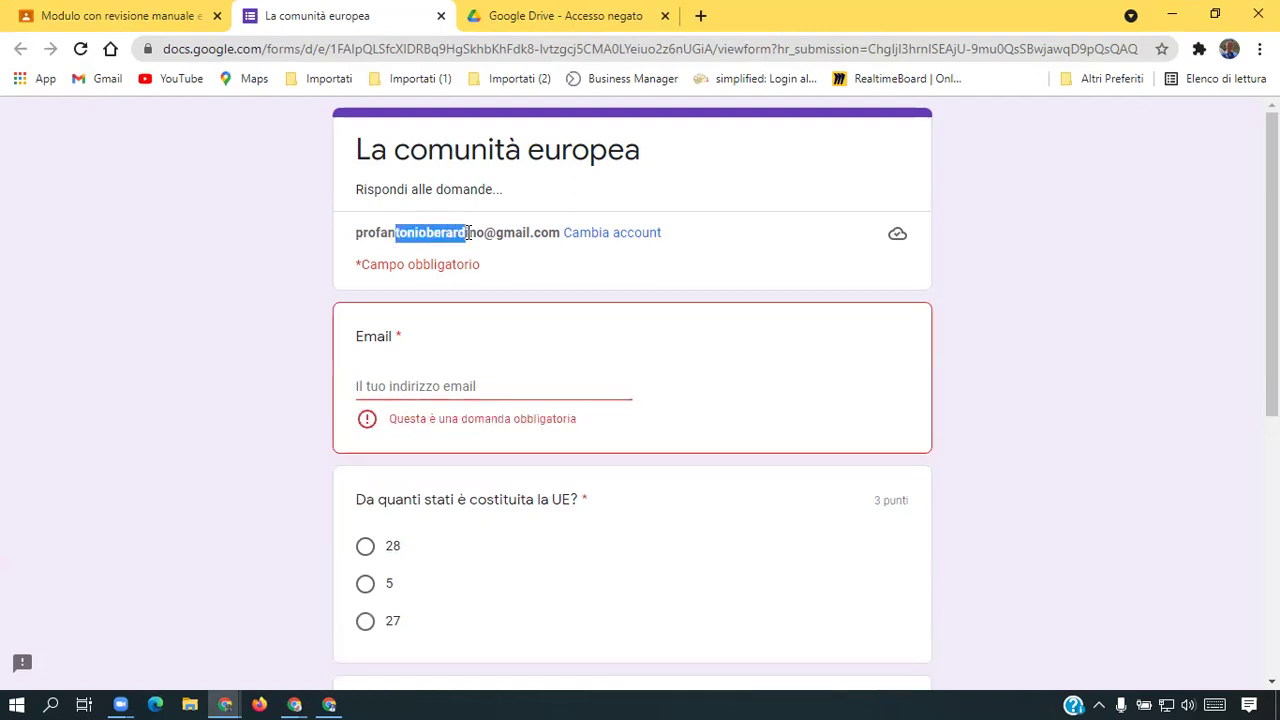
left_click(682, 236)
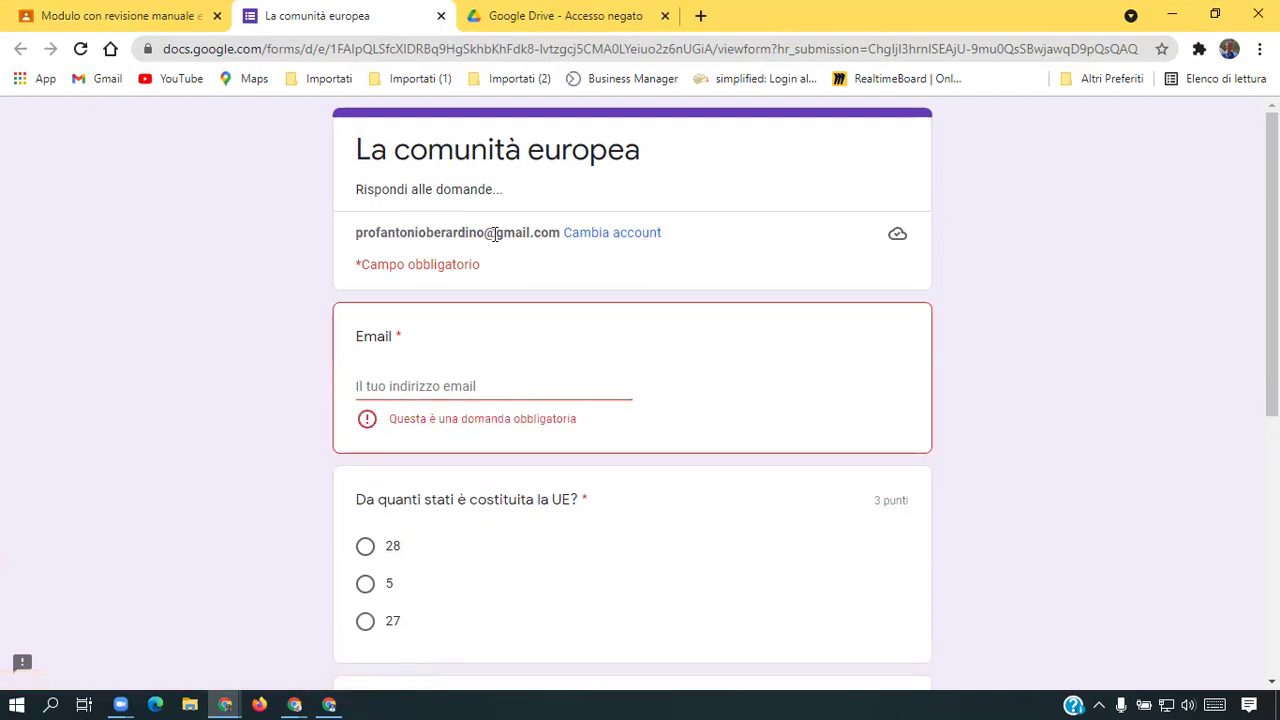
left_click(526, 381)
left_click(988, 377)
Scroll through the unanswered quiz questions to review them.
scroll(1016, 373, "down", 3)
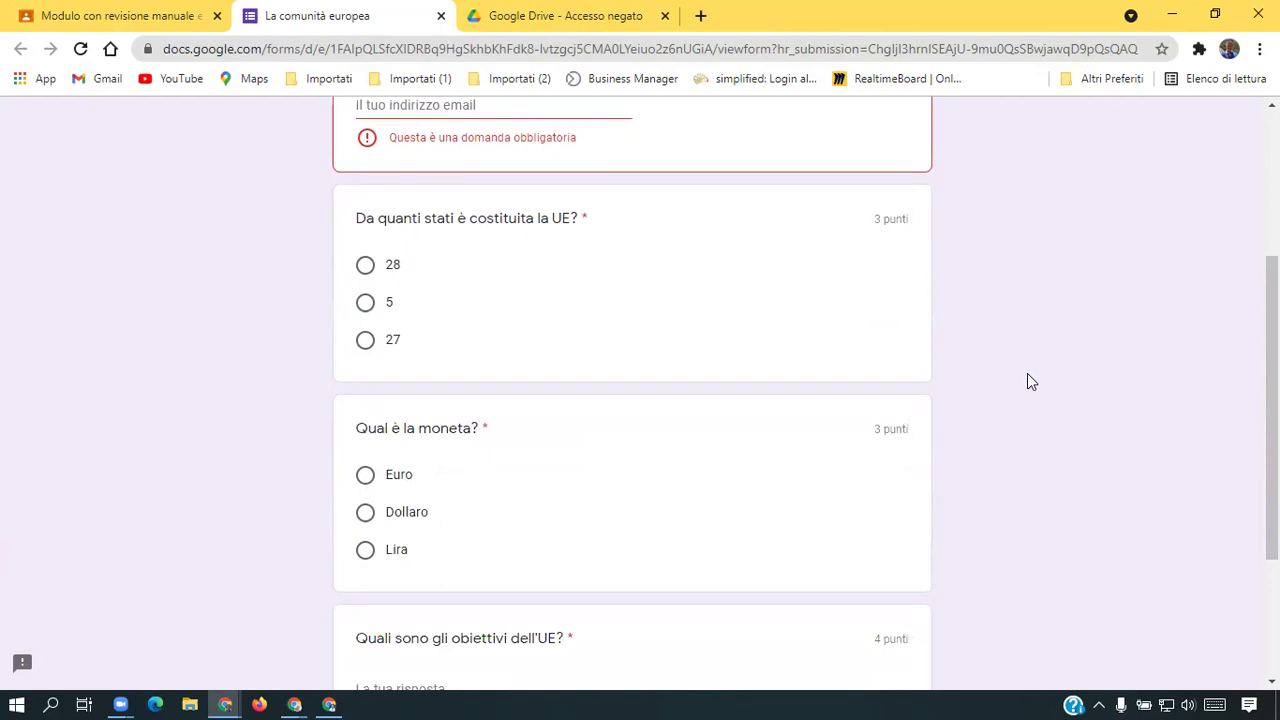
scroll(1027, 375, "down", 2)
scroll(1037, 380, "up", 4)
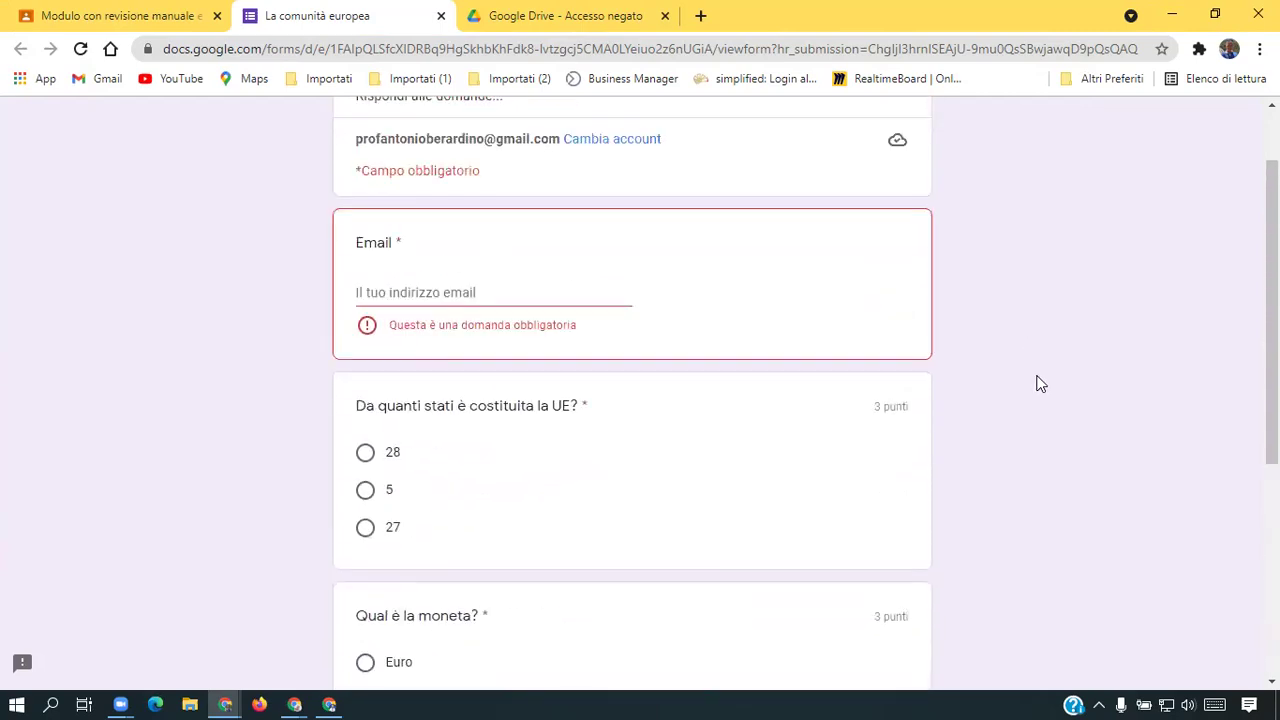
scroll(1040, 384, "up", 1)
scroll(1040, 384, "down", 3)
scroll(1042, 384, "up", 3)
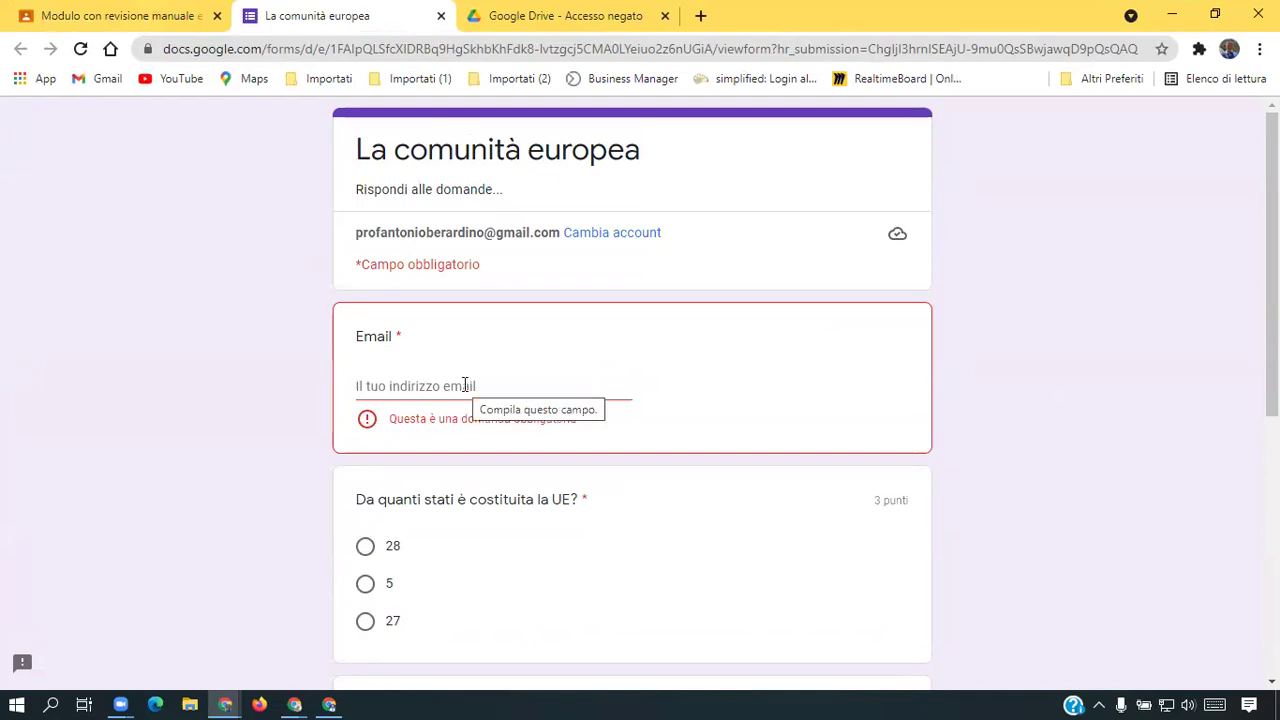
scroll(400, 385, "down", 2)
scroll(408, 420, "down", 3)
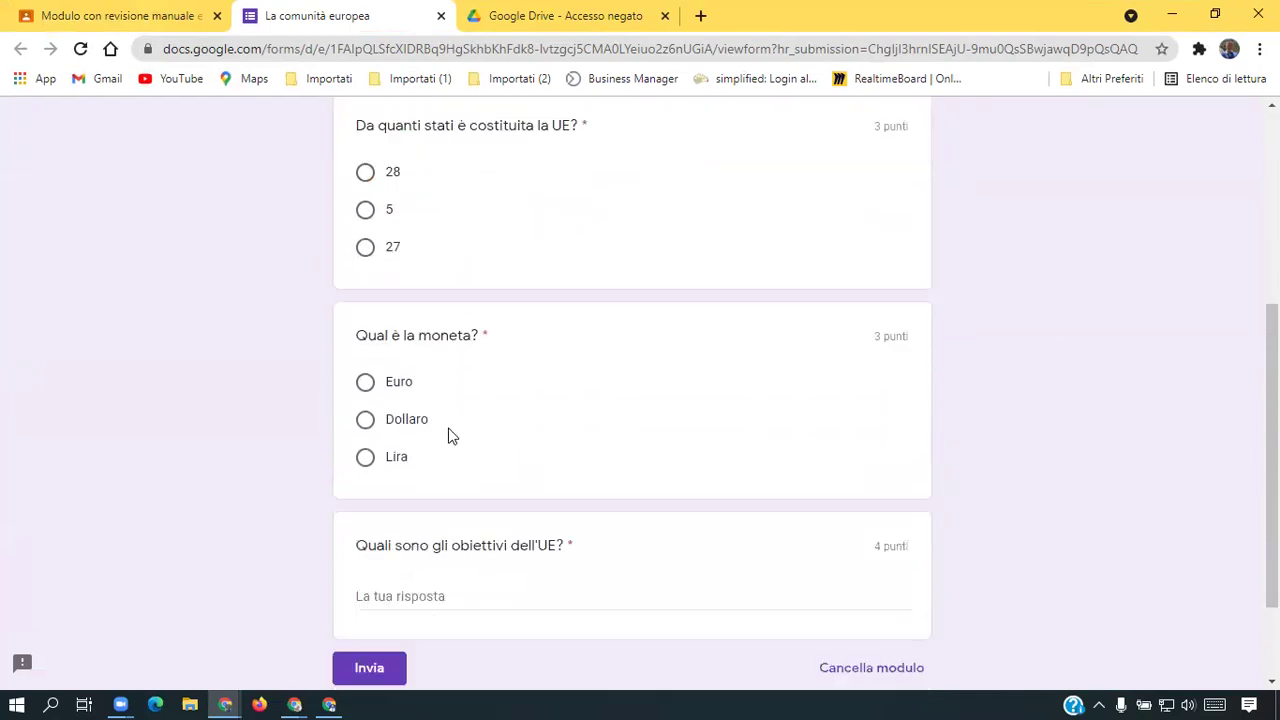
scroll(1090, 387, "up", 5)
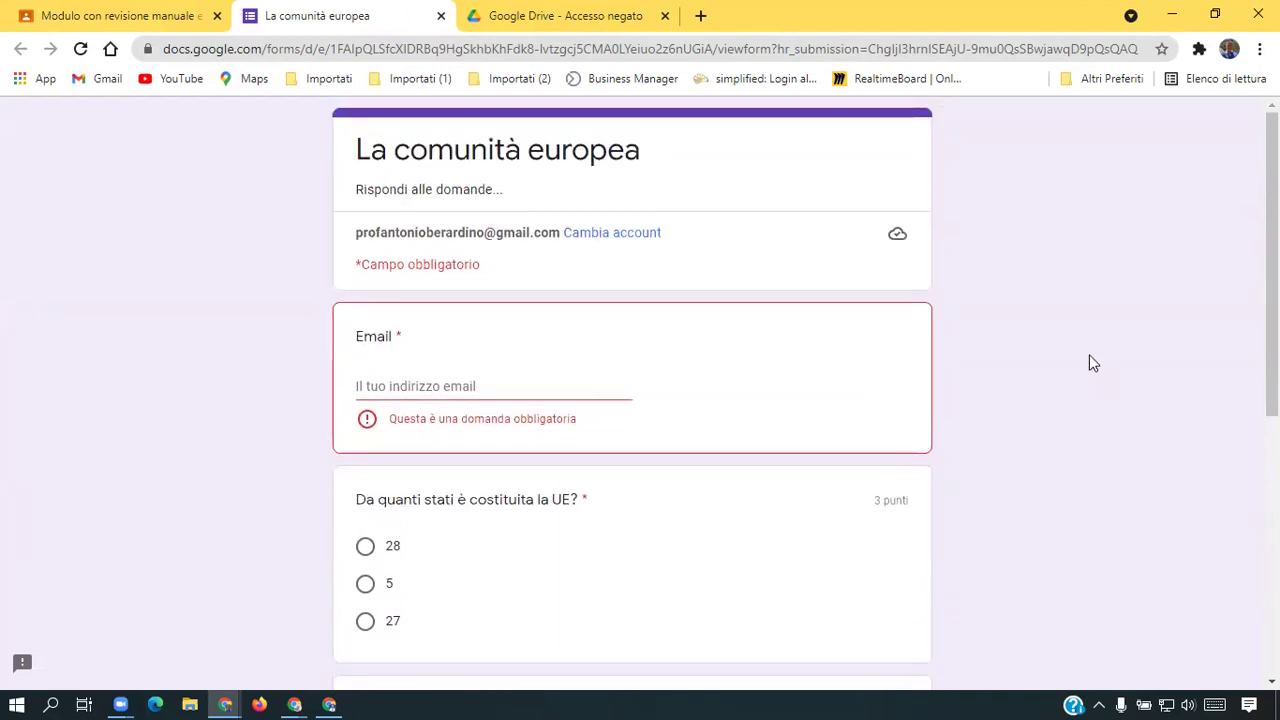
Maximize the quiz editor and switch to the teacher's Classroom assignment page.
double_click(805, 25)
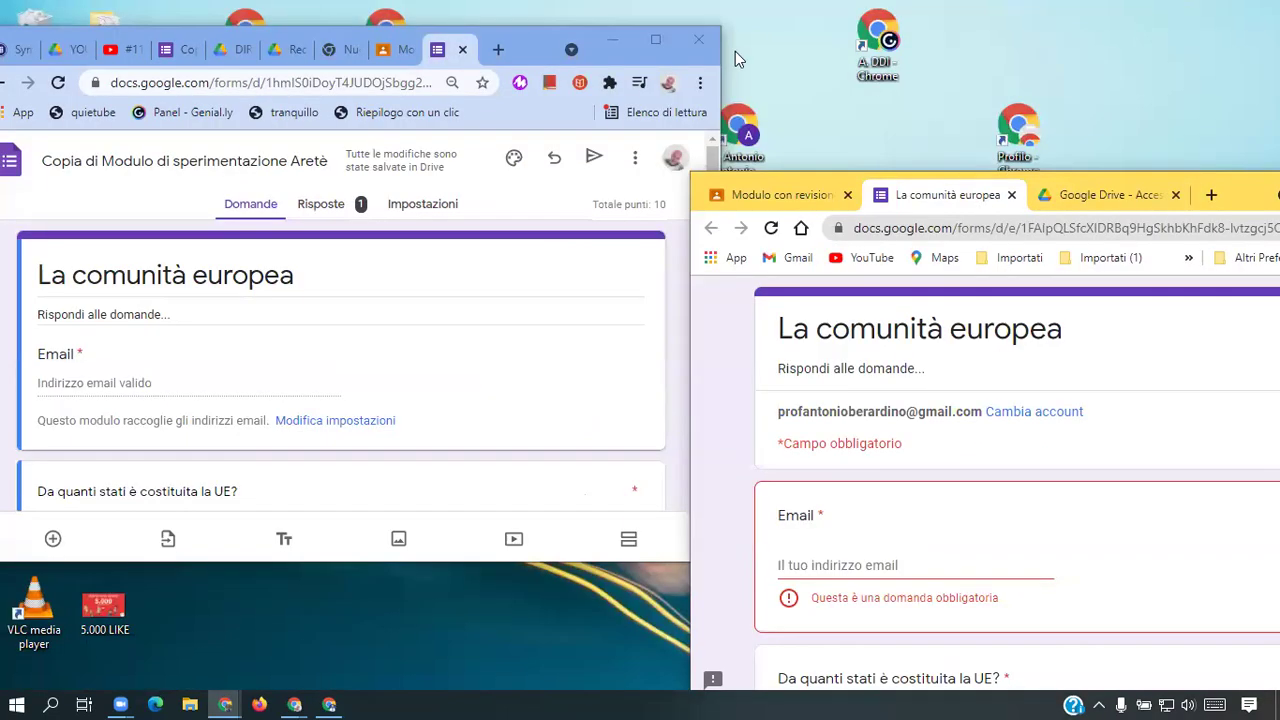
left_click(657, 40)
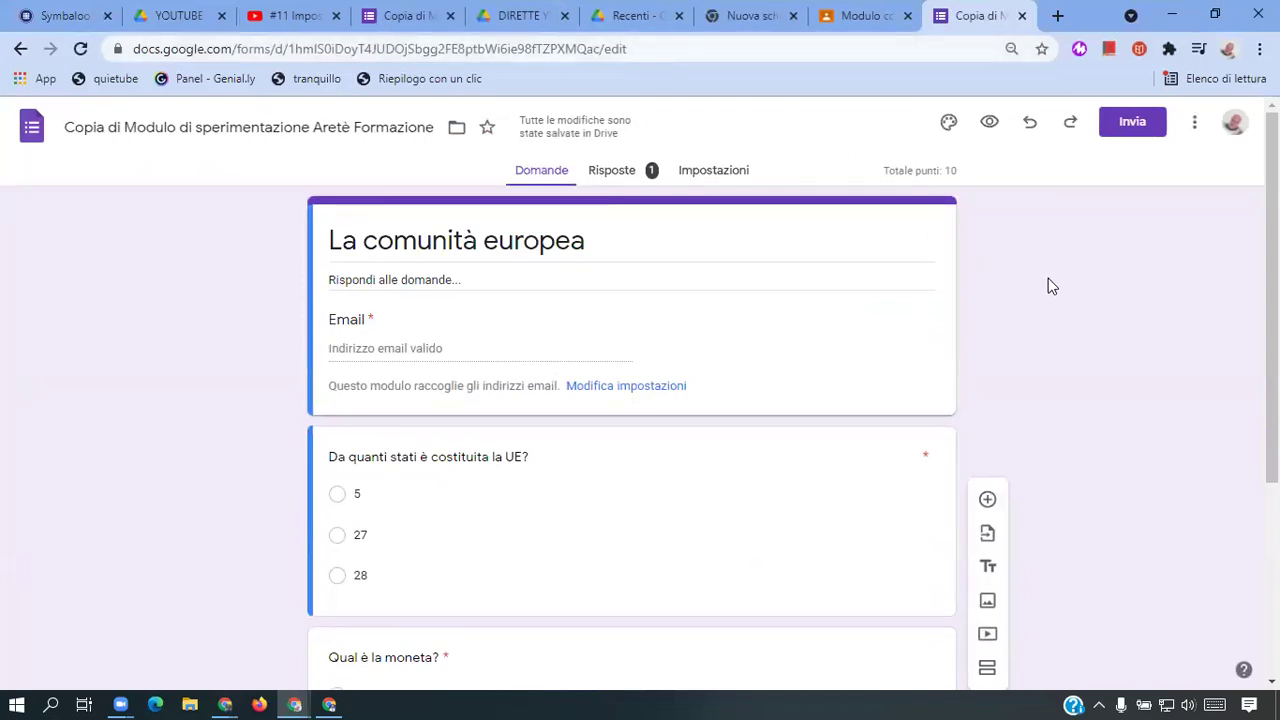
left_click(866, 16)
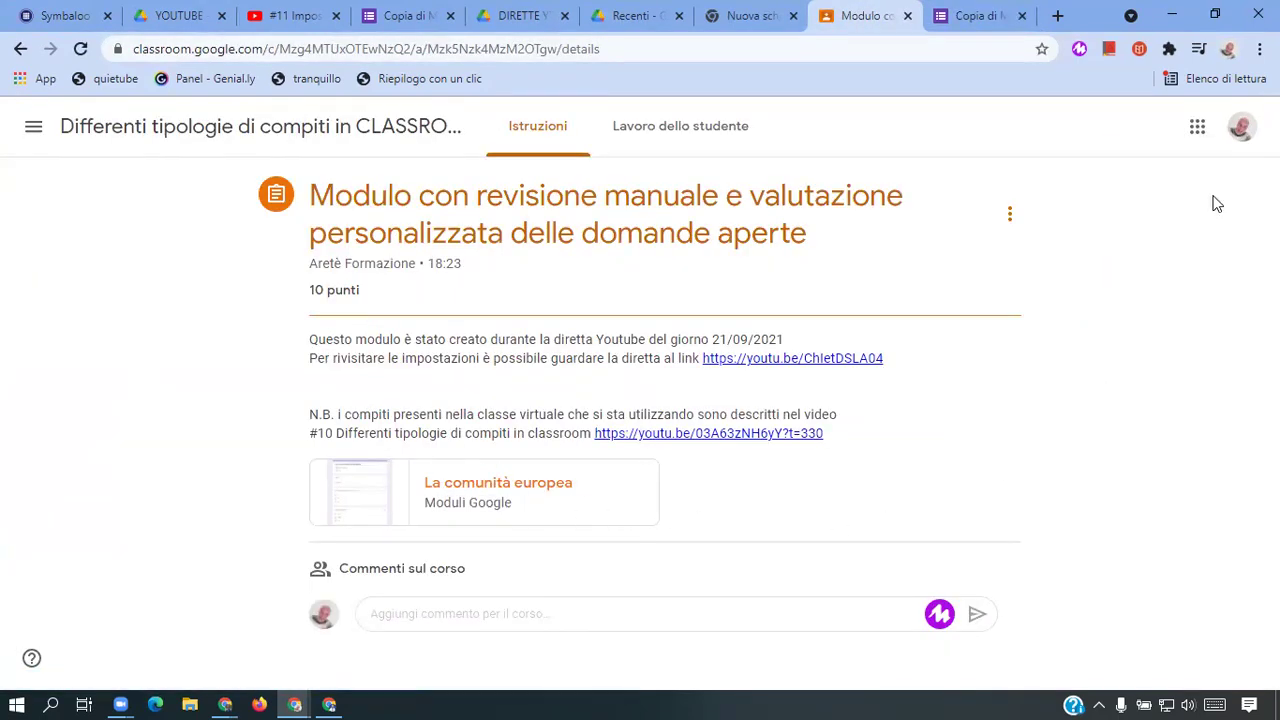
Restore Classroom, move the student's form window left-centre, and bring Gmail forward.
double_click(1080, 22)
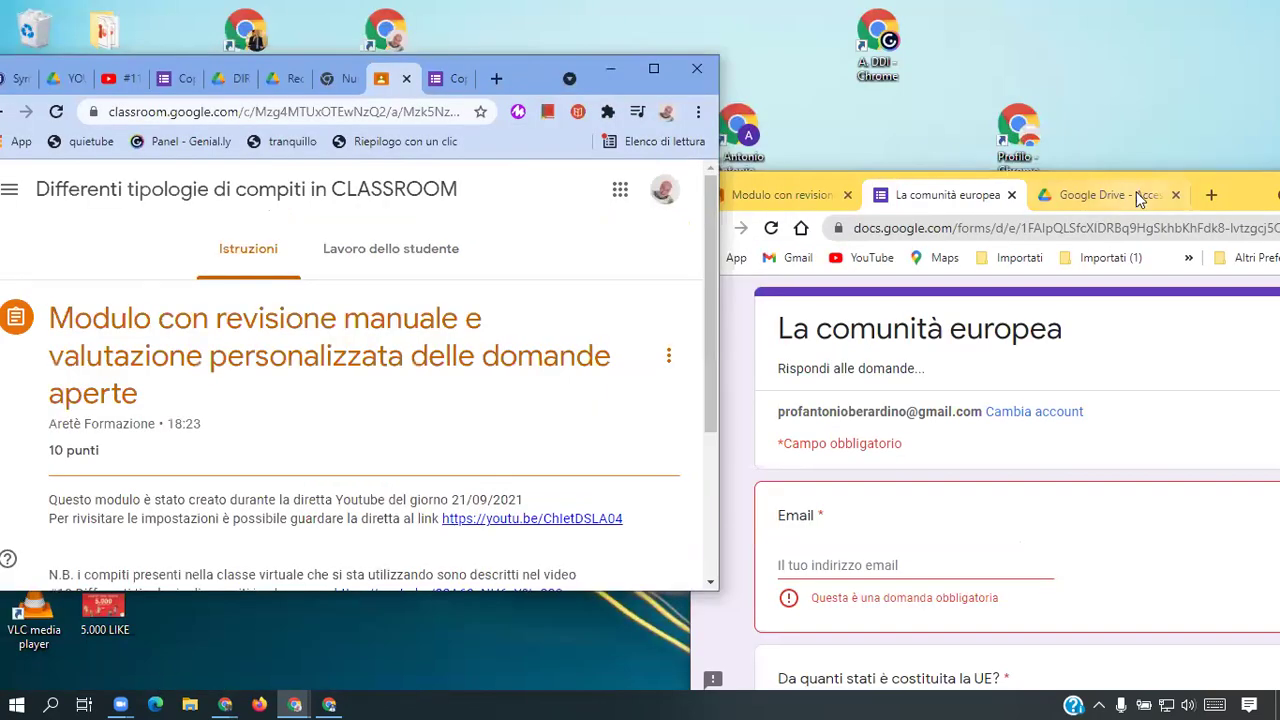
left_click(1237, 198)
left_click_drag(1237, 198, 619, 140)
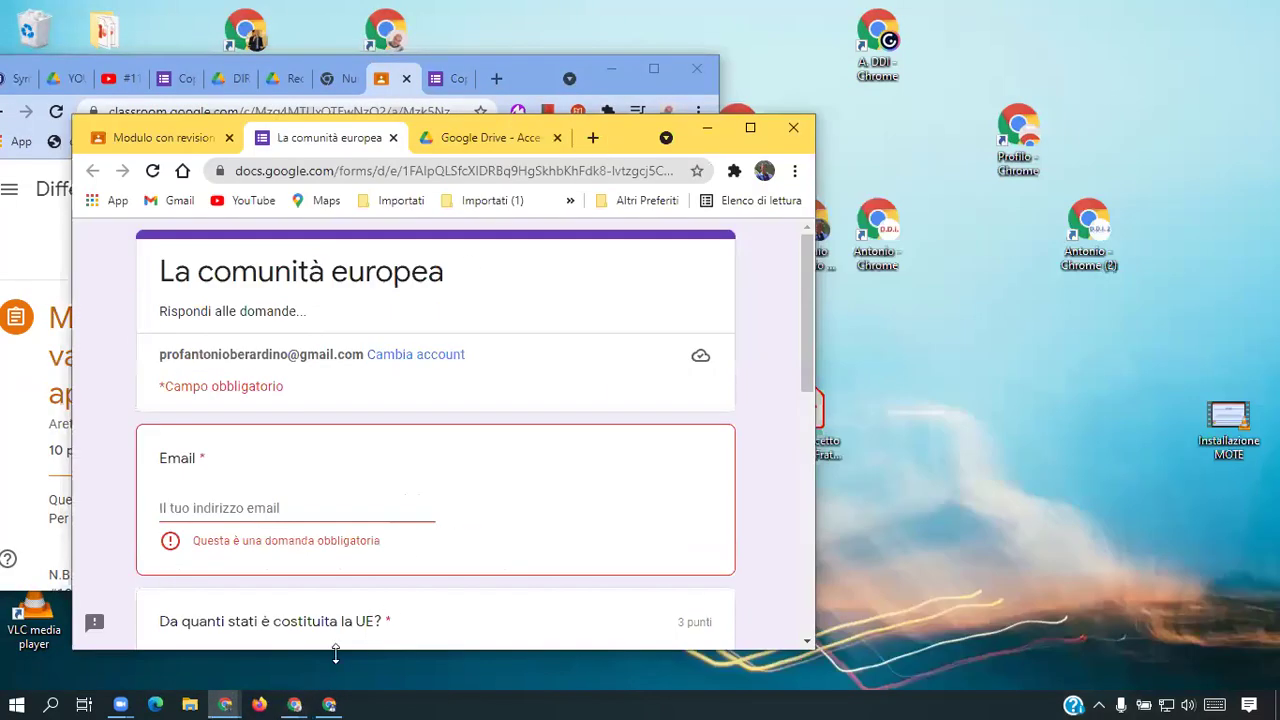
left_click(331, 702)
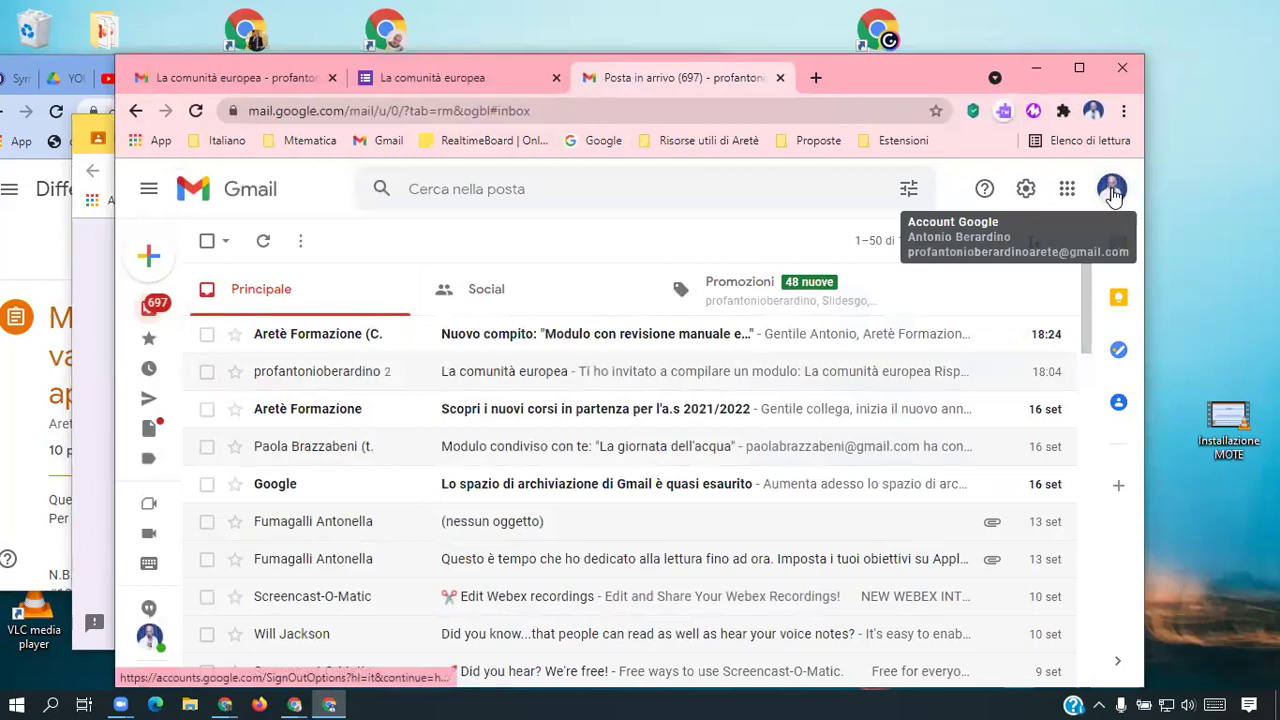
Maximize the student's Gmail inbox to check the new Classroom assignment notification.
left_click(1076, 69)
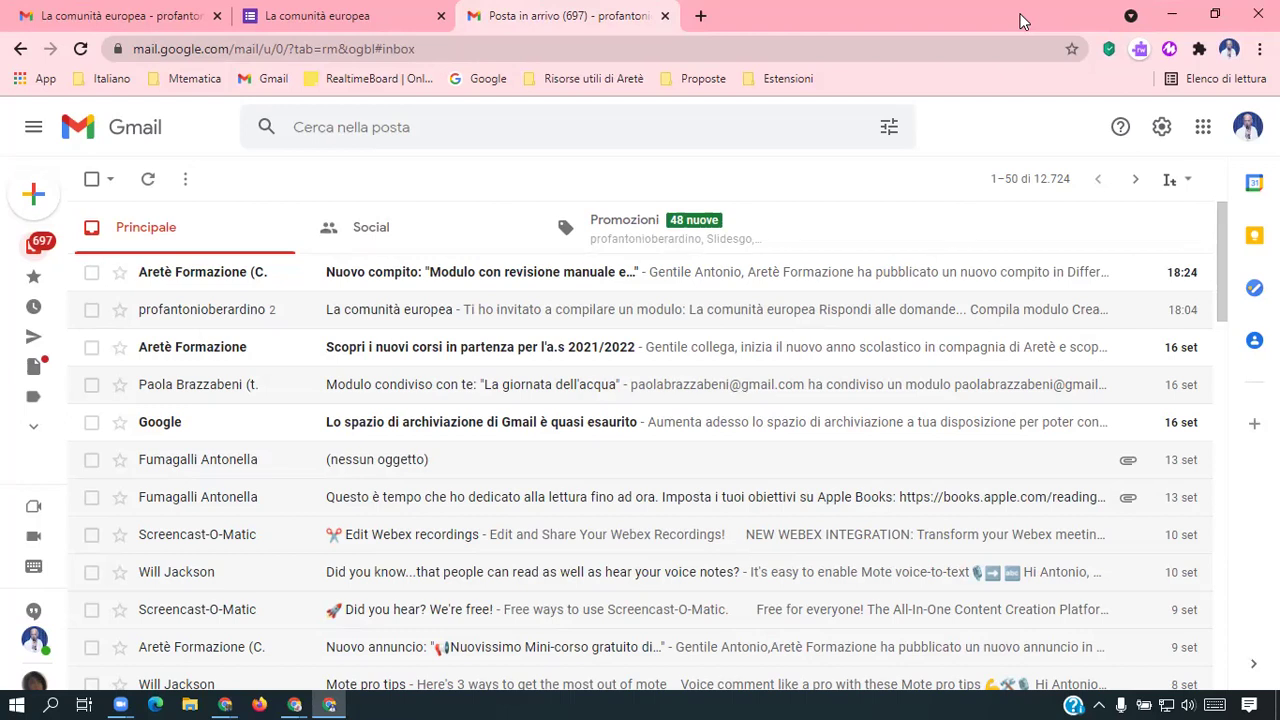
left_click_drag(1020, 23, 888, 568)
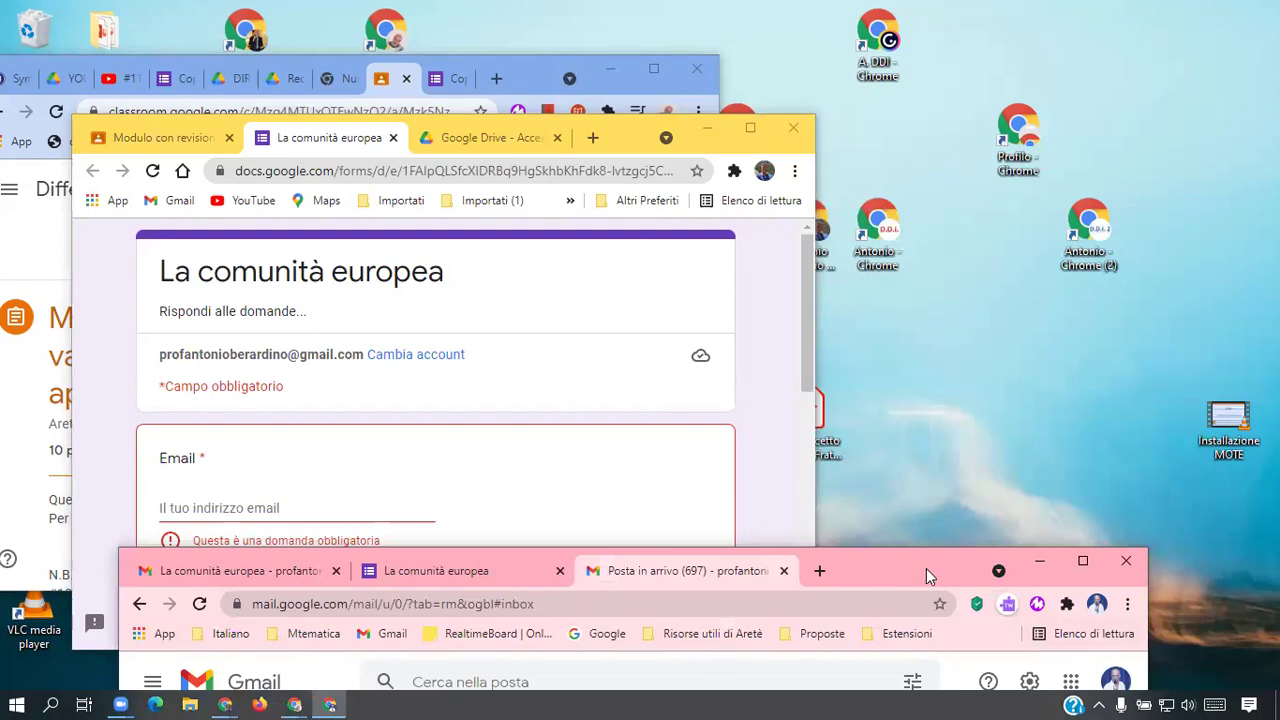
left_click_drag(928, 561, 878, 61)
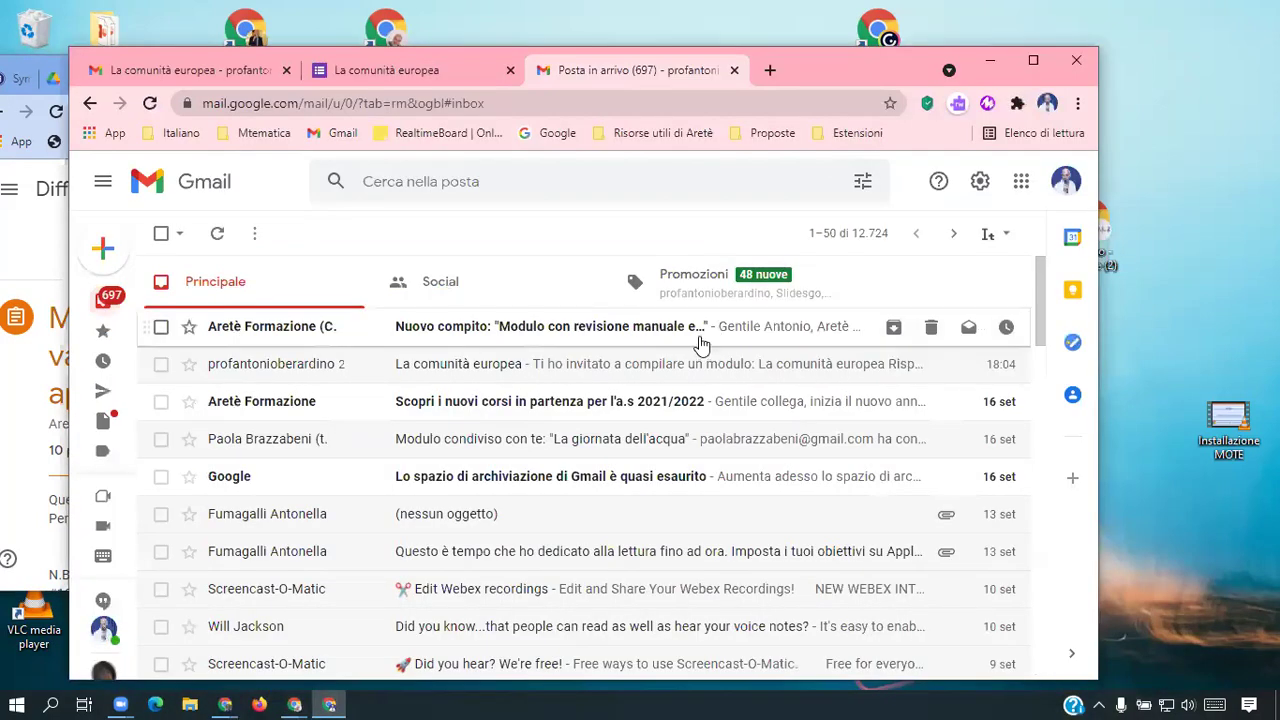
left_click(1035, 60)
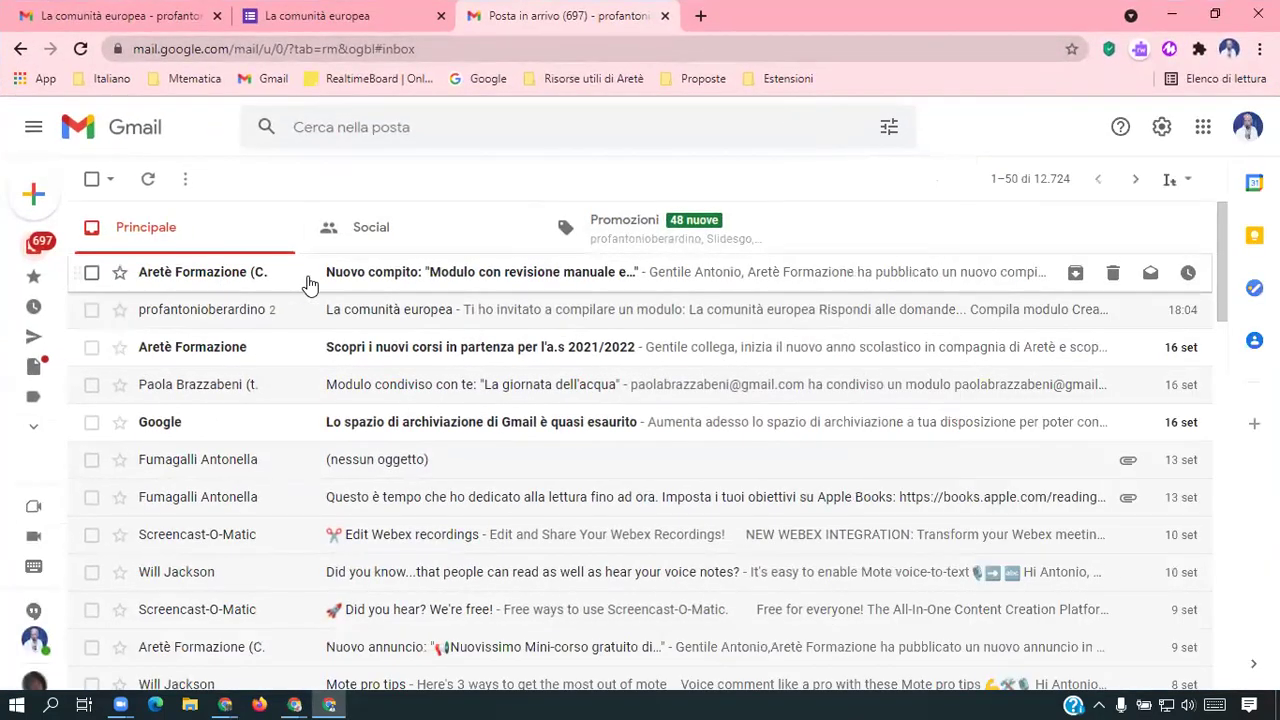
Shrink Gmail and bring the student's quiz form back full screen.
double_click(971, 21)
left_click(694, 263)
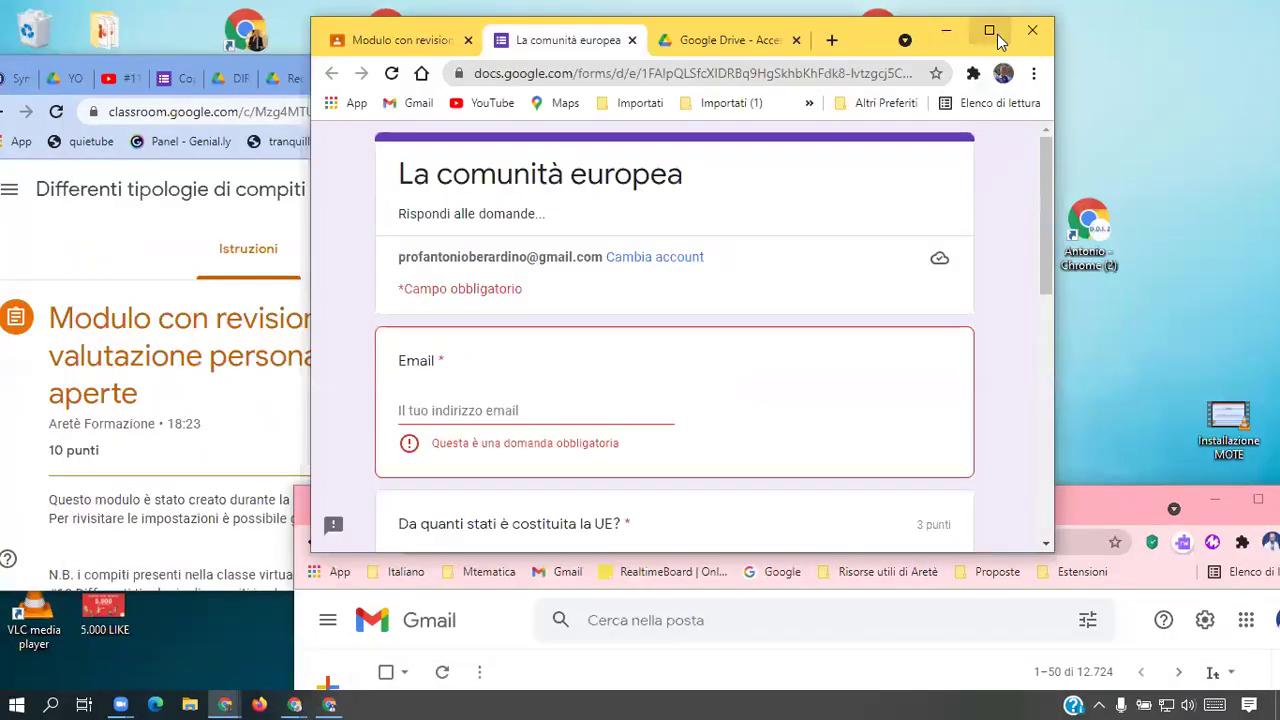
left_click_drag(648, 137, 890, 2)
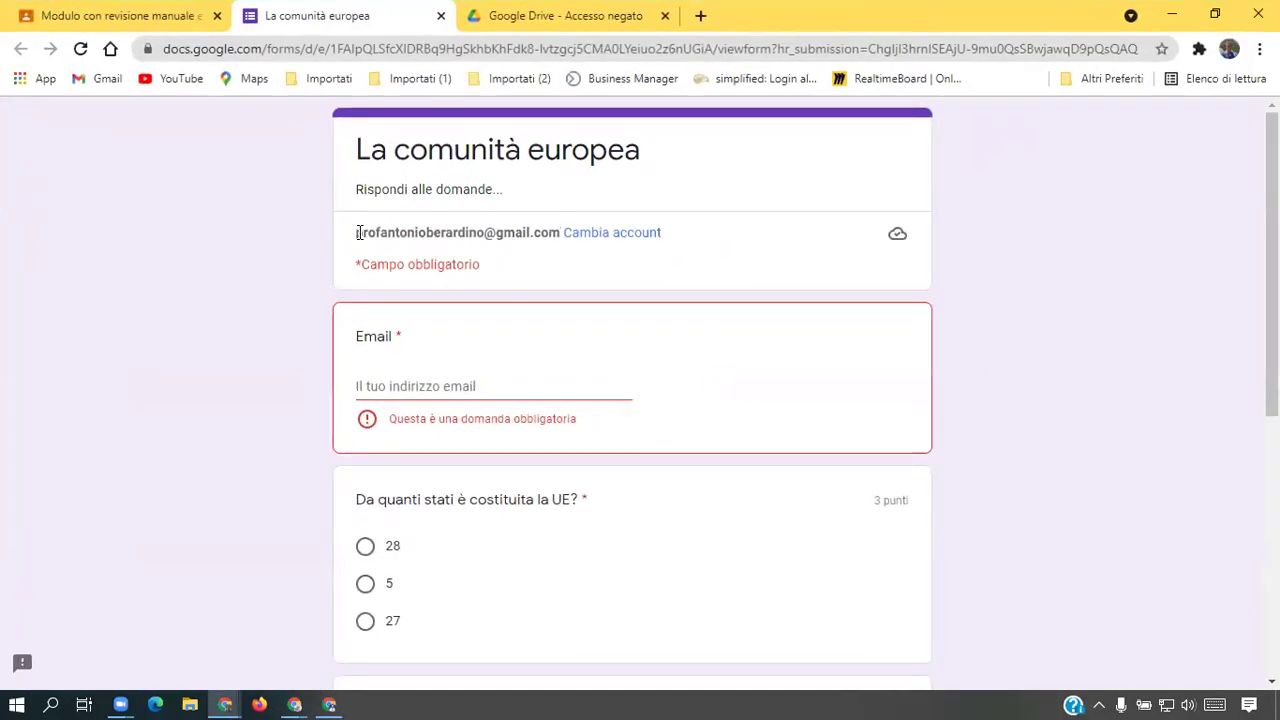
Fill the Email answer with the signed-in account address copied from the page.
left_click_drag(357, 232, 559, 232)
key("ctrl+c")
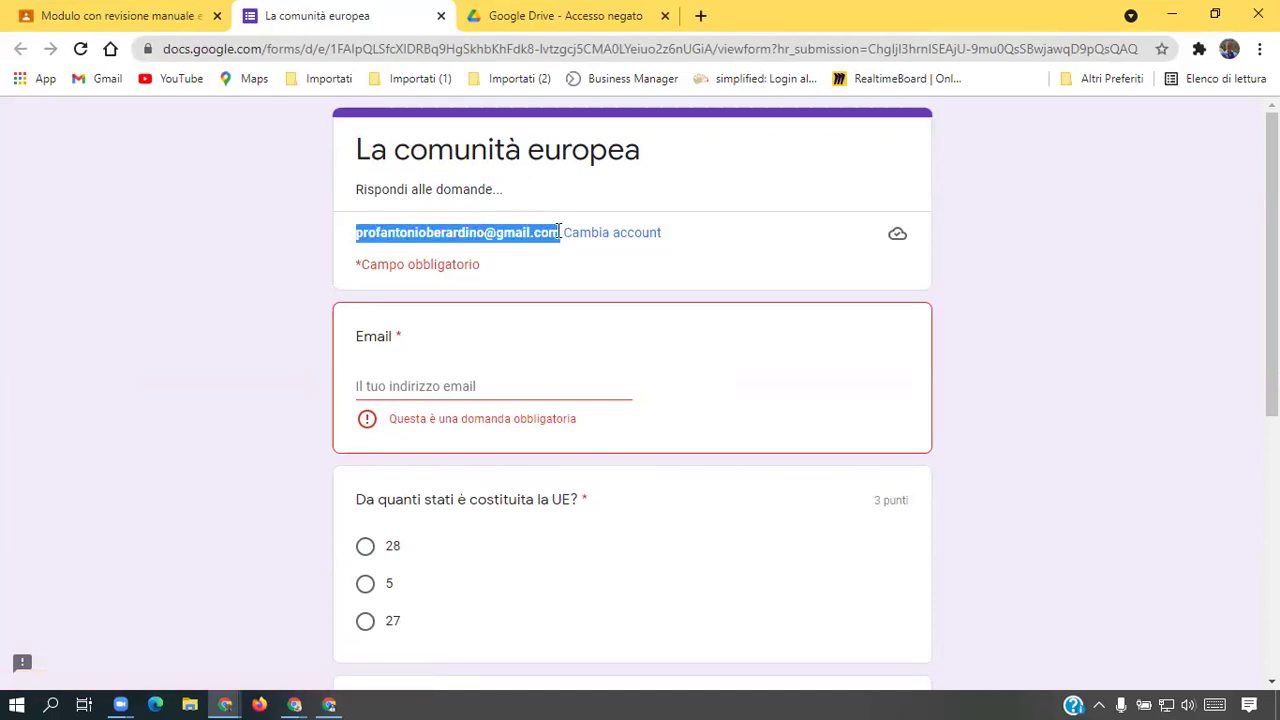
left_click(485, 386)
key("ctrl+v")
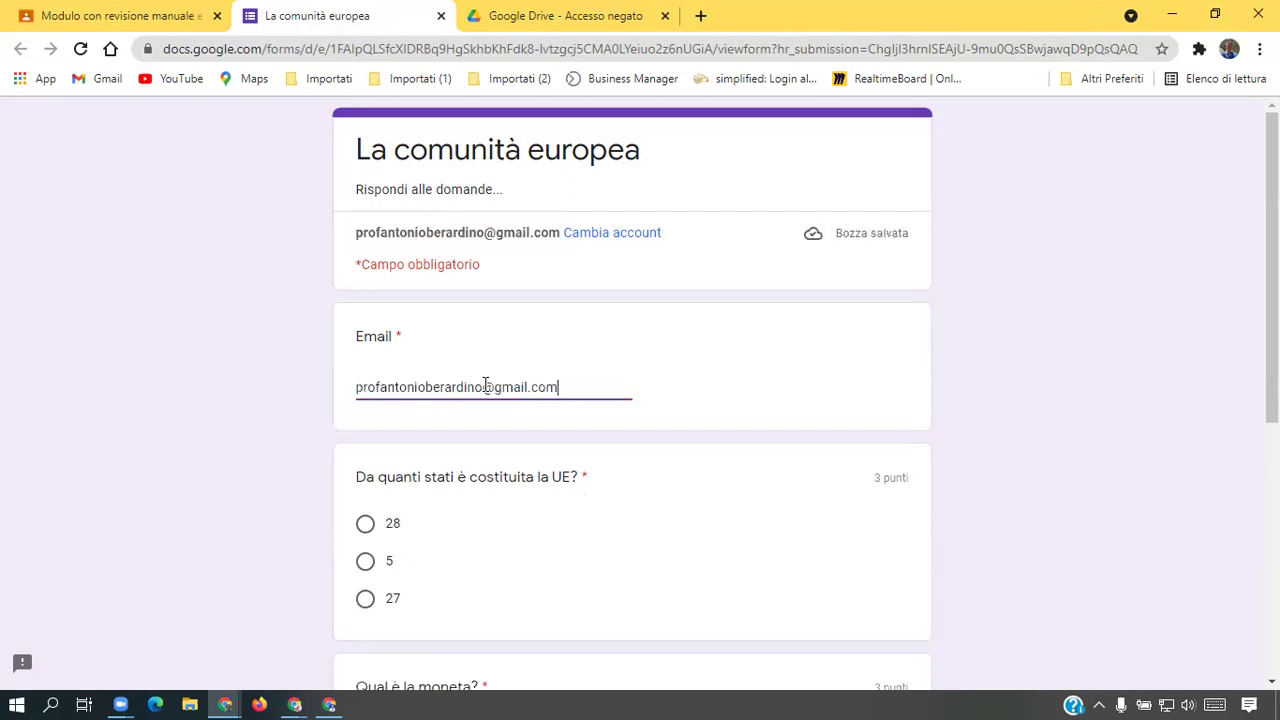
Answer 28 and Euro, write 'bla bla 2' on EU objectives, and submit.
scroll(486, 386, "down", 2)
left_click(368, 340)
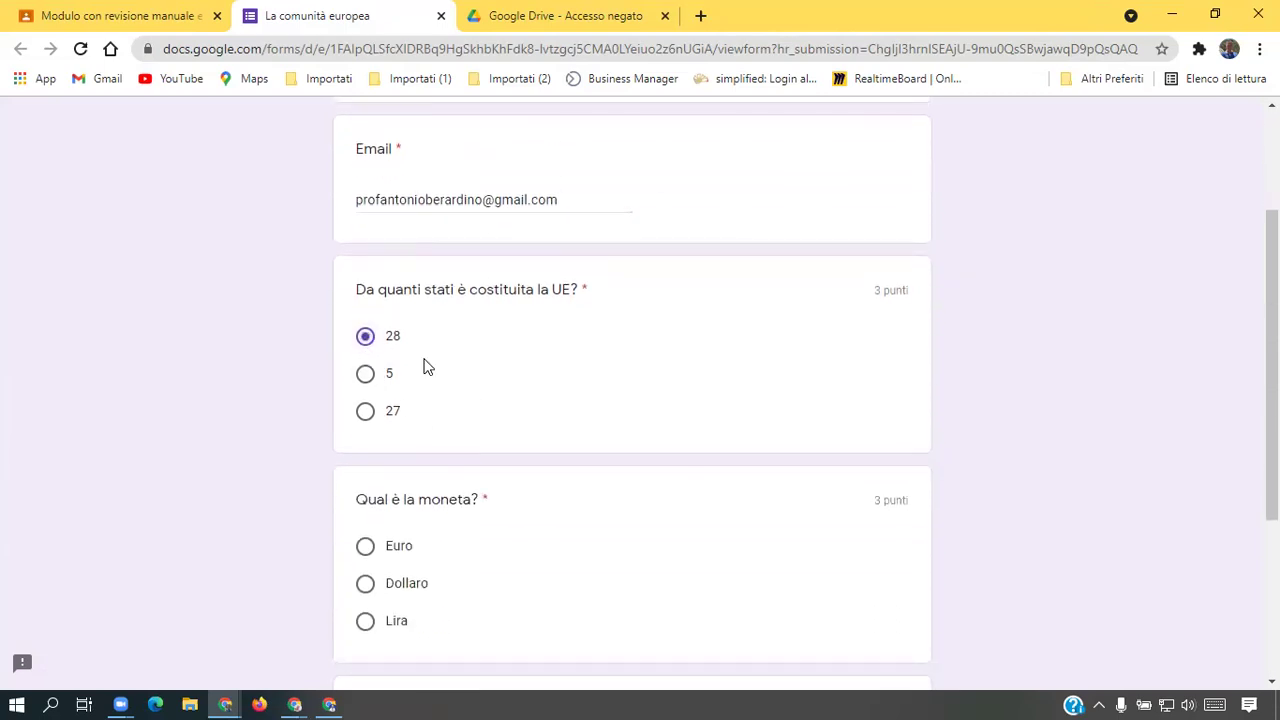
scroll(410, 400, "down", 2)
left_click(368, 362)
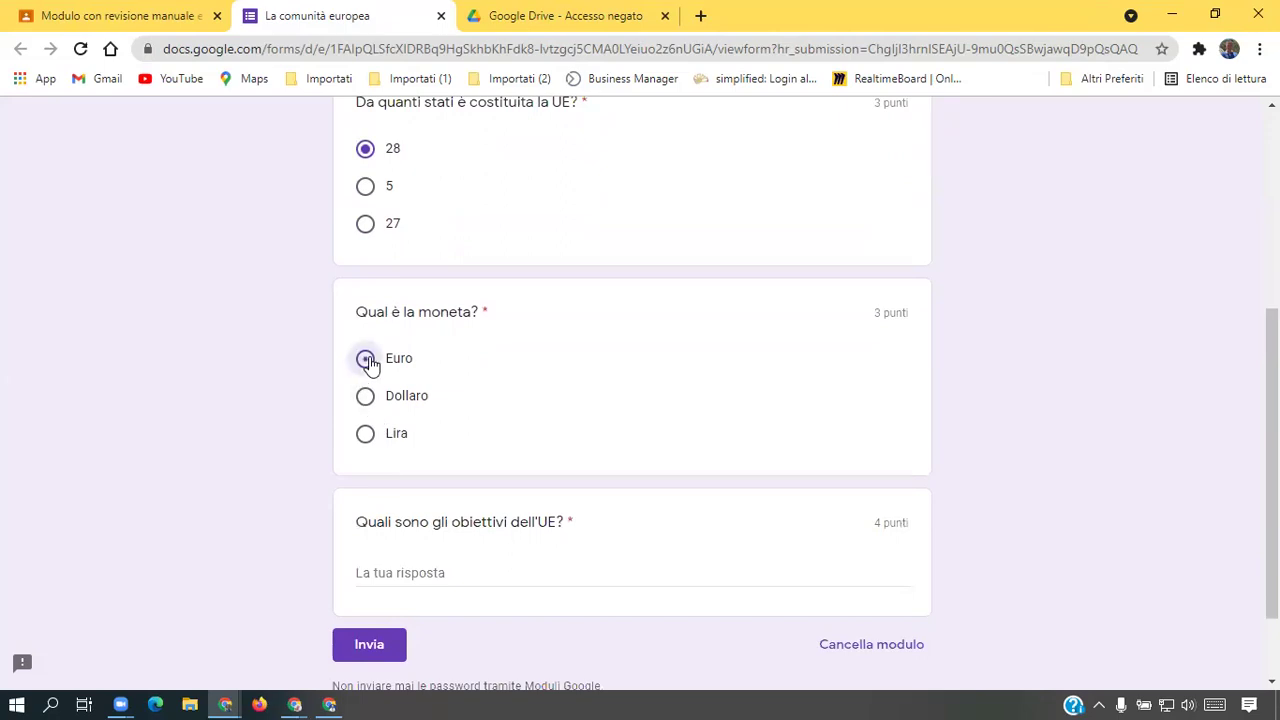
left_click(429, 573)
type("bla bla 2")
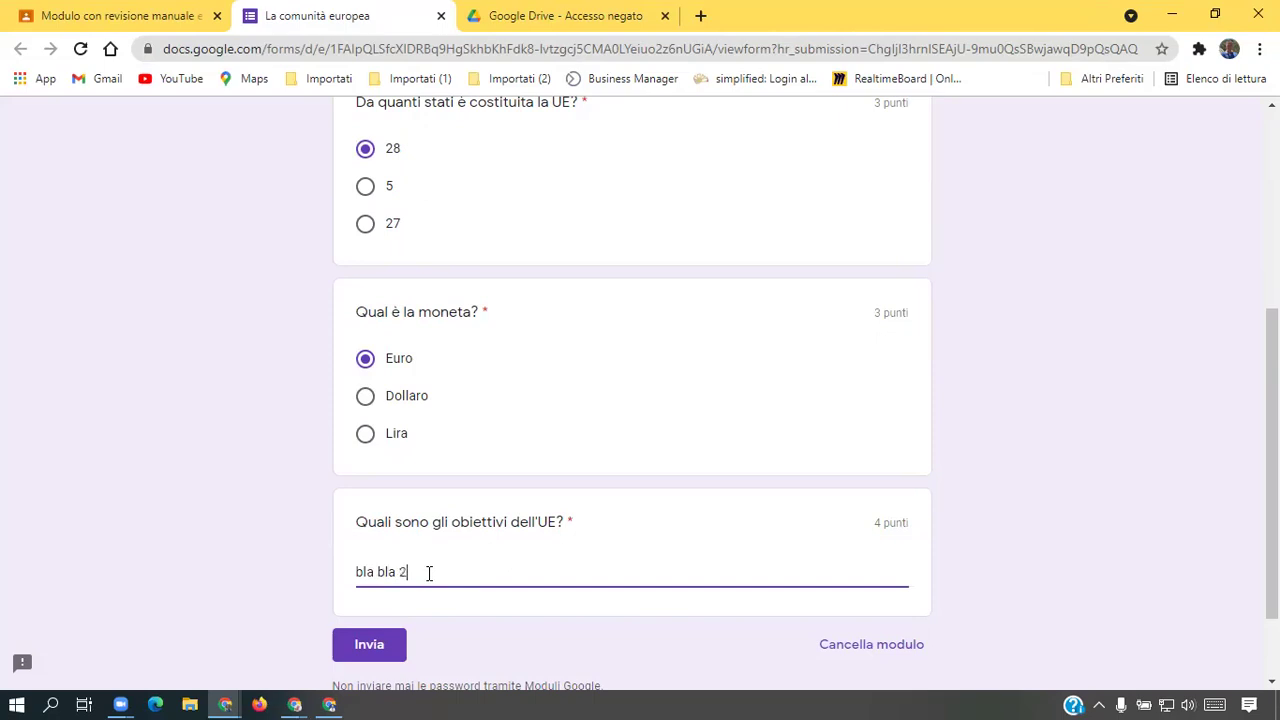
left_click(375, 646)
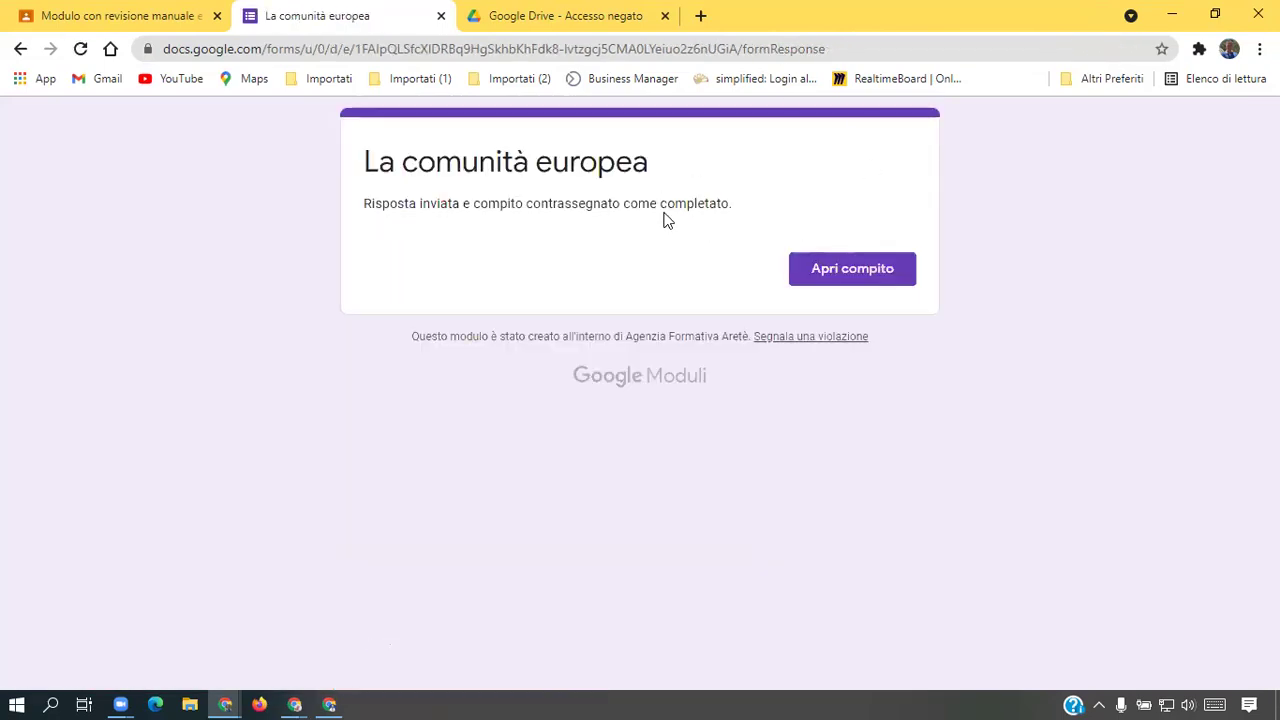
Move the submitted quiz window aside and maximize the teacher's Classroom assignment page.
double_click(791, 19)
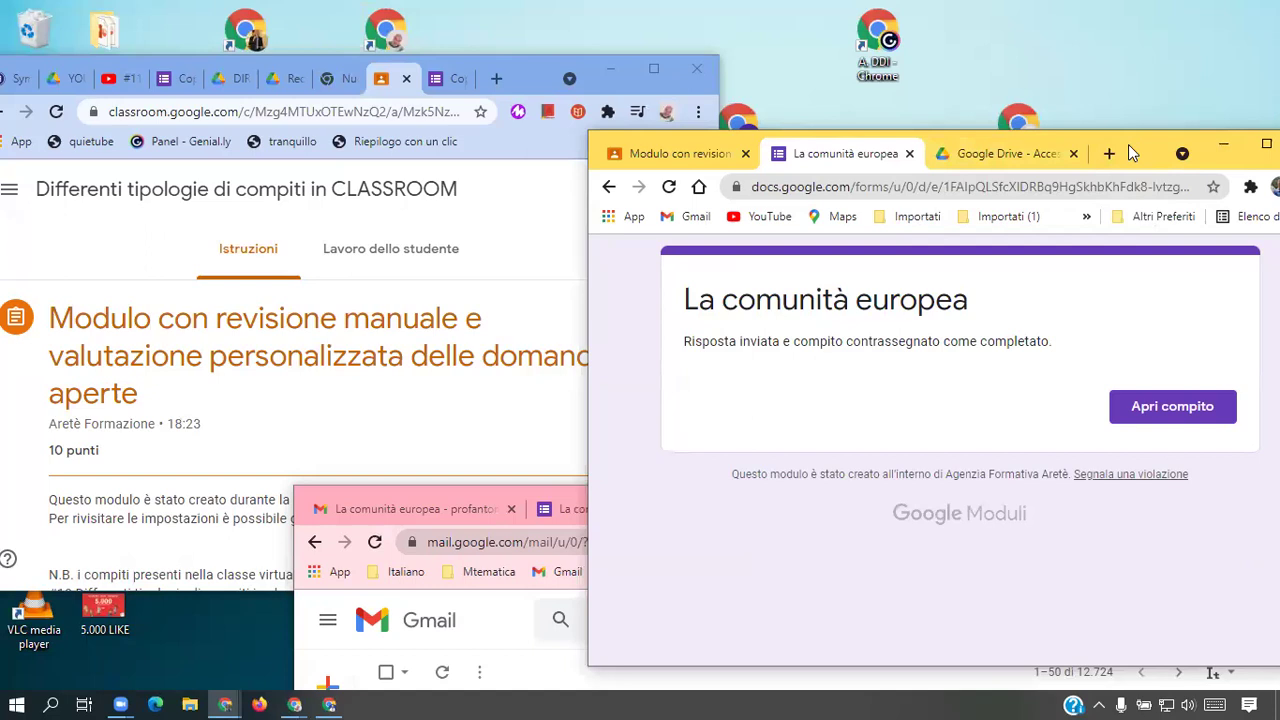
left_click_drag(1128, 144, 1040, 132)
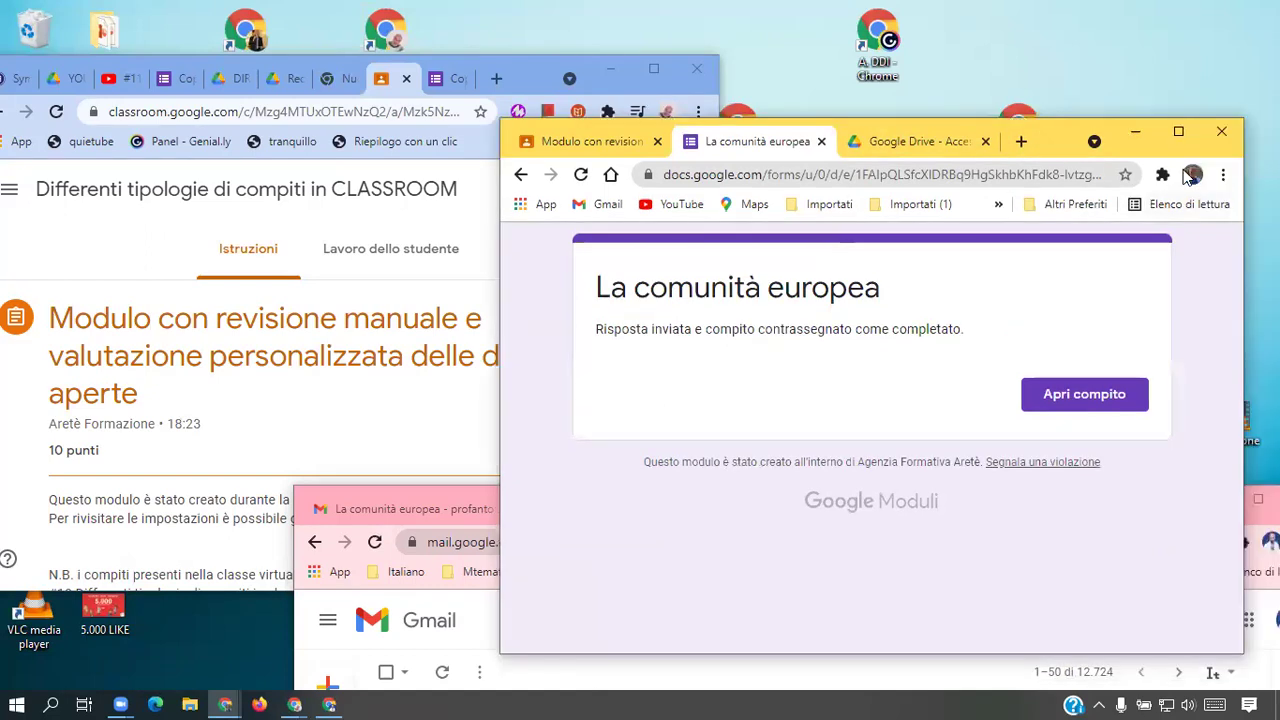
left_click(294, 615)
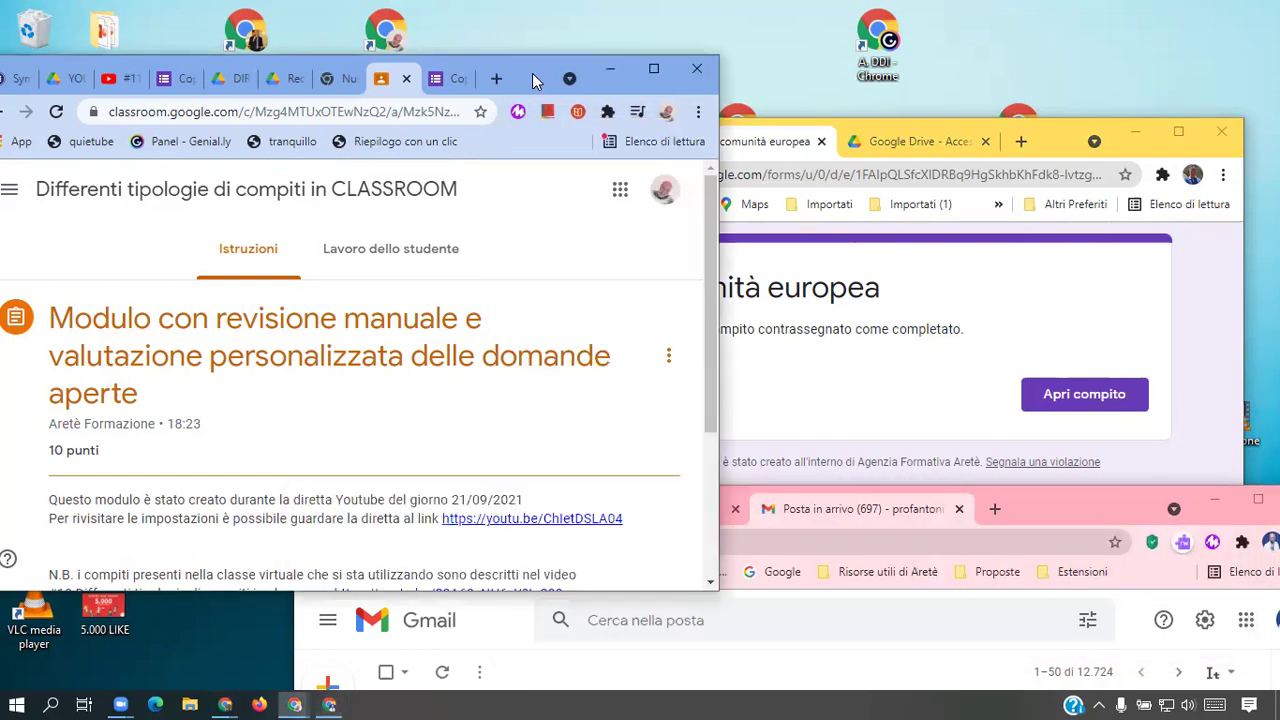
left_click_drag(523, 77, 673, 65)
double_click(601, 54)
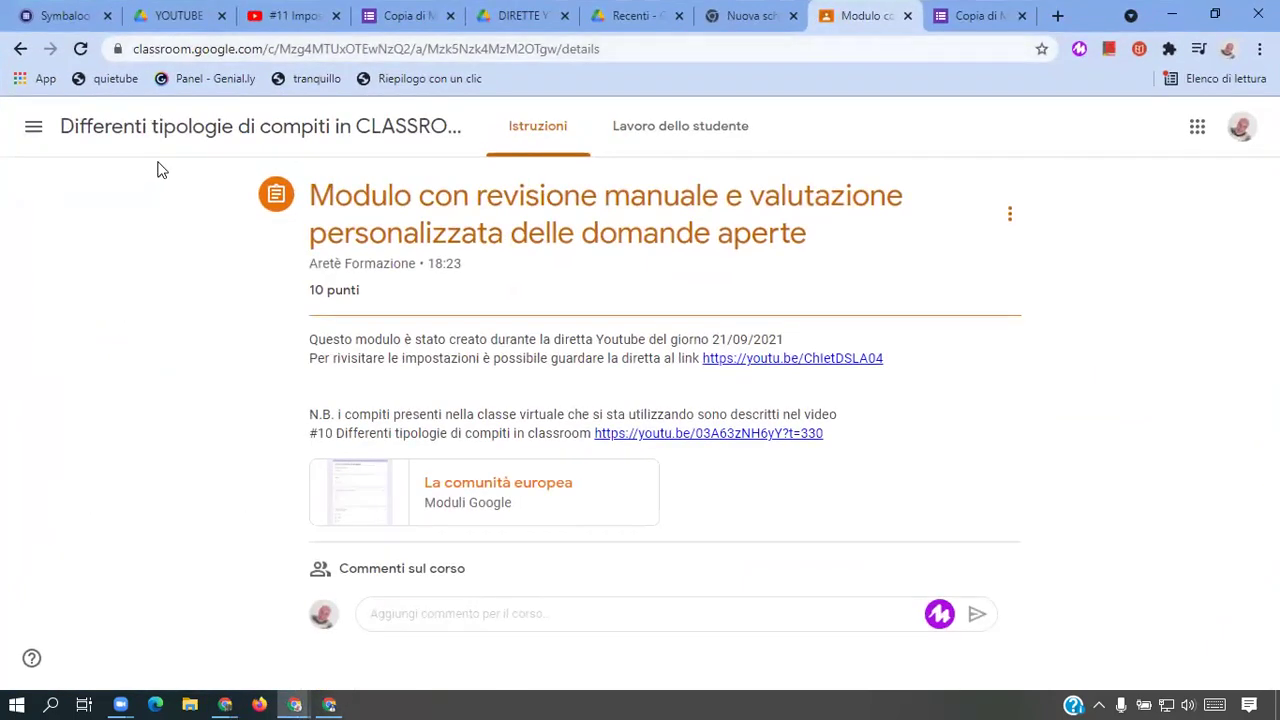
From Lavori del corso's submitted work, open the quiz in the editor showing 2 responses.
left_click(183, 133)
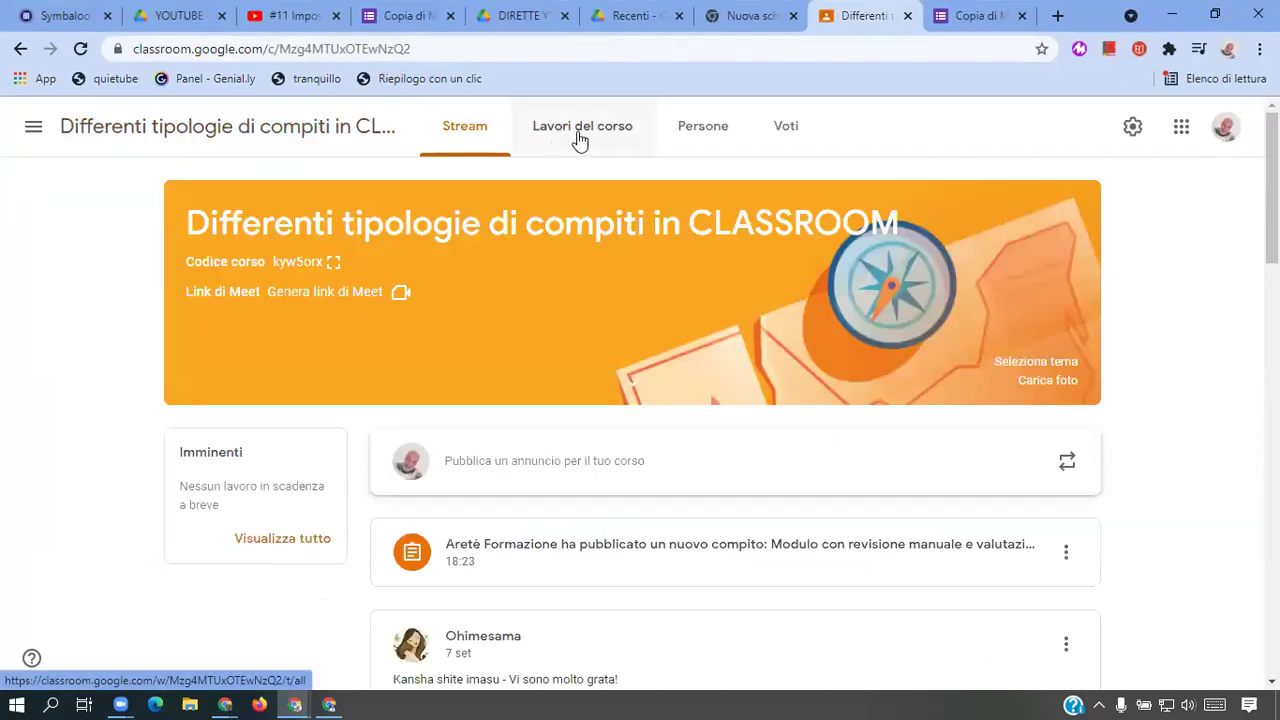
left_click(581, 137)
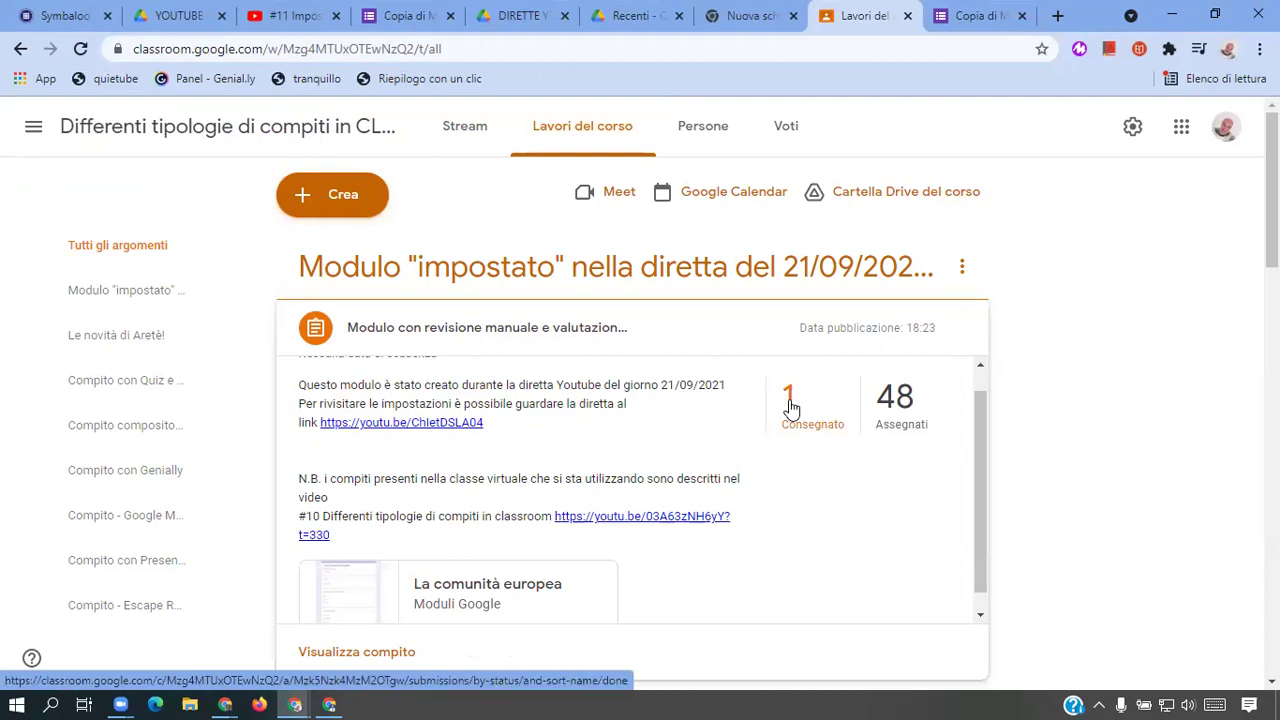
left_click(790, 408)
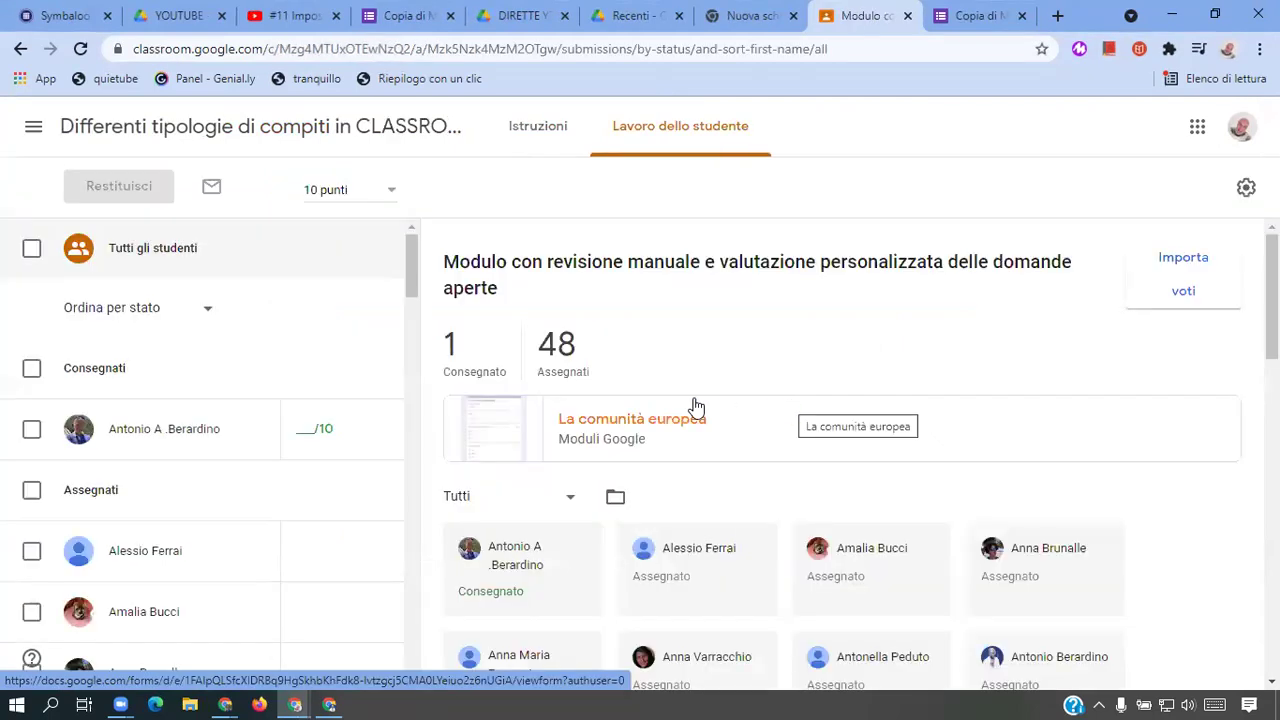
left_click(569, 428)
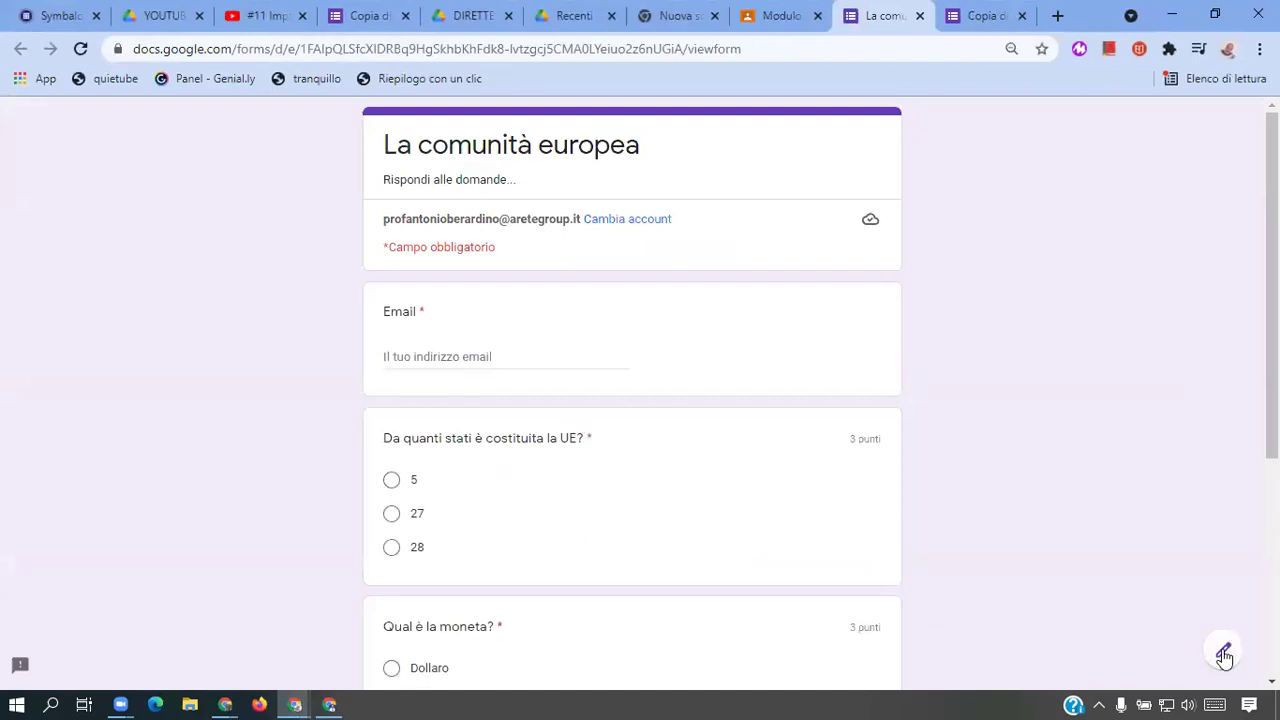
left_click(1223, 650)
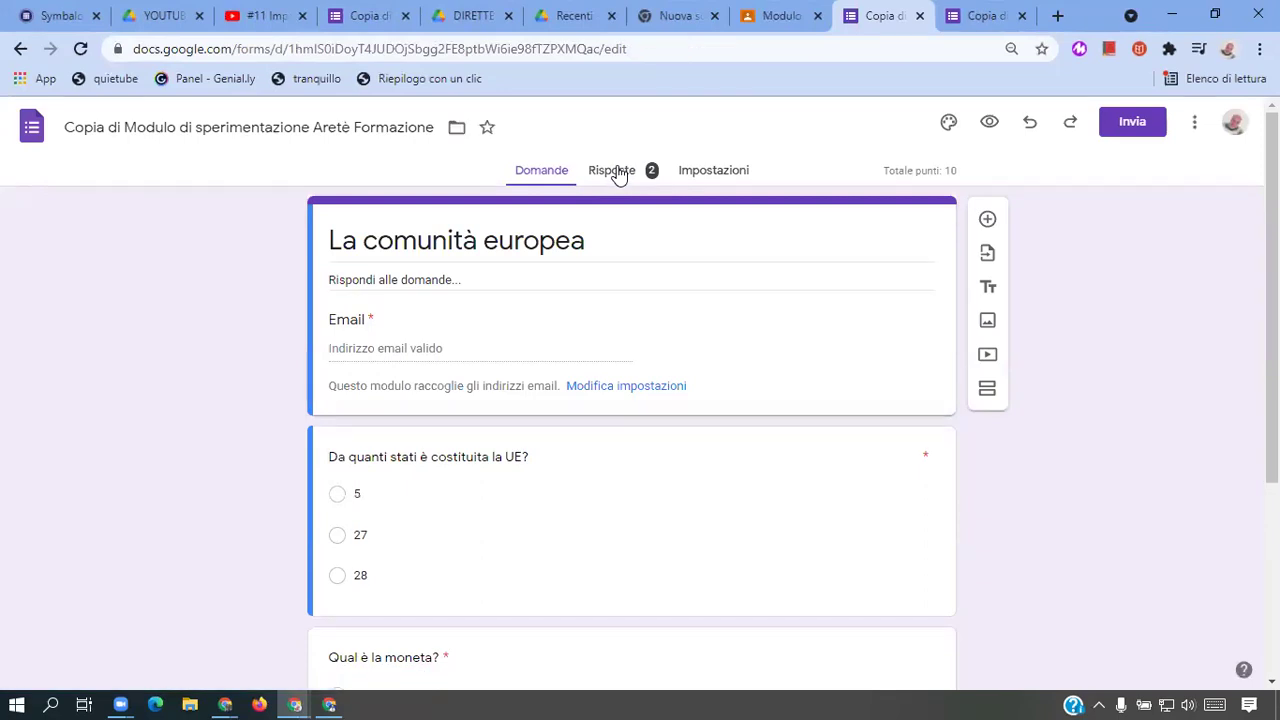
Open the second individual response and scroll down to its EU-objectives answer.
left_click(616, 172)
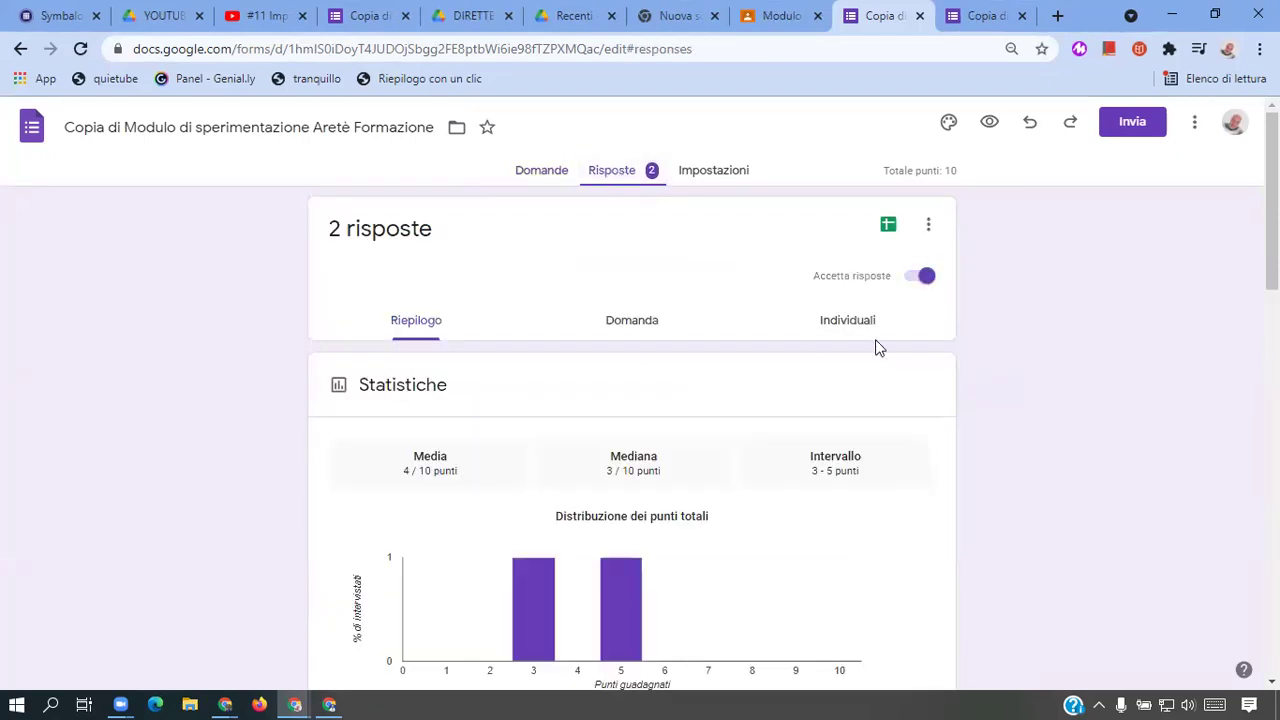
left_click(845, 320)
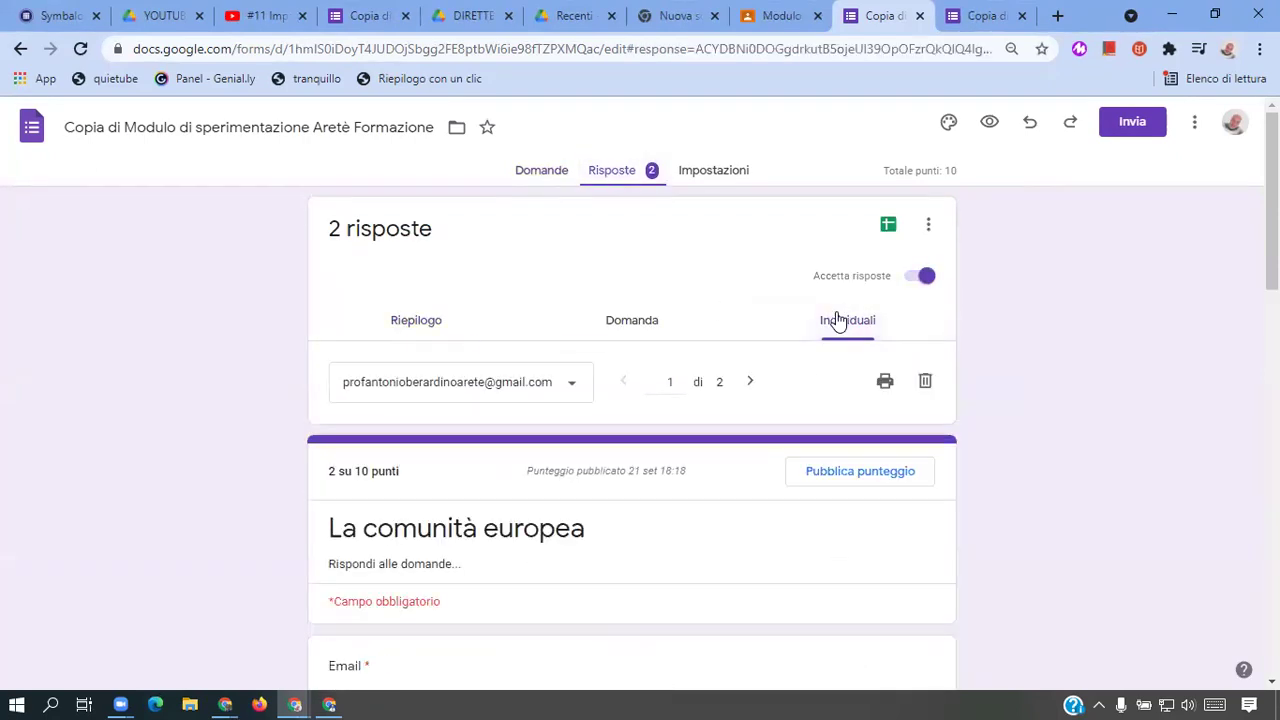
left_click(750, 382)
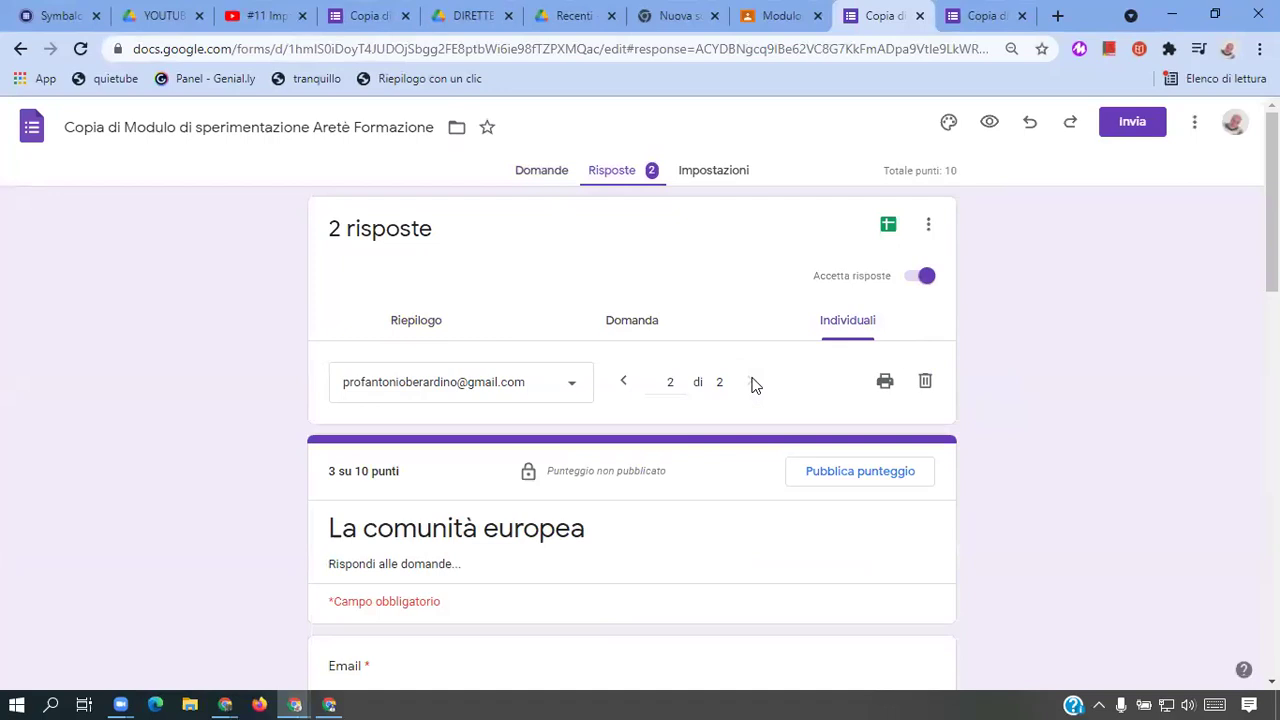
scroll(576, 381, "down", 1)
scroll(576, 381, "down", 3)
scroll(576, 381, "down", 5)
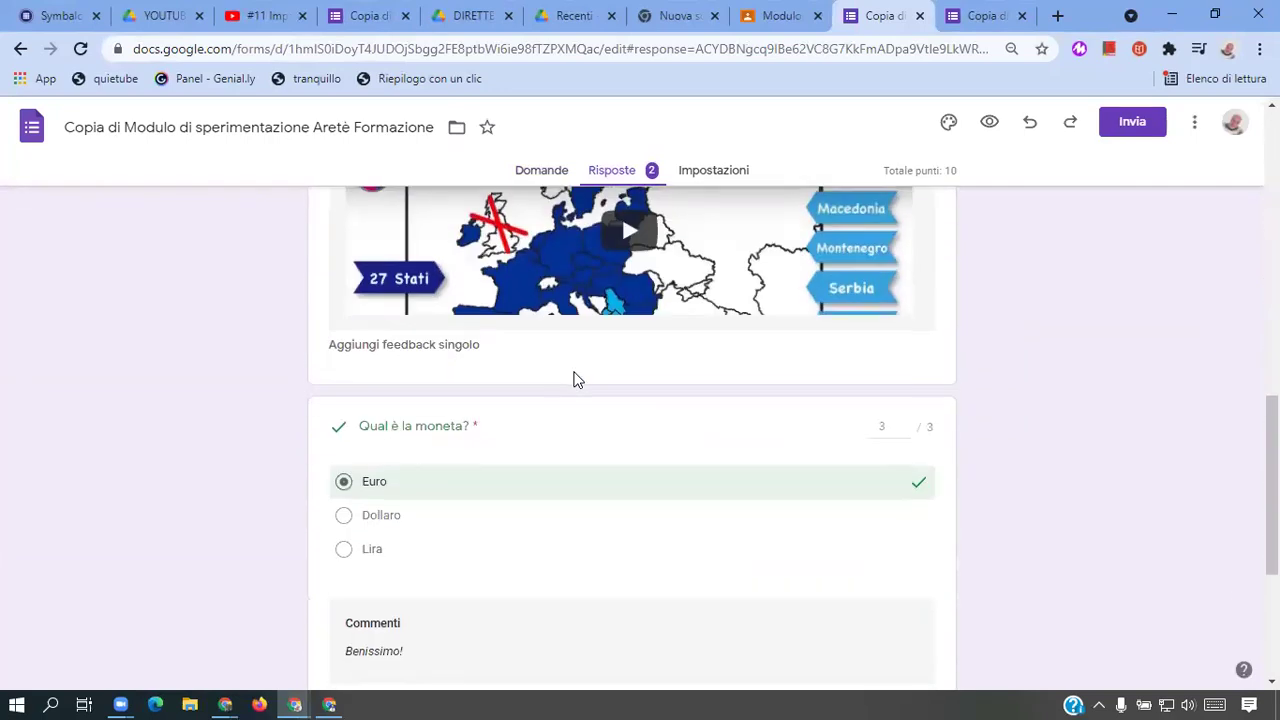
scroll(545, 465, "down", 3)
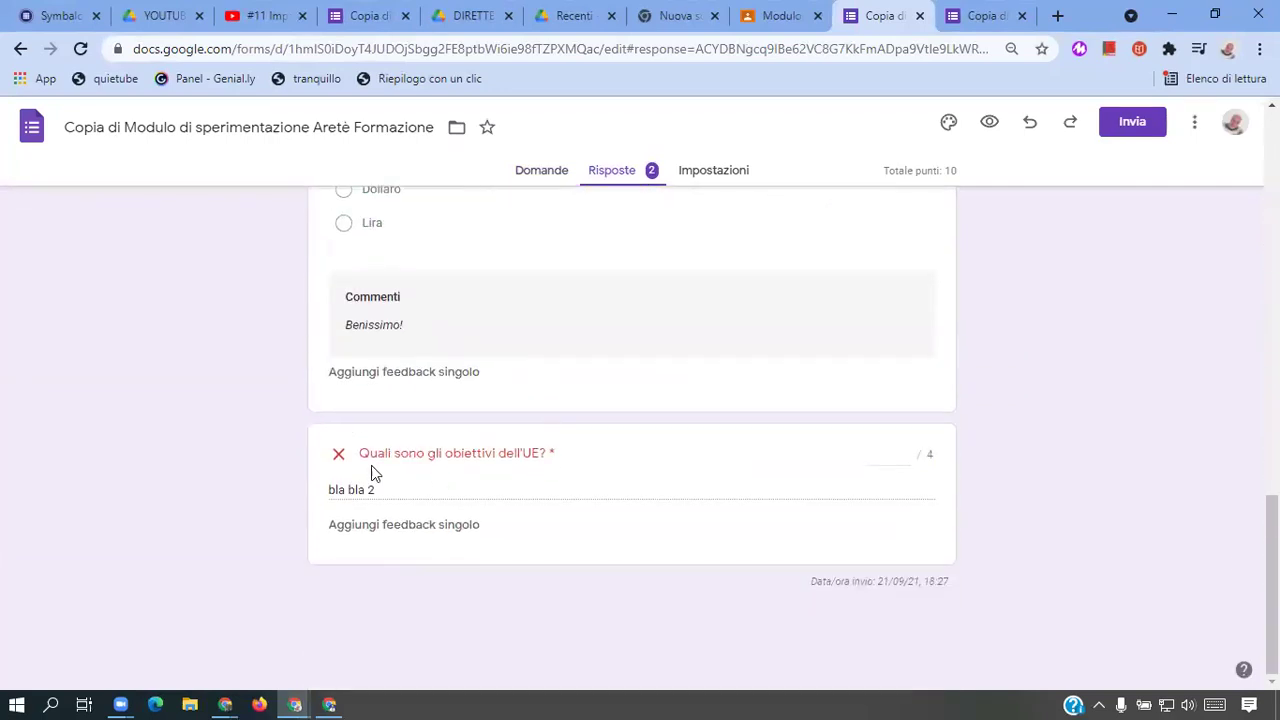
Give the EU-objectives answer the feedback 'Sintetico!' and 1 point, then save the grading.
left_click(421, 526)
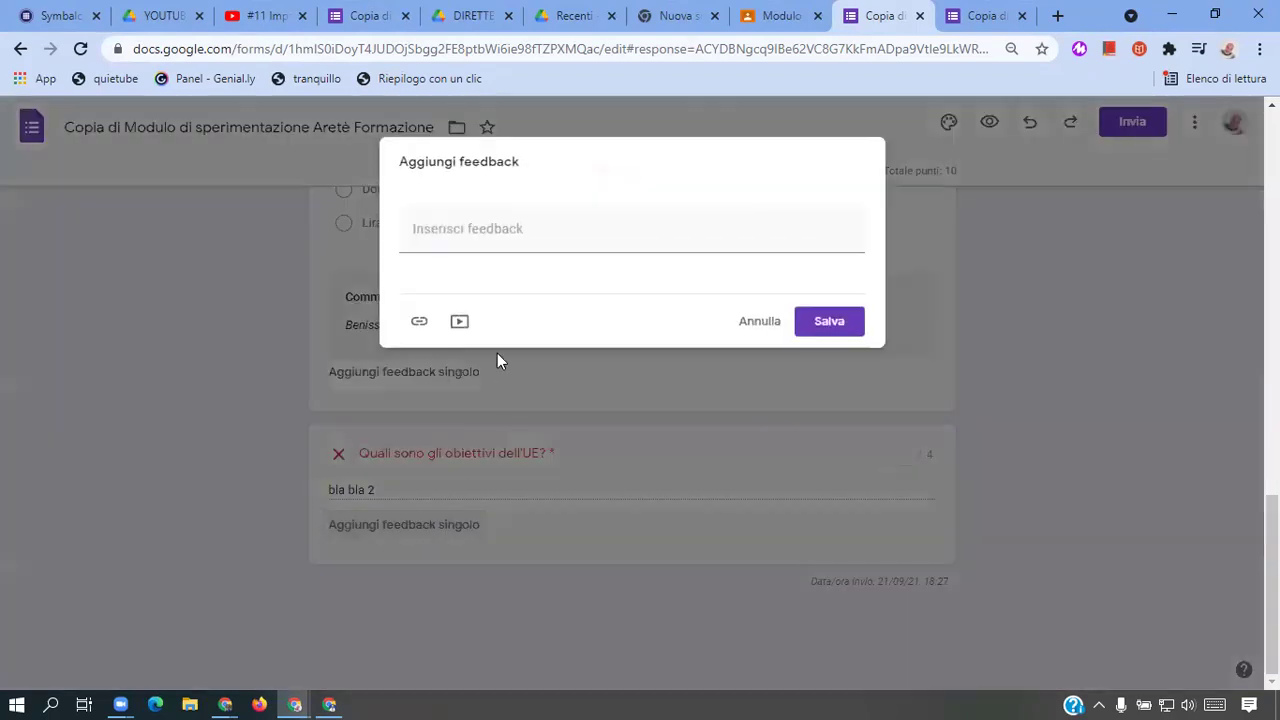
left_click(474, 229)
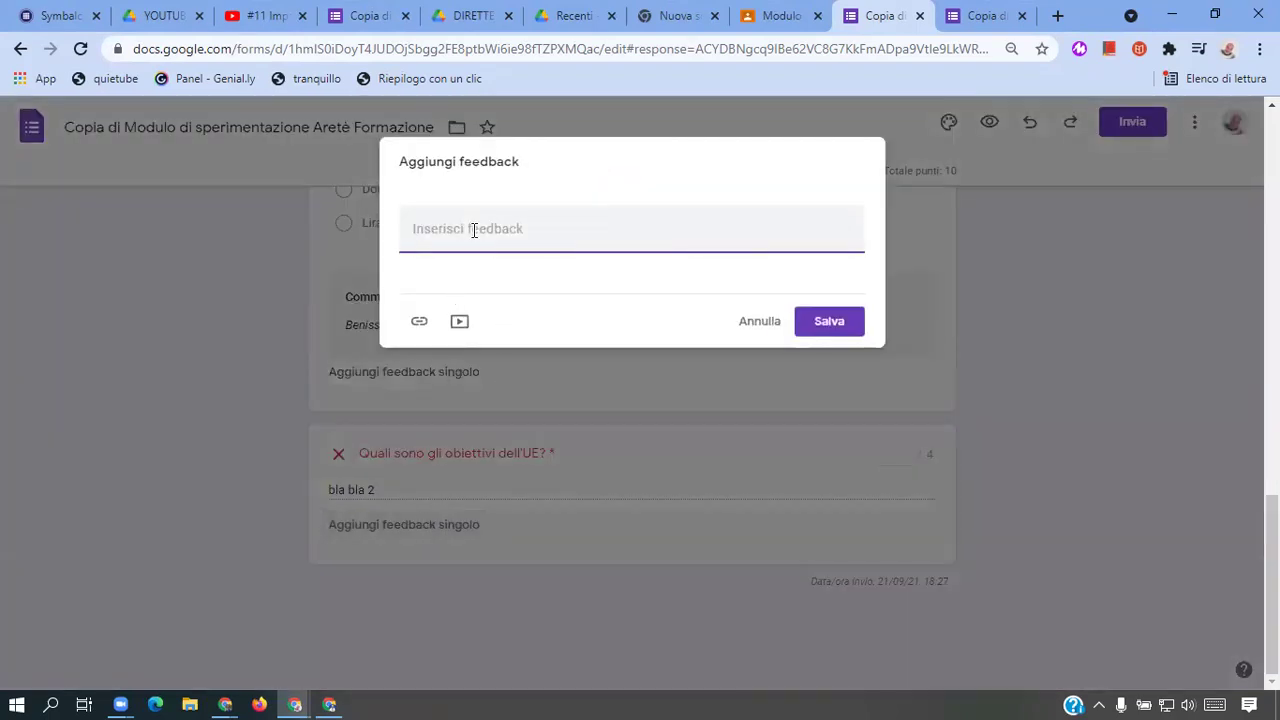
type("Sintetico!")
left_click(831, 330)
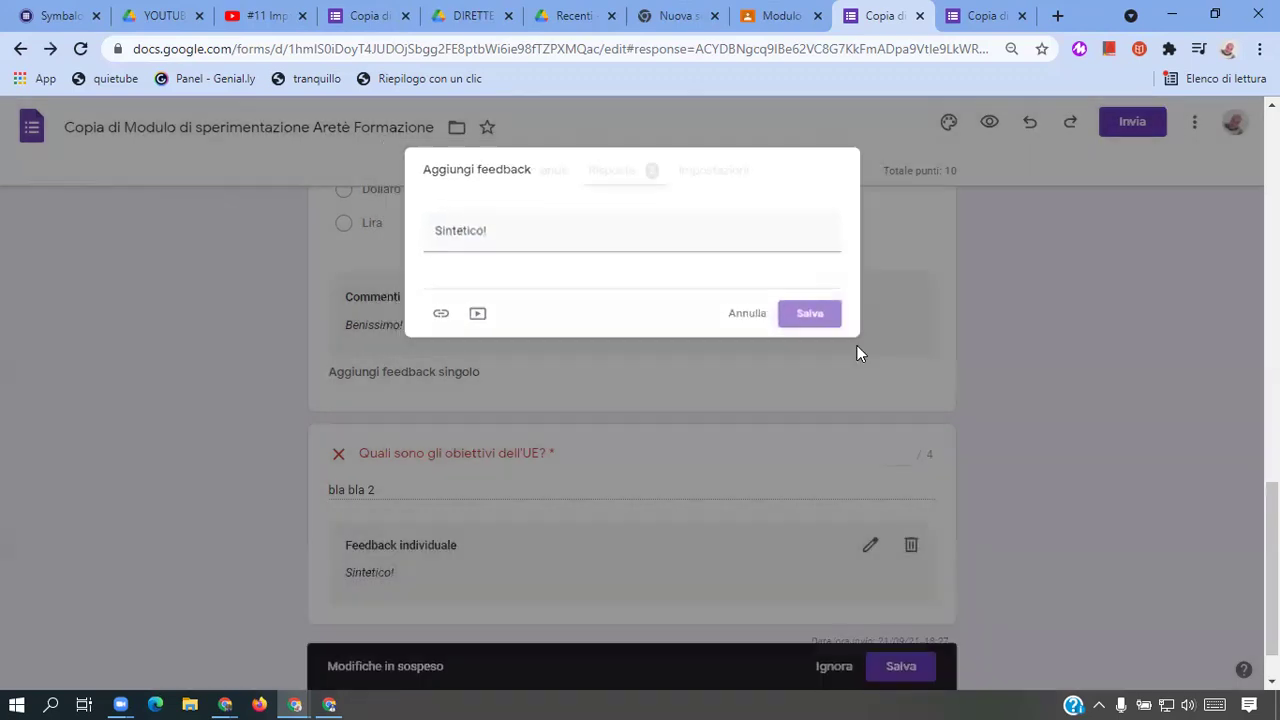
left_click(907, 452)
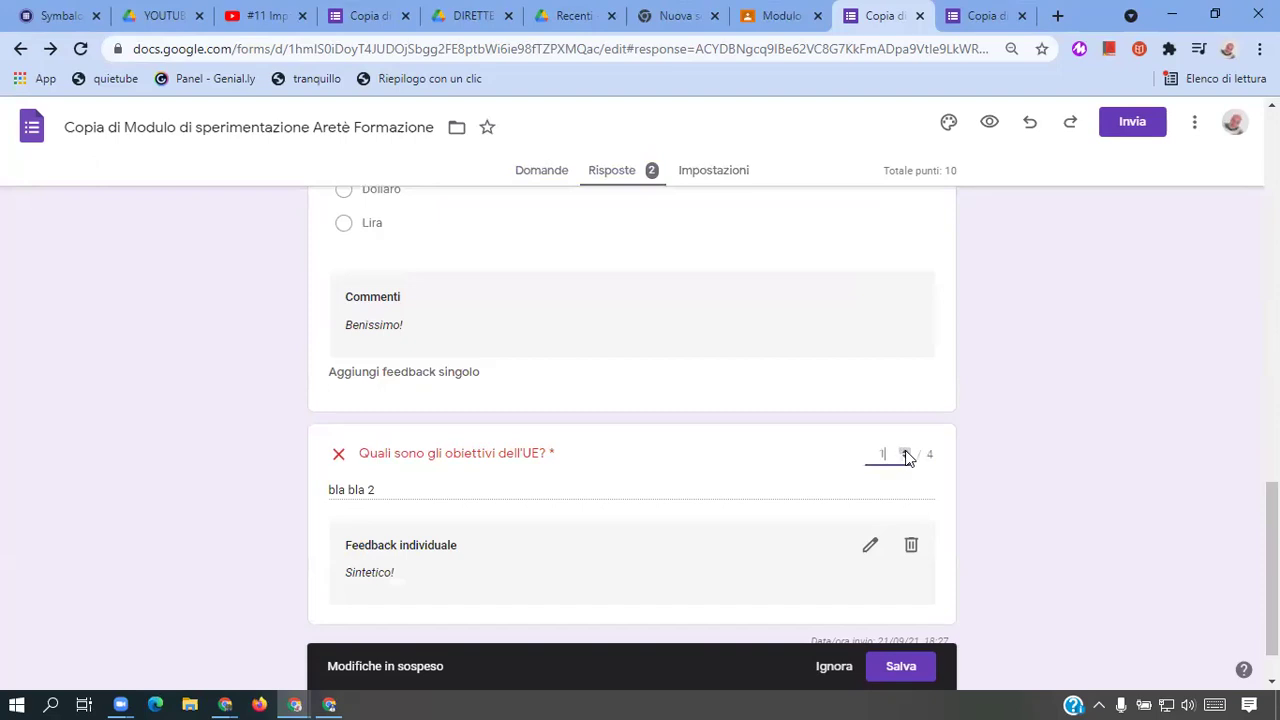
left_click(900, 666)
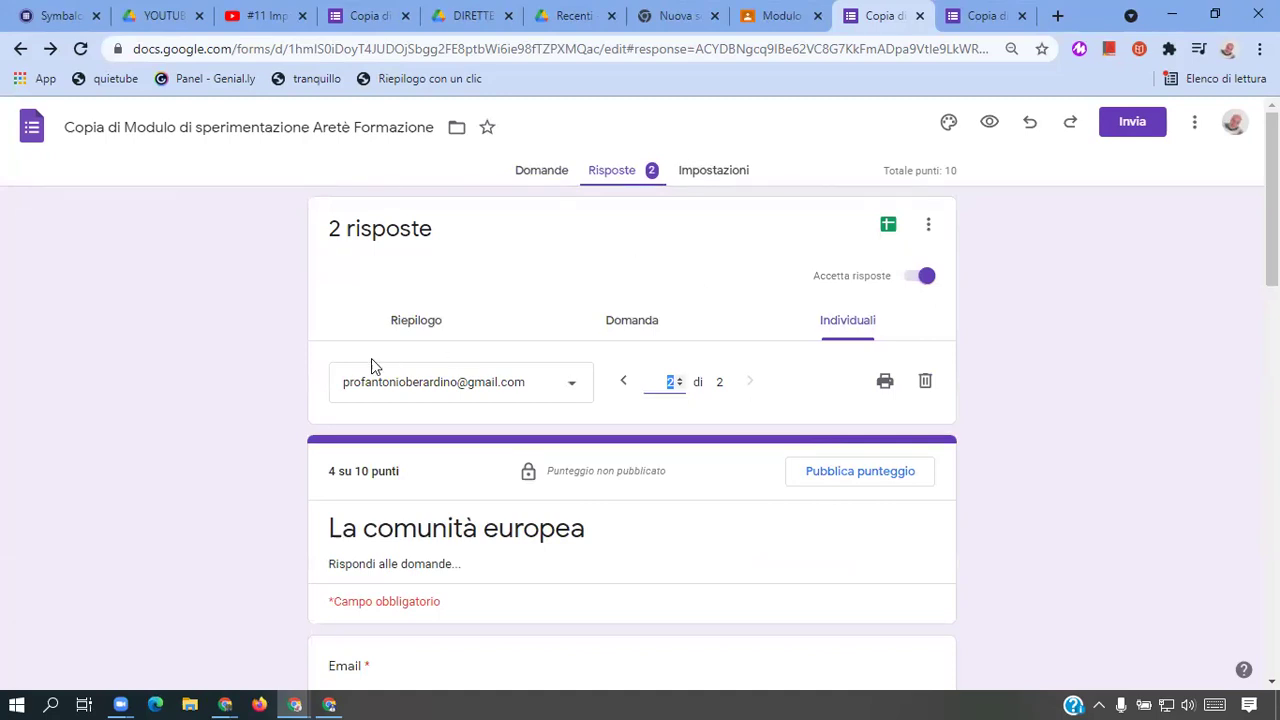
From the Riepilogo summary, email and publish the scores to all respondents.
left_click(430, 322)
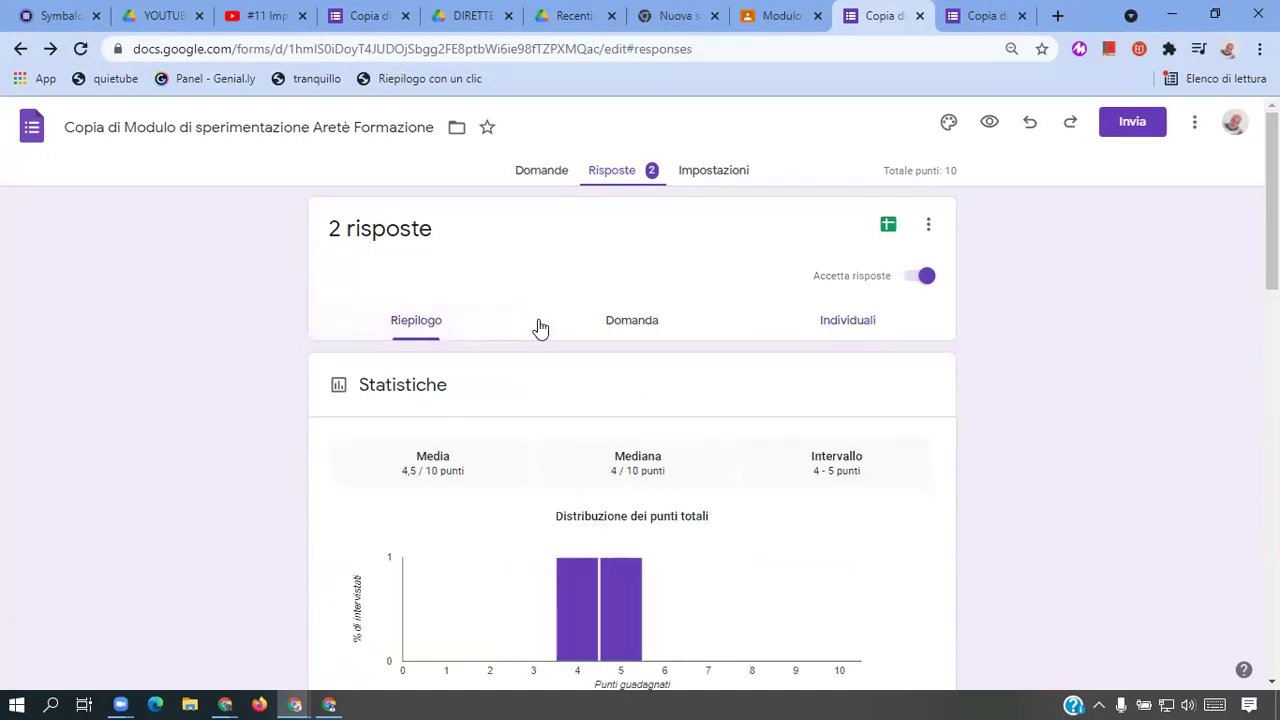
scroll(538, 326, "down", 3)
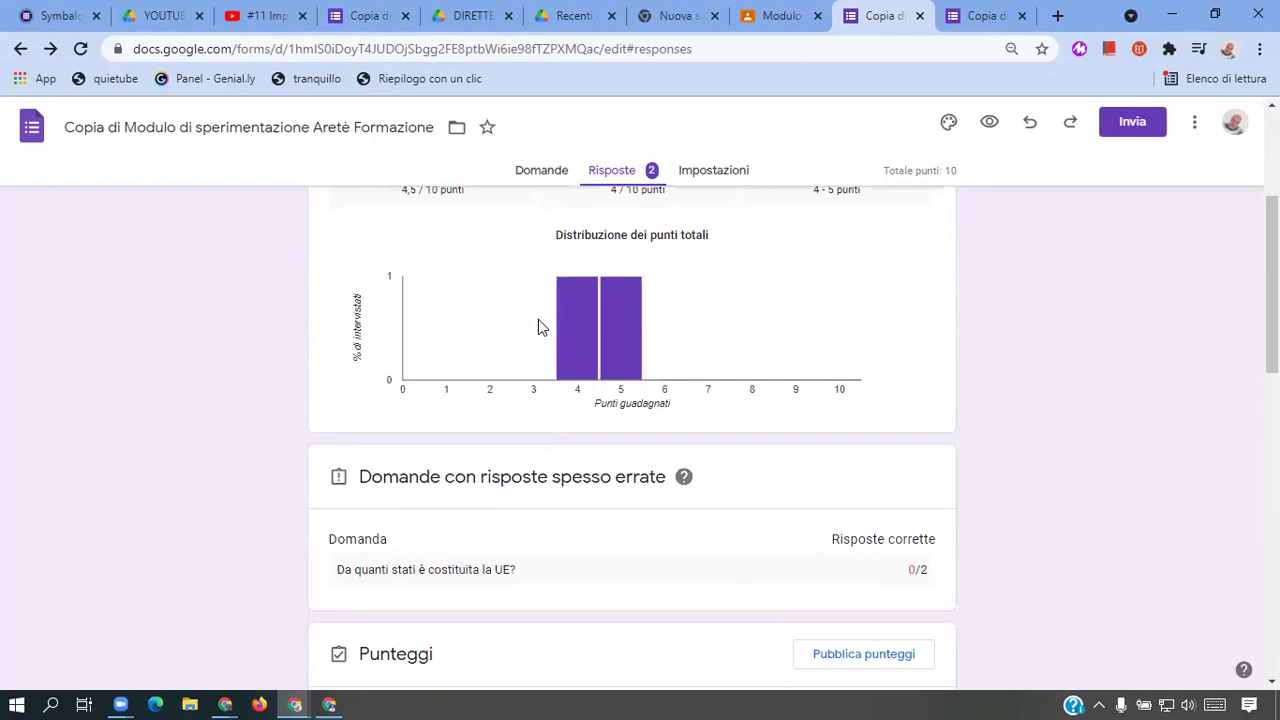
scroll(538, 326, "down", 3)
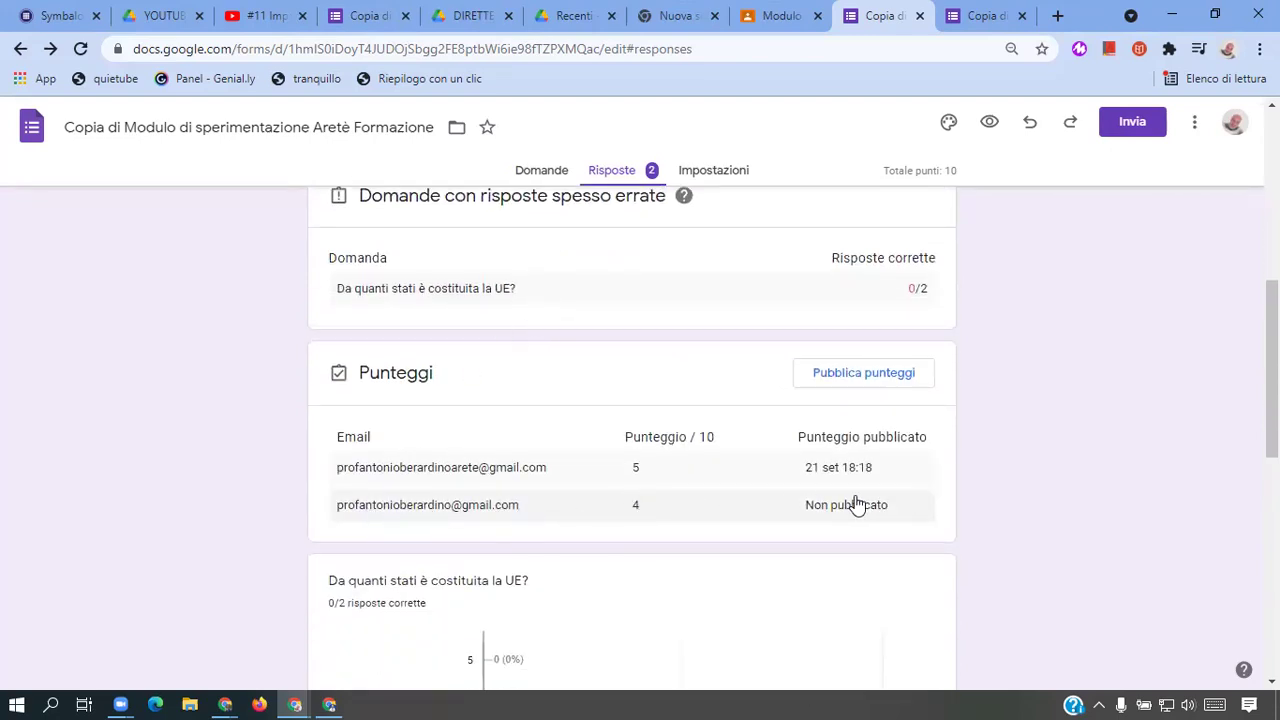
left_click(875, 376)
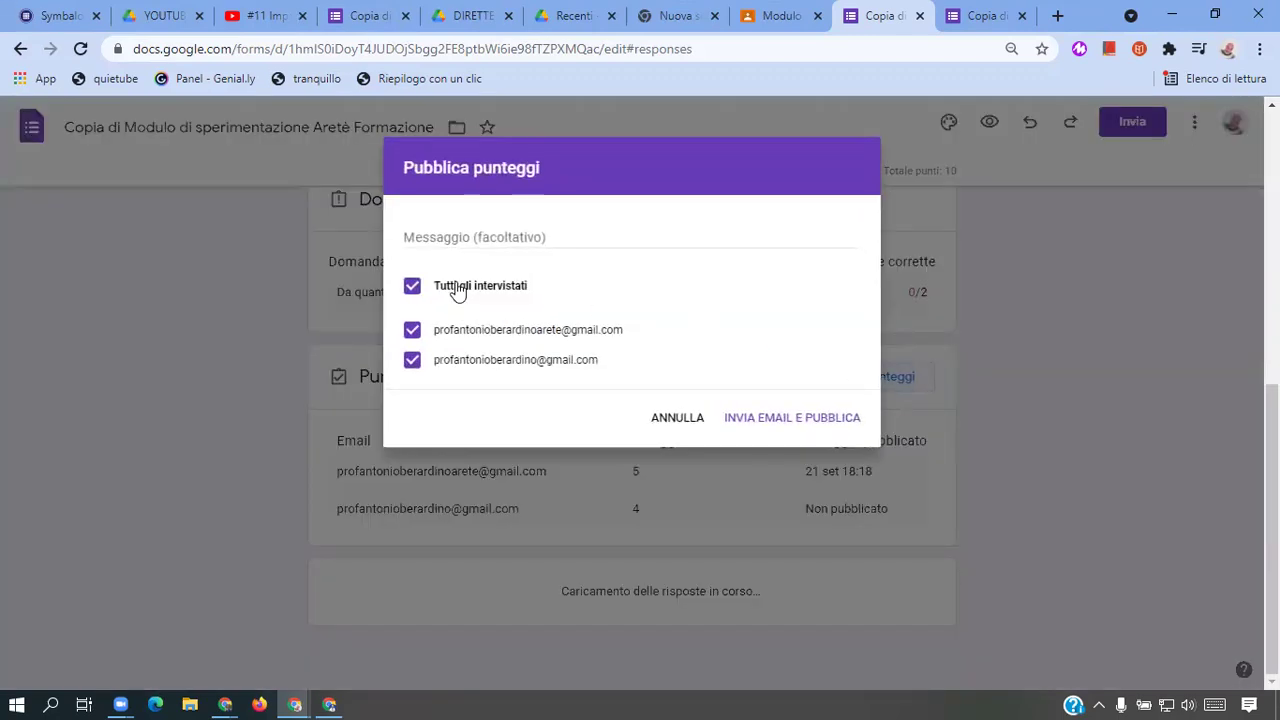
left_click(772, 420)
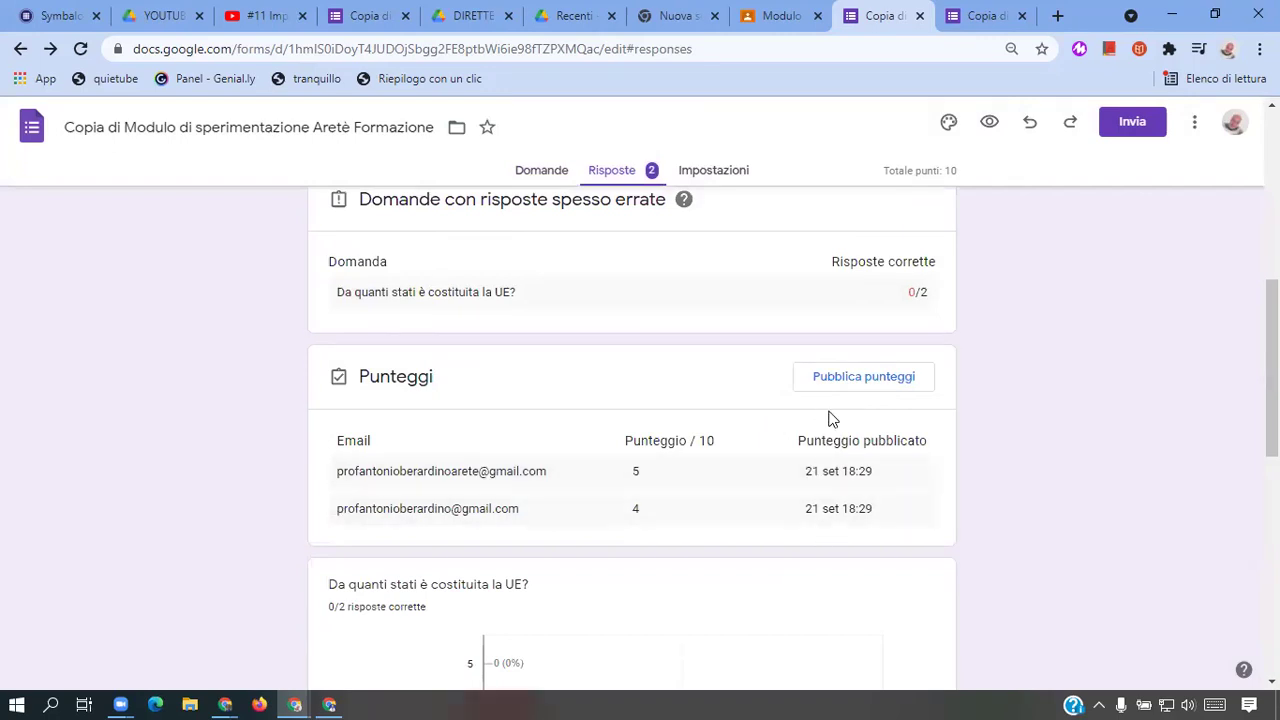
In the student's Gmail, open the 'Punteggio pubblicato: La comunità europea' email showing 5 / 10.
double_click(1093, 25)
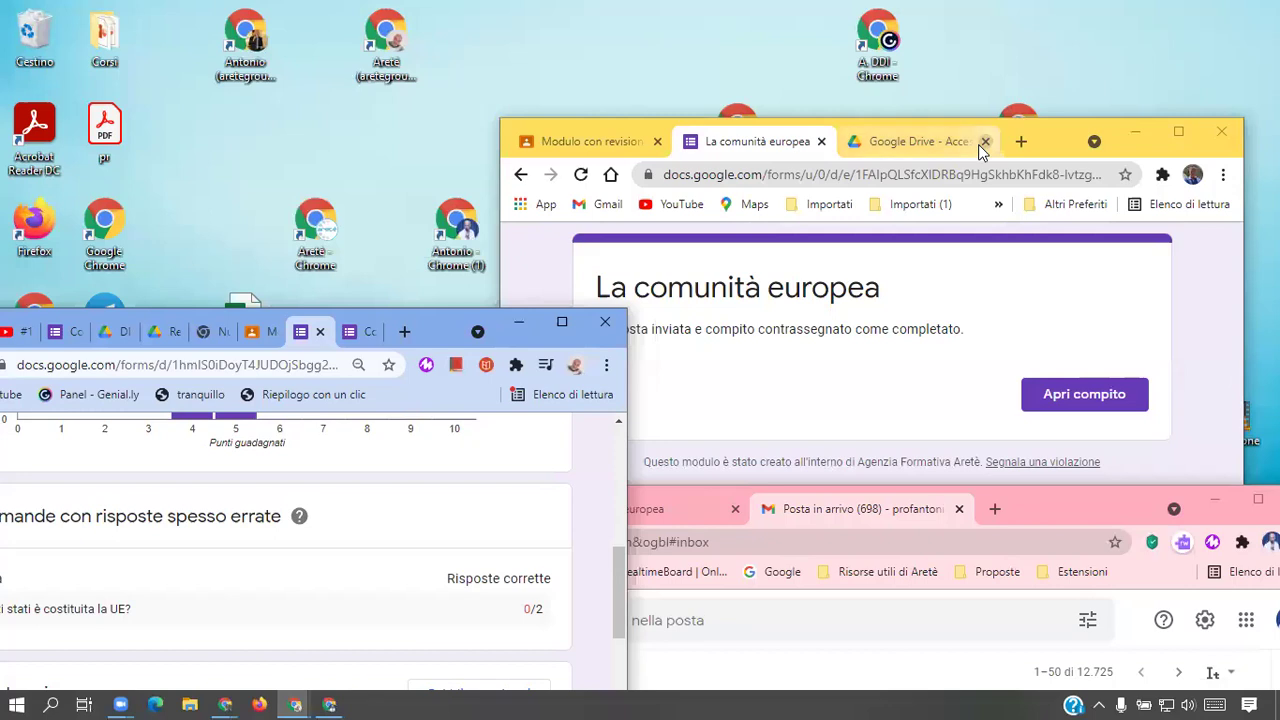
left_click(1021, 141)
left_click(1178, 131)
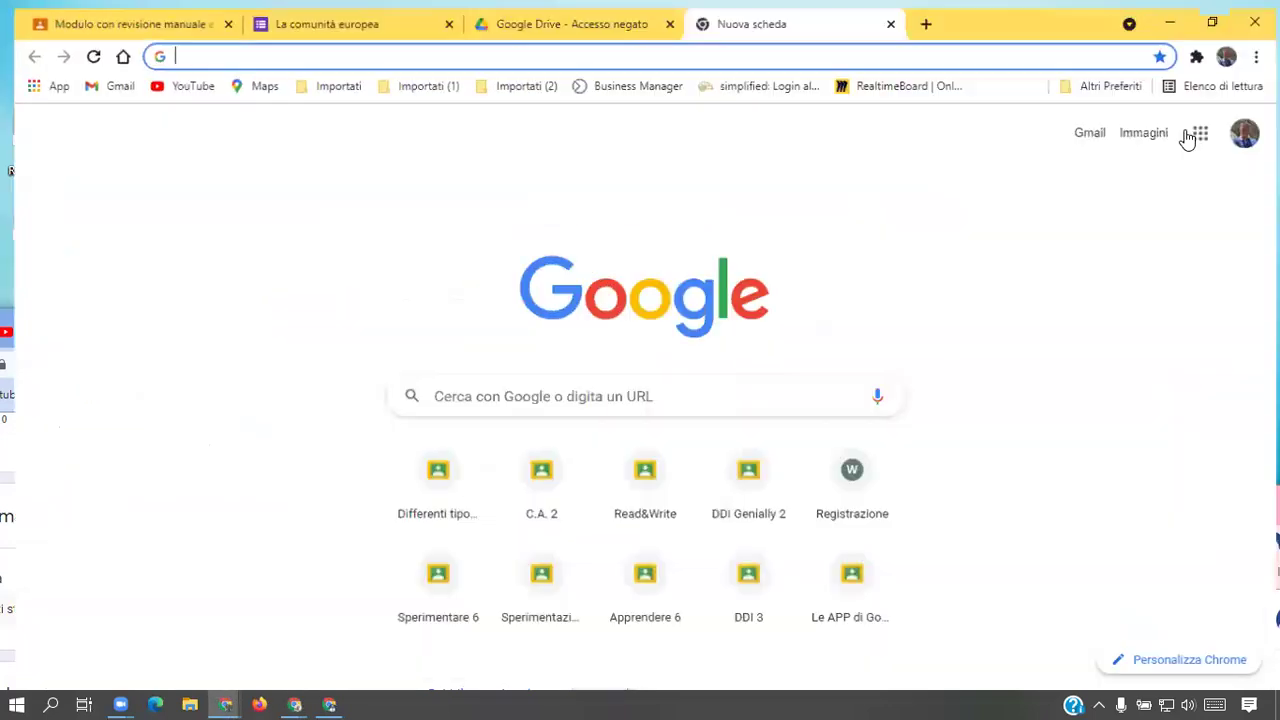
left_click(1091, 130)
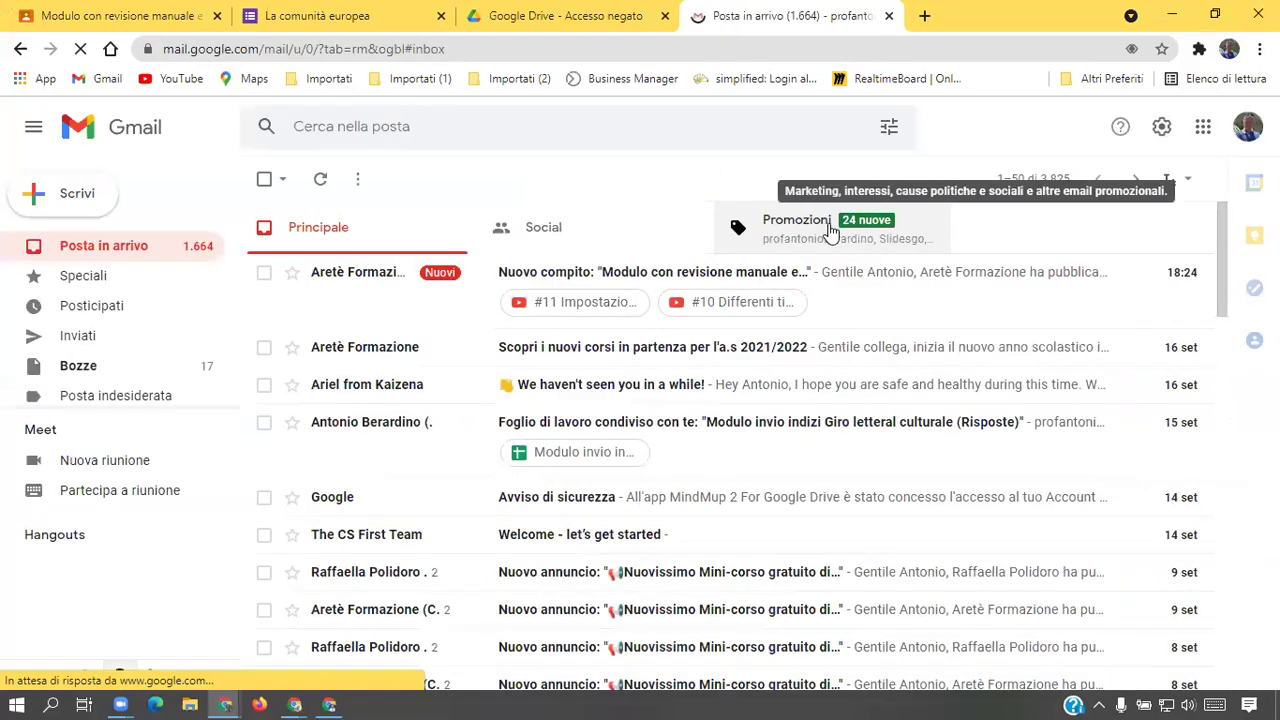
double_click(1044, 11)
left_click(1087, 495)
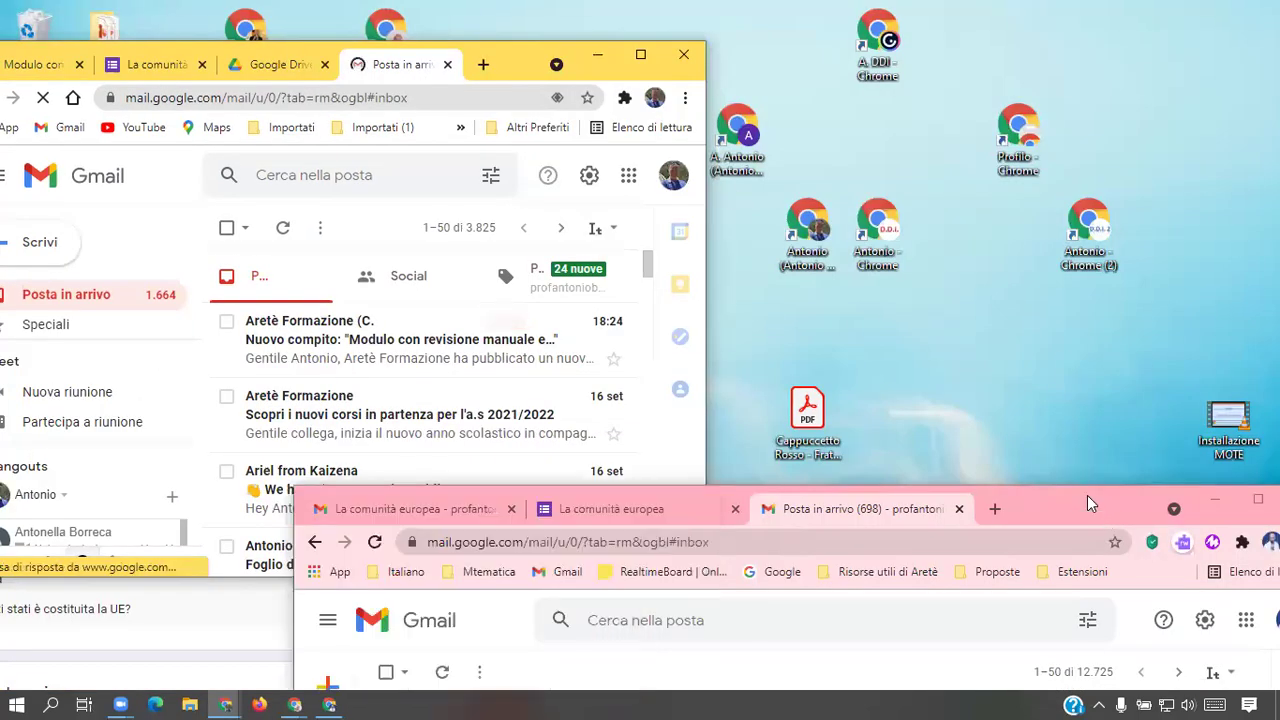
left_click_drag(1087, 495, 905, 71)
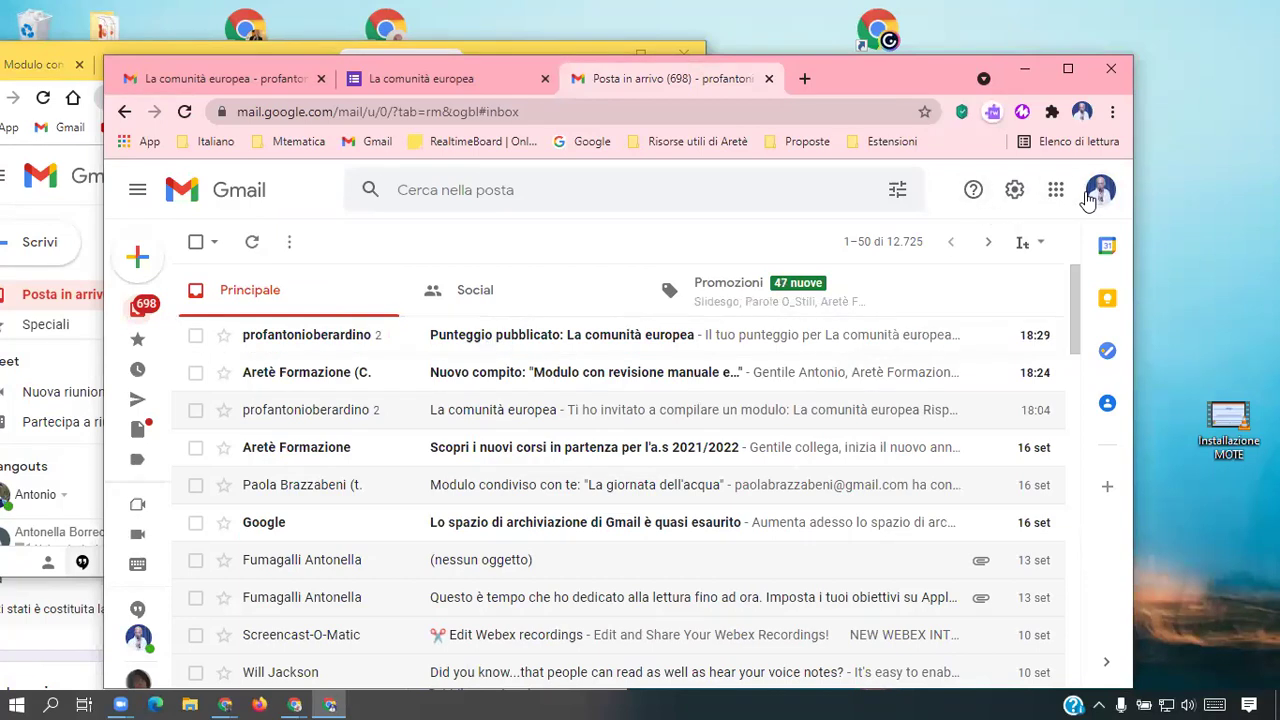
left_click(604, 344)
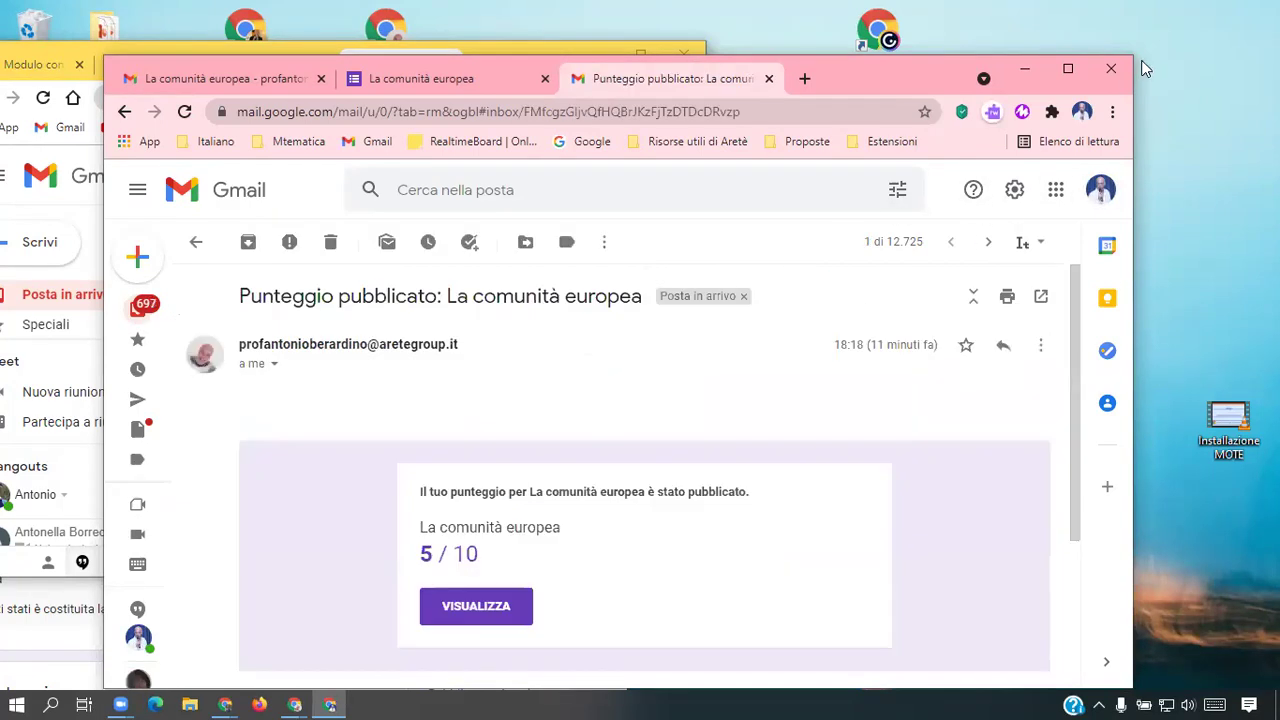
left_click(1068, 72)
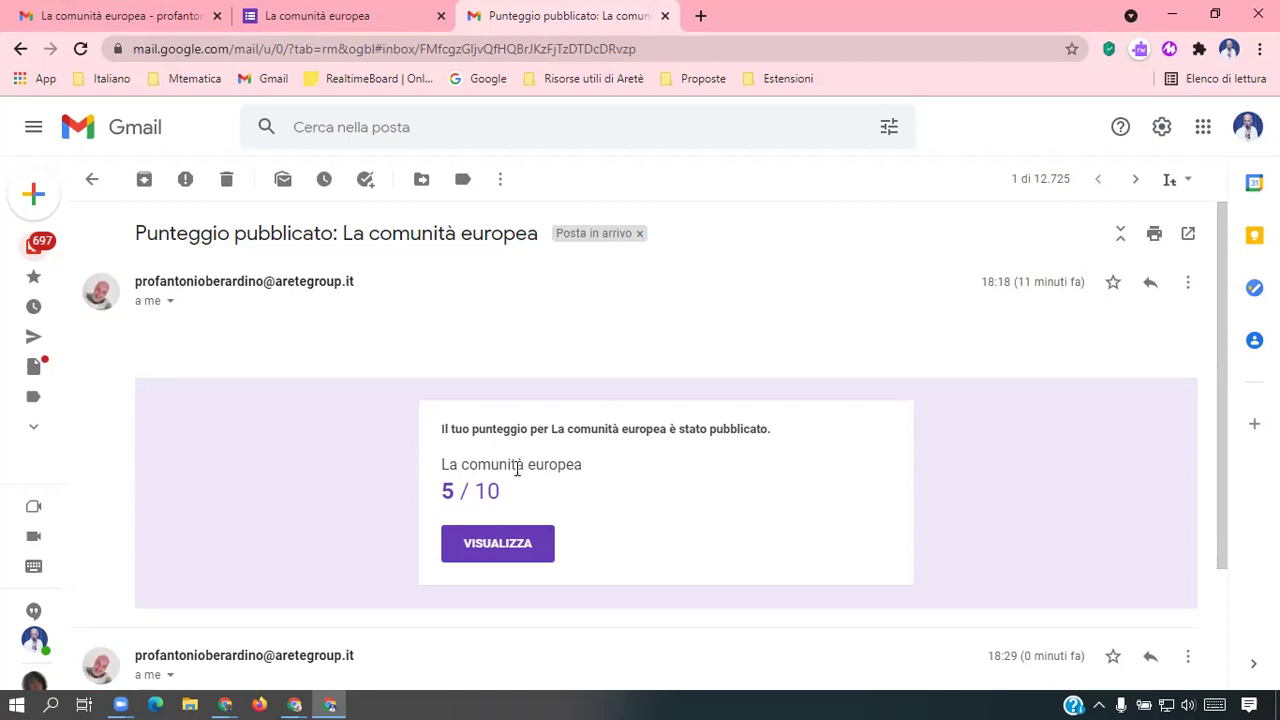
Open the graded response from the email's VISUALIZZA link and check the first question's score.
left_click(494, 548)
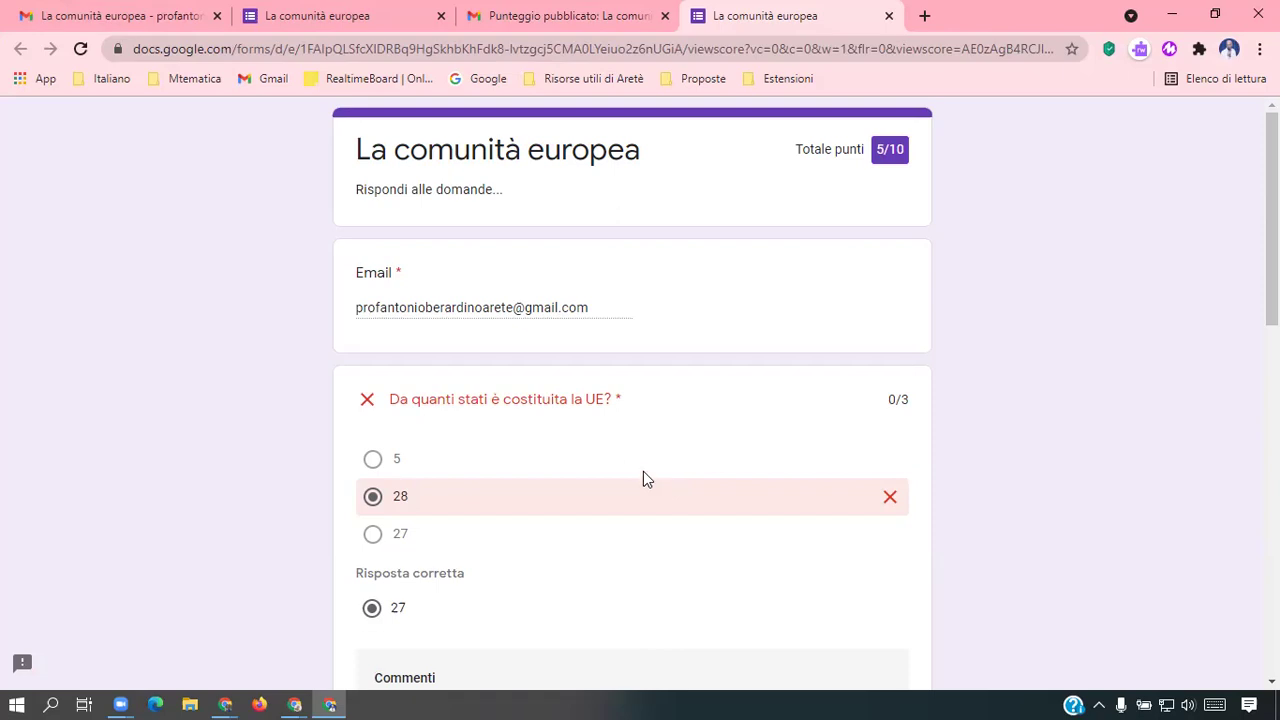
scroll(486, 429, "down", 1)
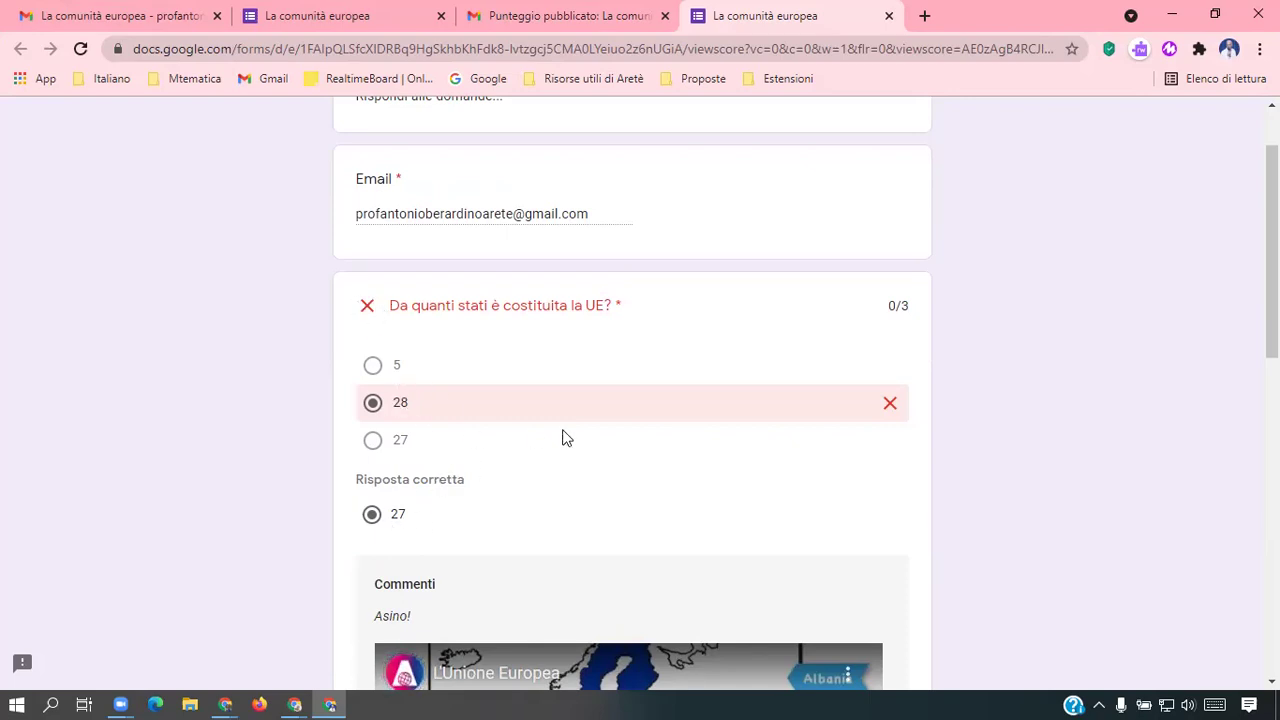
scroll(562, 437, "down", 3)
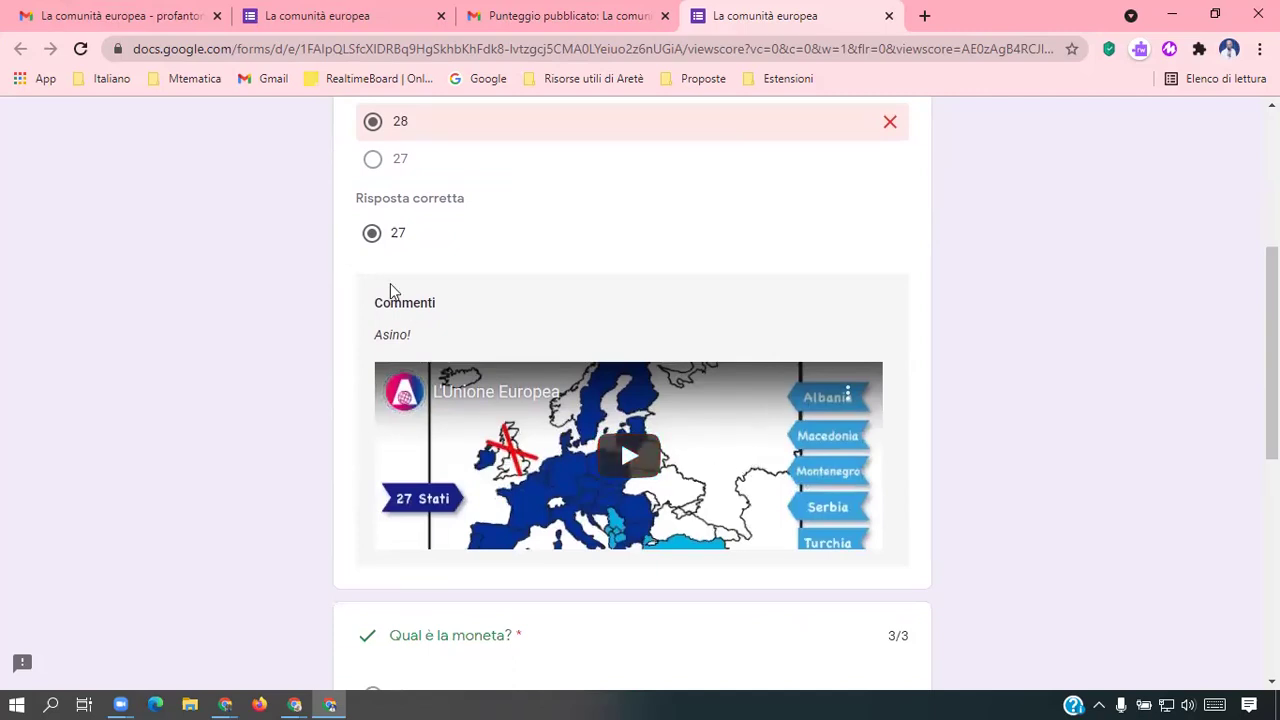
scroll(410, 305, "up", 3)
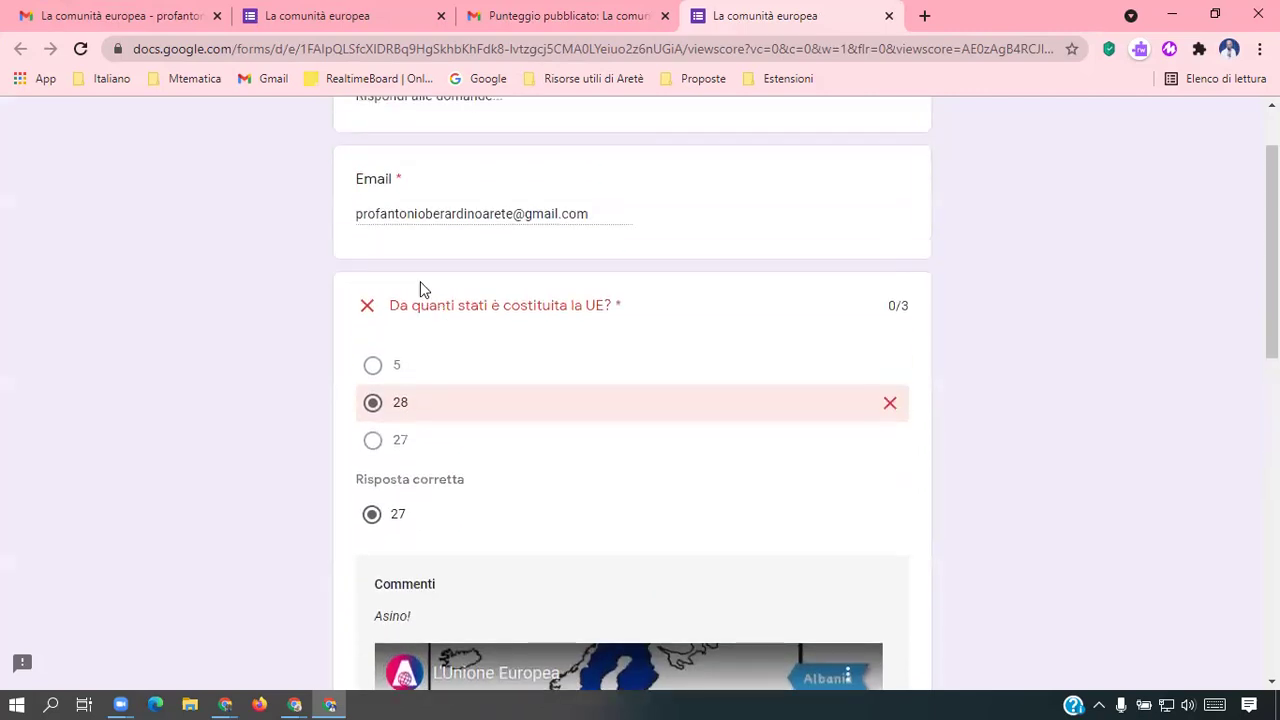
scroll(458, 400, "down", 2)
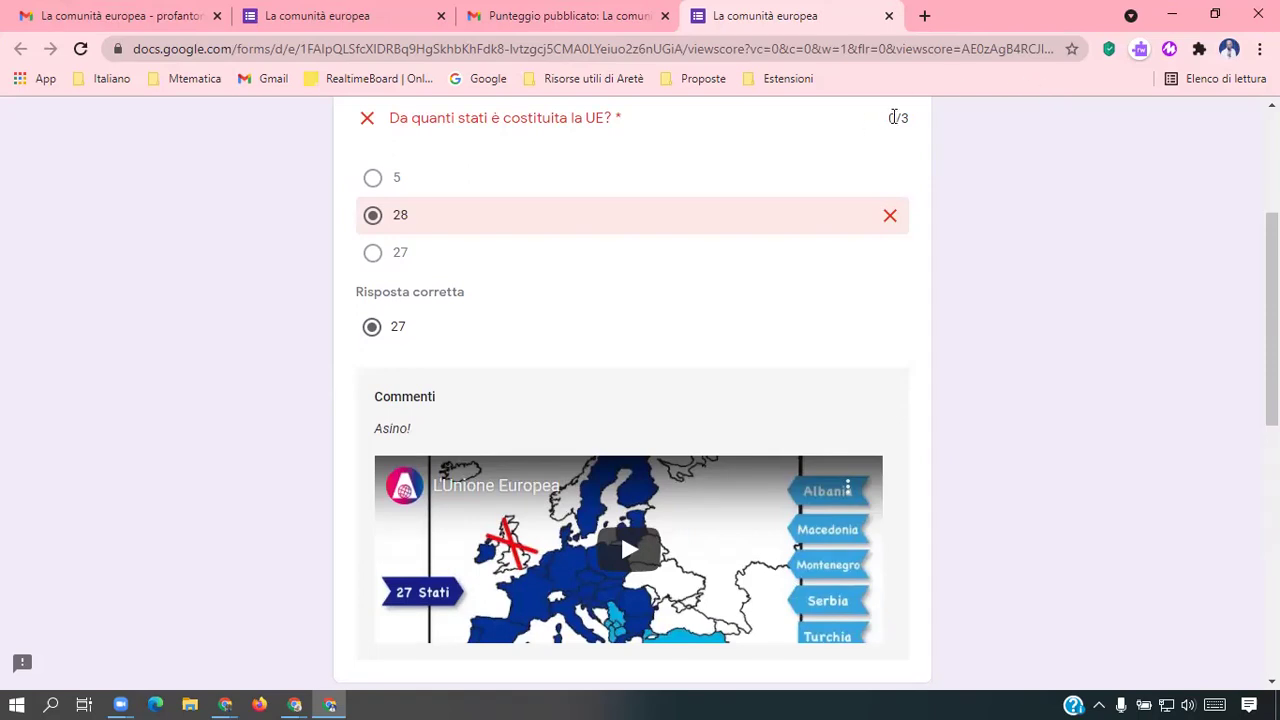
left_click_drag(890, 120, 895, 118)
left_click(895, 118)
Read through the remaining questions' feedback and the wrong-answer video comment, then return to the top.
scroll(429, 313, "down", 1)
scroll(486, 305, "down", 1)
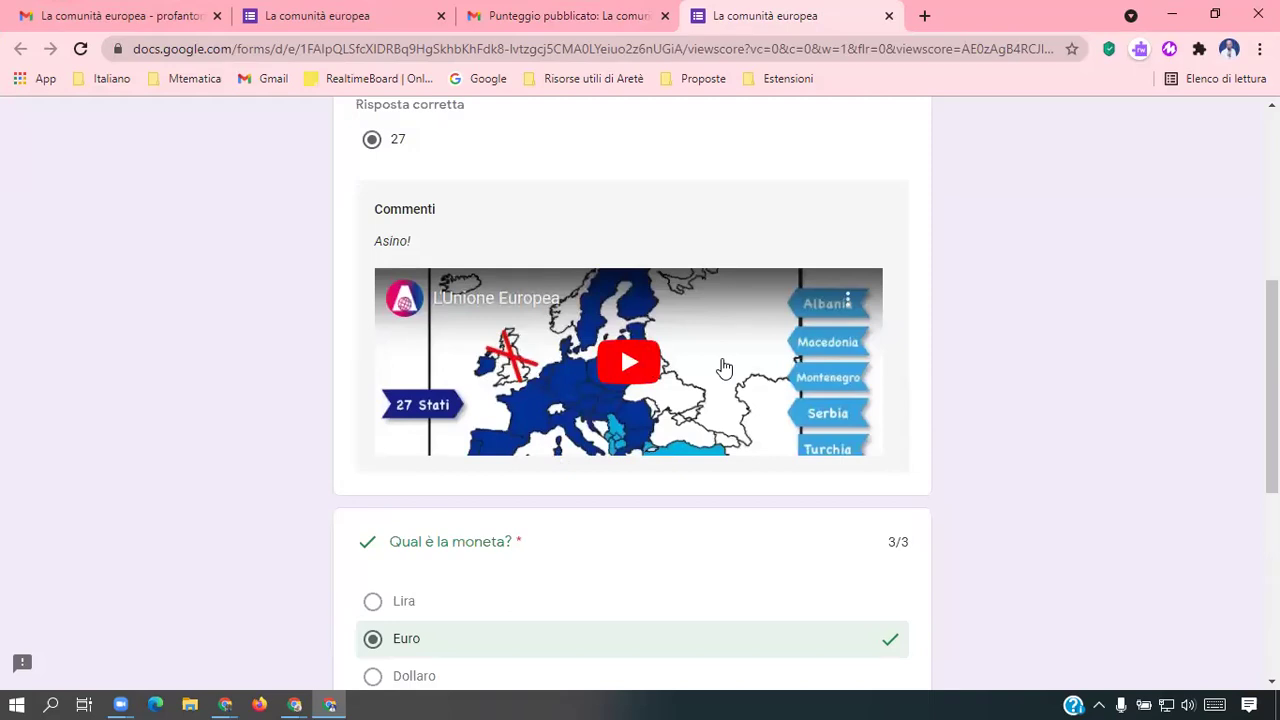
scroll(724, 368, "down", 3)
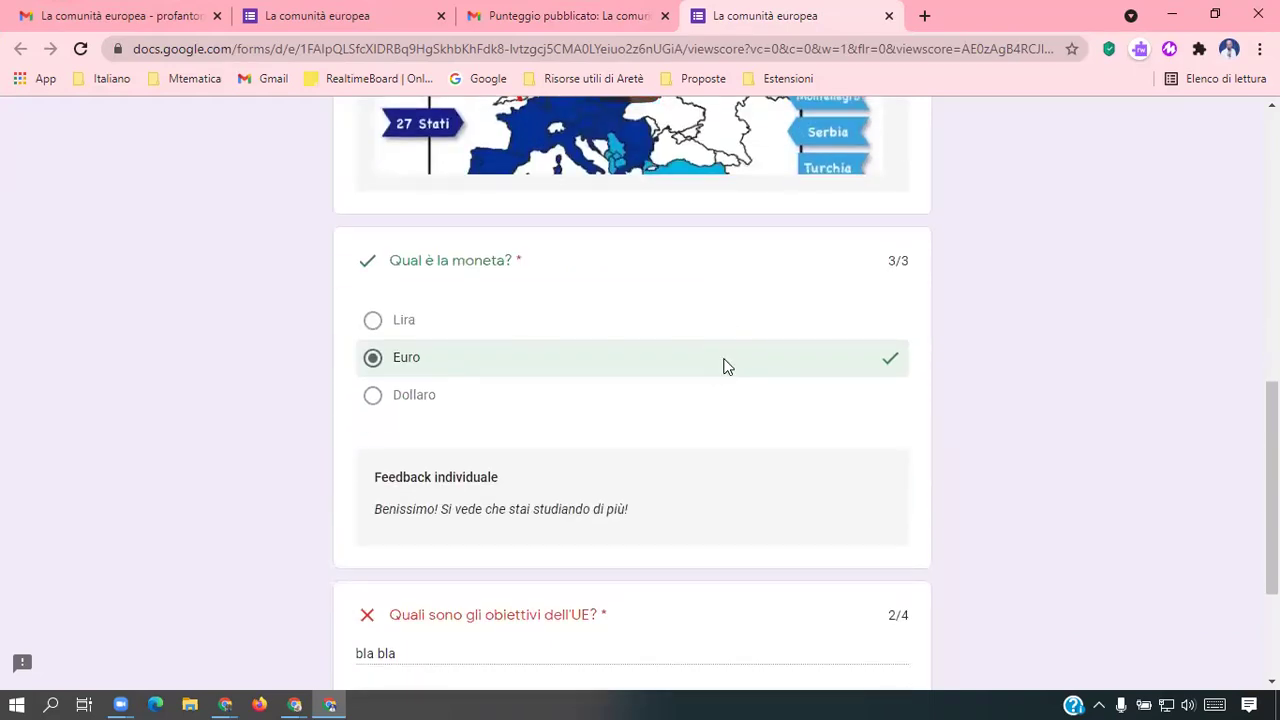
scroll(723, 366, "down", 1)
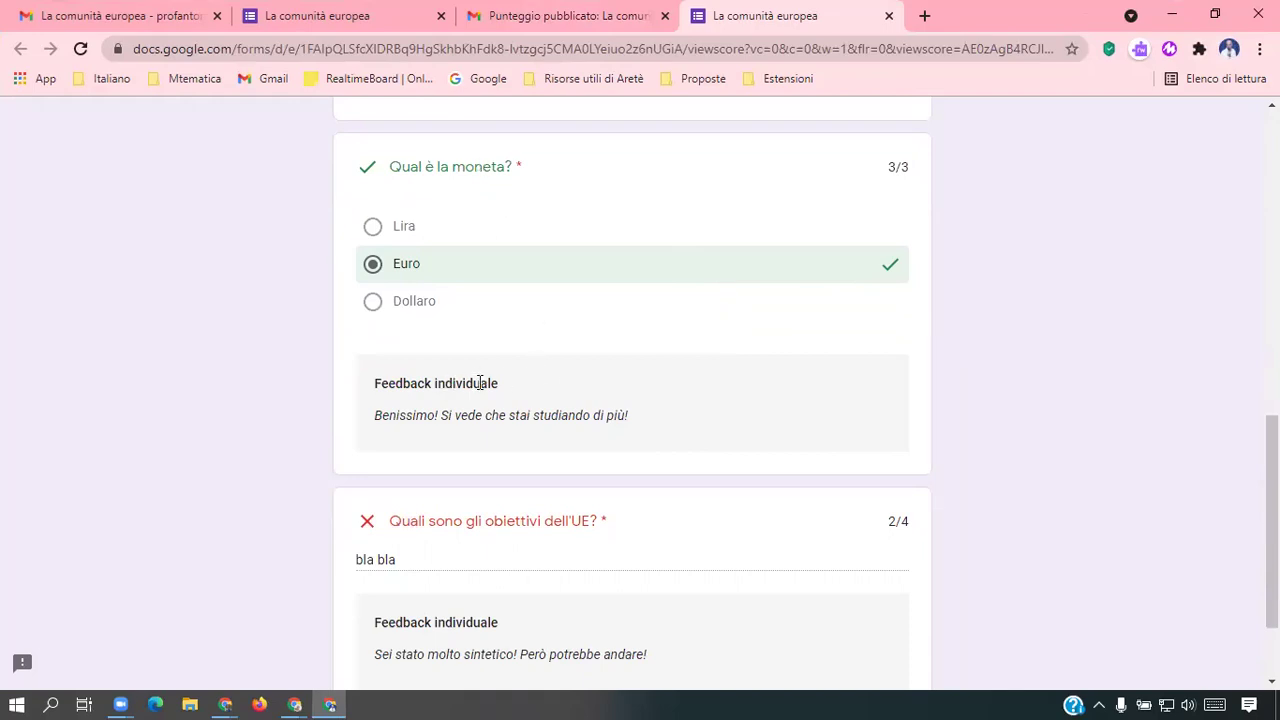
scroll(656, 416, "down", 2)
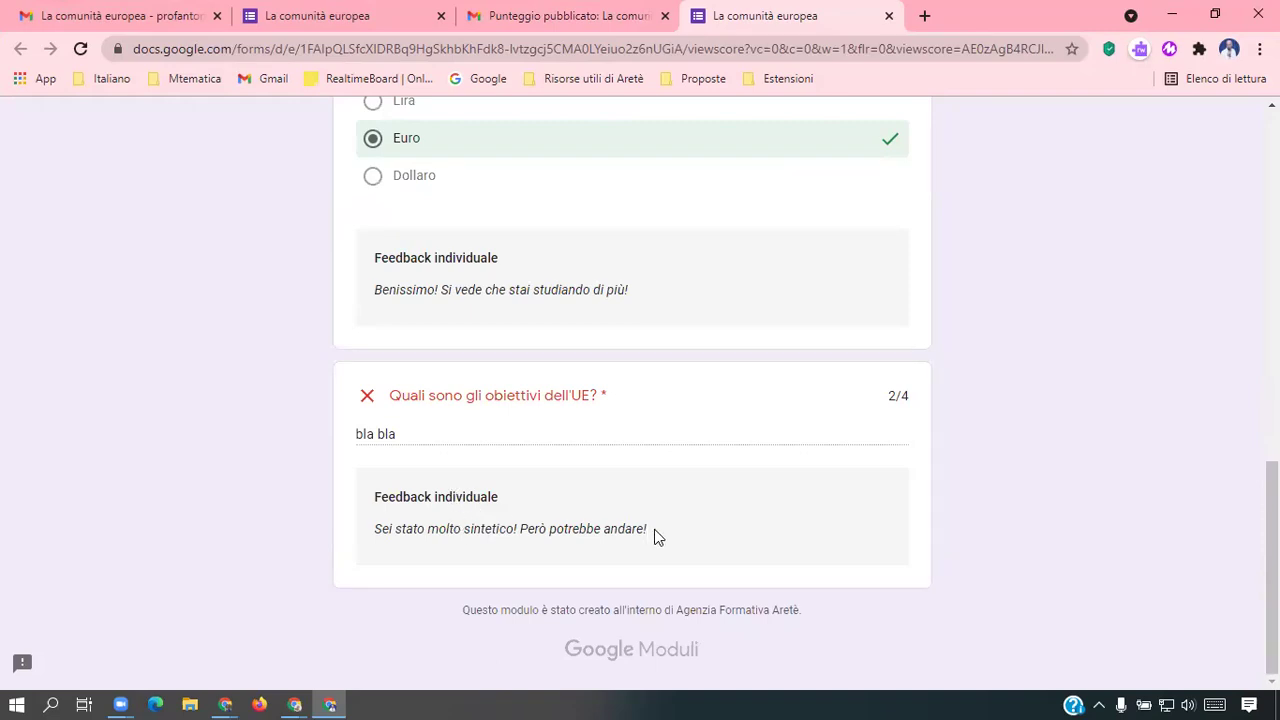
scroll(892, 403, "up", 2)
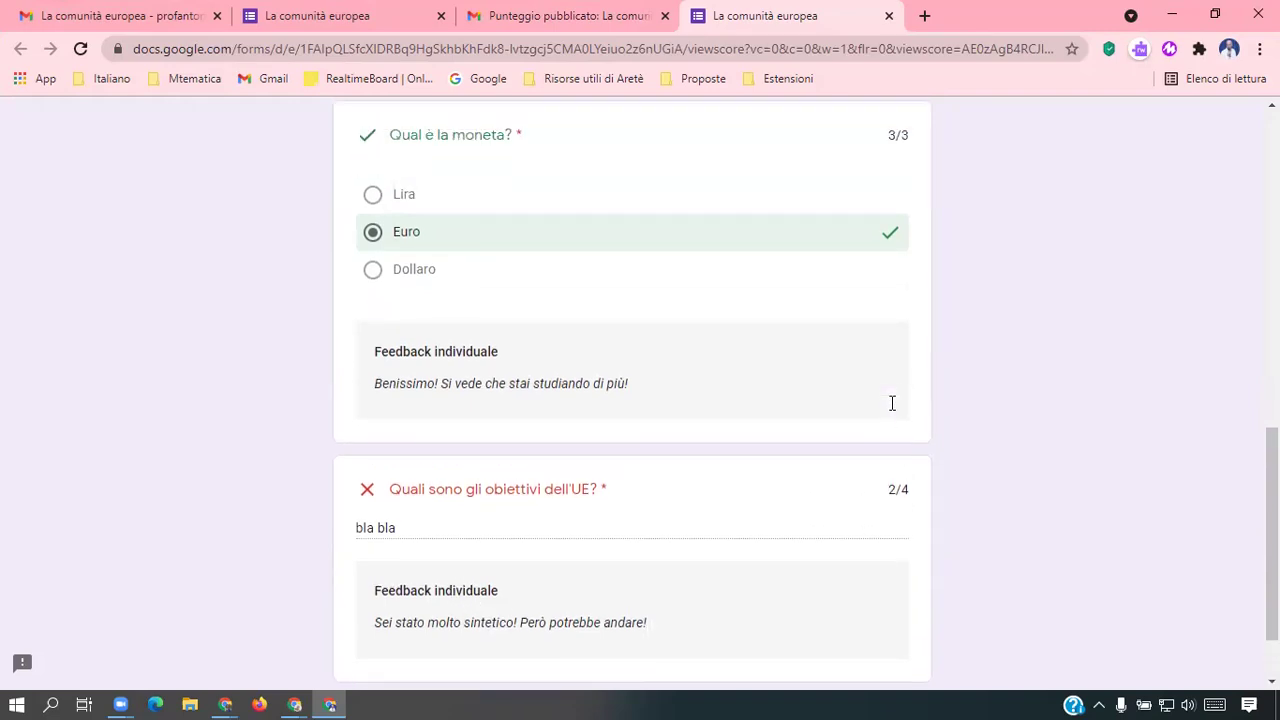
scroll(892, 403, "up", 3)
scroll(892, 403, "up", 2)
scroll(890, 400, "up", 3)
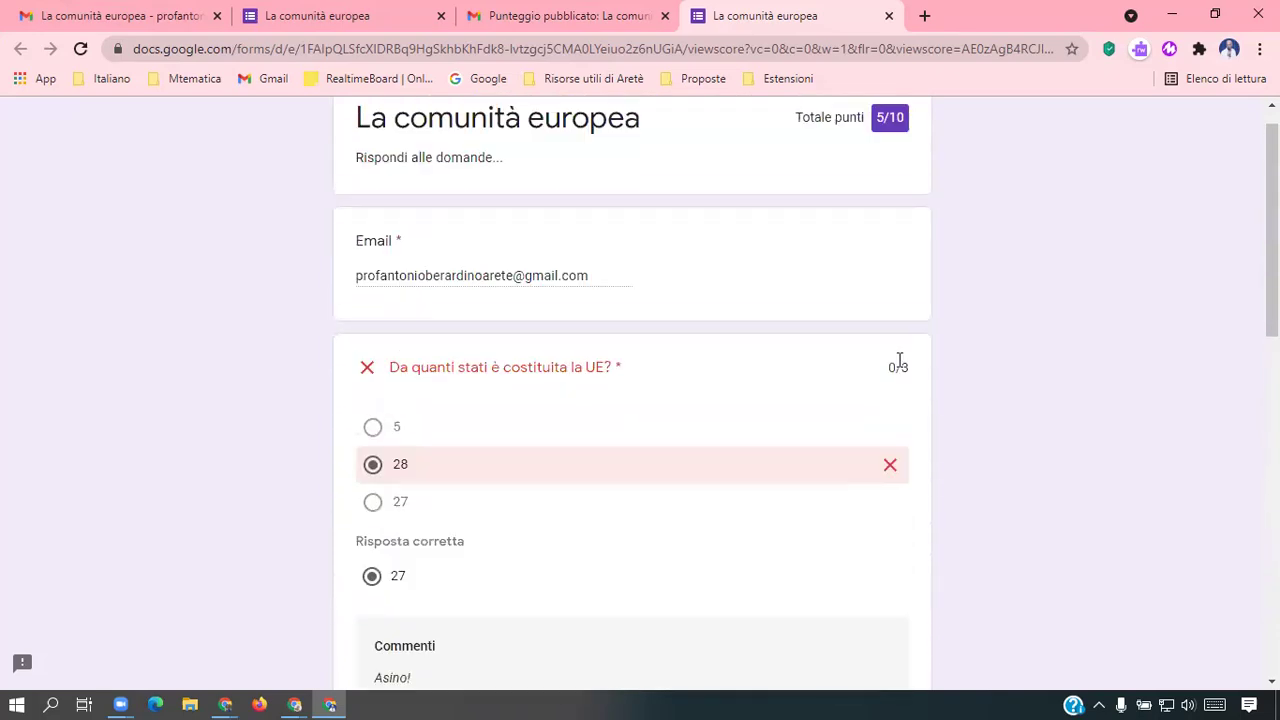
scroll(885, 152, "up", 1)
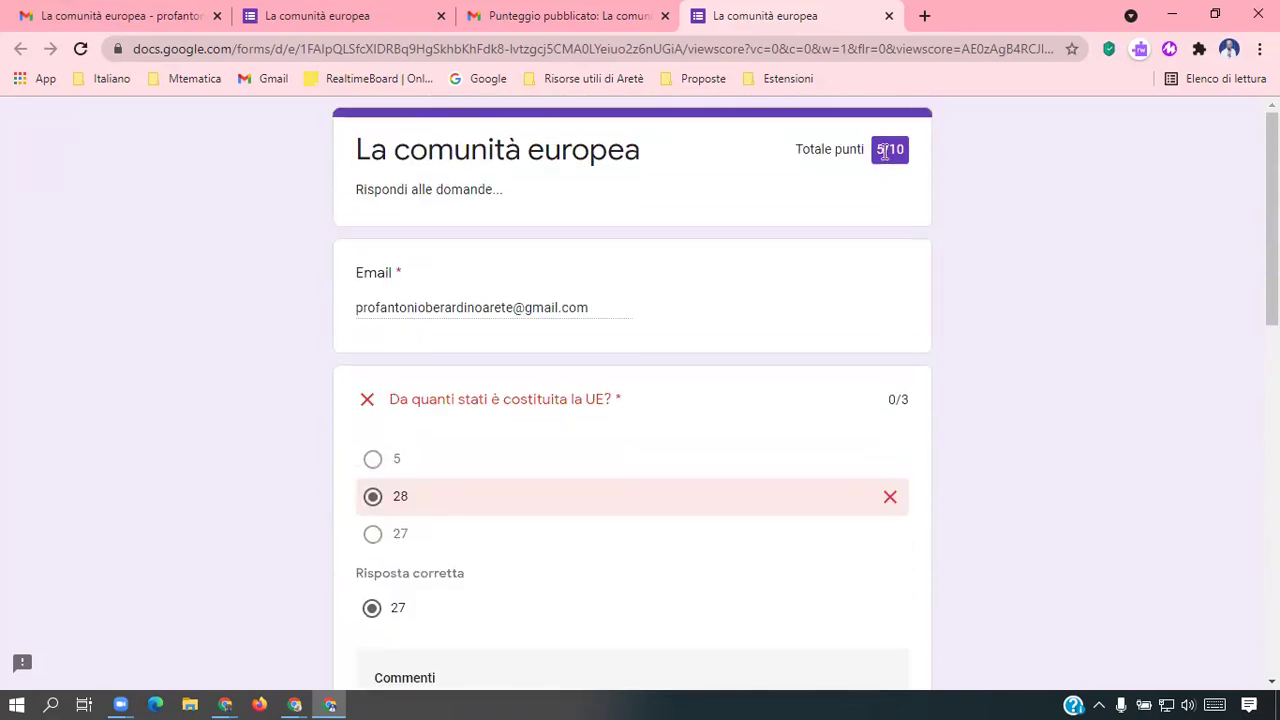
Bring back the teacher's maximized Forms summary with scores 5 and 4 published, then go to YouTube.
double_click(1010, 19)
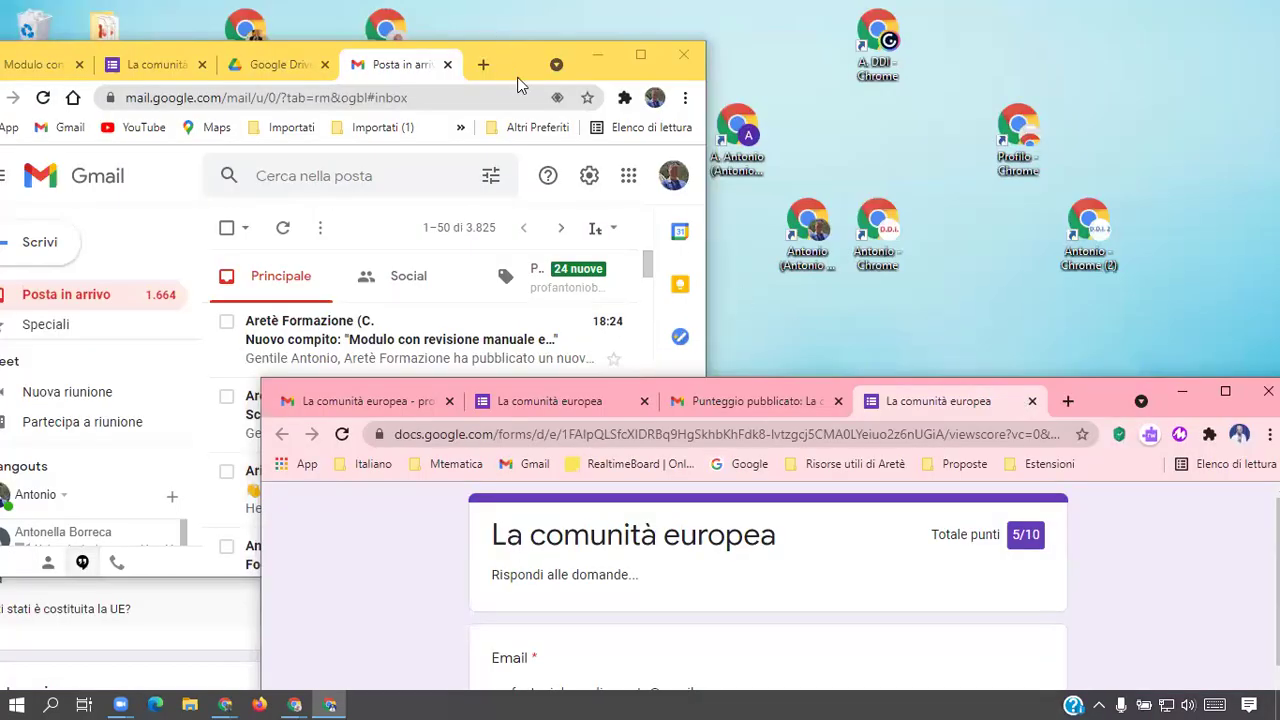
left_click(521, 72)
left_click_drag(521, 72, 976, 409)
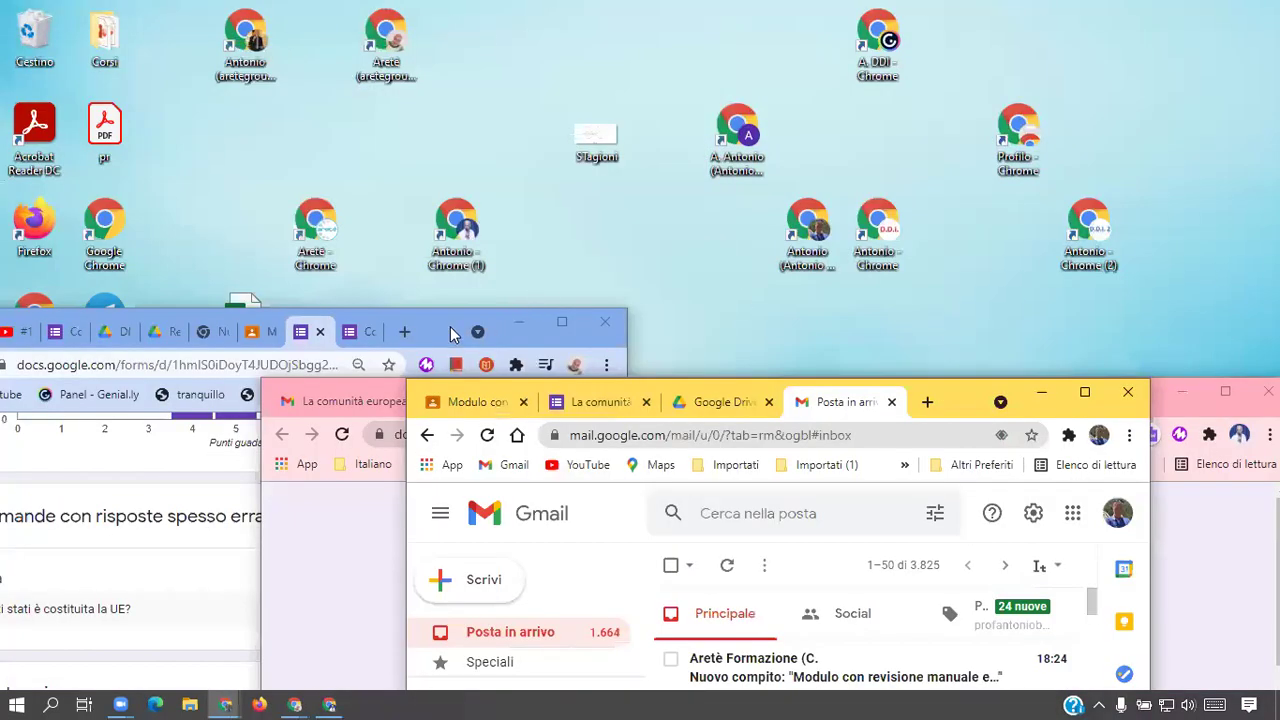
left_click(450, 326)
left_click_drag(448, 313, 787, 98)
left_click(901, 108)
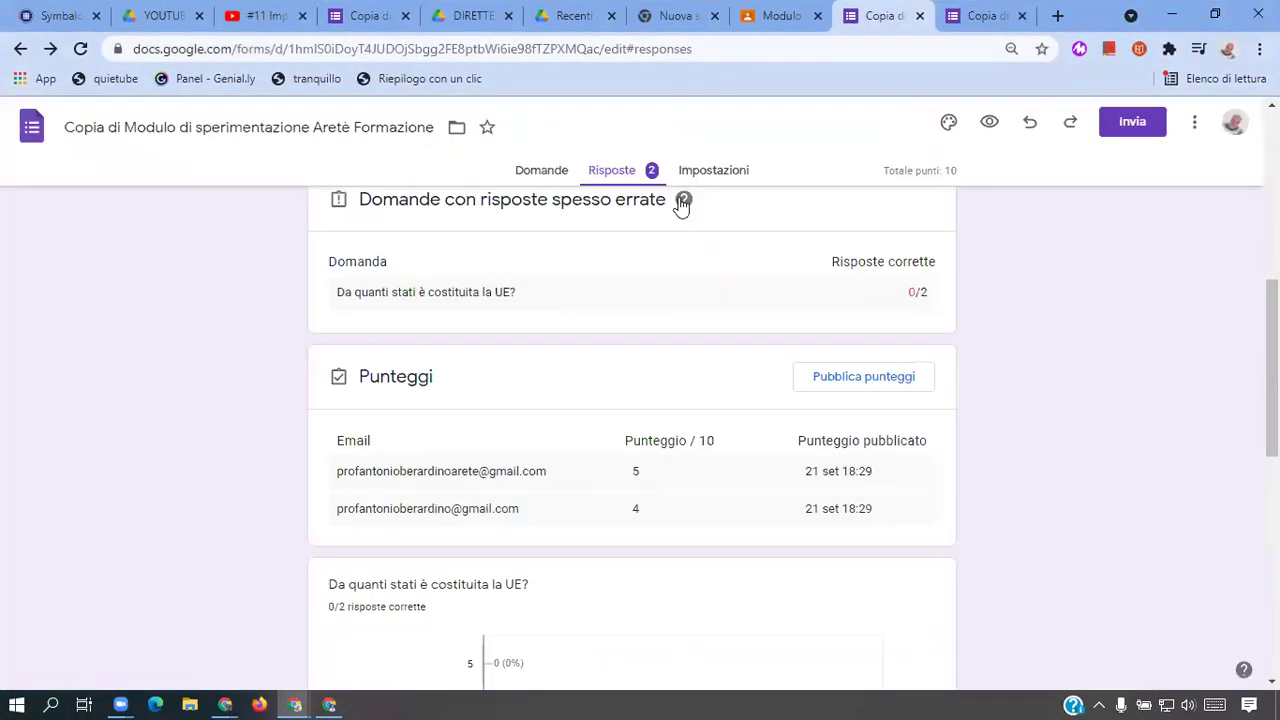
left_click(232, 17)
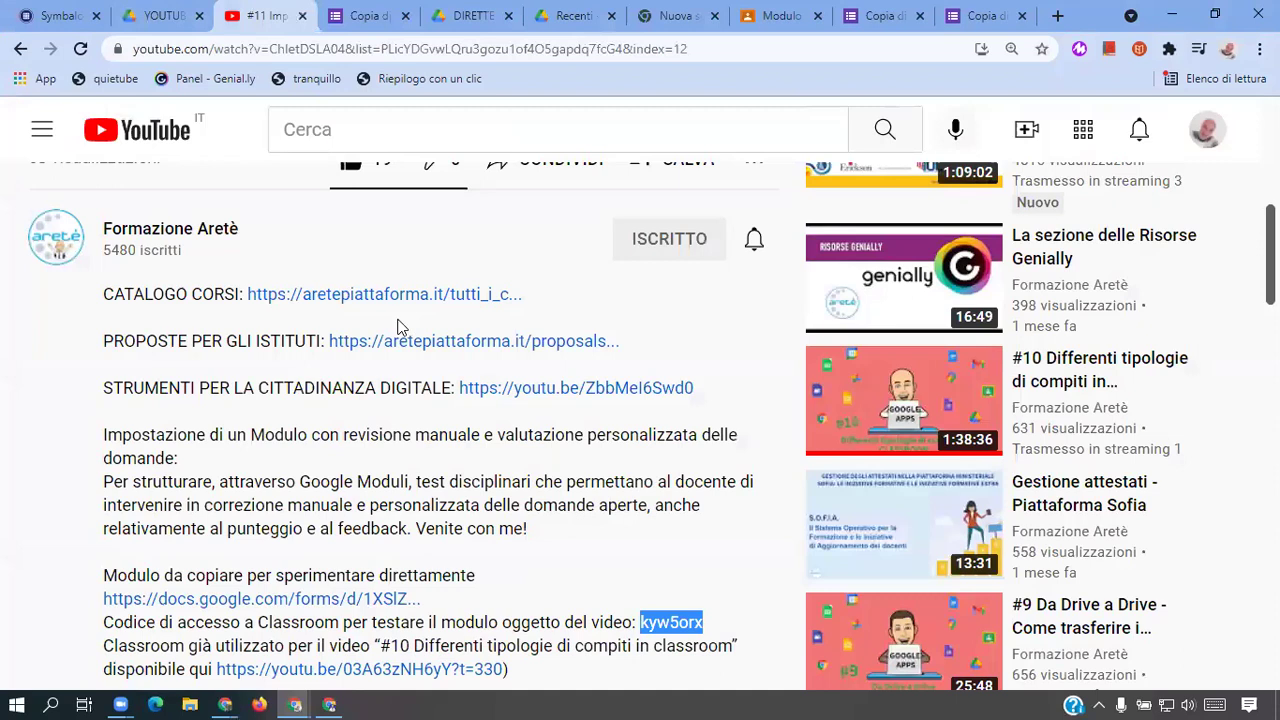
scroll(397, 326, "up", 3)
scroll(398, 327, "up", 3)
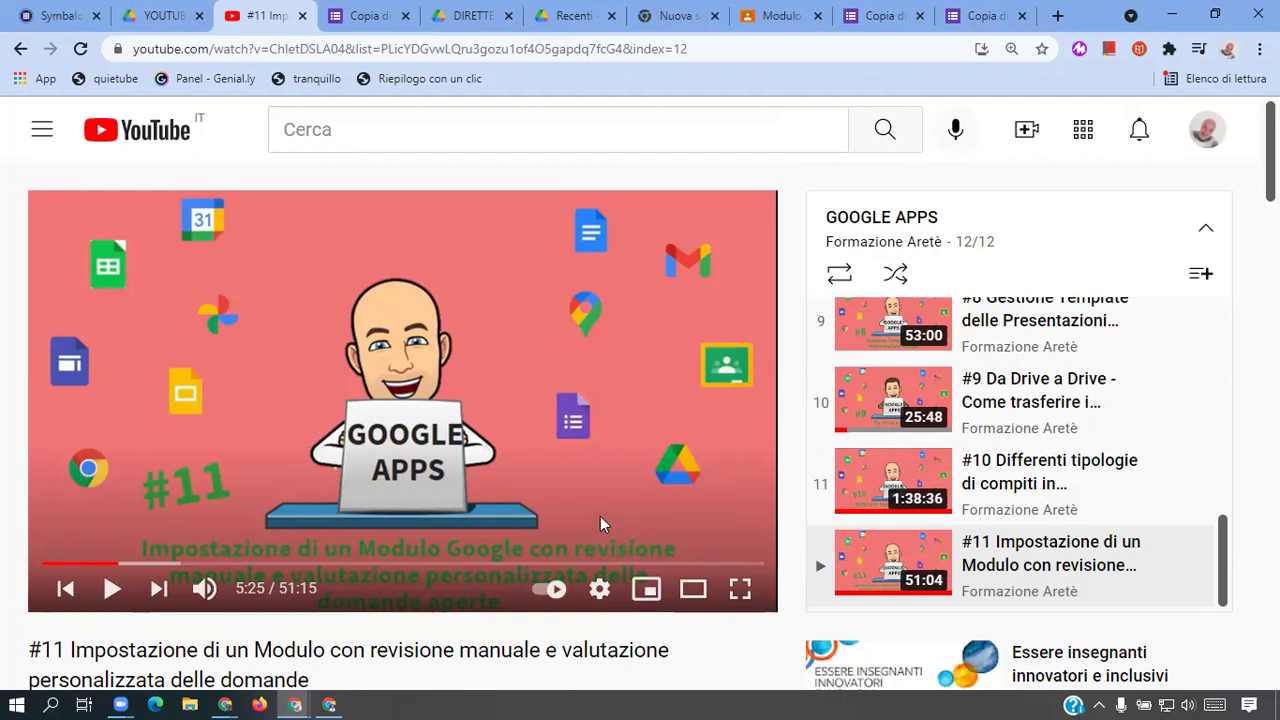
scroll(600, 516, "down", 2)
scroll(600, 516, "down", 1)
scroll(600, 516, "down", 2)
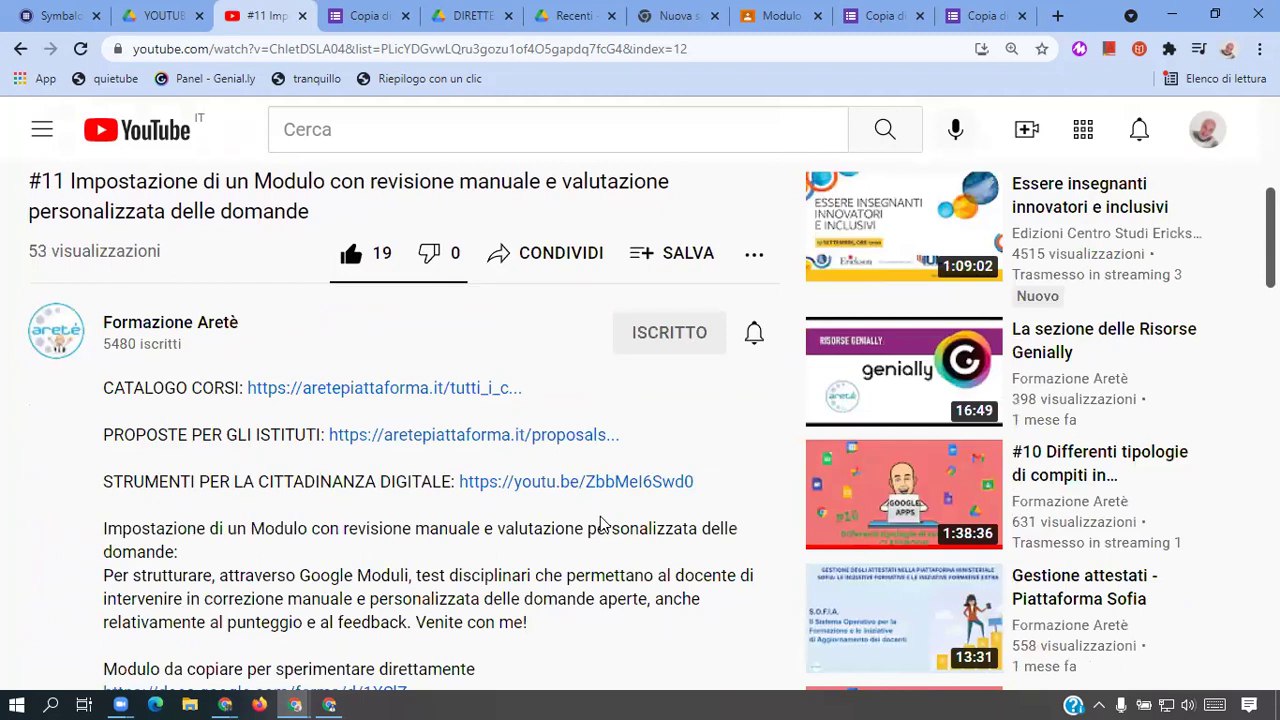
scroll(600, 523, "down", 2)
scroll(600, 523, "up", 2)
scroll(600, 523, "down", 1)
scroll(600, 523, "down", 2)
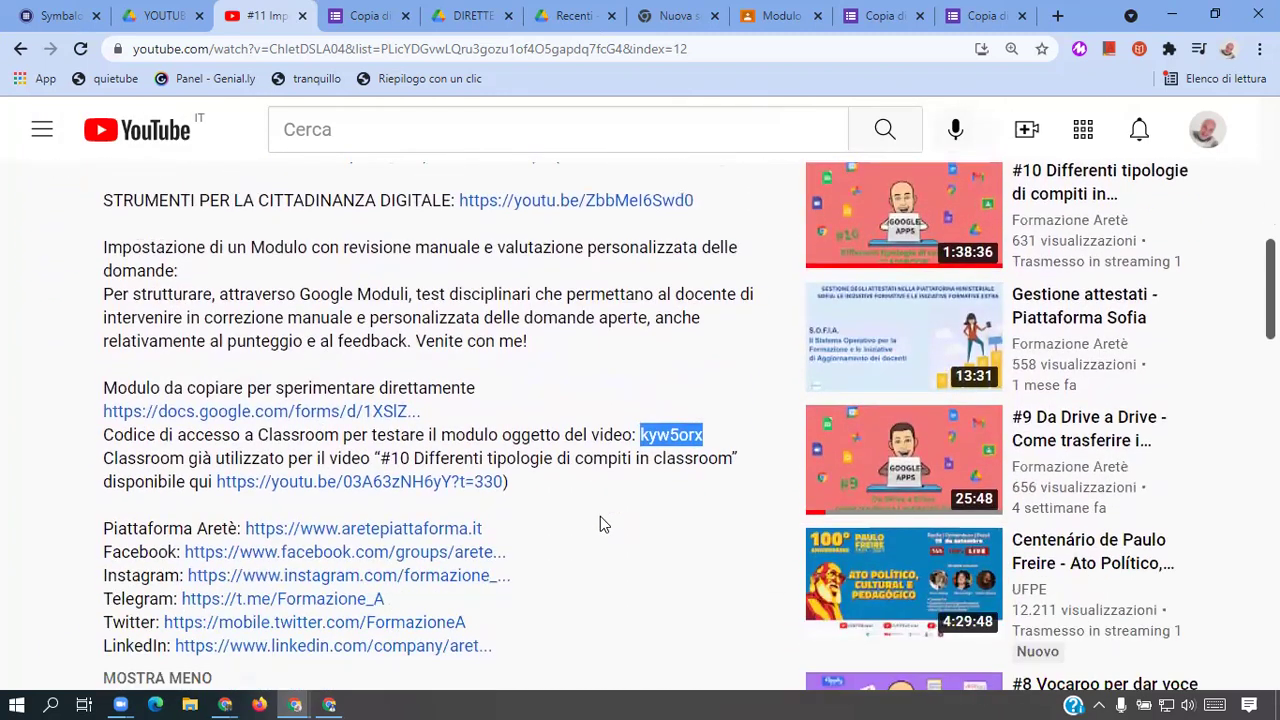
scroll(600, 523, "up", 2)
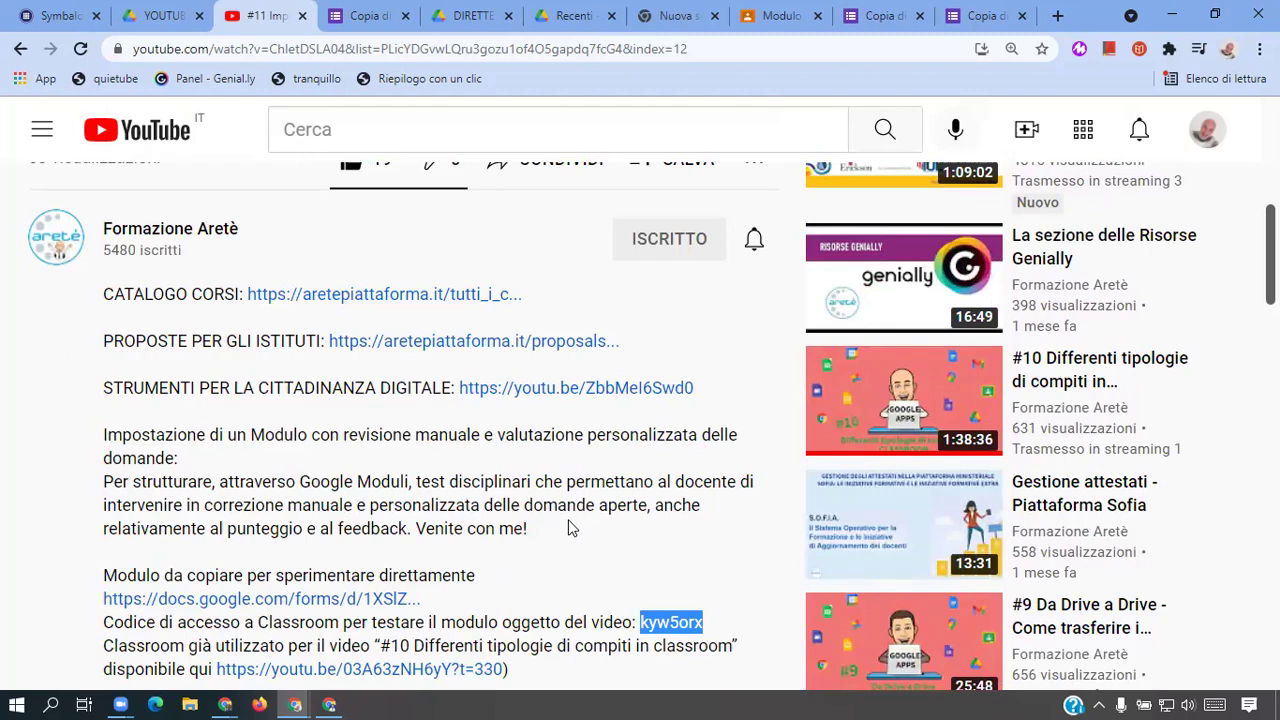
Browse the Corsi online list in the Aretè CATALOGO CORSI, then return to the YouTube video.
left_click(351, 296)
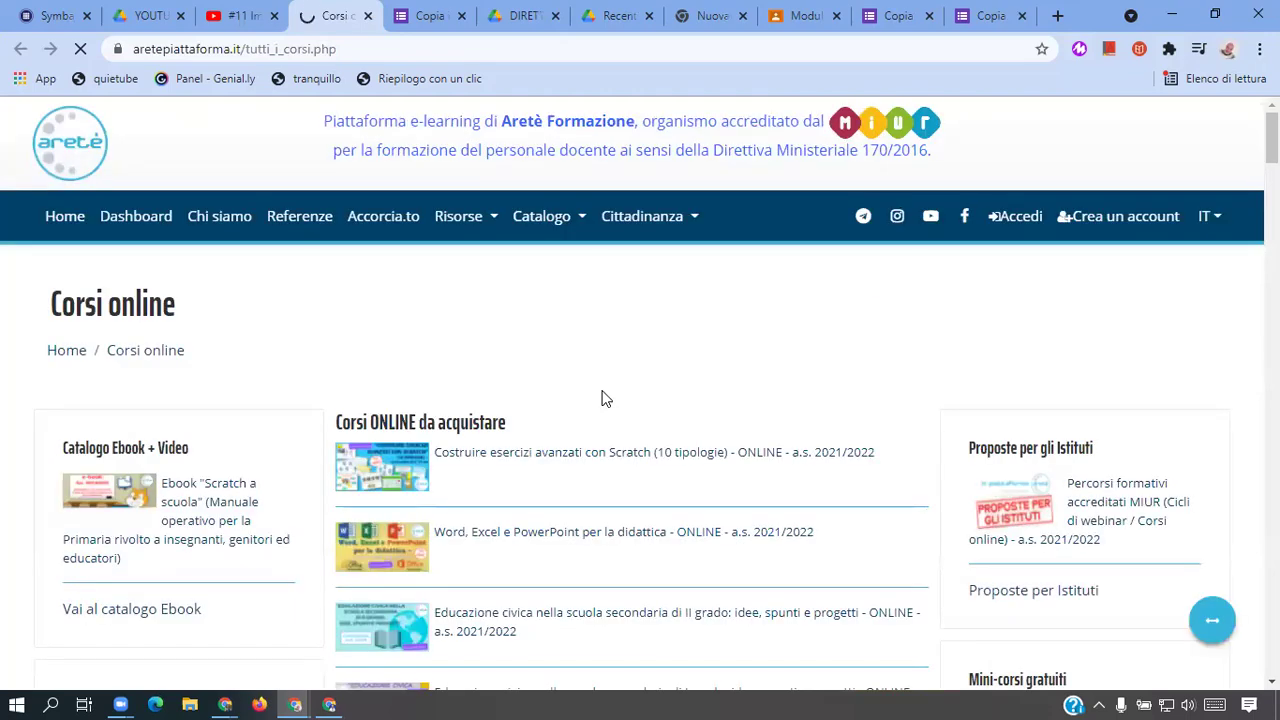
scroll(568, 440, "down", 2)
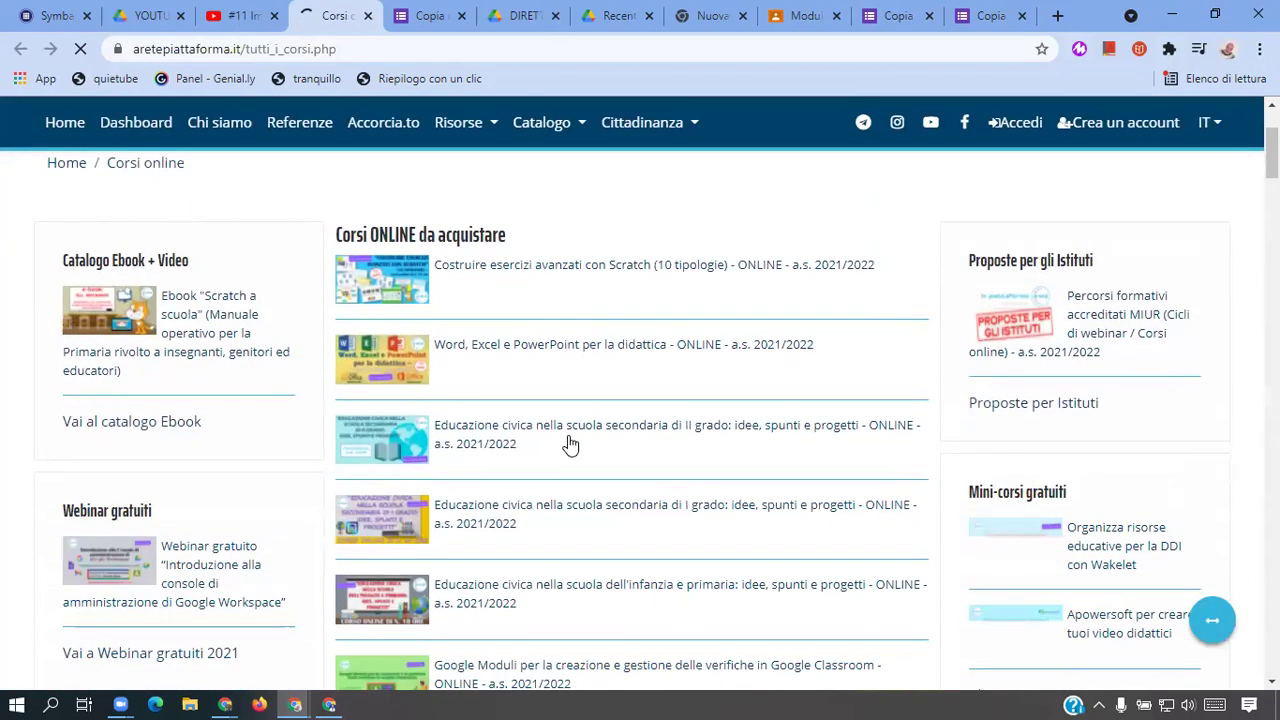
scroll(568, 445, "down", 3)
scroll(568, 445, "down", 3)
scroll(568, 445, "up", 3)
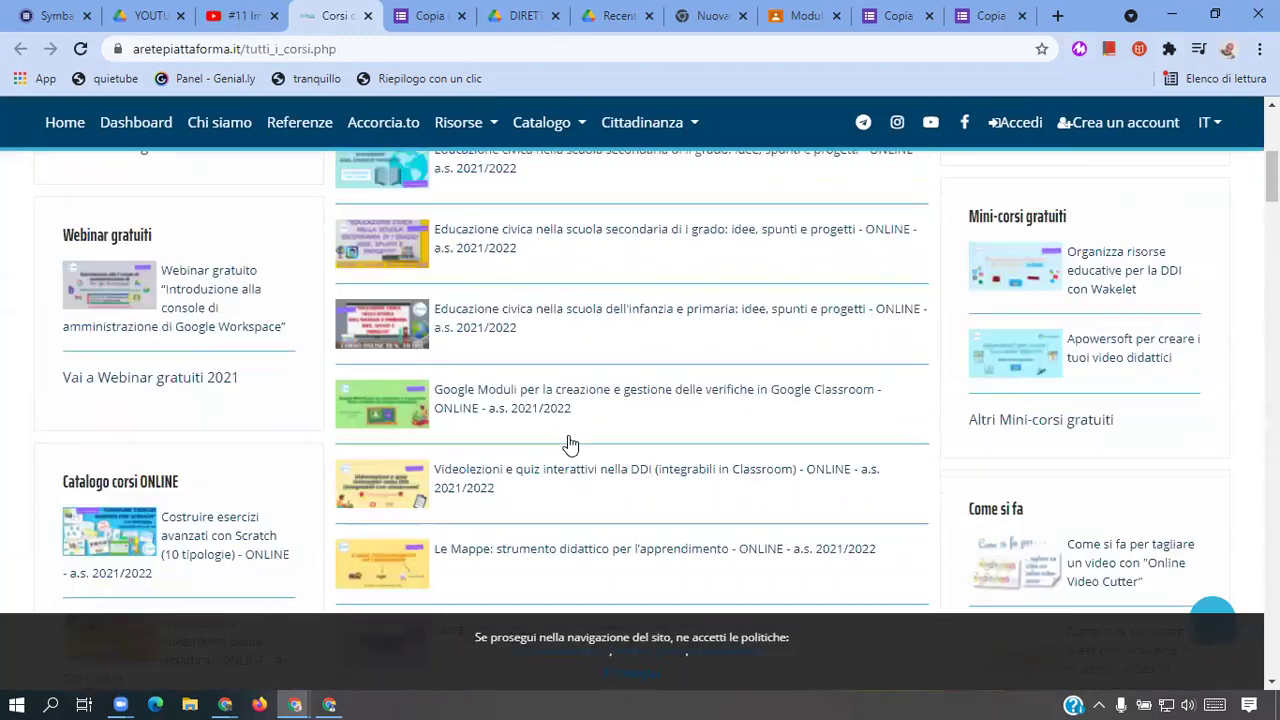
scroll(570, 443, "up", 3)
scroll(570, 443, "up", 3)
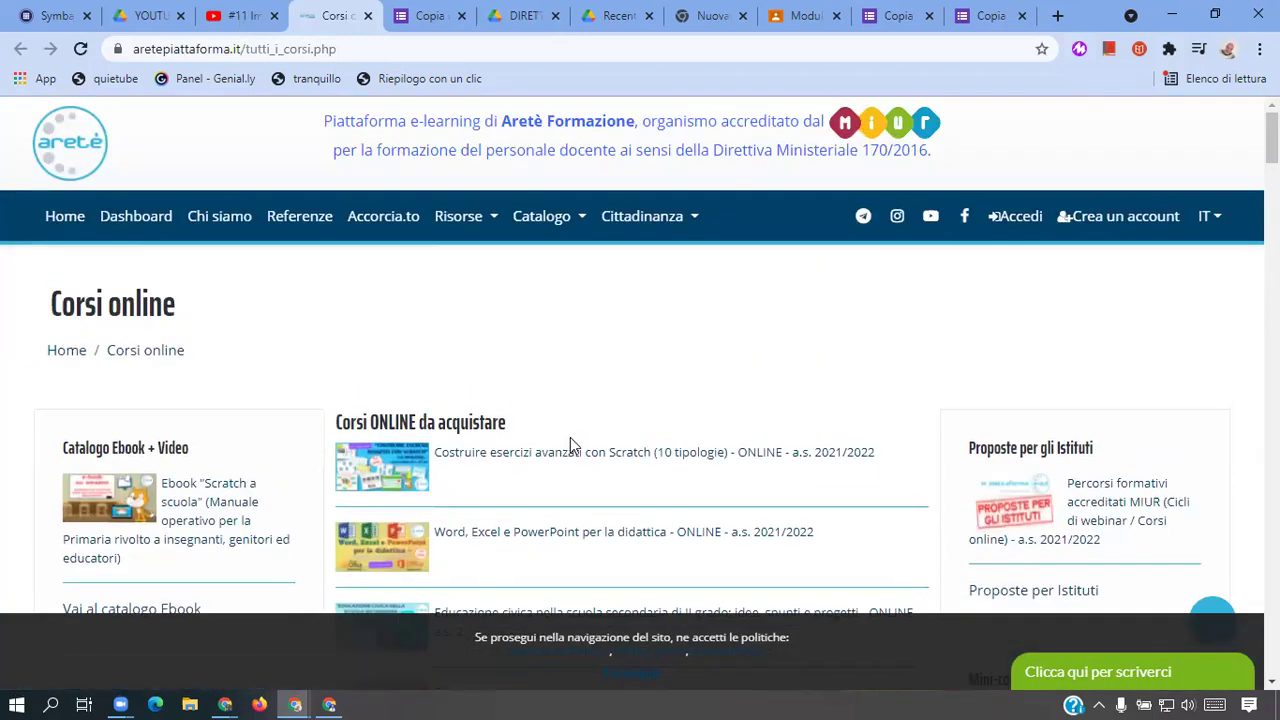
scroll(570, 440, "down", 2)
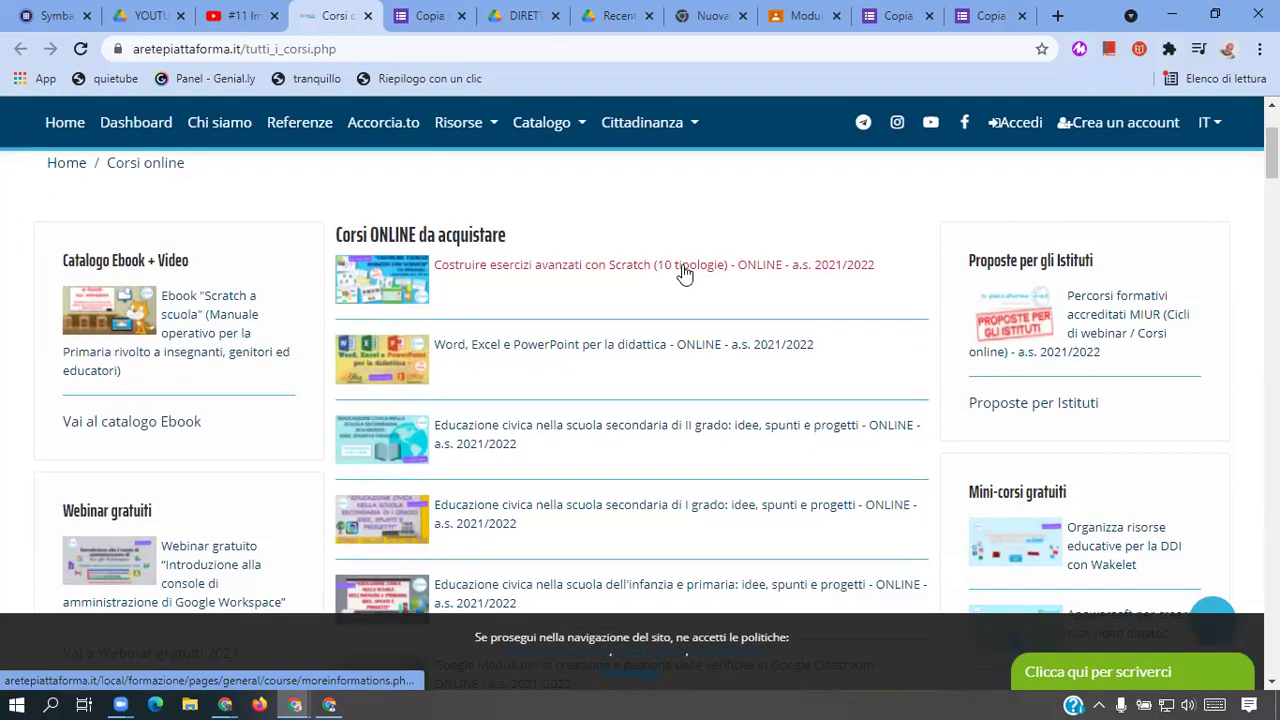
left_click(245, 15)
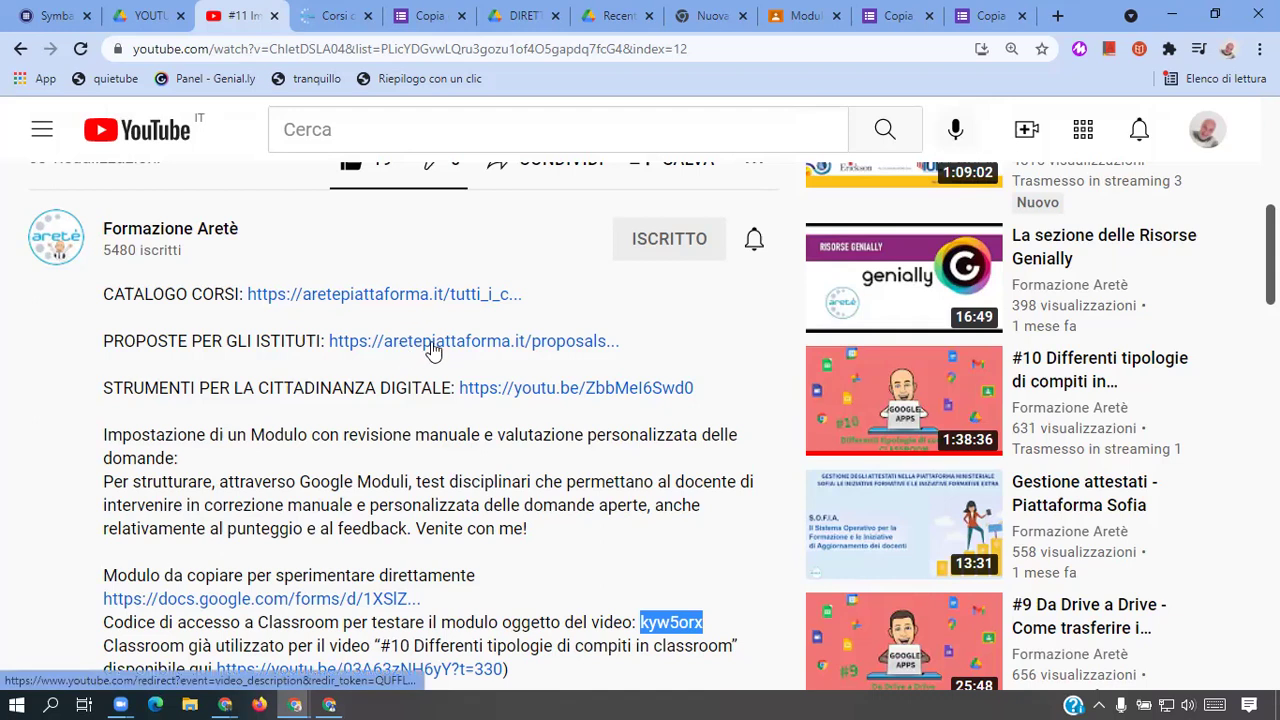
Open the schools' proposals page and scroll to the 25-hour packages (€450–€1,800) and contacts.
left_click(503, 345)
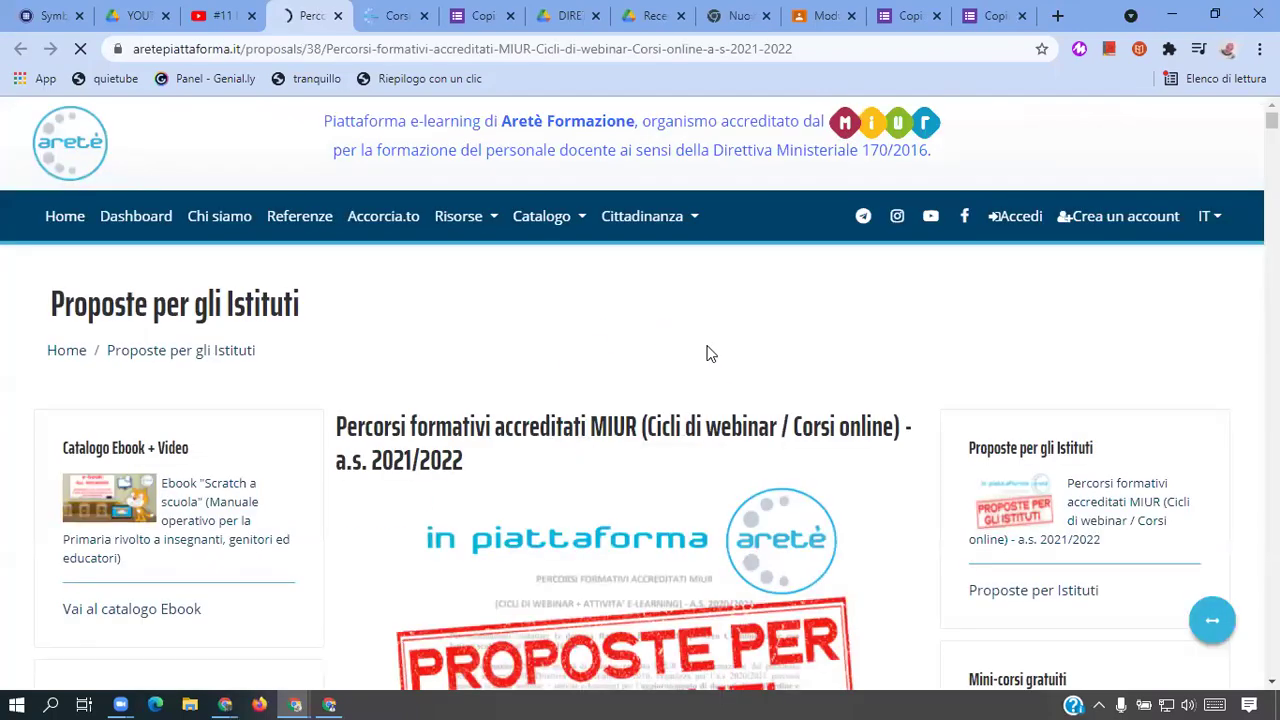
scroll(718, 365, "down", 4)
scroll(718, 360, "down", 5)
scroll(718, 360, "down", 5)
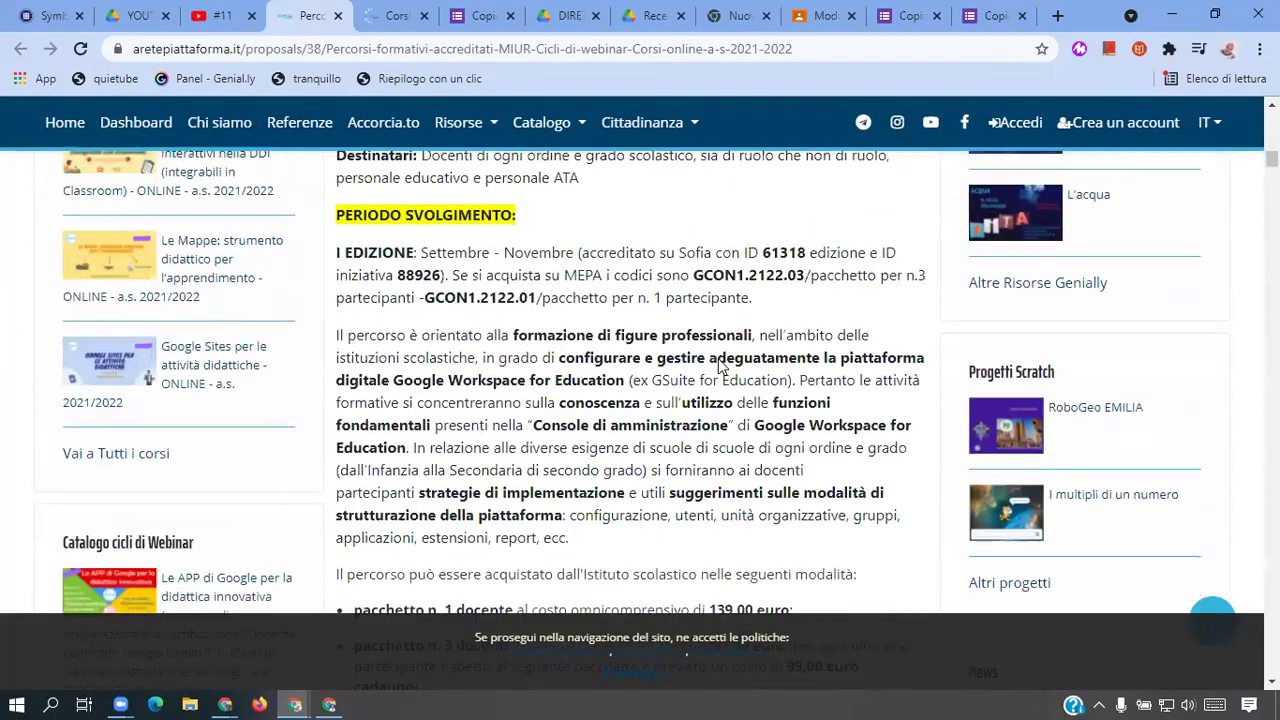
scroll(718, 360, "down", 5)
scroll(718, 360, "down", 2)
scroll(718, 360, "down", 3)
scroll(718, 360, "down", 3)
scroll(718, 360, "down", 3)
scroll(718, 360, "down", 3)
scroll(718, 360, "down", 3)
scroll(718, 360, "down", 3)
scroll(718, 360, "down", 3)
scroll(718, 360, "down", 3)
scroll(718, 360, "down", 3)
scroll(718, 360, "down", 3)
scroll(718, 360, "down", 3)
scroll(718, 360, "down", 3)
scroll(718, 360, "down", 3)
scroll(718, 360, "down", 3)
scroll(718, 360, "down", 3)
scroll(718, 360, "down", 3)
scroll(718, 360, "down", 3)
scroll(718, 360, "down", 3)
scroll(718, 360, "down", 3)
scroll(718, 360, "down", 3)
scroll(718, 360, "down", 3)
scroll(718, 360, "down", 3)
scroll(718, 360, "down", 3)
scroll(630, 400, "down", 3)
scroll(630, 400, "down", 3)
scroll(630, 400, "down", 1)
scroll(630, 400, "down", 3)
scroll(630, 400, "down", 1)
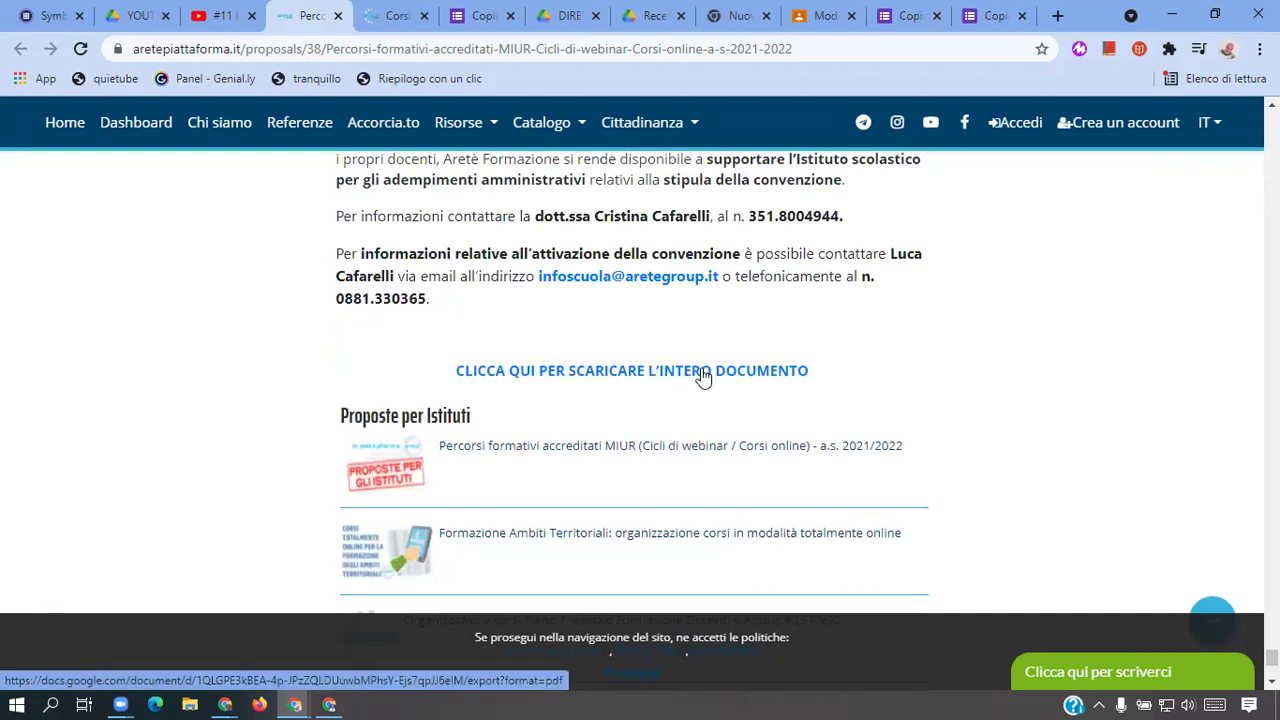
scroll(697, 372, "up", 4)
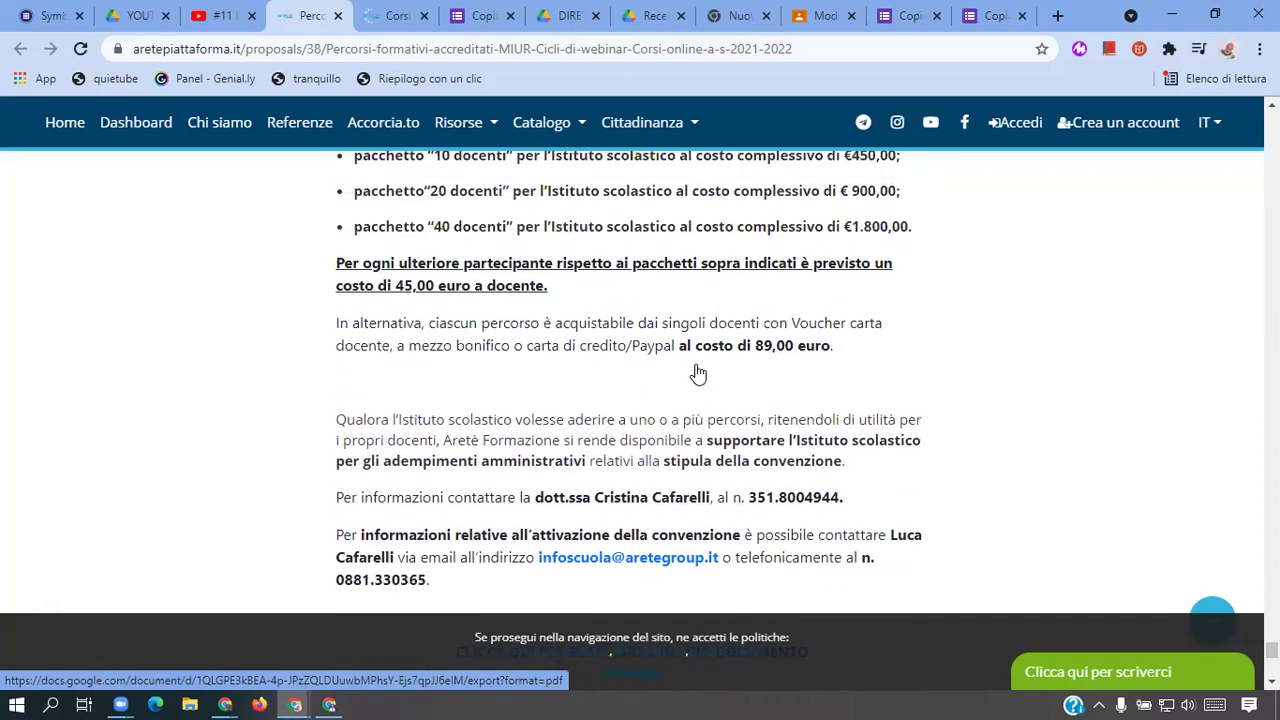
From the #11 video's description, open the STRUMENTI PER LA CITTADINANZA DIGITALE youtu.be link.
left_click(213, 20)
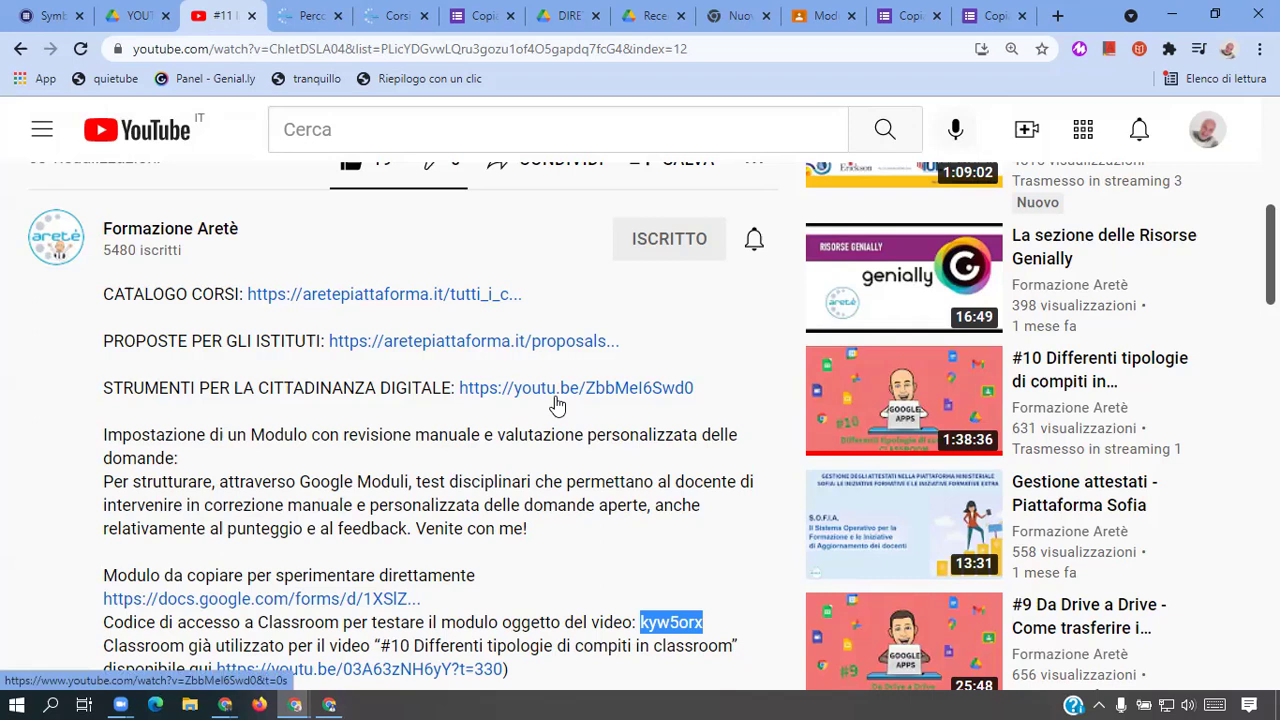
left_click_drag(103, 388, 453, 390)
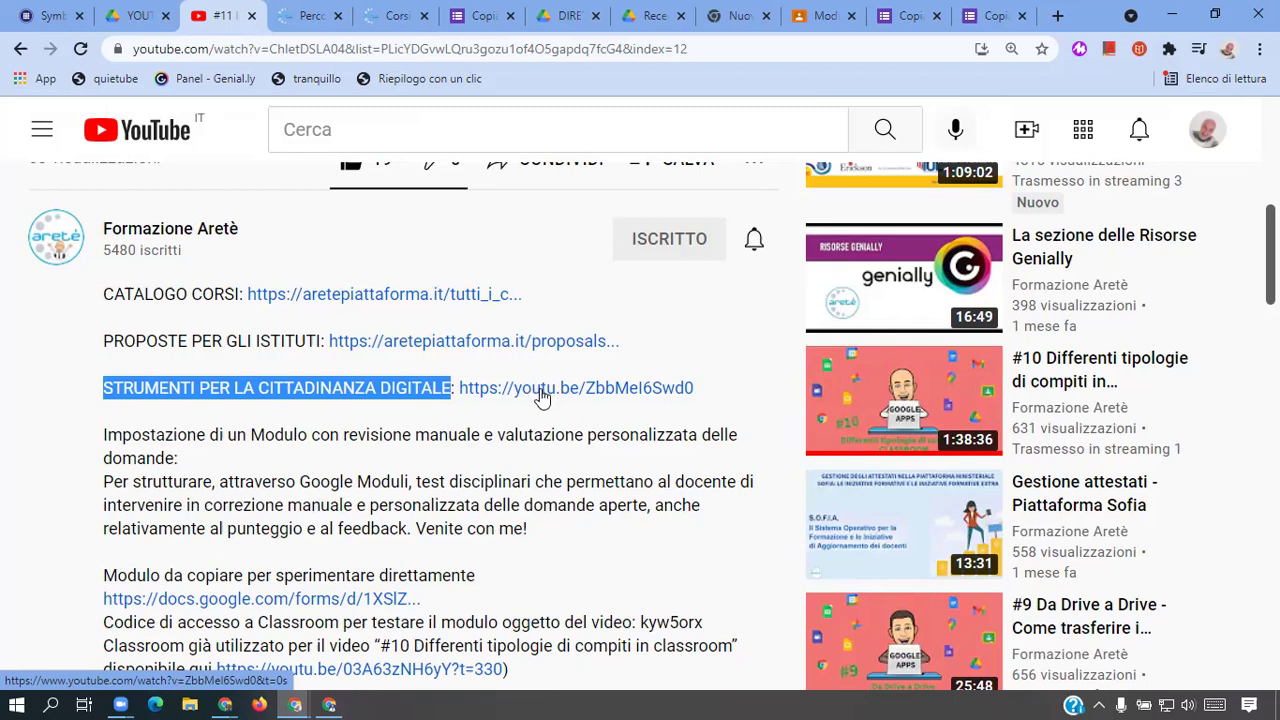
left_click(541, 397)
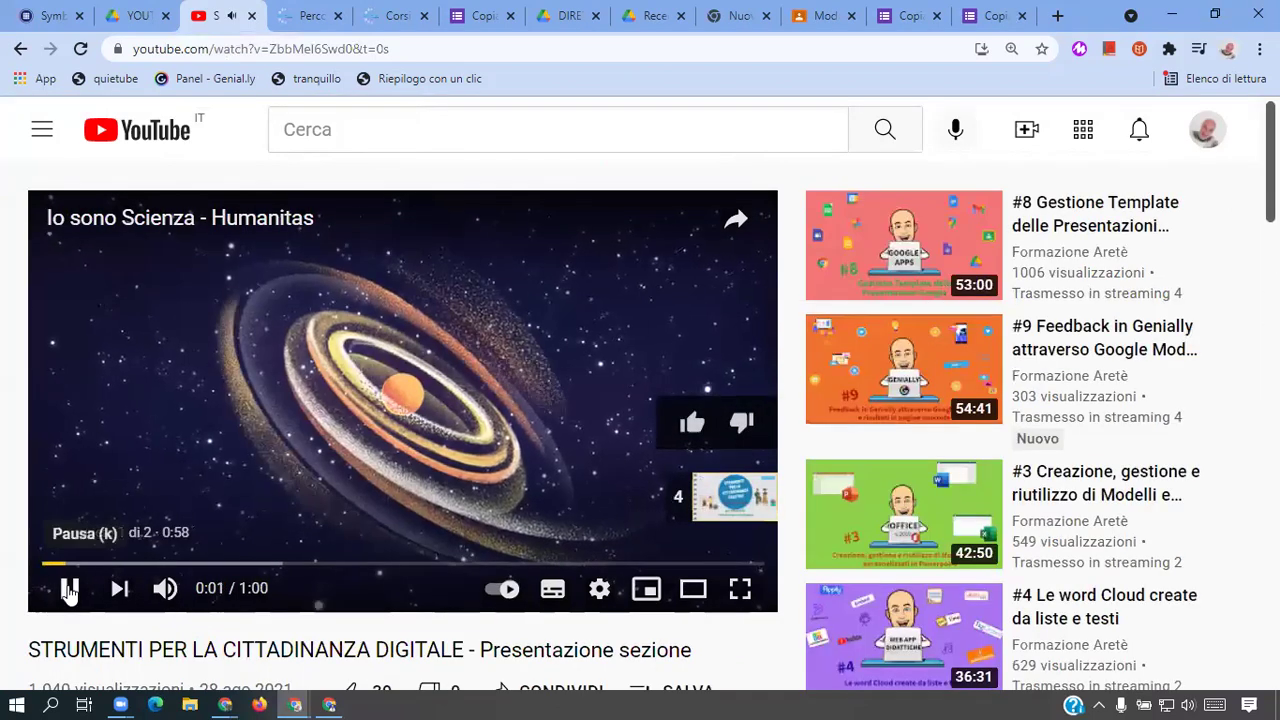
Pause and resume the advert, then turn the computer's volume down to zero.
left_click(69, 588)
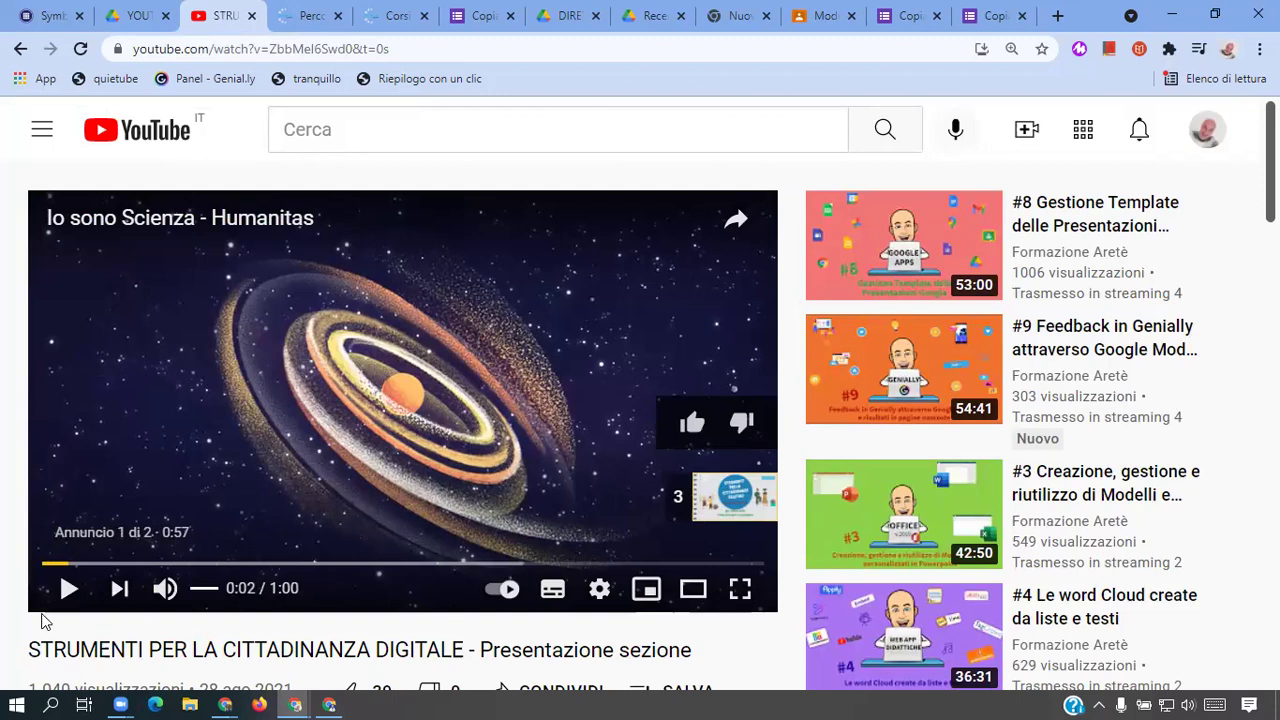
left_click(66, 590)
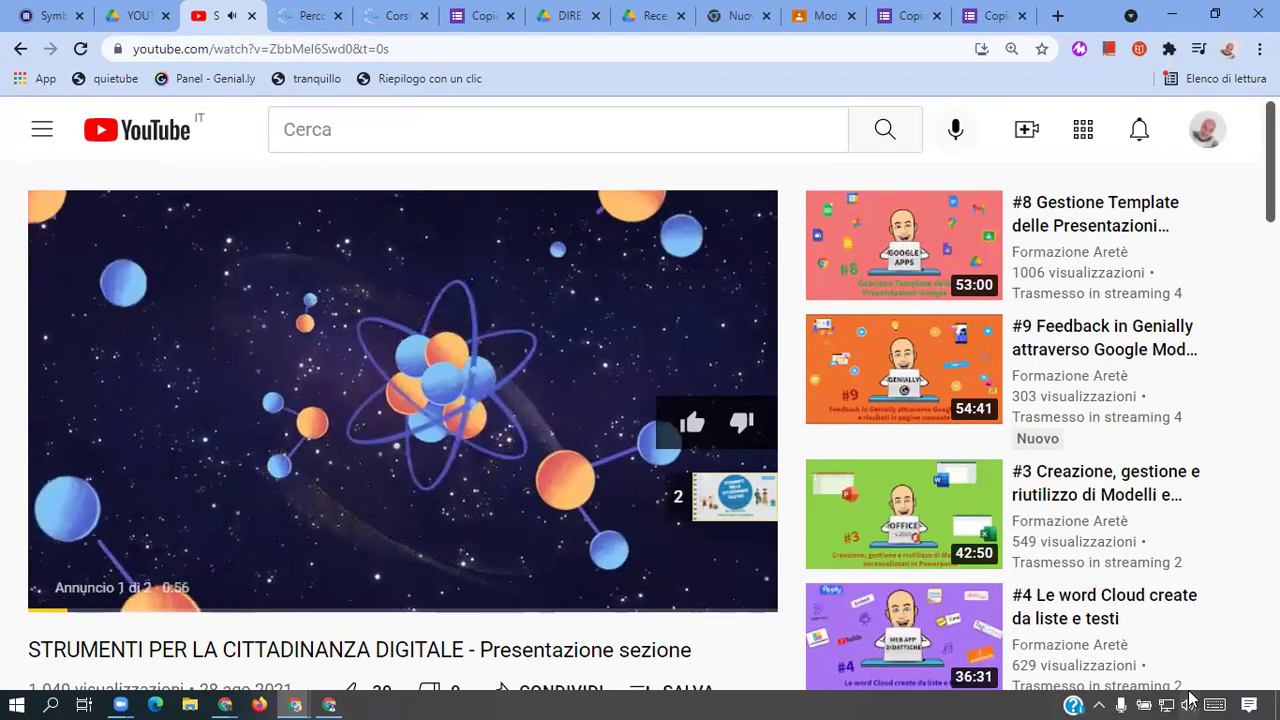
left_click(1188, 705)
left_click_drag(1137, 664, 966, 675)
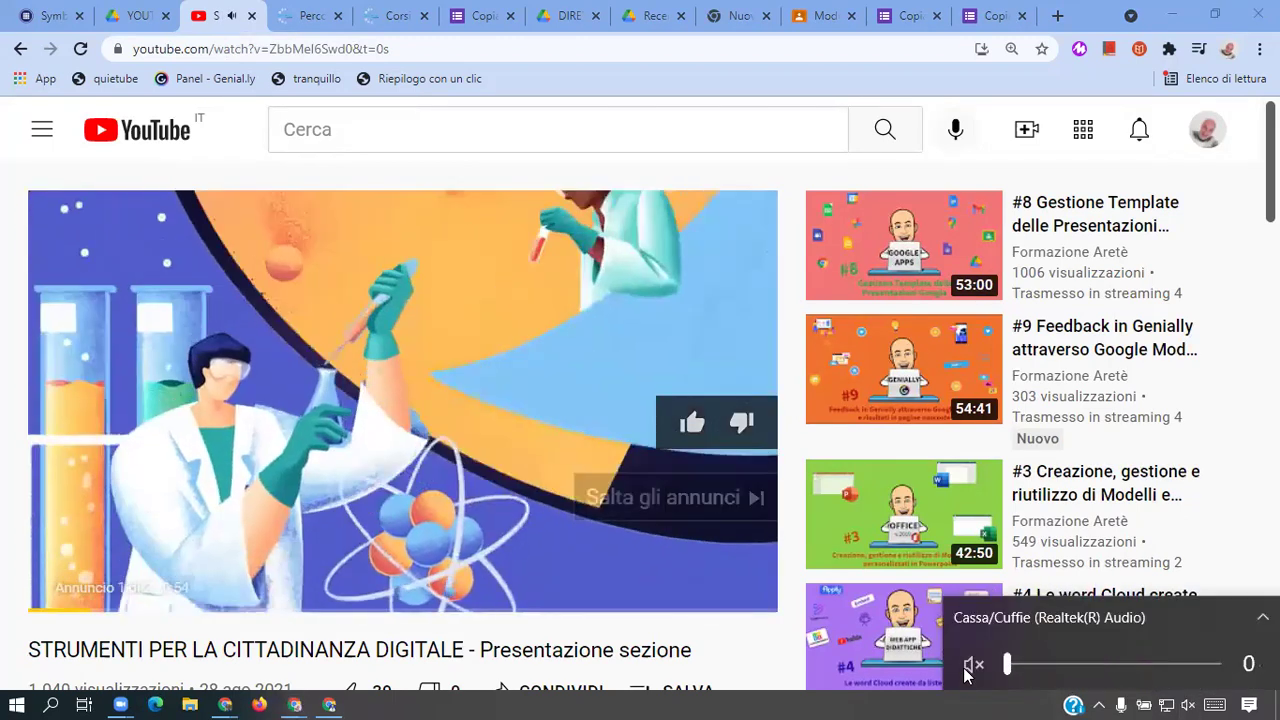
Skip the ads and leave the presentation video paused at 0:01.
left_click(686, 492)
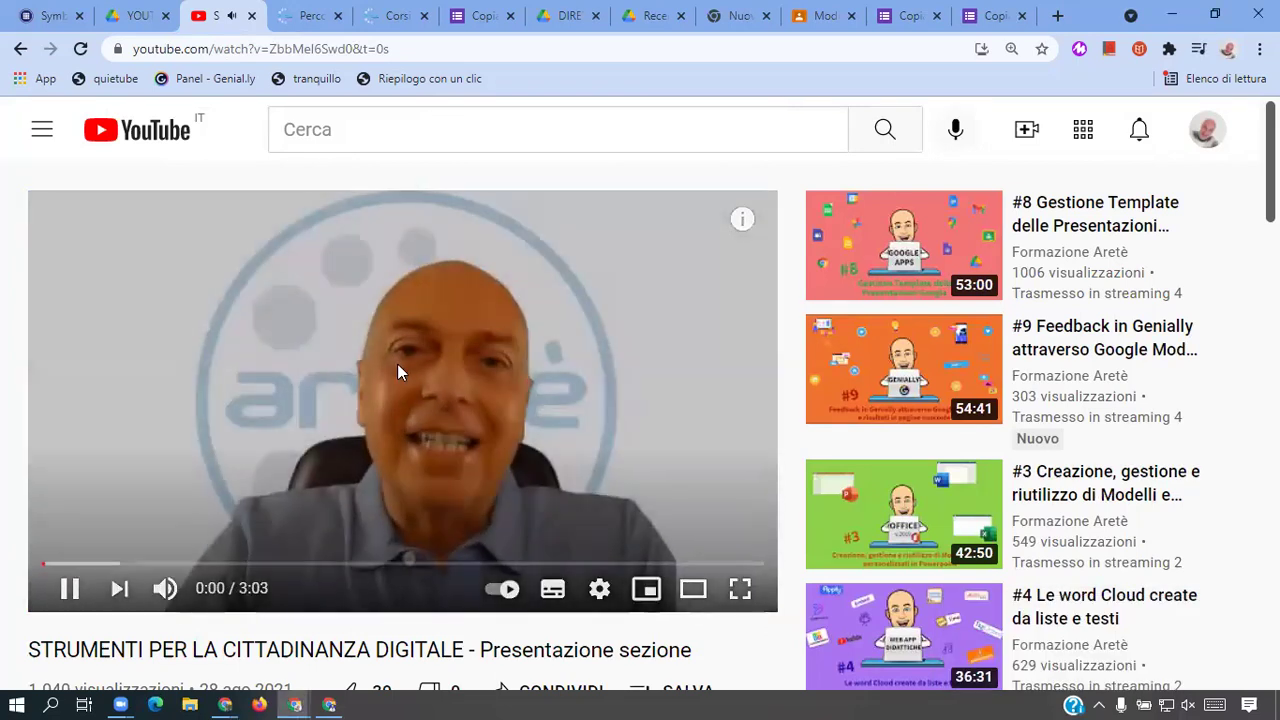
left_click(69, 589)
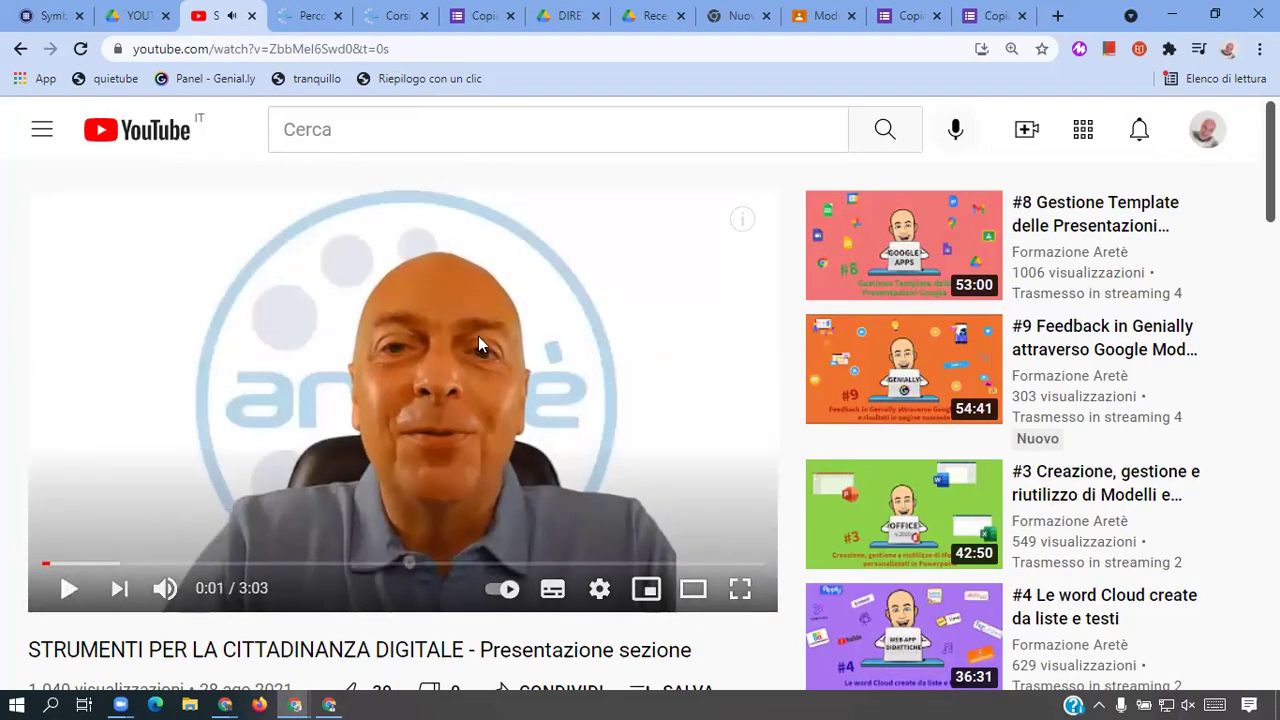
scroll(640, 375, "down", 2)
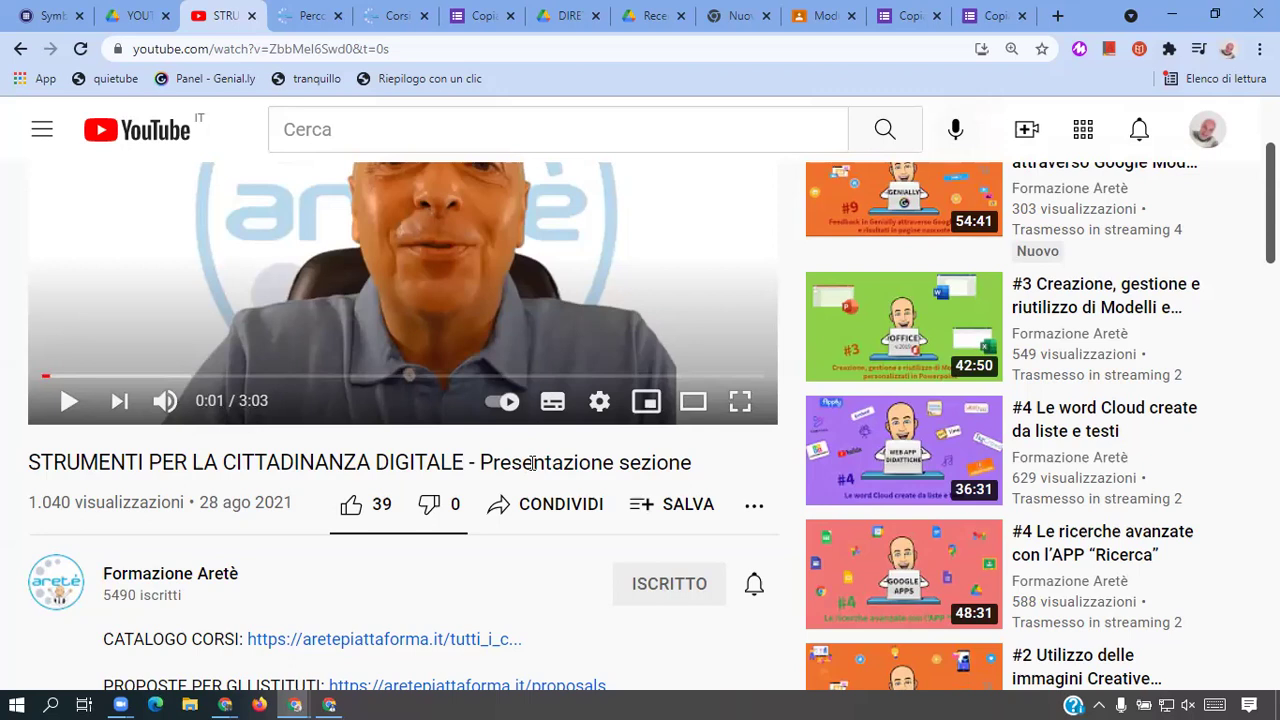
scroll(530, 463, "up", 2)
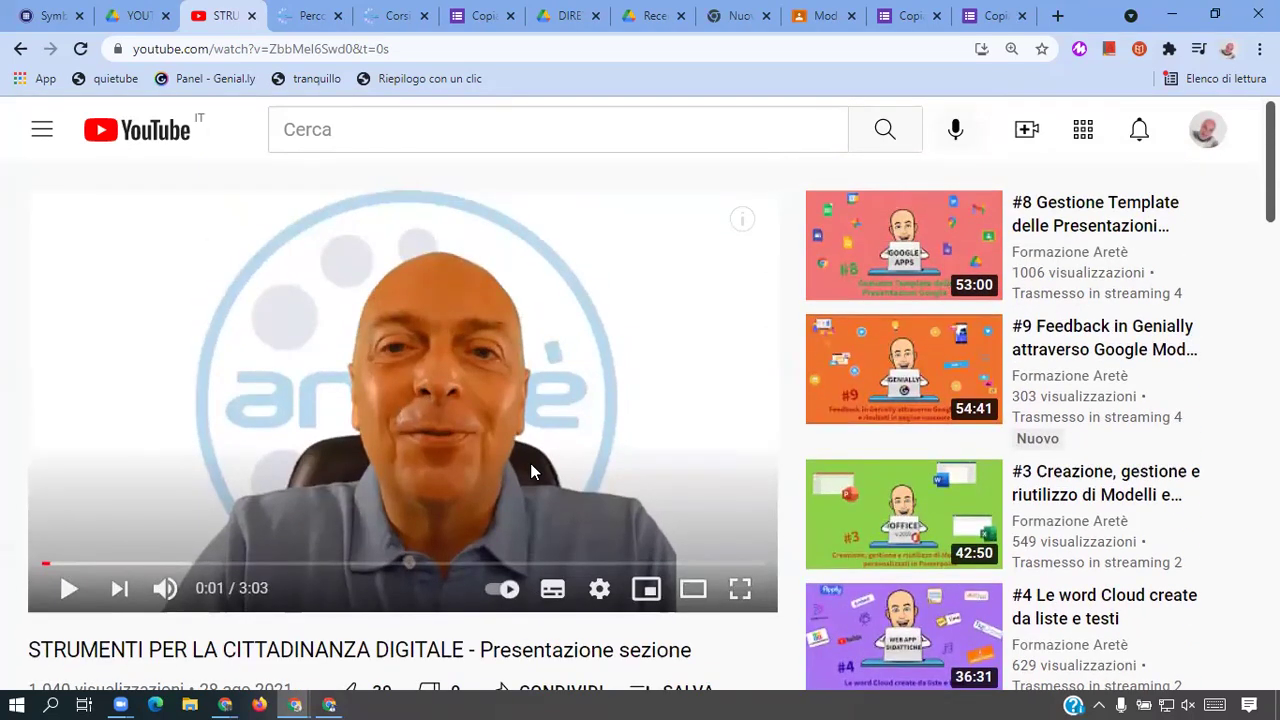
scroll(530, 463, "down", 3)
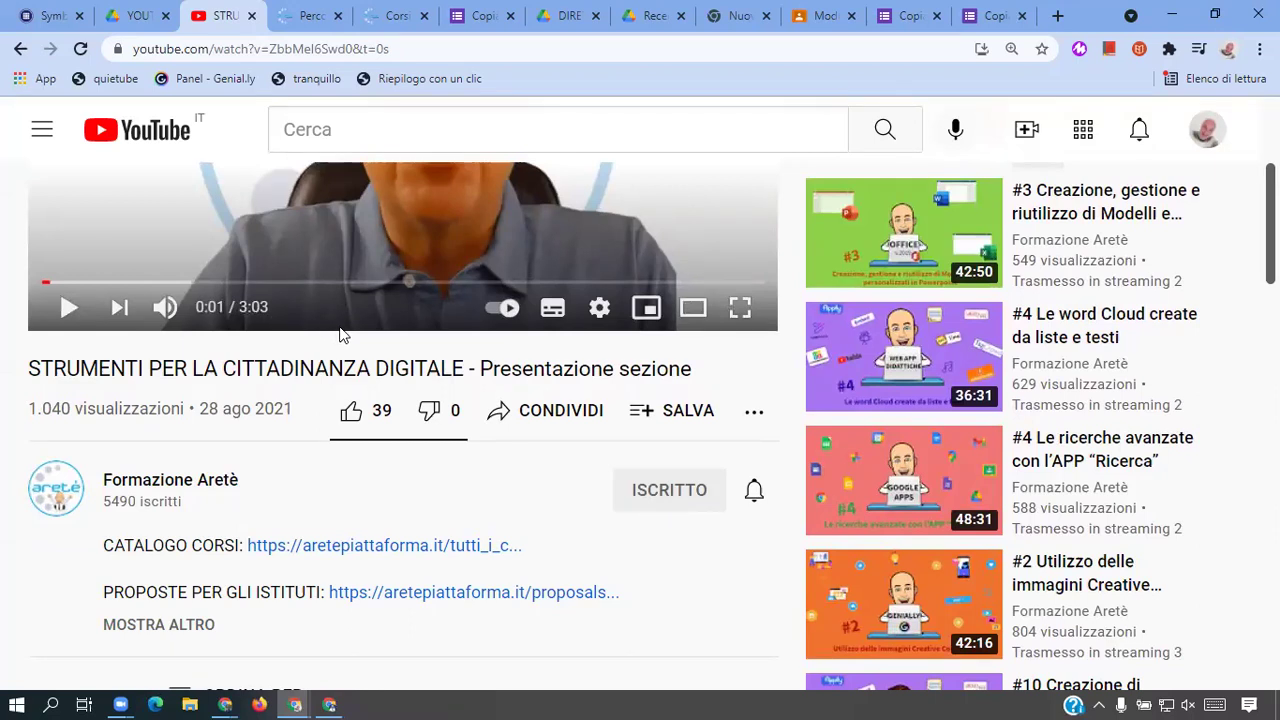
scroll(340, 334, "up", 2)
scroll(340, 334, "up", 1)
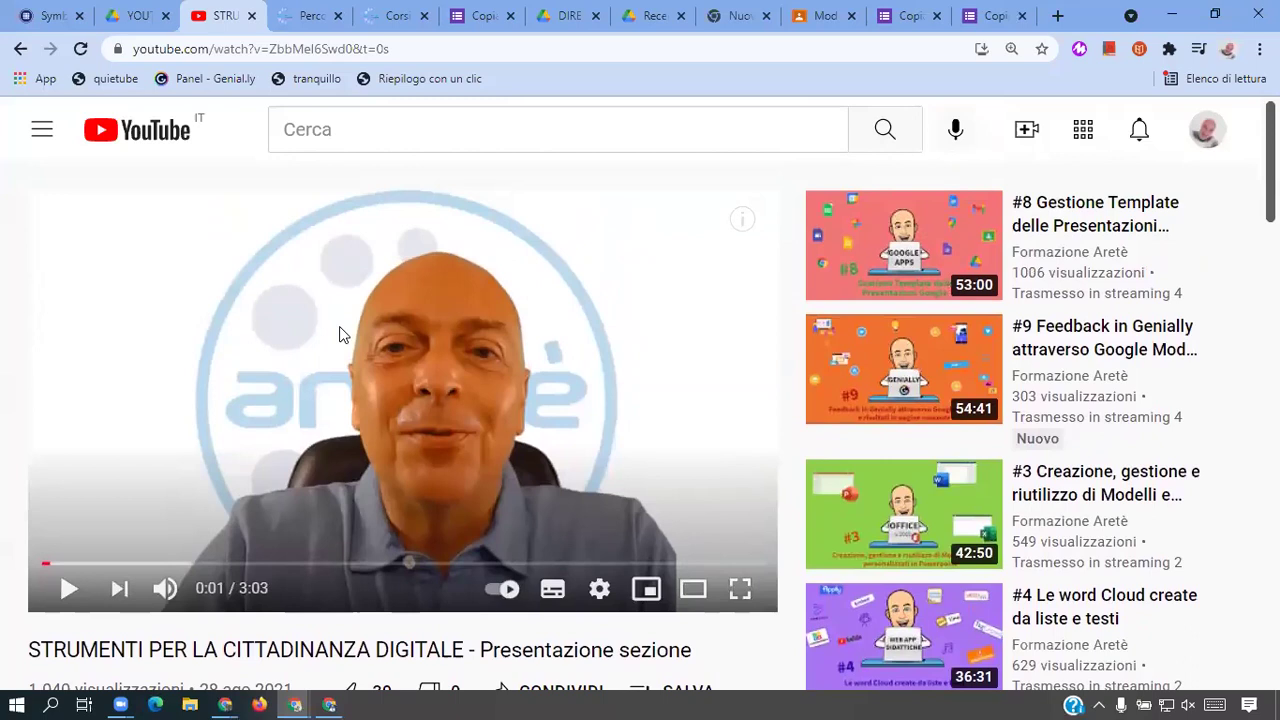
scroll(340, 334, "down", 3)
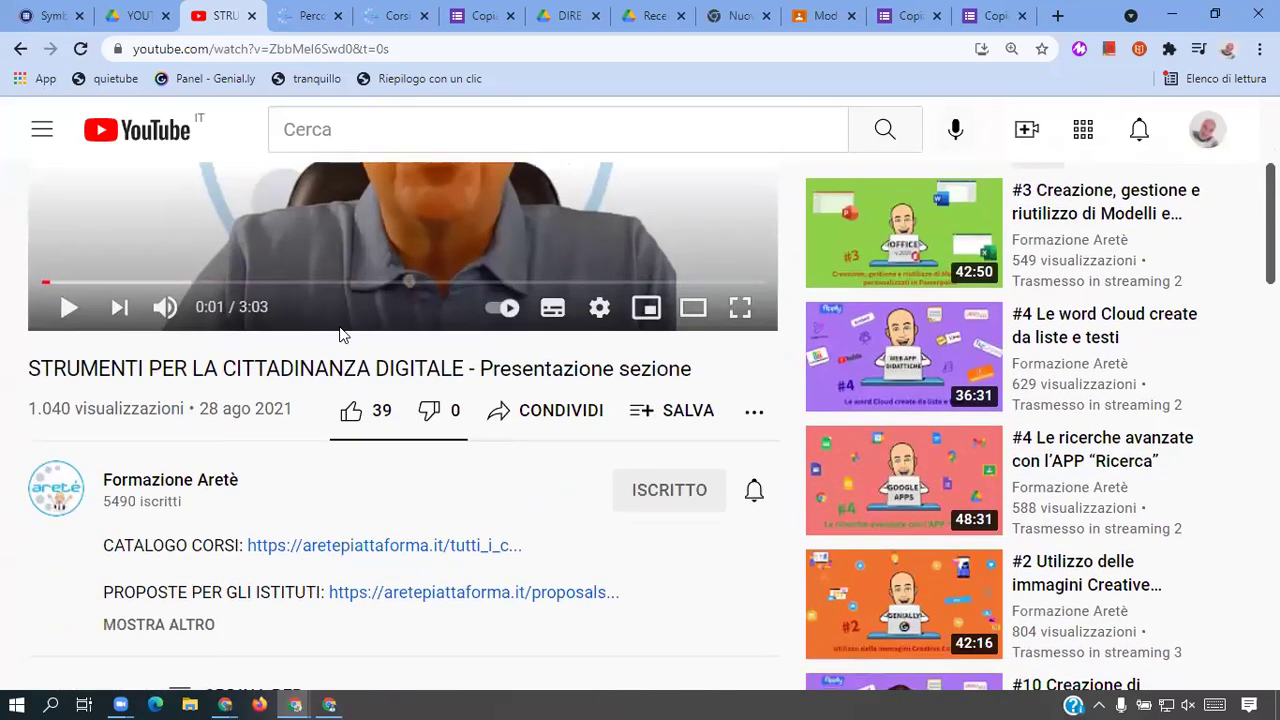
Go to the Formazione Aretè channel page.
left_click(166, 495)
mouse_move(507, 435)
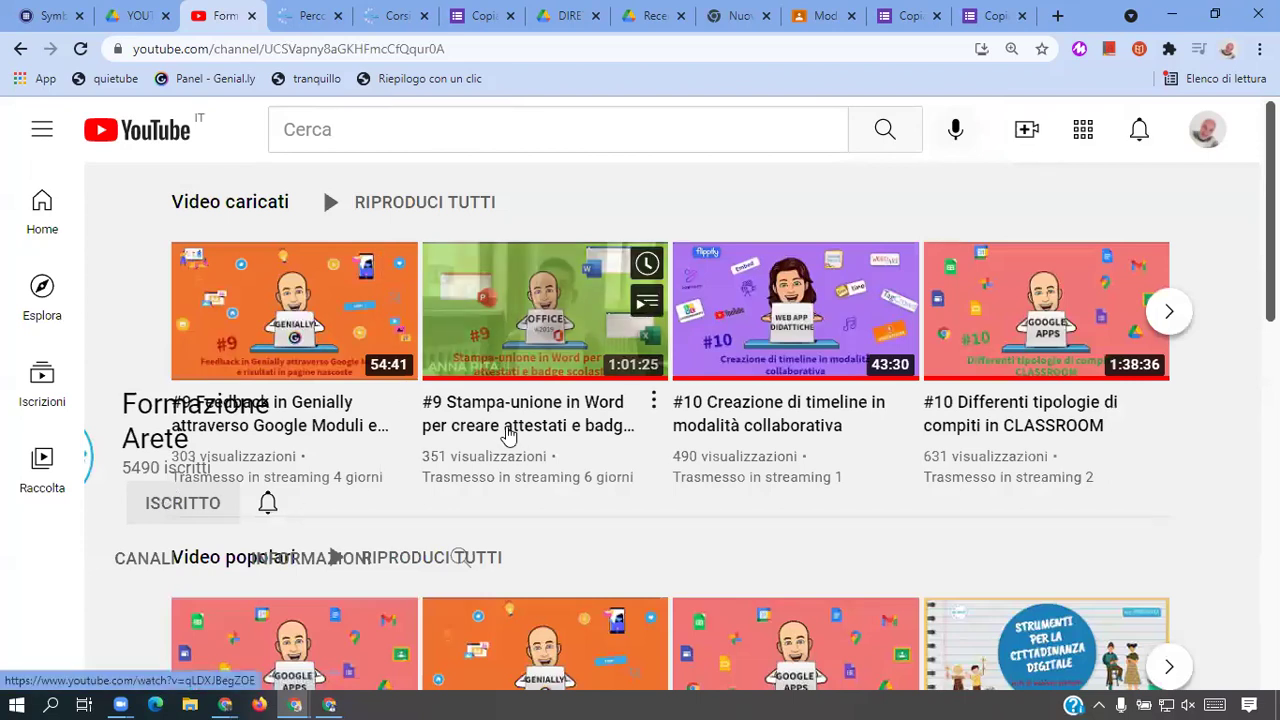
scroll(515, 471, "down", 4)
scroll(518, 470, "up", 4)
scroll(518, 470, "down", 2)
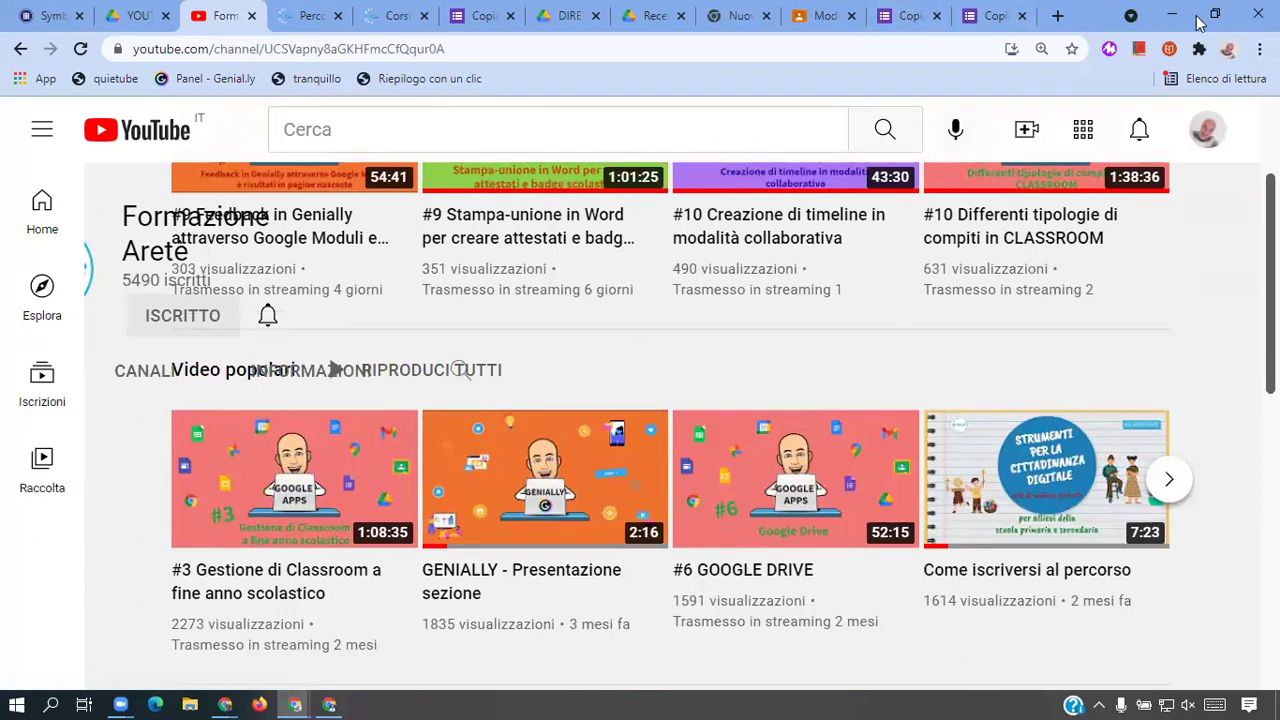
Zoom the page out and list the channel's six playlists, including STRUMENTI PER LA CITTADINANZA DIGITALE.
left_click(1260, 48)
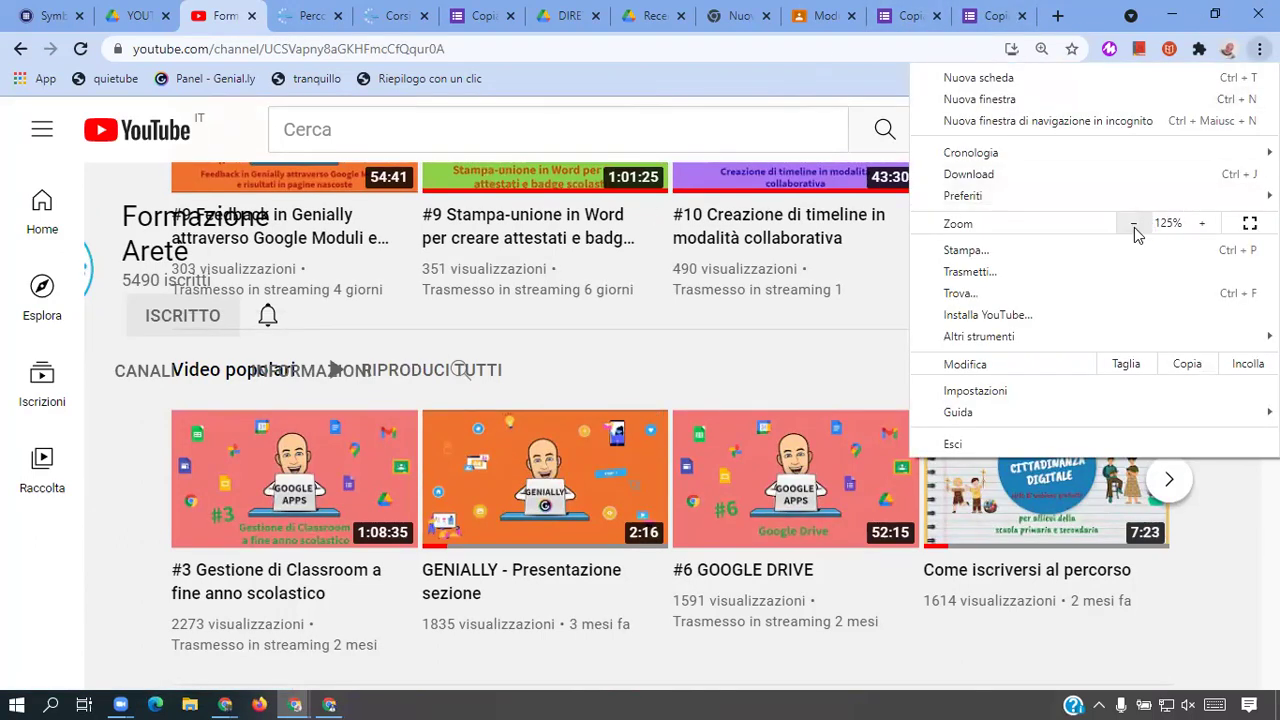
left_click(1134, 224)
left_click(748, 592)
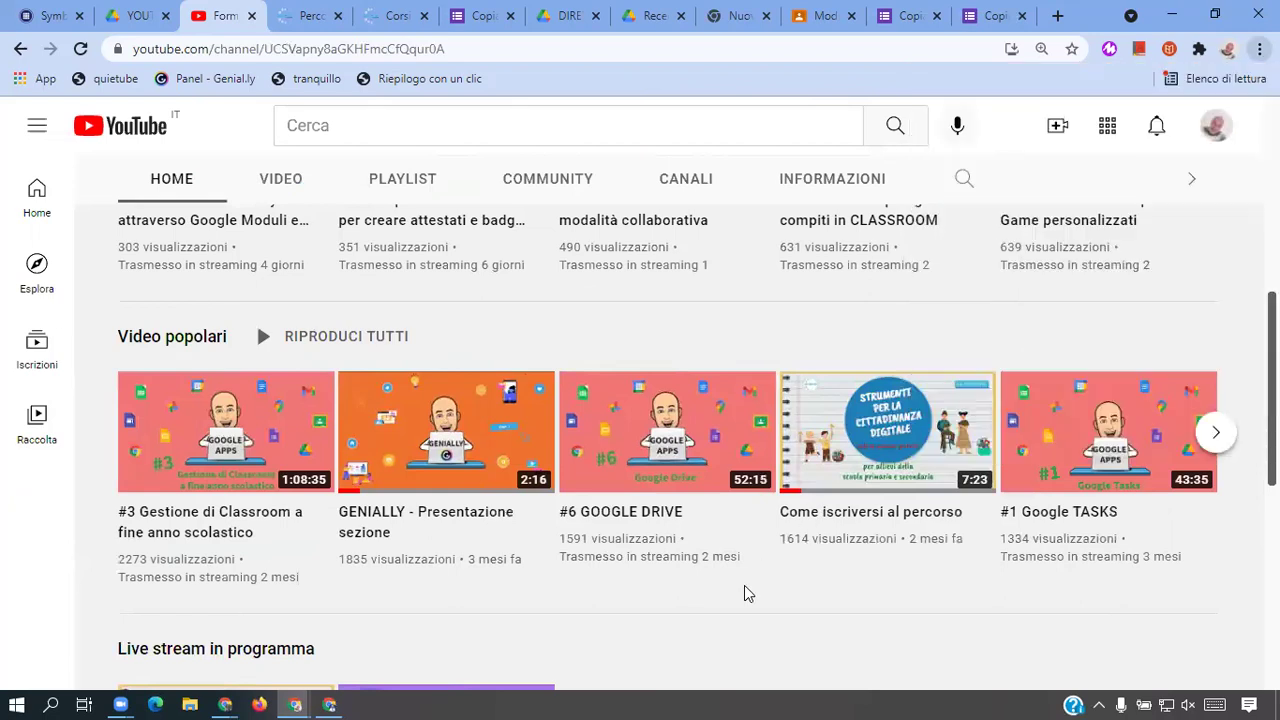
scroll(625, 453, "up", 3)
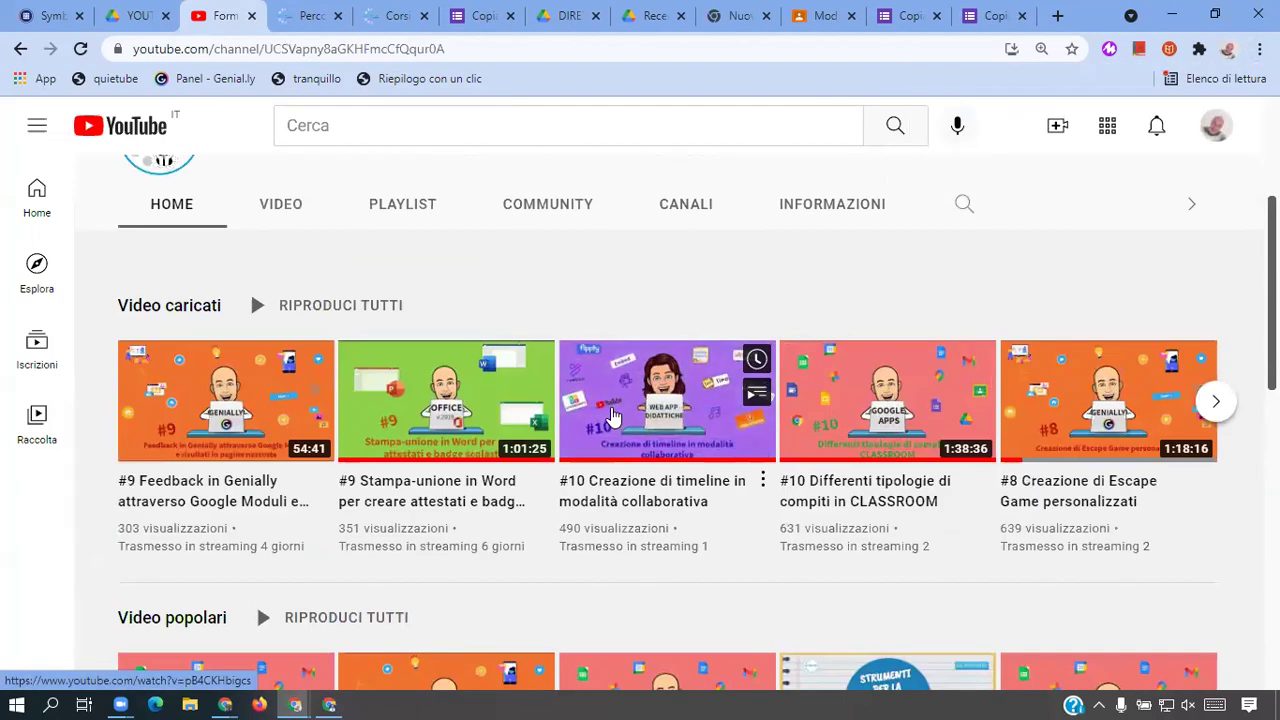
scroll(613, 415, "up", 2)
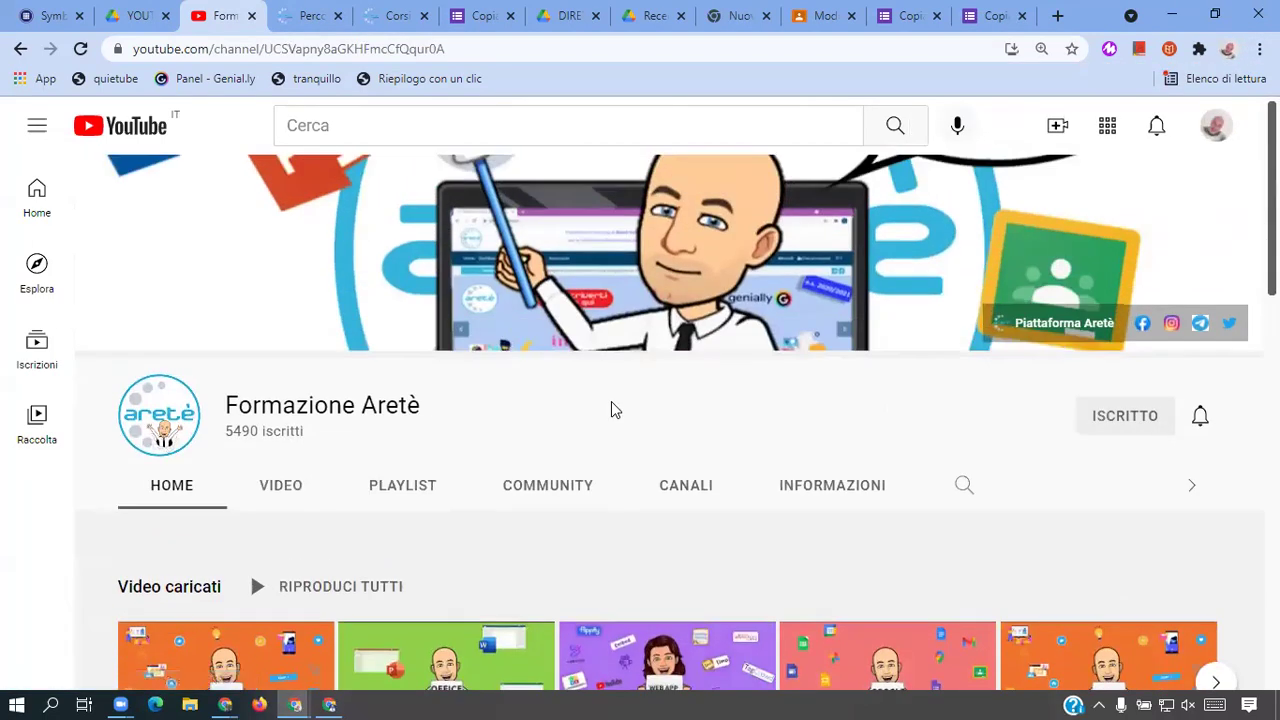
left_click(408, 486)
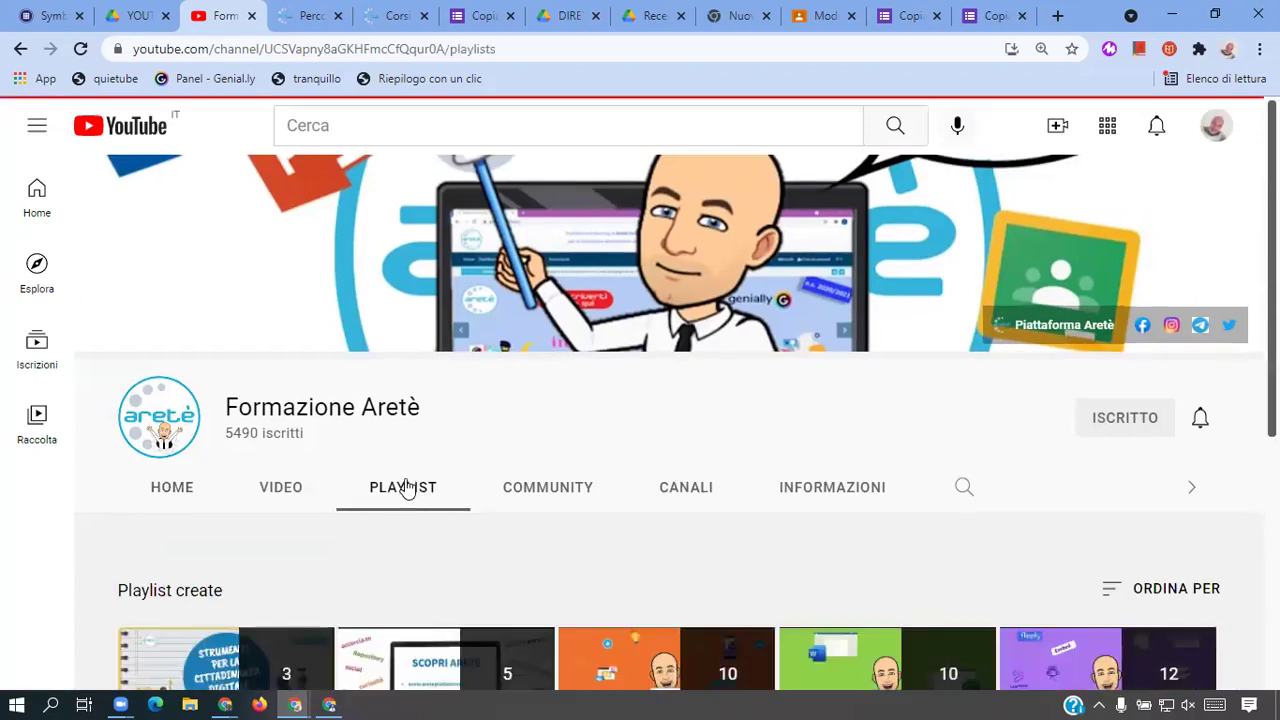
scroll(562, 437, "down", 3)
scroll(562, 437, "down", 1)
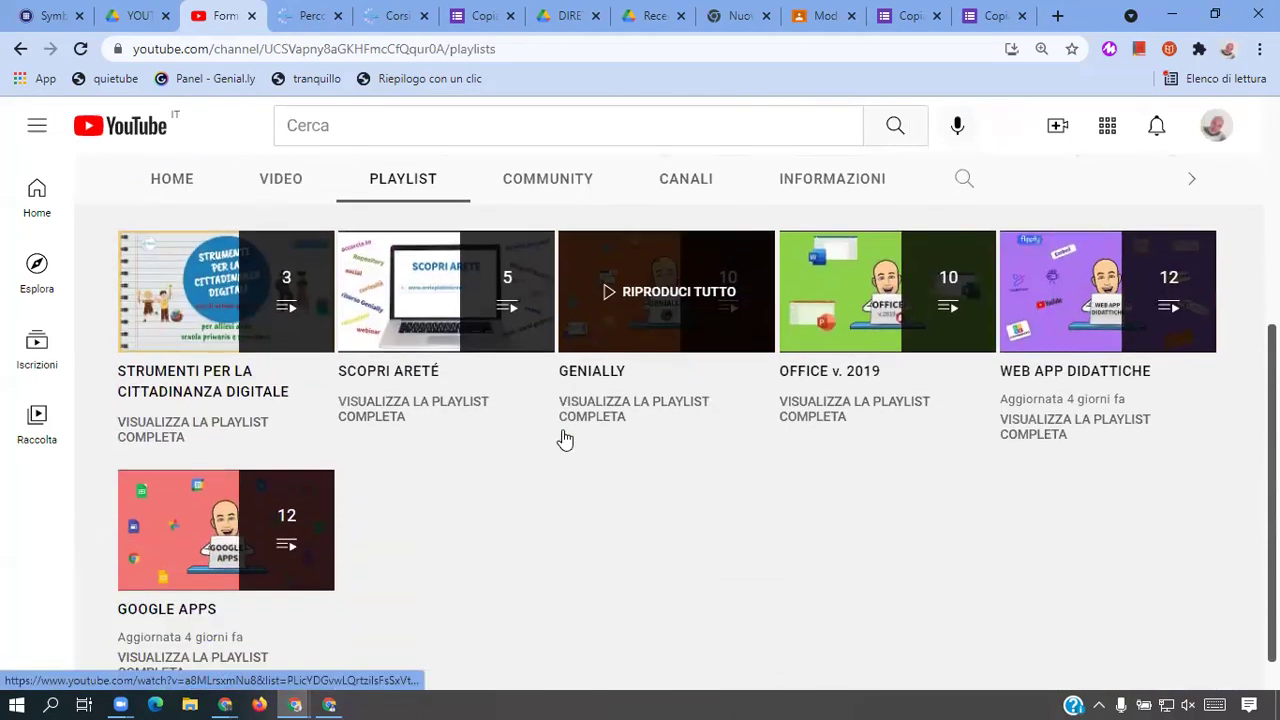
Play the STRUMENTI PER LA CITTADINANZA DIGITALE playlist, pause its first video, and expand the full description.
left_click(227, 276)
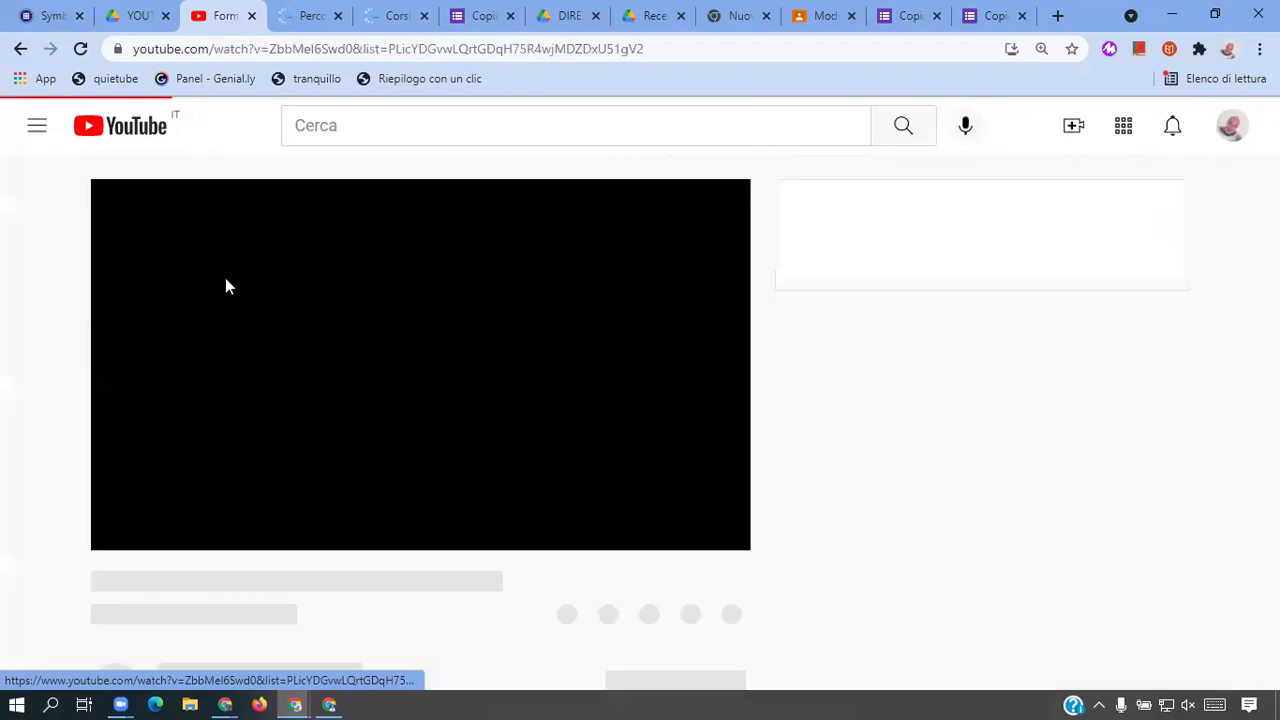
left_click(157, 528)
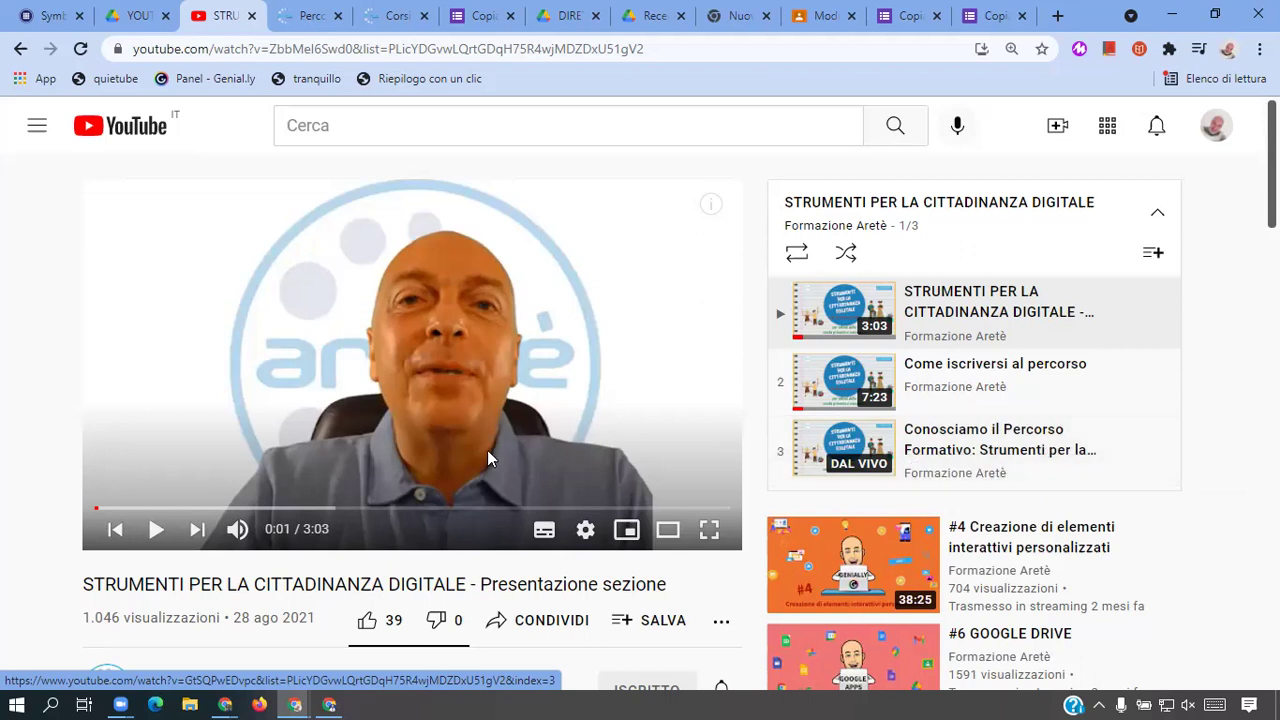
scroll(487, 452, "down", 5)
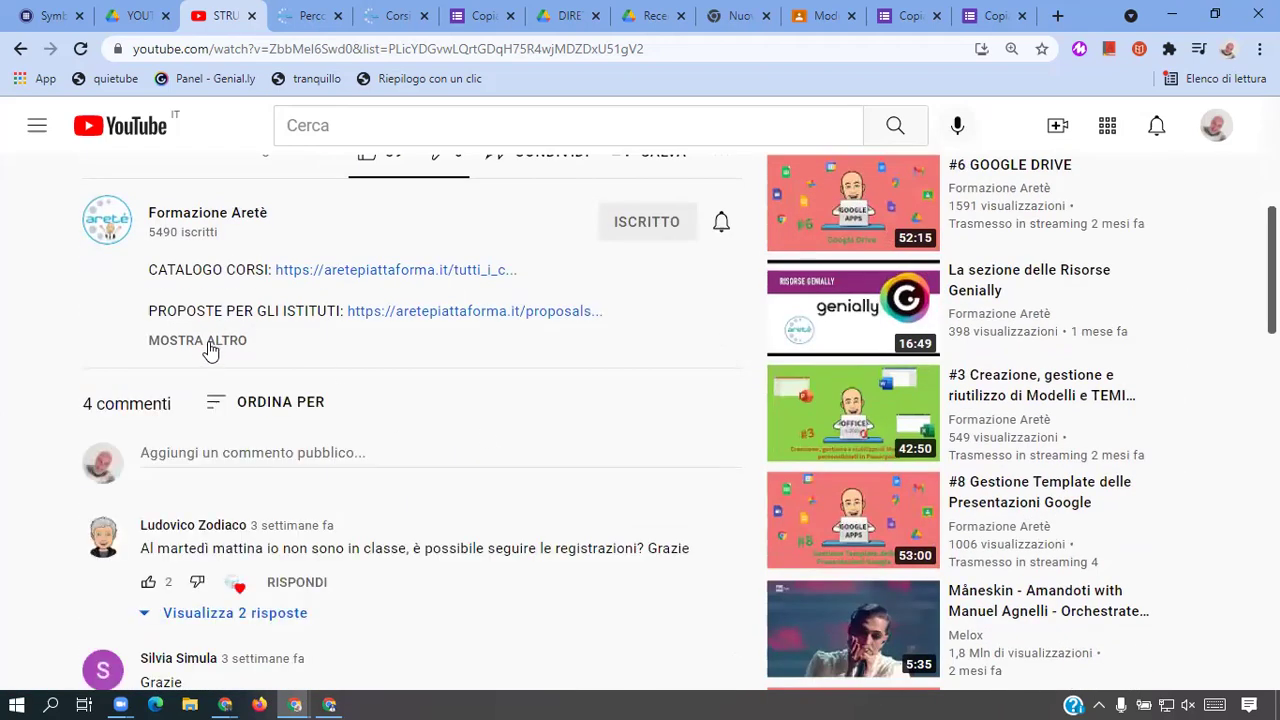
left_click(208, 341)
Read the description, glance at the Google Forms individual response, then return to the playlist video.
scroll(296, 342, "down", 3)
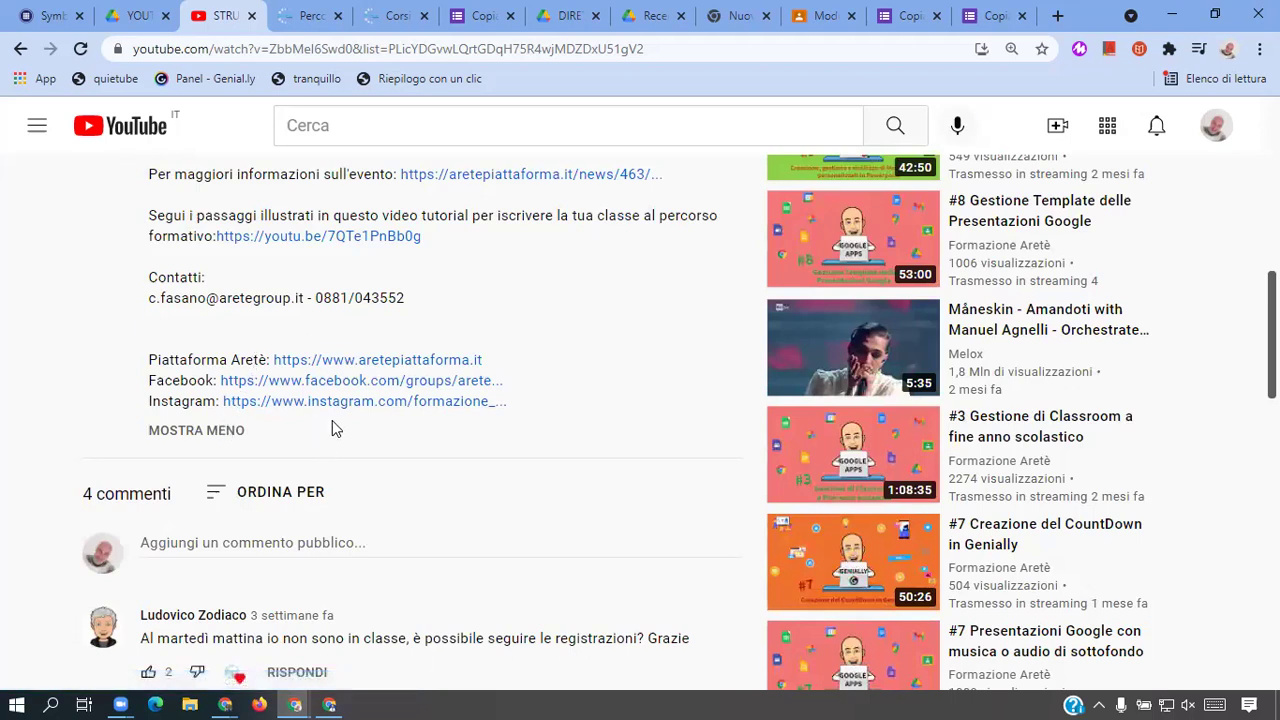
scroll(335, 428, "up", 5)
scroll(335, 428, "up", 4)
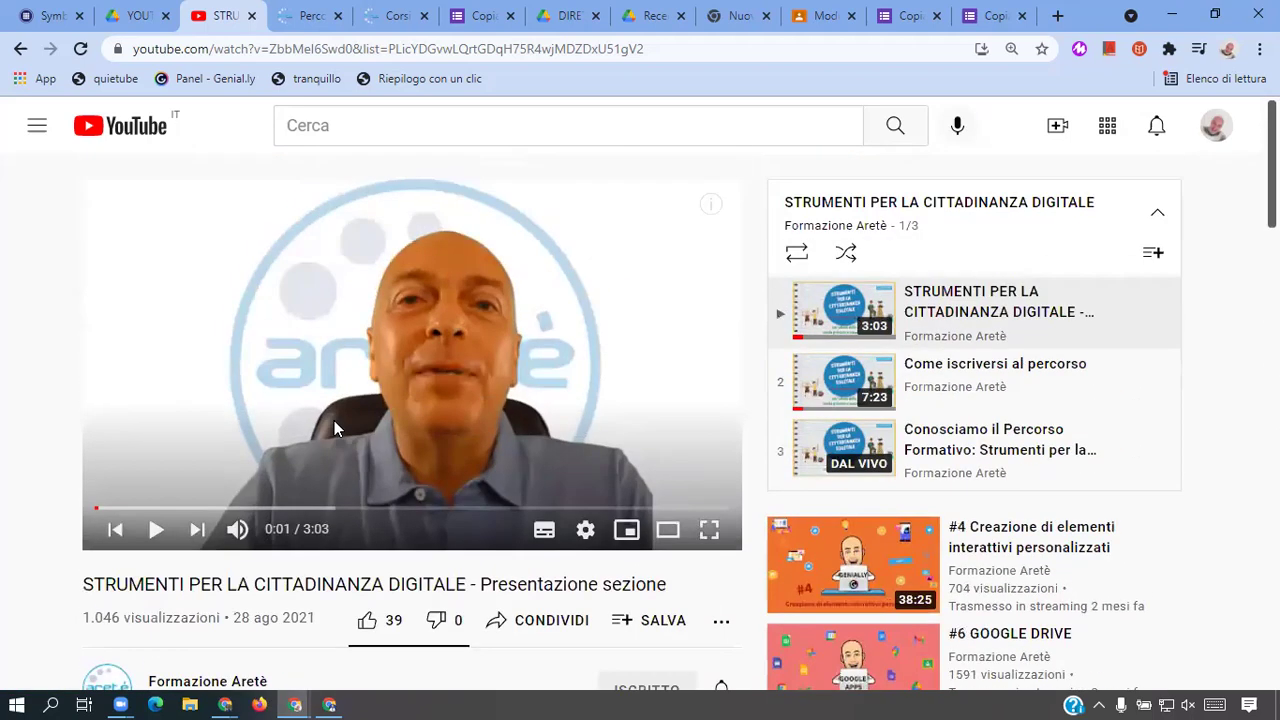
left_click(474, 17)
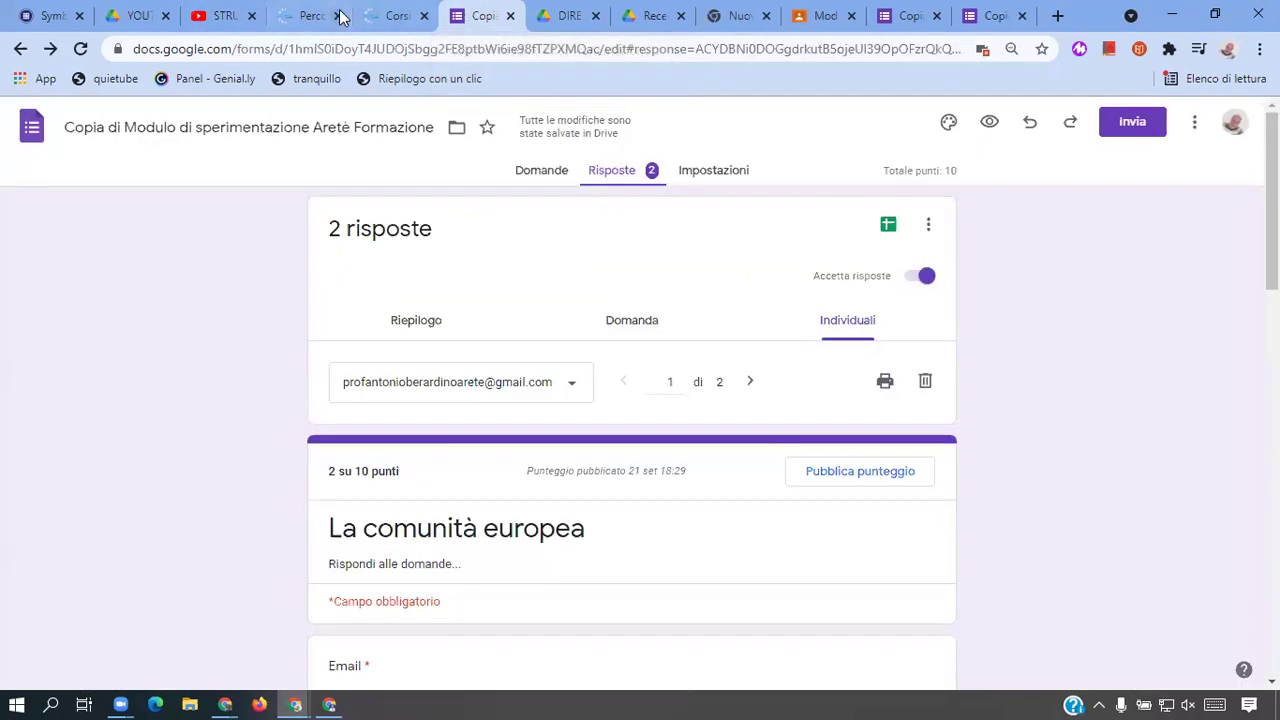
left_click(218, 20)
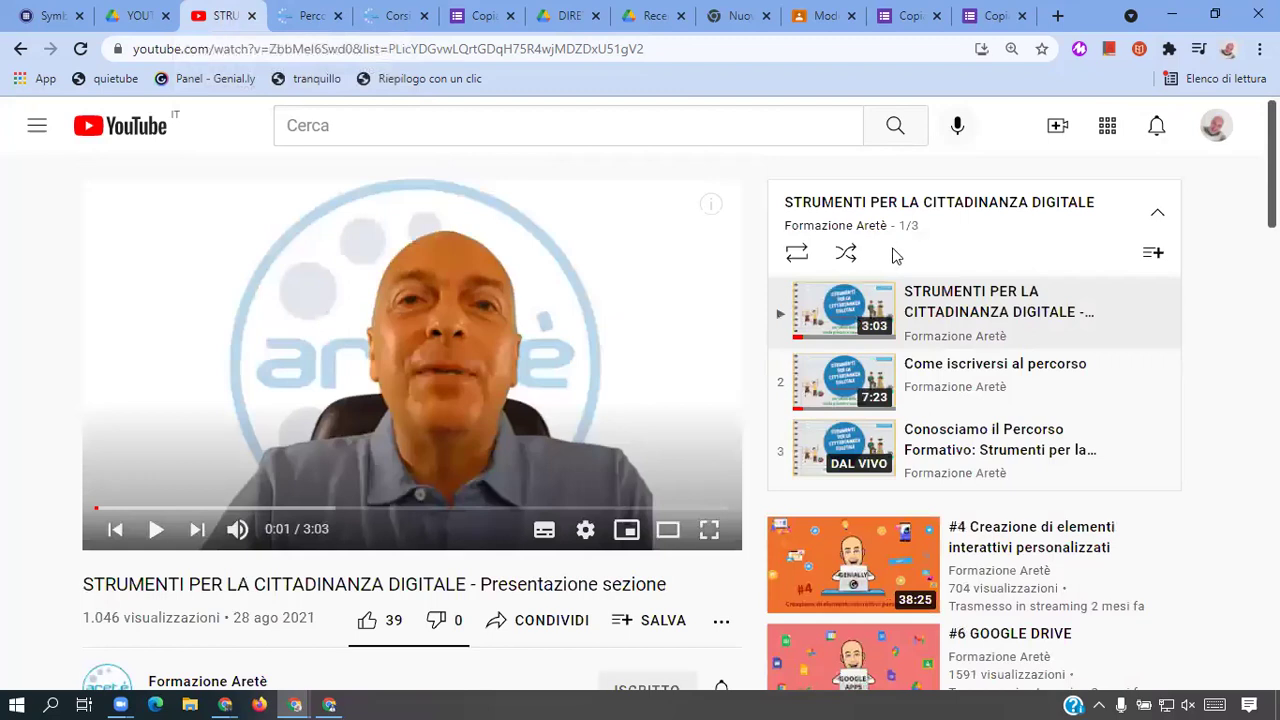